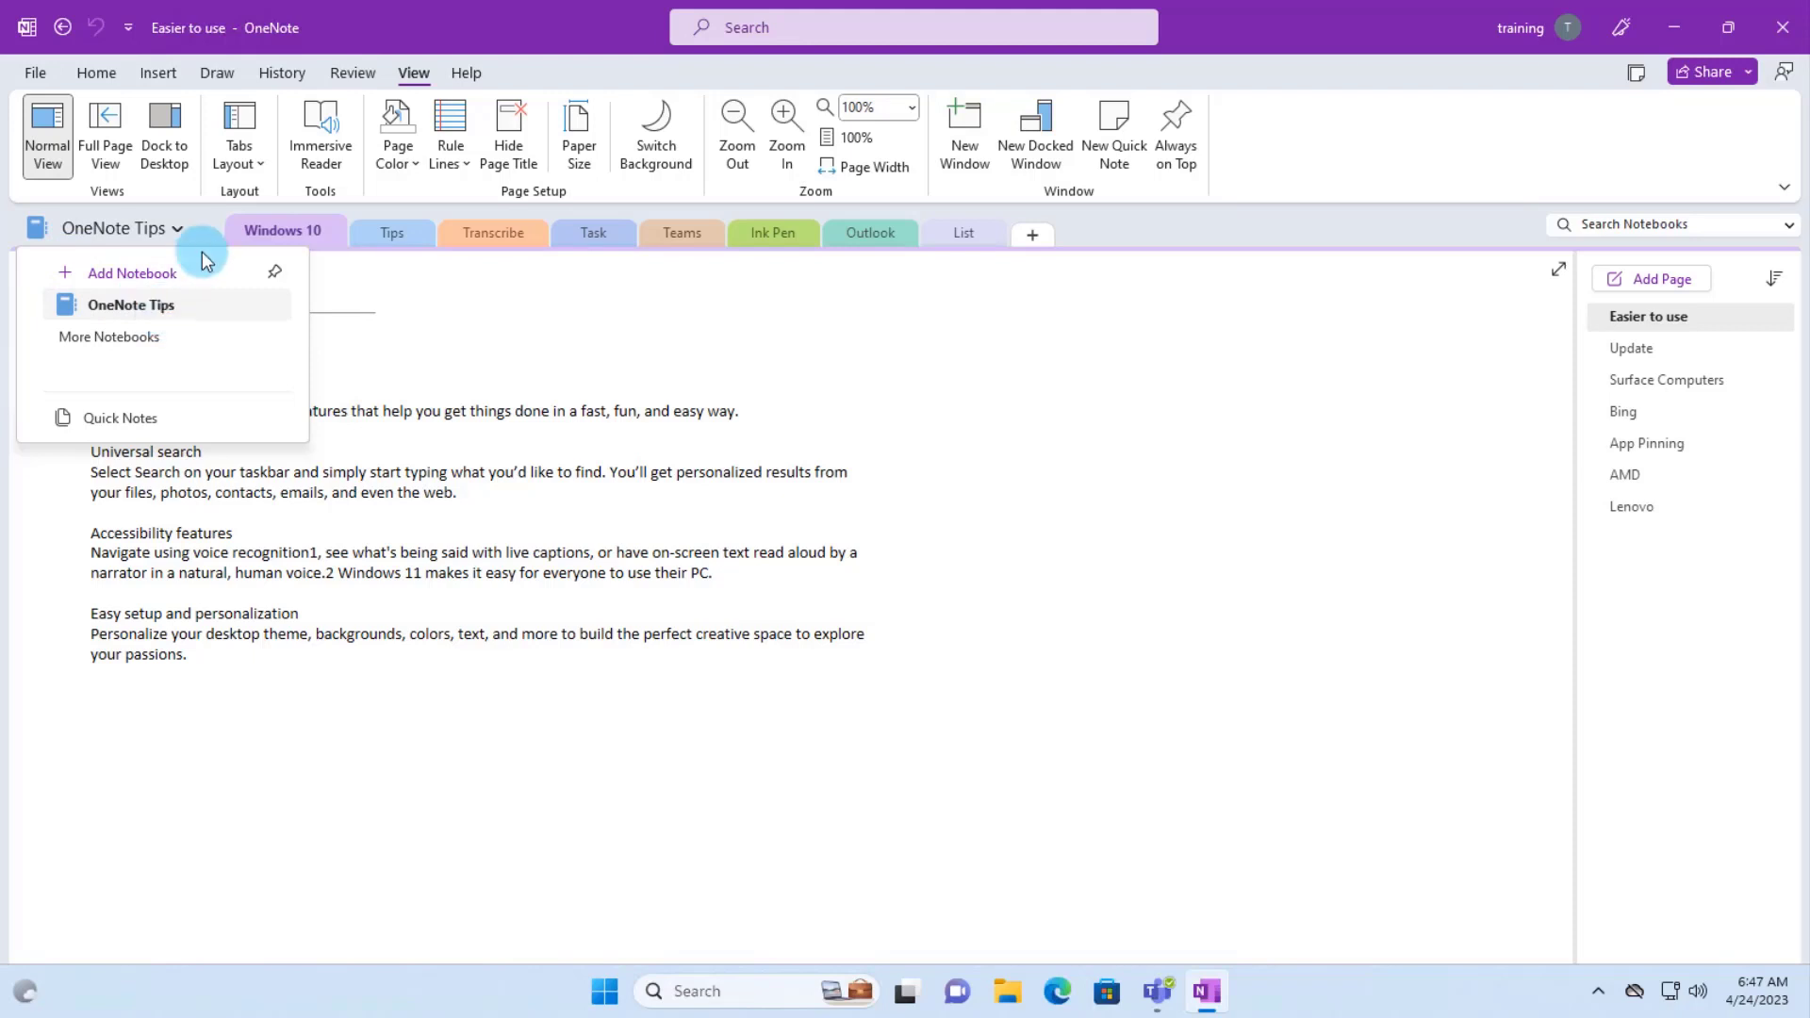
- Create a new notebook named Home in the OneNote Notebooks folder
left_click(184, 229)
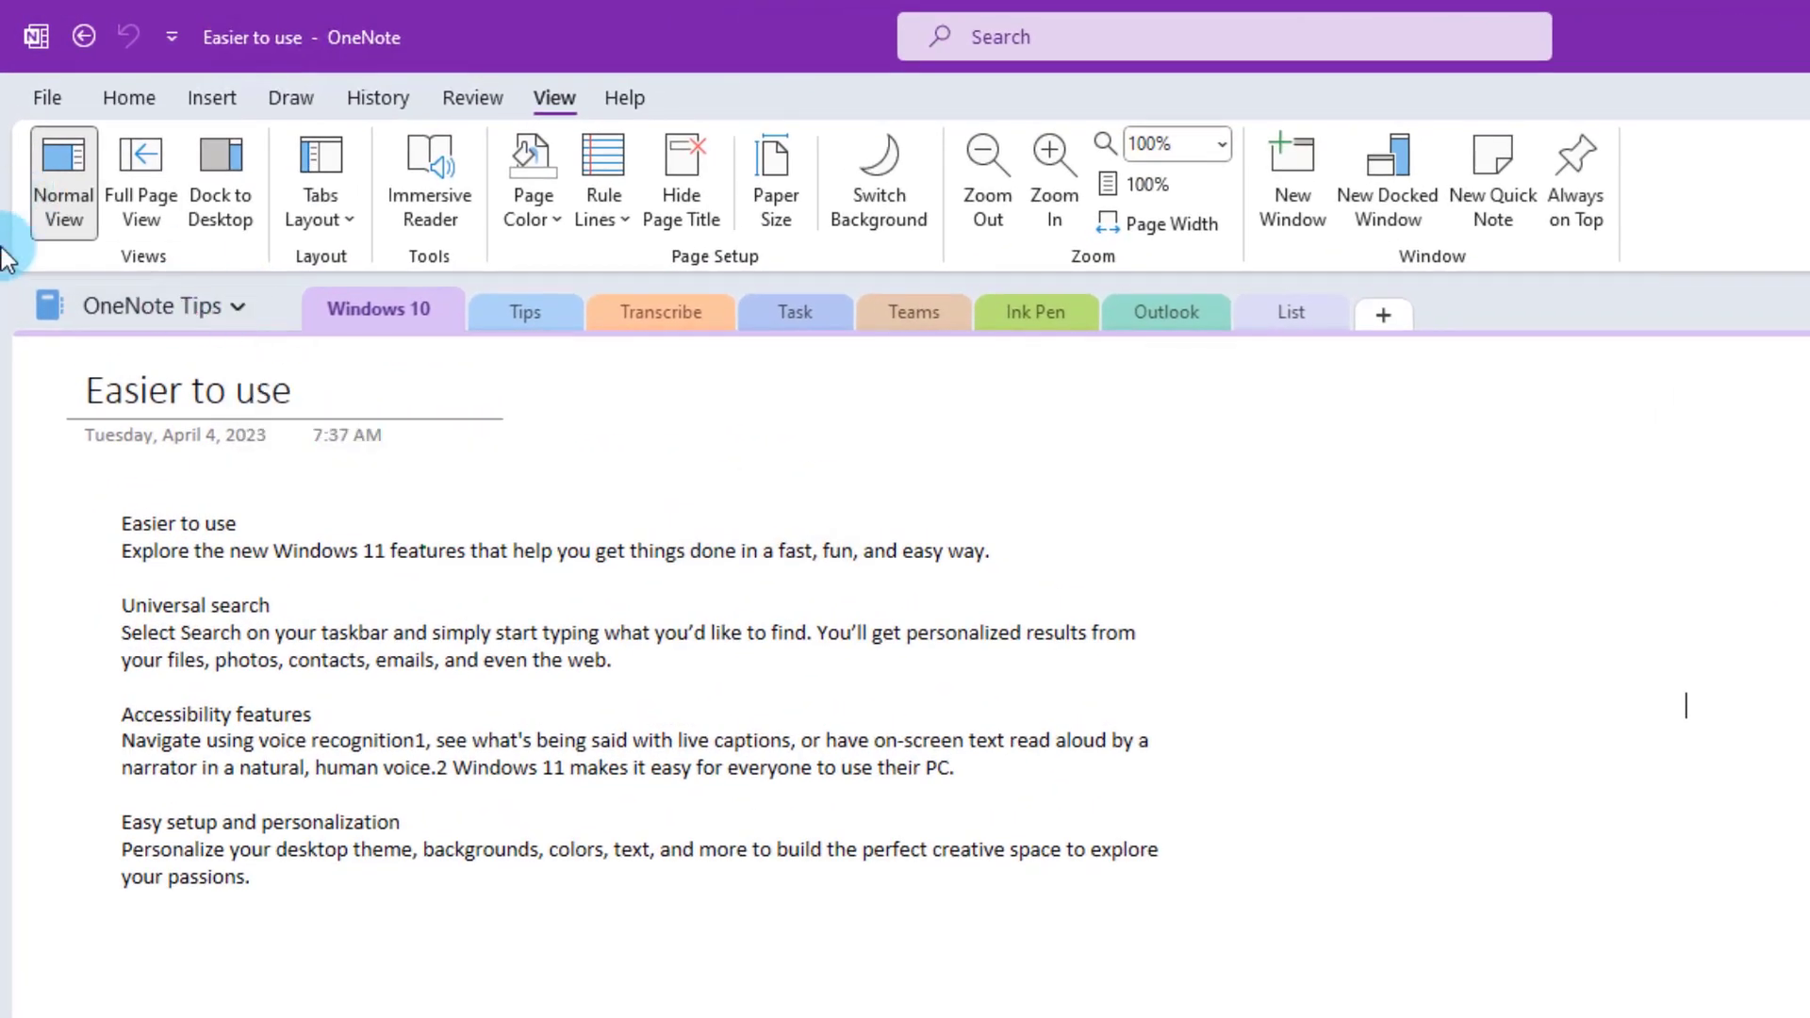
left_click(236, 306)
left_click(198, 367)
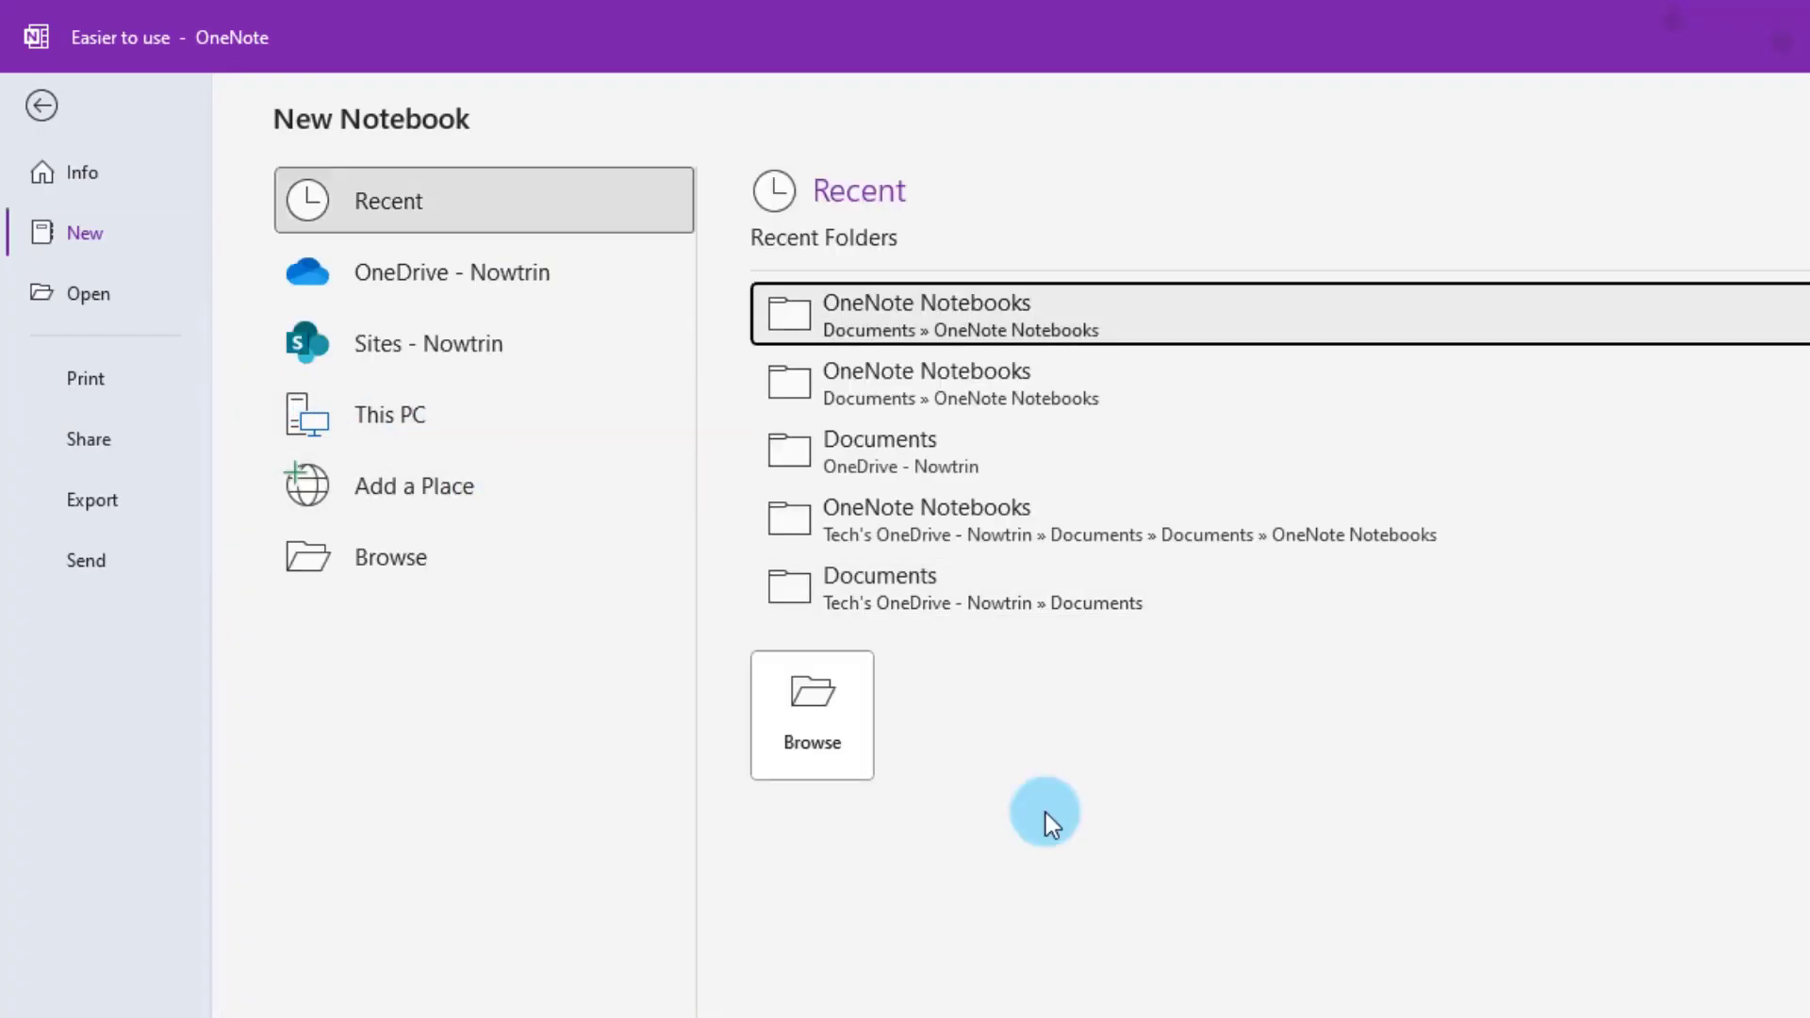
left_click(892, 302)
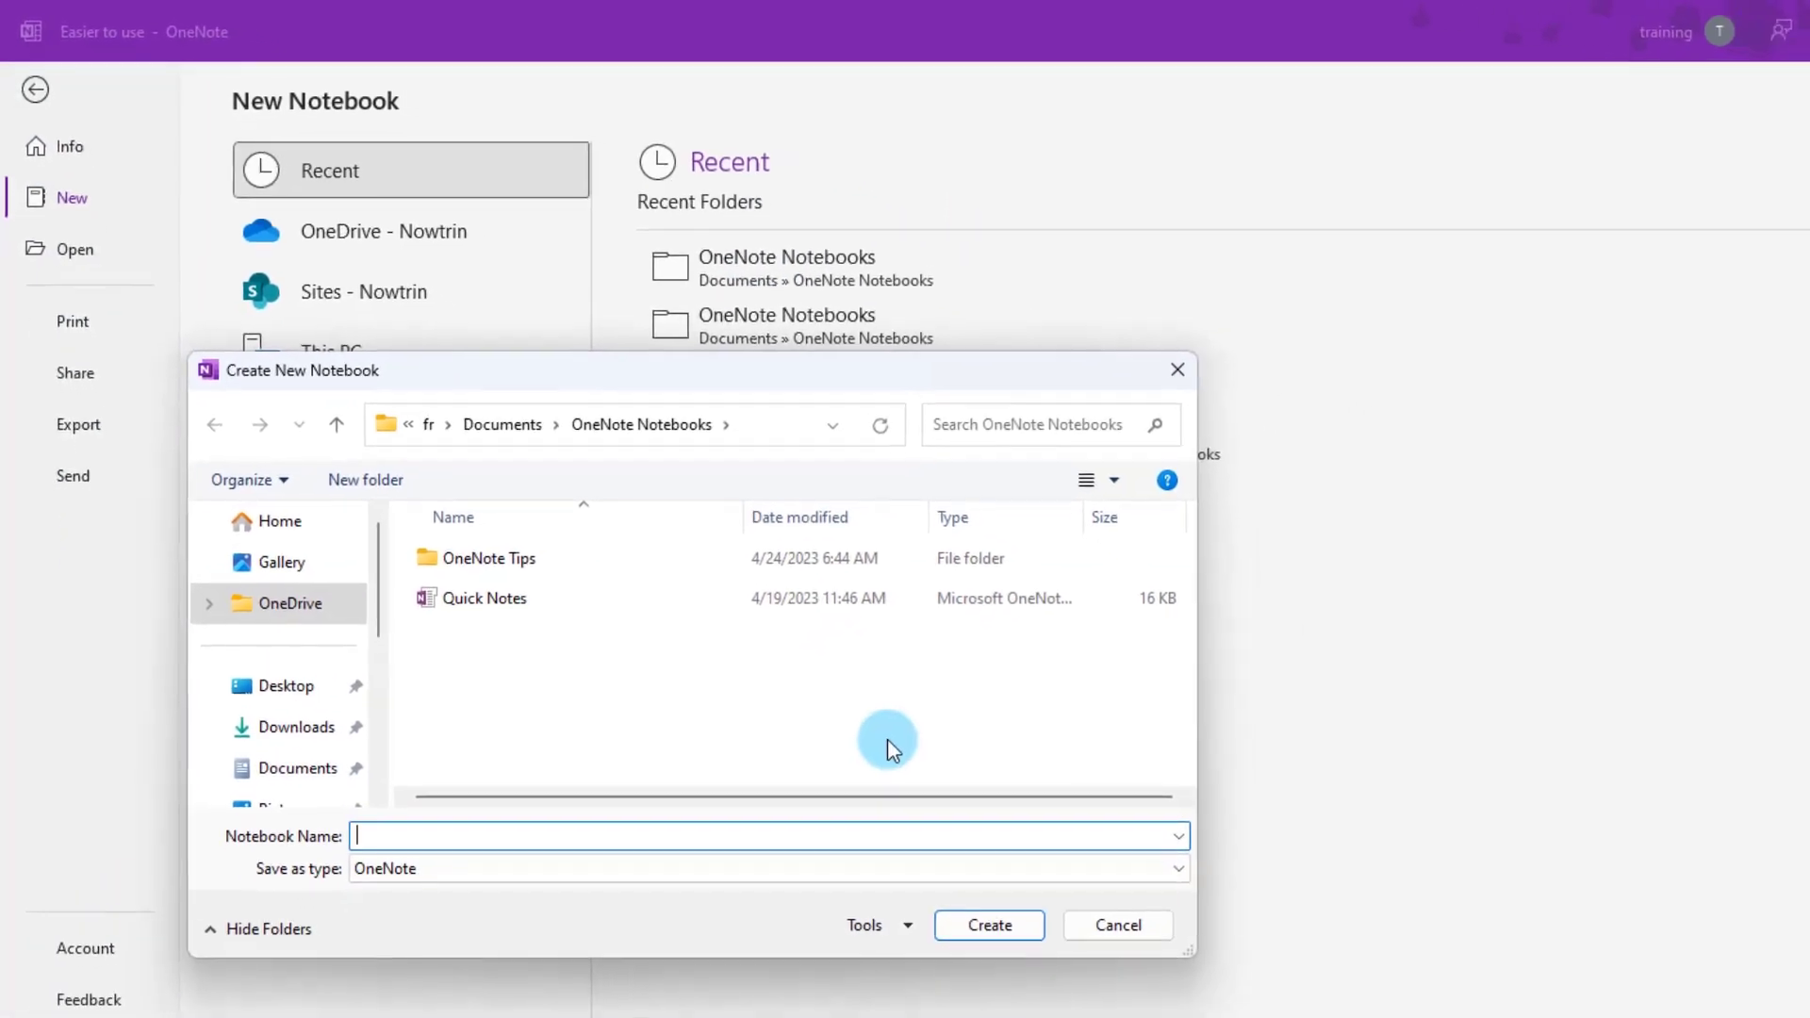
type("HR")
left_click(969, 921)
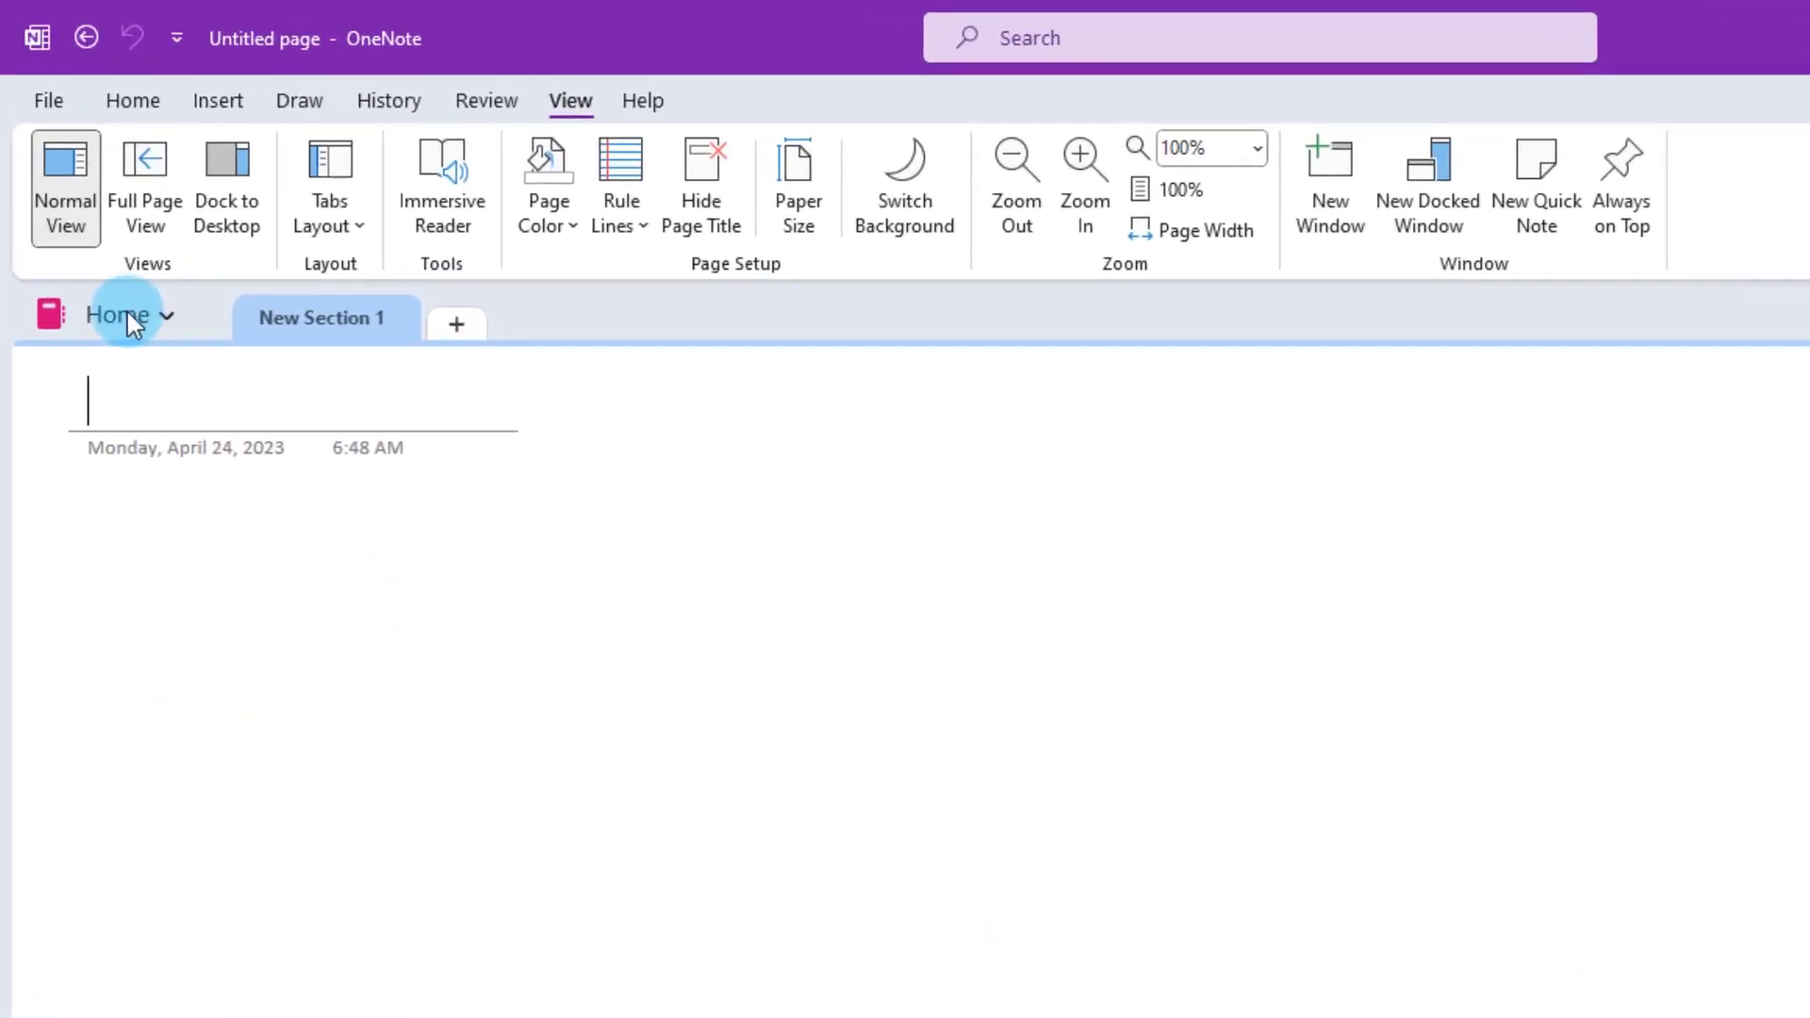
- Change the Home notebook's colour to blue, then switch back to the OneNote Tips notebook
right_click(98, 319)
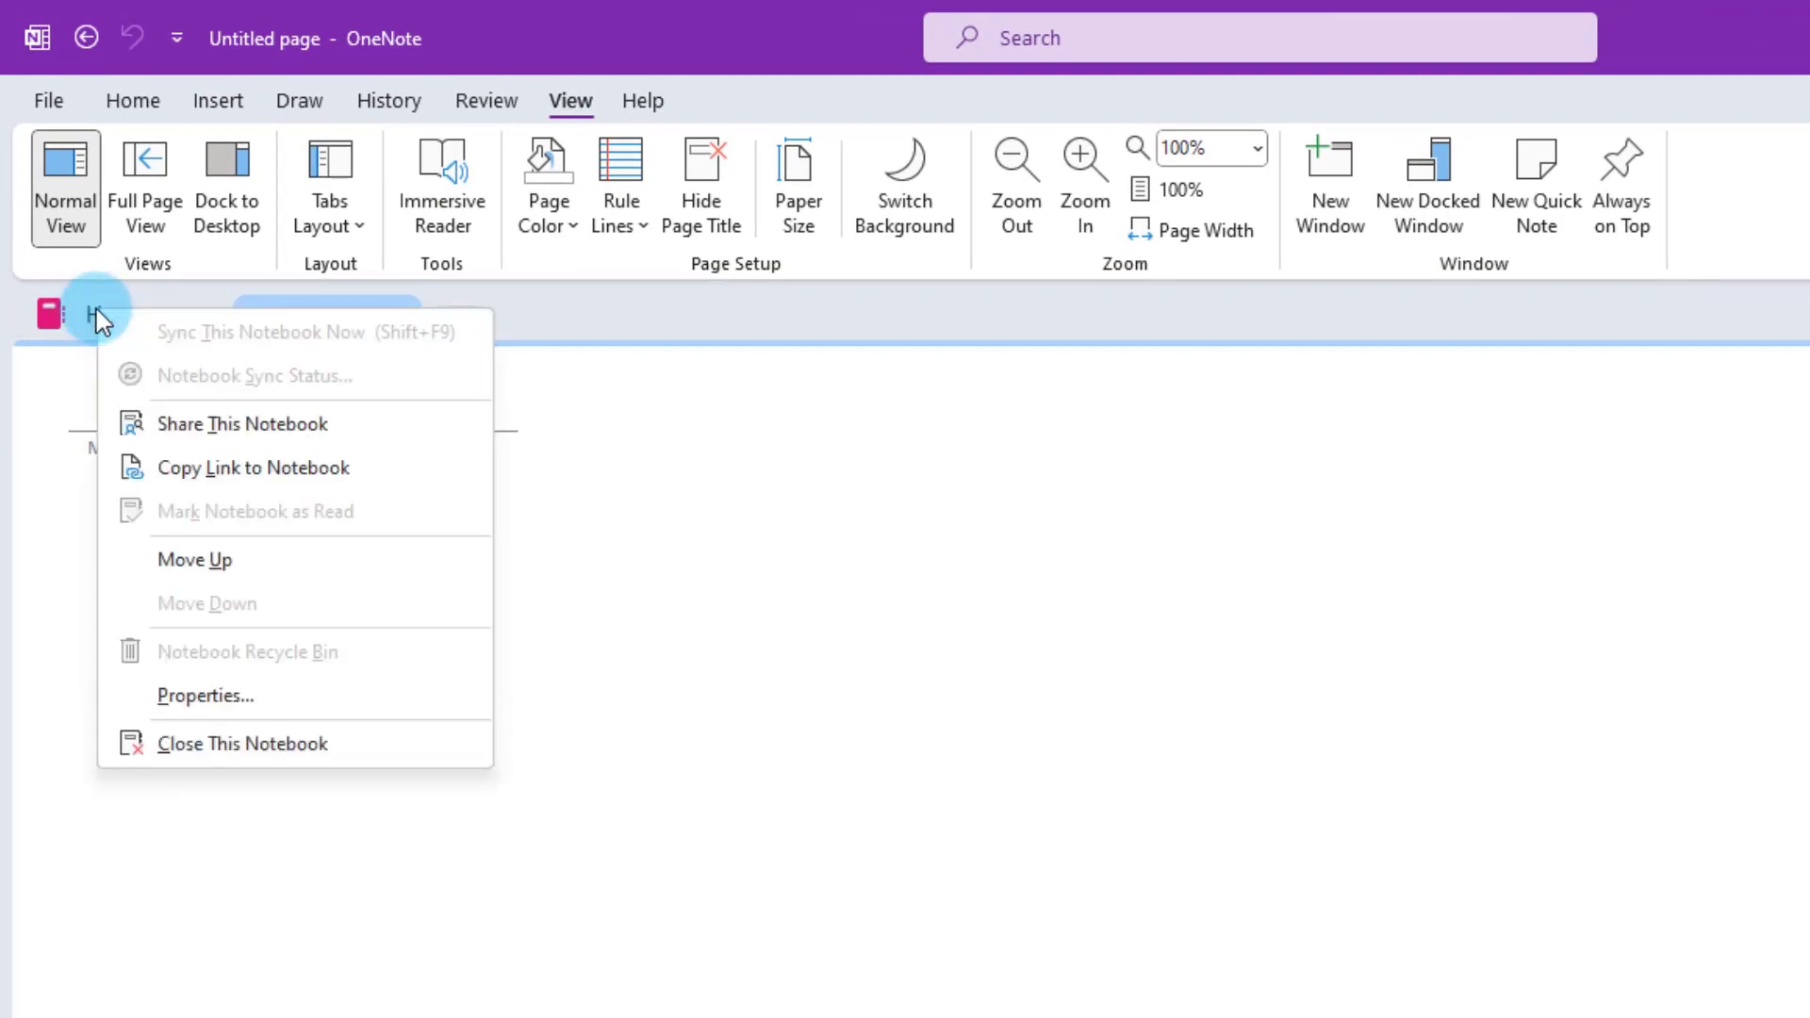
left_click(205, 696)
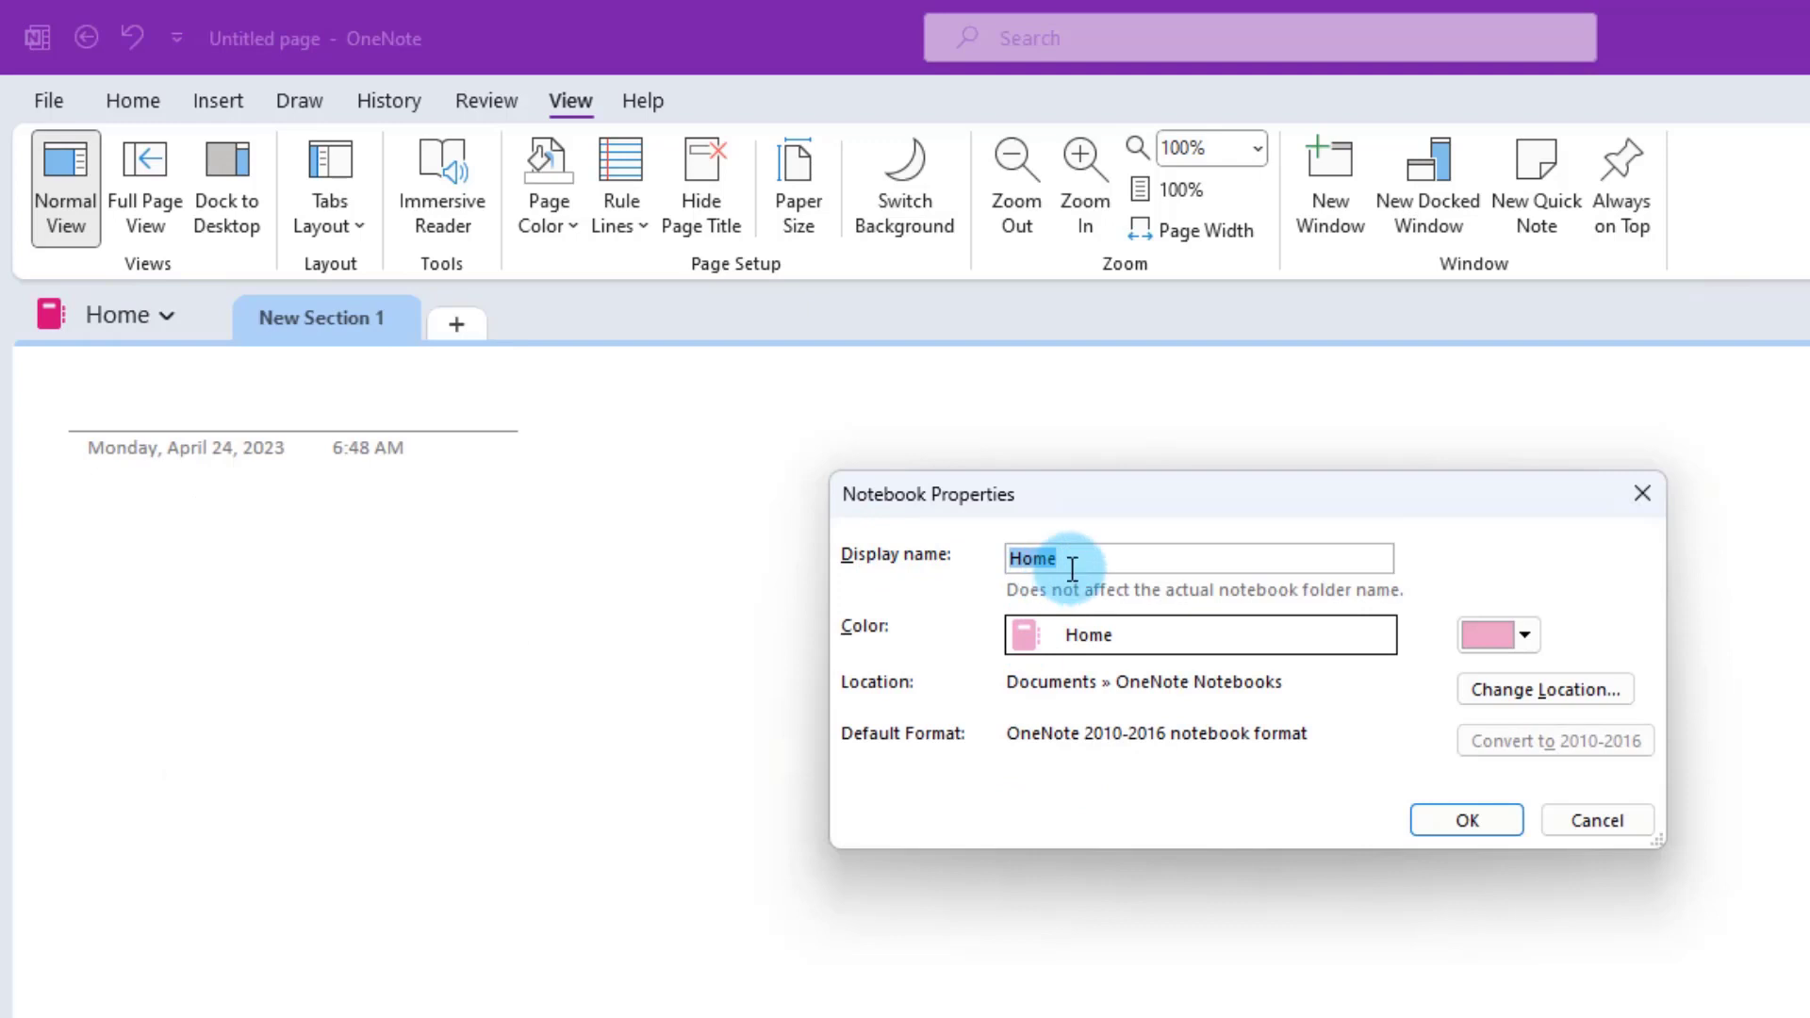
left_click(1524, 637)
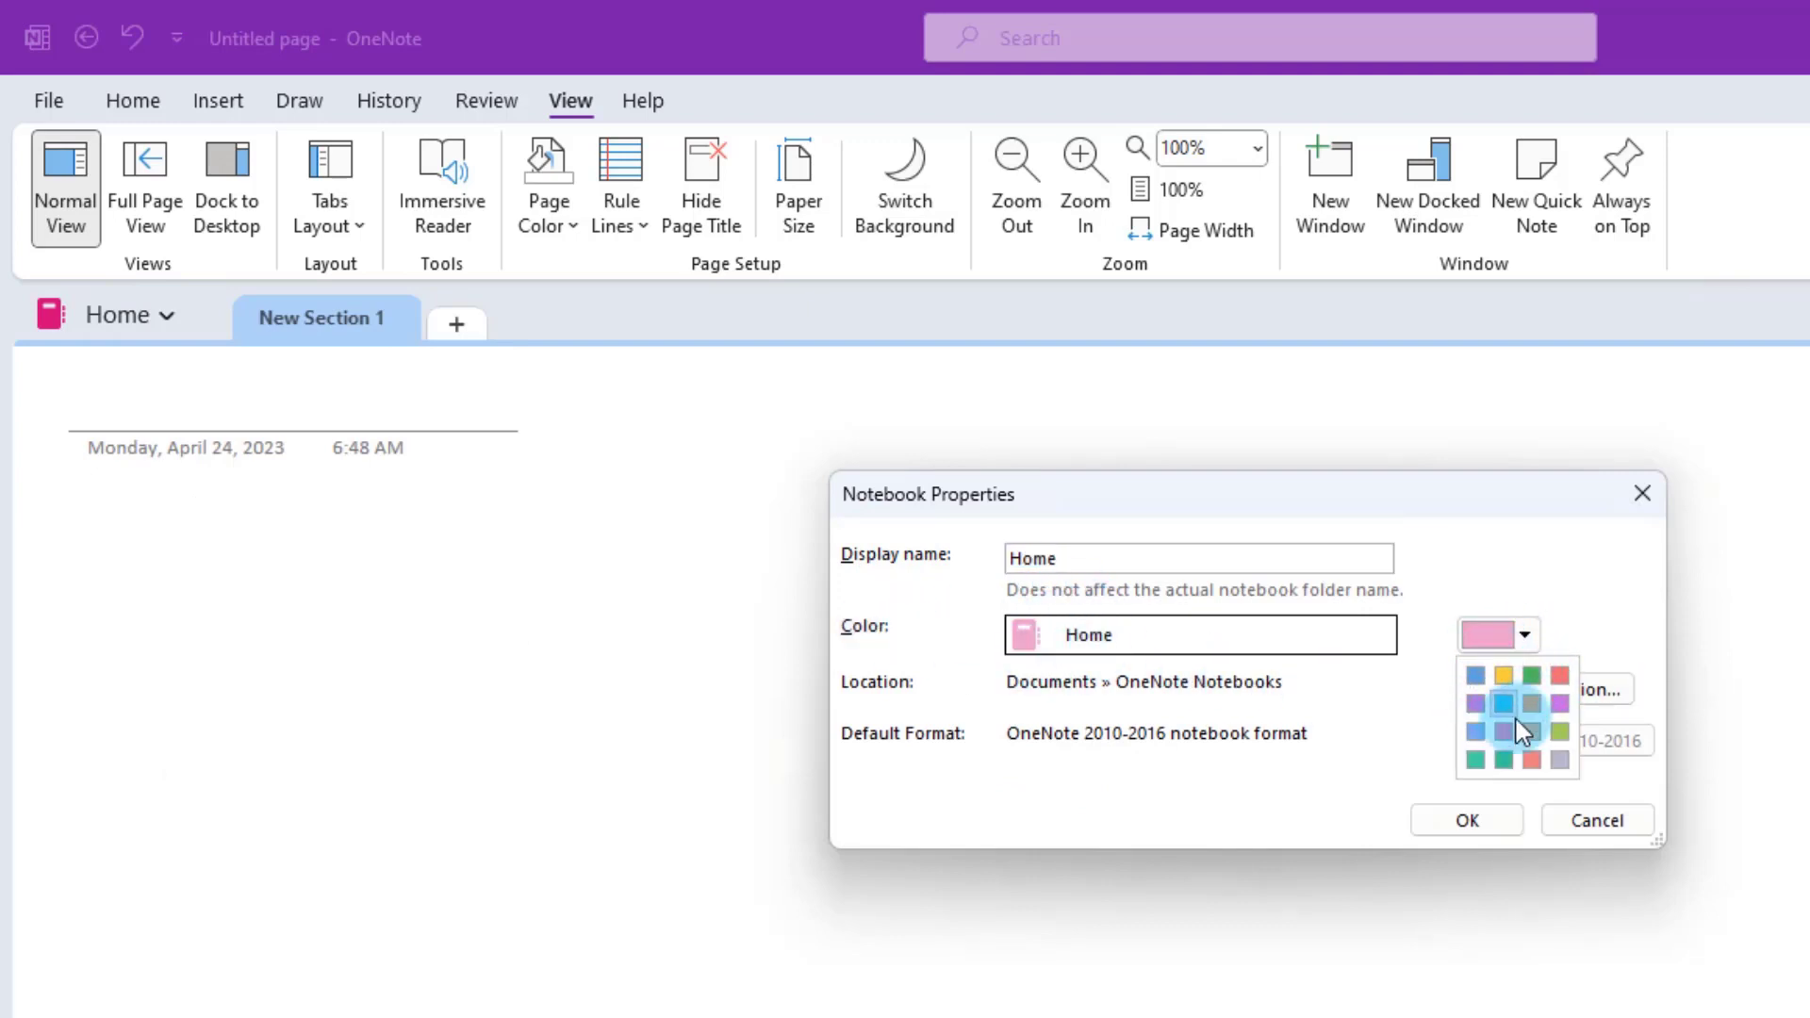
left_click(1477, 731)
left_click(1462, 816)
left_click(129, 315)
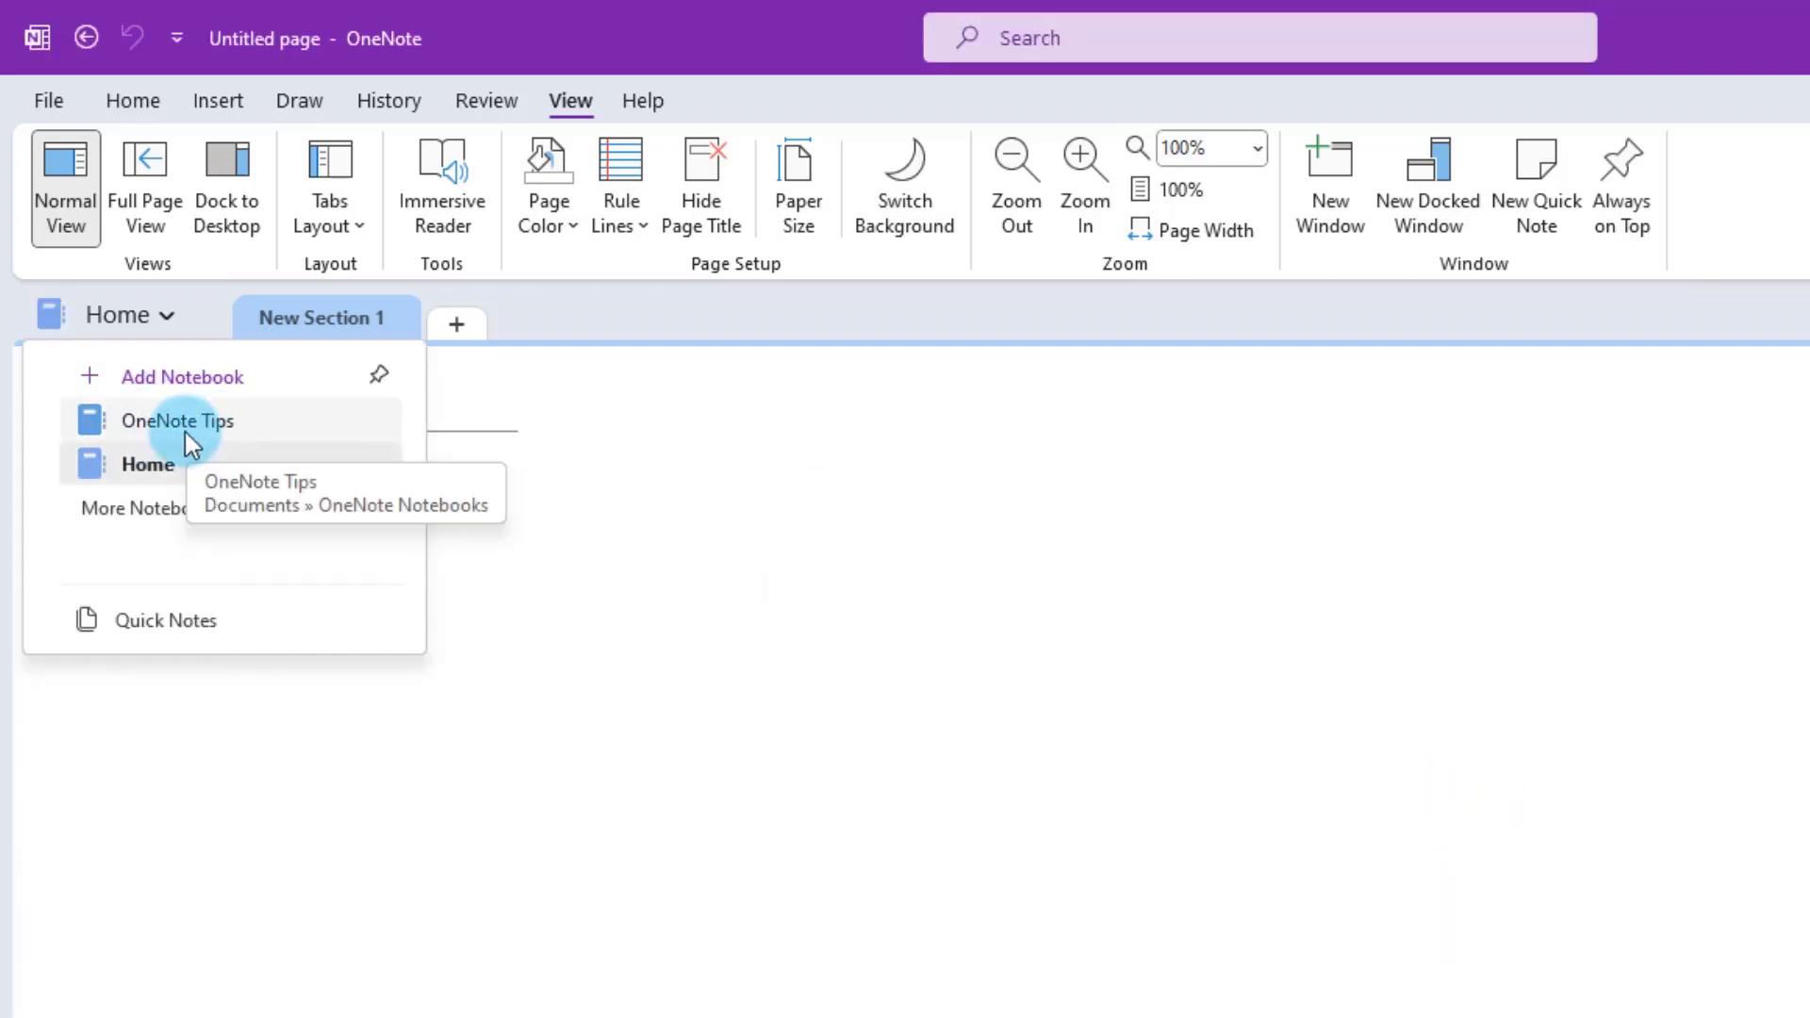
left_click(185, 426)
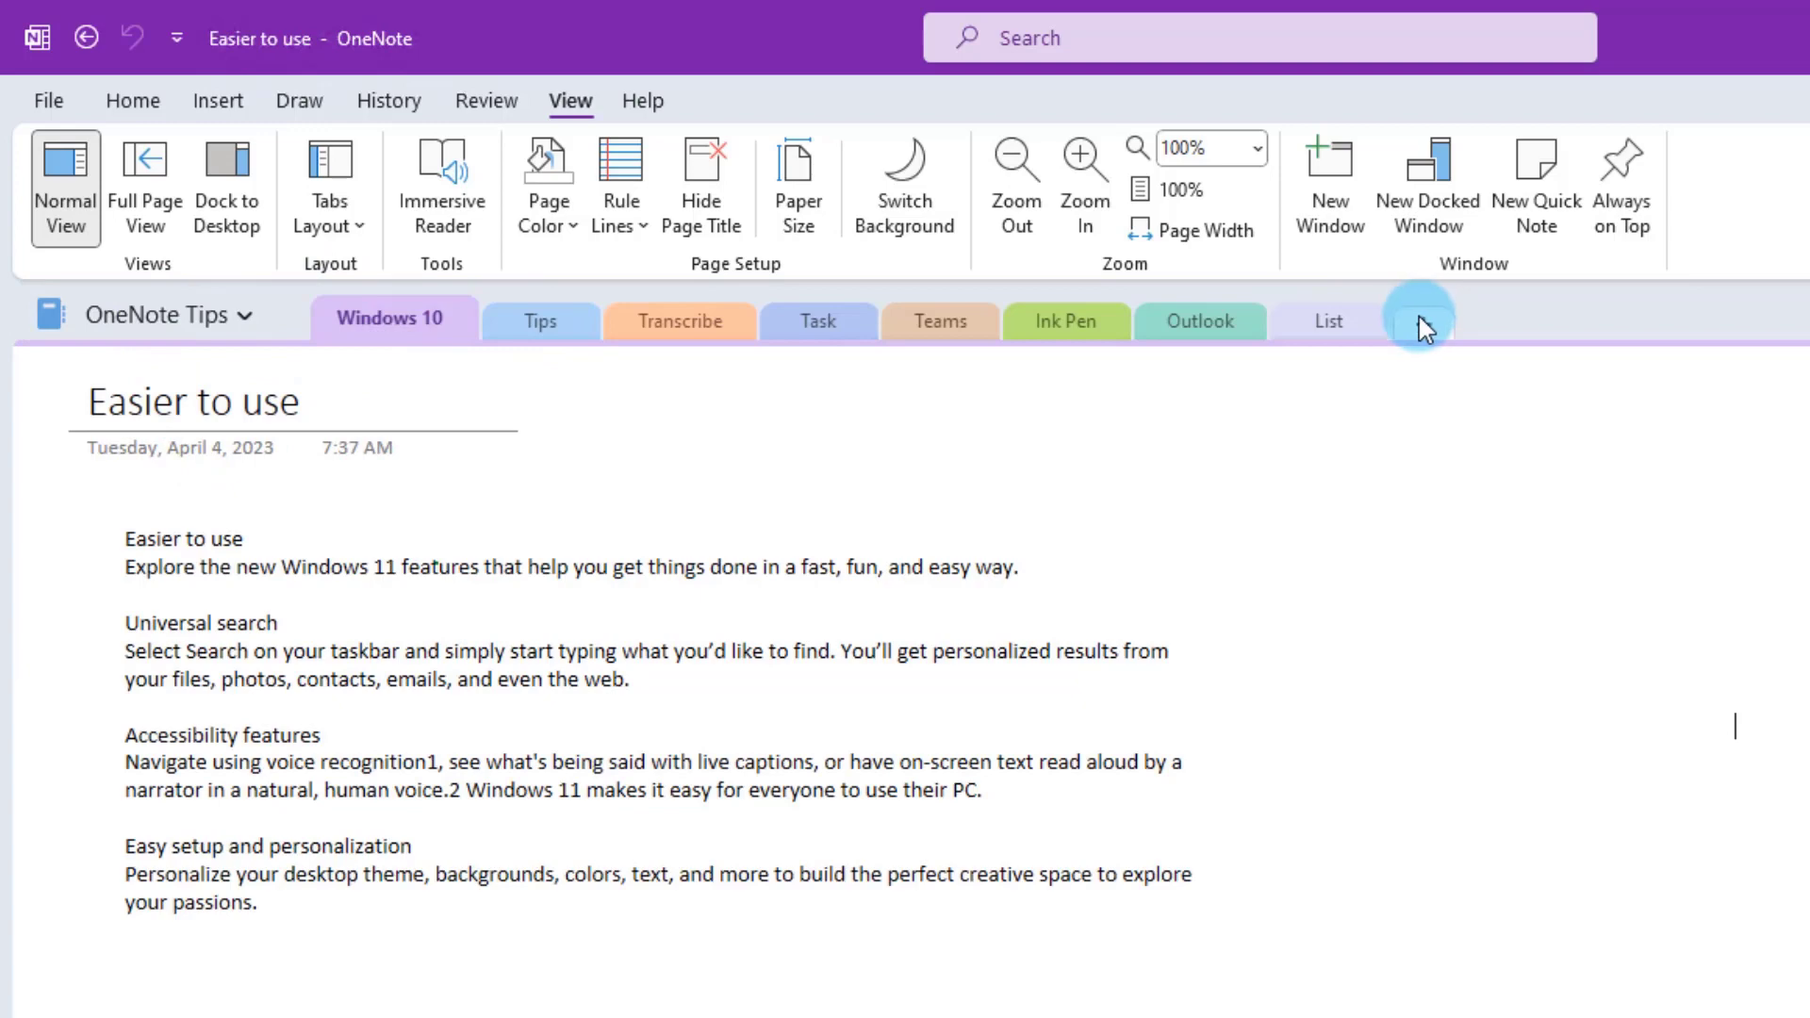
- Add a new section named Financial to the OneNote Tips notebook
left_click(1437, 331)
right_click(1608, 301)
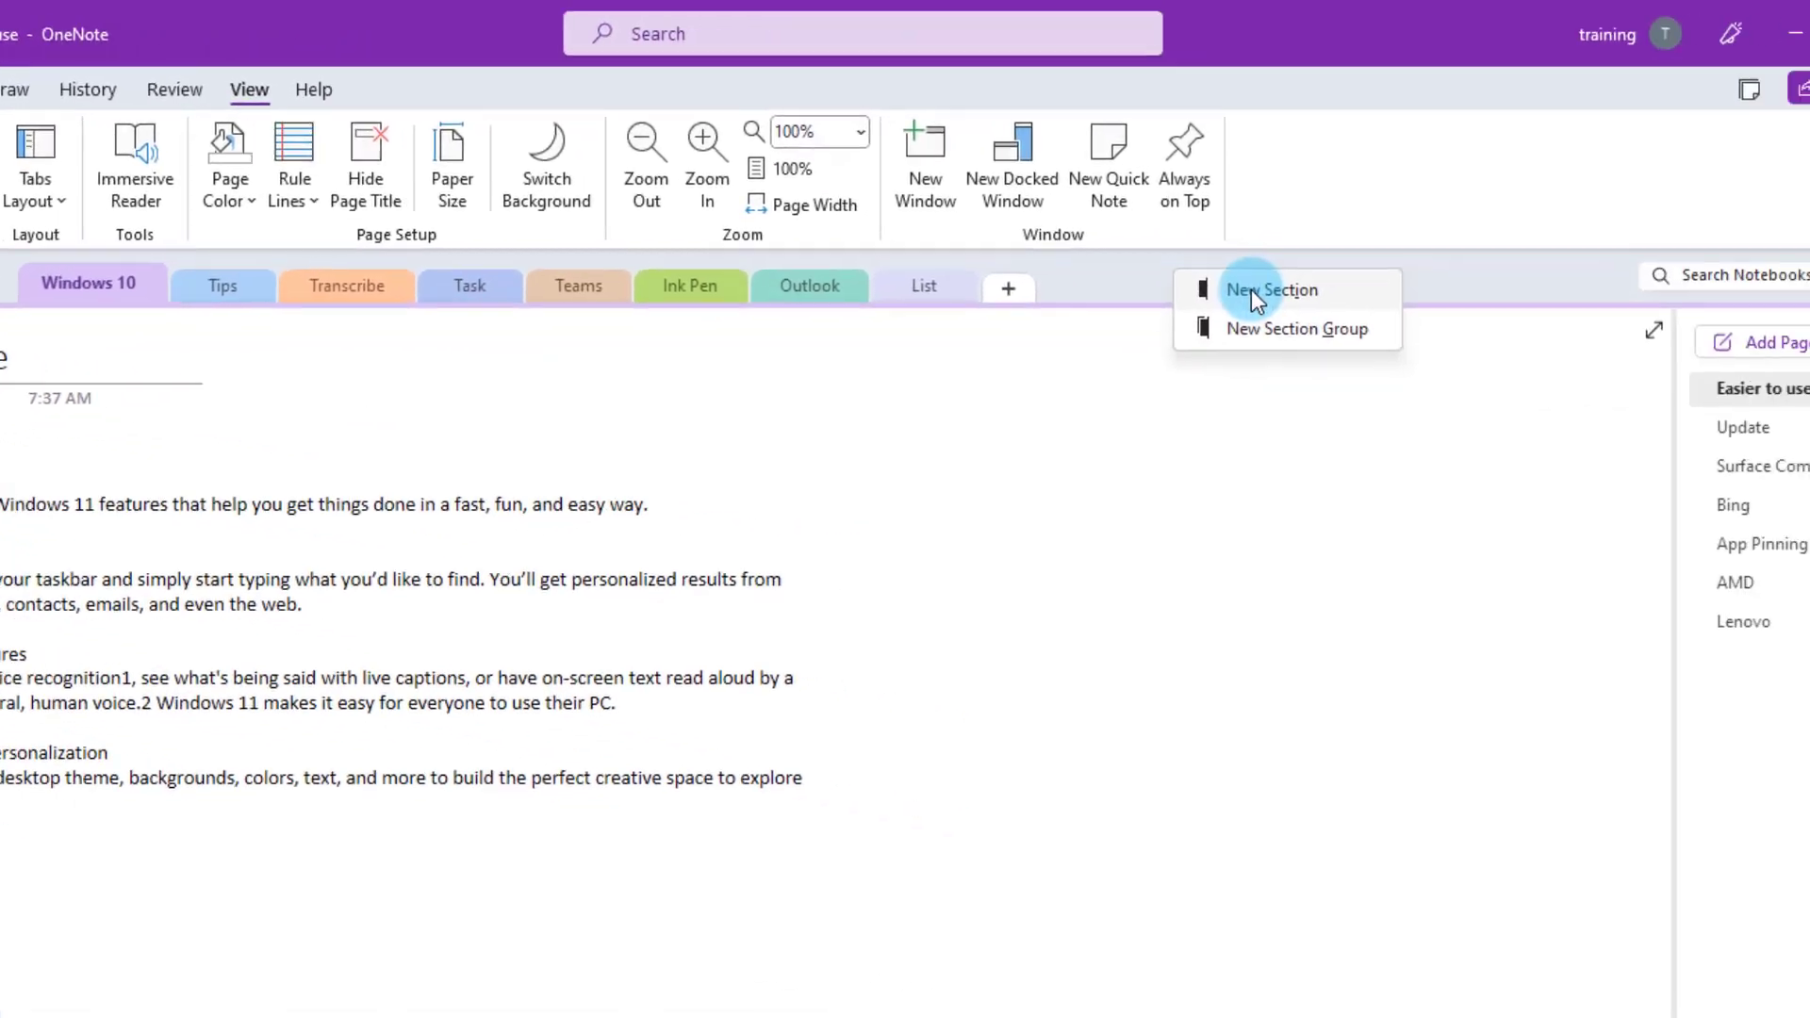
left_click(1124, 279)
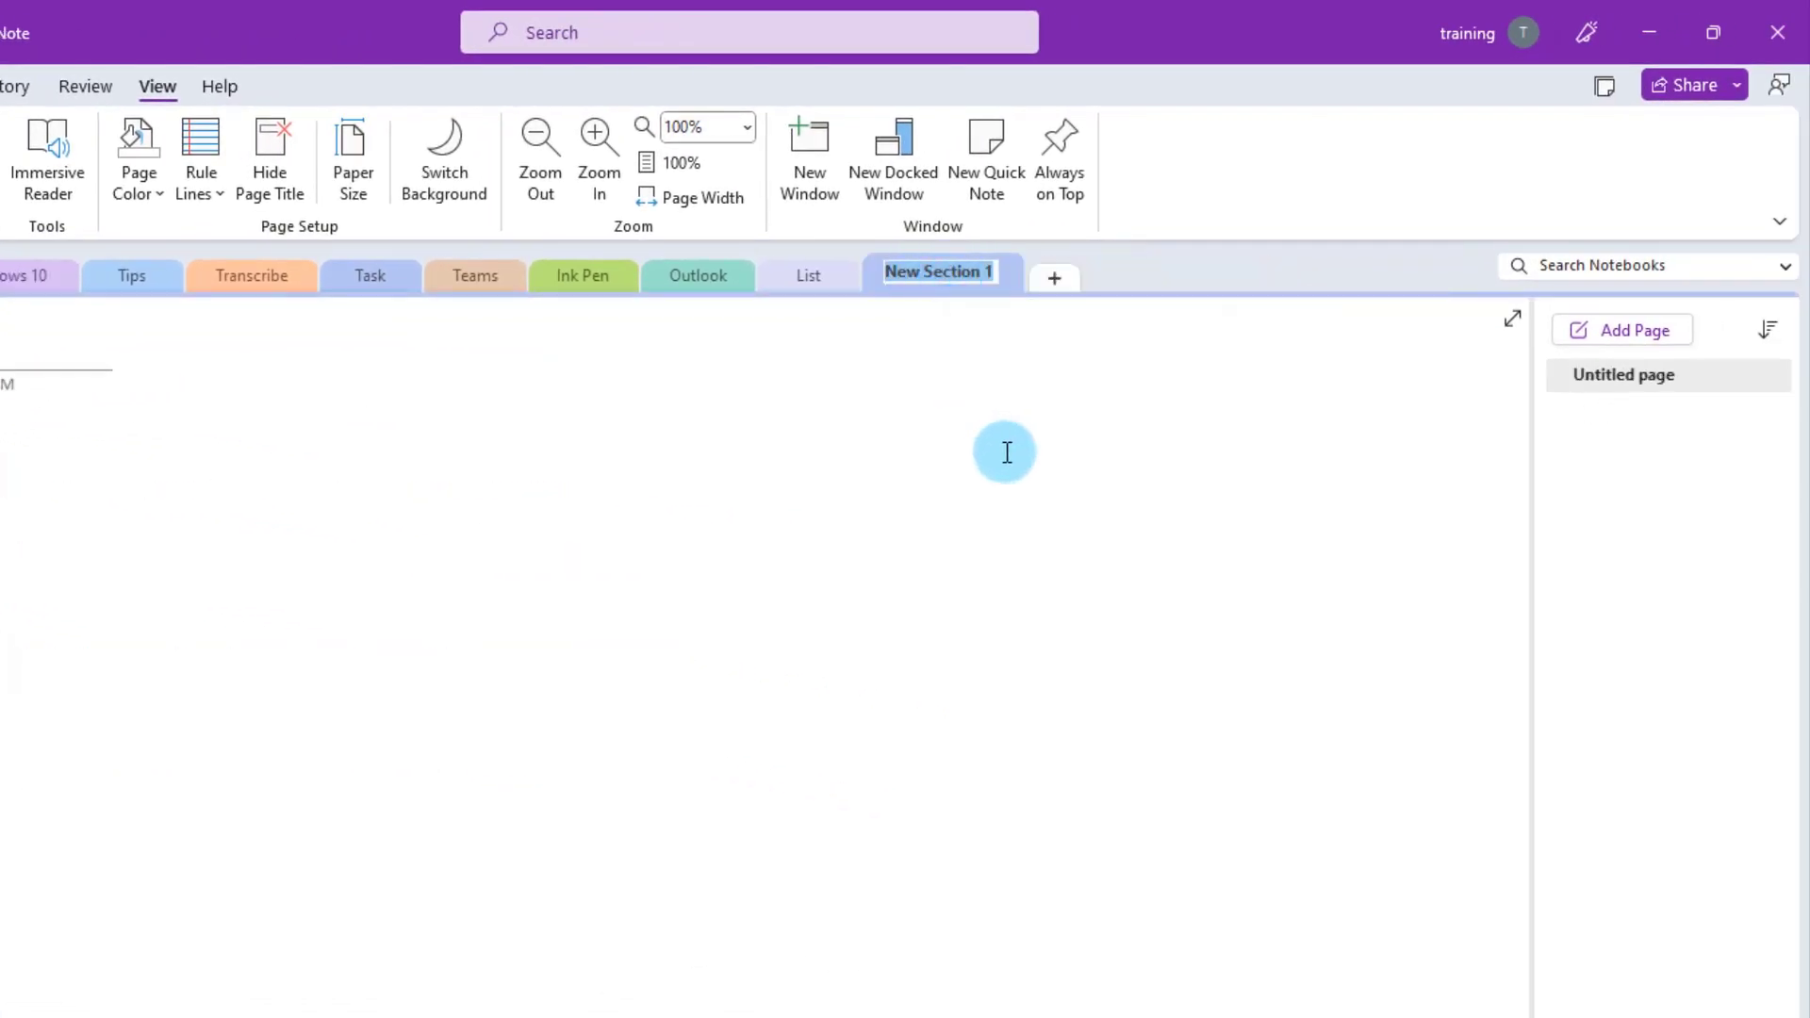
type("Financial")
key("Return")
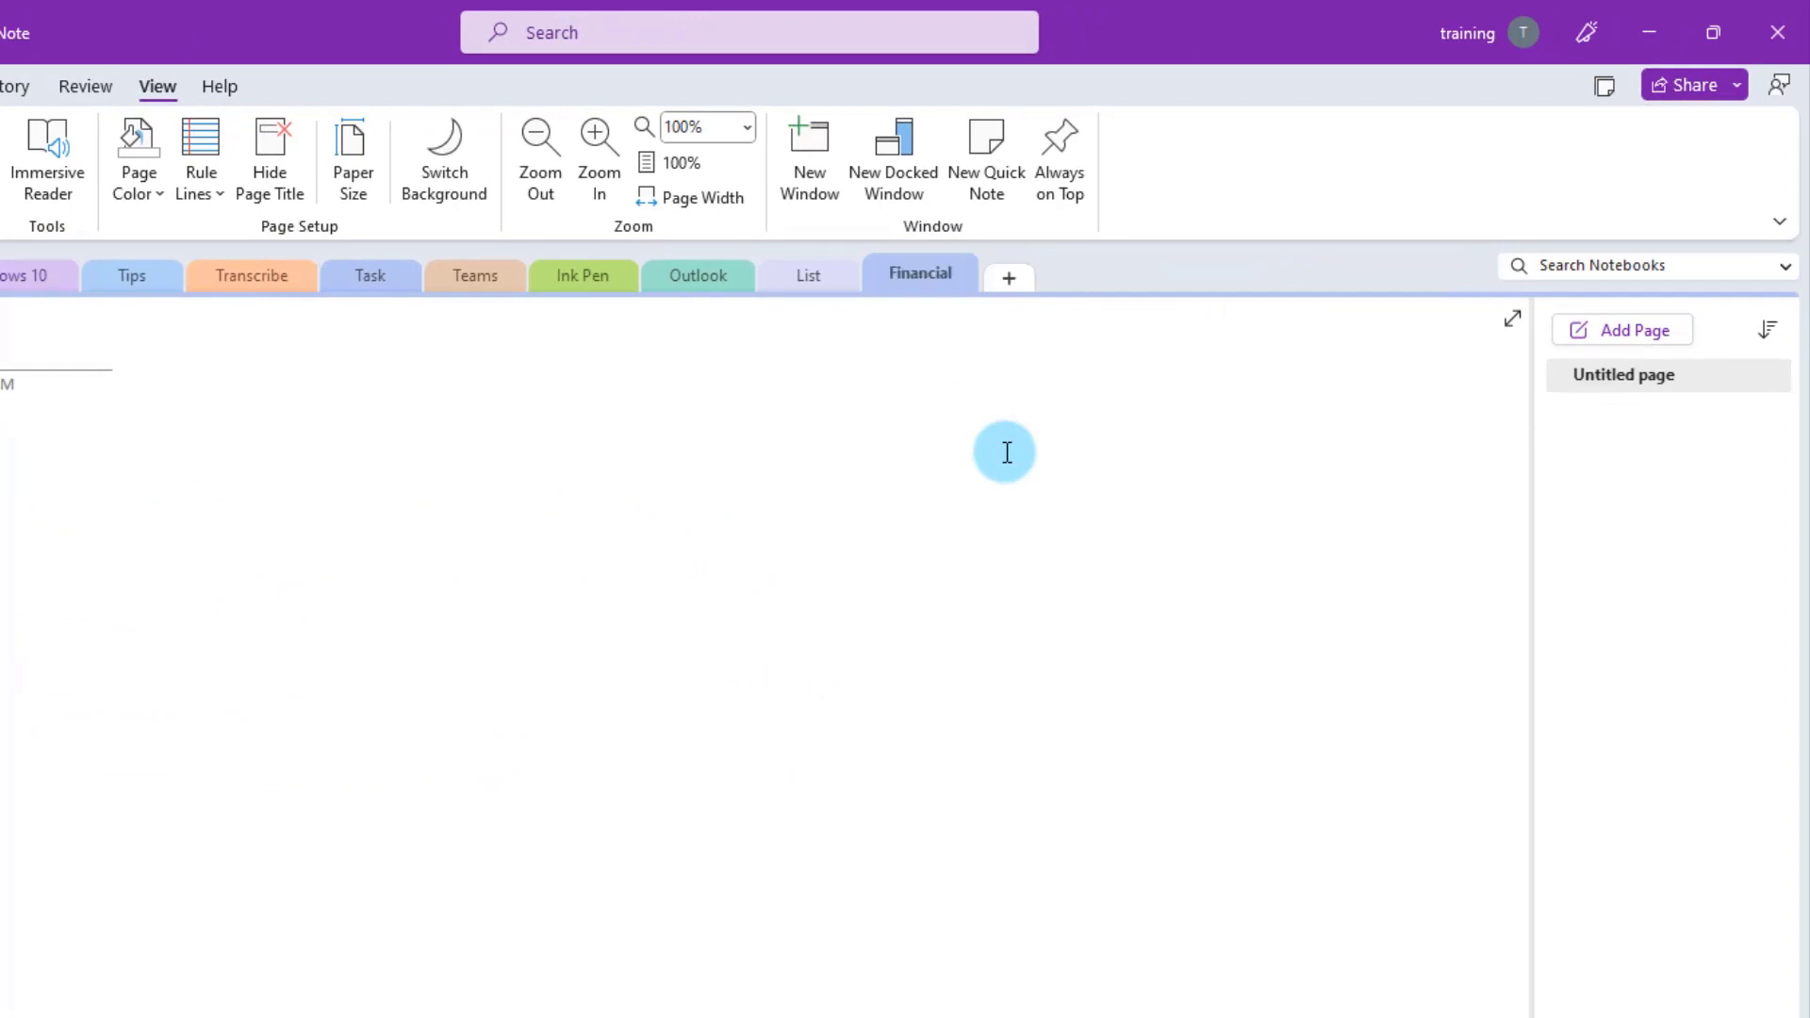
- Colour the Financial section yellow and open it
right_click(913, 262)
mouse_move(998, 636)
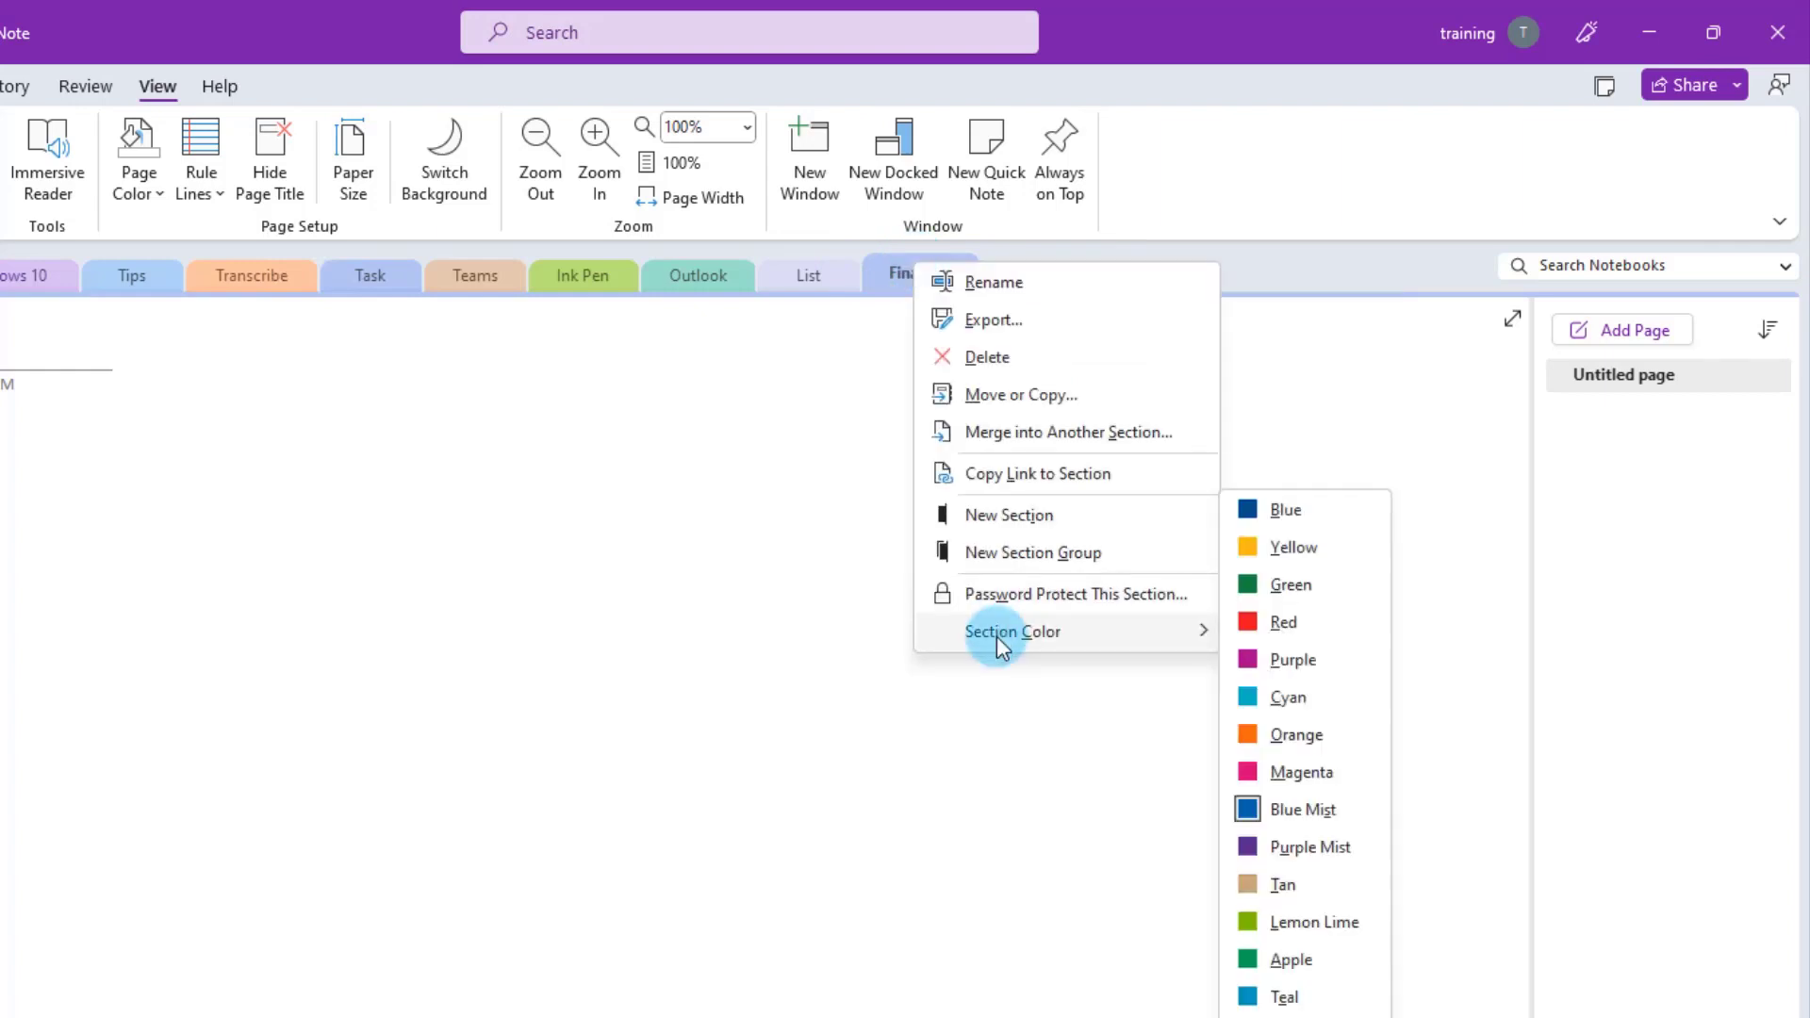
left_click(1268, 543)
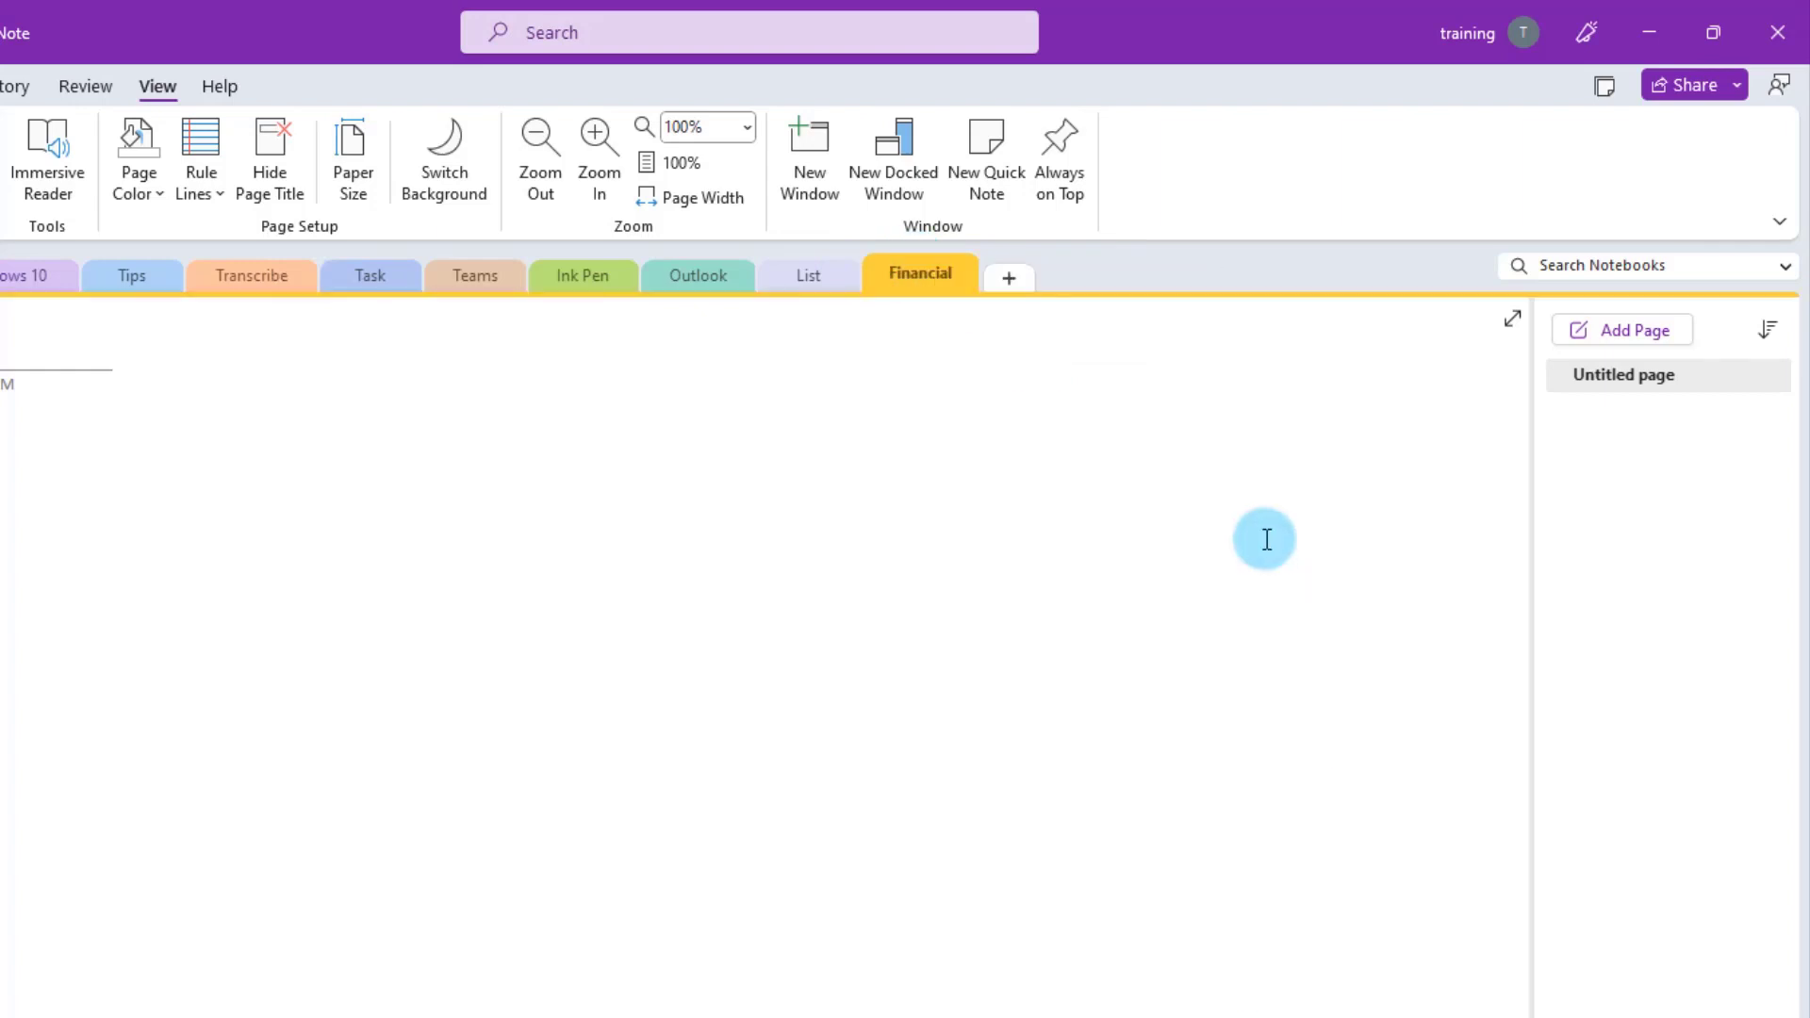
left_click(925, 272)
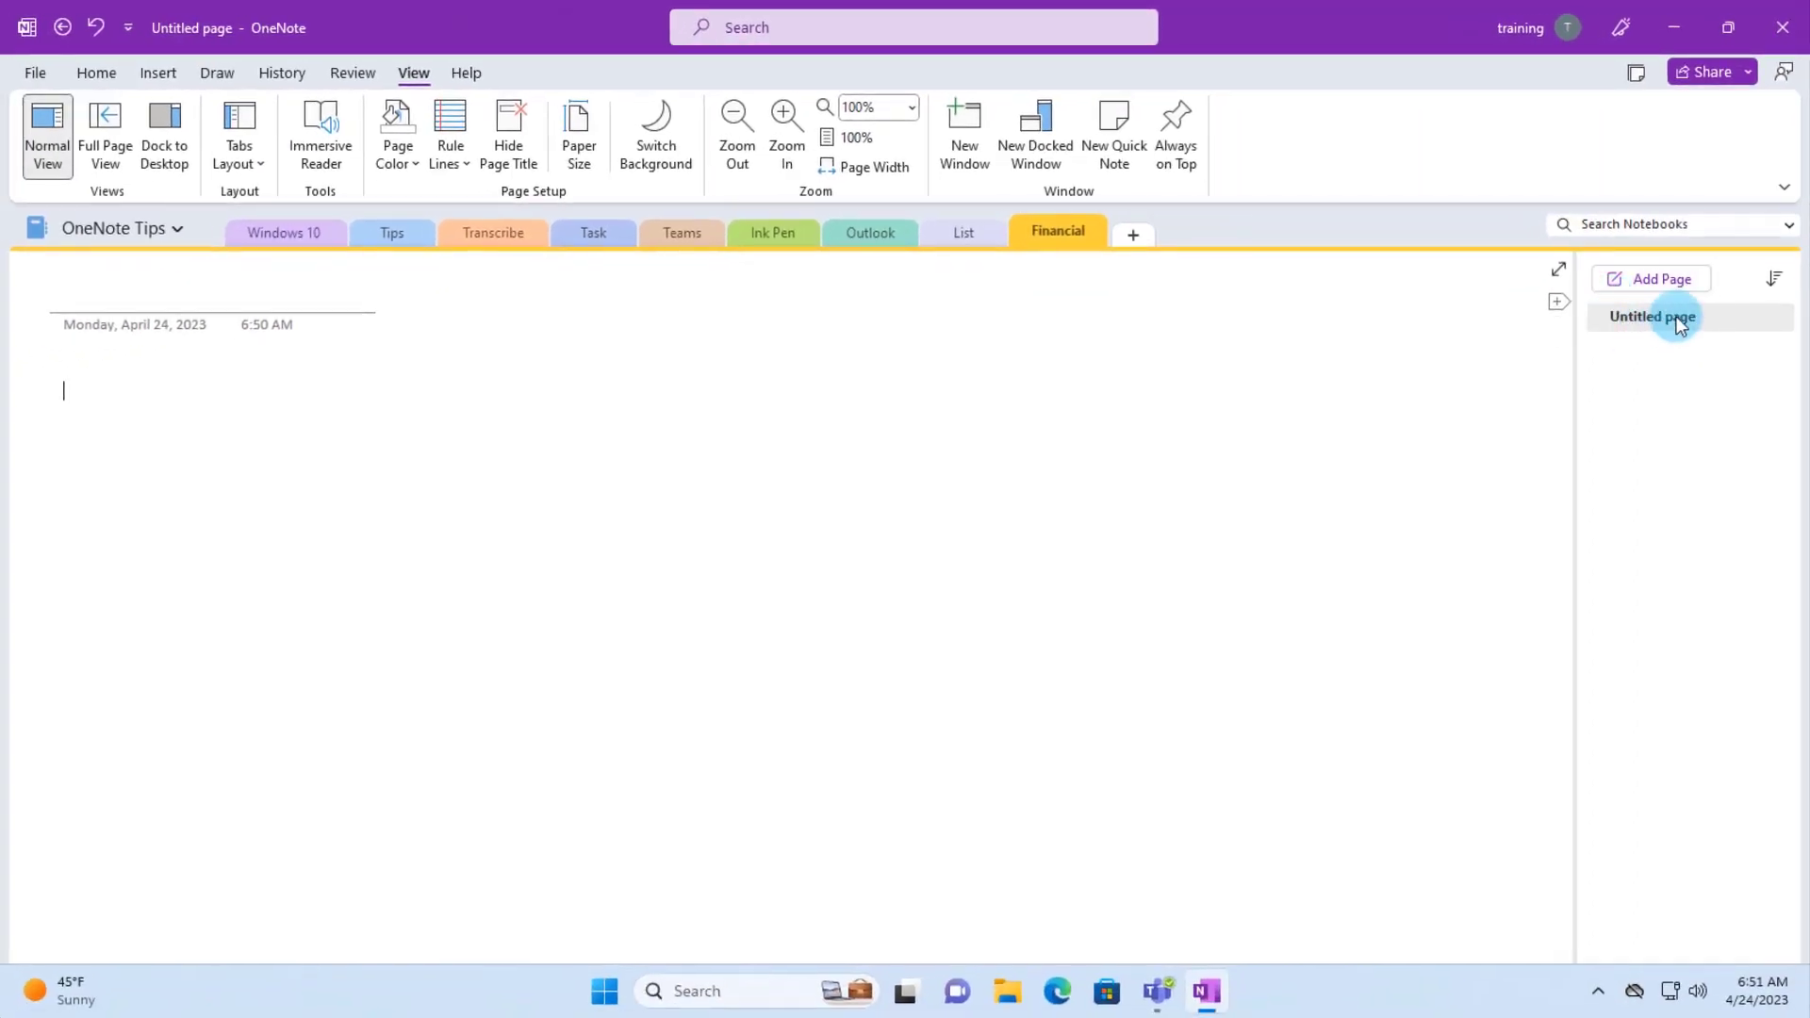
- Title the first Financial page Car Expense and add a page titled Electric
left_click(113, 285)
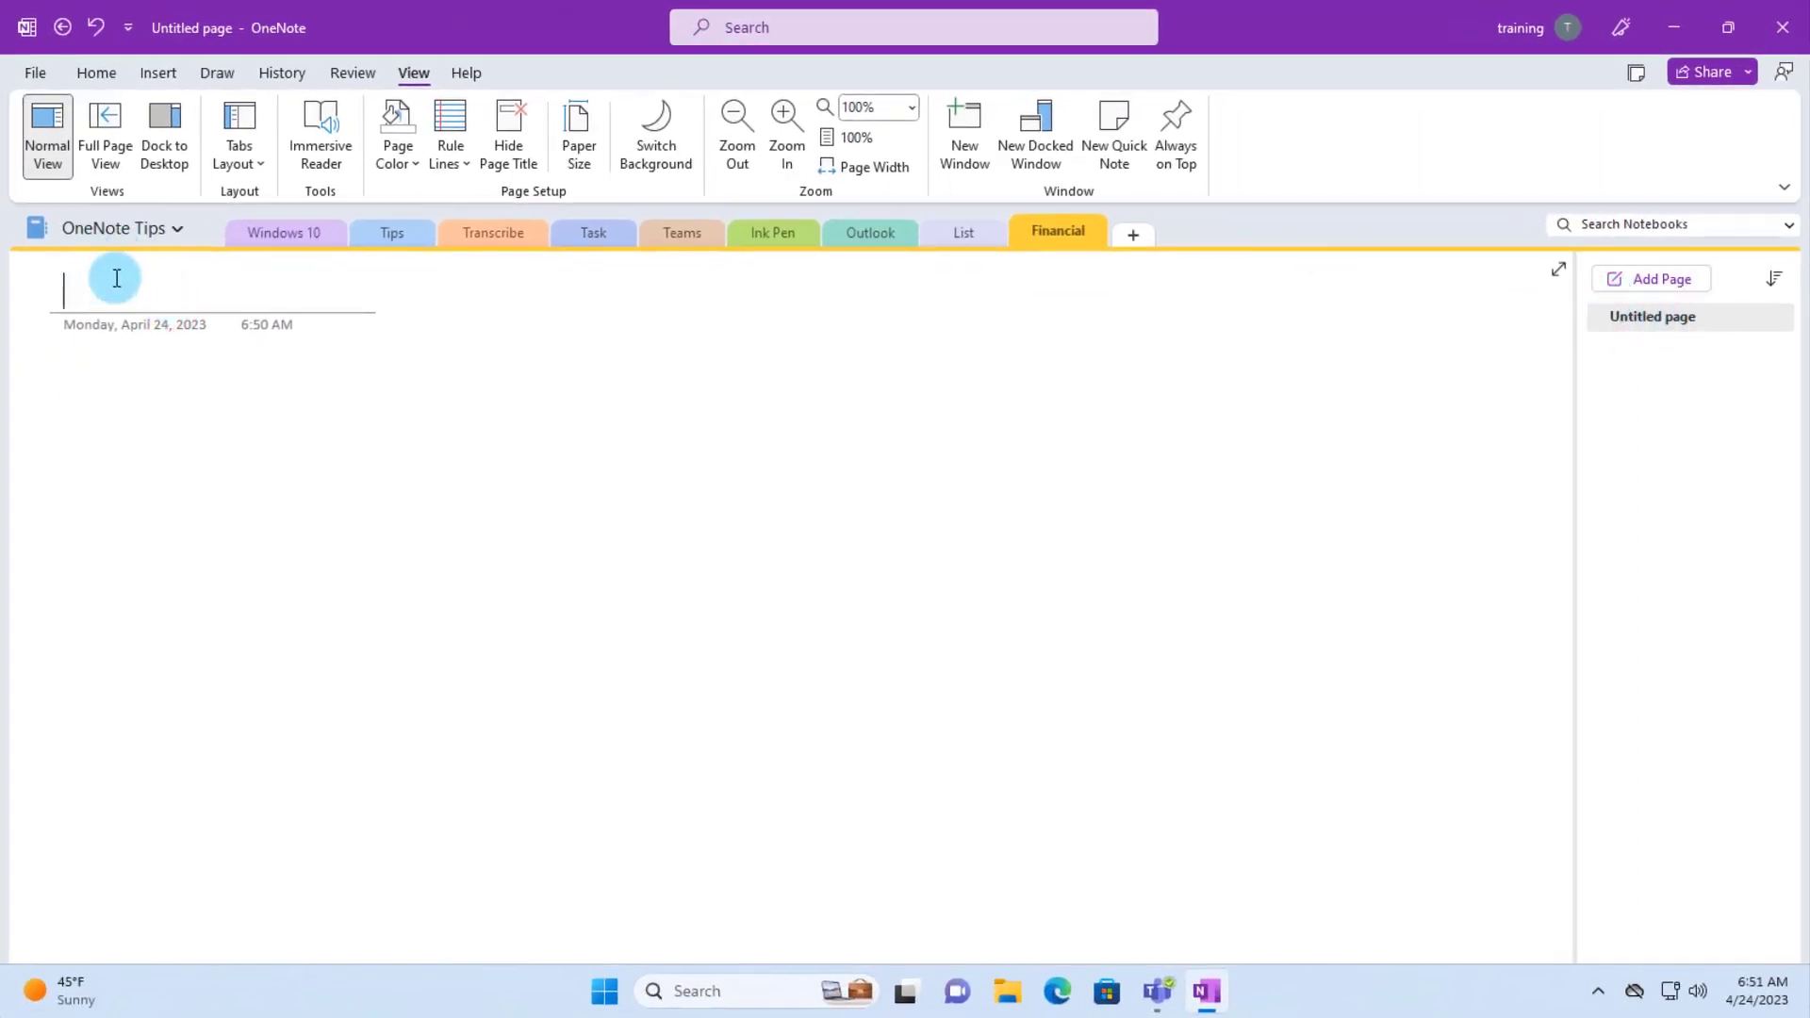
type("Car Expense")
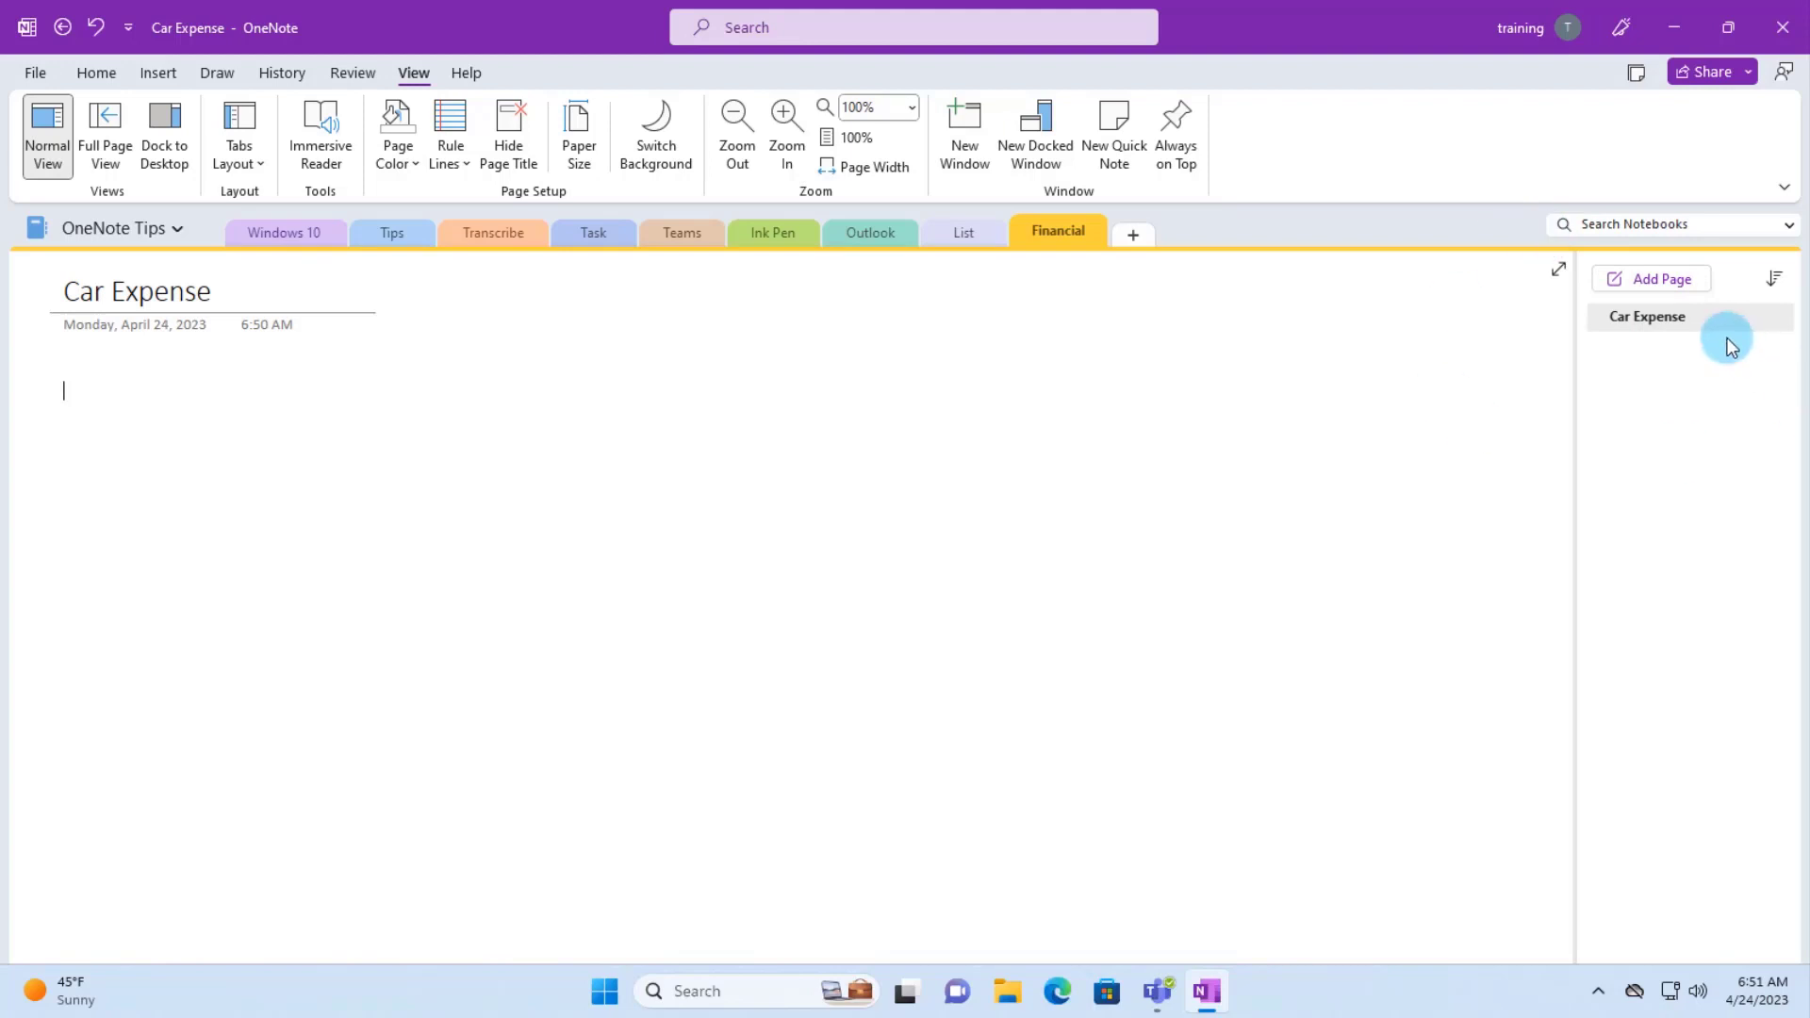
mouse_move(1682, 356)
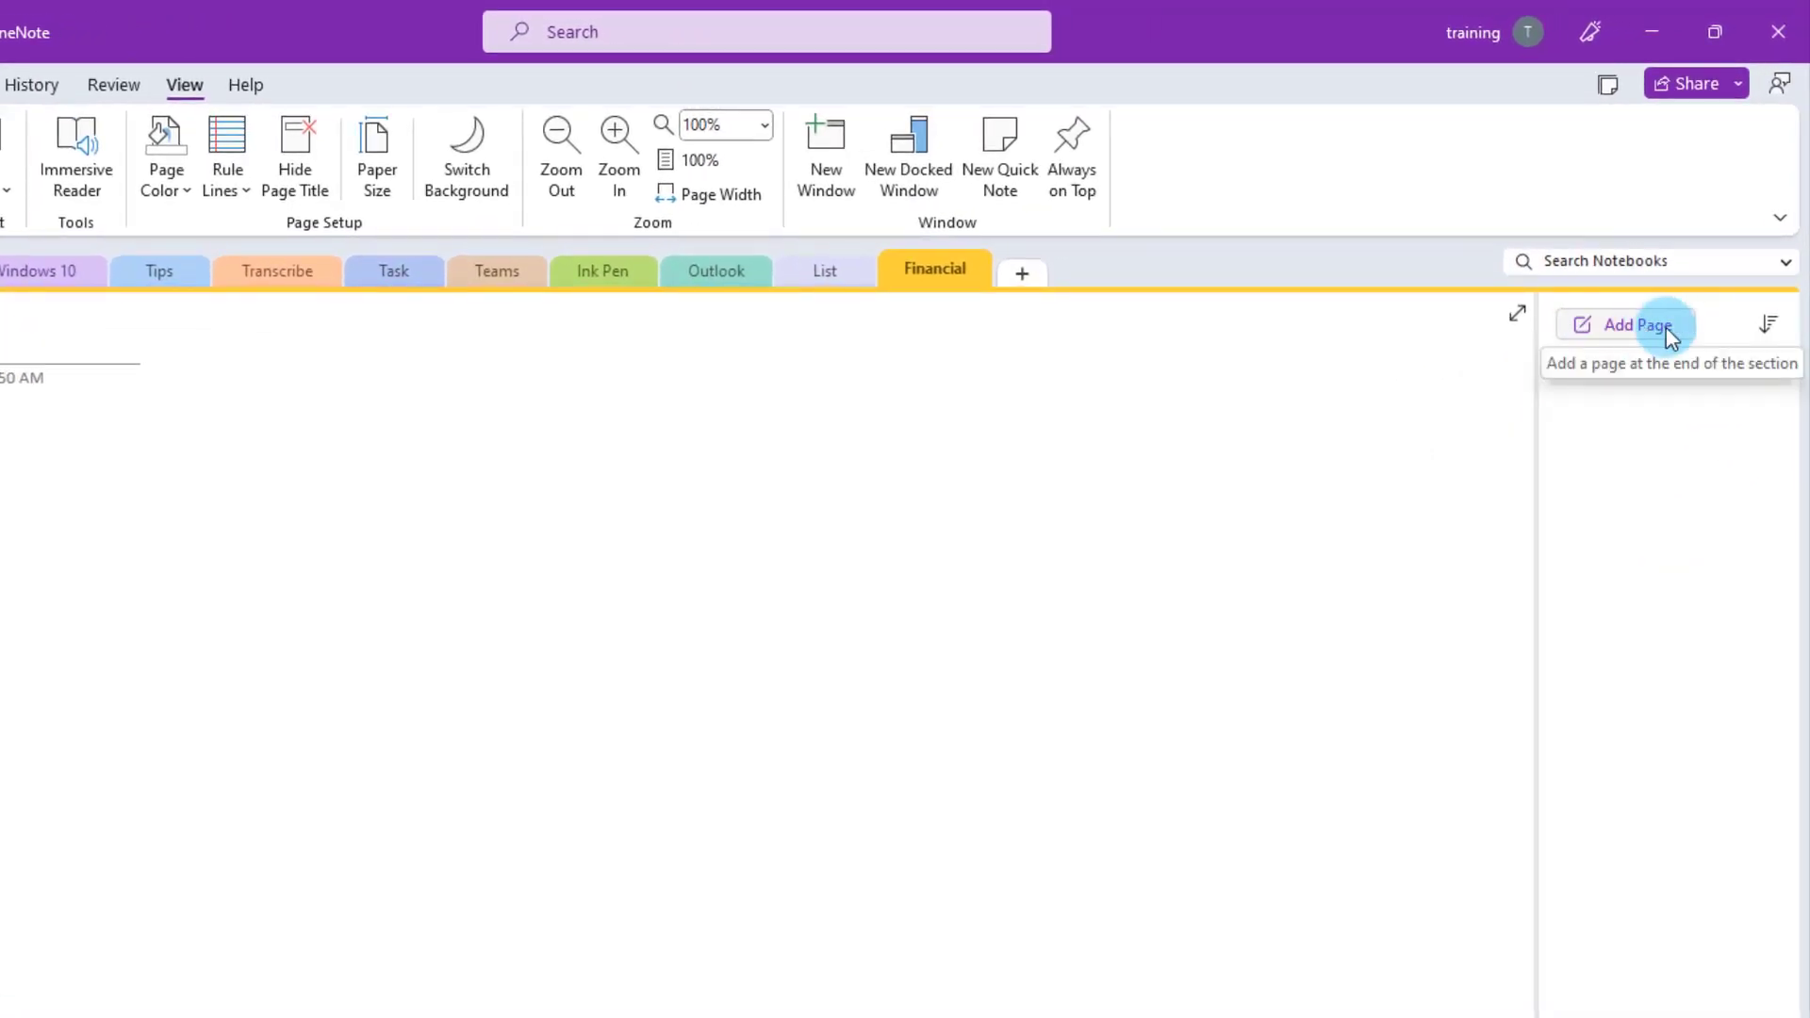
left_click(1669, 332)
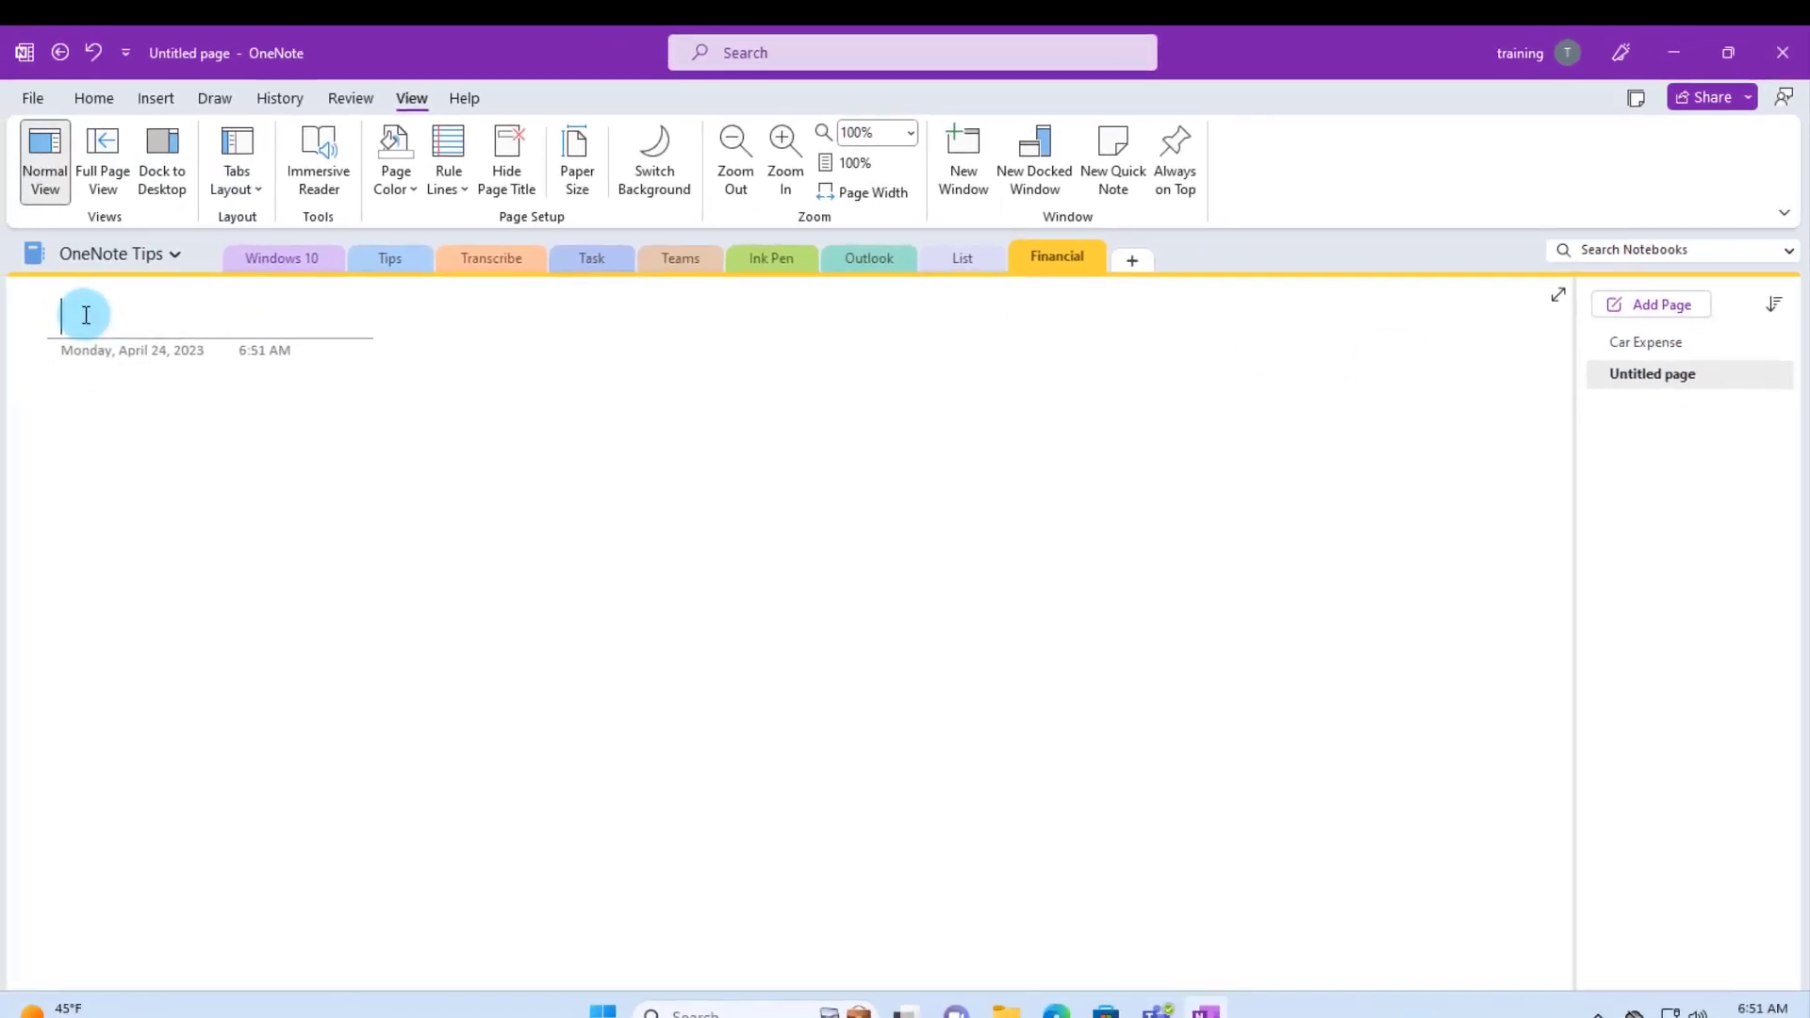
type("Electric")
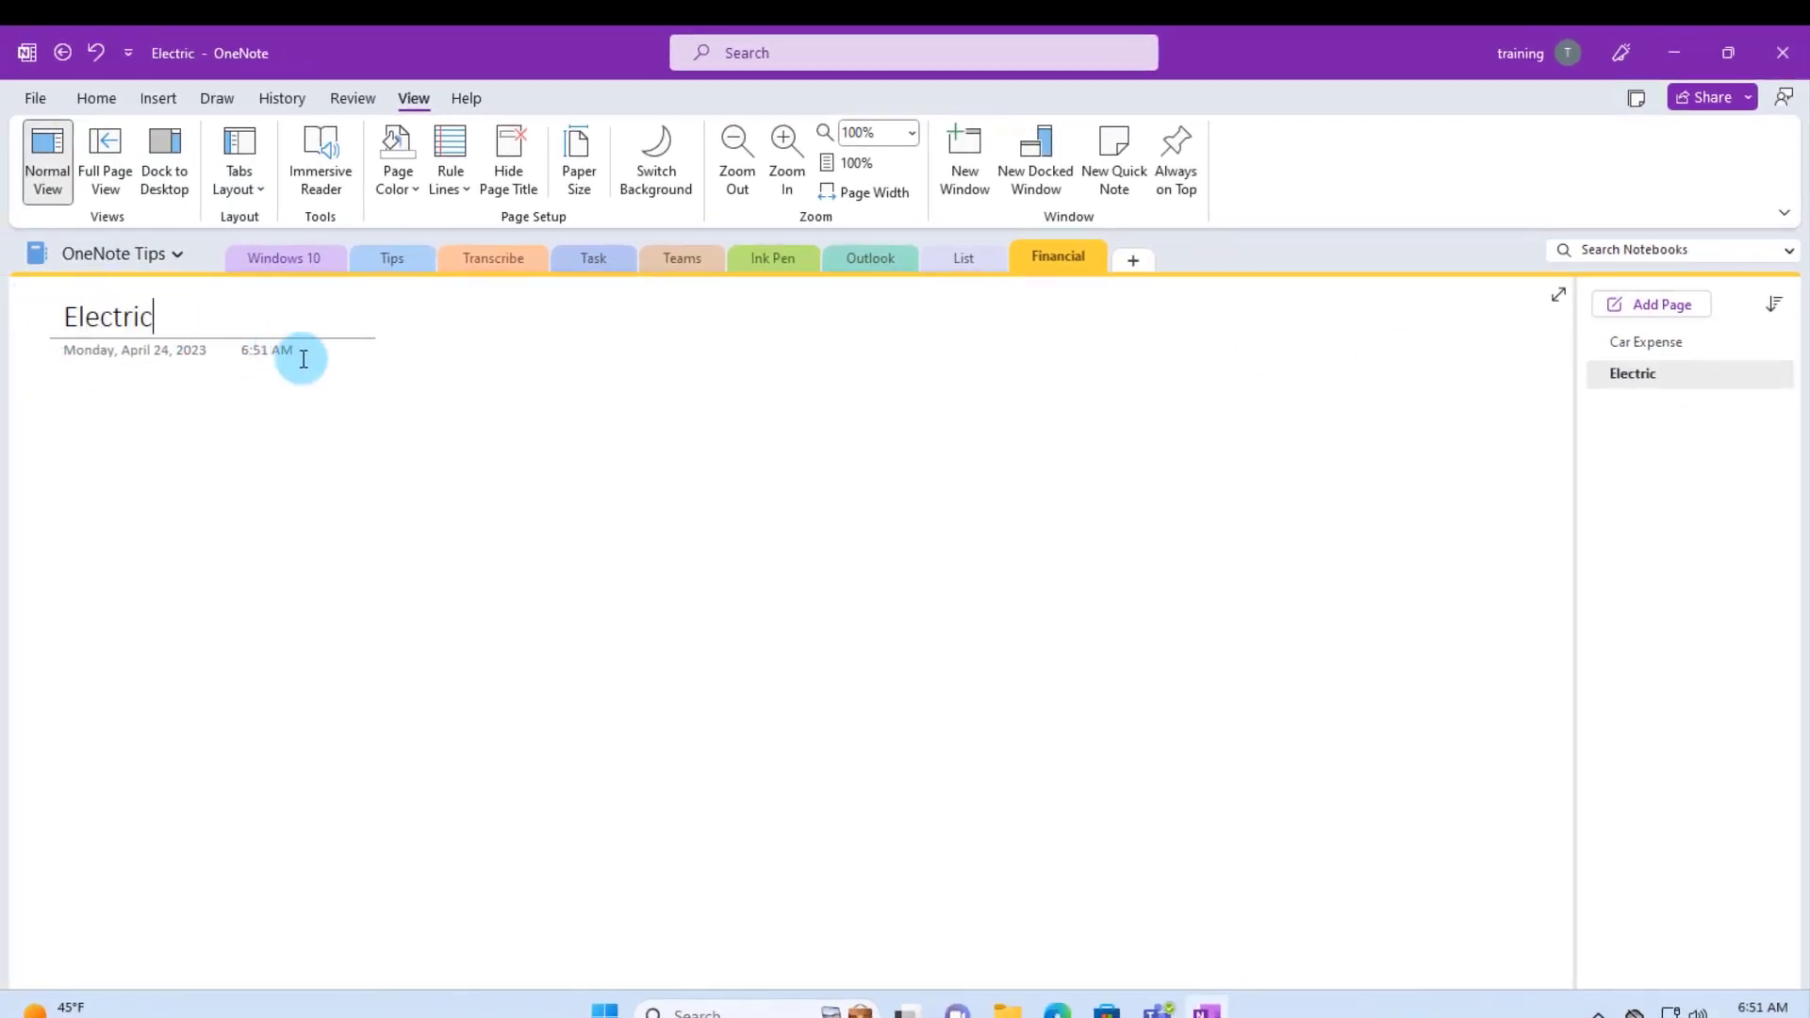
key("Return")
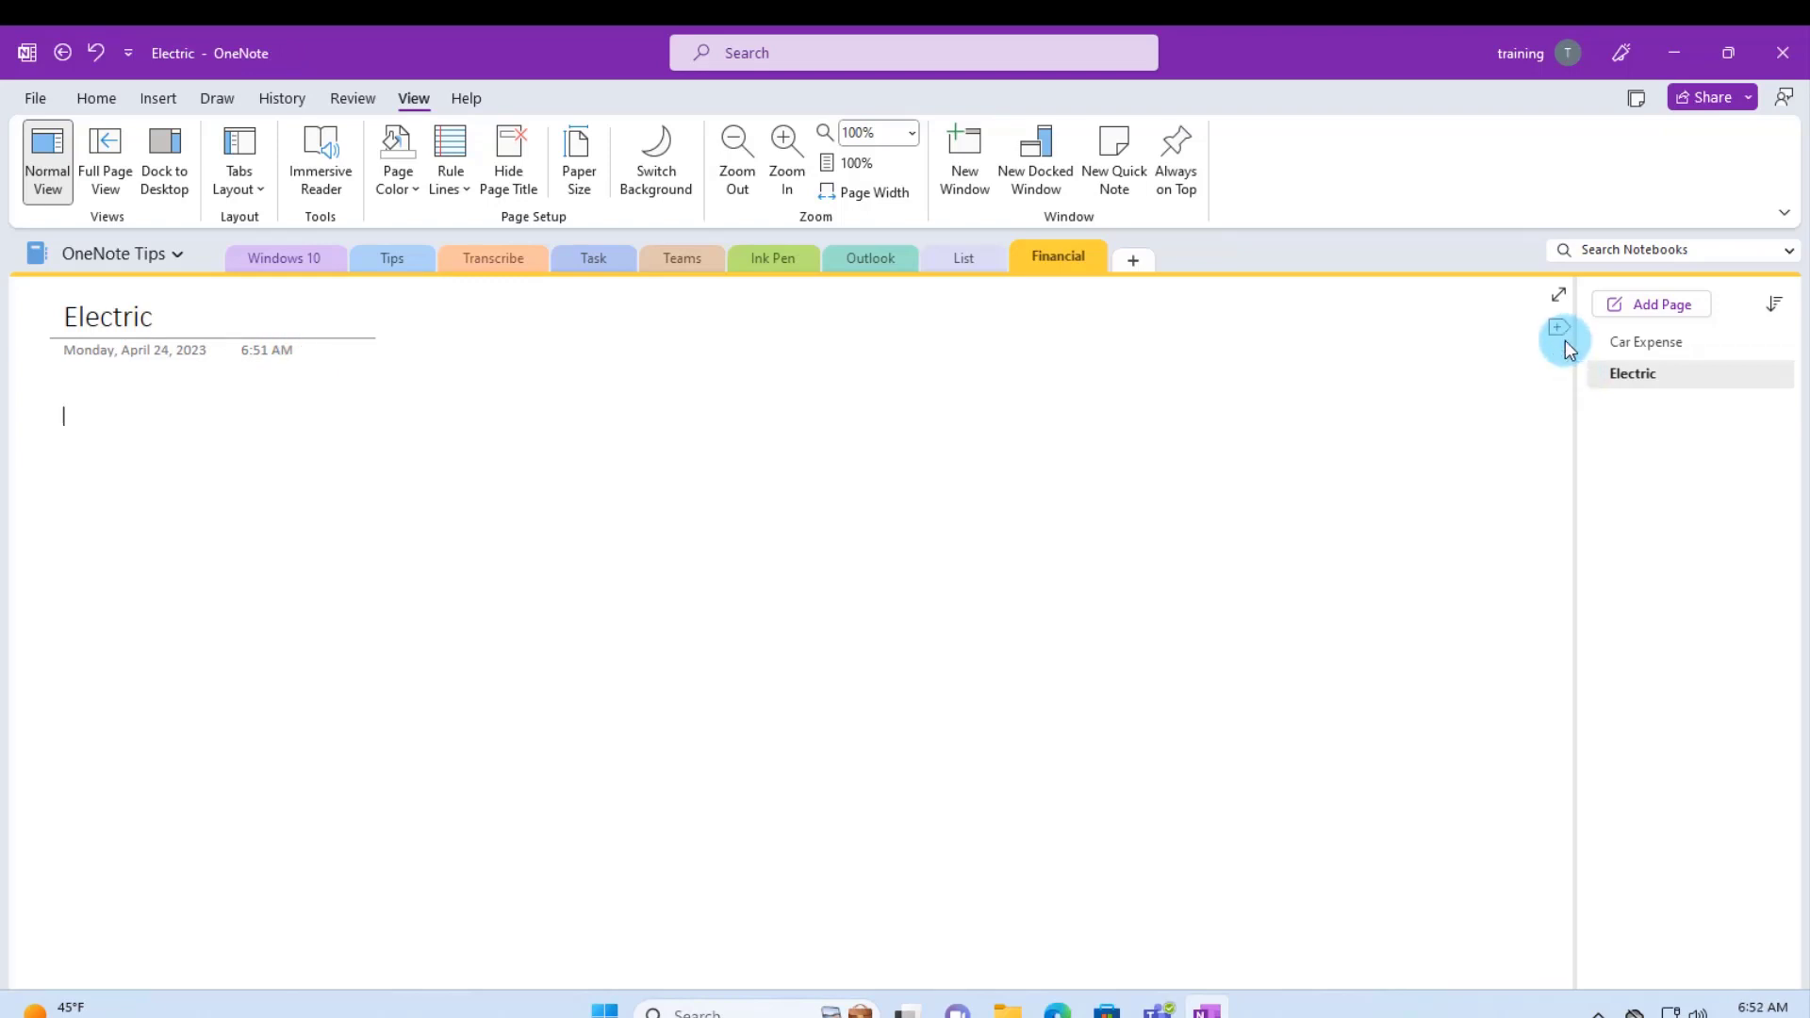
- Add a Water page after Electric, then return to the Windows section
mouse_move(1556, 361)
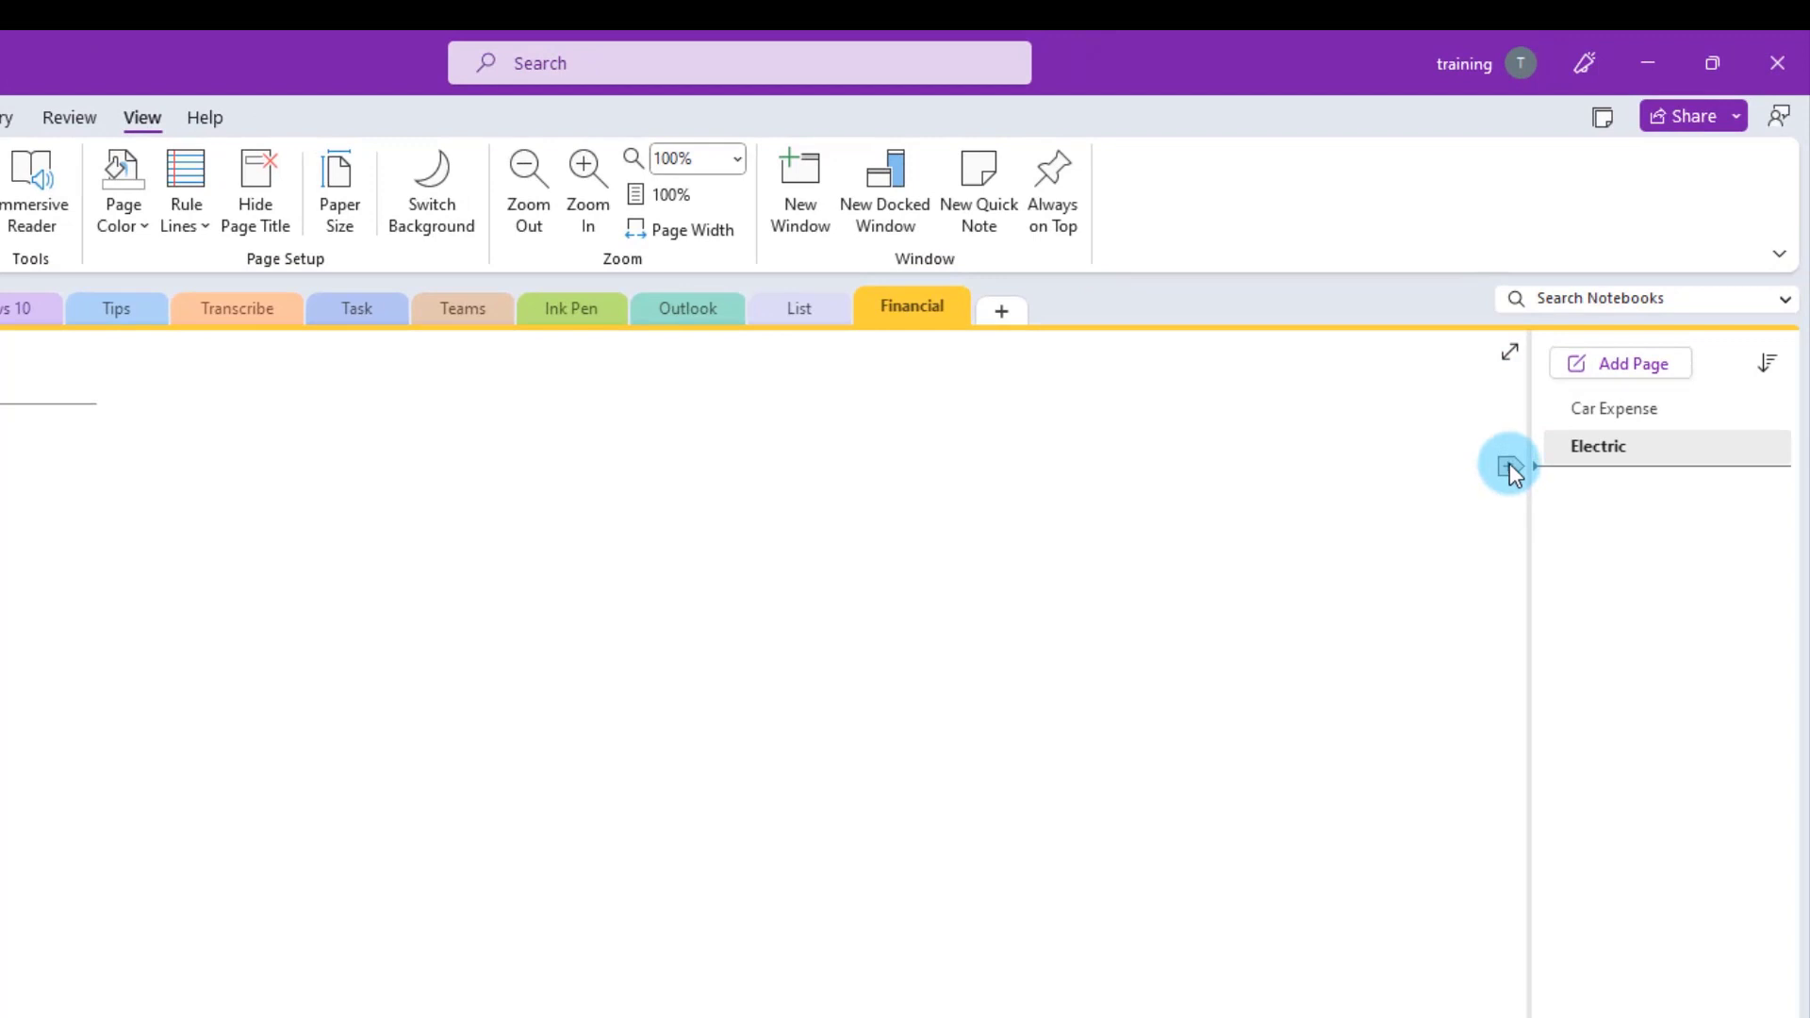
left_click(1509, 464)
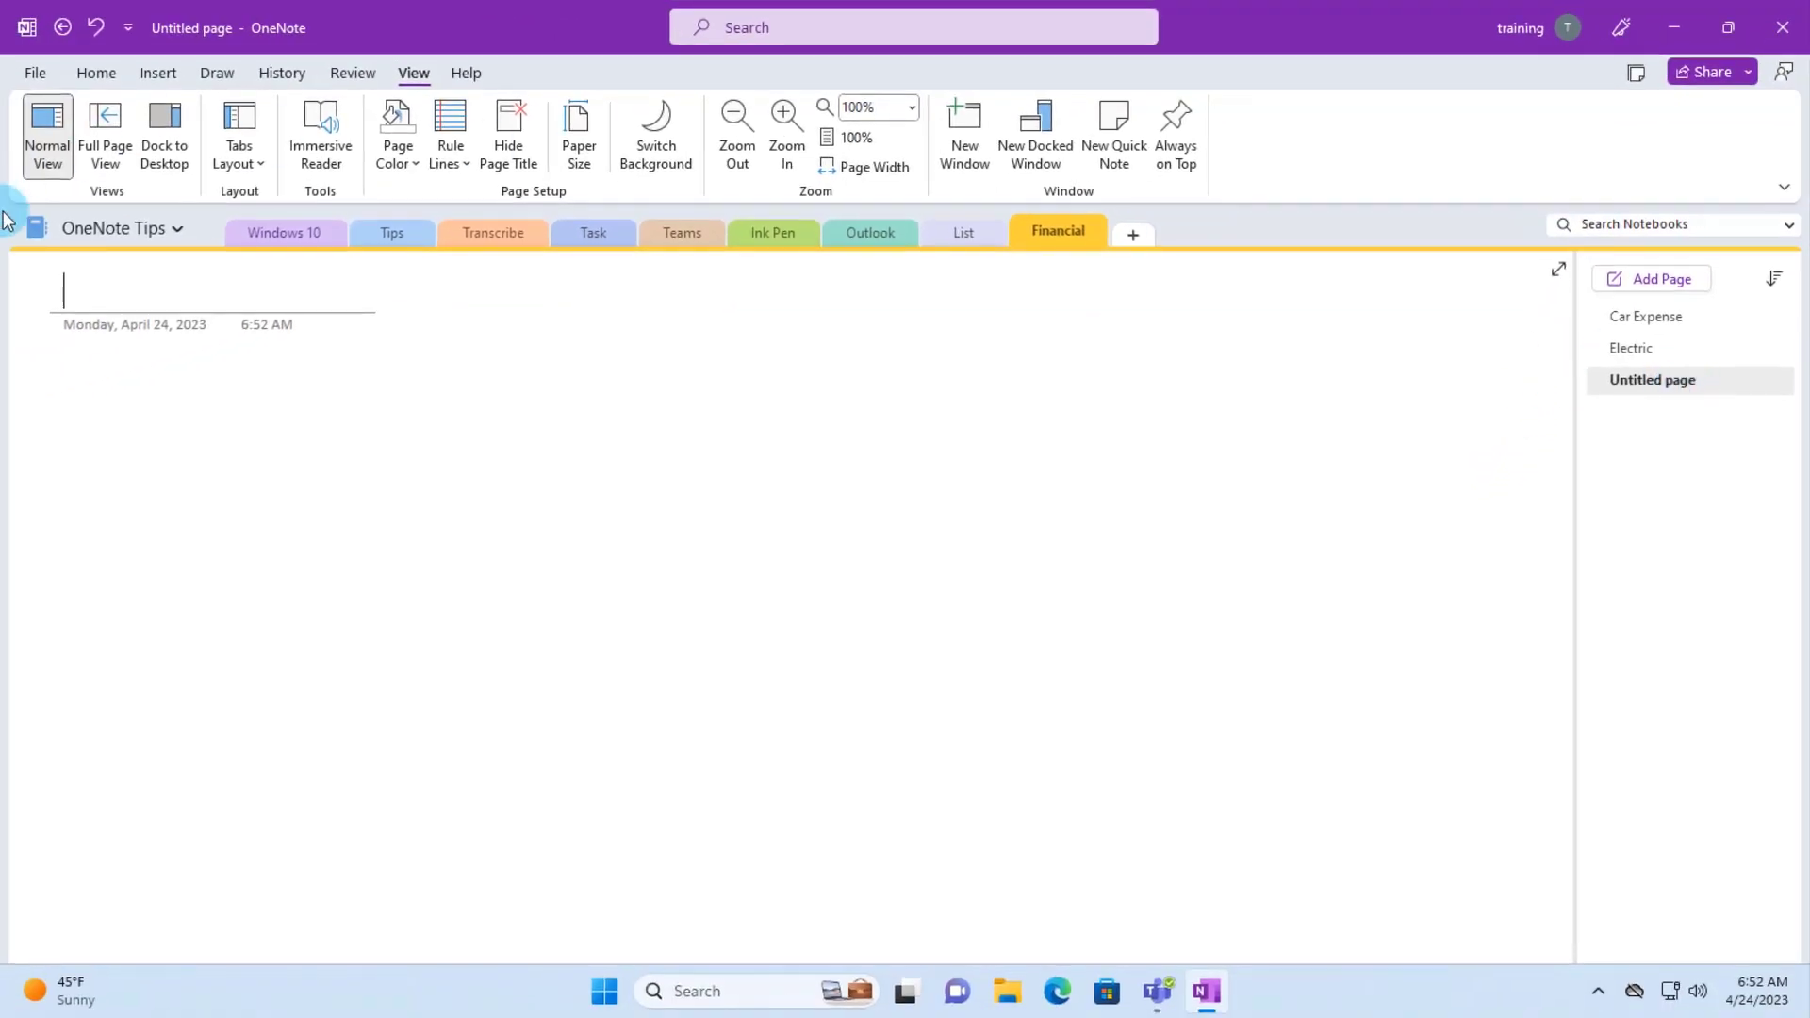
type("Water")
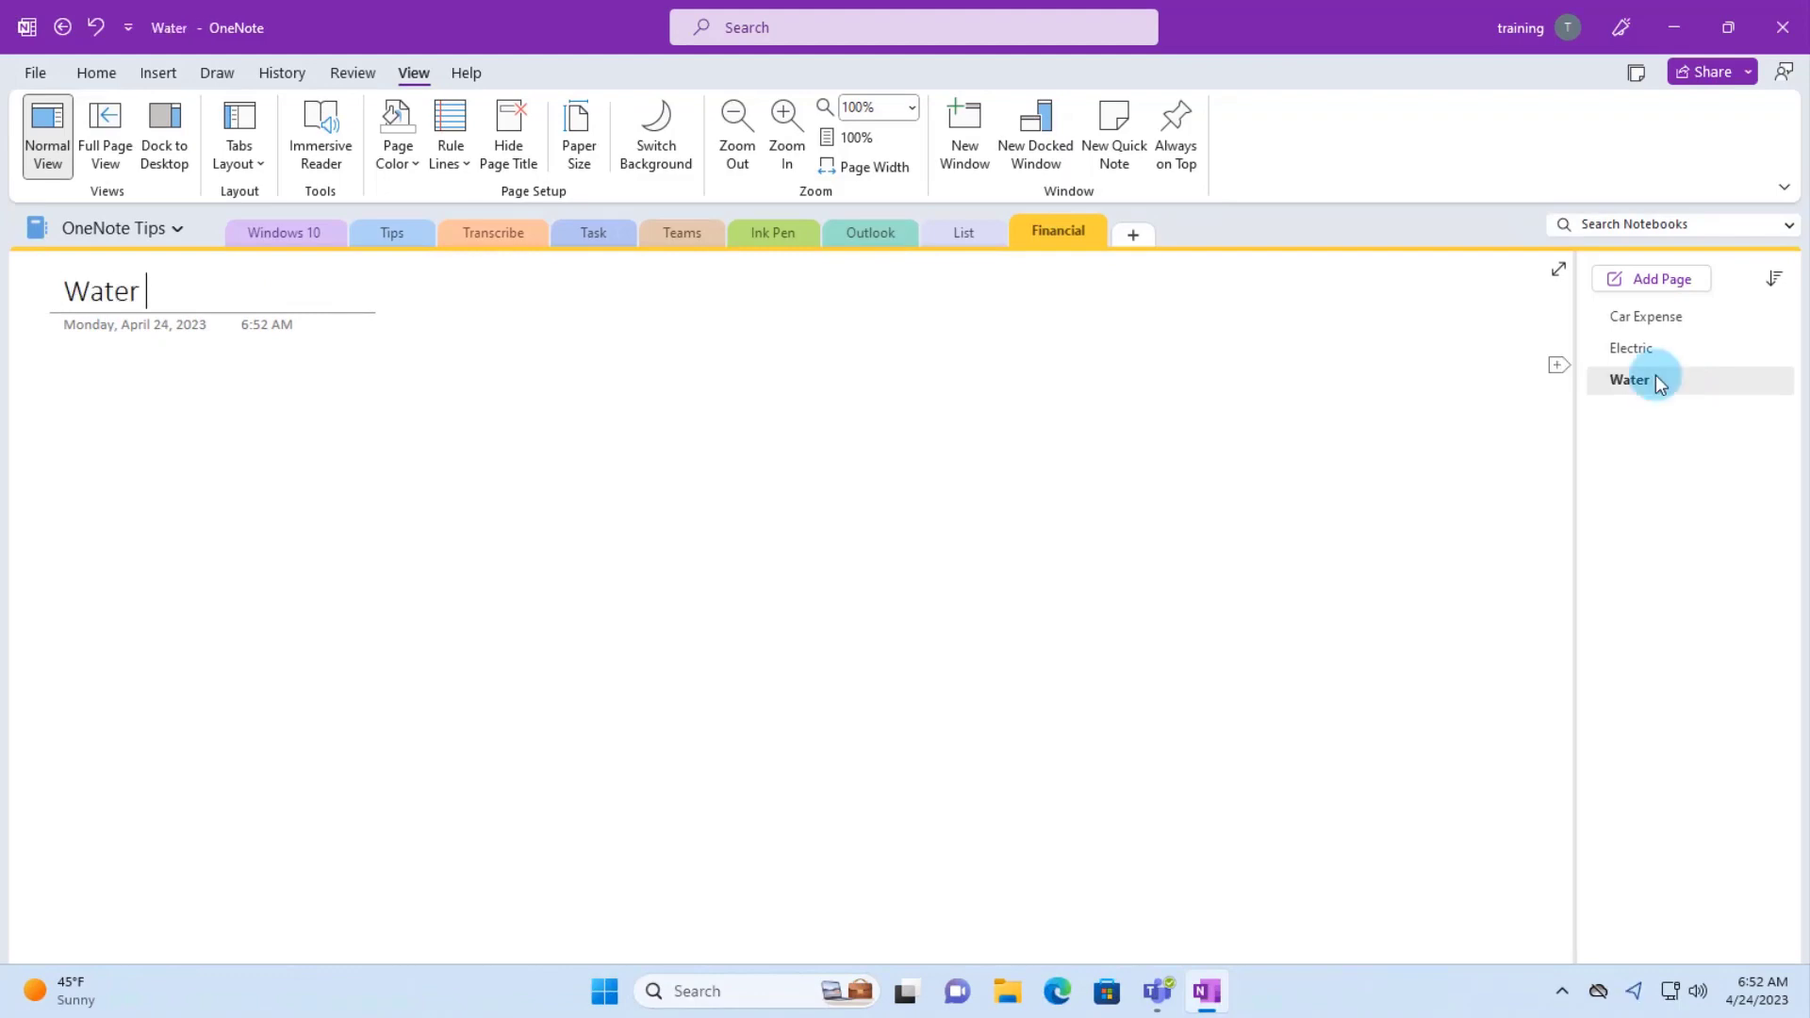
key("ctrl+Tab")
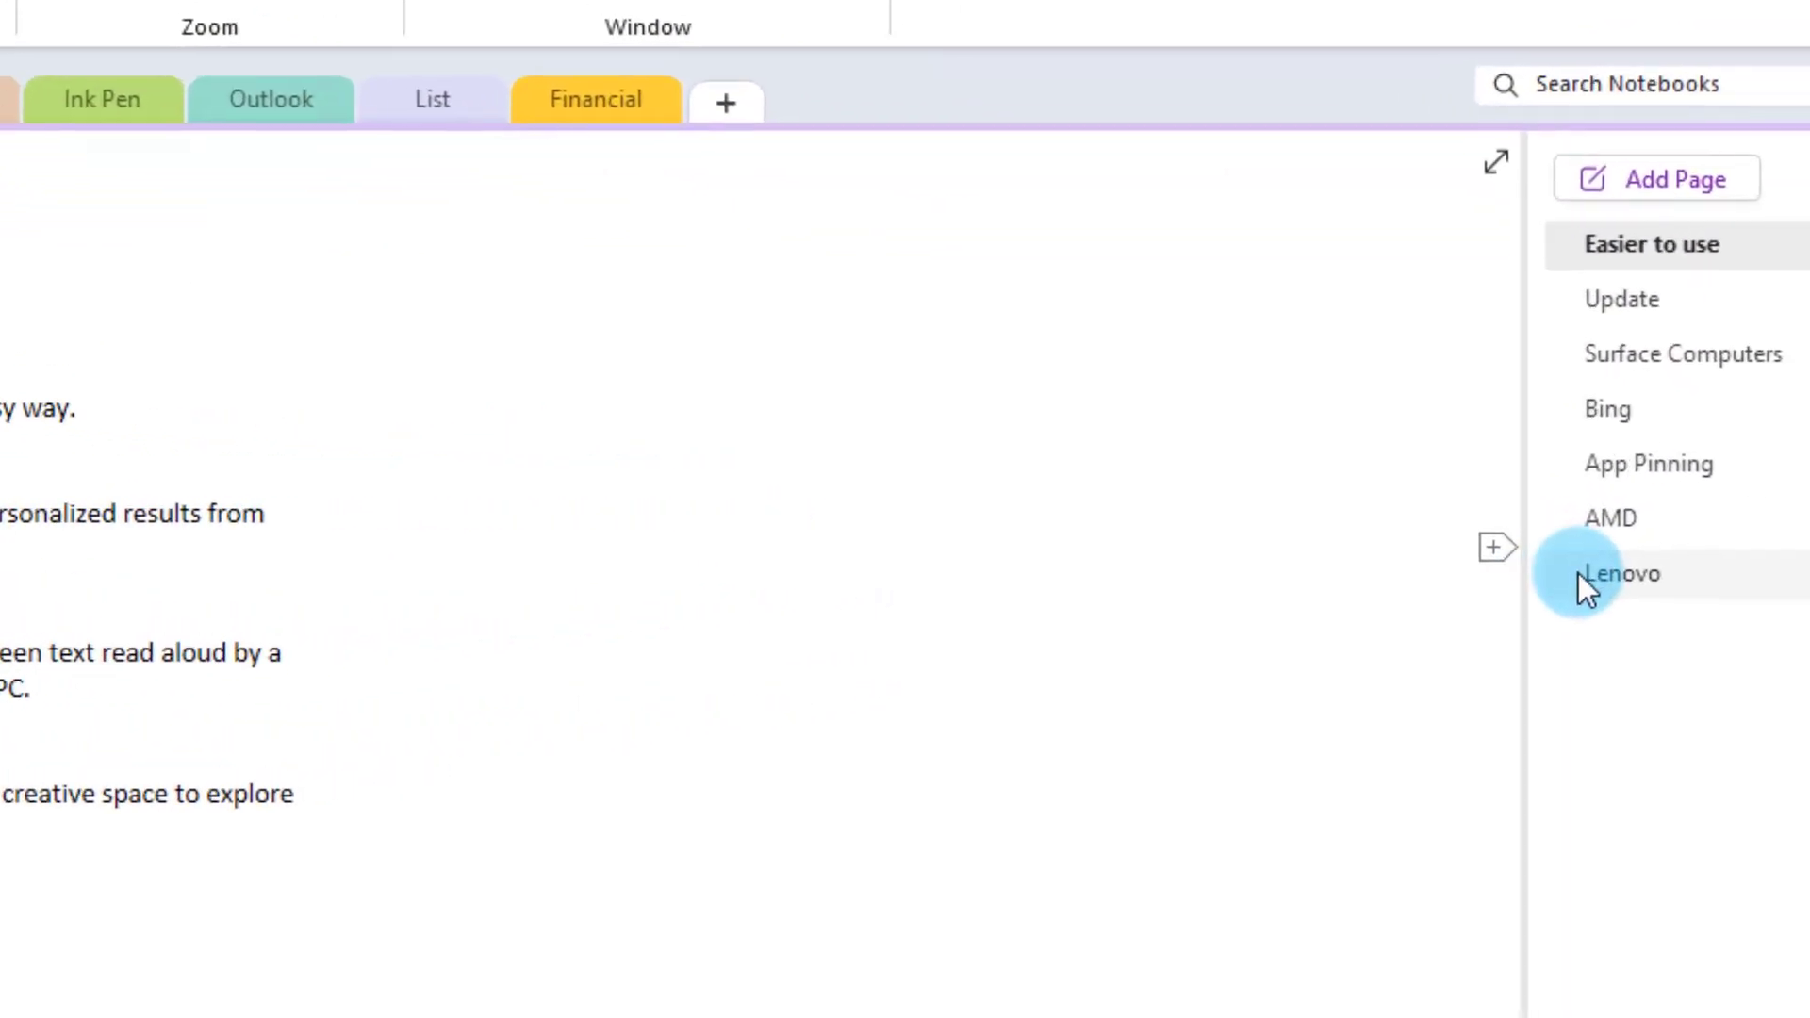
- Move Lenovo up under Easier to use and Update below Bing, then open Lenovo's page options
left_click_drag(1632, 573, 1616, 330)
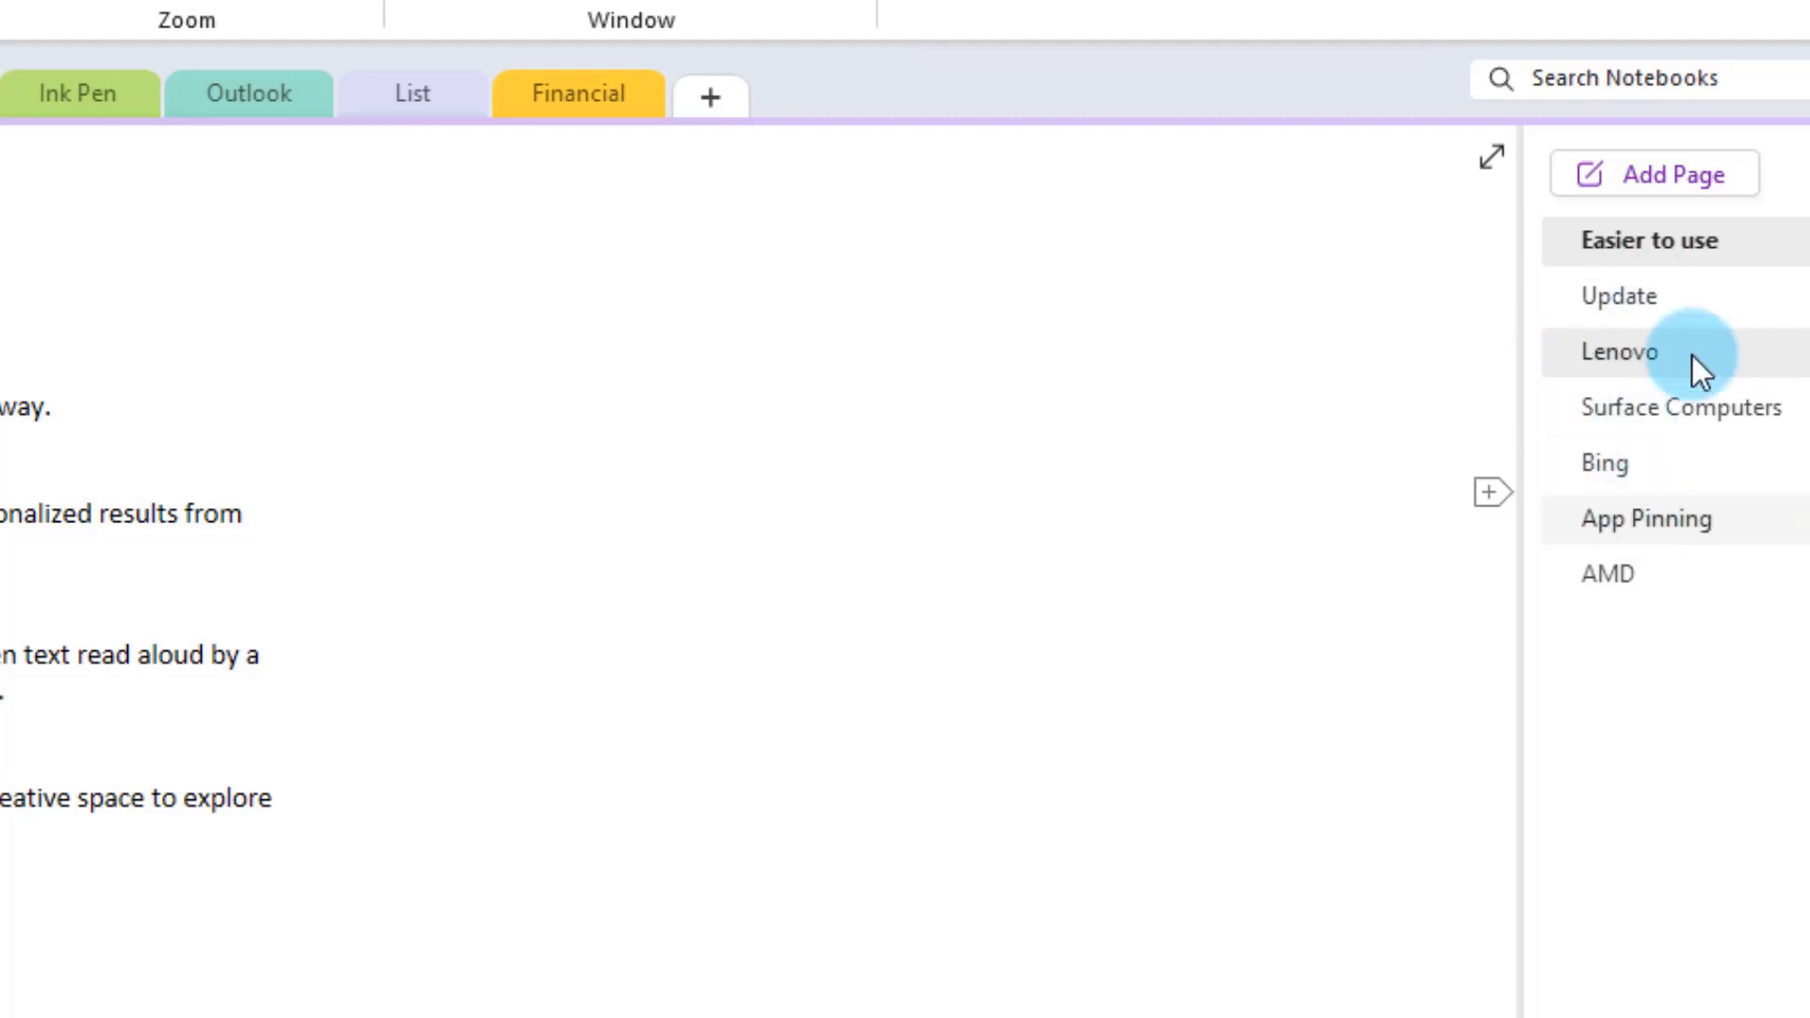
mouse_move(1620, 376)
left_mouse_down()
mouse_move(1604, 364)
mouse_move(1625, 477)
left_mouse_up()
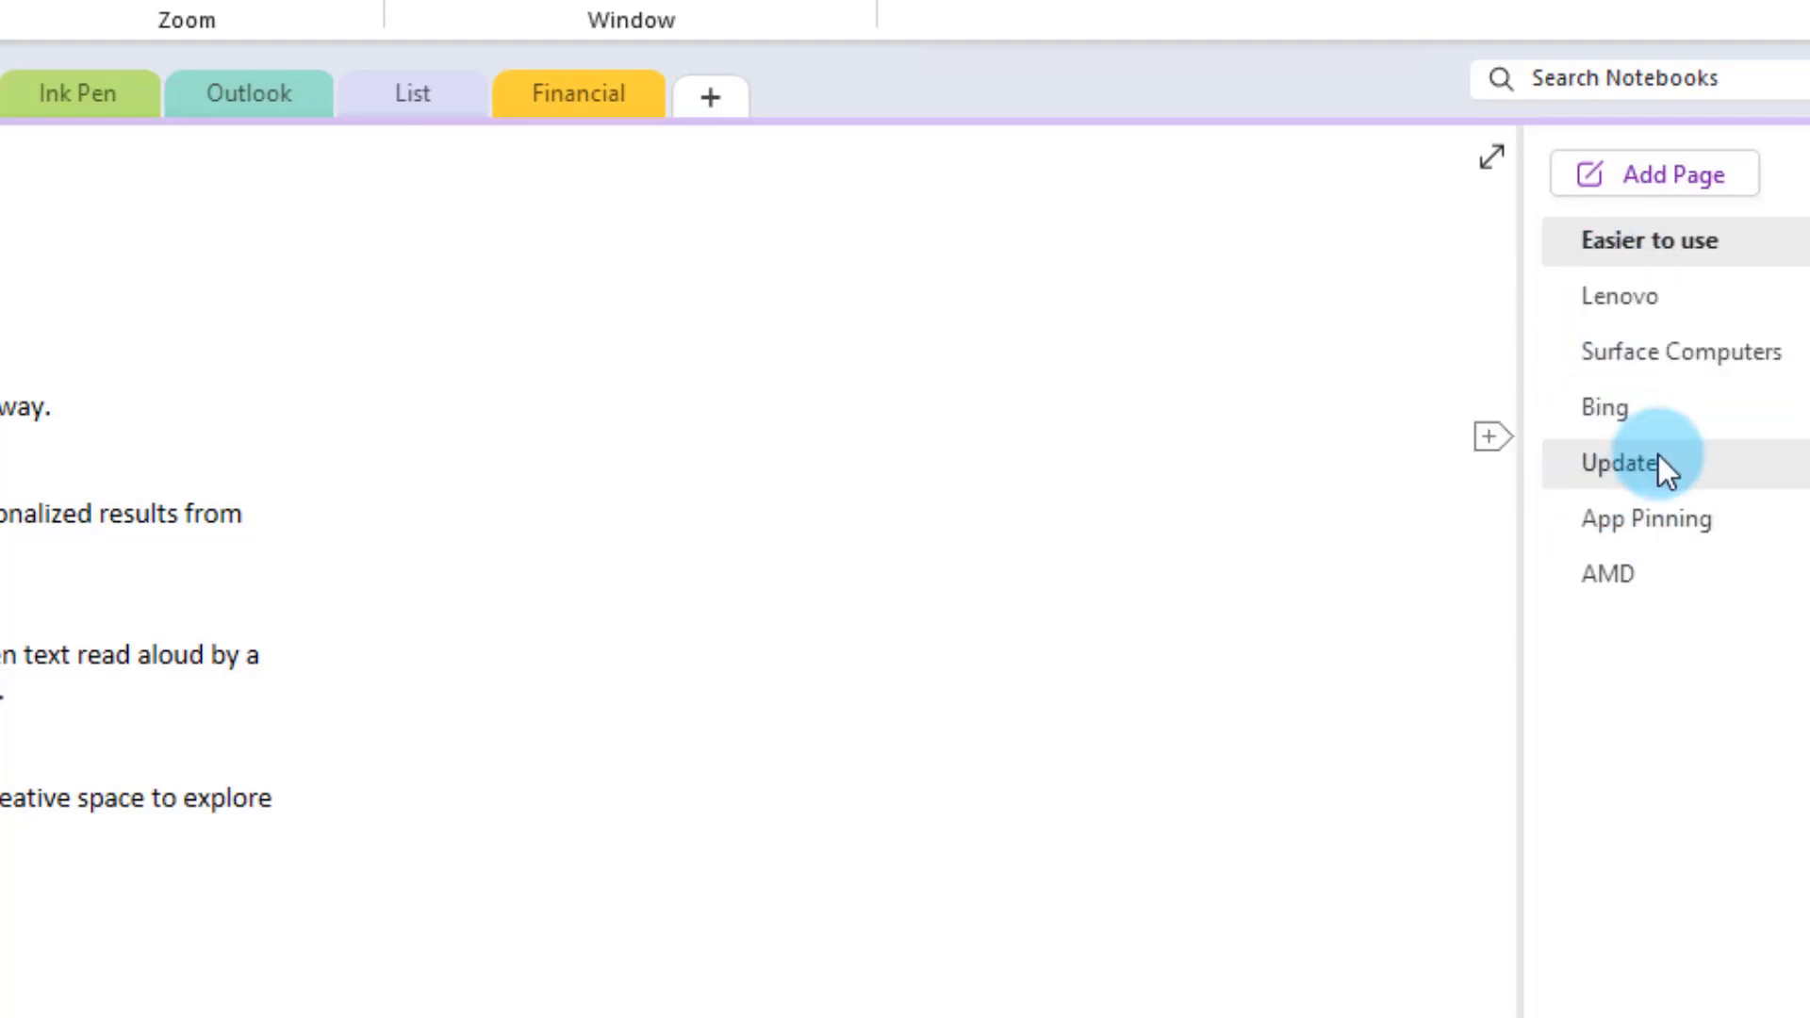
left_click(1639, 302)
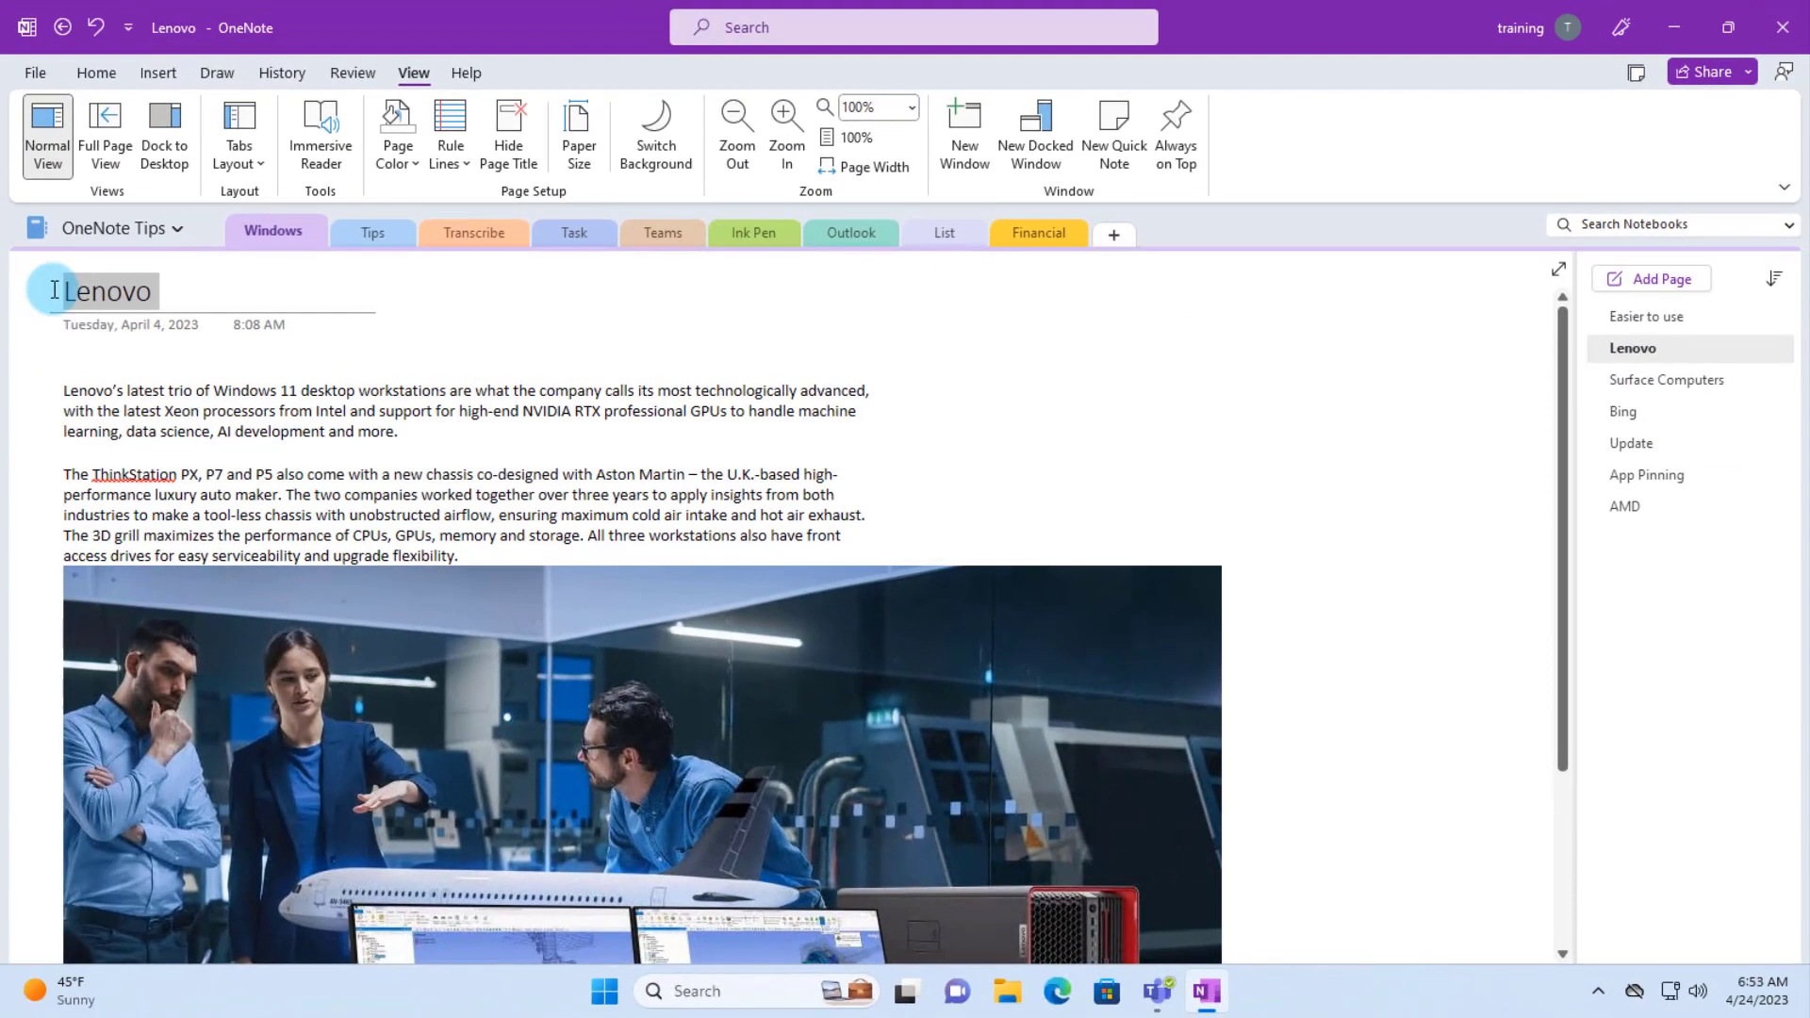
right_click(1636, 349)
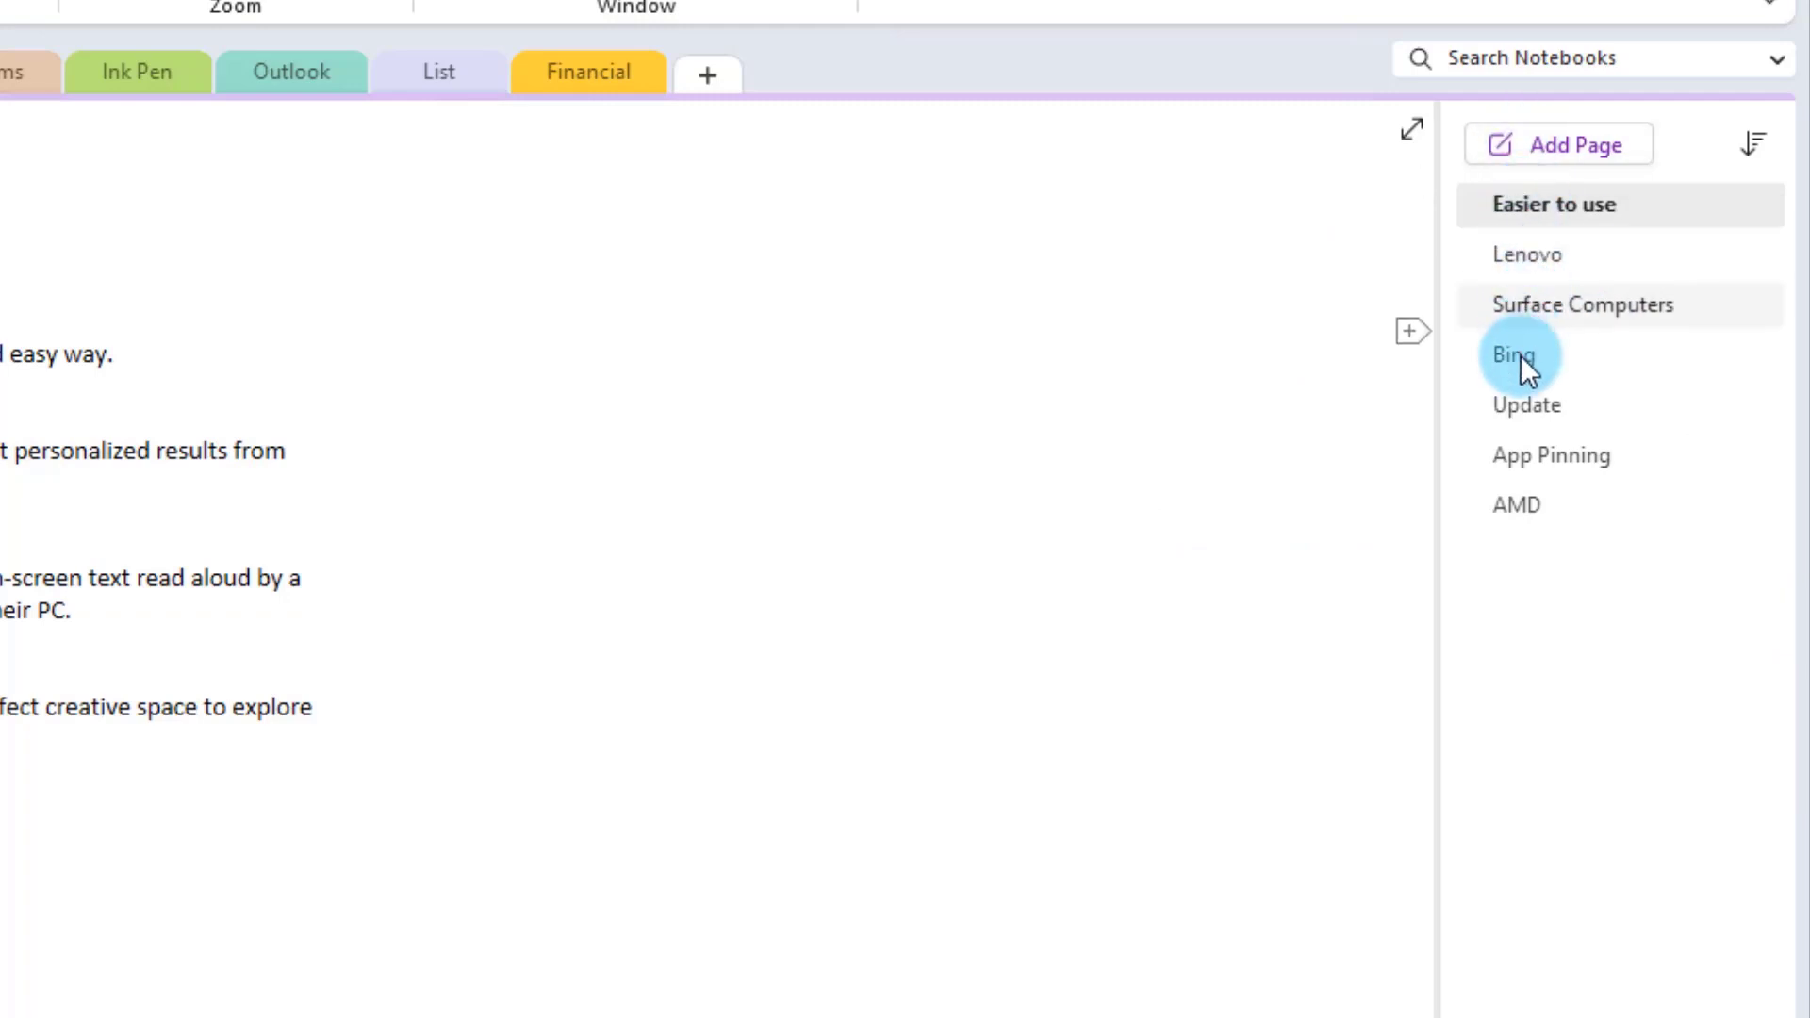
left_click(1556, 304)
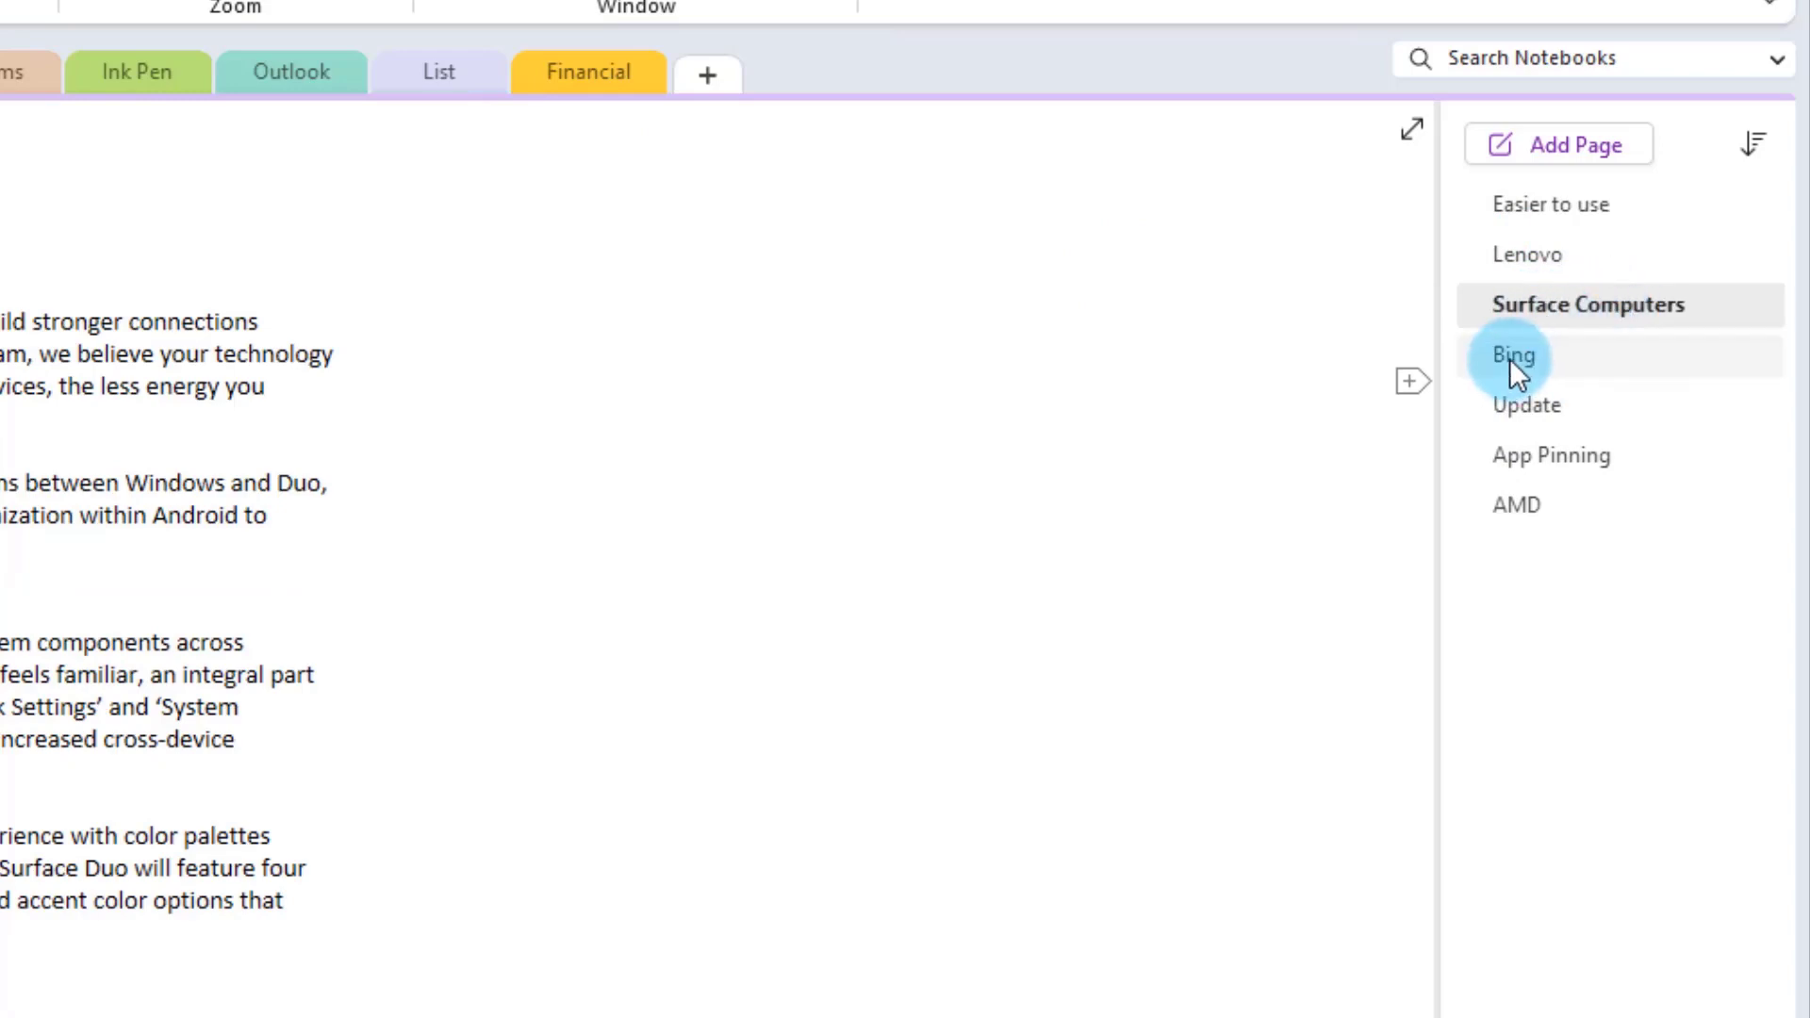
mouse_move(1523, 355)
left_mouse_down()
mouse_move(1554, 355)
mouse_move(1499, 354)
left_mouse_up()
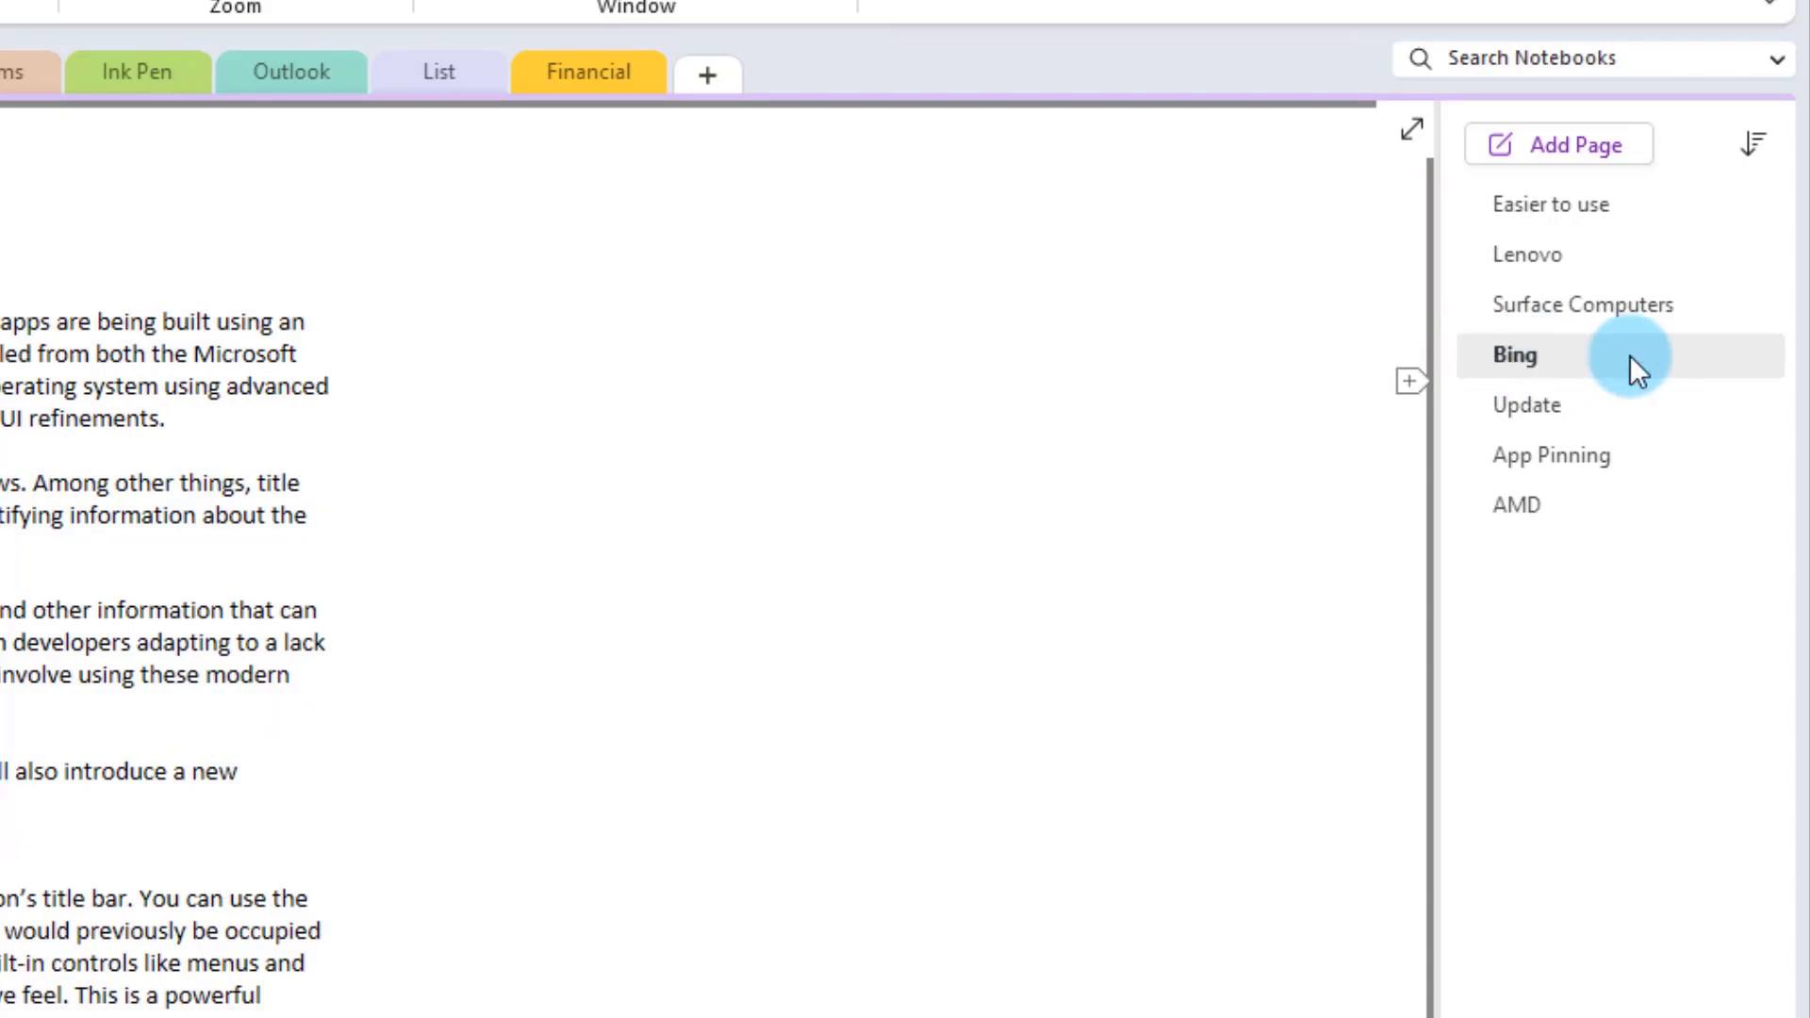
right_click(1510, 353)
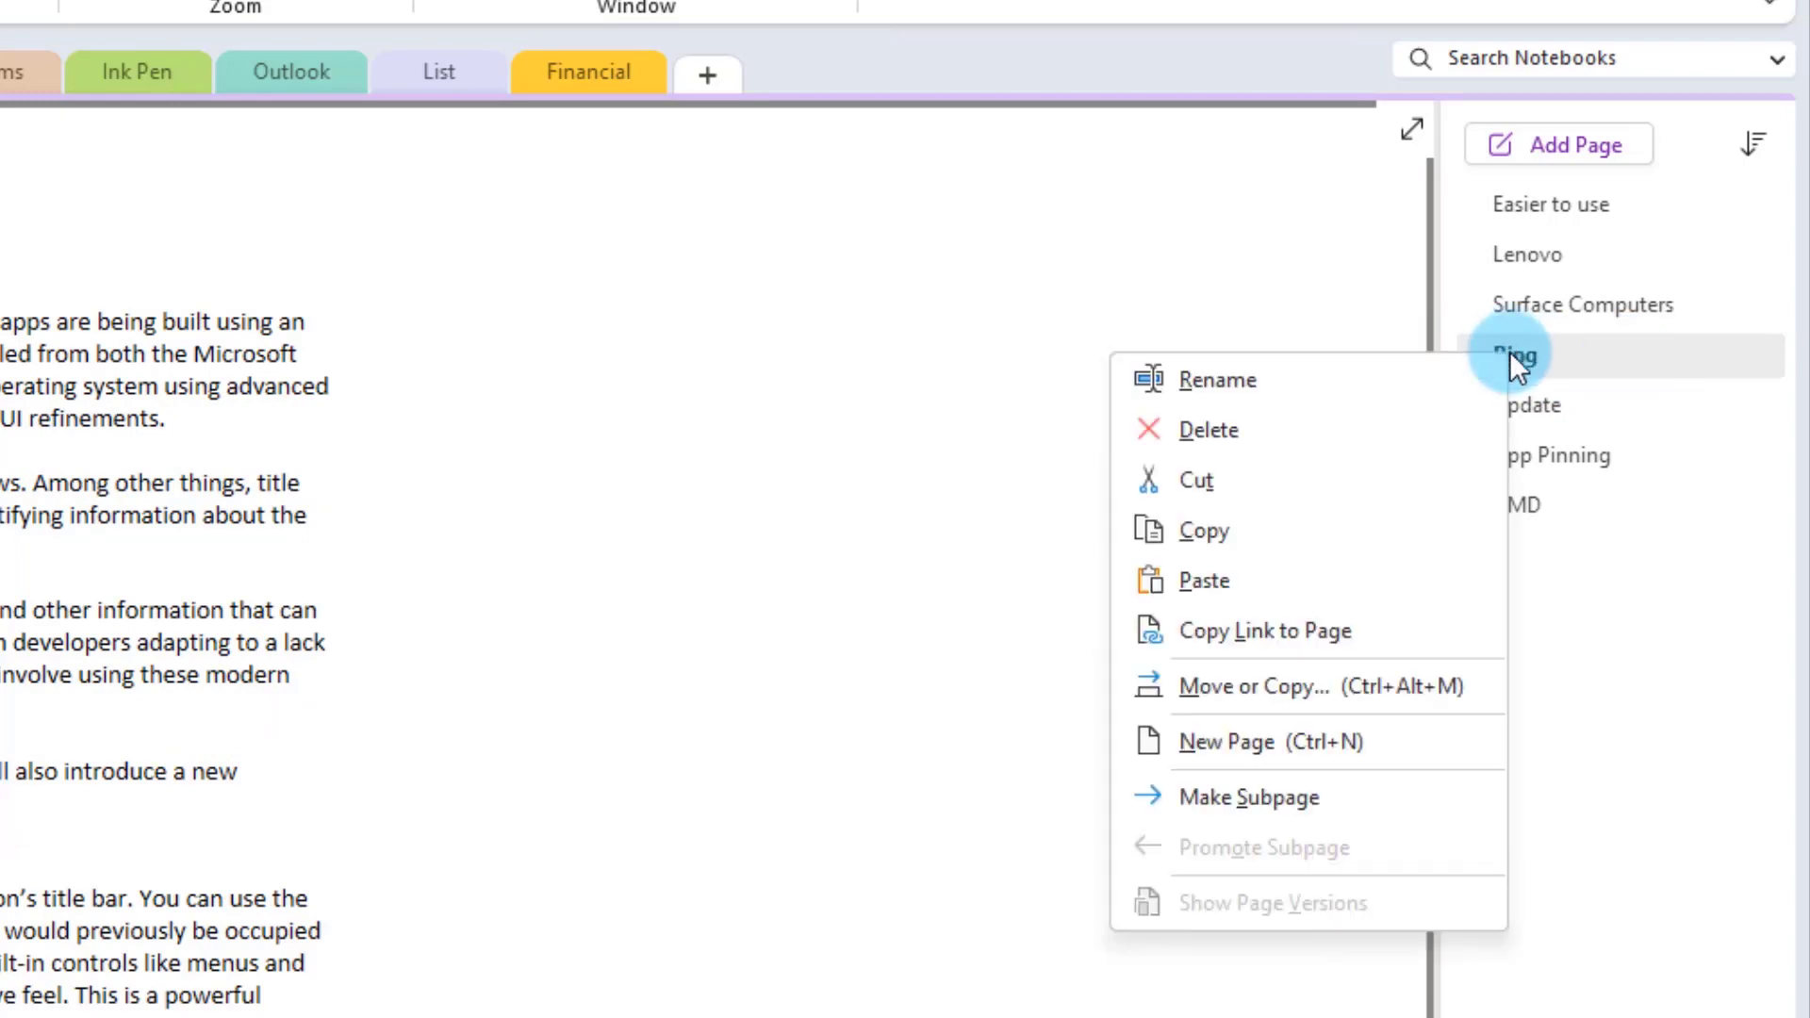
left_click(1258, 797)
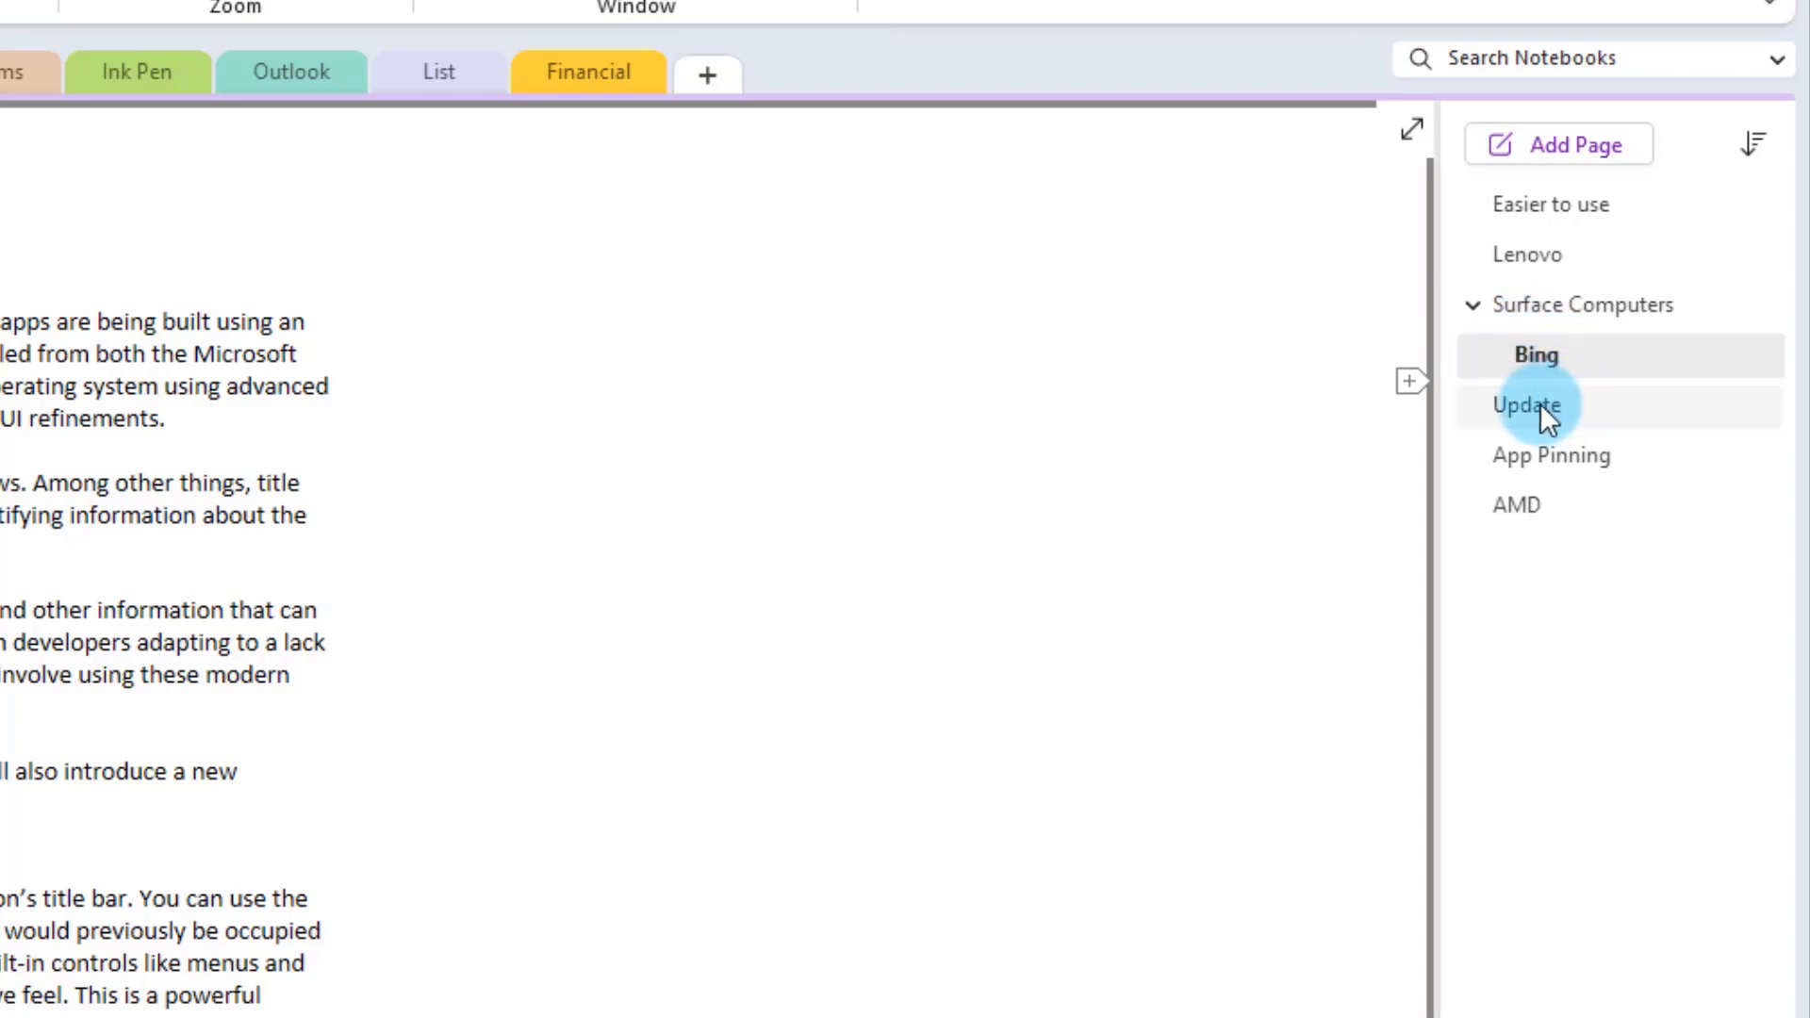
mouse_move(1540, 404)
left_mouse_down()
mouse_move(1608, 404)
mouse_move(1530, 404)
mouse_move(1573, 411)
left_mouse_up()
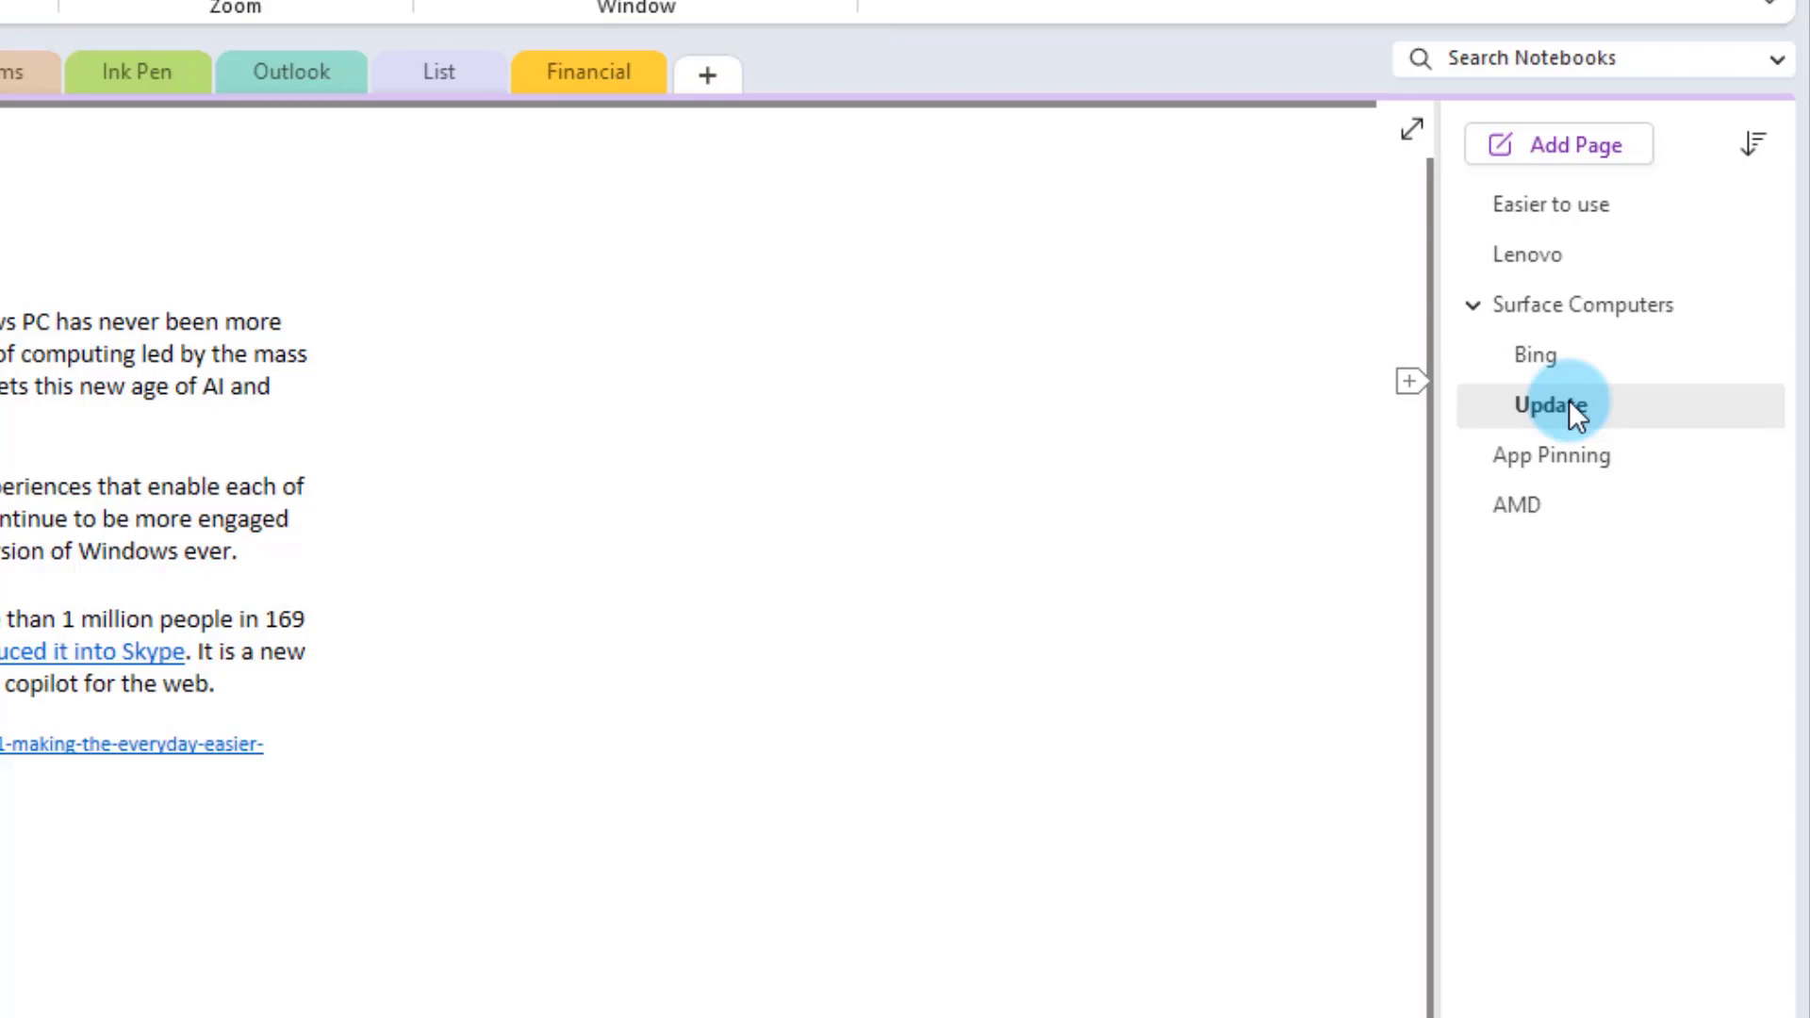
right_click(1576, 413)
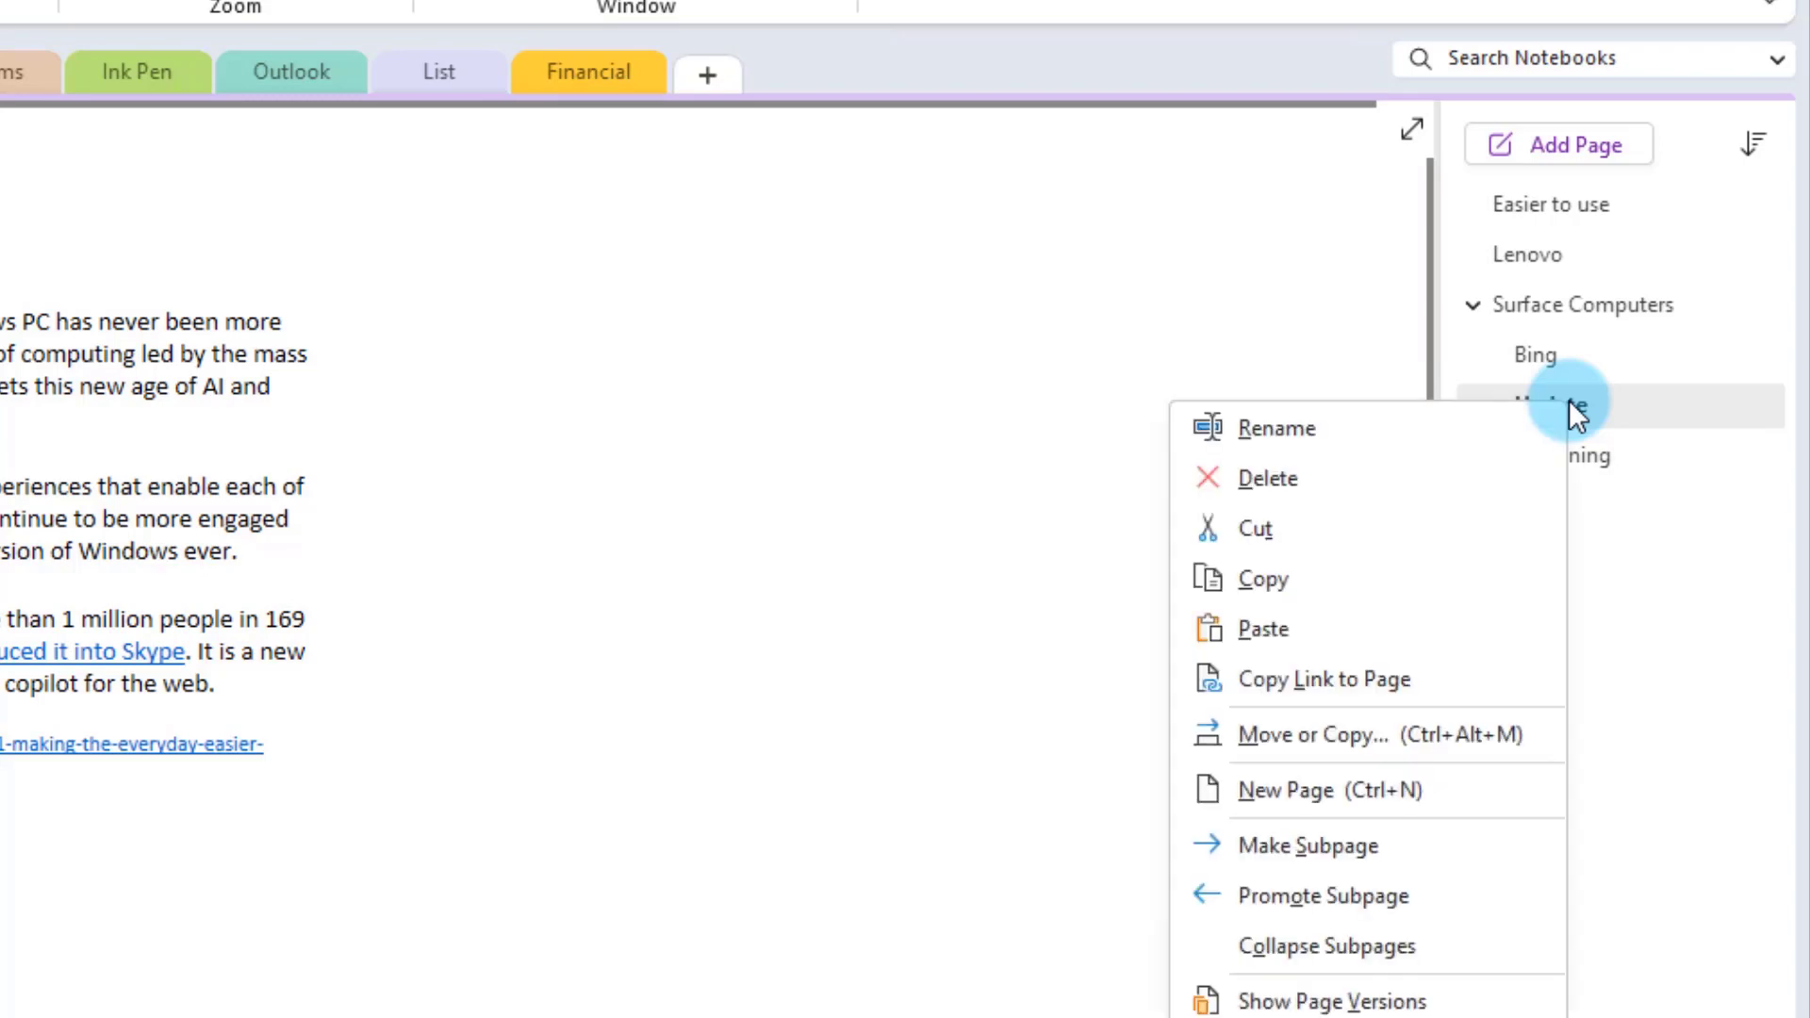
left_click(1320, 843)
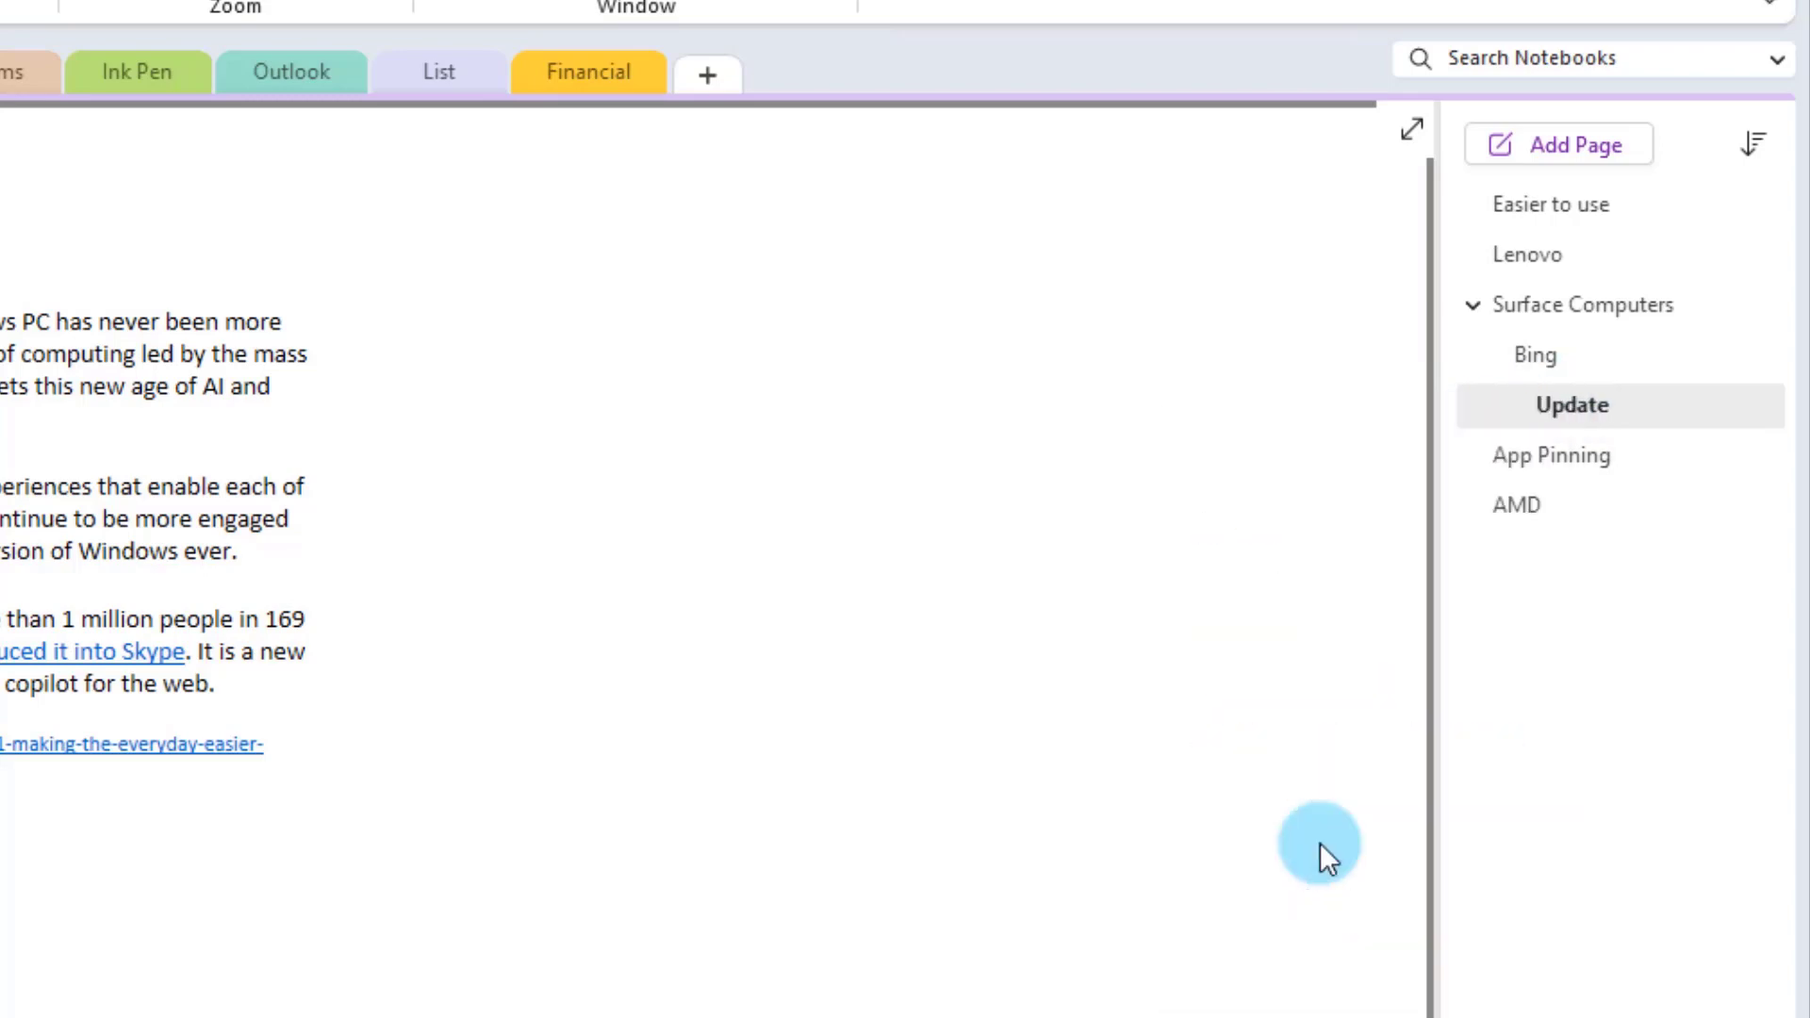
left_click(1533, 359)
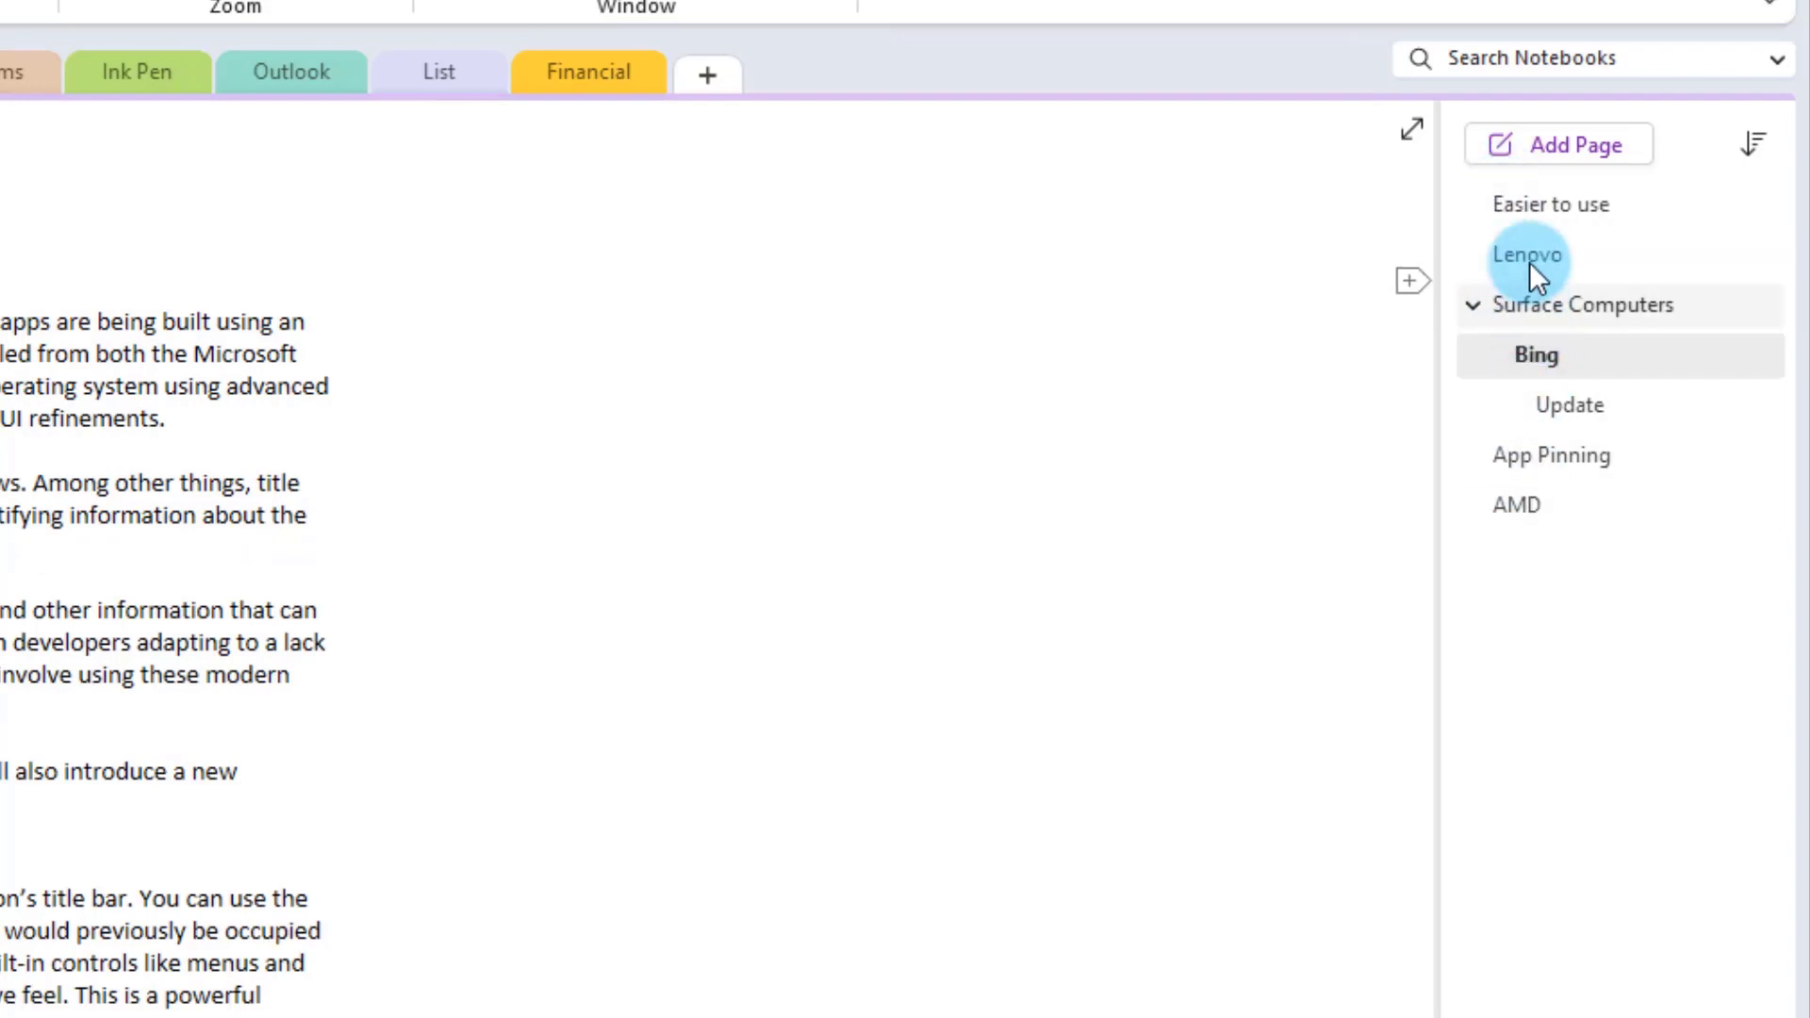
right_click(1537, 353)
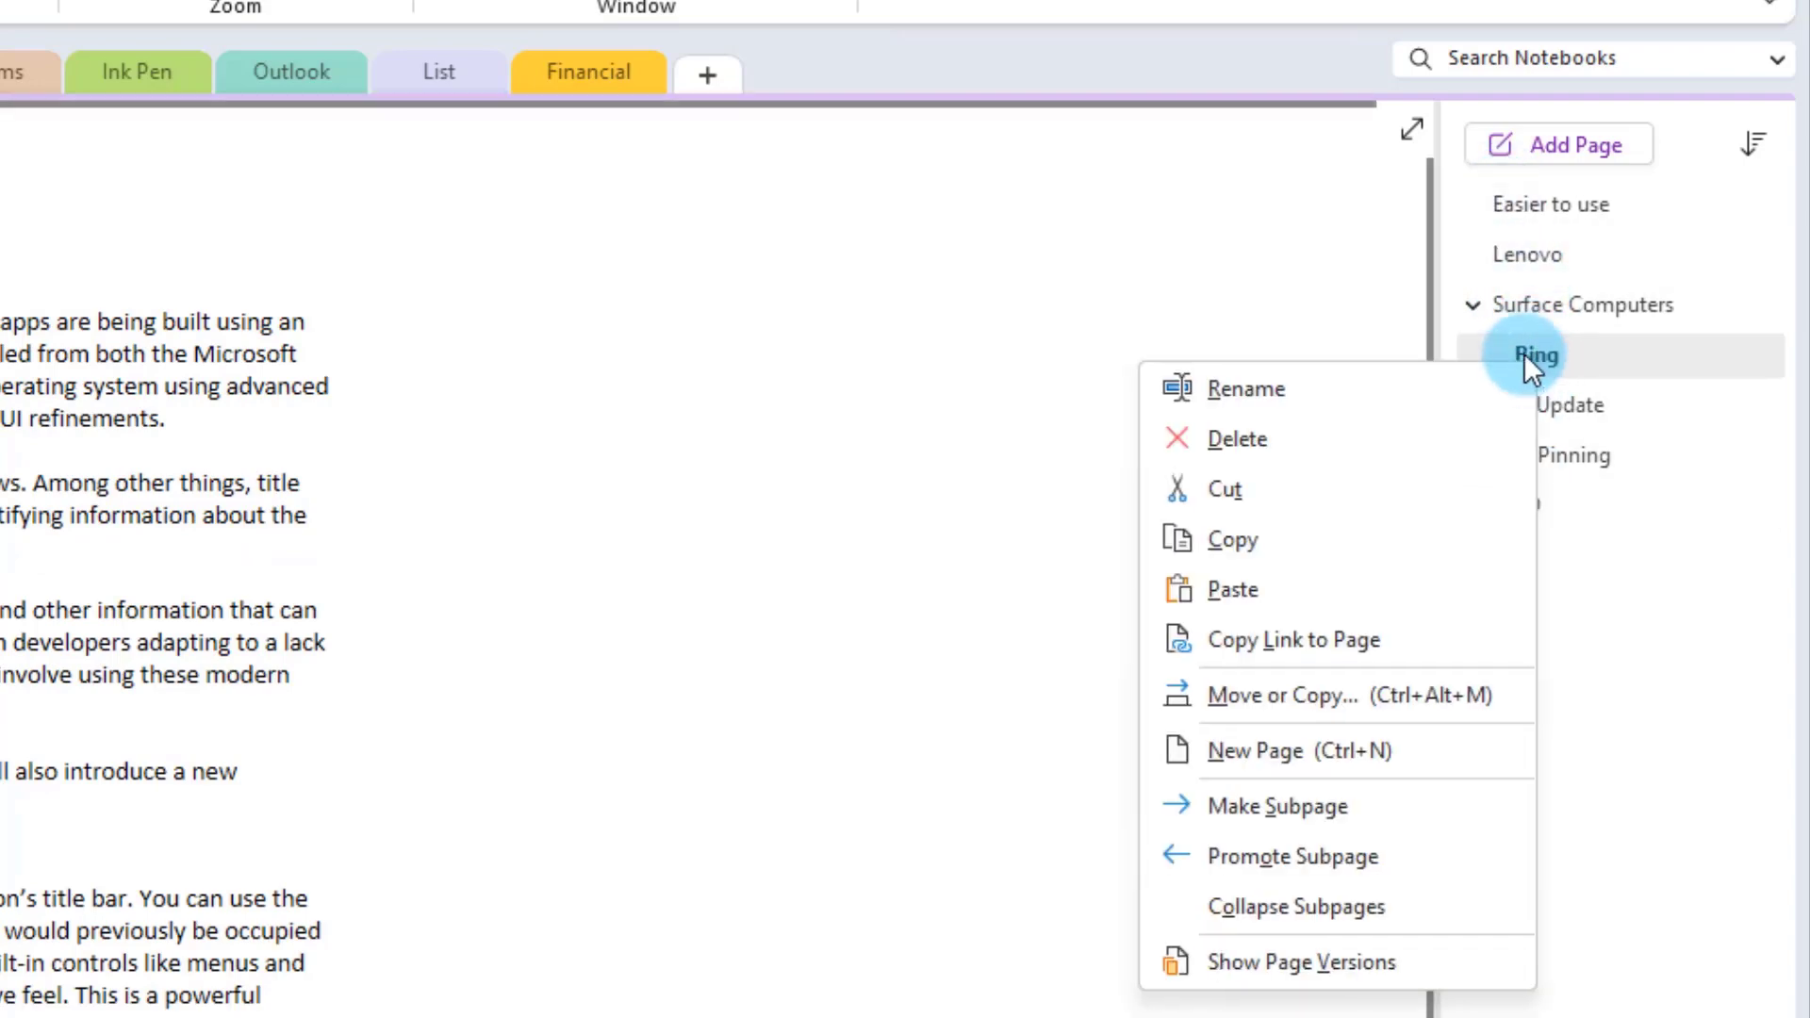
left_click(1537, 361)
right_click(1538, 359)
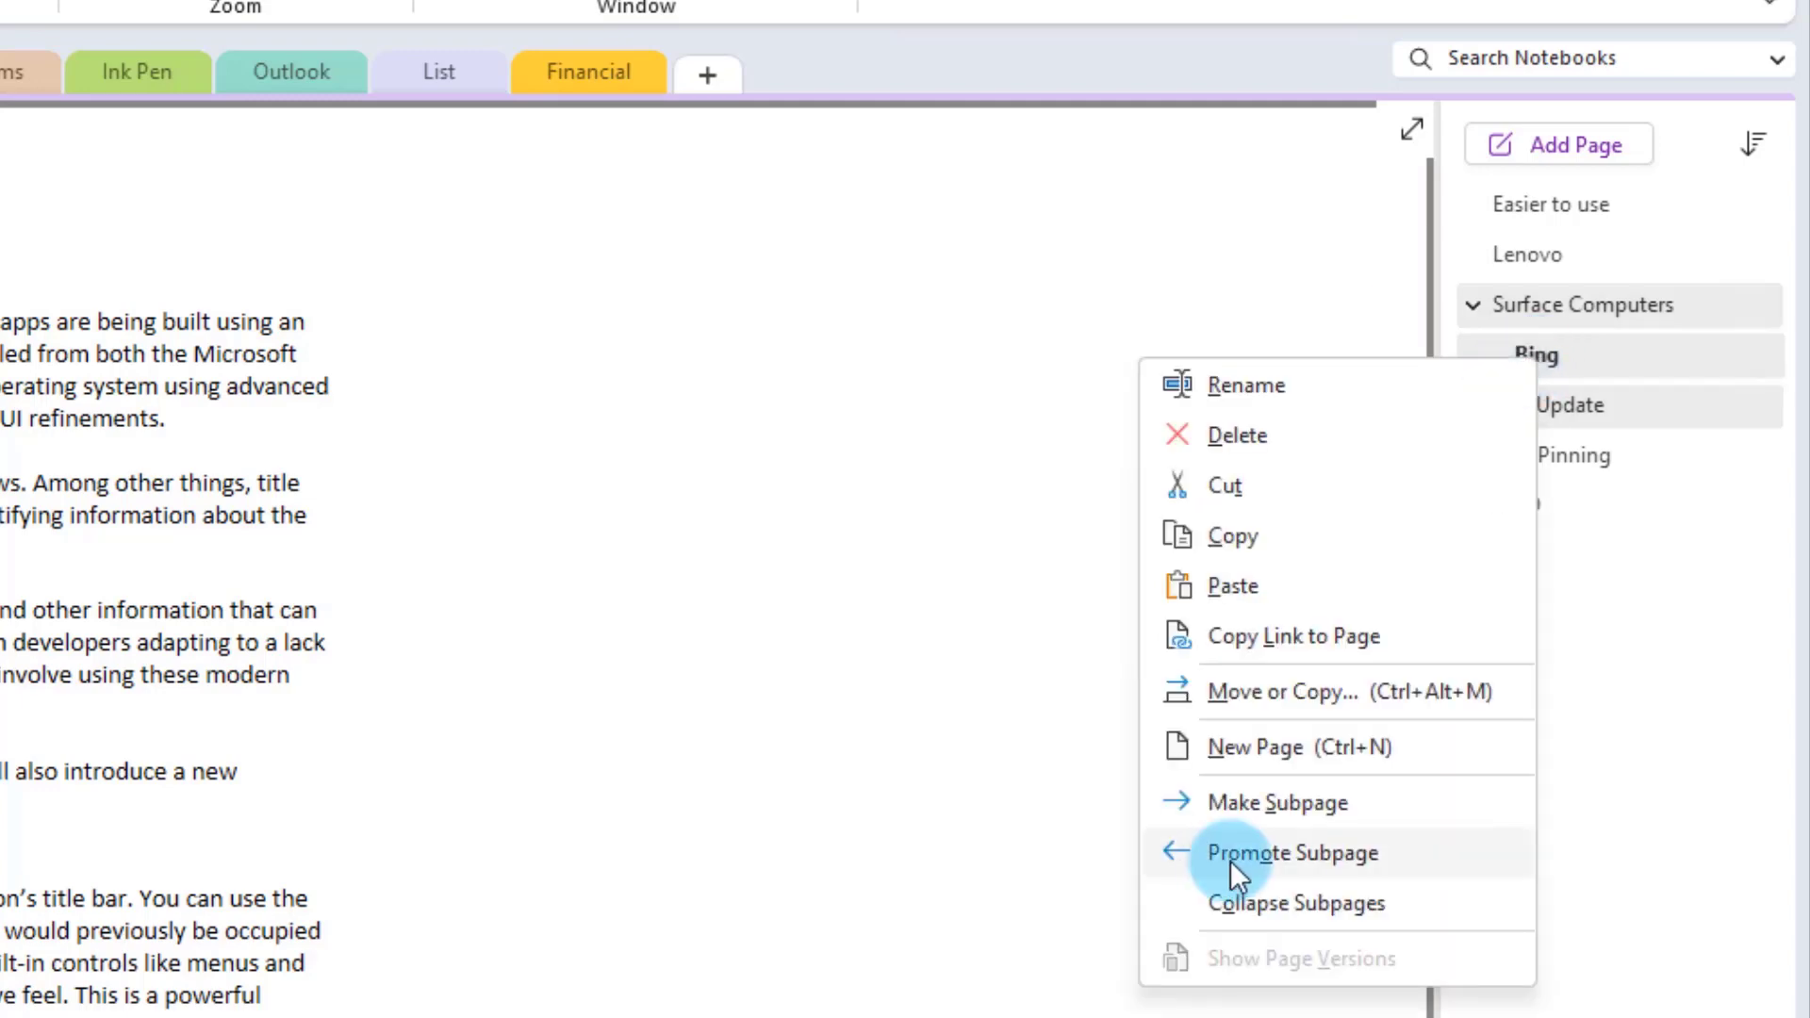
left_click(1332, 853)
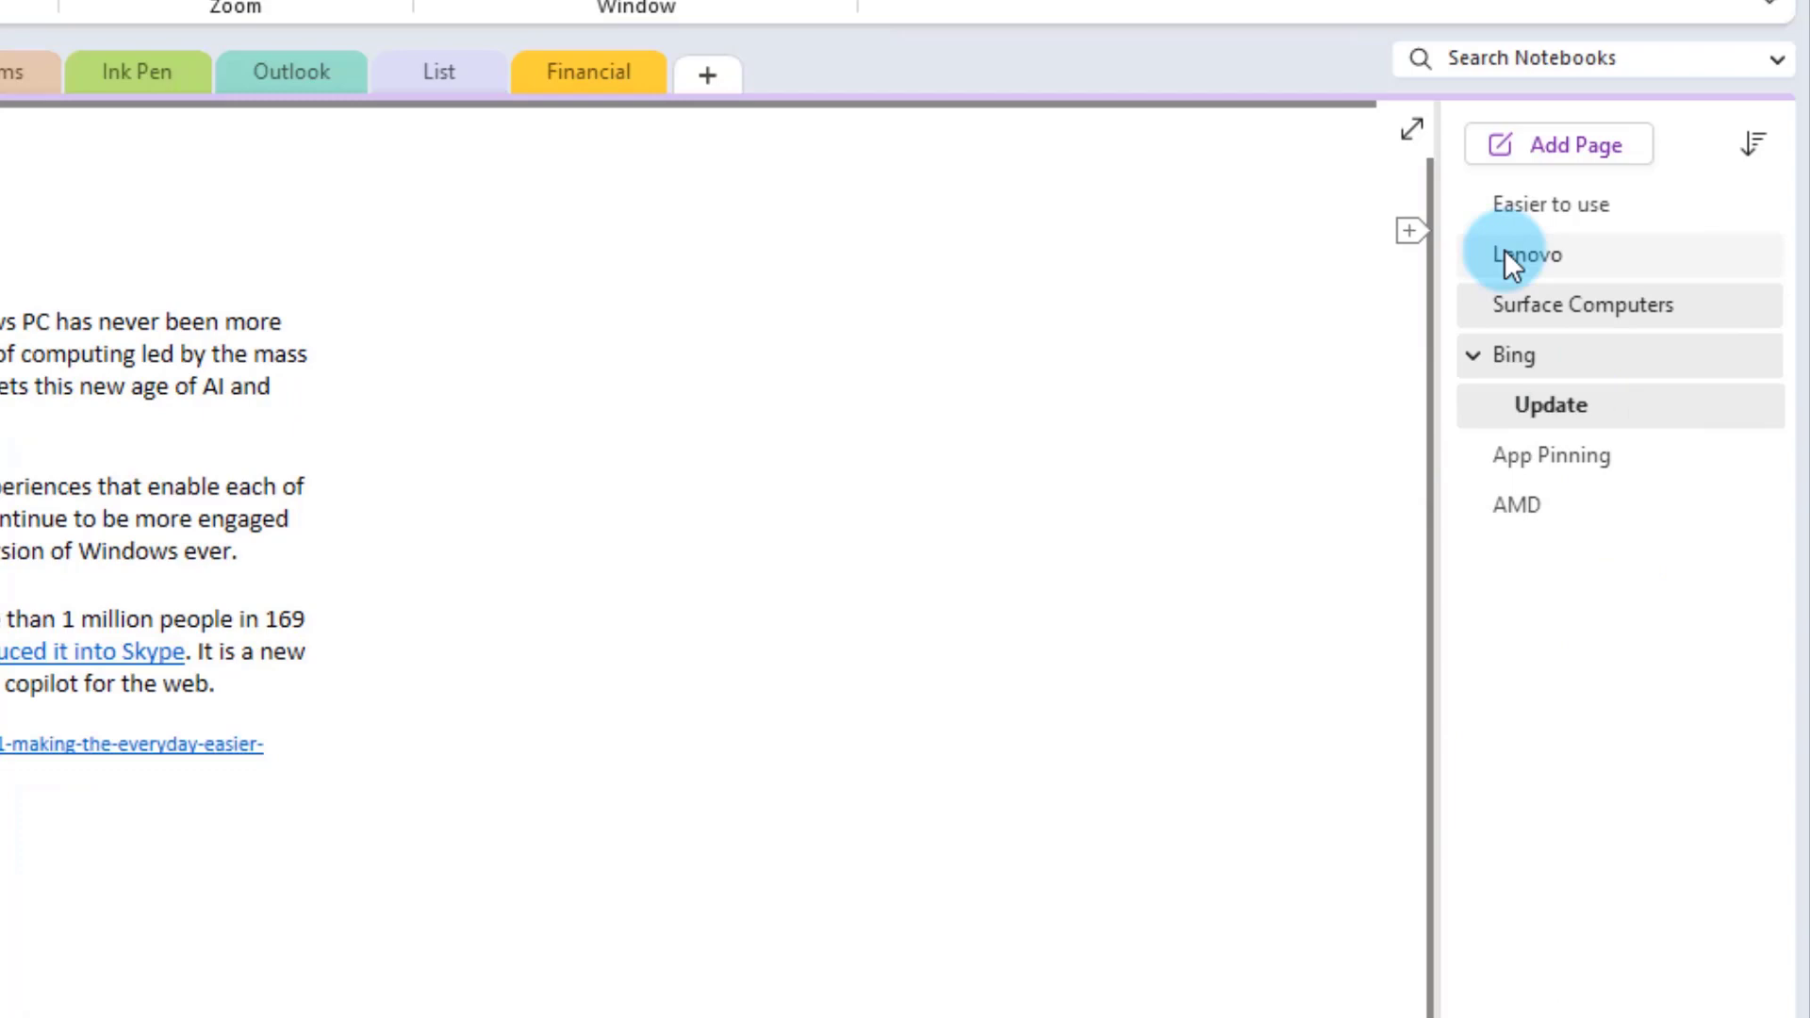
left_click(1542, 403)
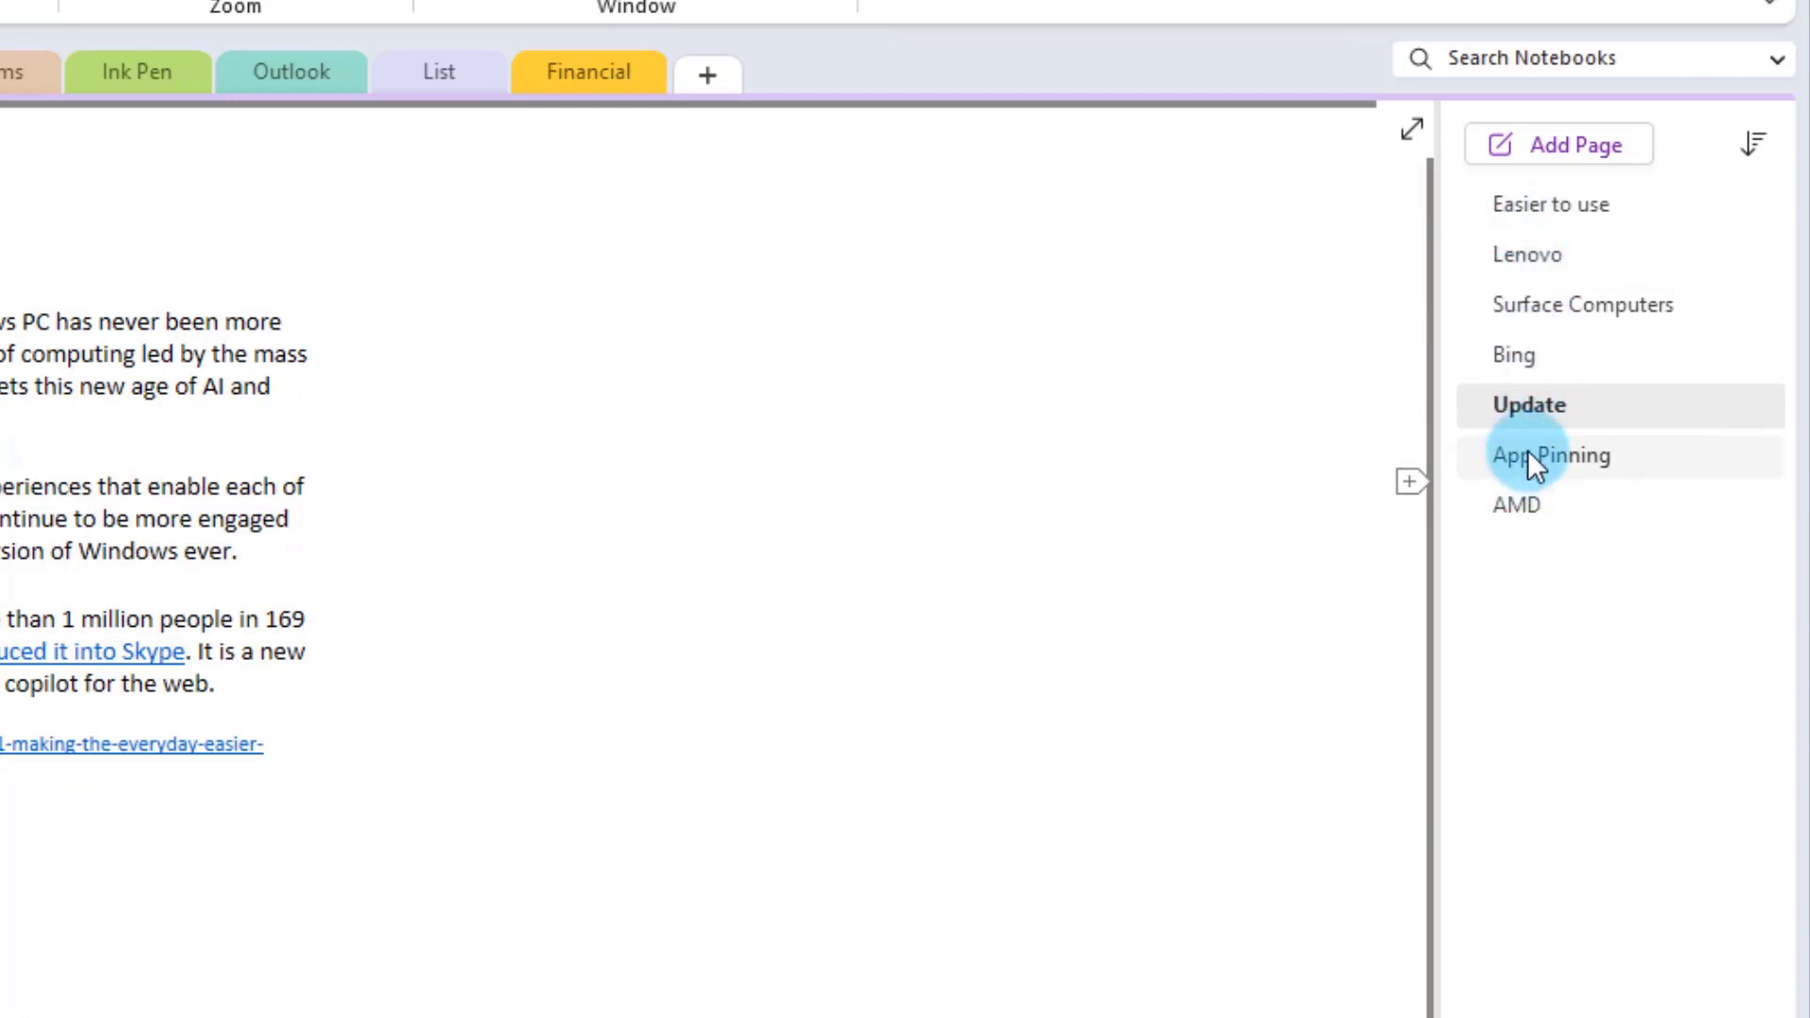
right_click(1522, 360)
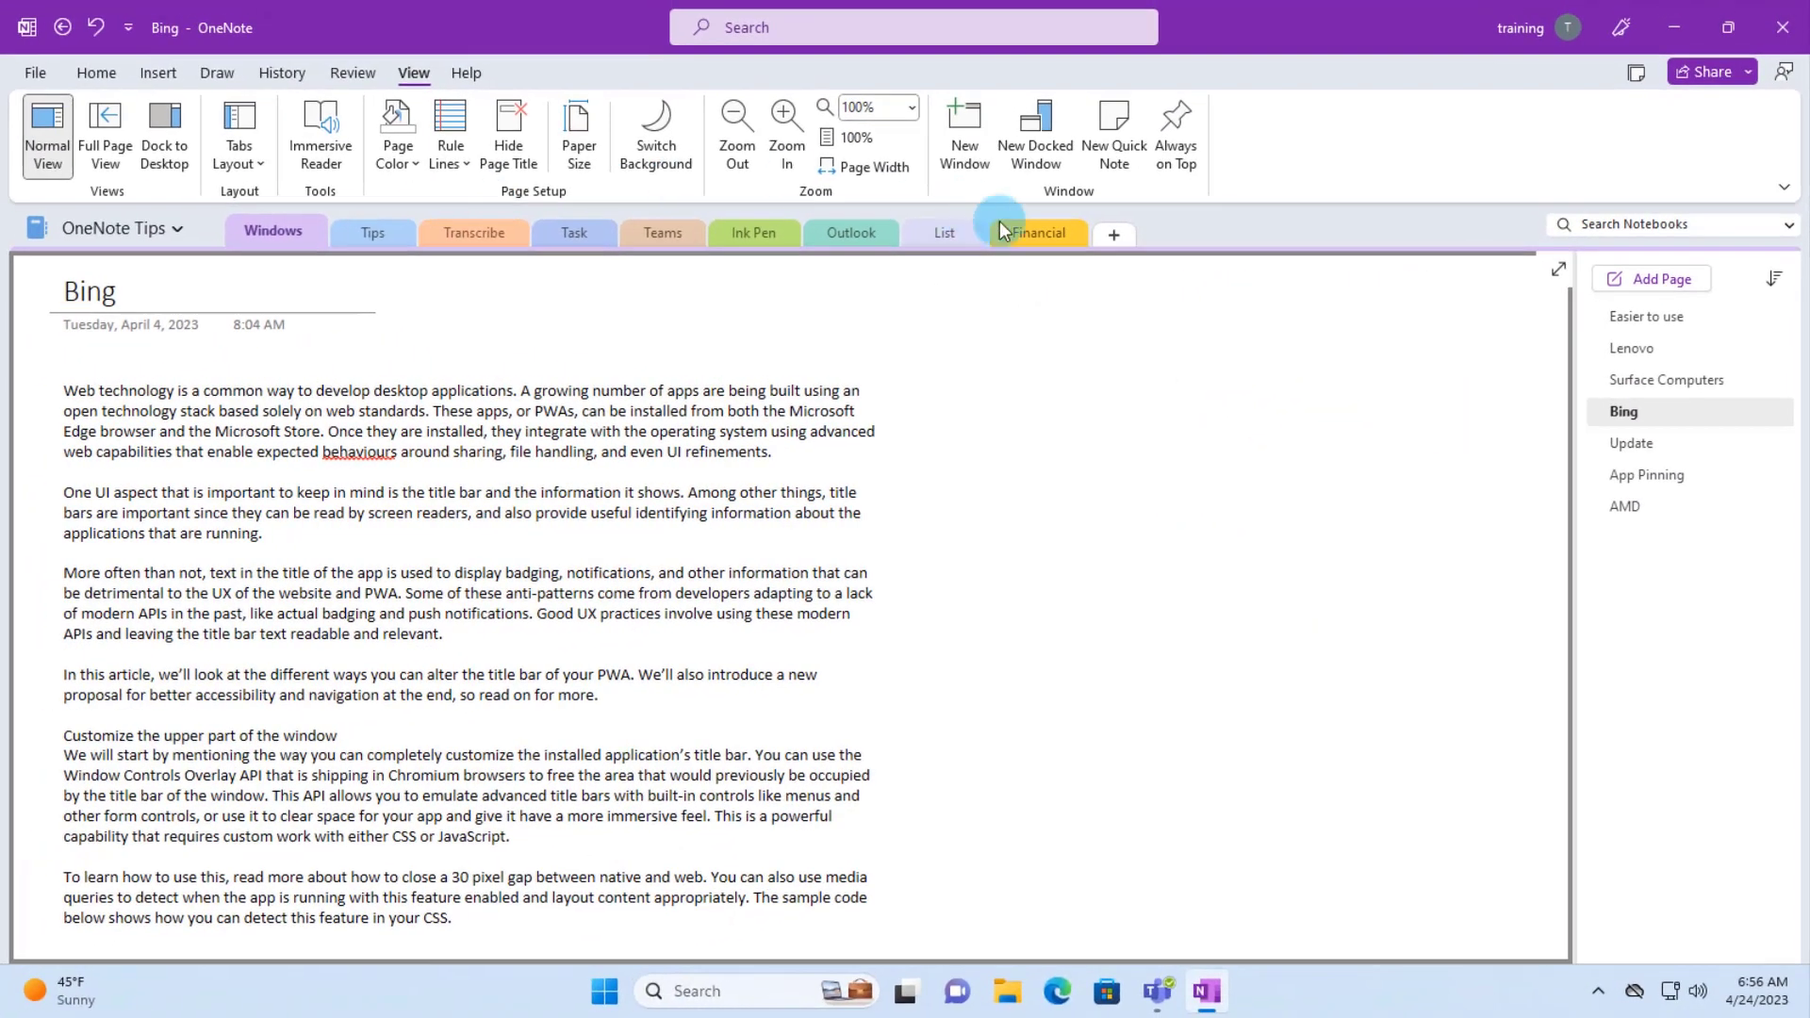
- Paste the note "January water bill is 200.00" onto the Electric page's top left
right_click(677, 118)
right_click(1026, 236)
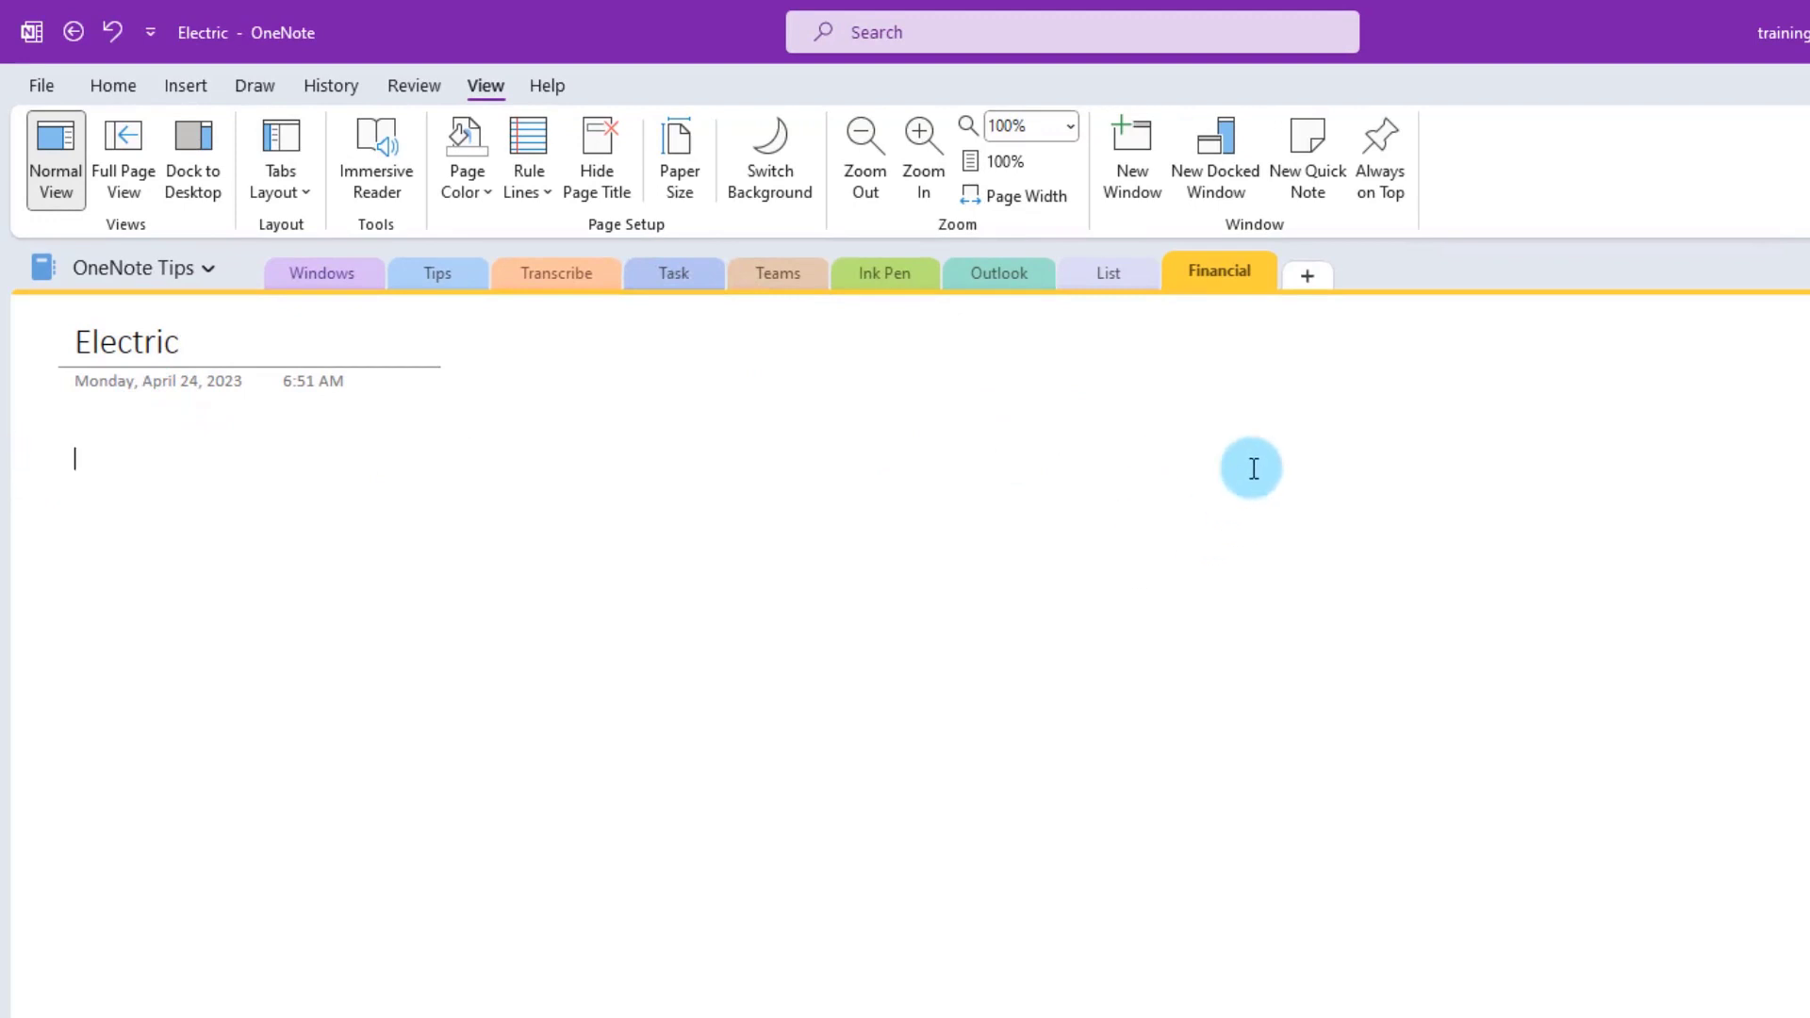
left_click(1222, 524)
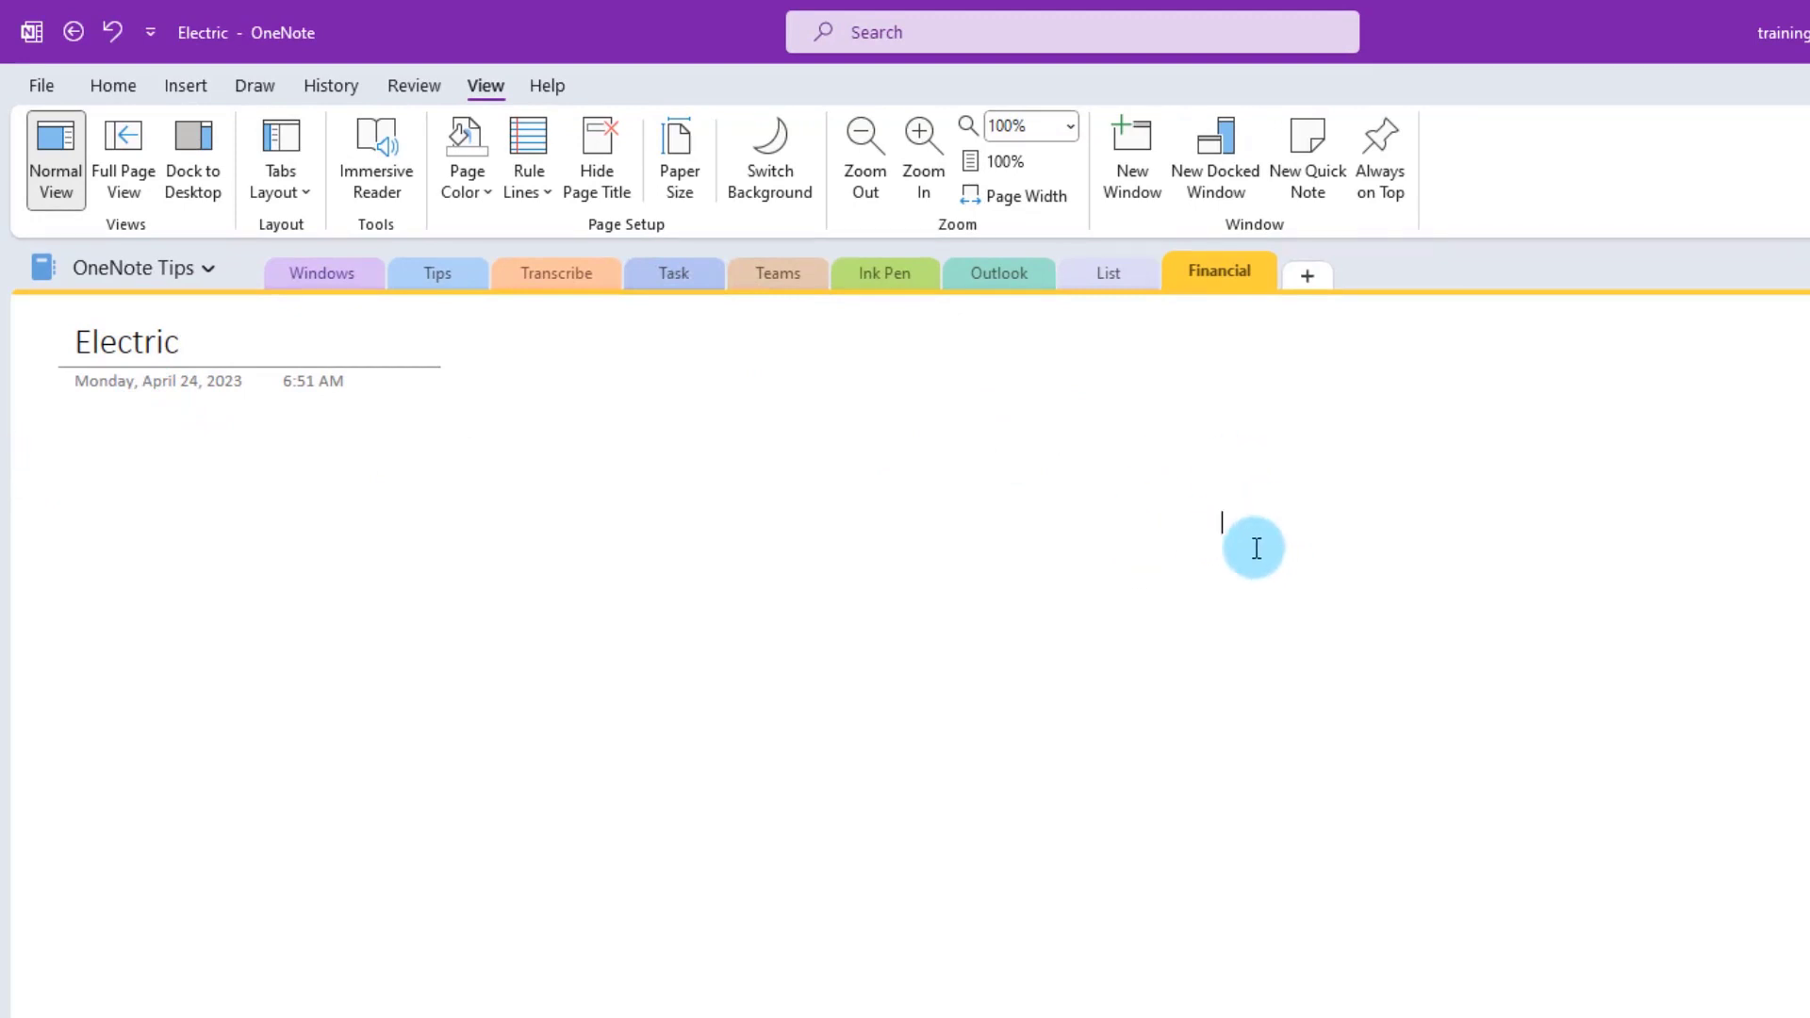
type("January water bill is 200.00")
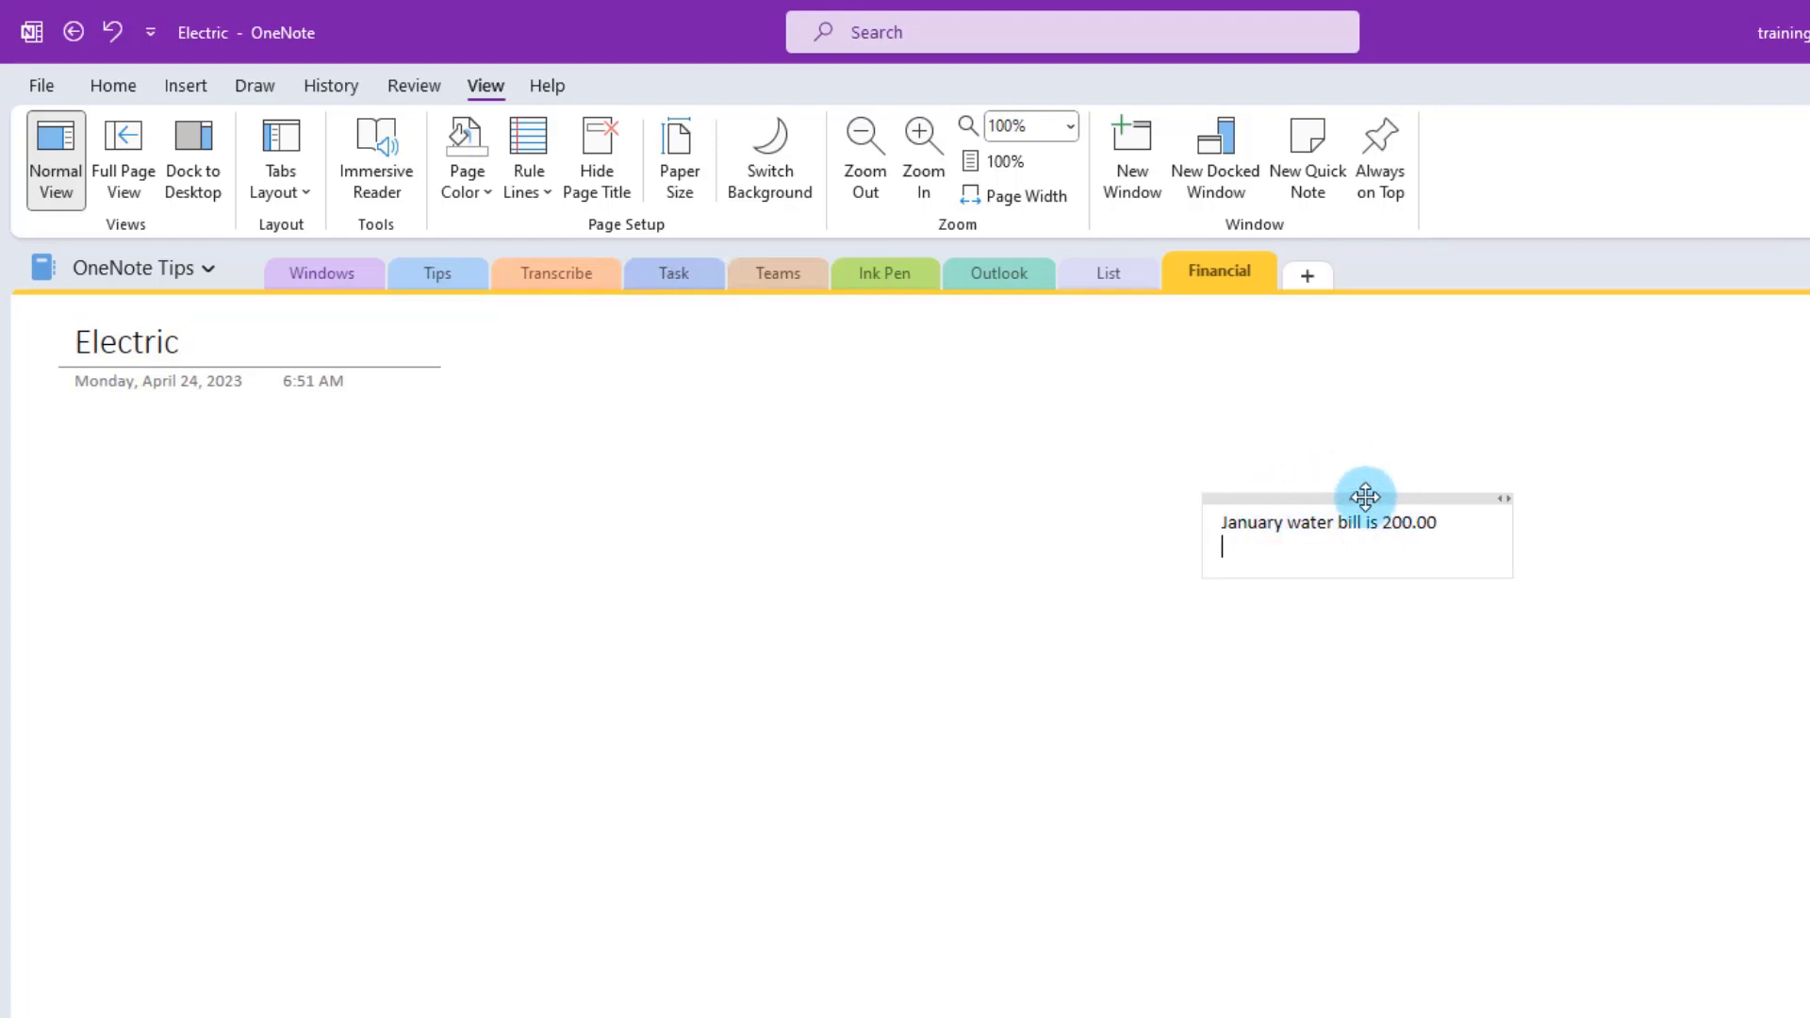
left_click_drag(1367, 500, 212, 447)
left_click(518, 544)
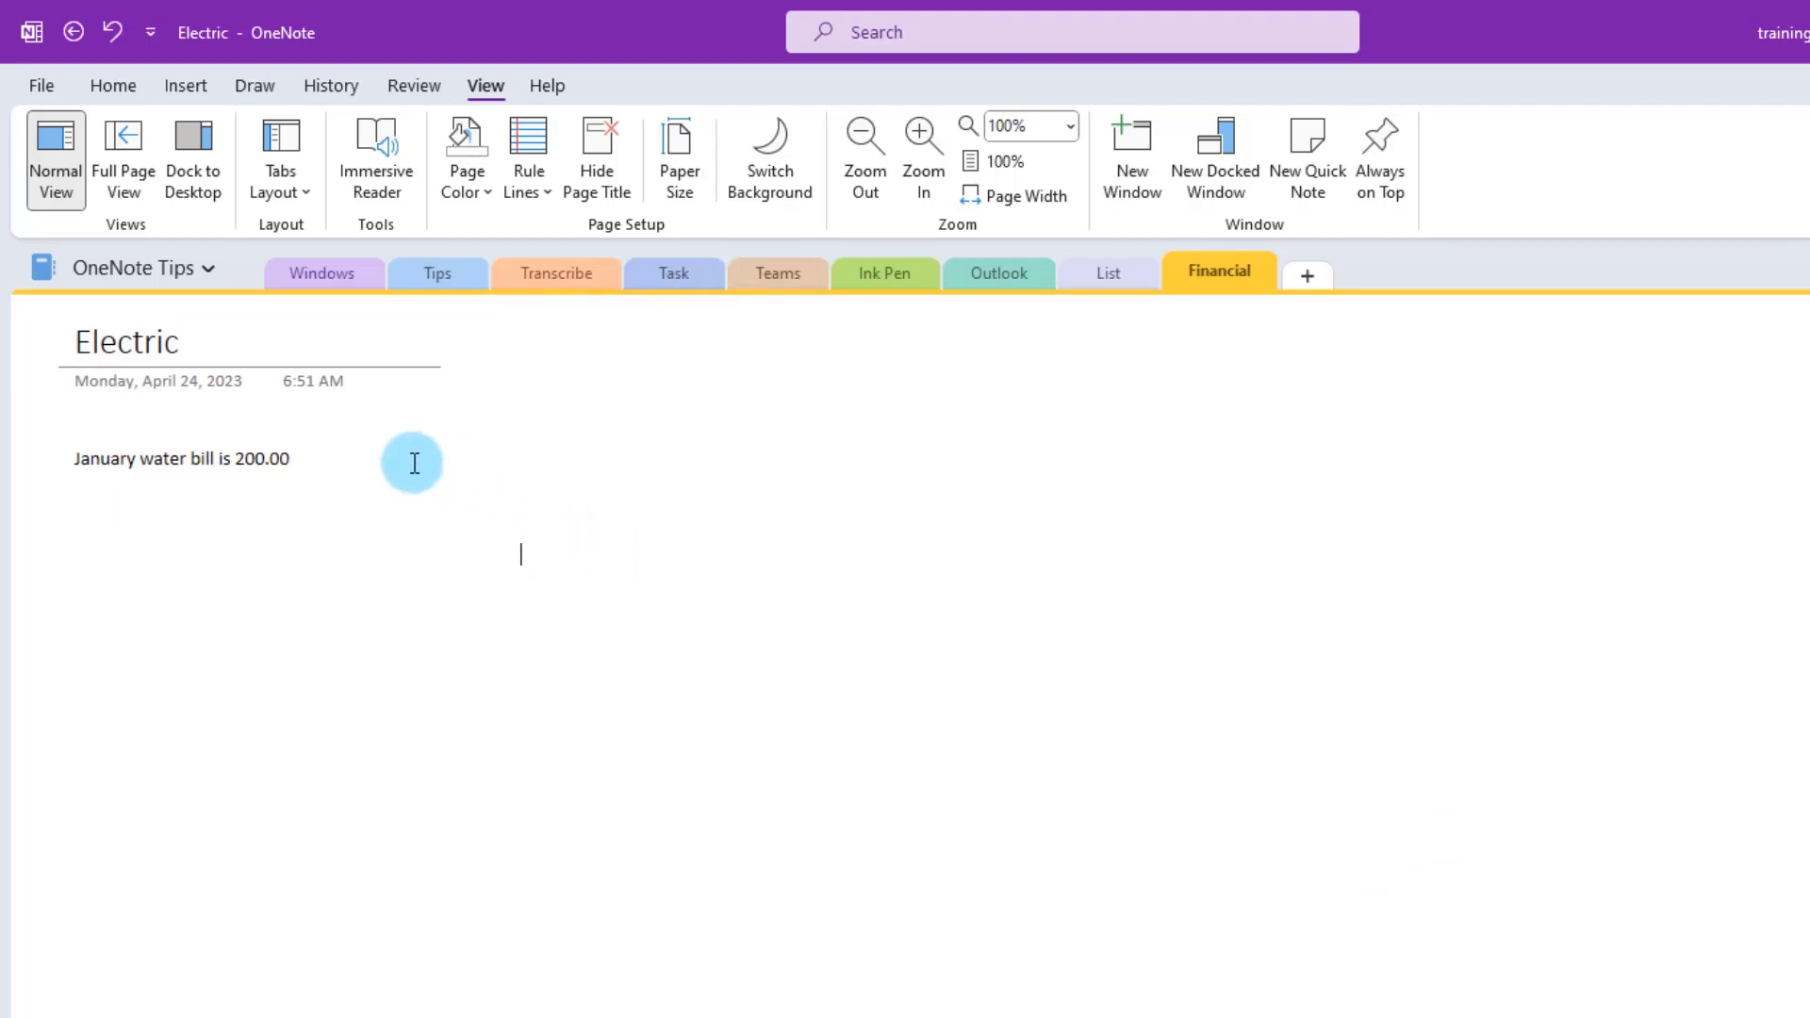
key("Up")
key("Up")
key("Up")
key("Up")
- Add a new page titled Grocery List
key("ctrl+n")
left_click(198, 340)
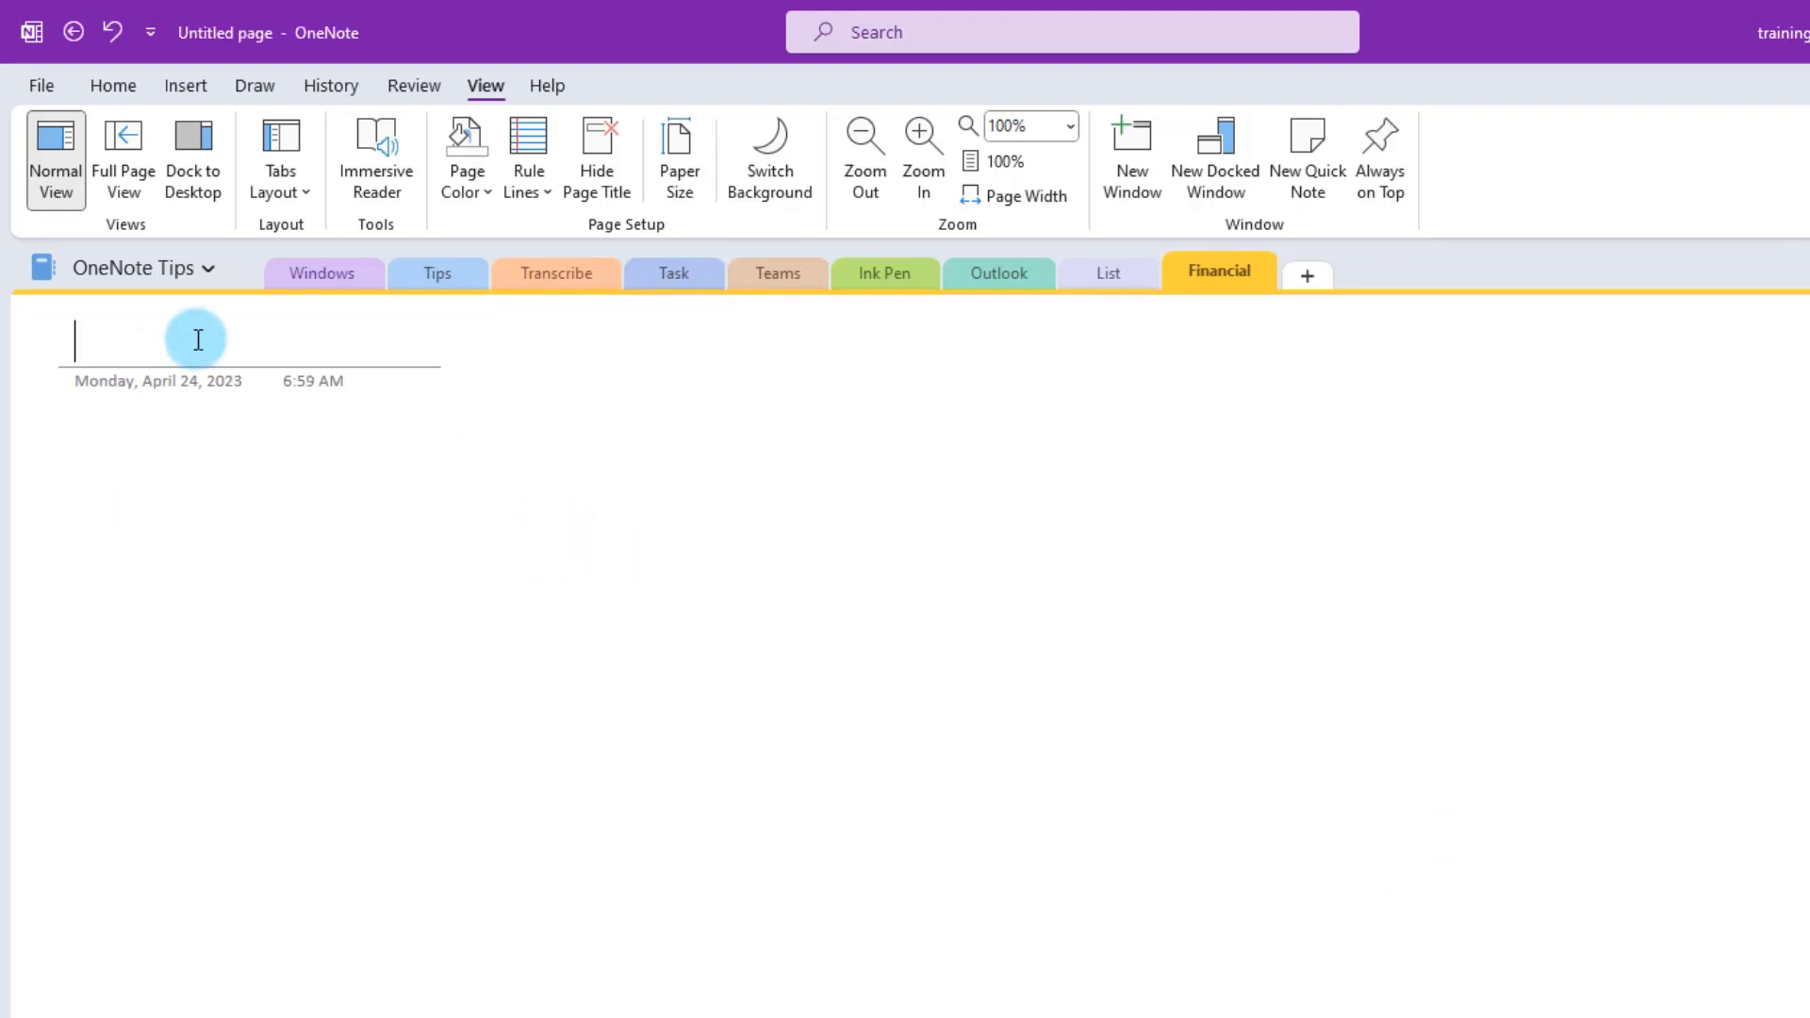
type("Grocery List")
key("Return")
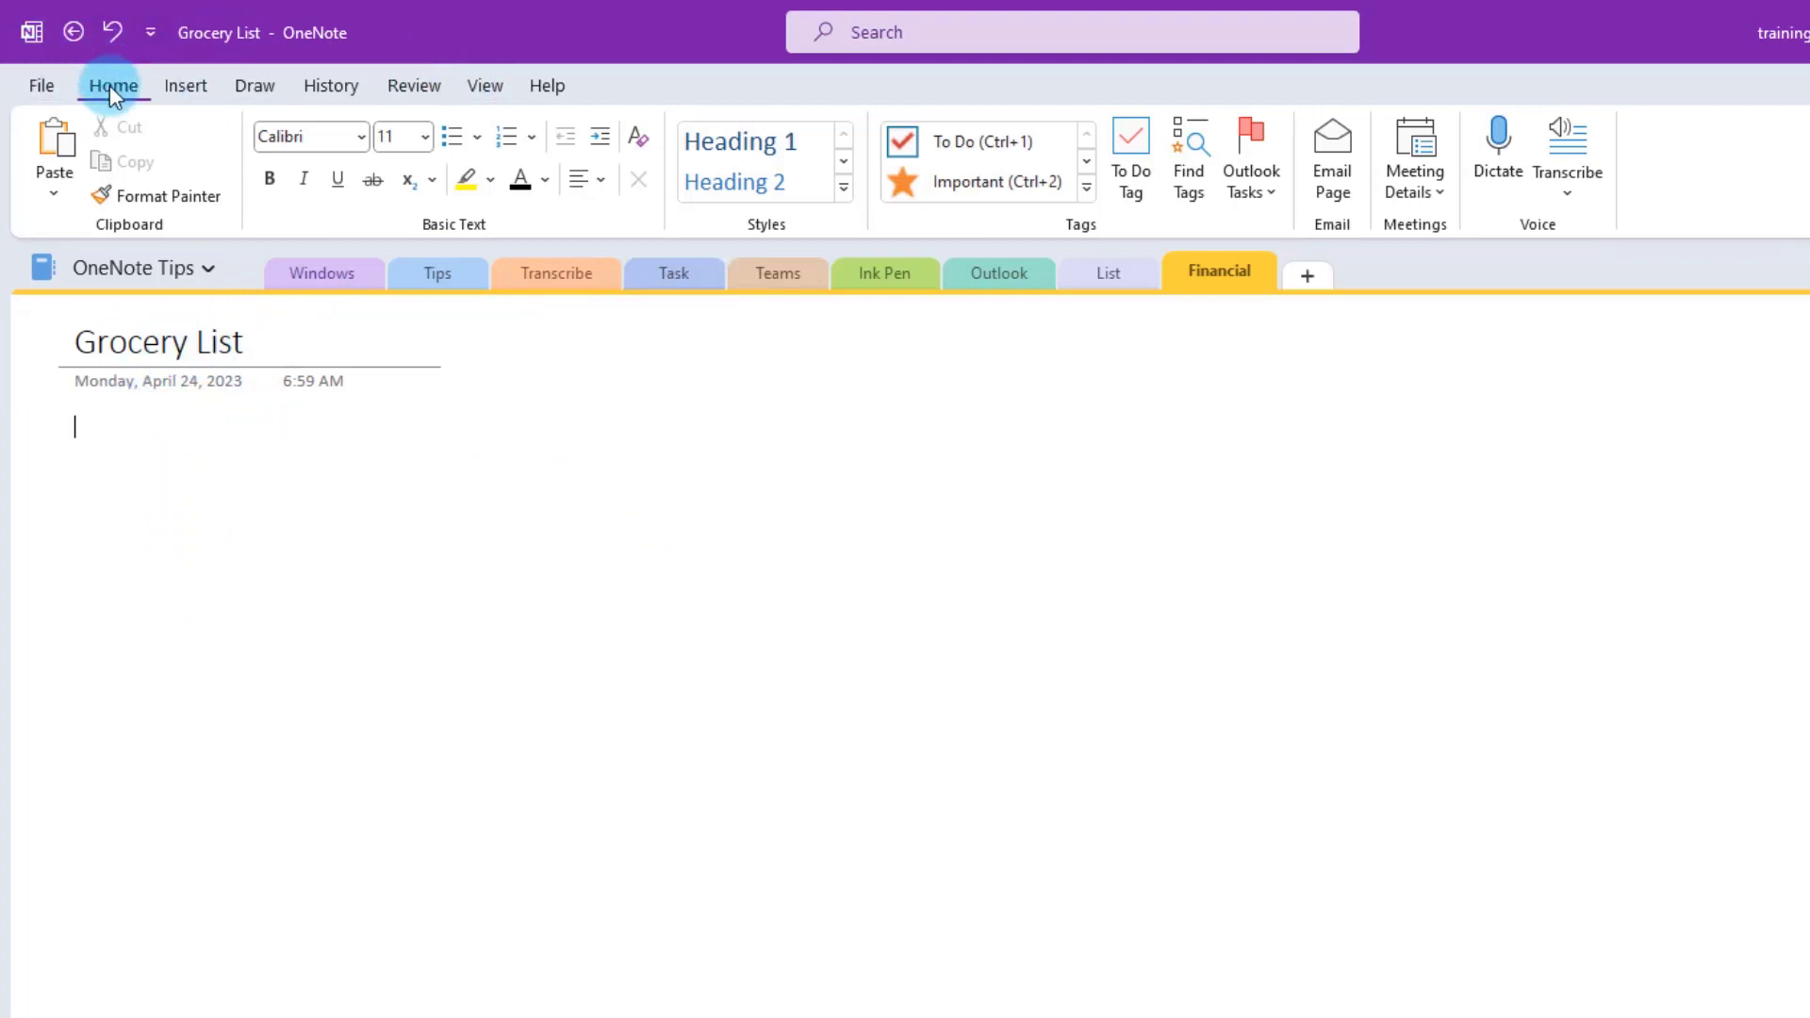
- Make a to-do checklist of Milk, Bread, Eggs, Water, Butter, Cookies, Cake, Paste and centre it
left_click(1089, 190)
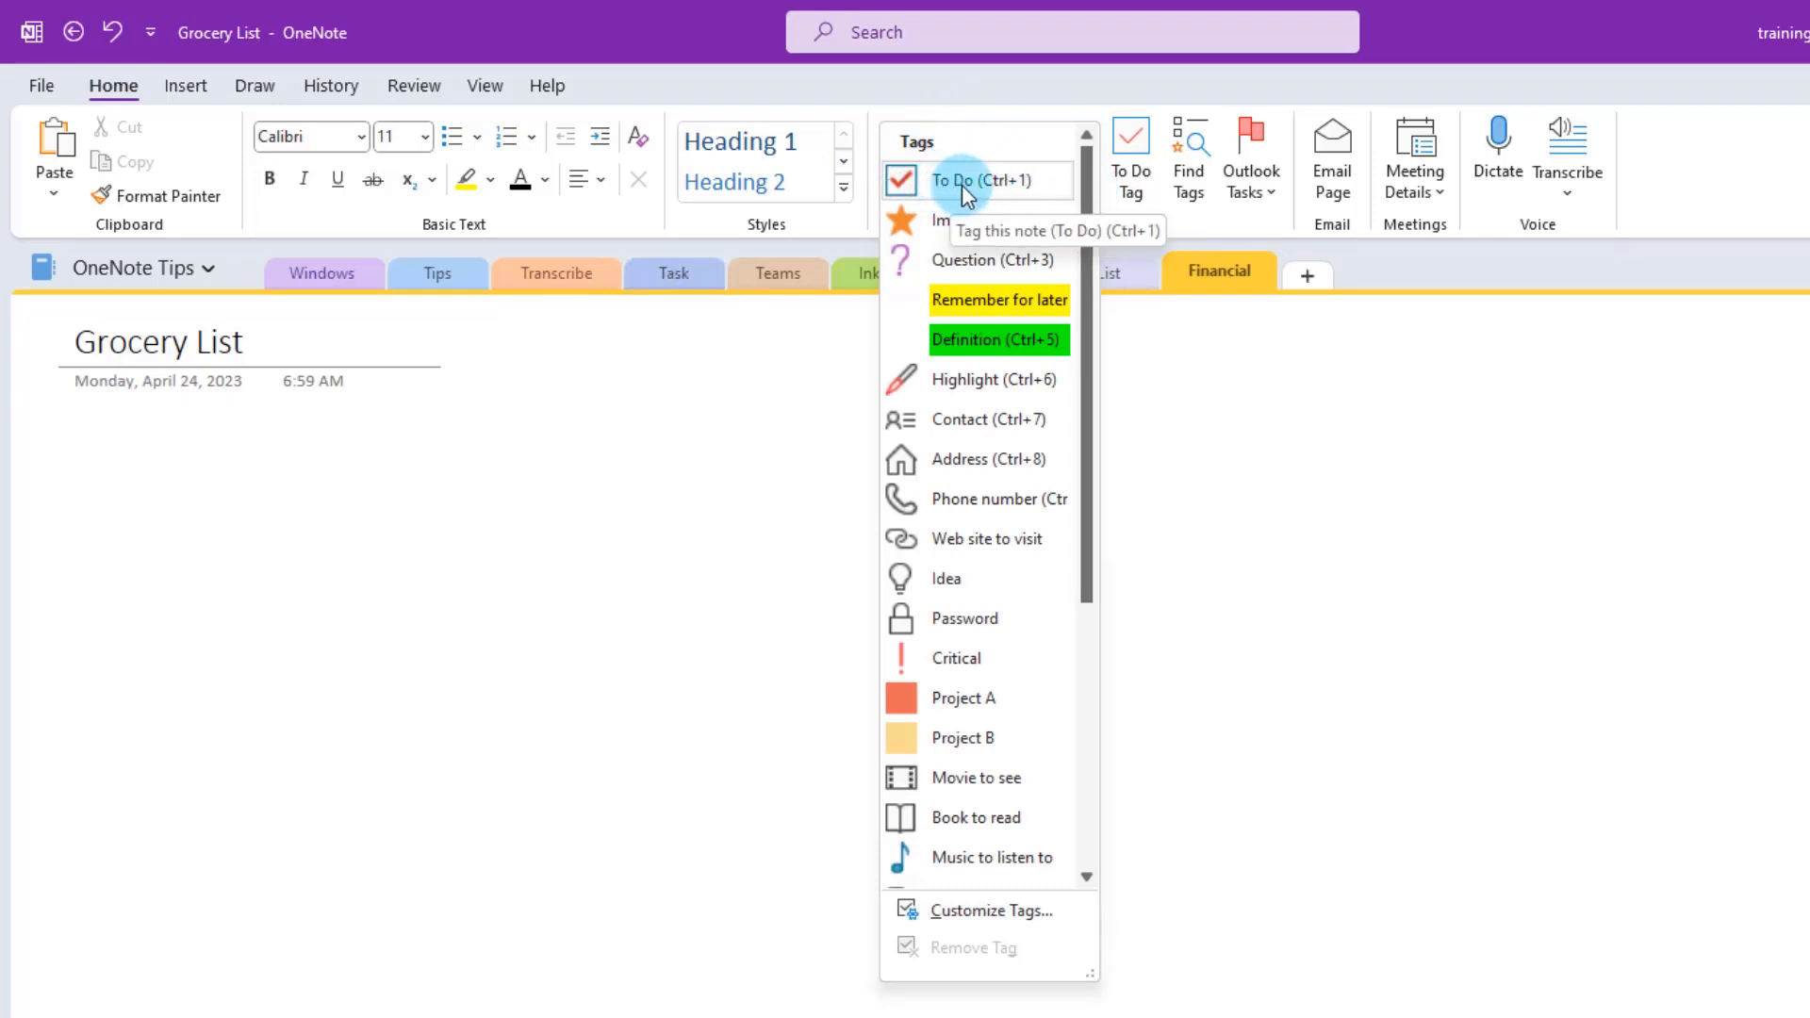
left_click(1077, 108)
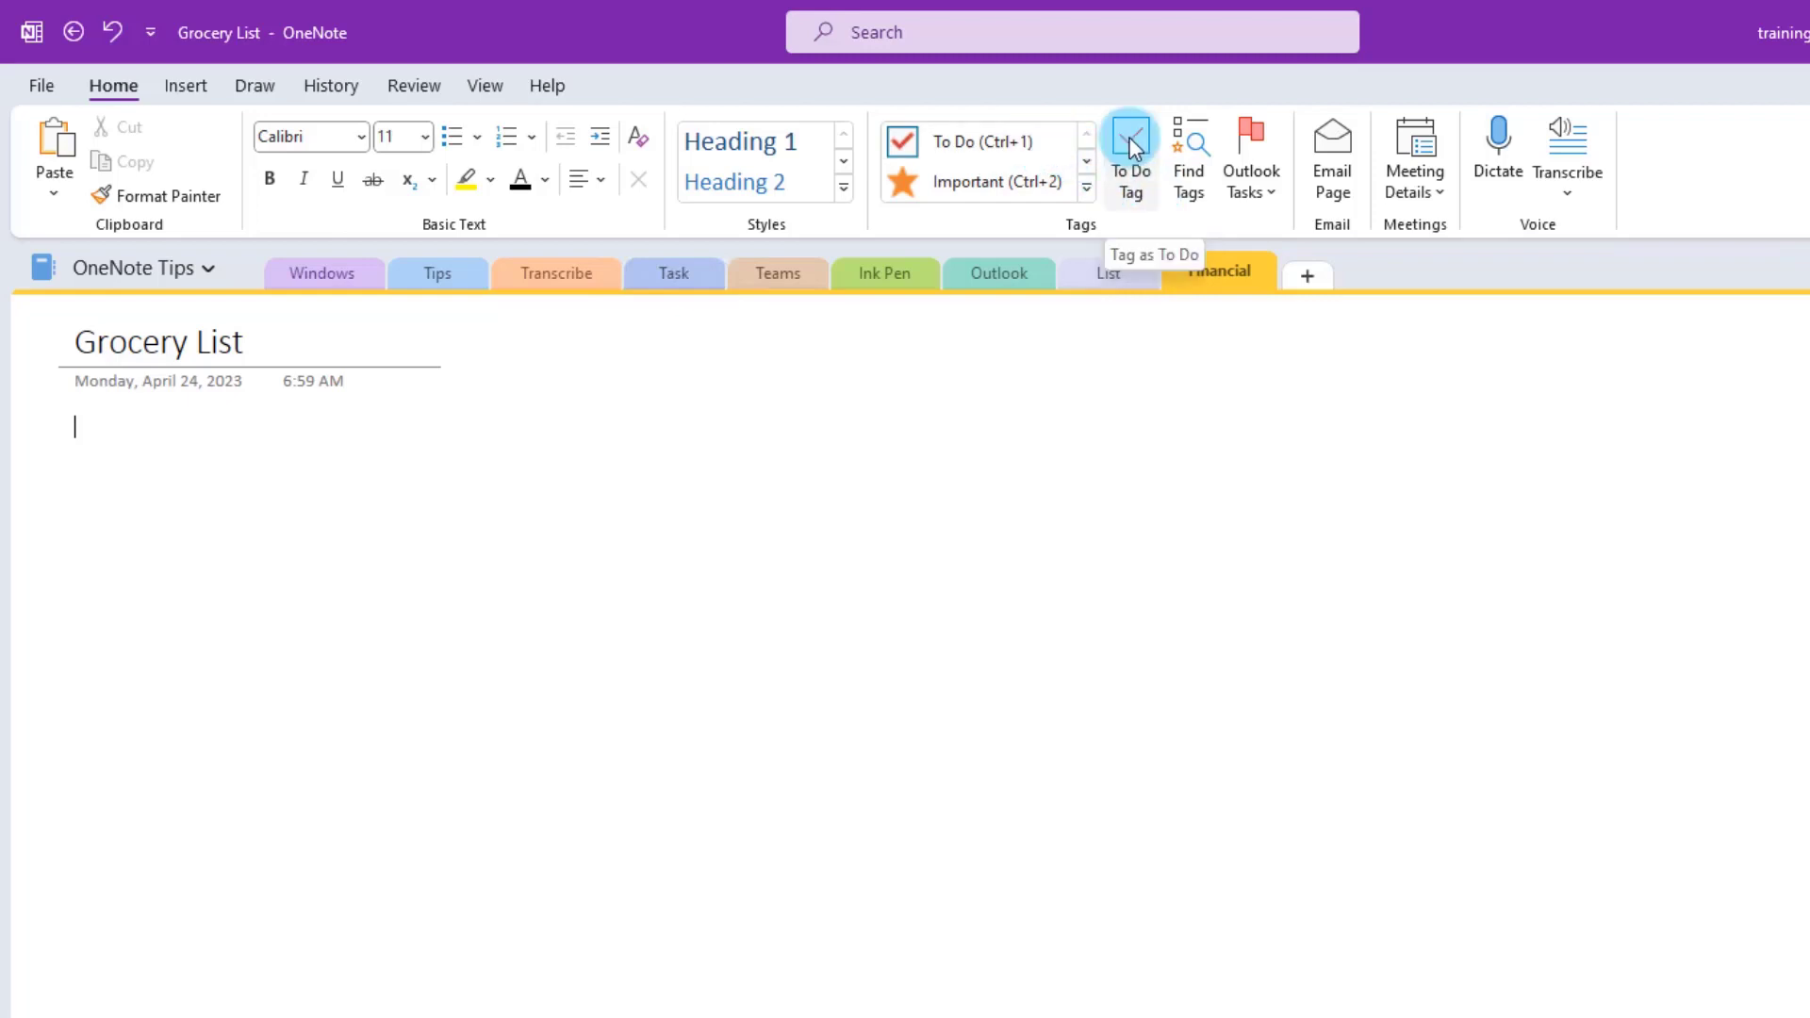
left_click(1131, 140)
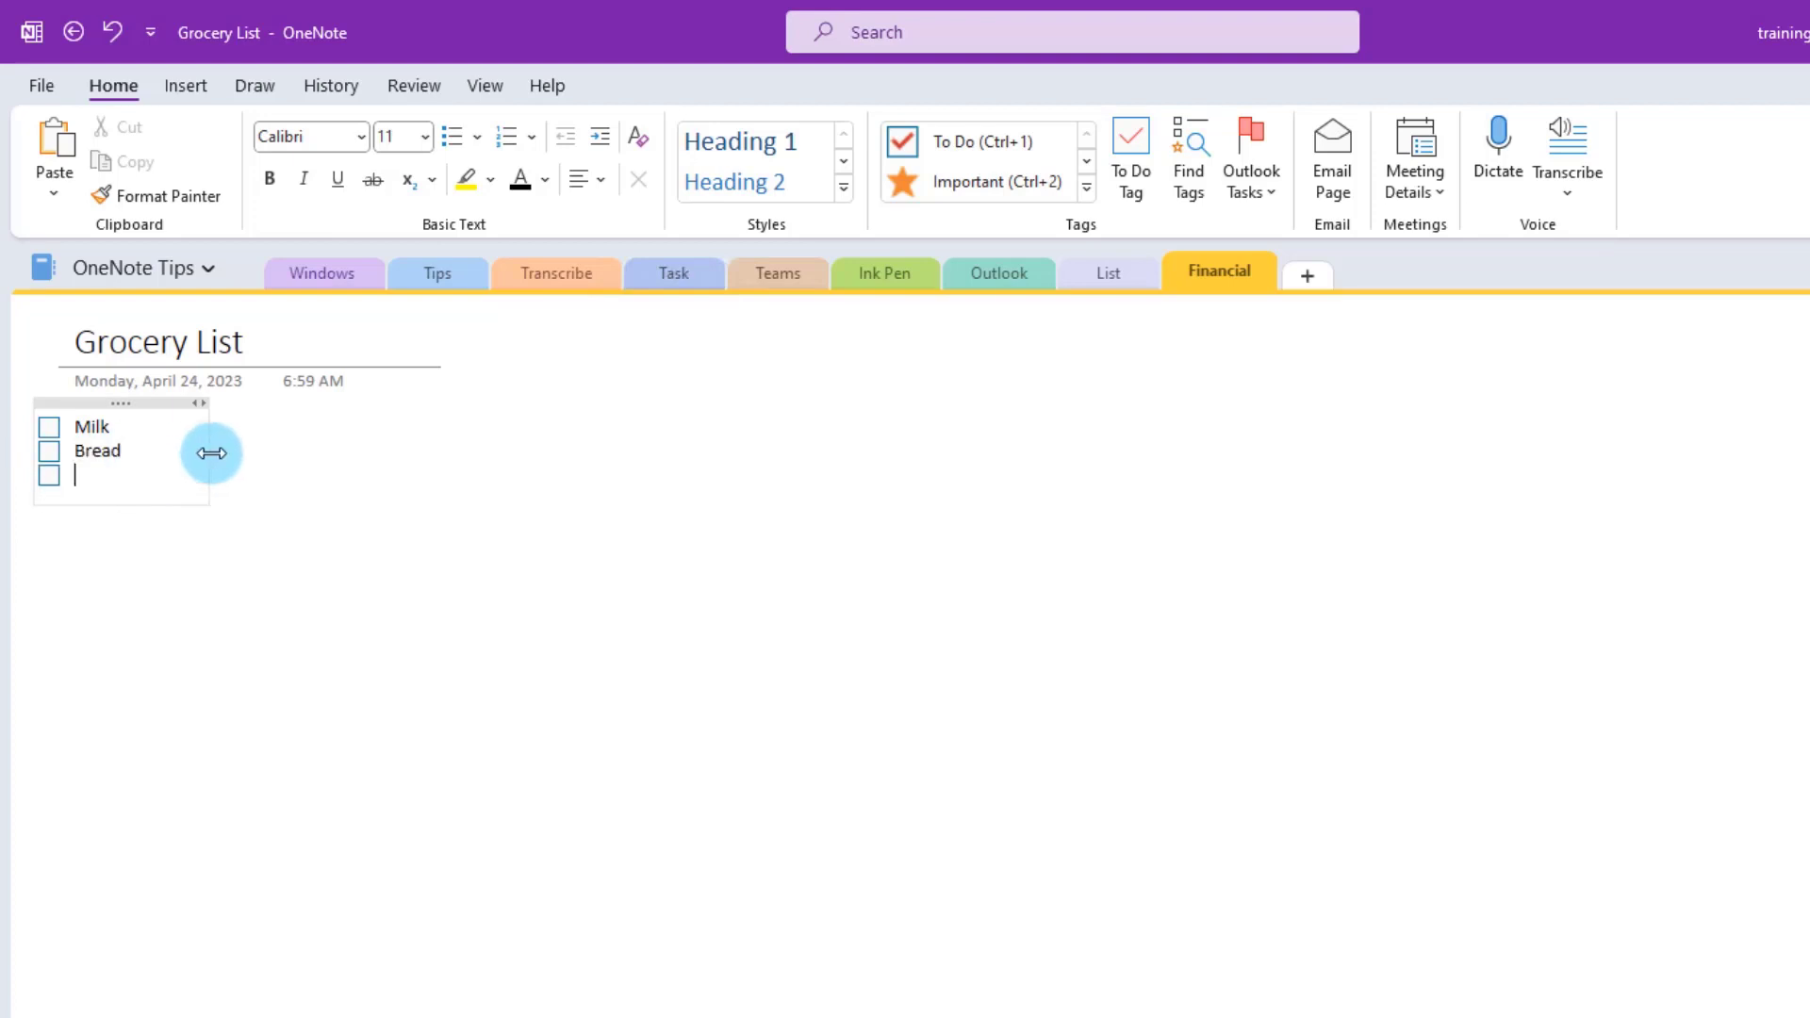
type("Eggs Water Butter Cookies Cake Paste")
left_click(390, 524)
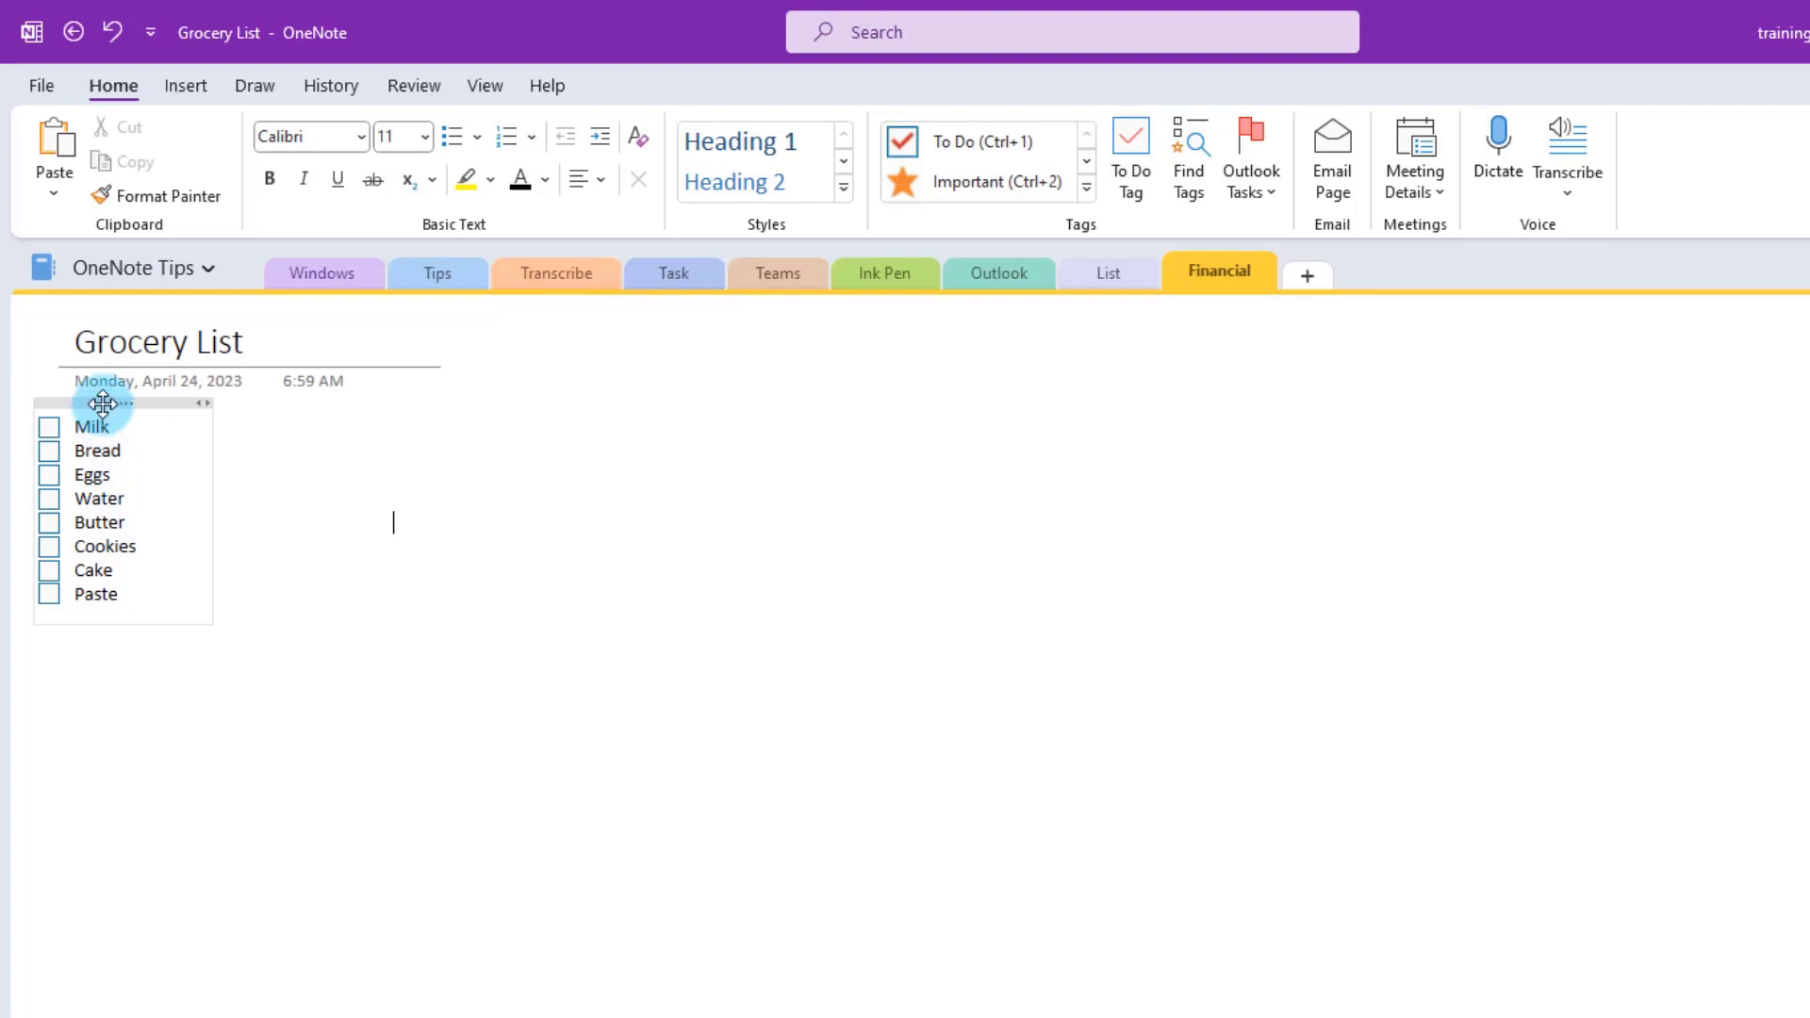
left_click_drag(104, 404, 943, 509)
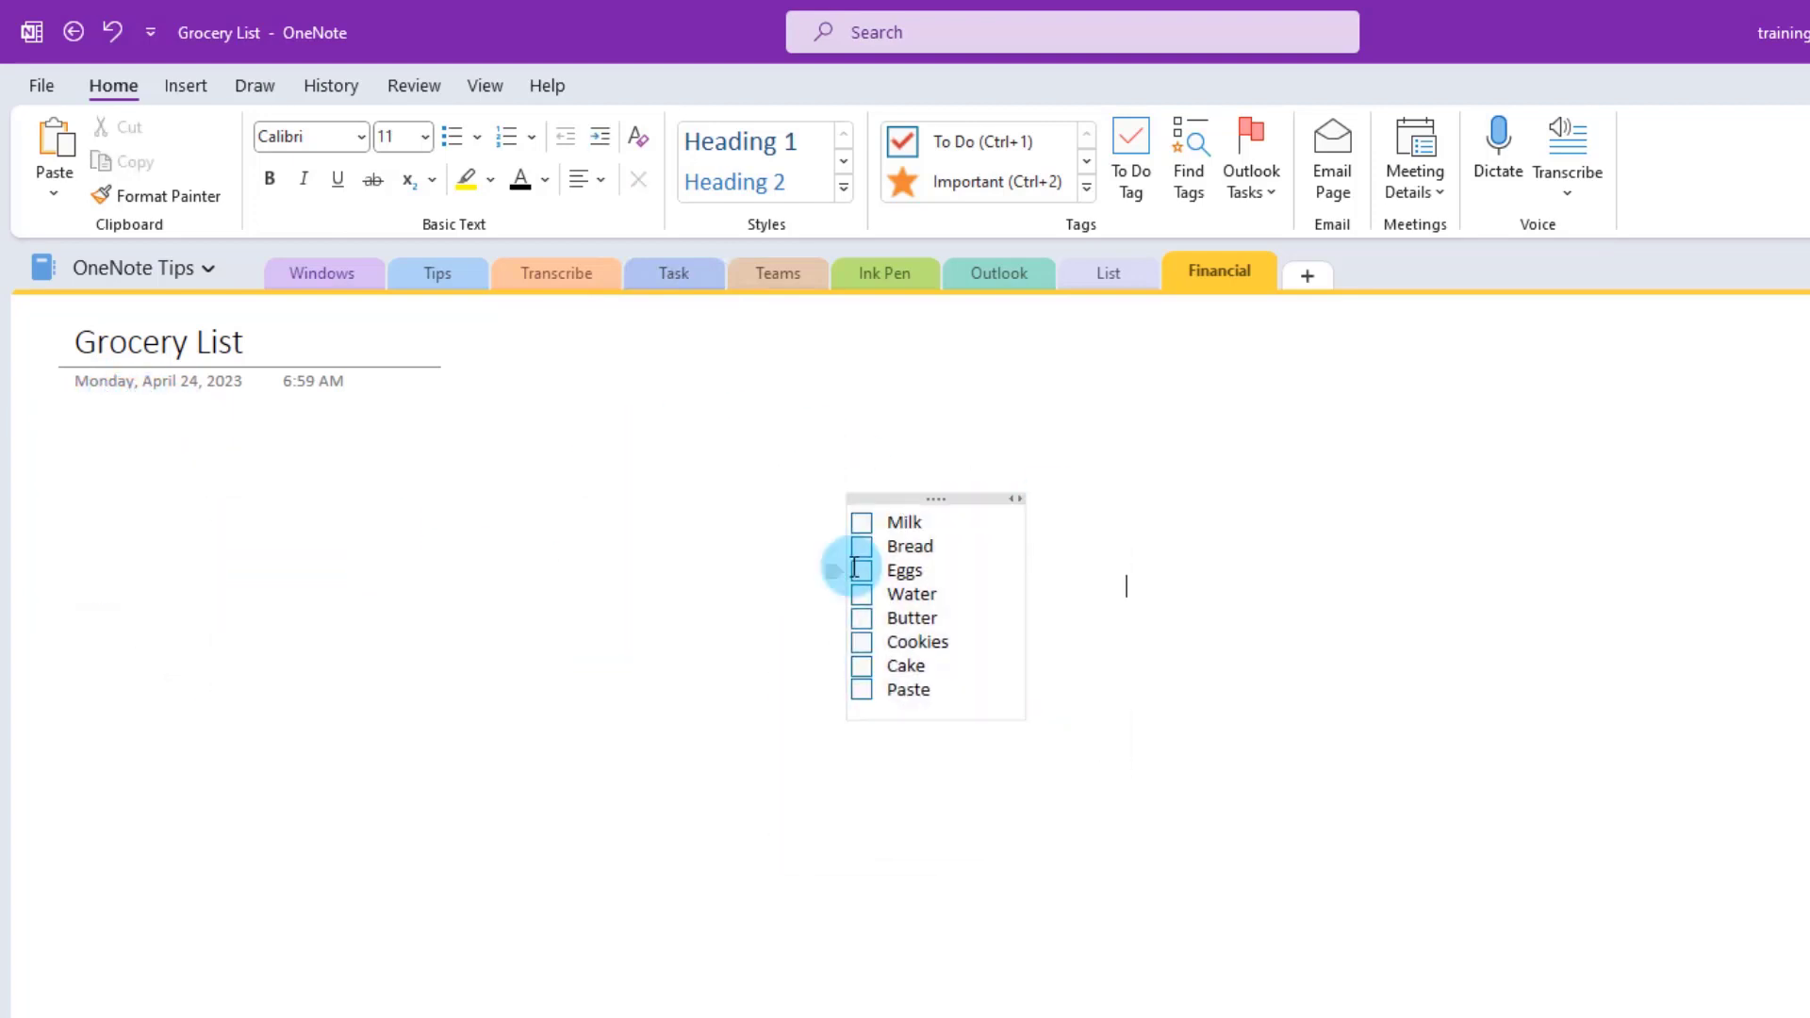
- Tag the Milk item with Important and Remember for later
left_click(887, 521)
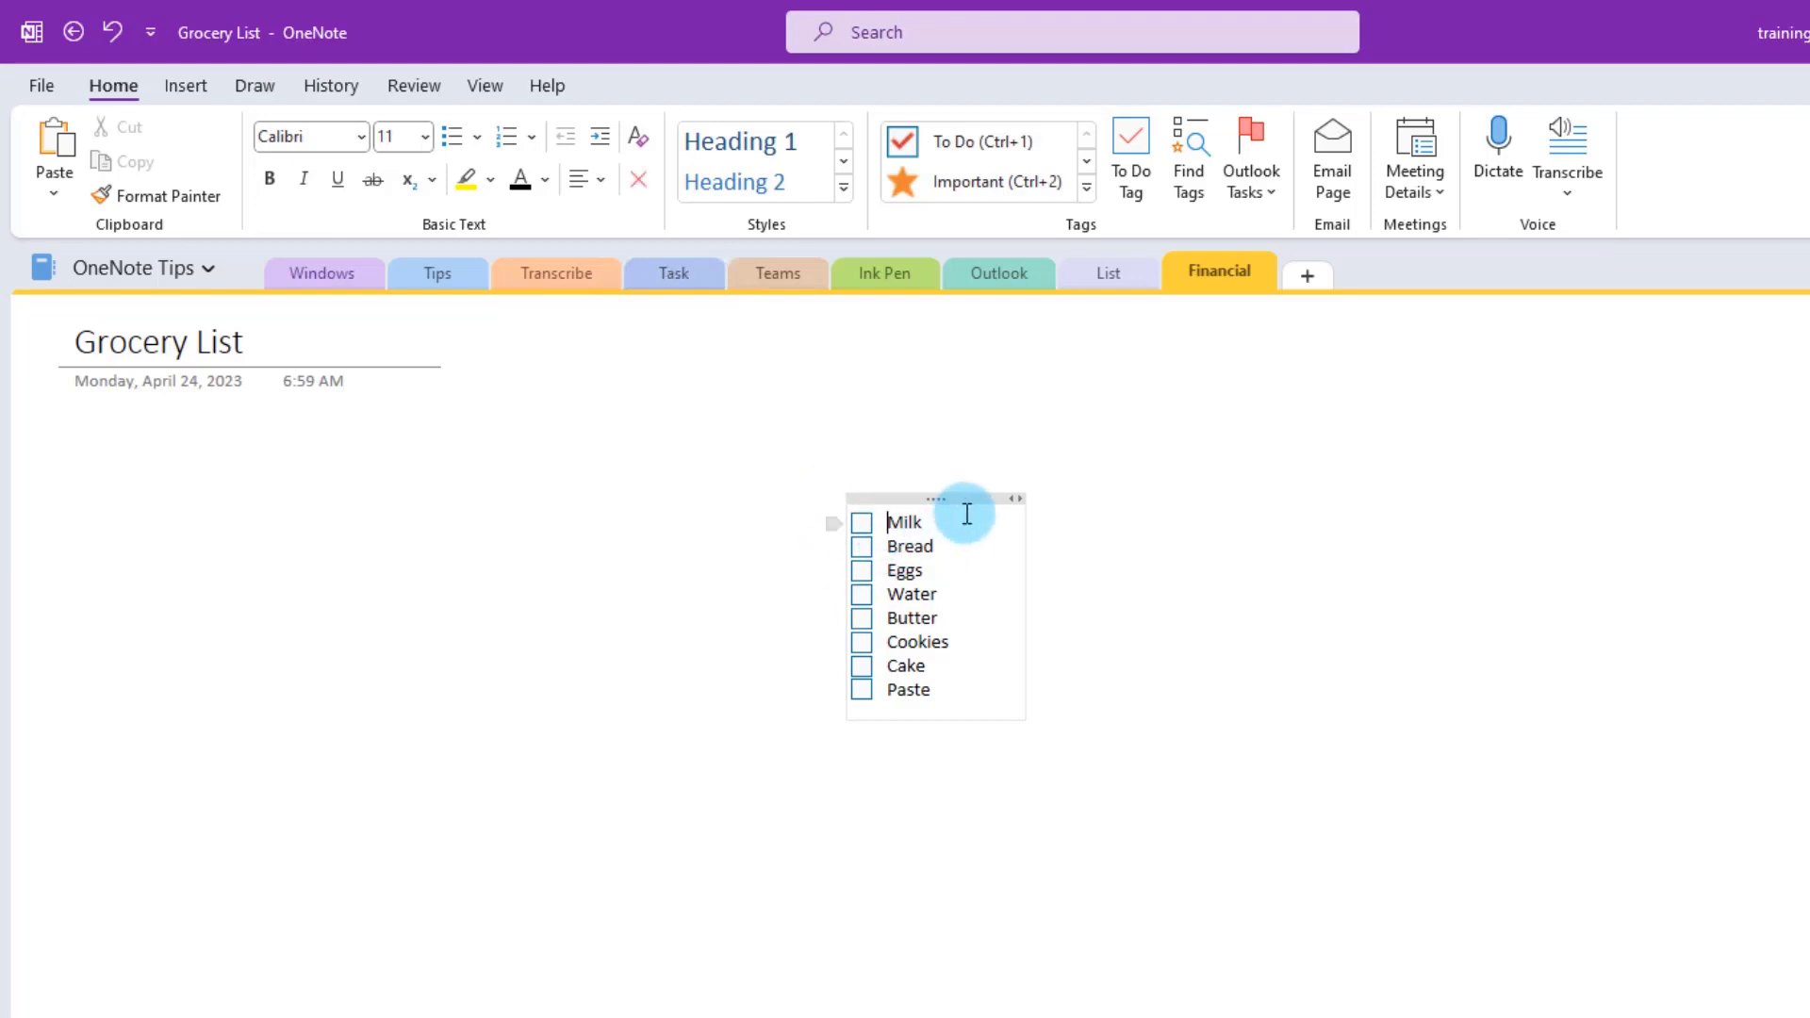
left_click(1090, 188)
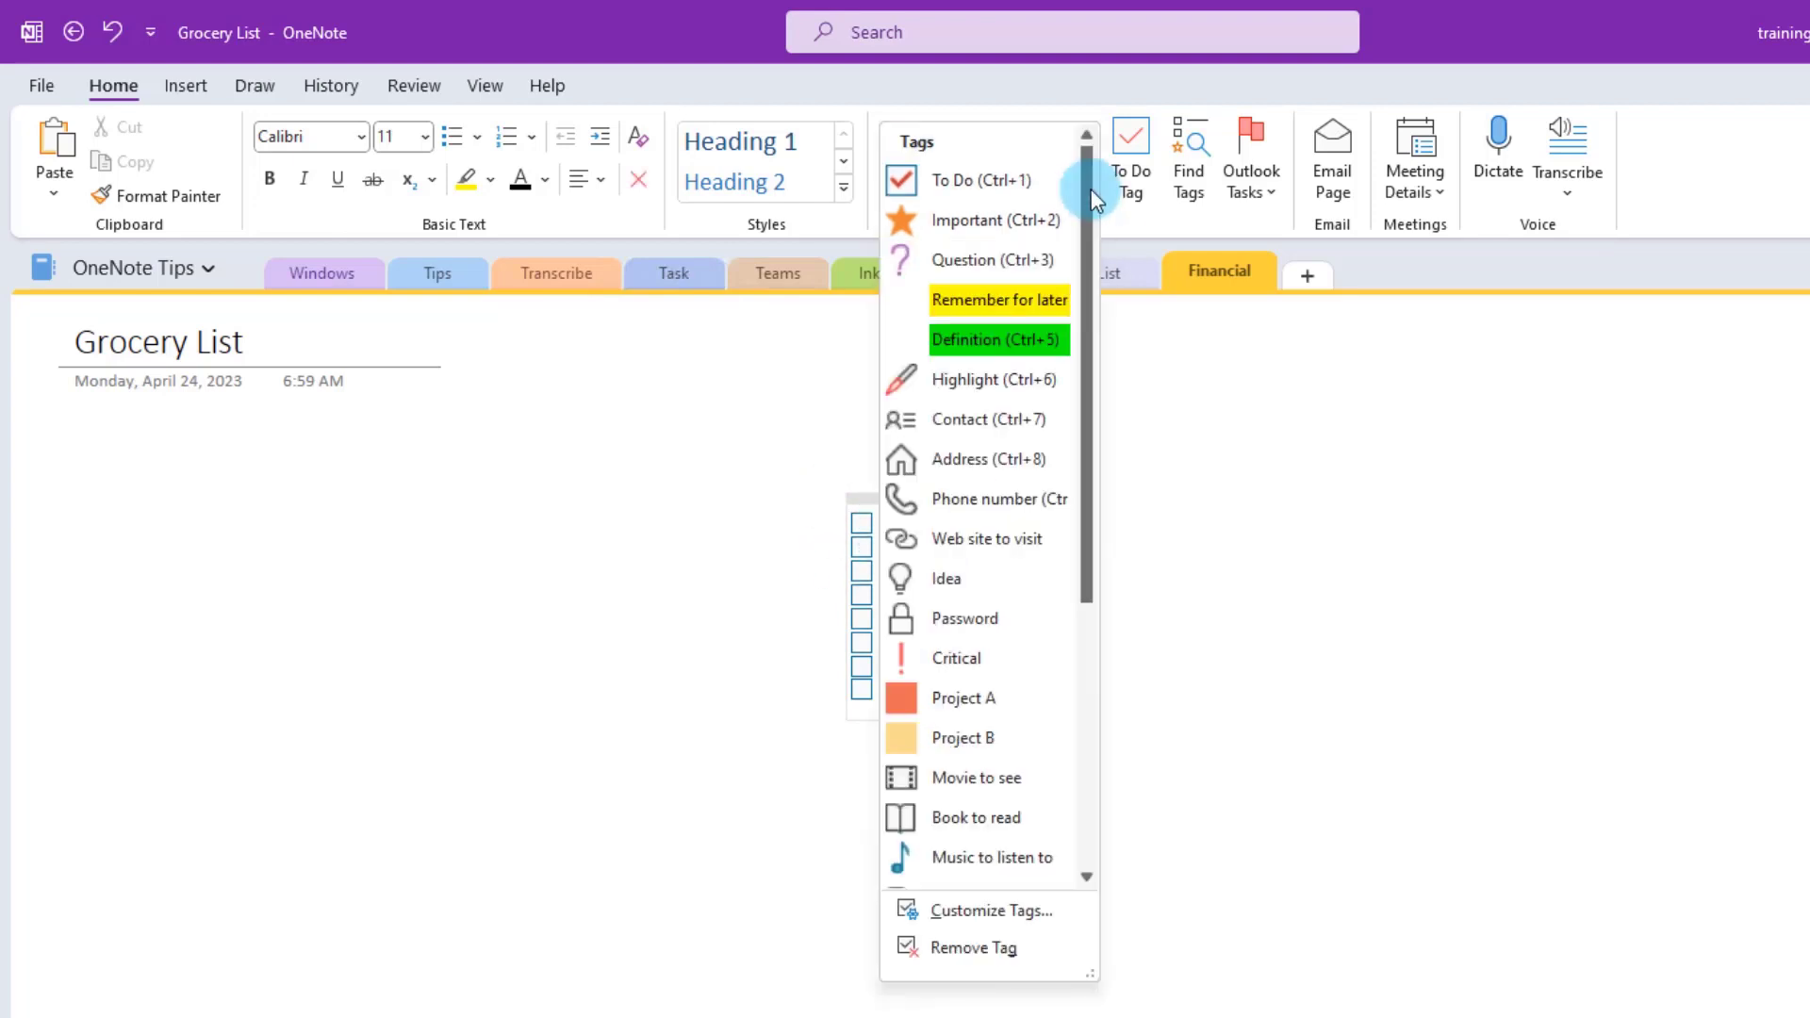
left_click(1011, 224)
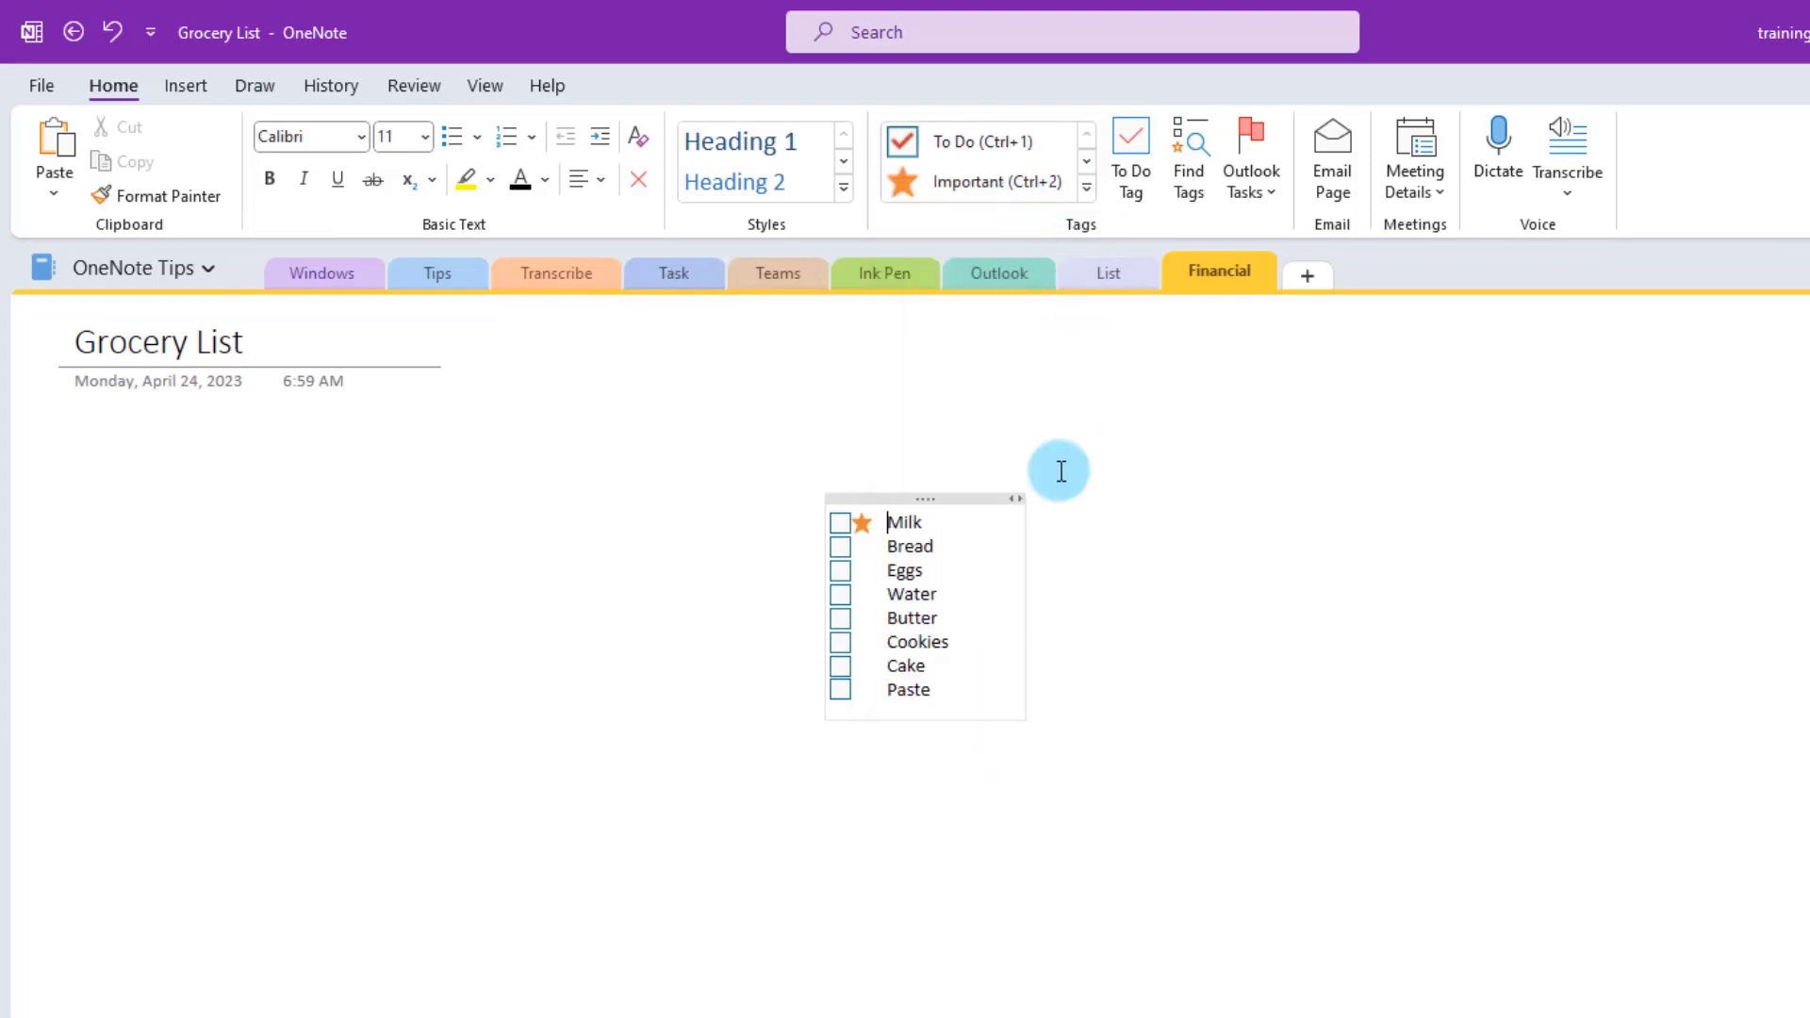
left_click(1084, 187)
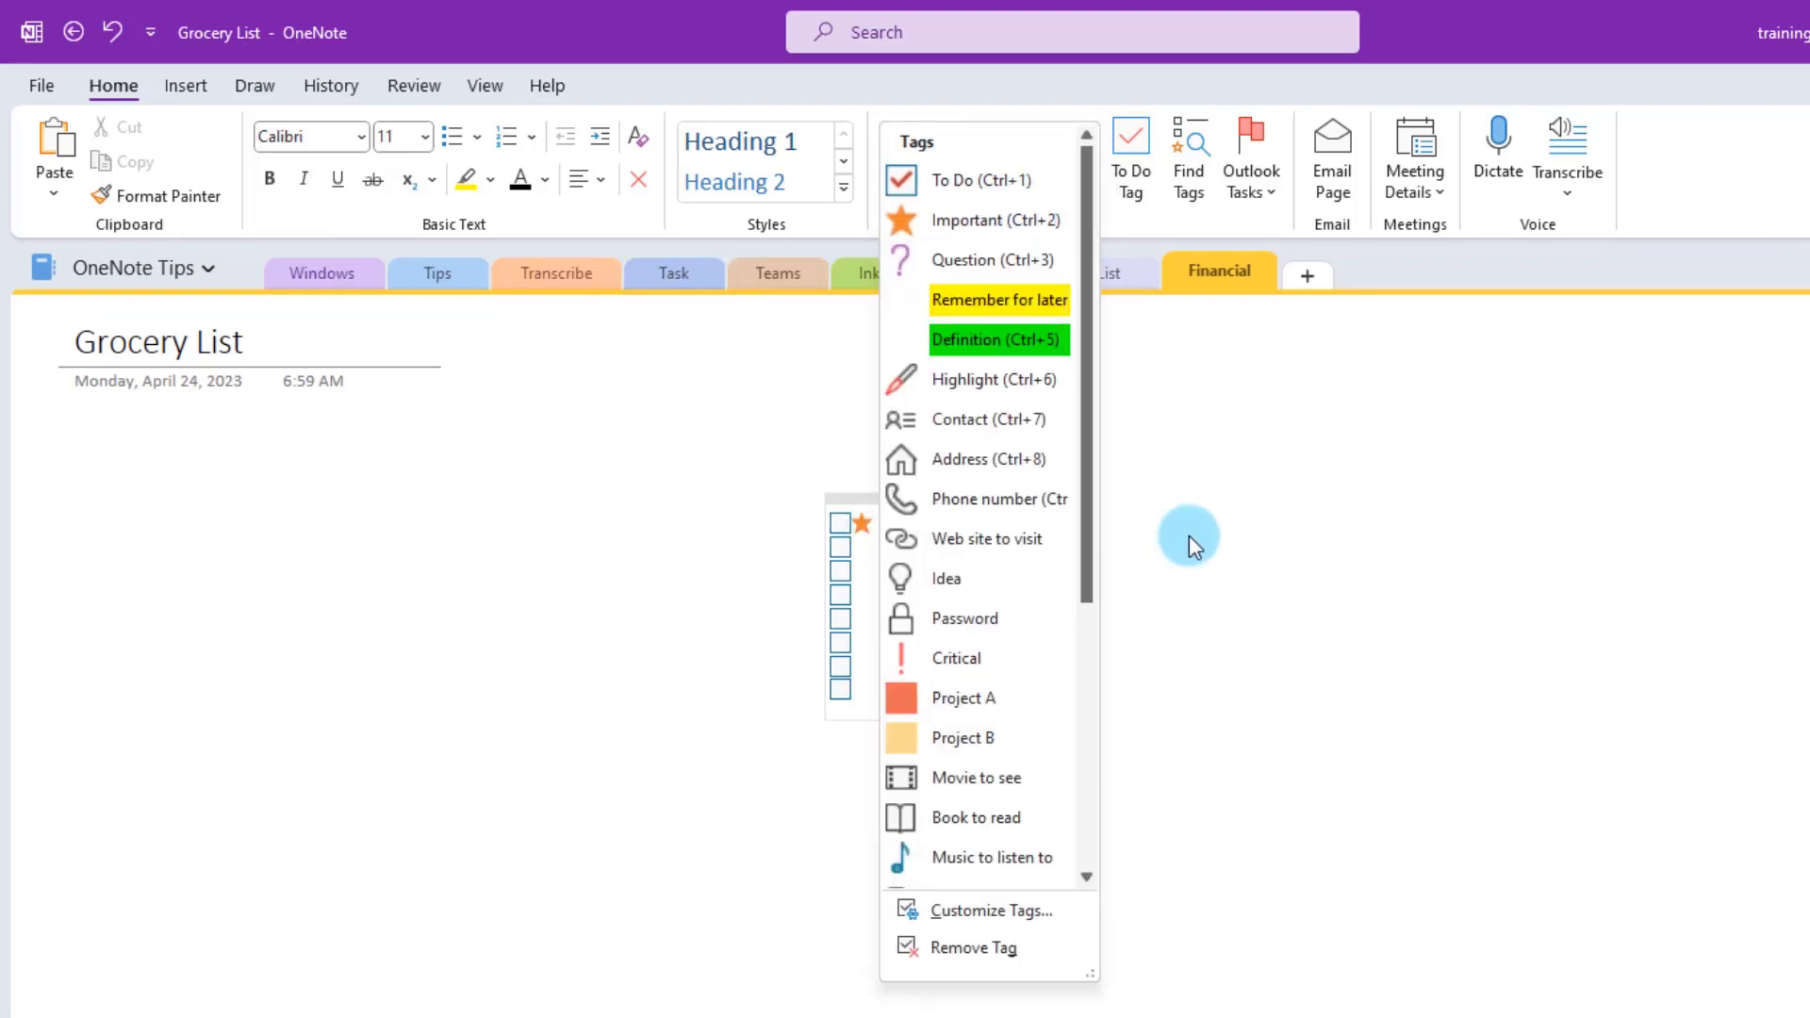
left_click(975, 300)
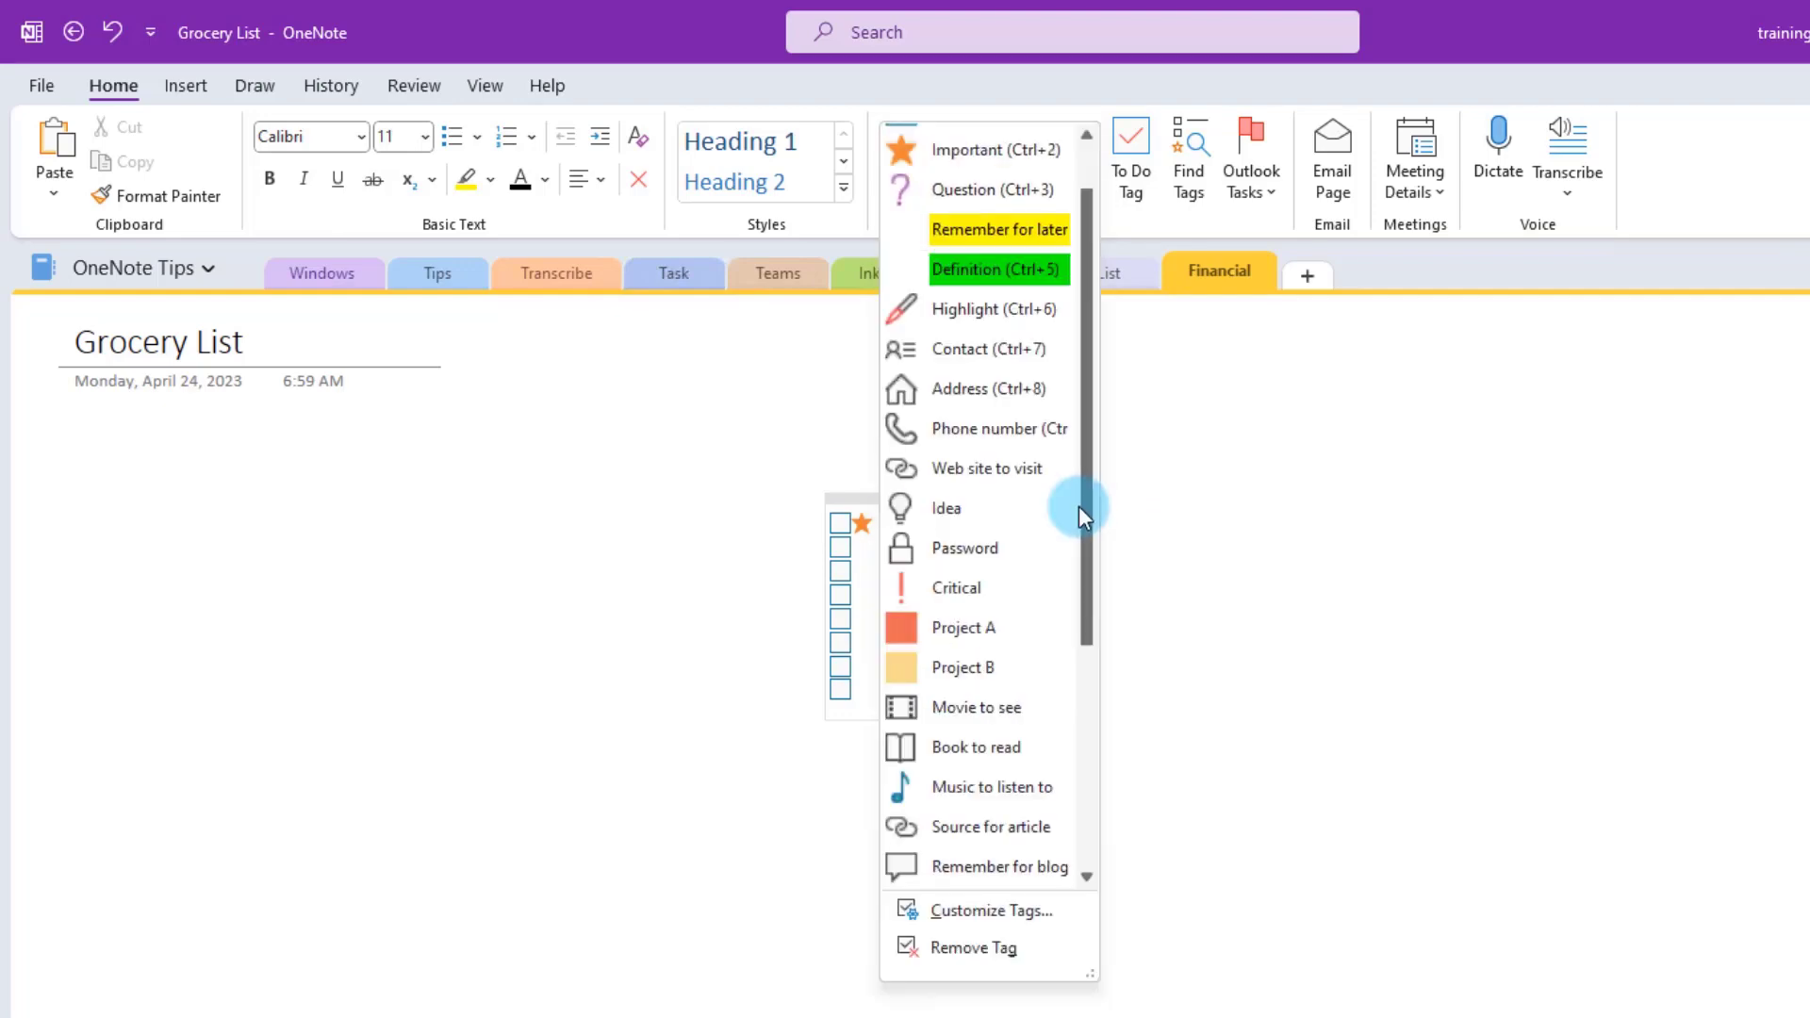
left_click_drag(1083, 513, 1095, 660)
left_click(1125, 449)
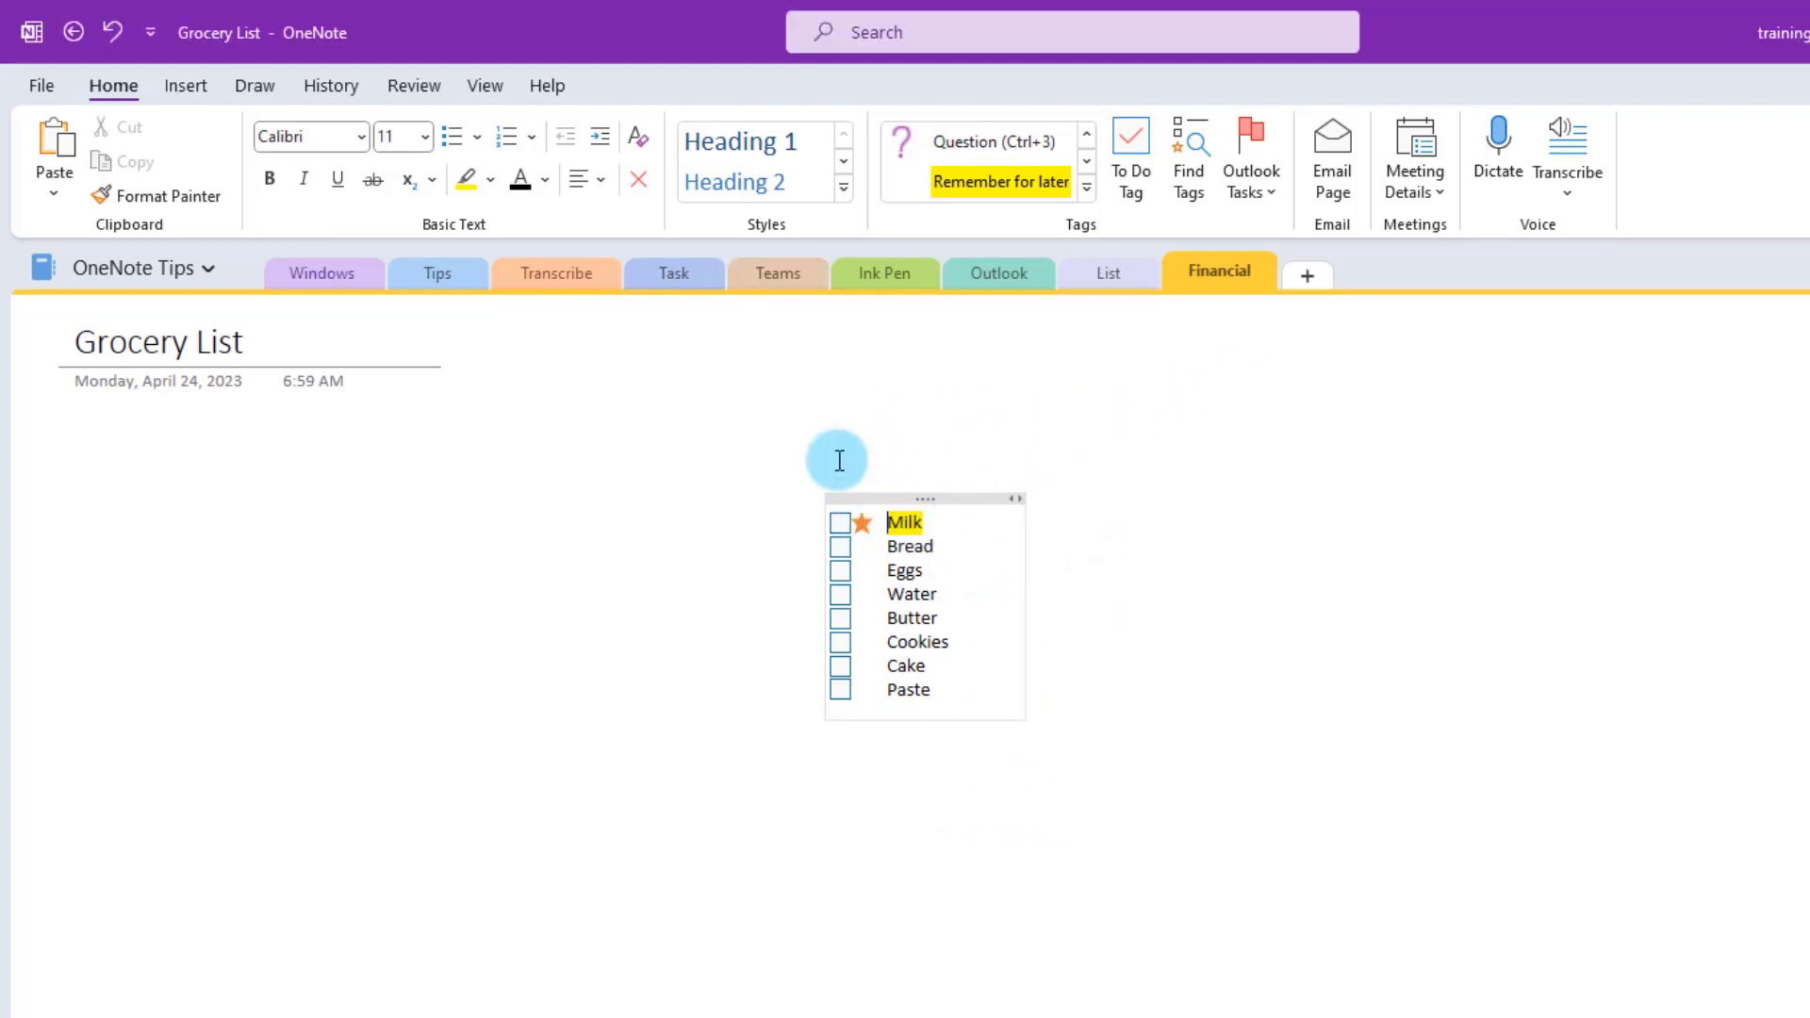
left_click(1086, 185)
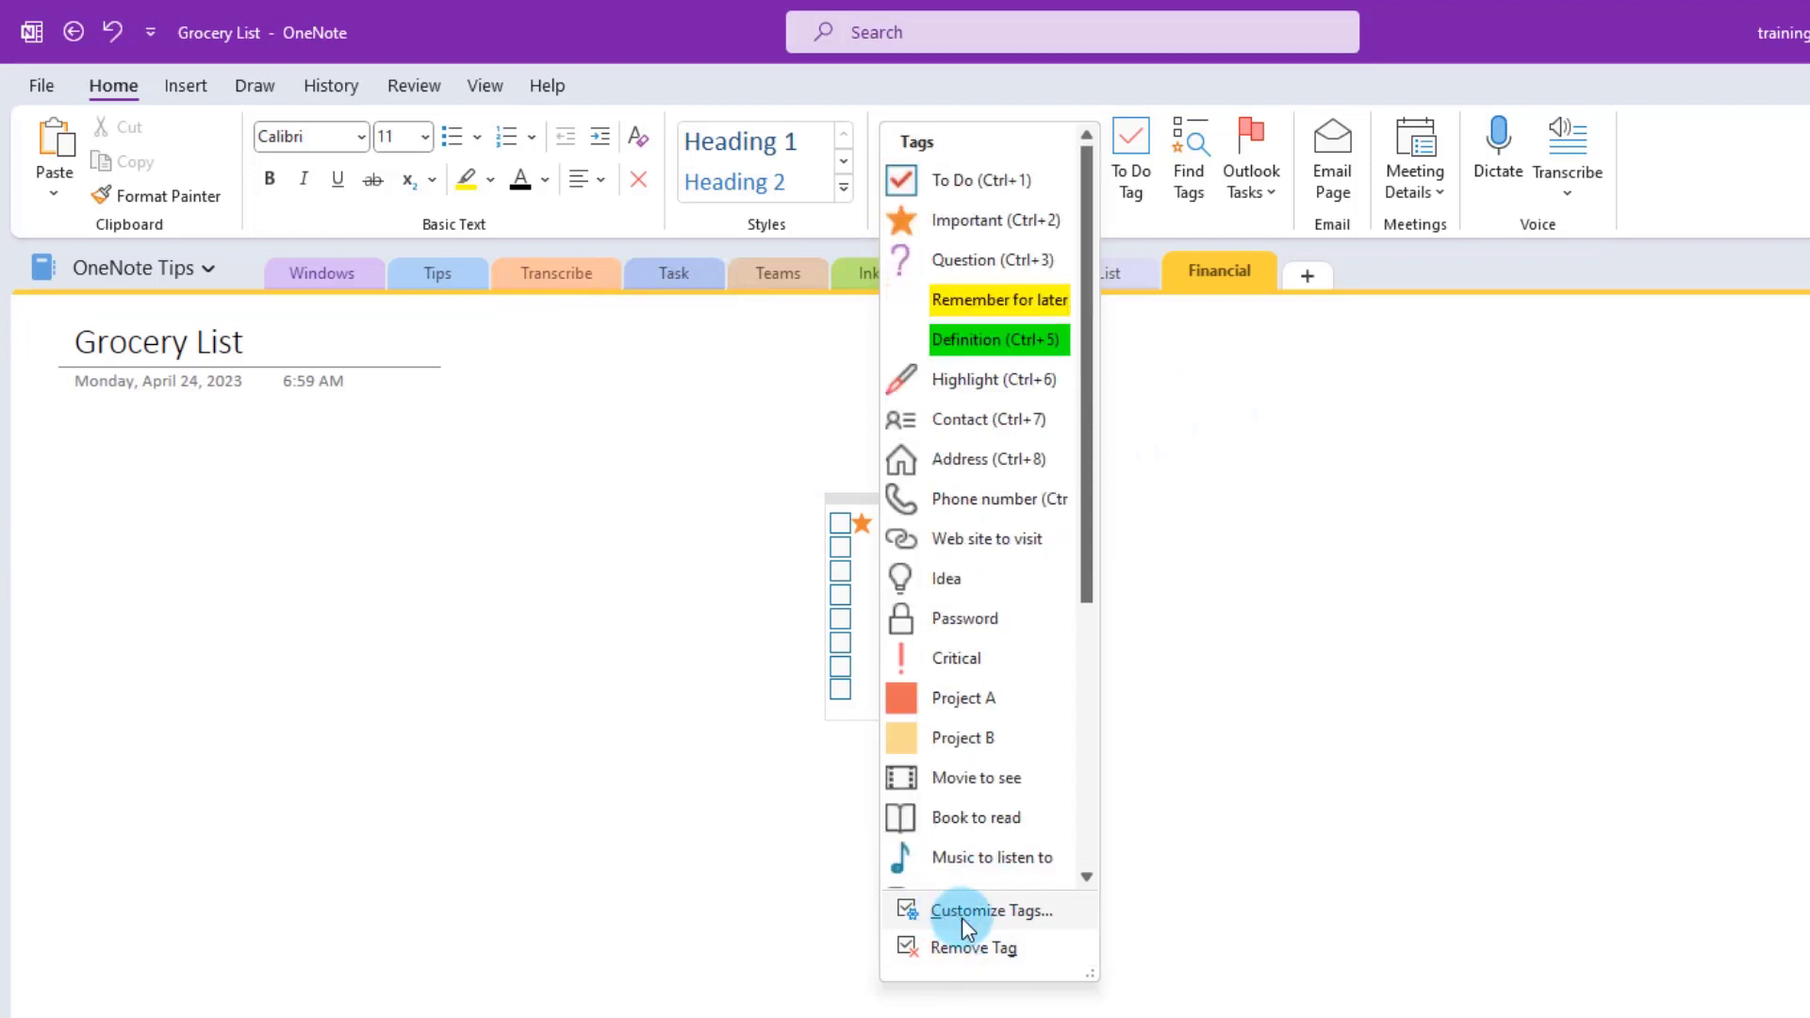
- Create a custom tag Pickup First with a blue circle 1 symbol, pink font and turquoise highlight
left_click(1011, 911)
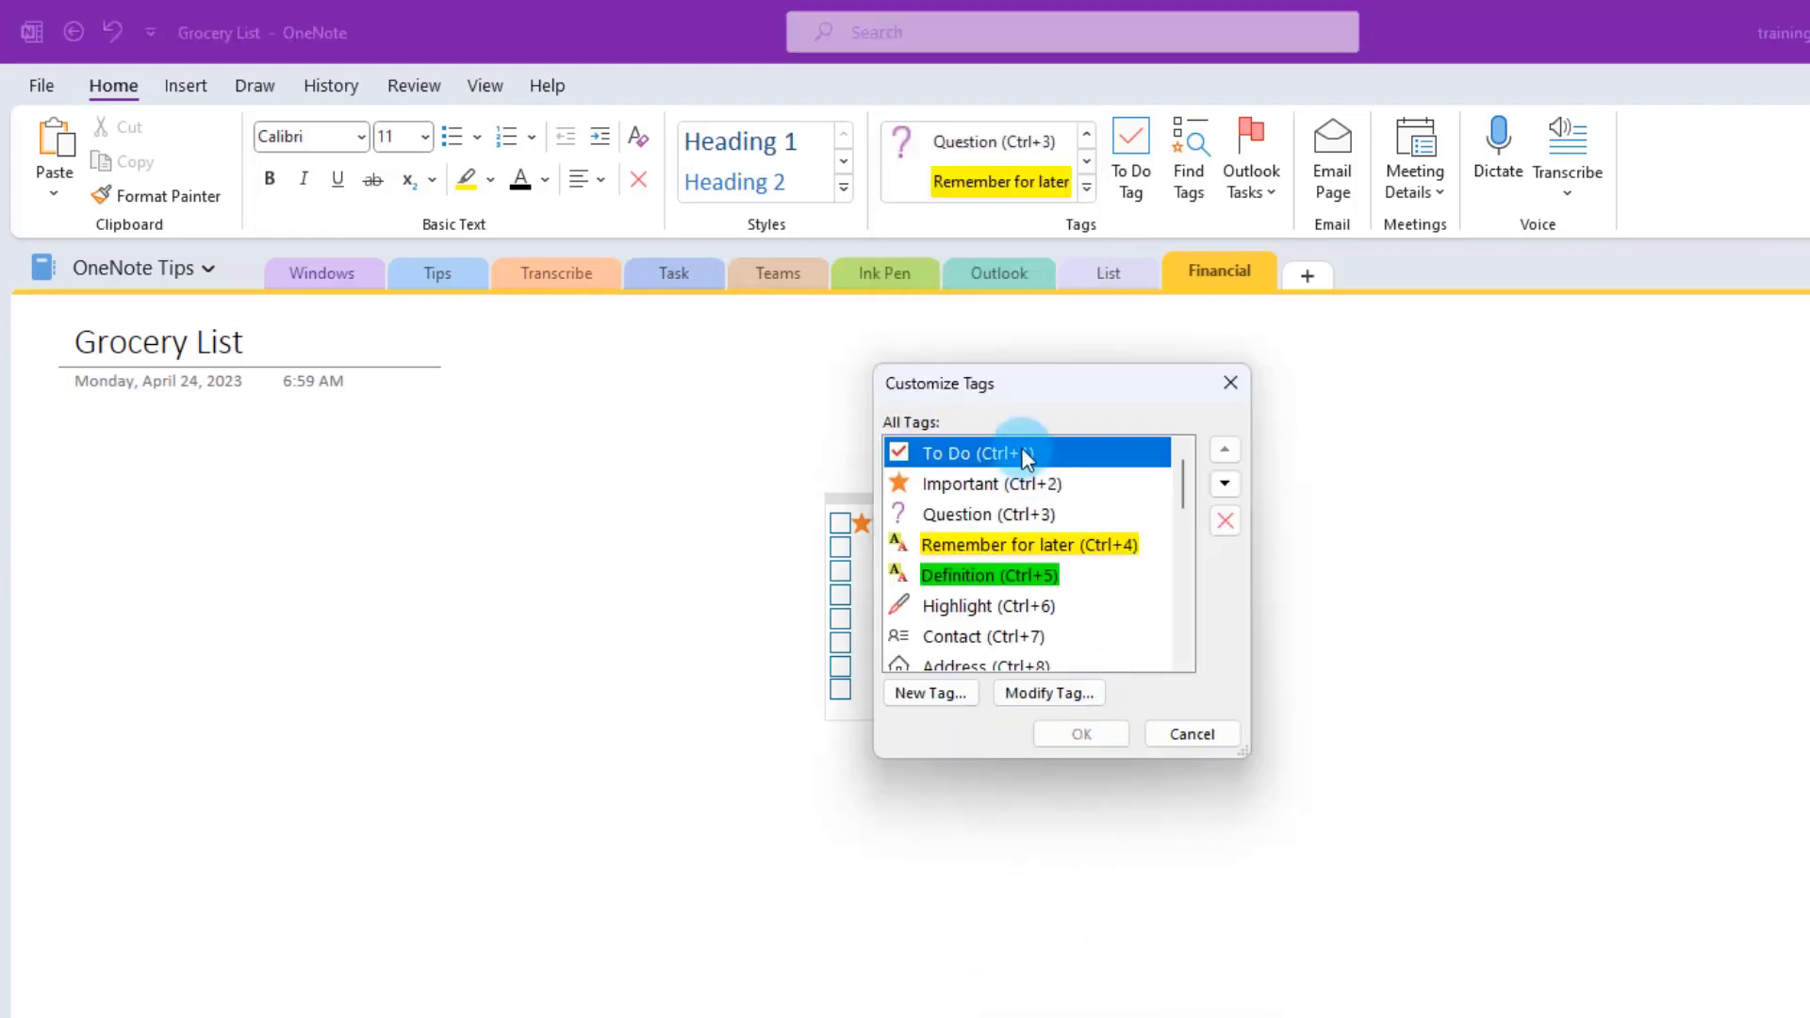
left_click(926, 694)
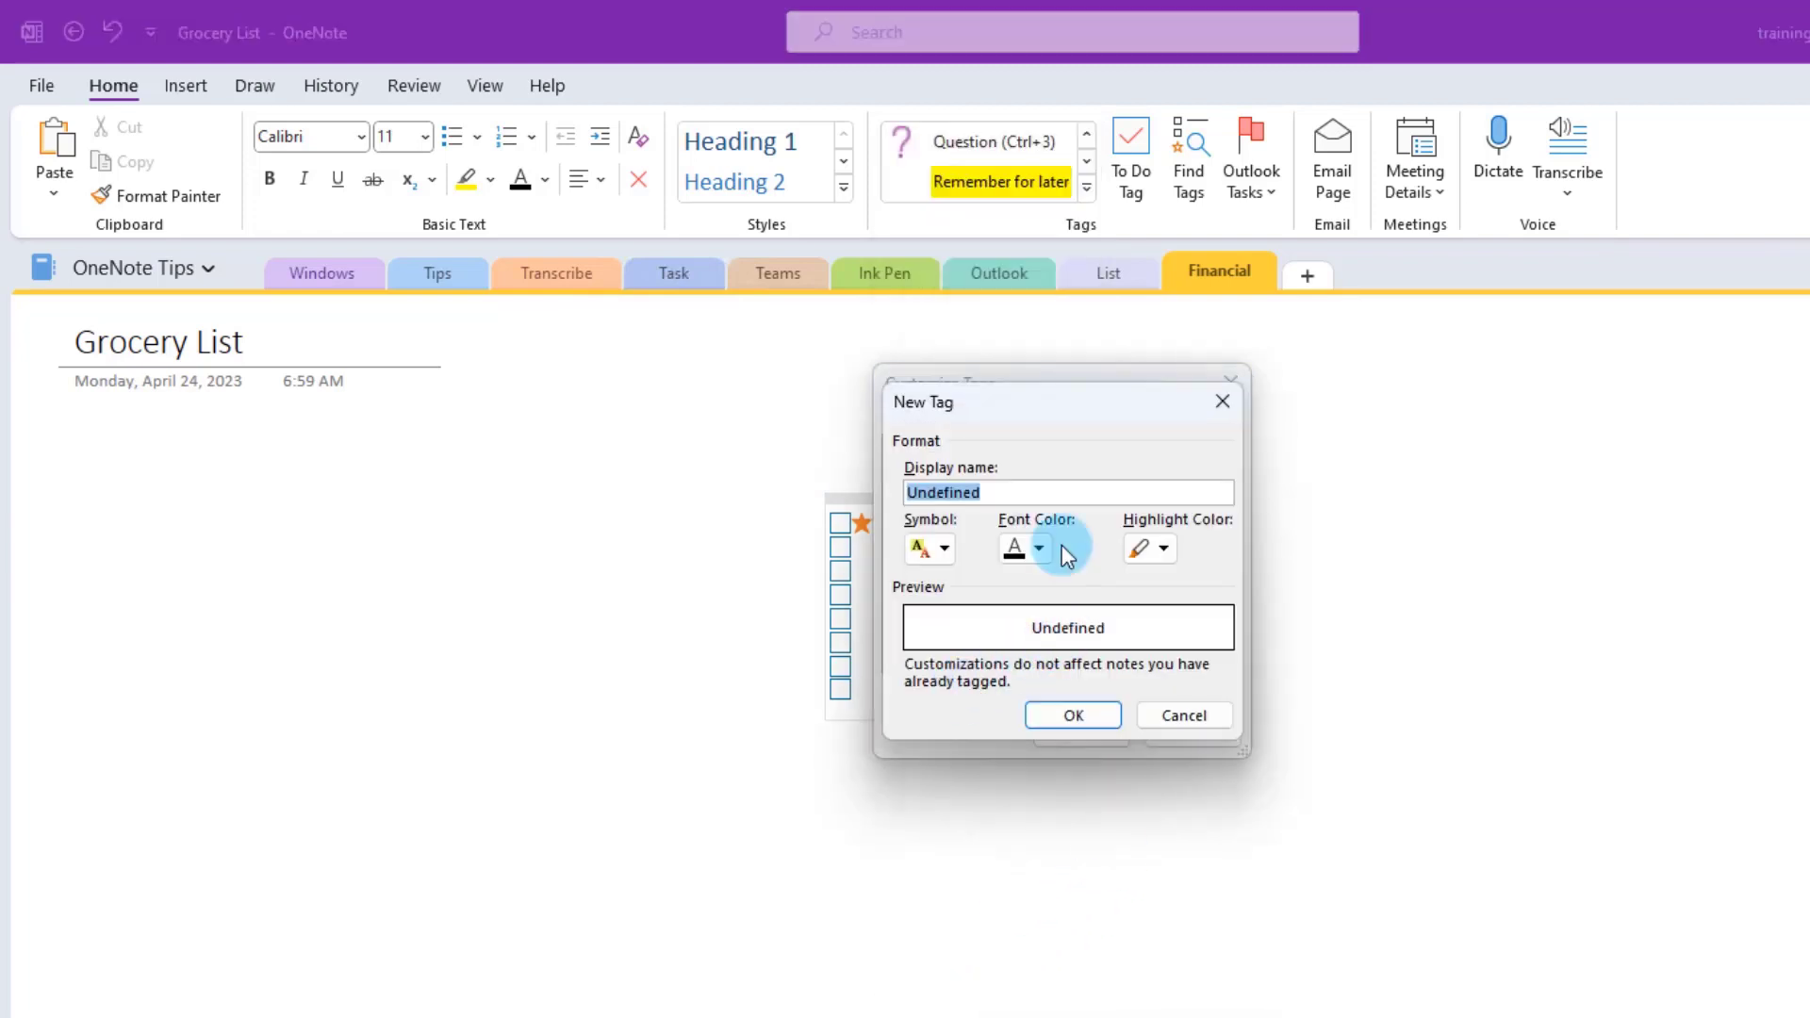
key("BackSpace")
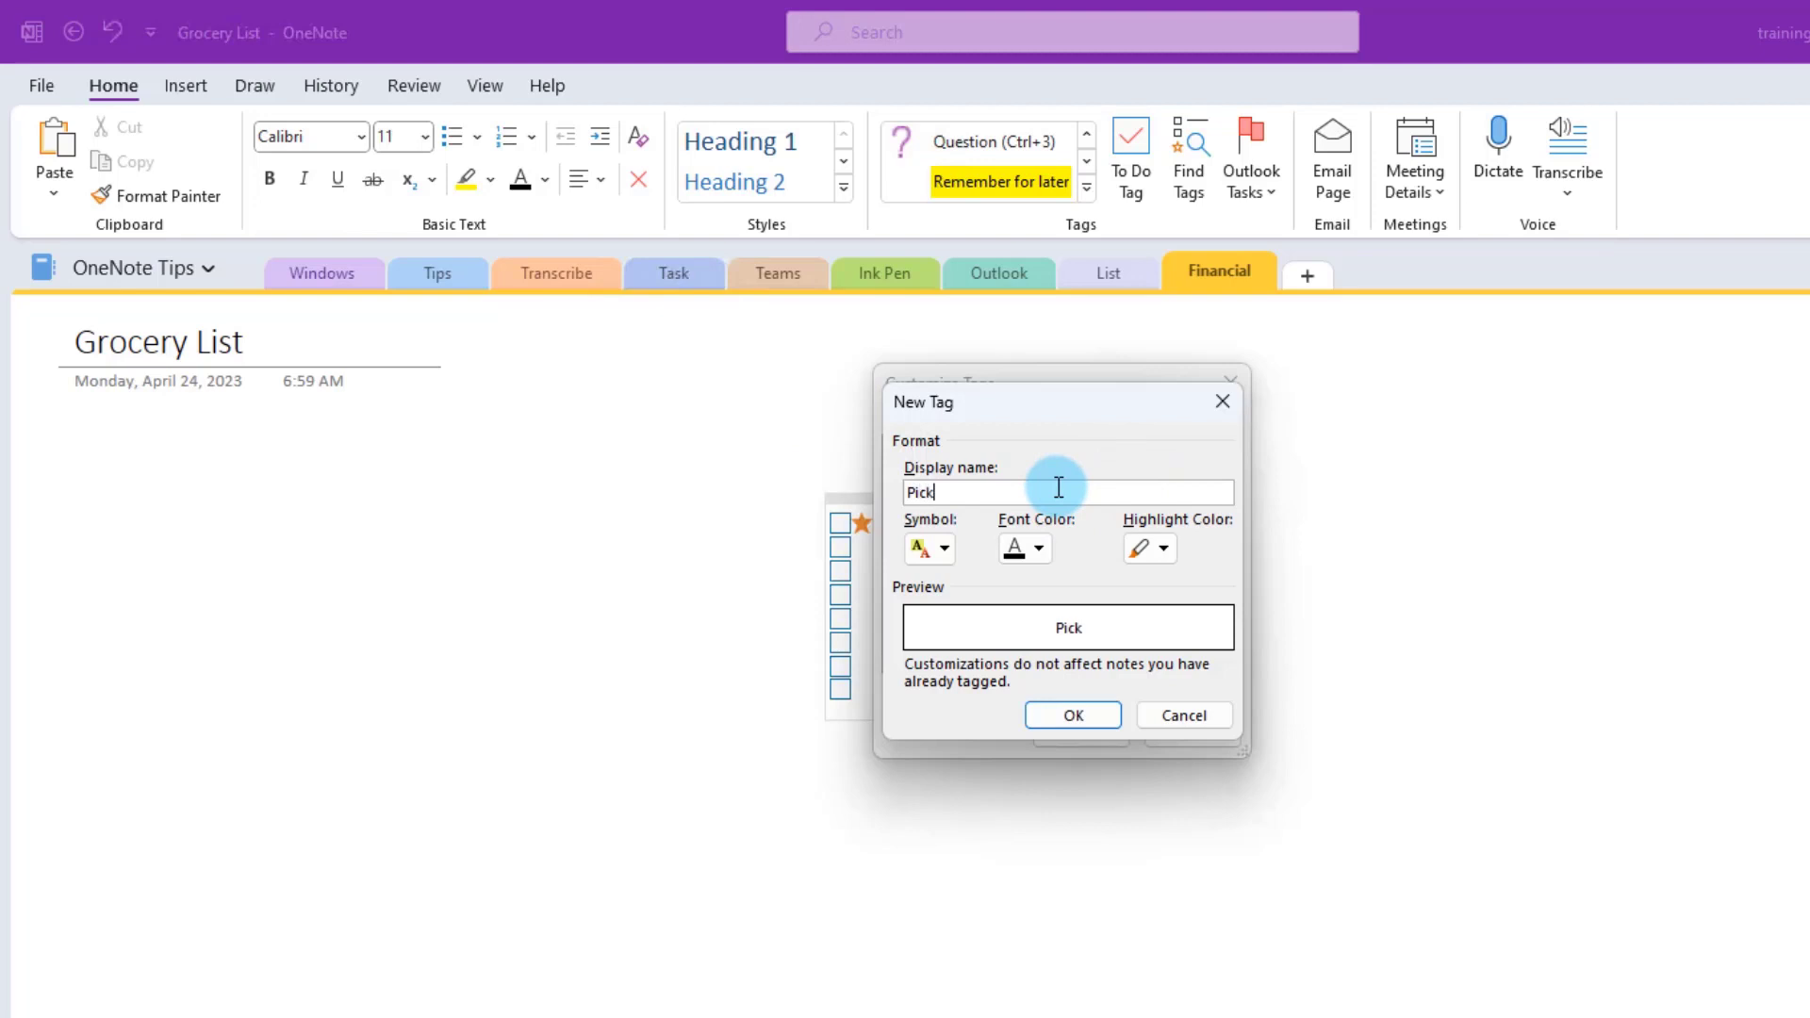
type("Pickup First")
left_click(940, 549)
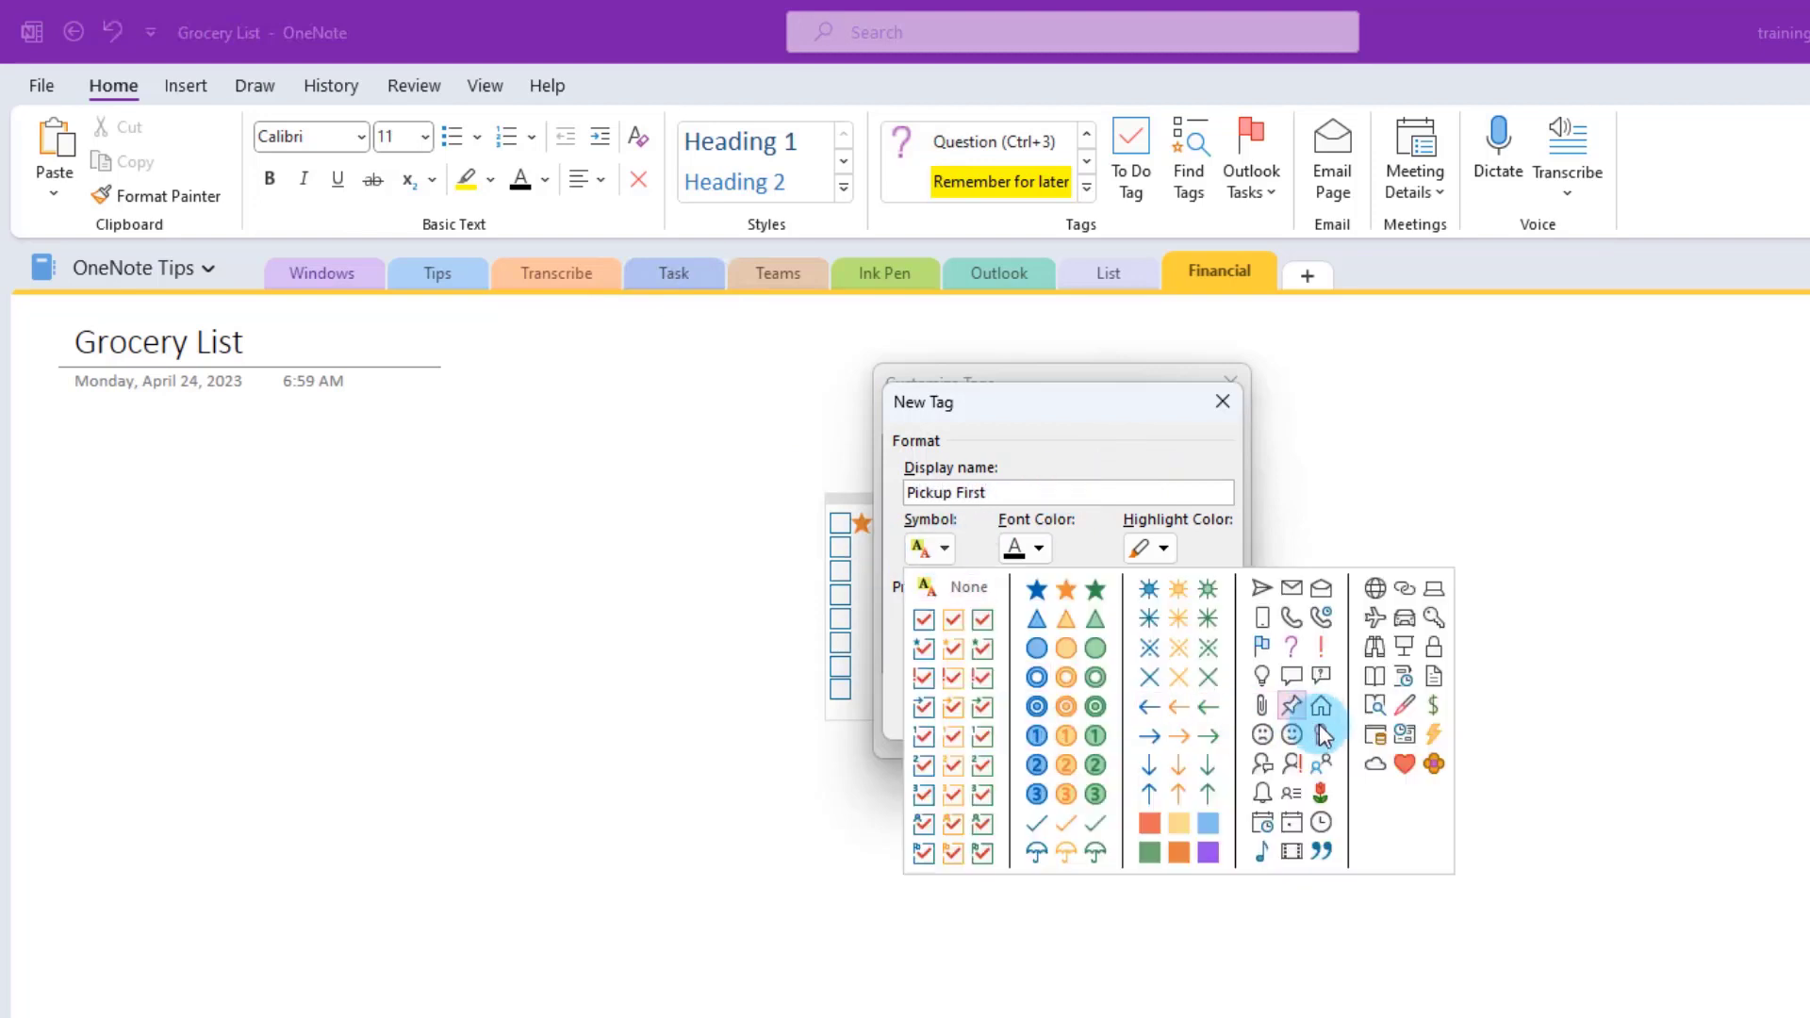
left_click(1043, 728)
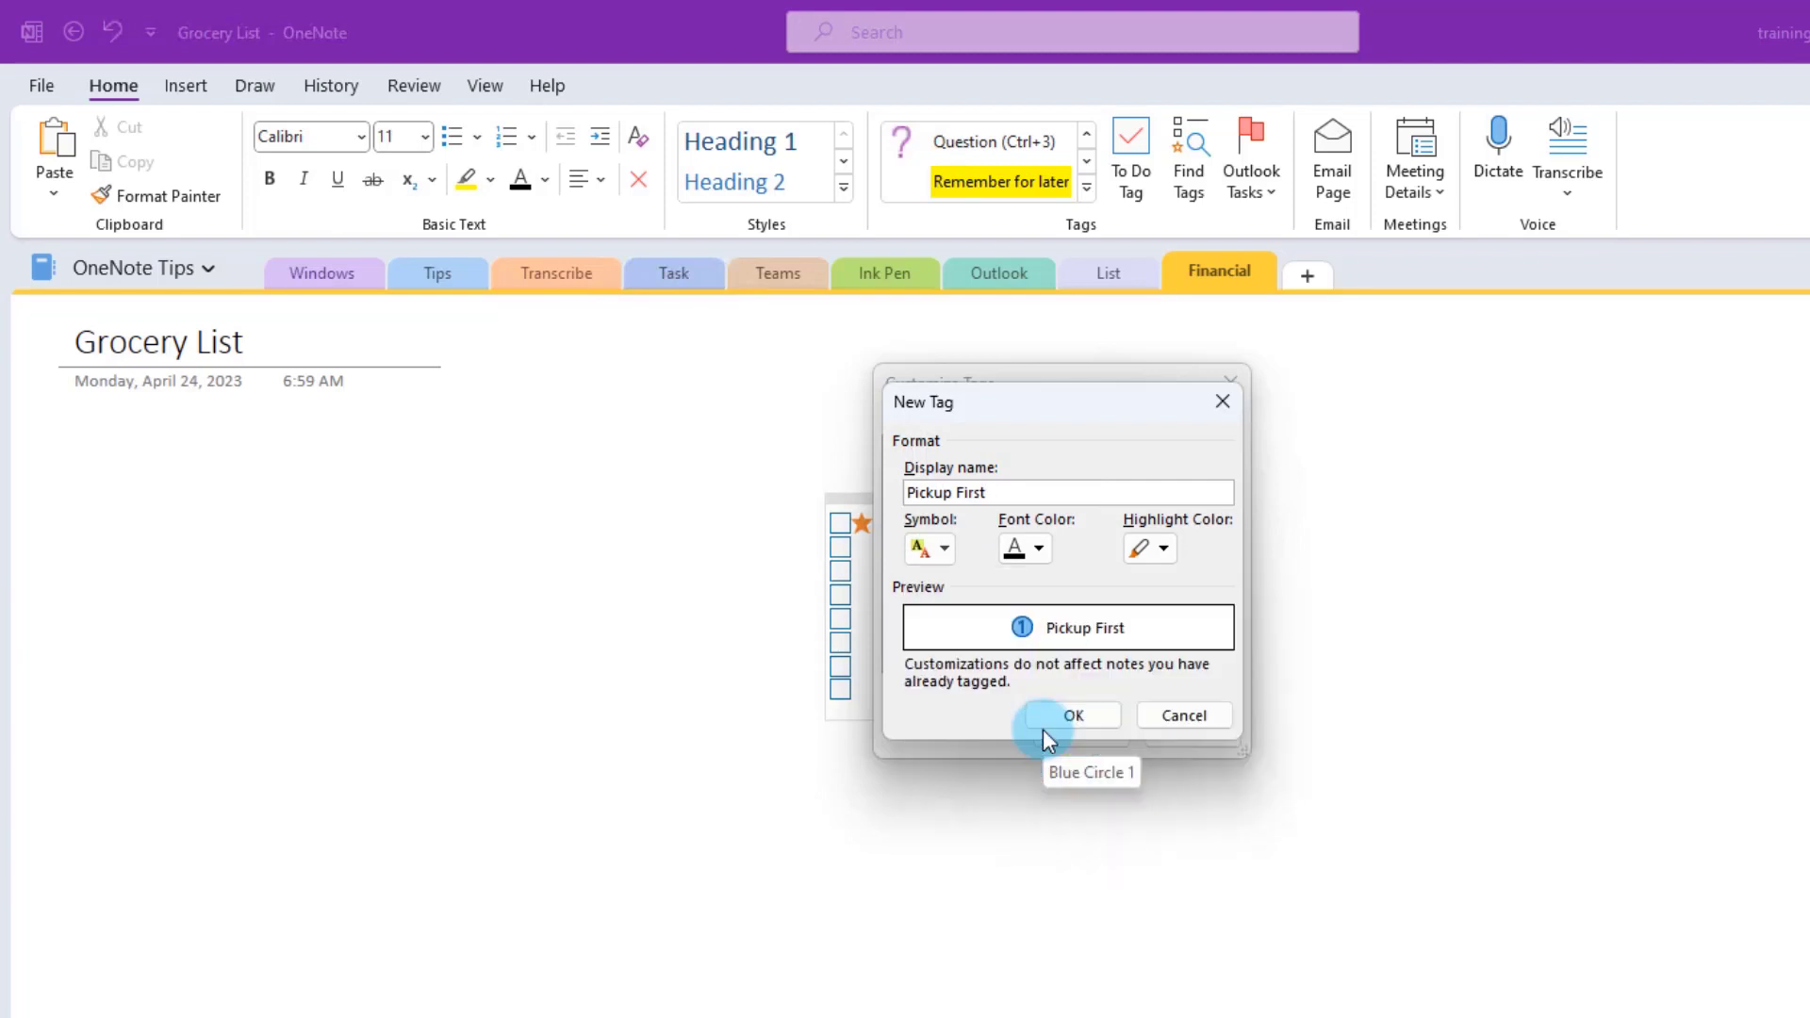
left_click(1041, 549)
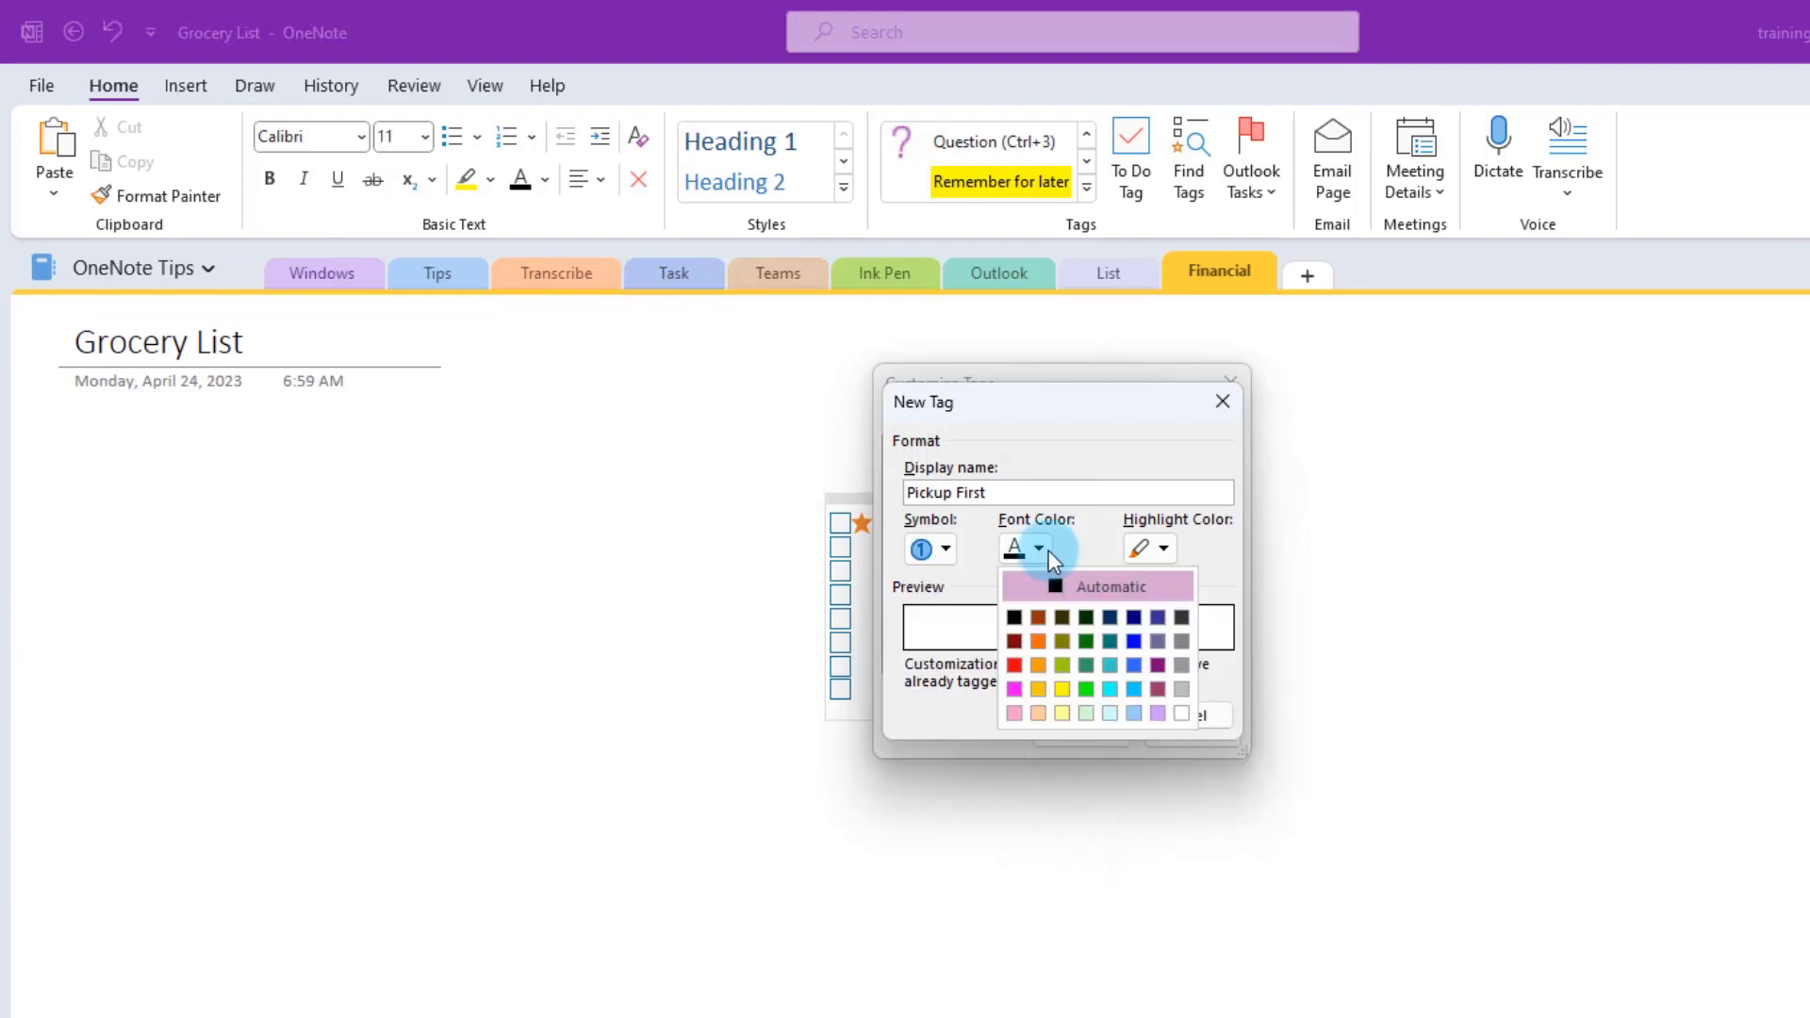
left_click(1013, 690)
left_click(1167, 547)
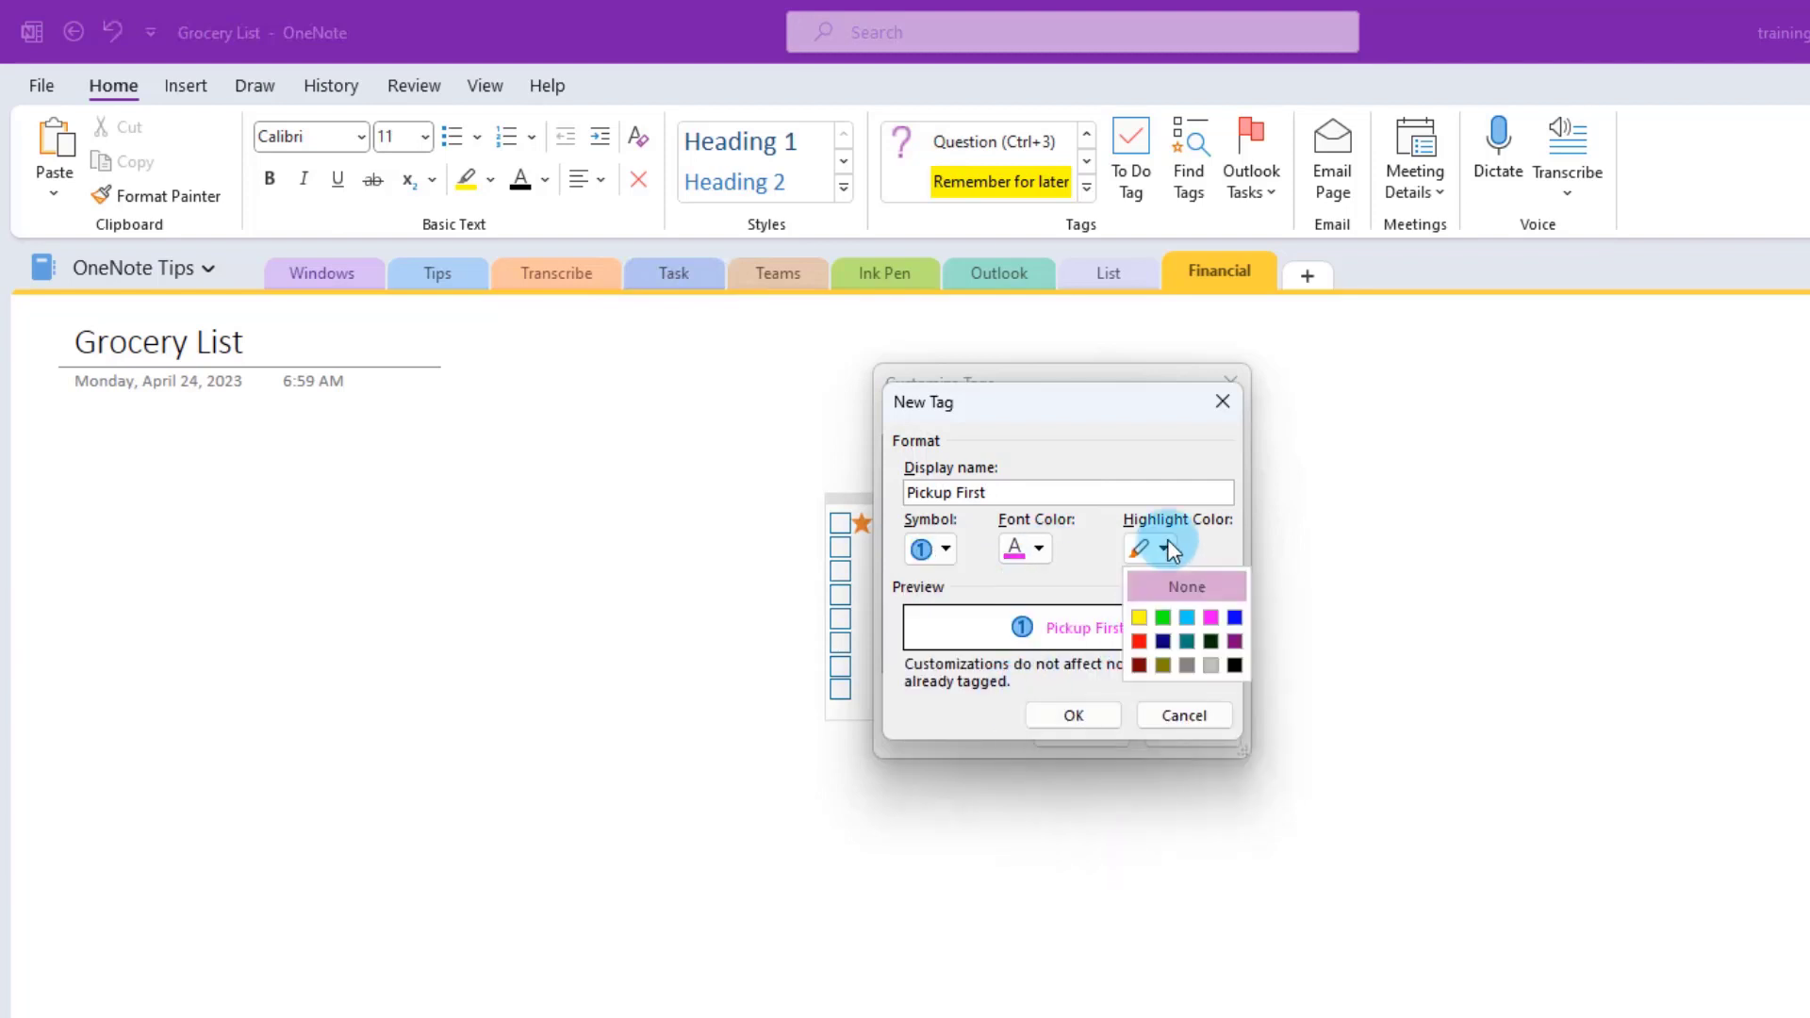
left_click(1187, 617)
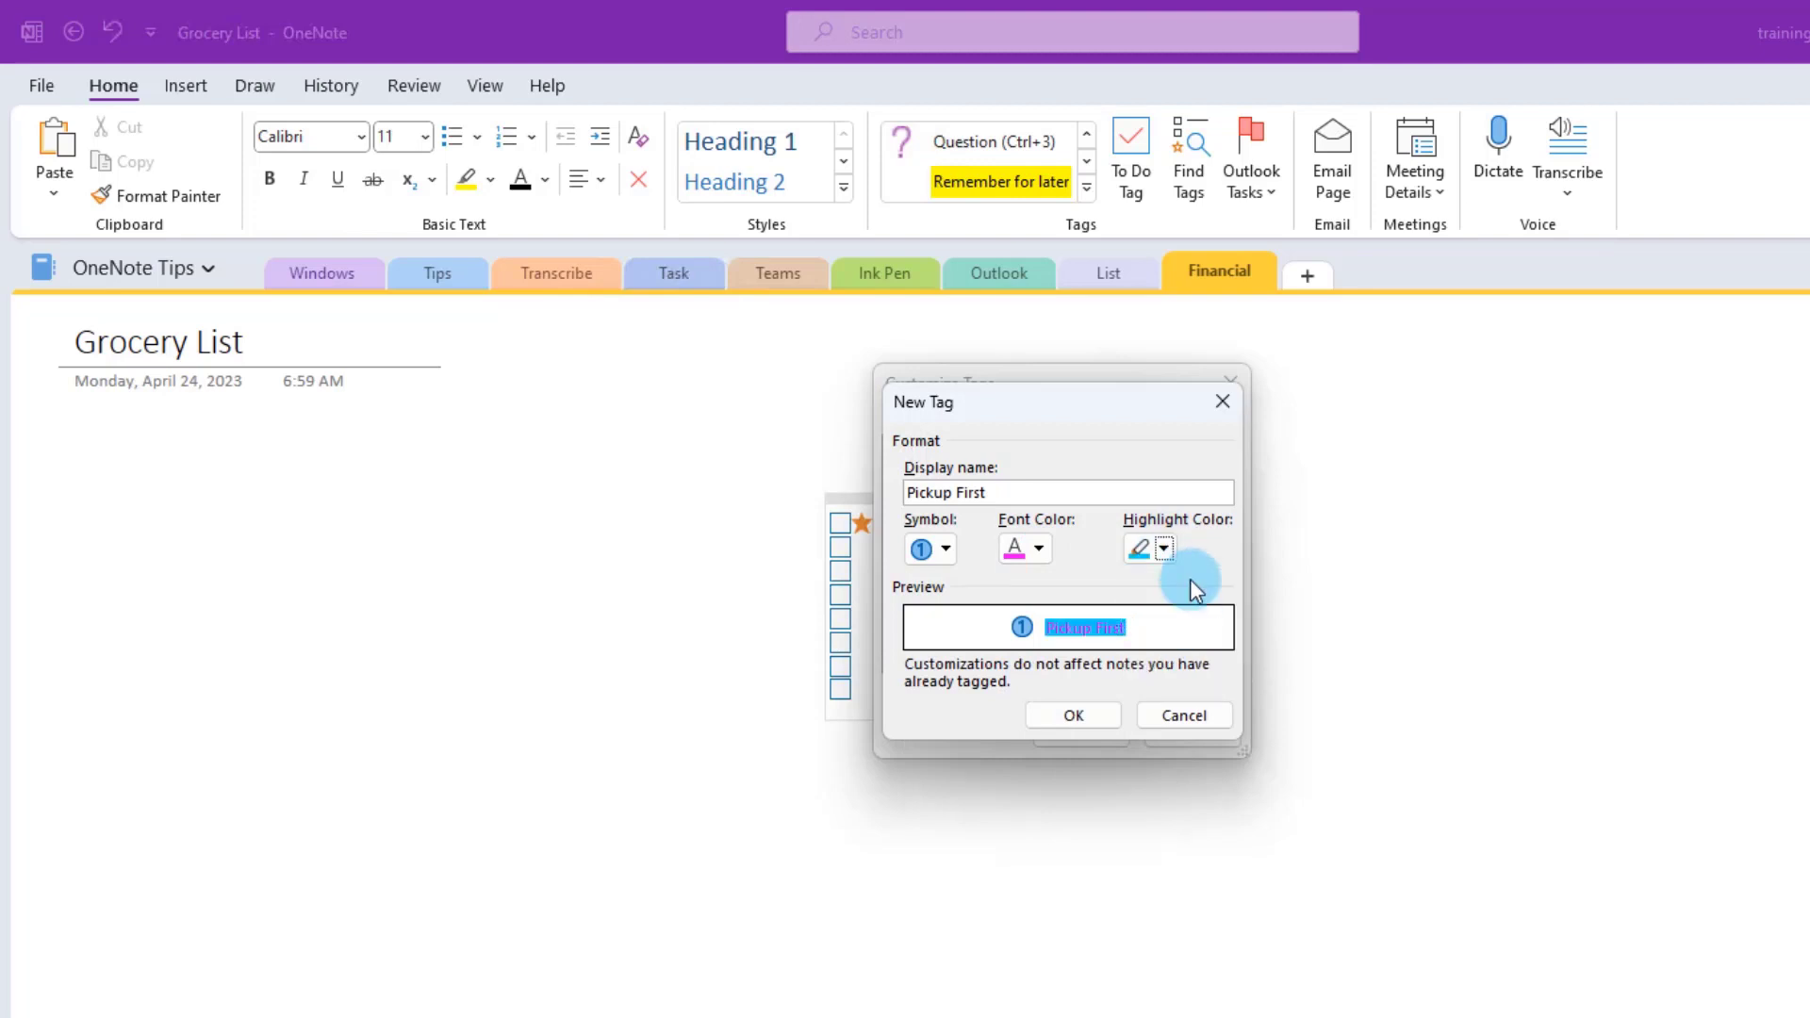
left_click(1074, 715)
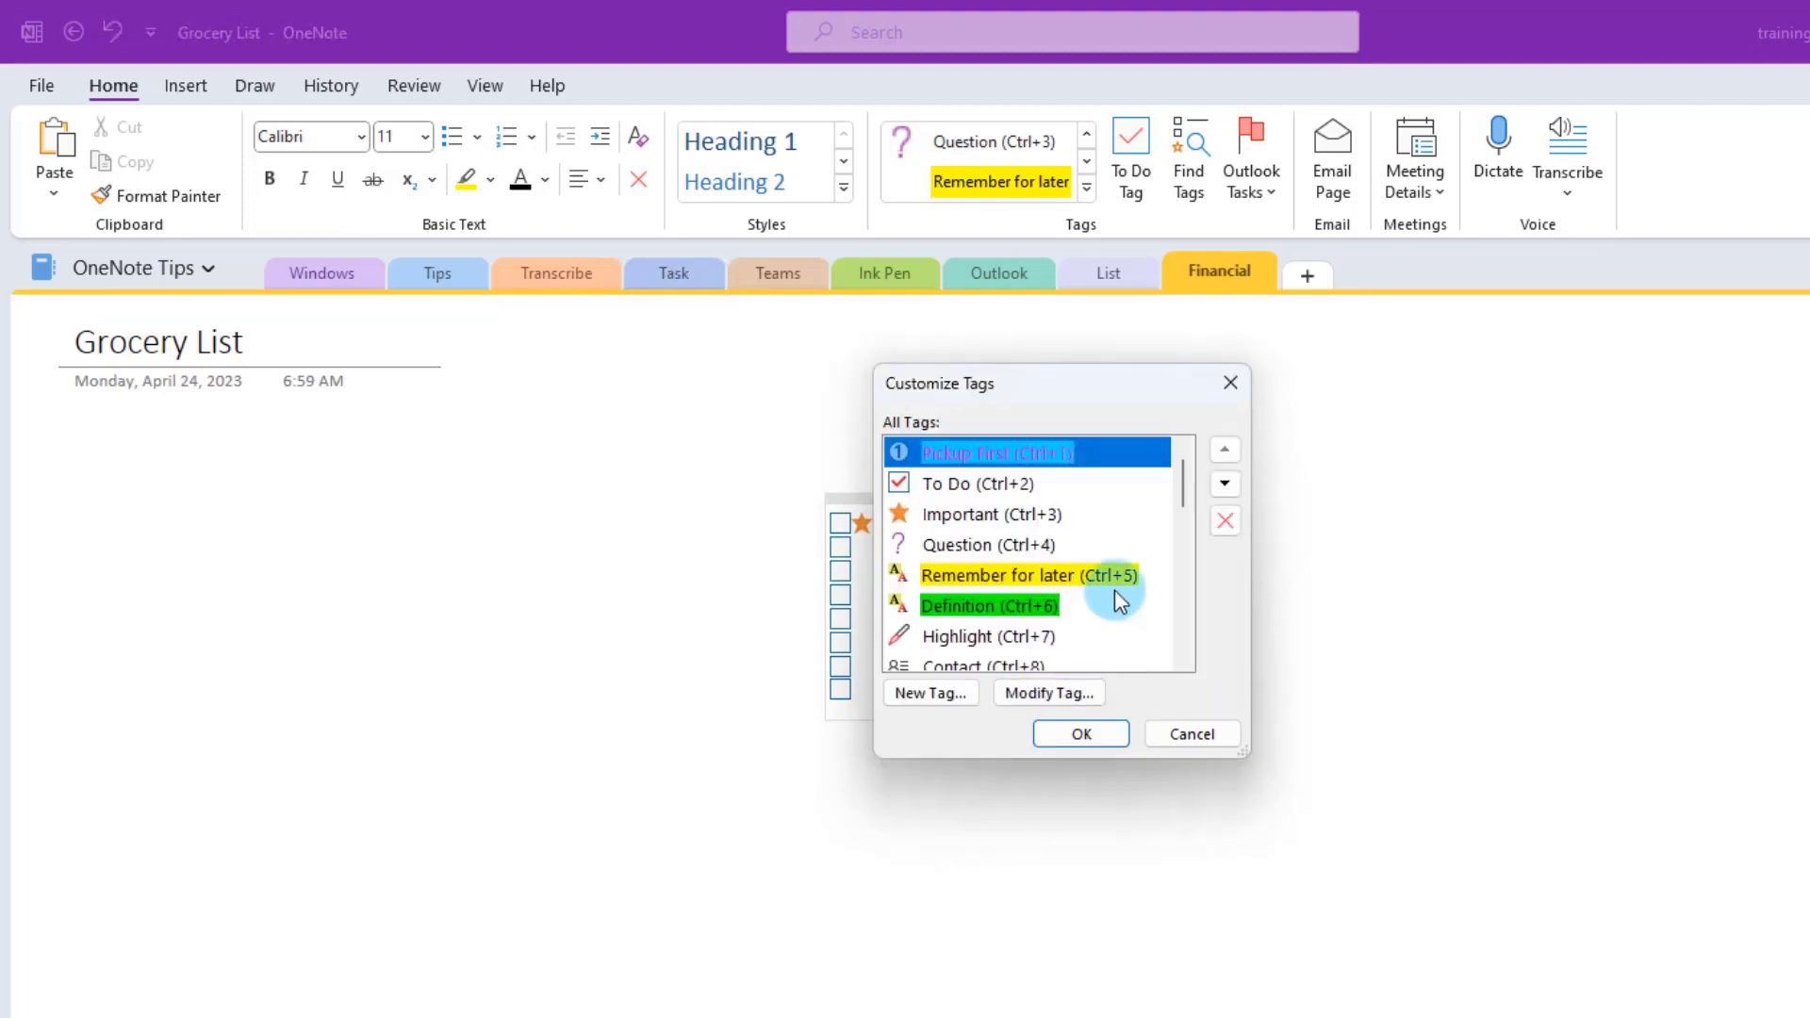
left_click(1084, 732)
- Tag Bread with Pickup First, tick off Milk, and go to the List section
left_click(1088, 187)
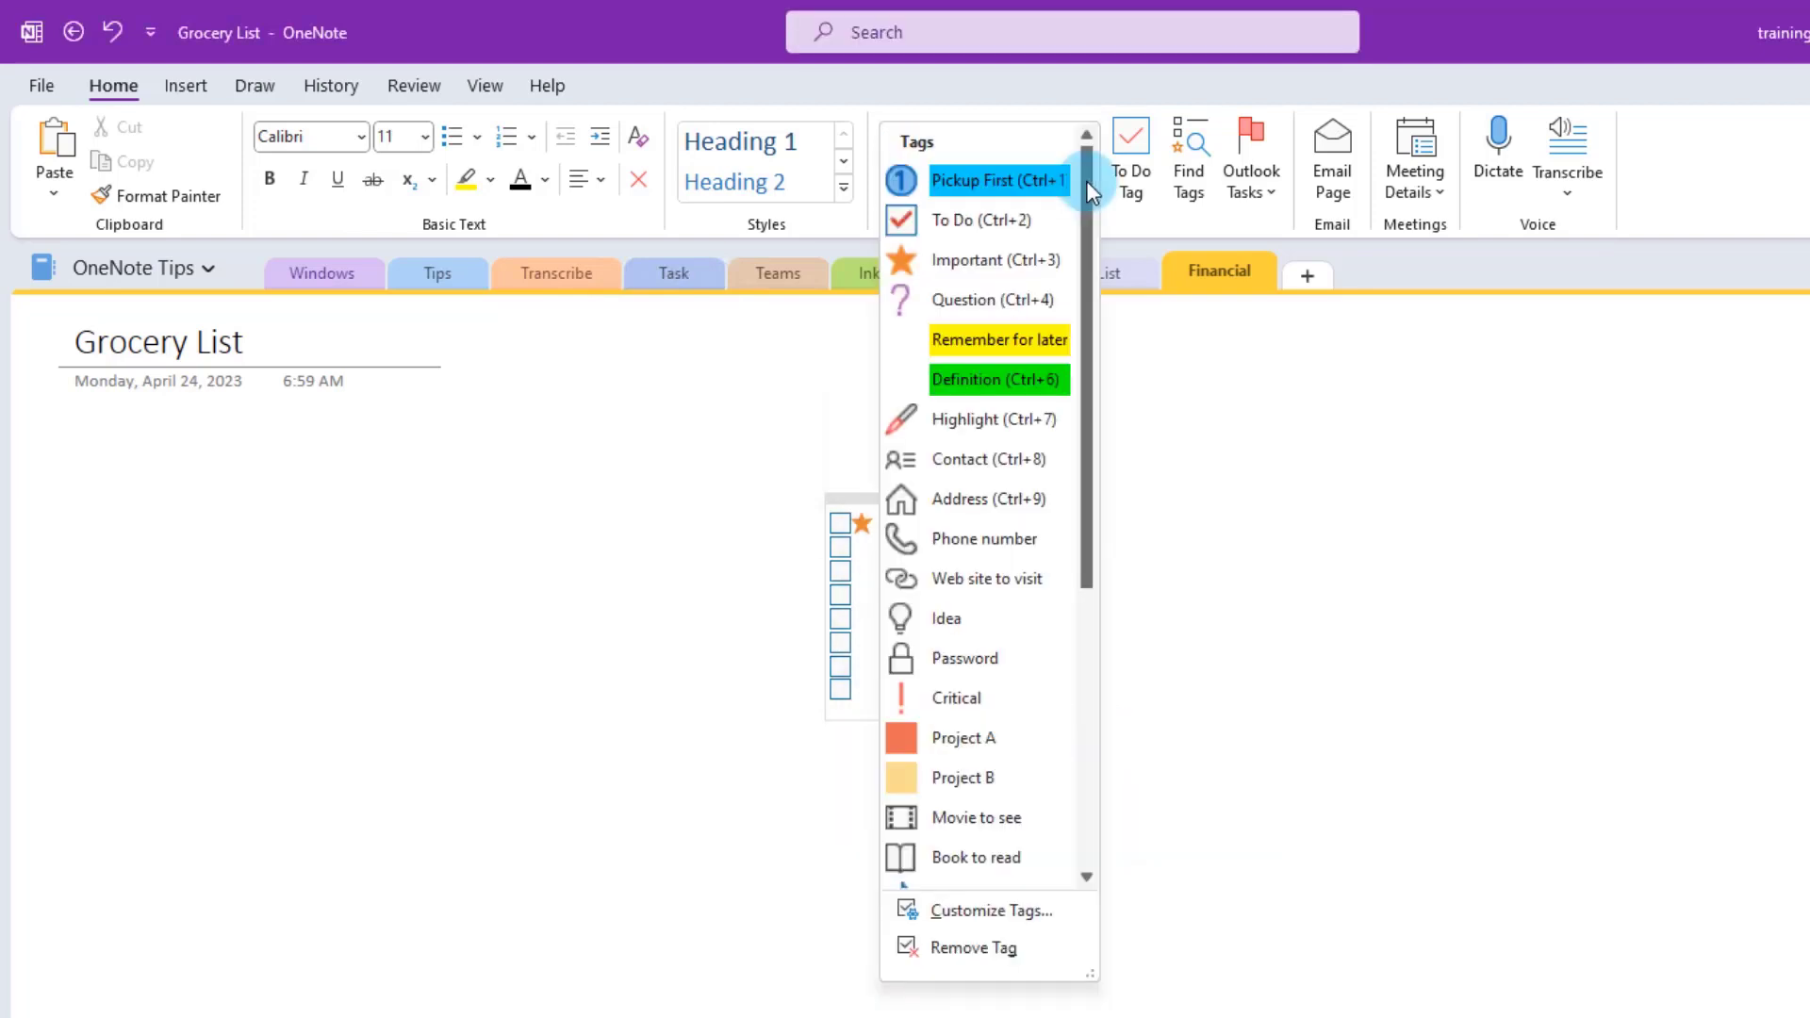
left_click(979, 178)
left_click(882, 594)
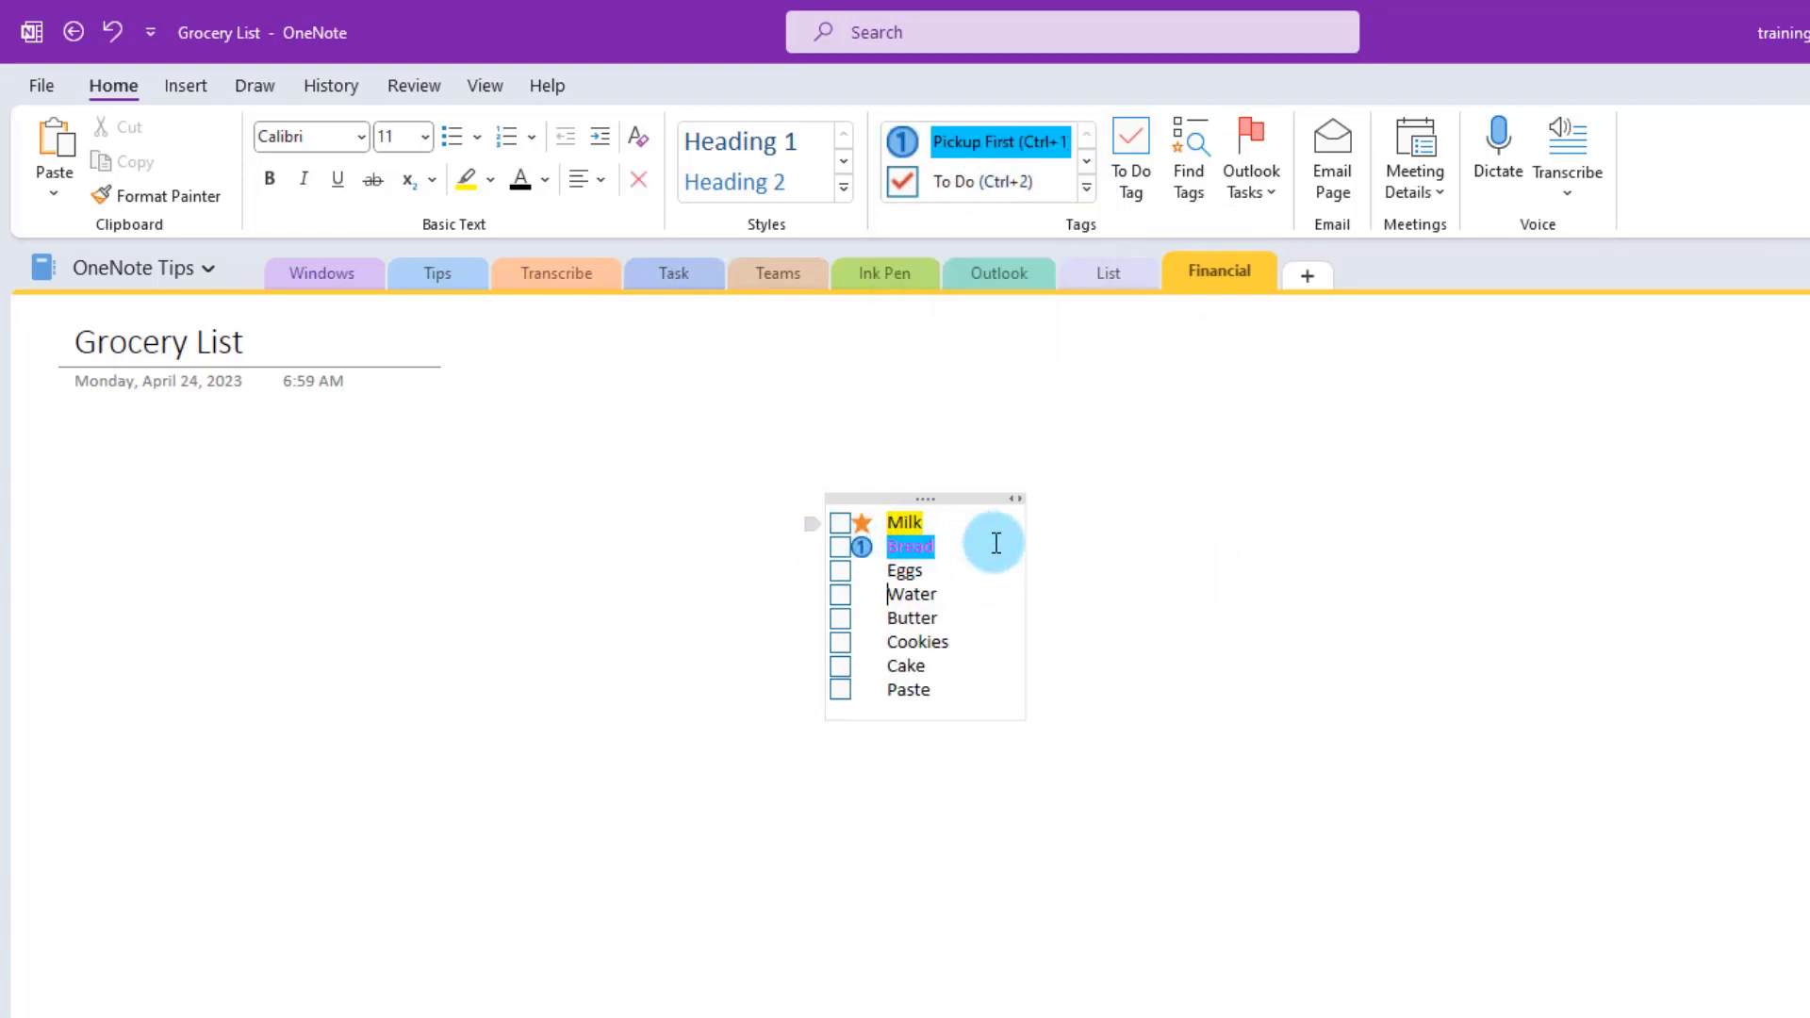
left_click(840, 523)
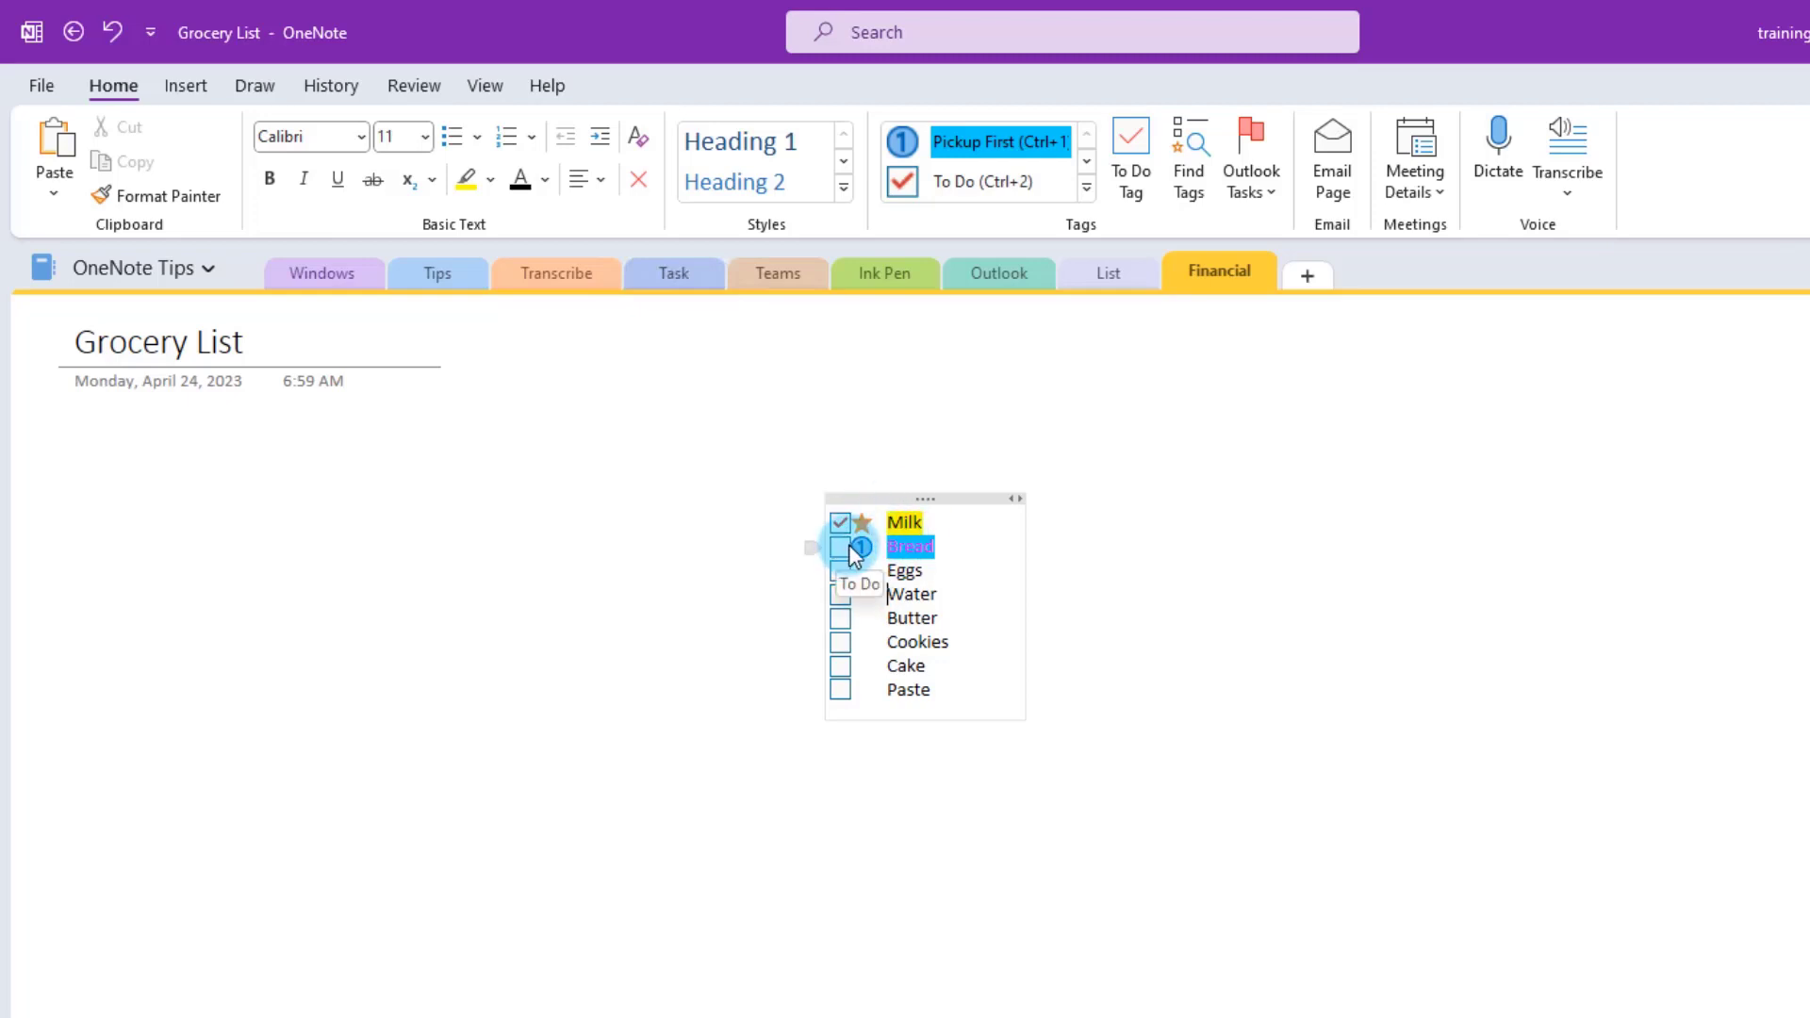
left_click(1109, 272)
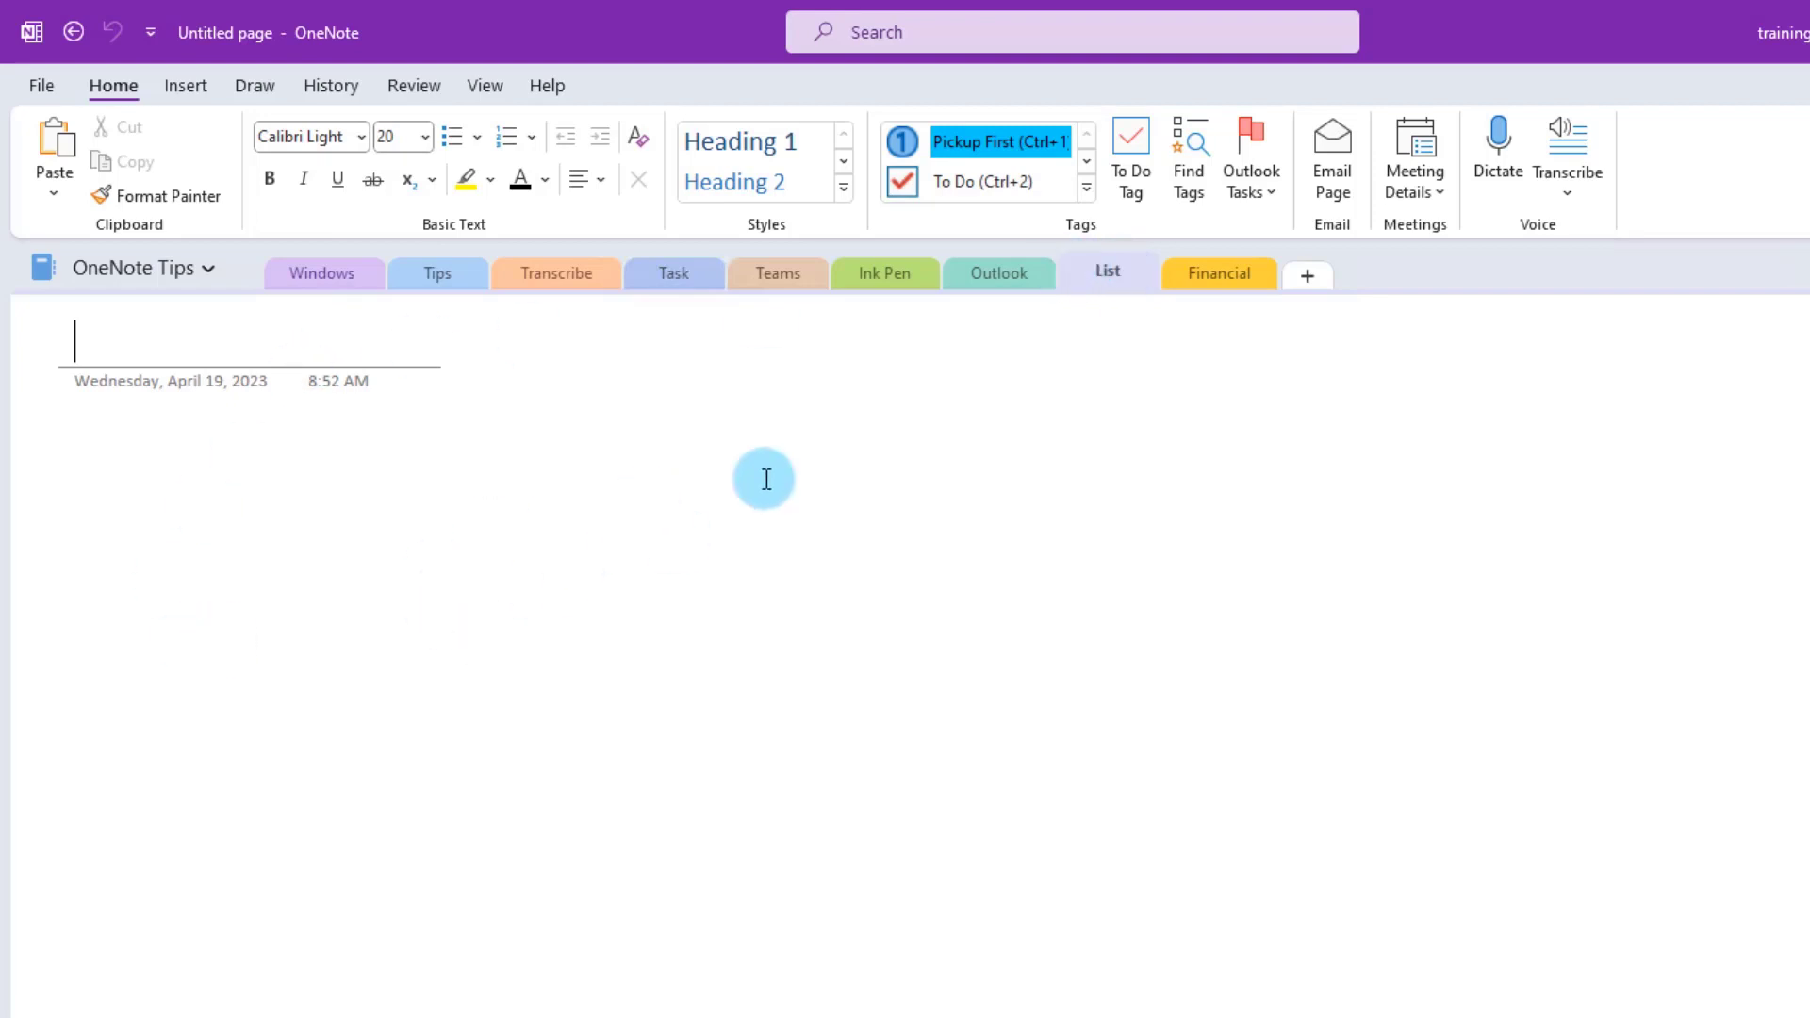
- Rename the List section to Picture
right_click(1109, 273)
left_click(1184, 291)
type("Picture")
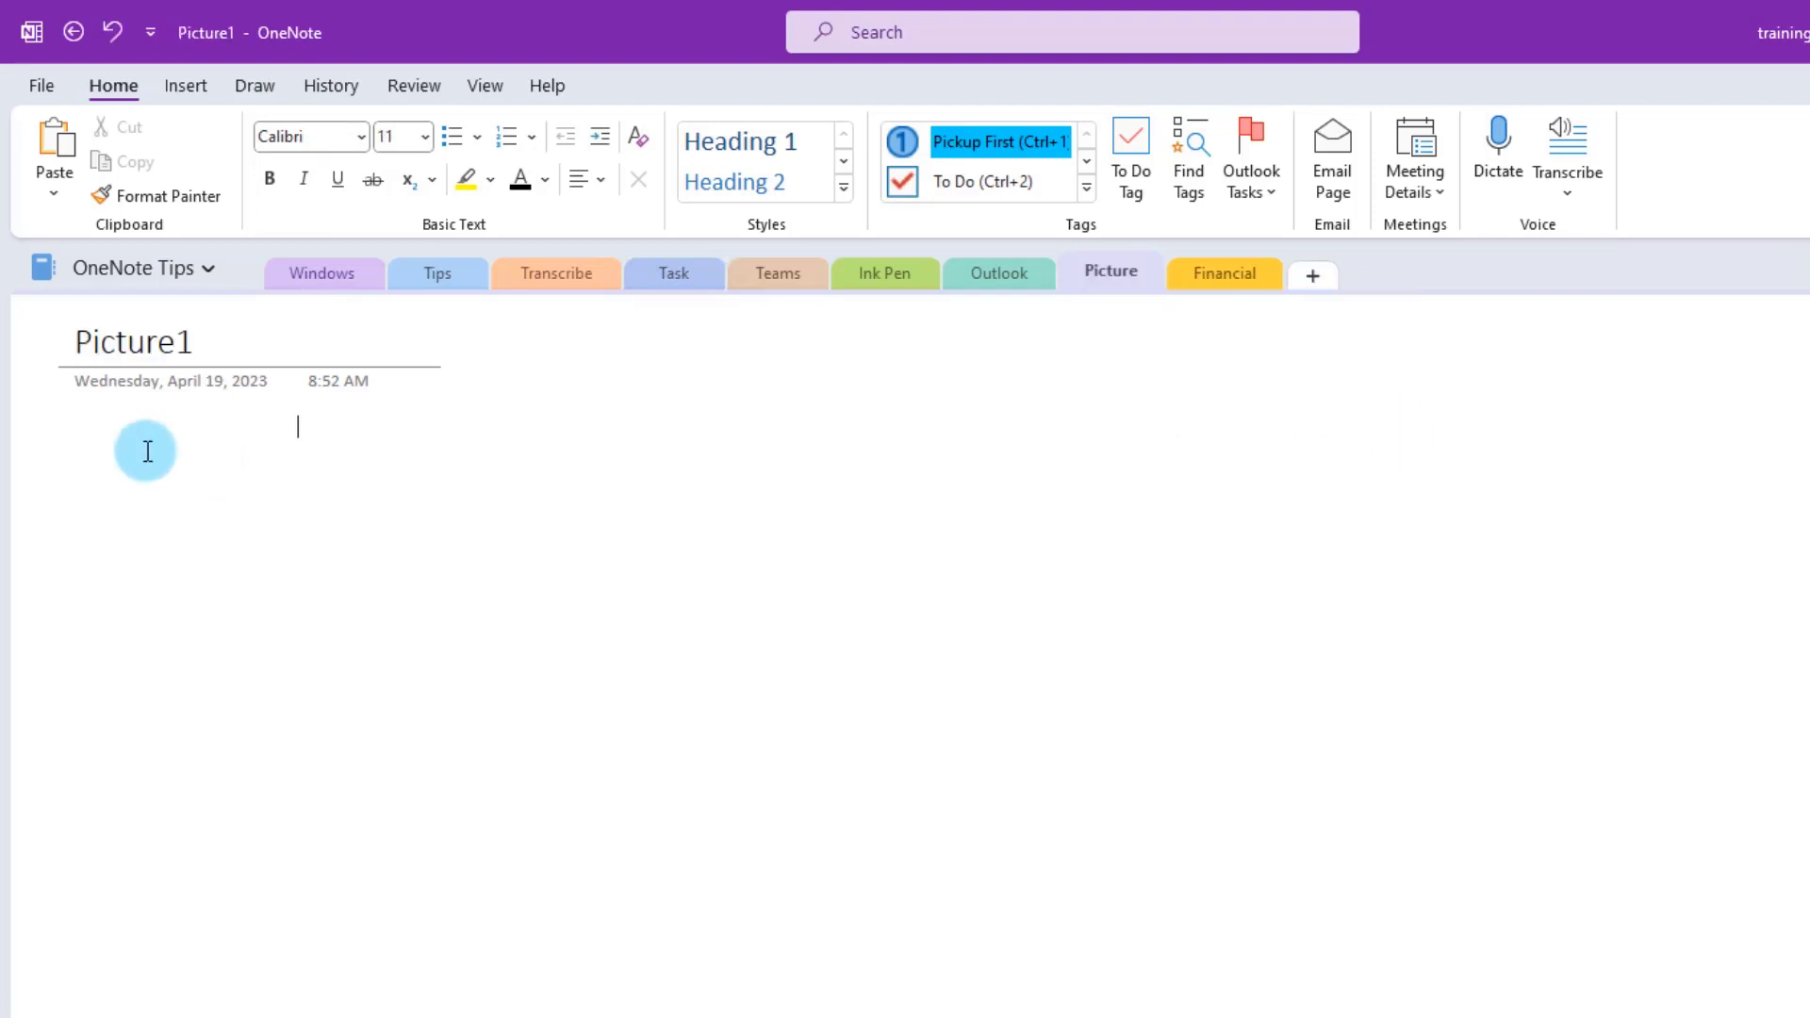
left_click(138, 435)
- Insert the bird photo from file onto the Picture1 page and resize it
left_click(100, 440)
left_click(185, 86)
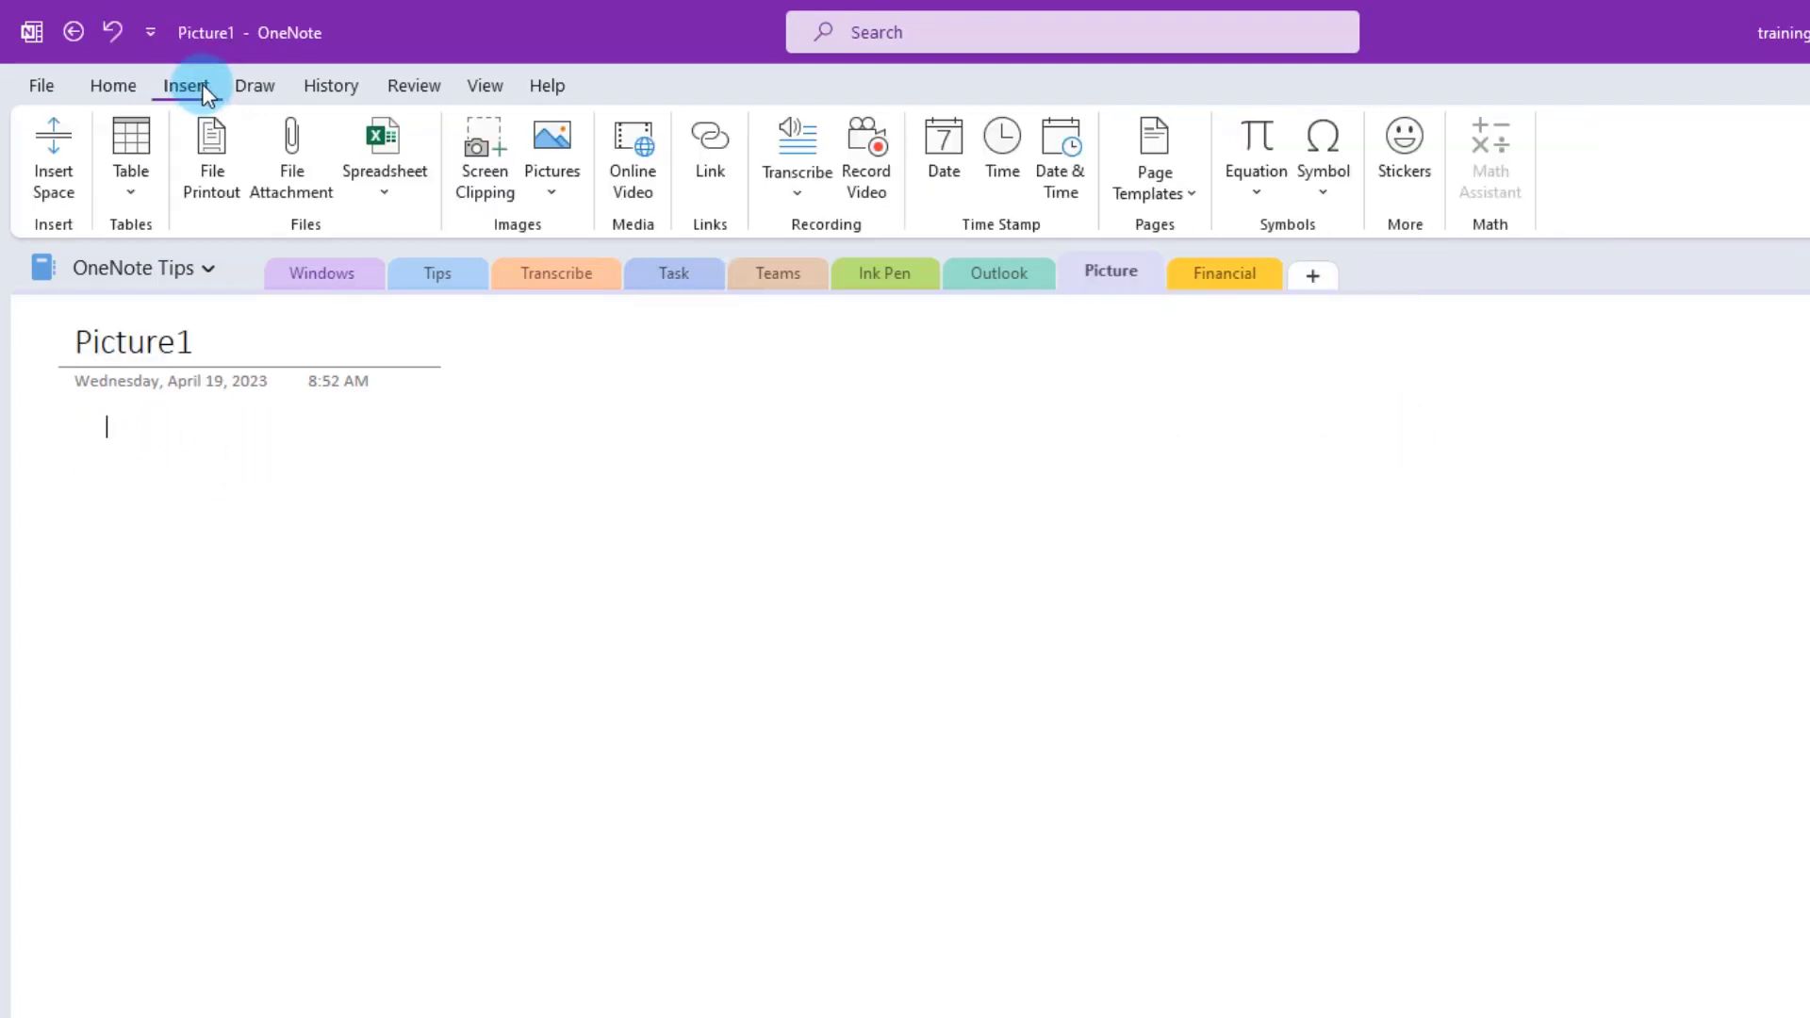
left_click(546, 183)
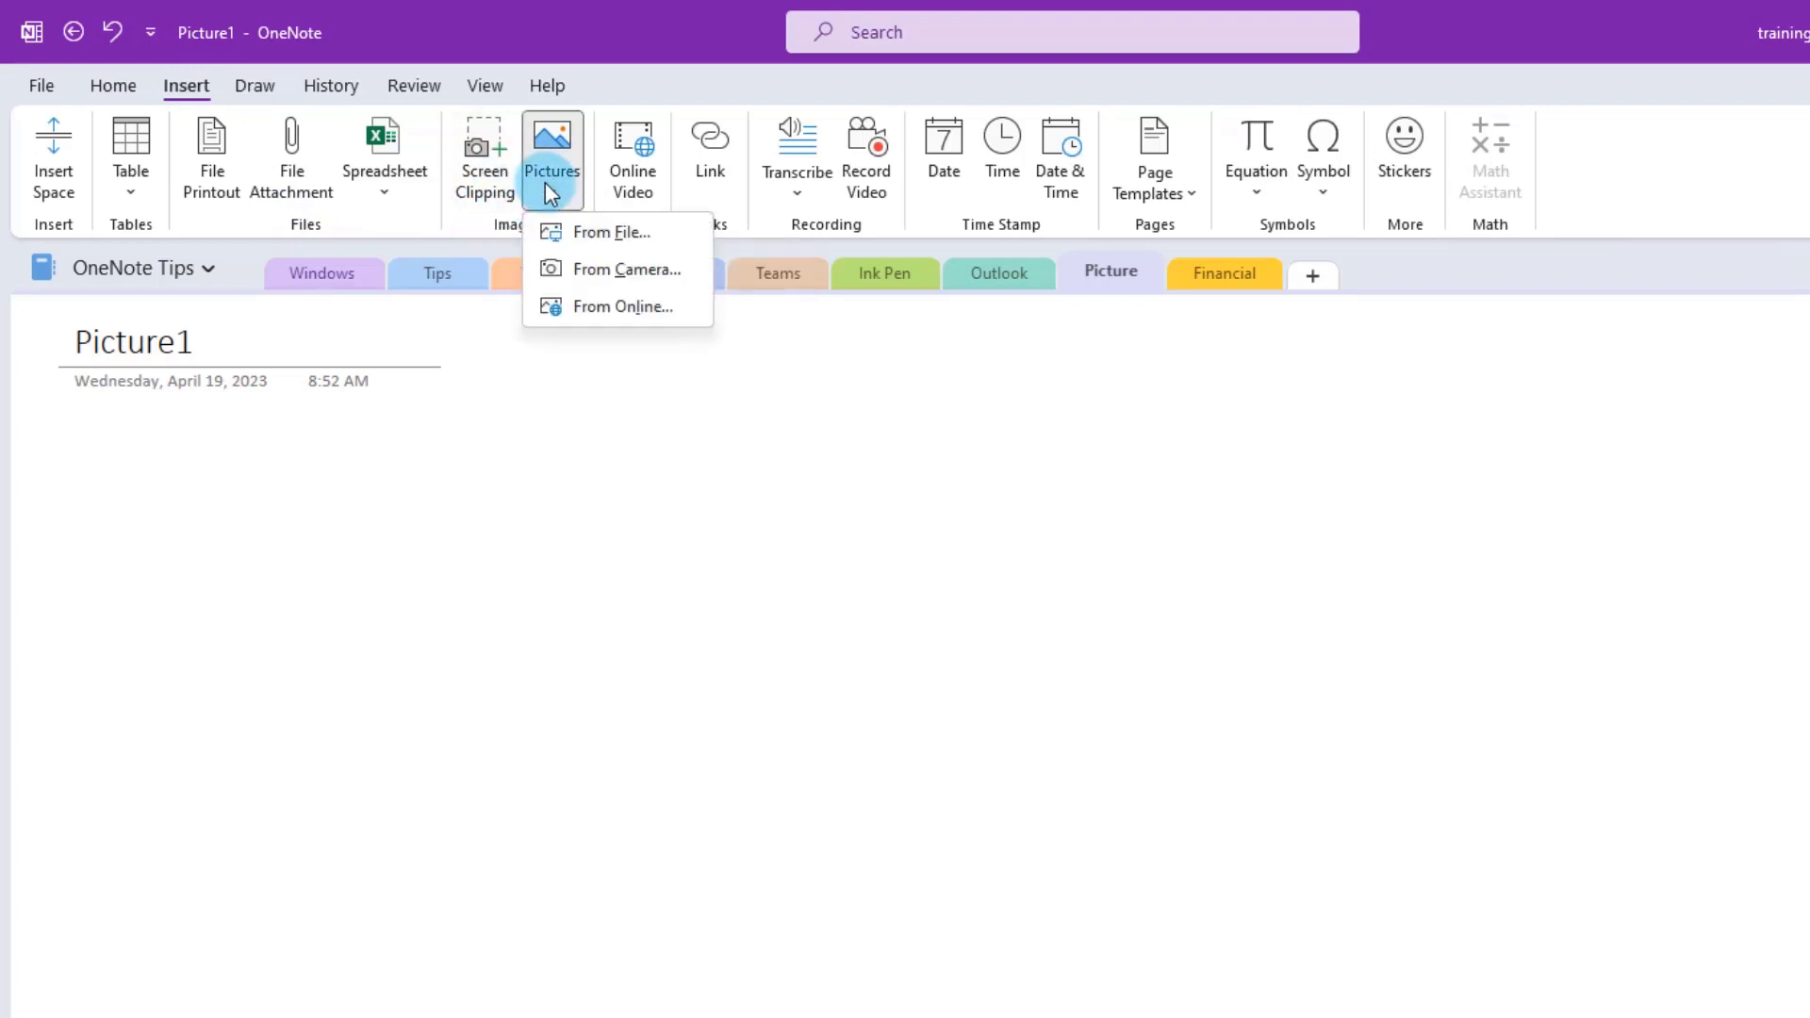
left_click(630, 238)
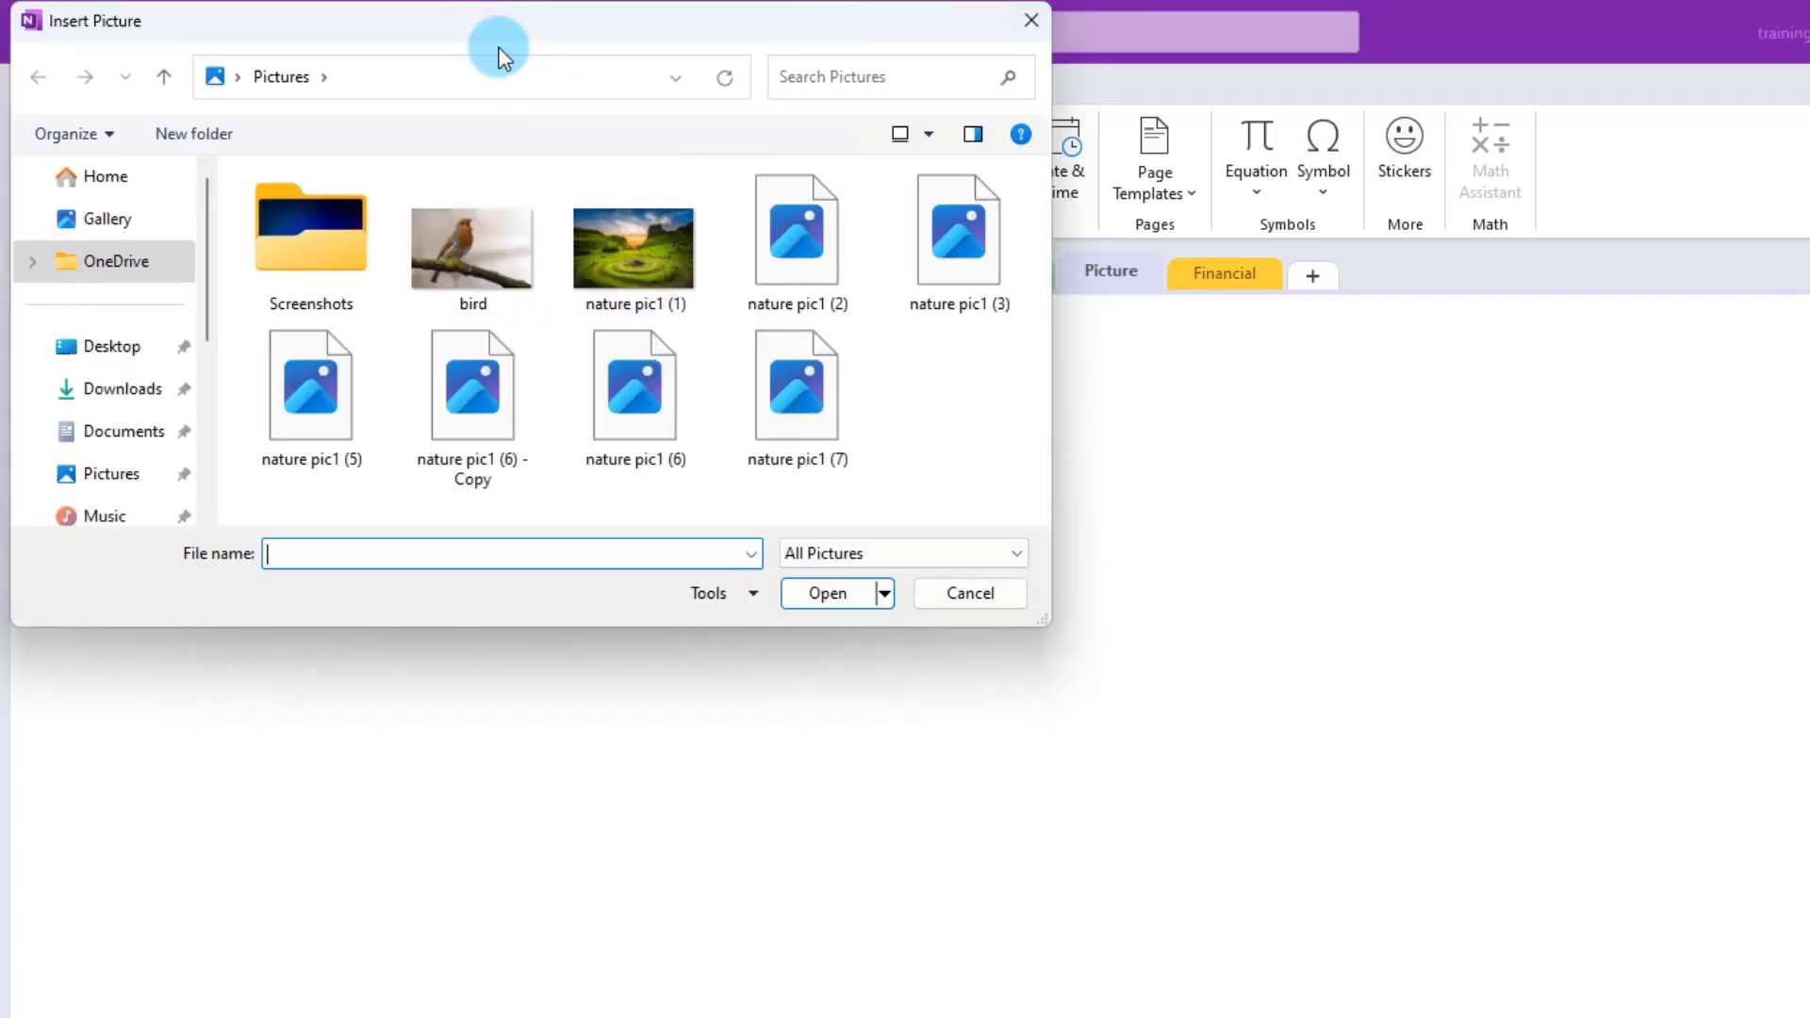
left_click_drag(494, 28, 815, 251)
left_click(795, 474)
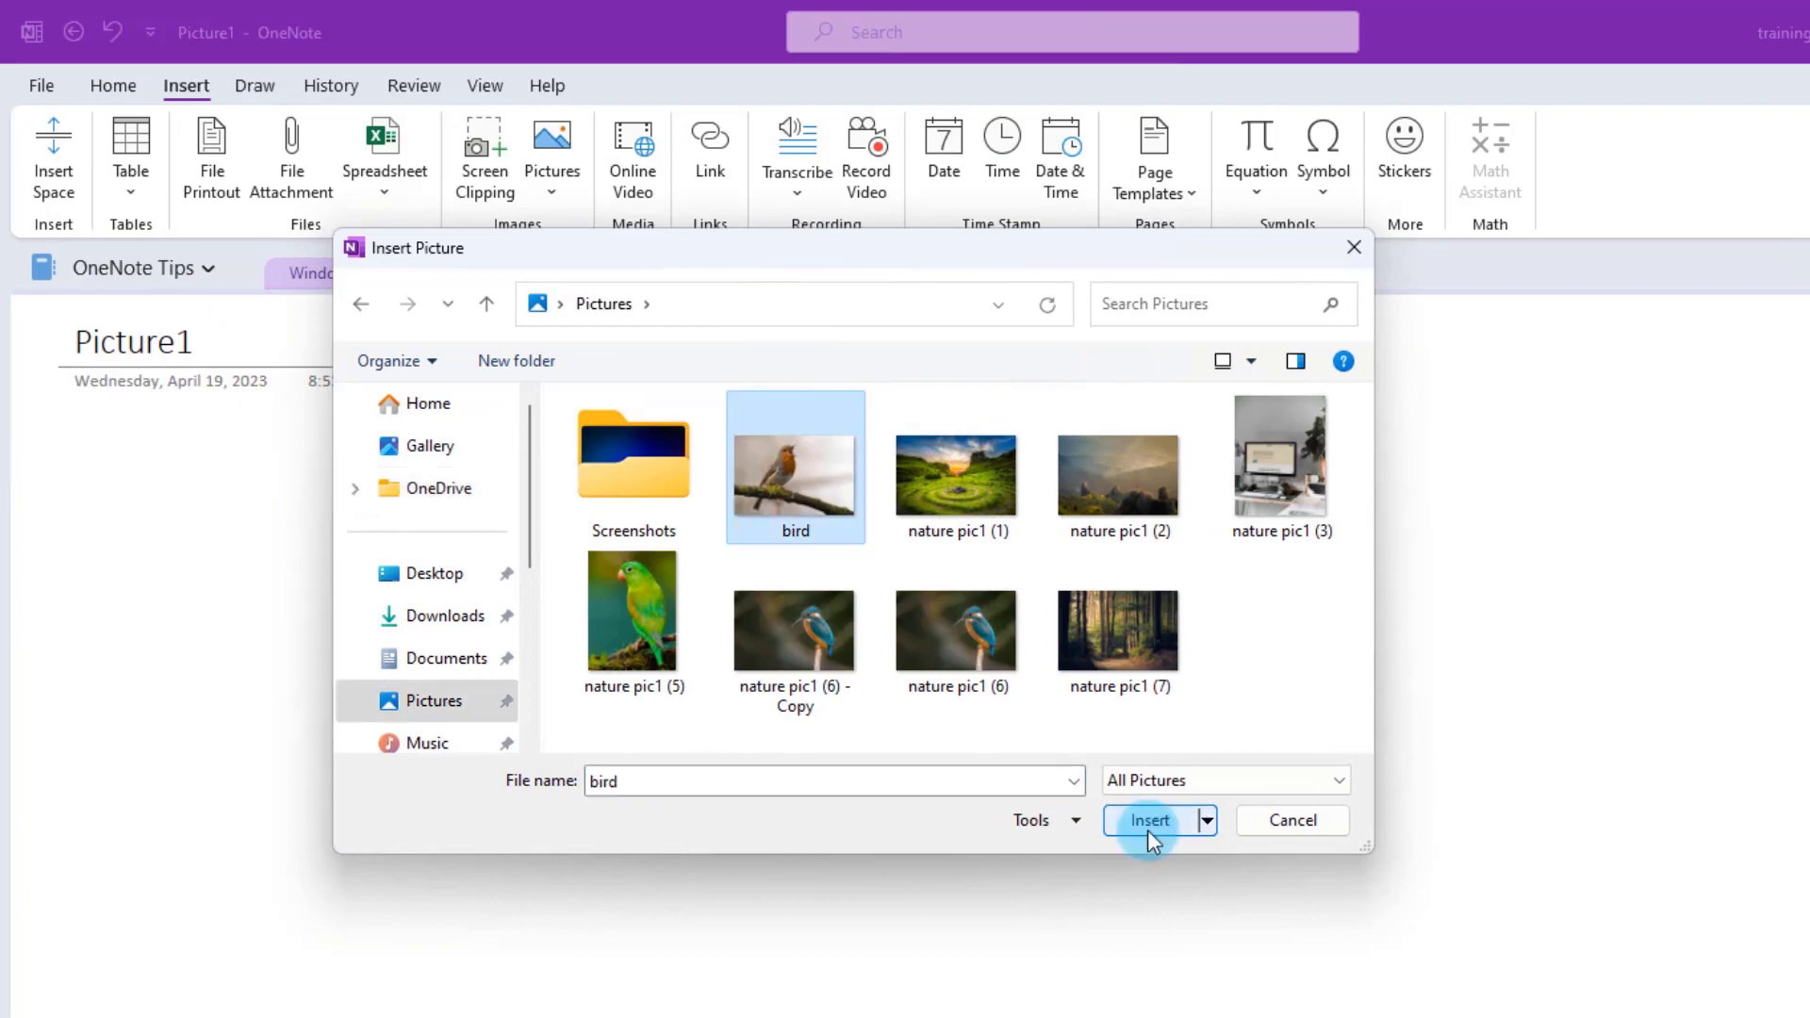
left_click(1149, 820)
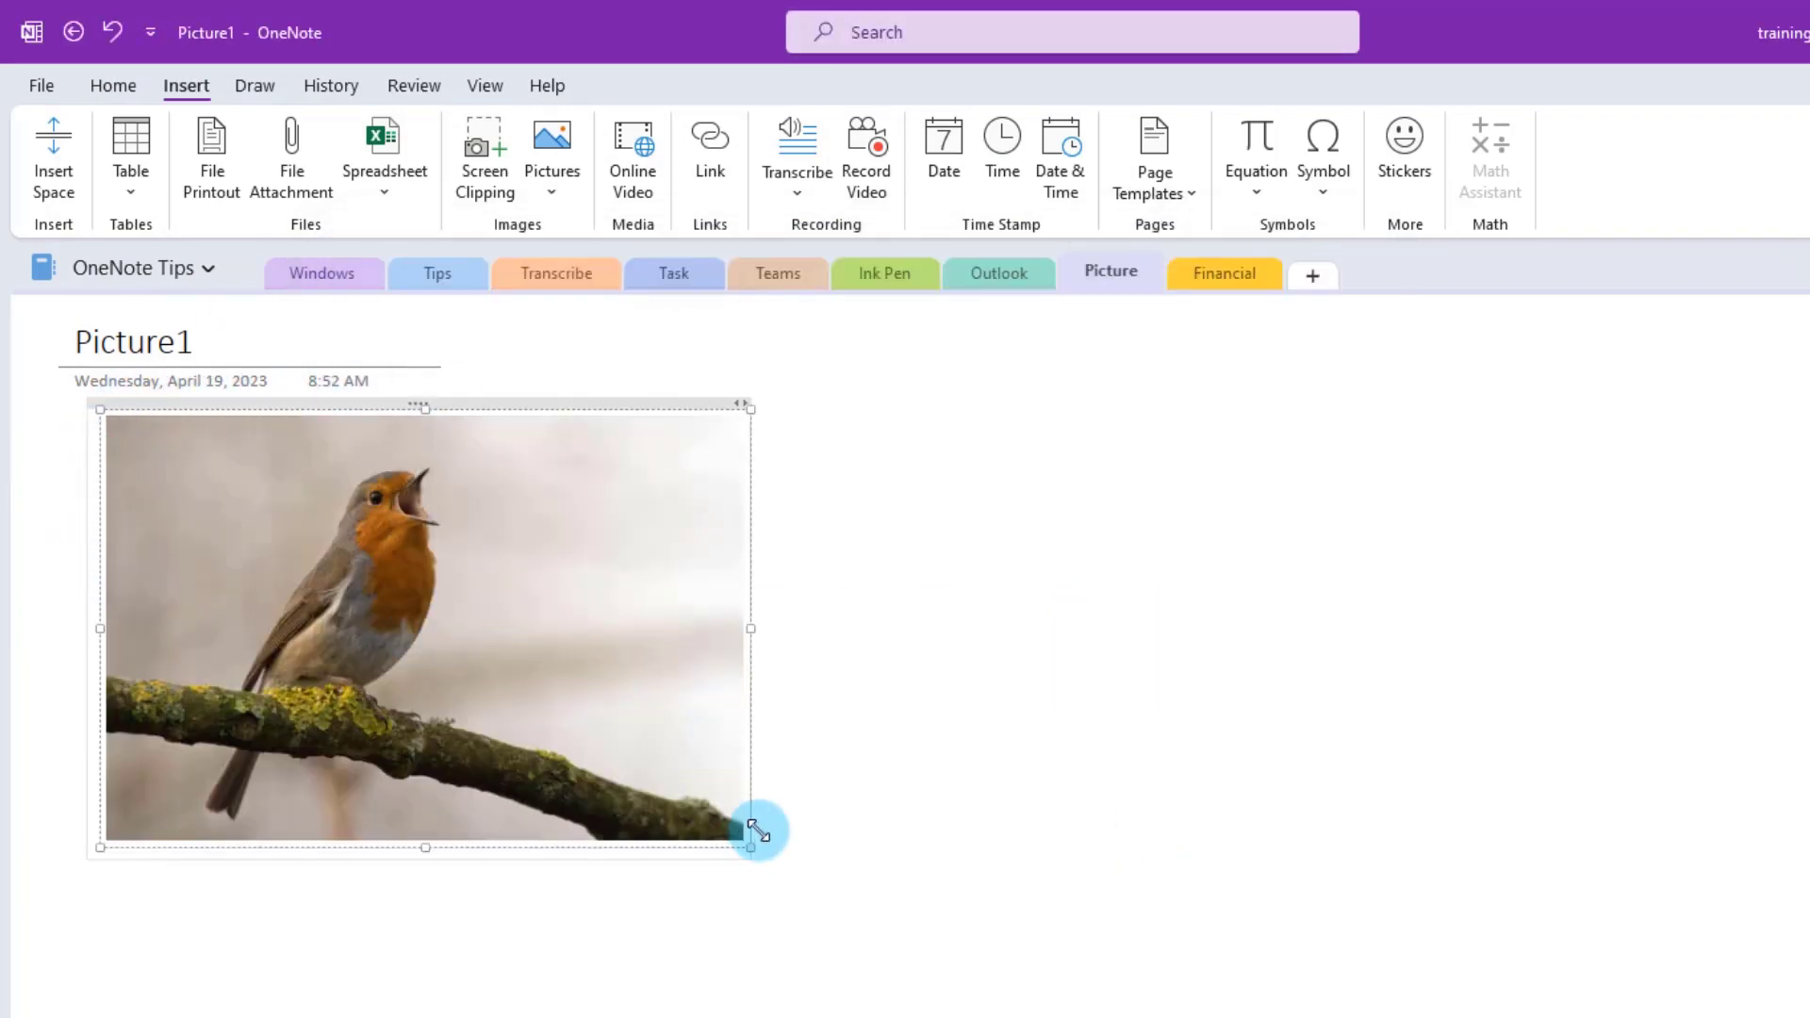
left_click_drag(751, 847, 1041, 991)
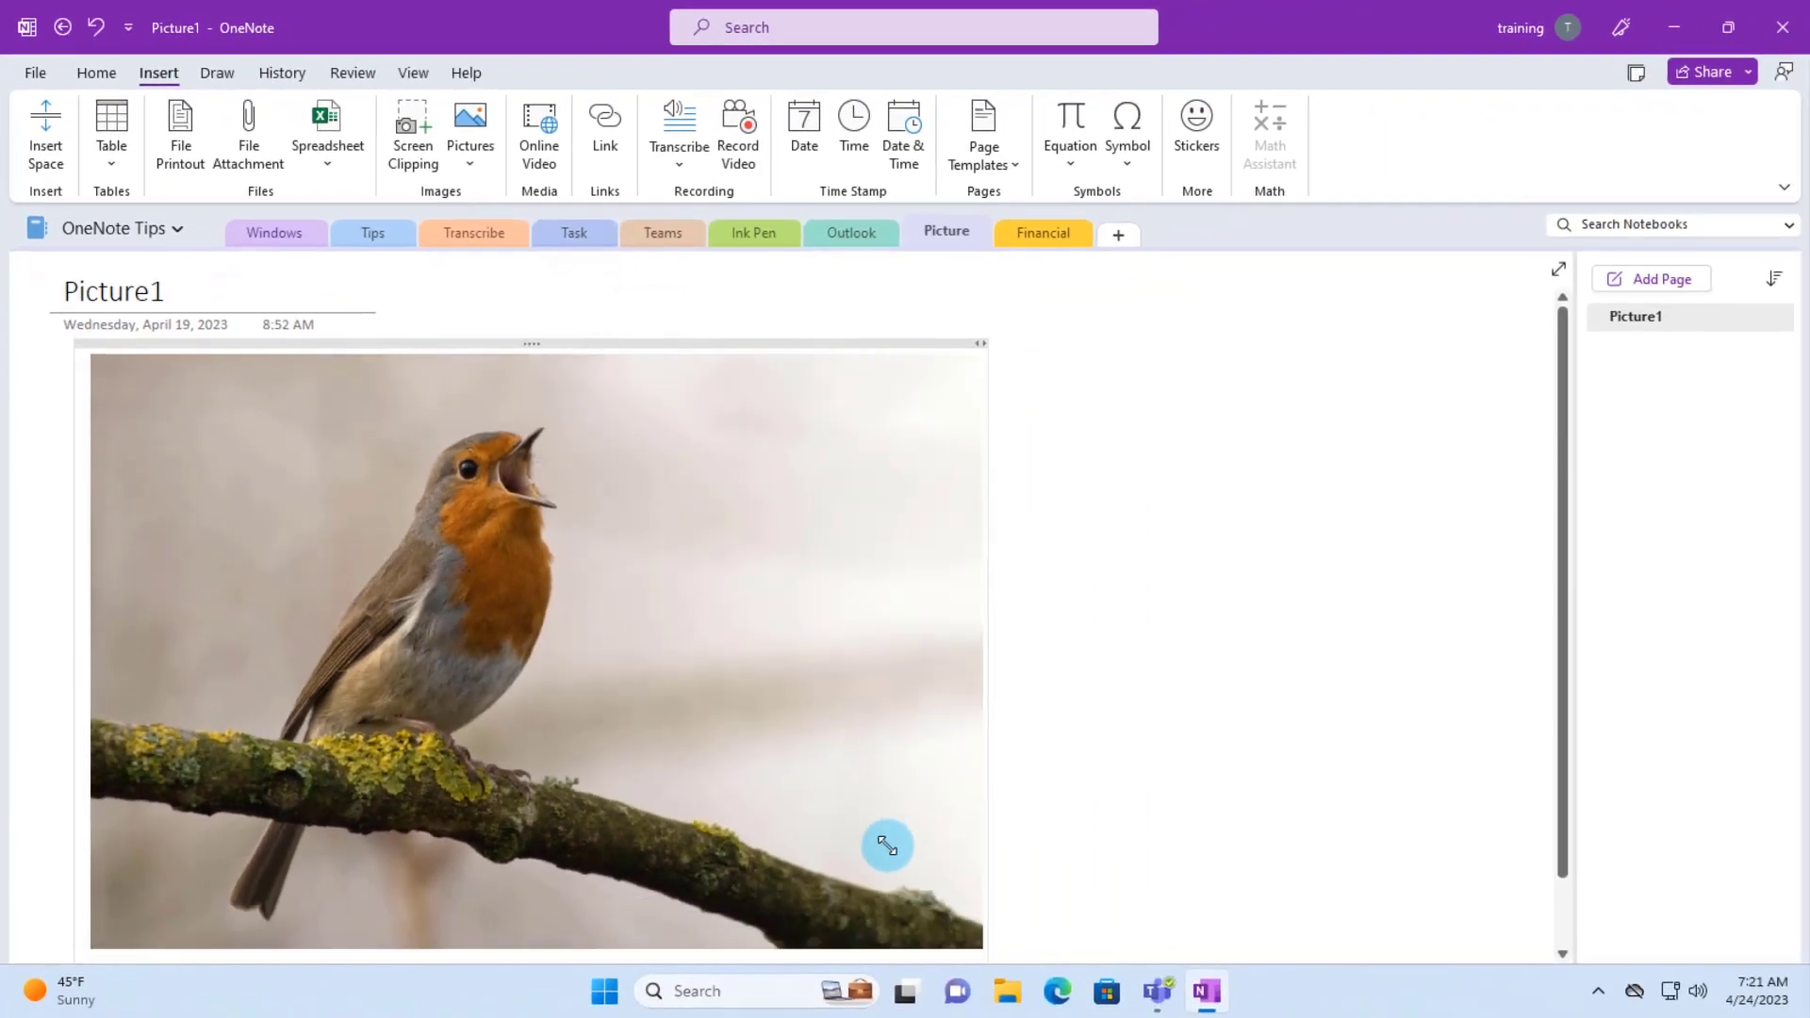
left_click_drag(888, 846, 727, 804)
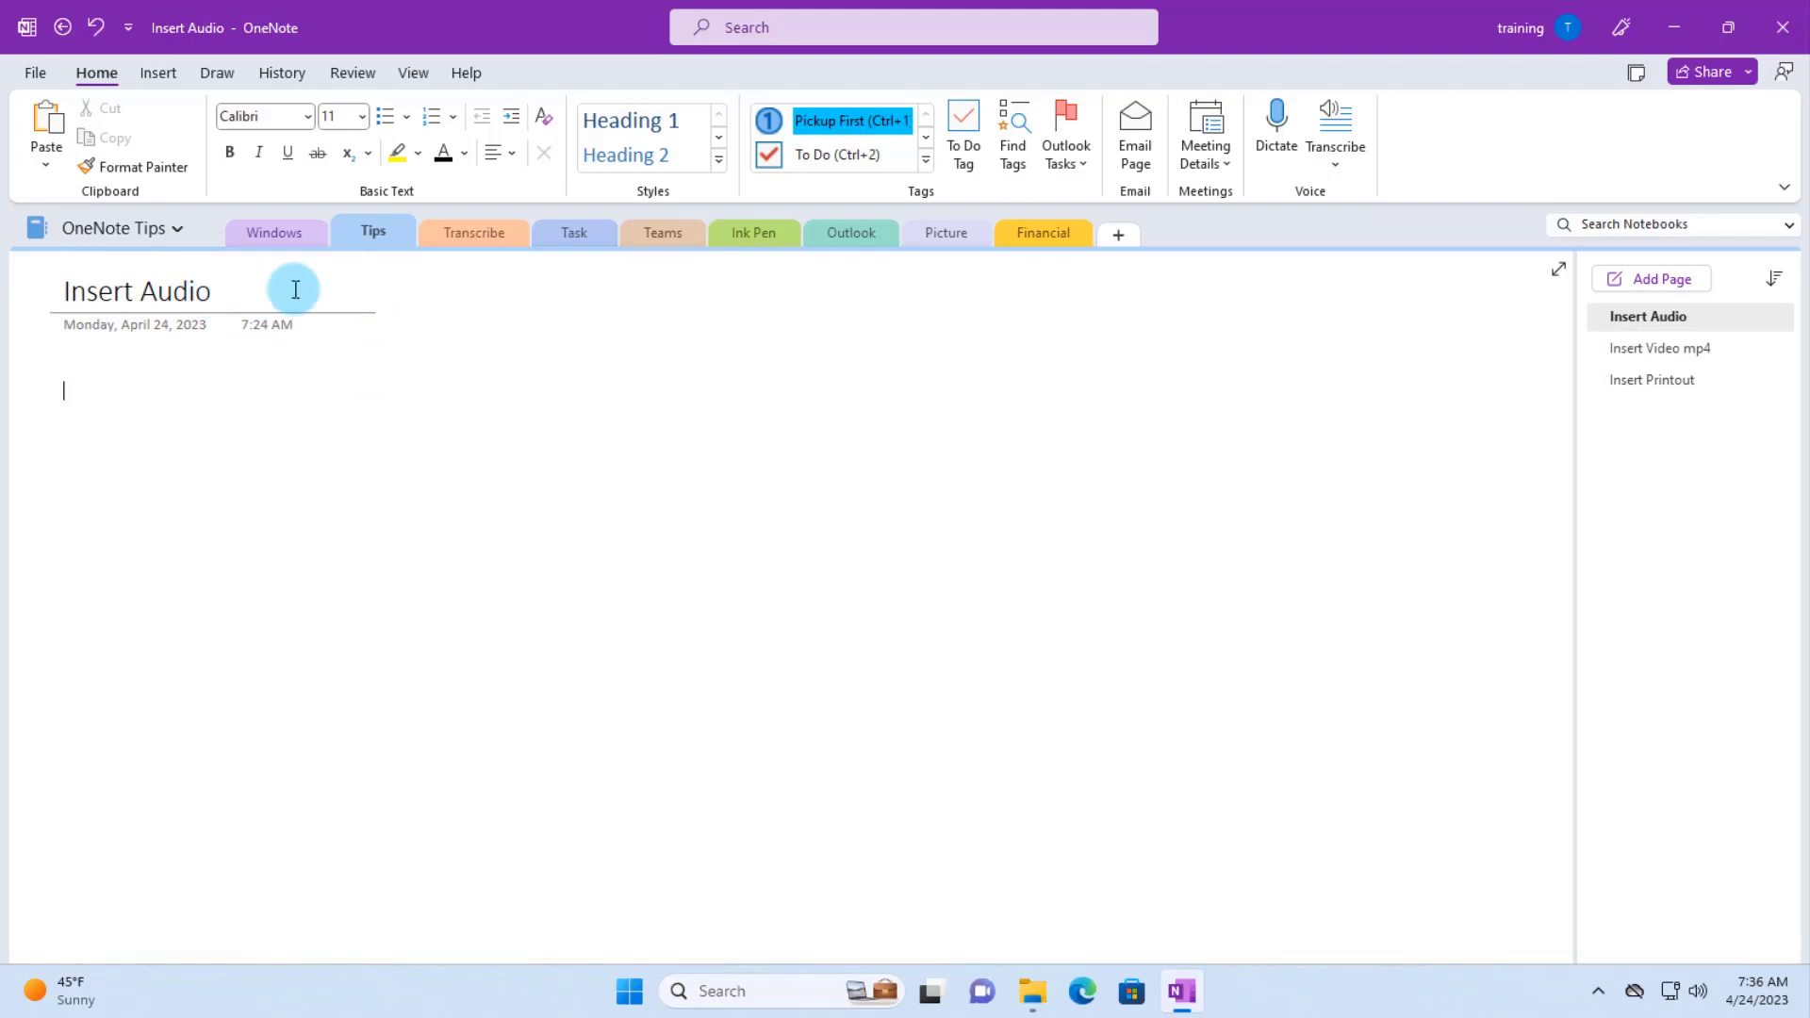
- Attach the sound2 MP3 file to the Insert Audio page, then select it to show playback controls
left_click(156, 74)
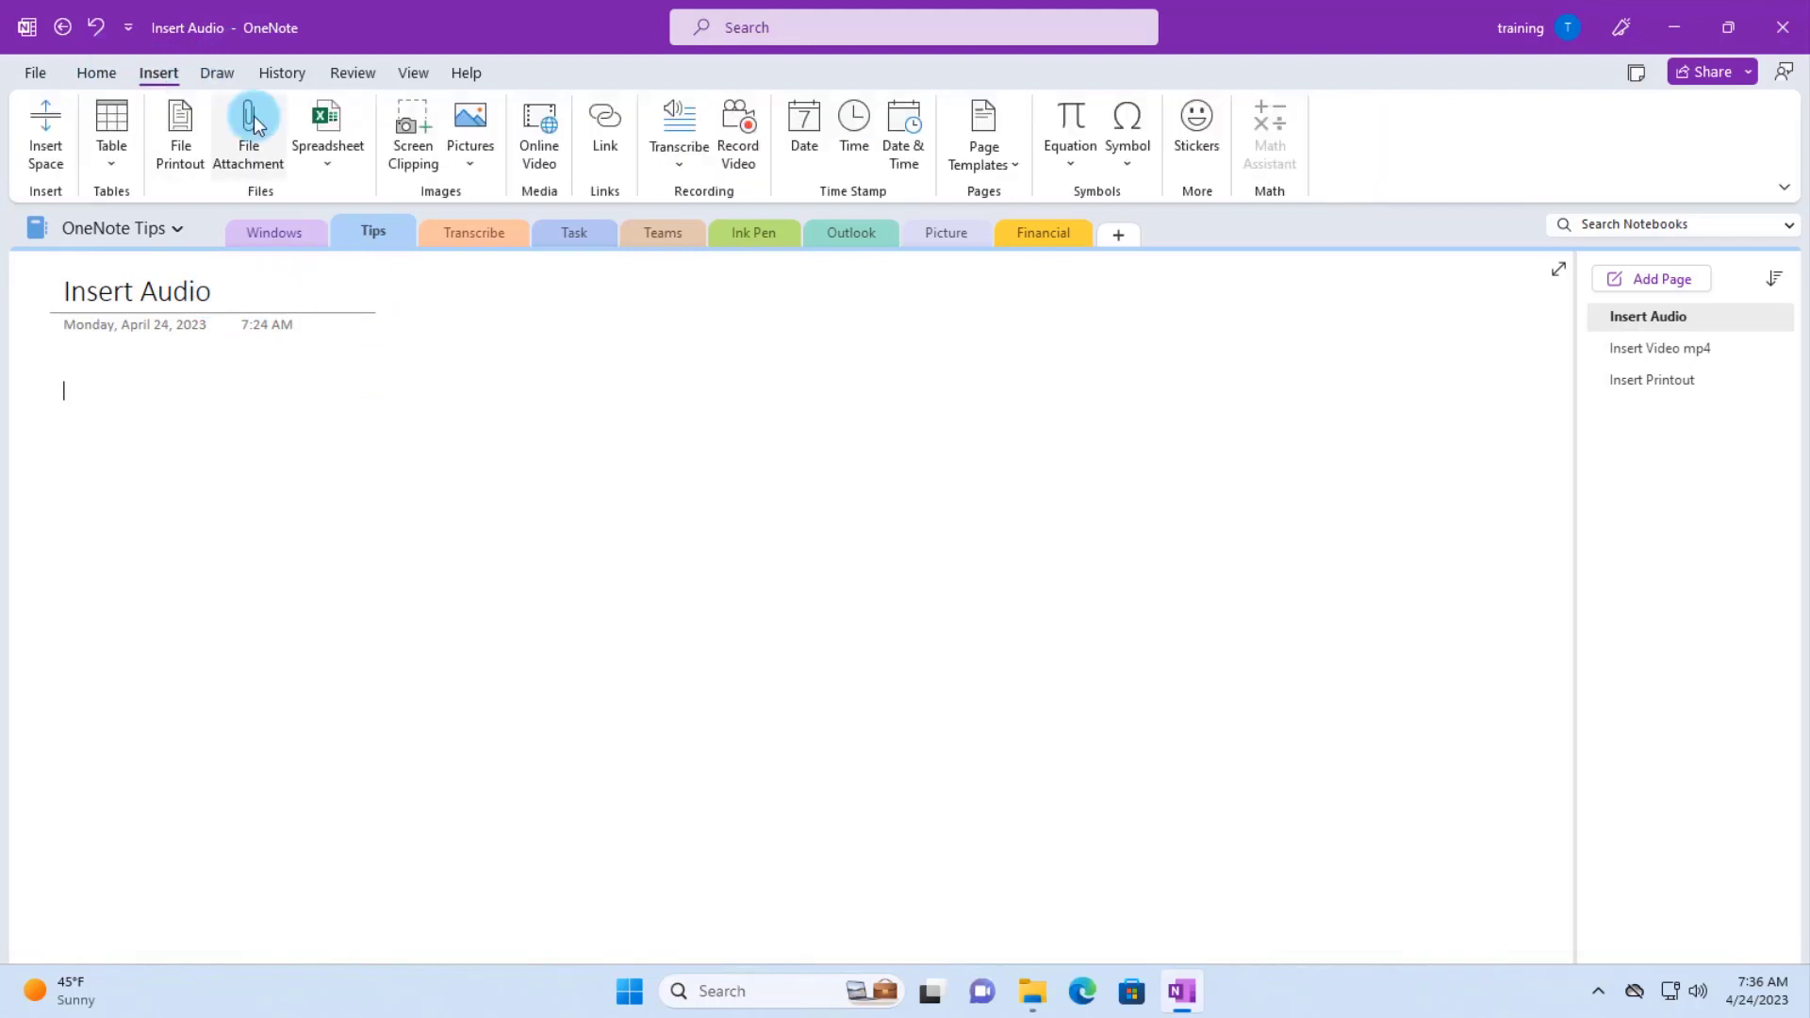
left_click(253, 120)
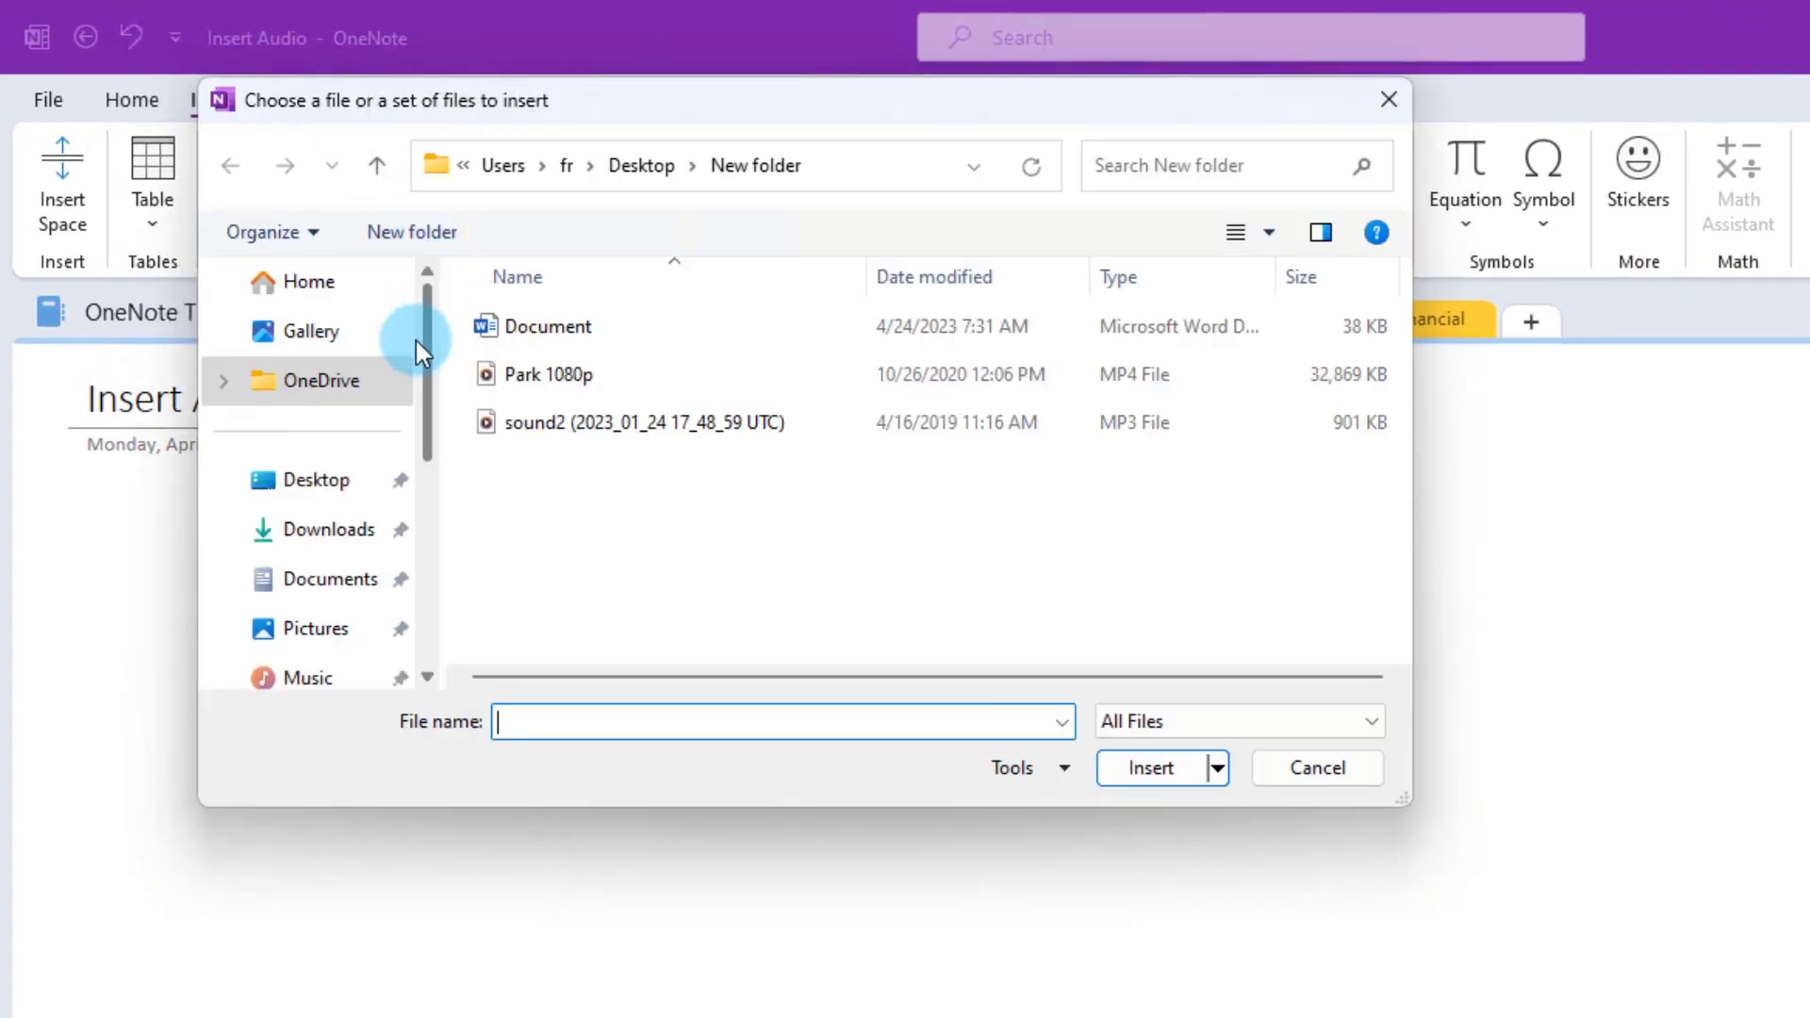
left_click(600, 421)
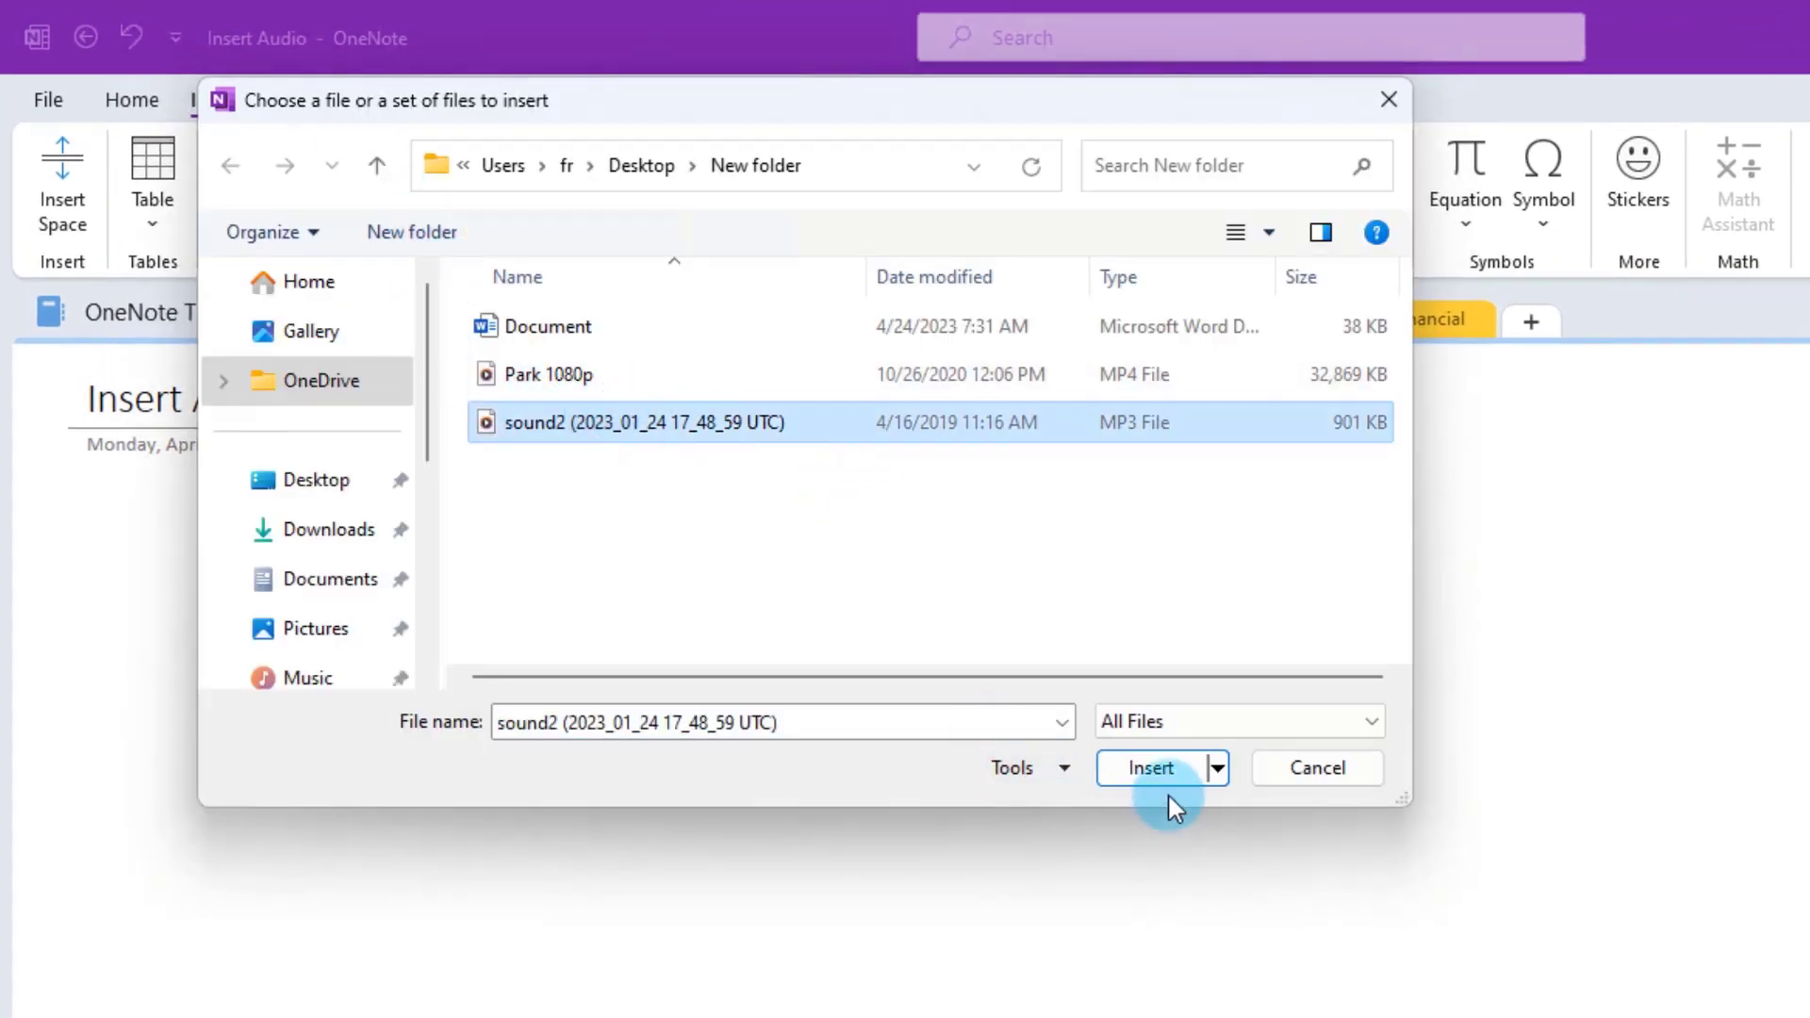
left_click(1146, 767)
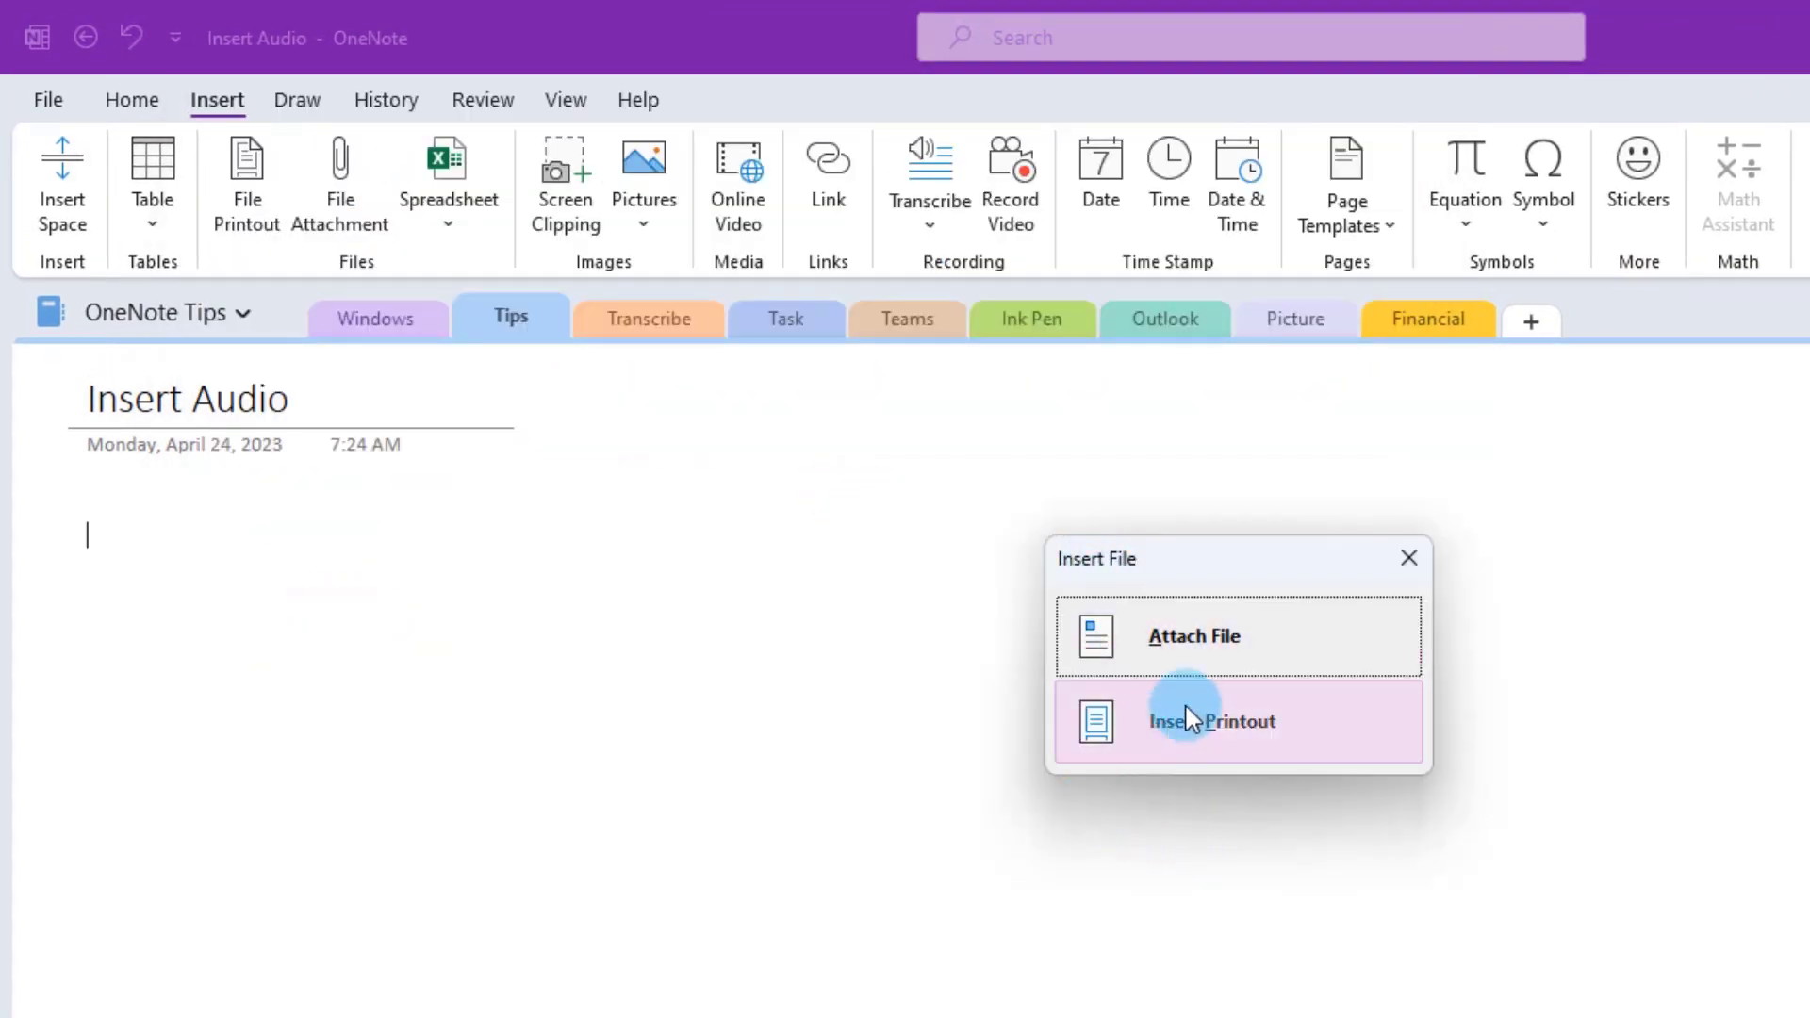
left_click(1194, 644)
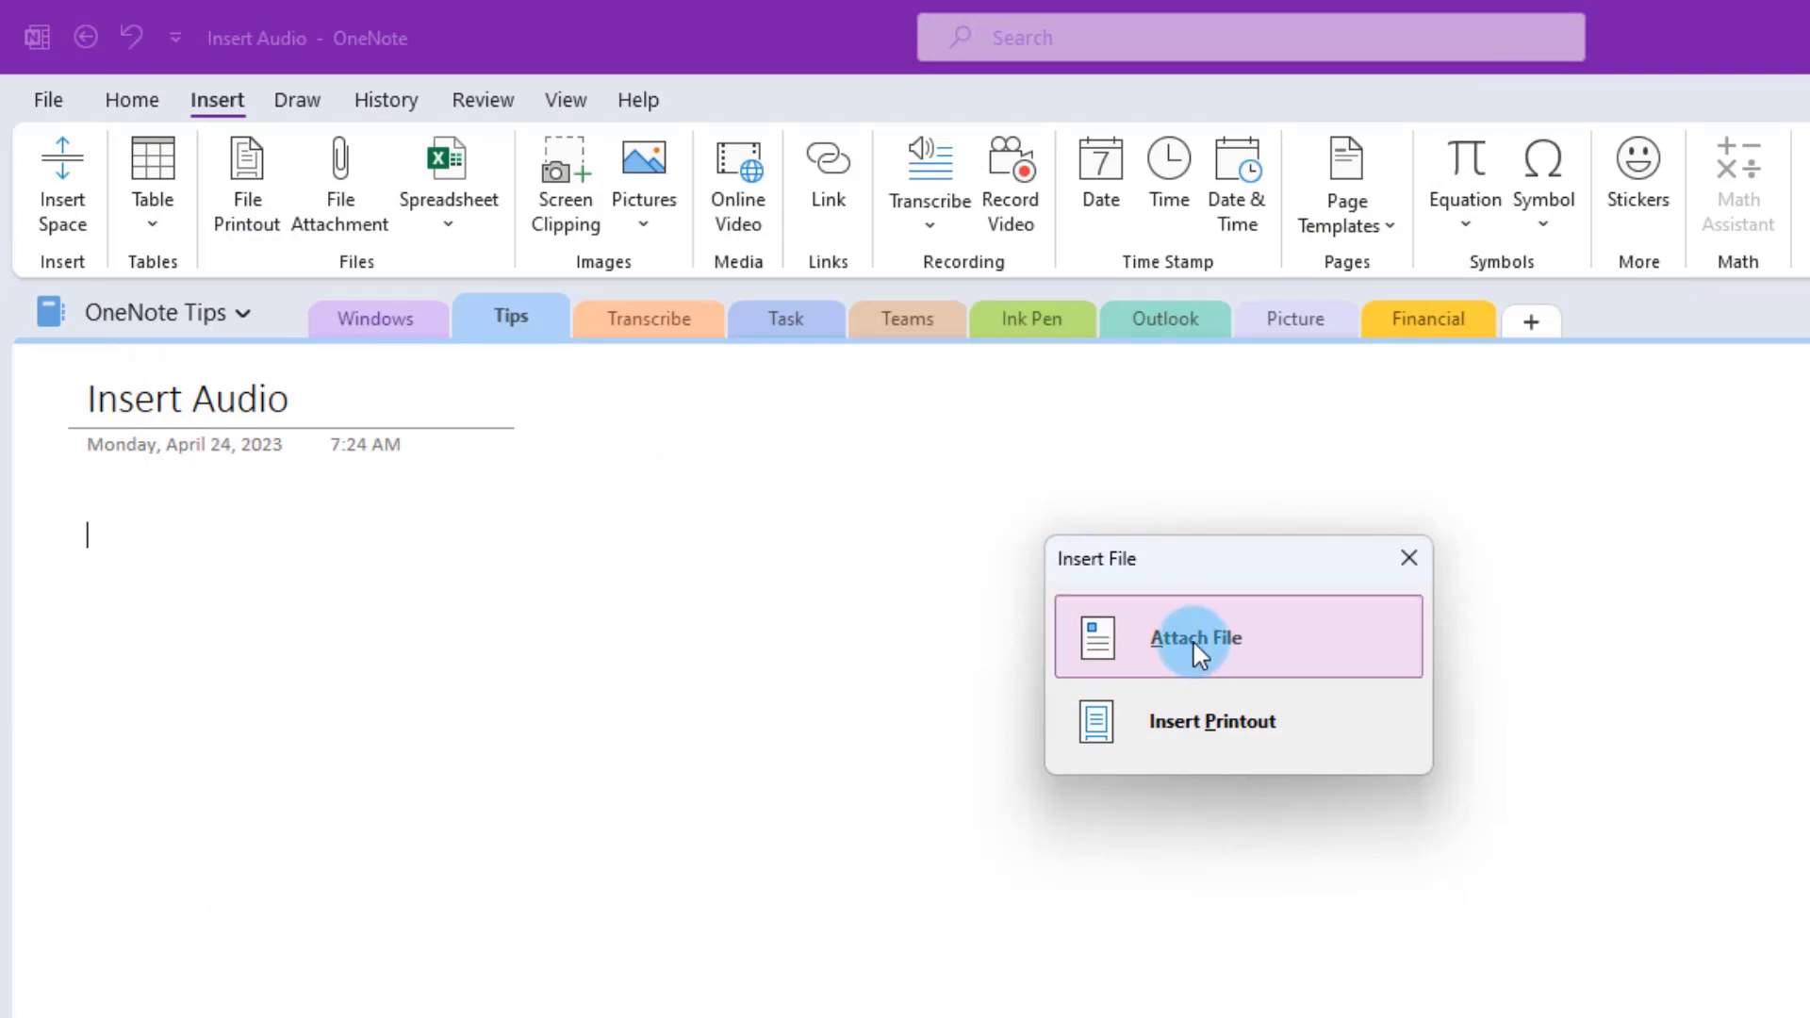
left_click(154, 558)
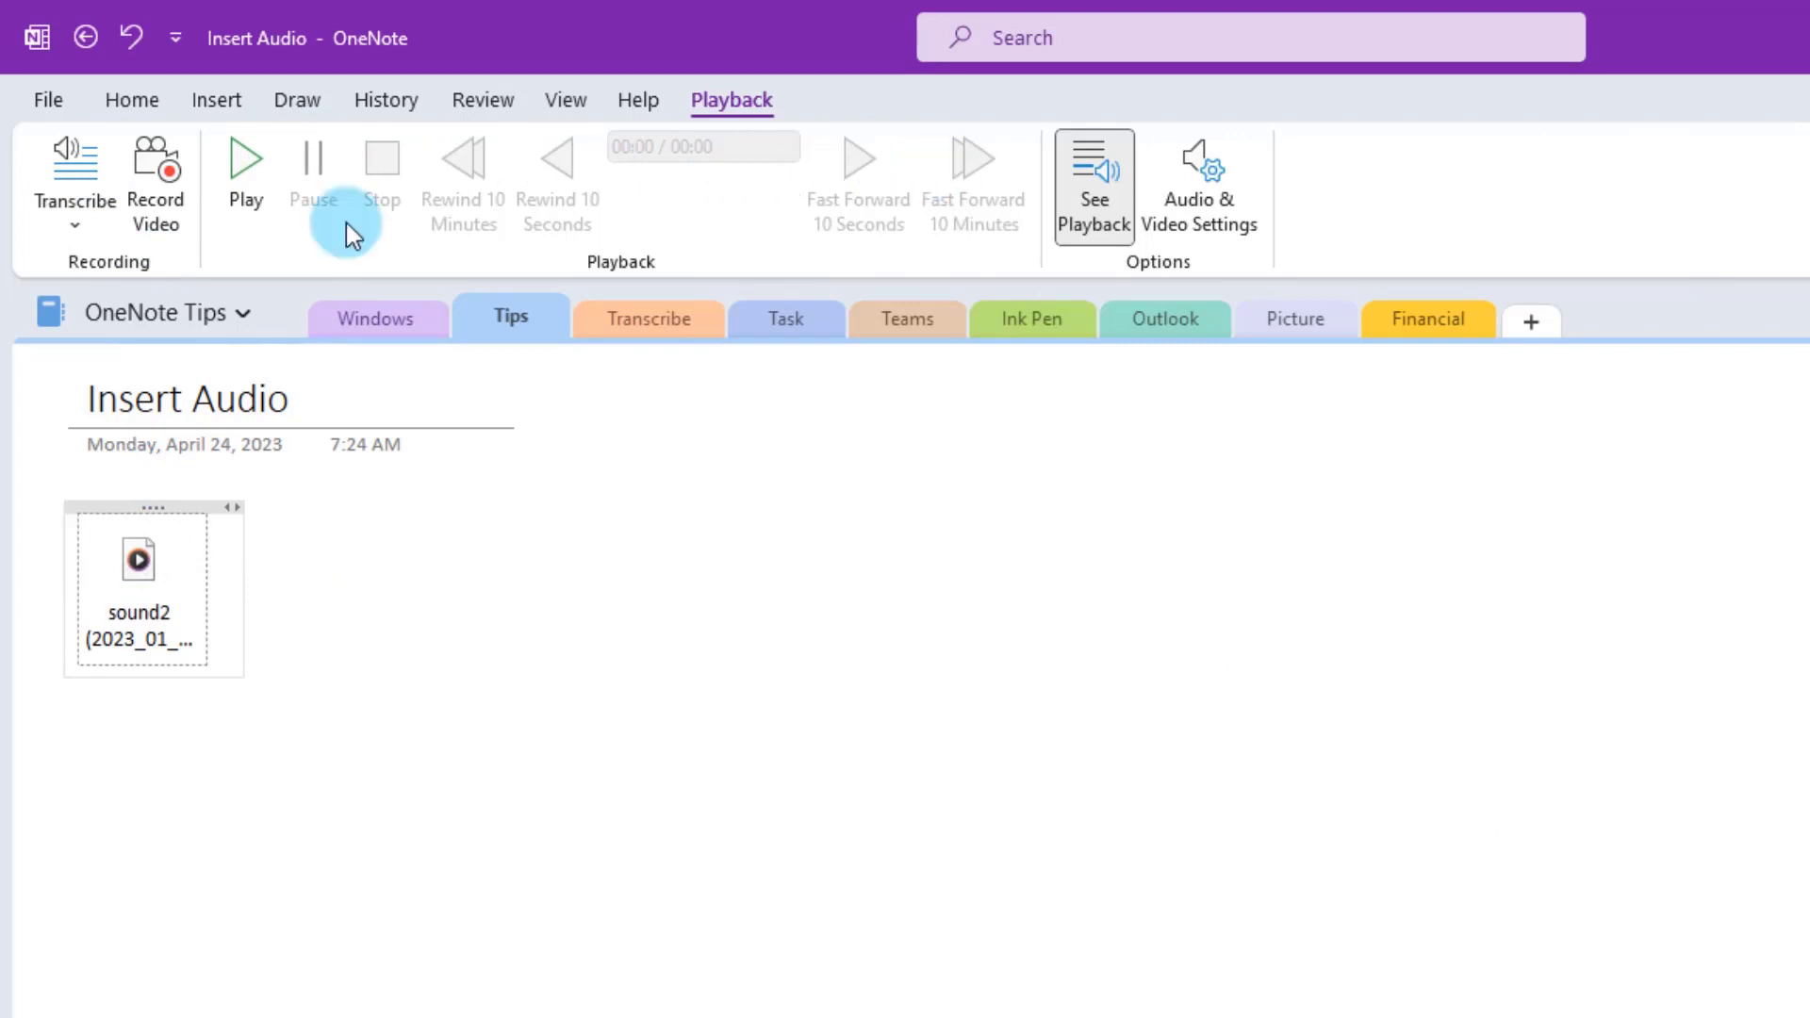
left_click(130, 564)
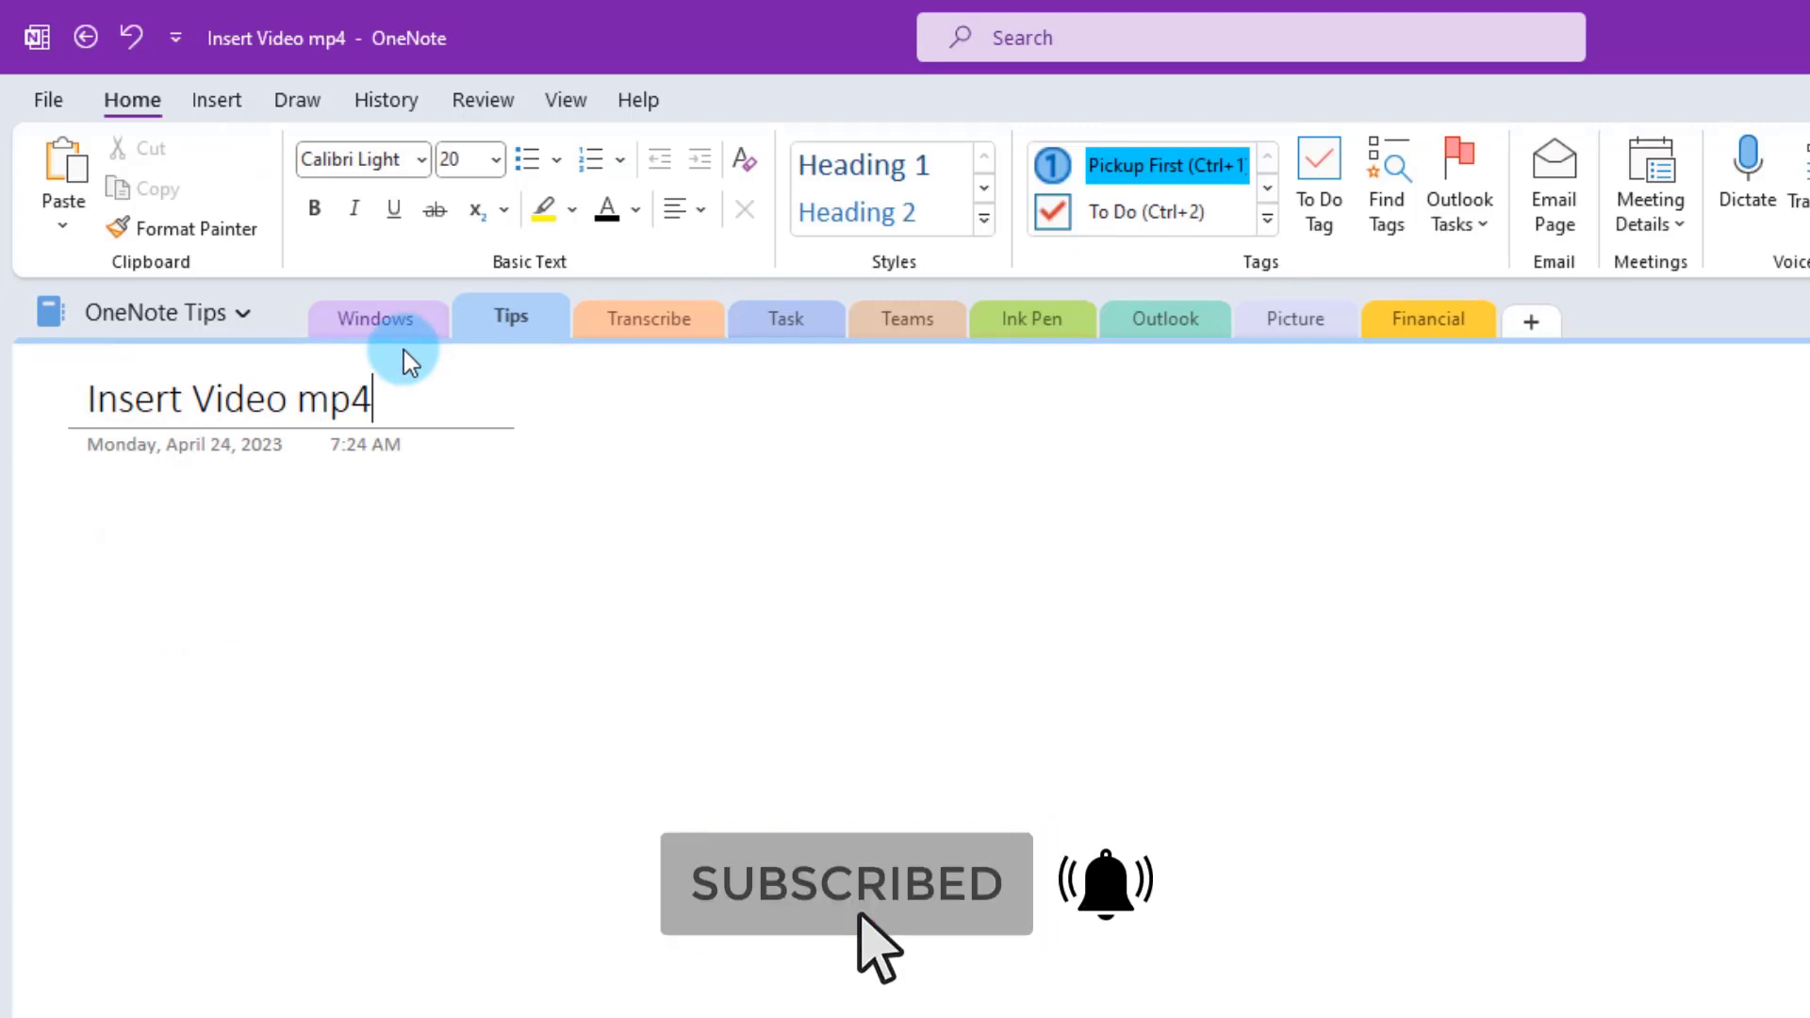
- Attach the Park 1080p video file to the Insert Video mp4 page
left_click(227, 106)
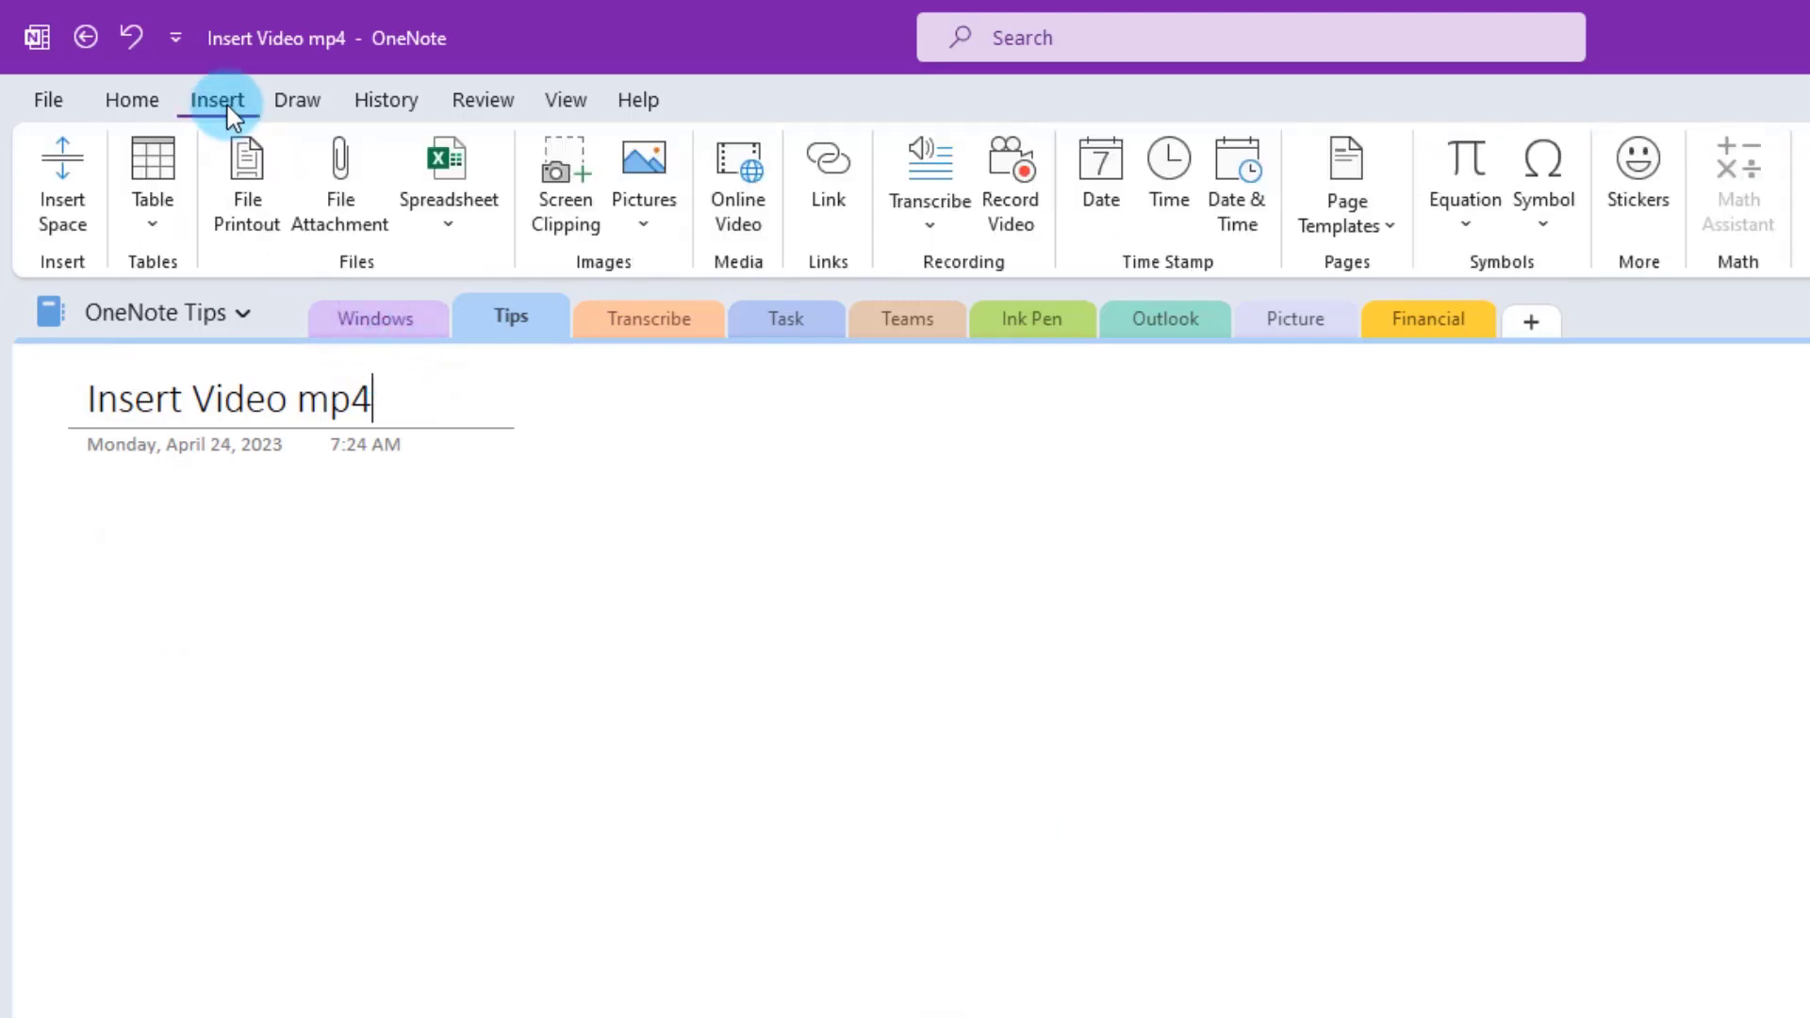
left_click(358, 188)
left_click(488, 328)
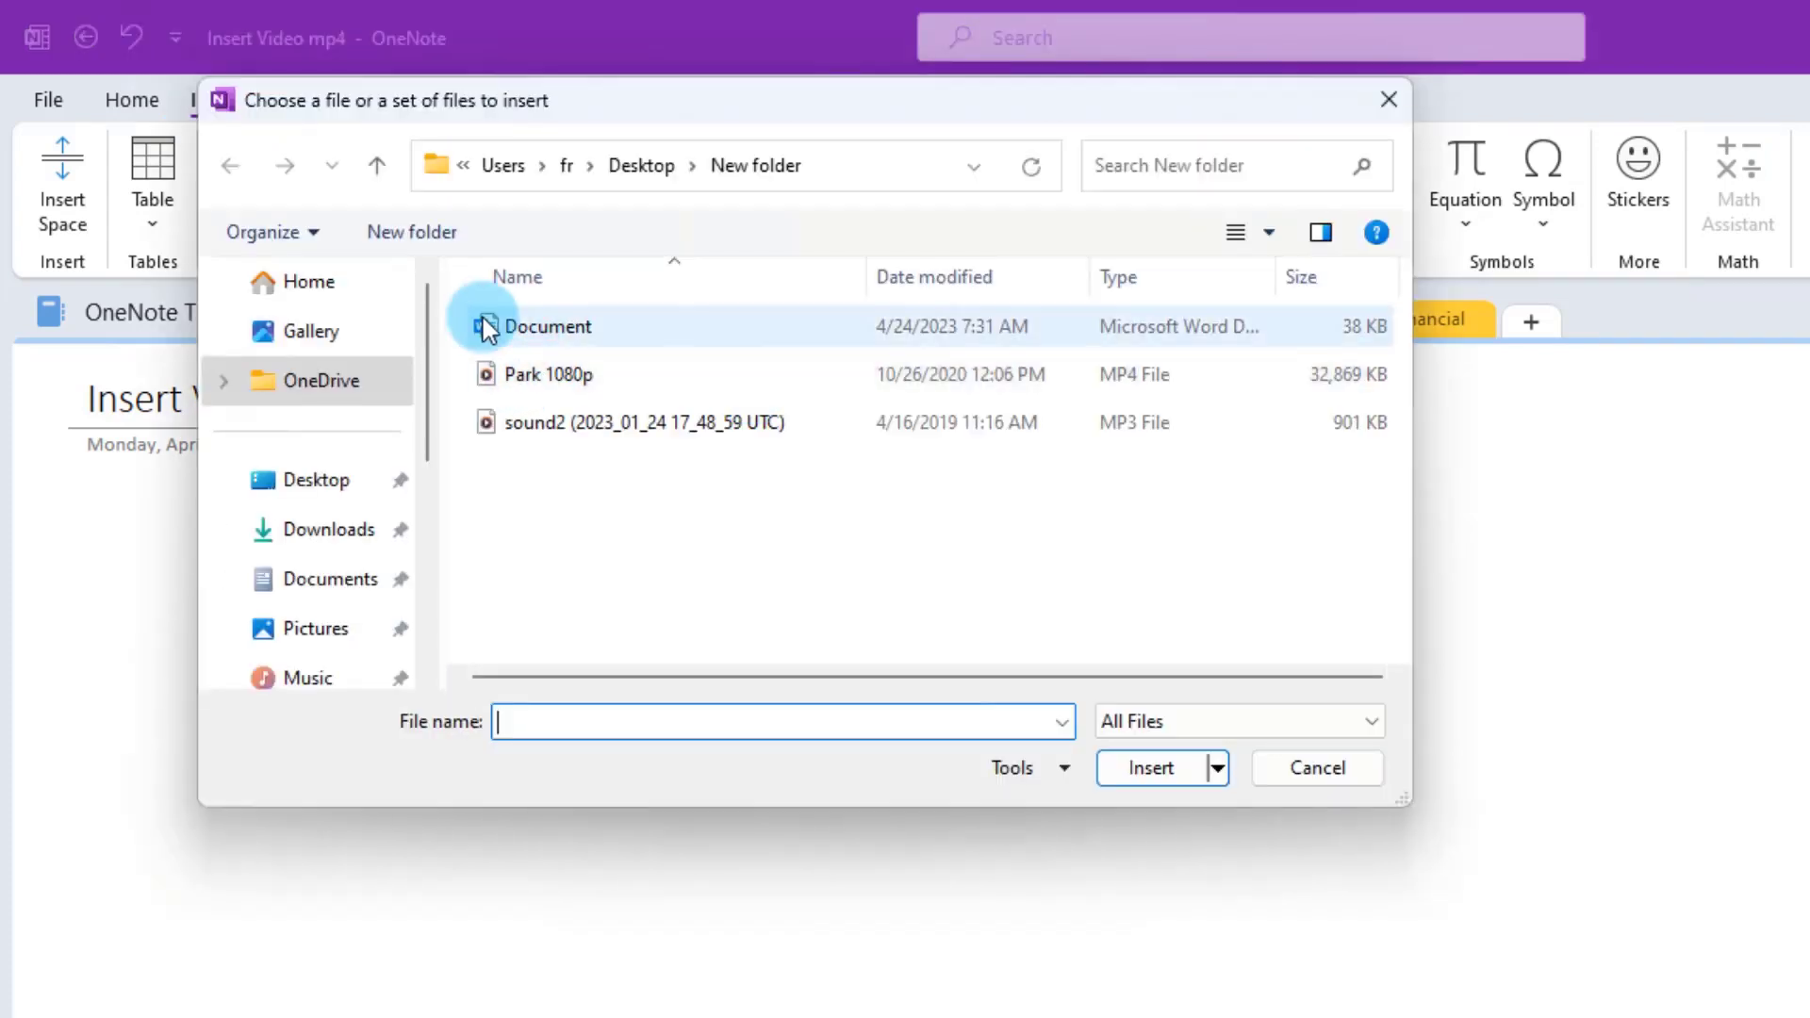
left_click(534, 368)
left_click(1137, 771)
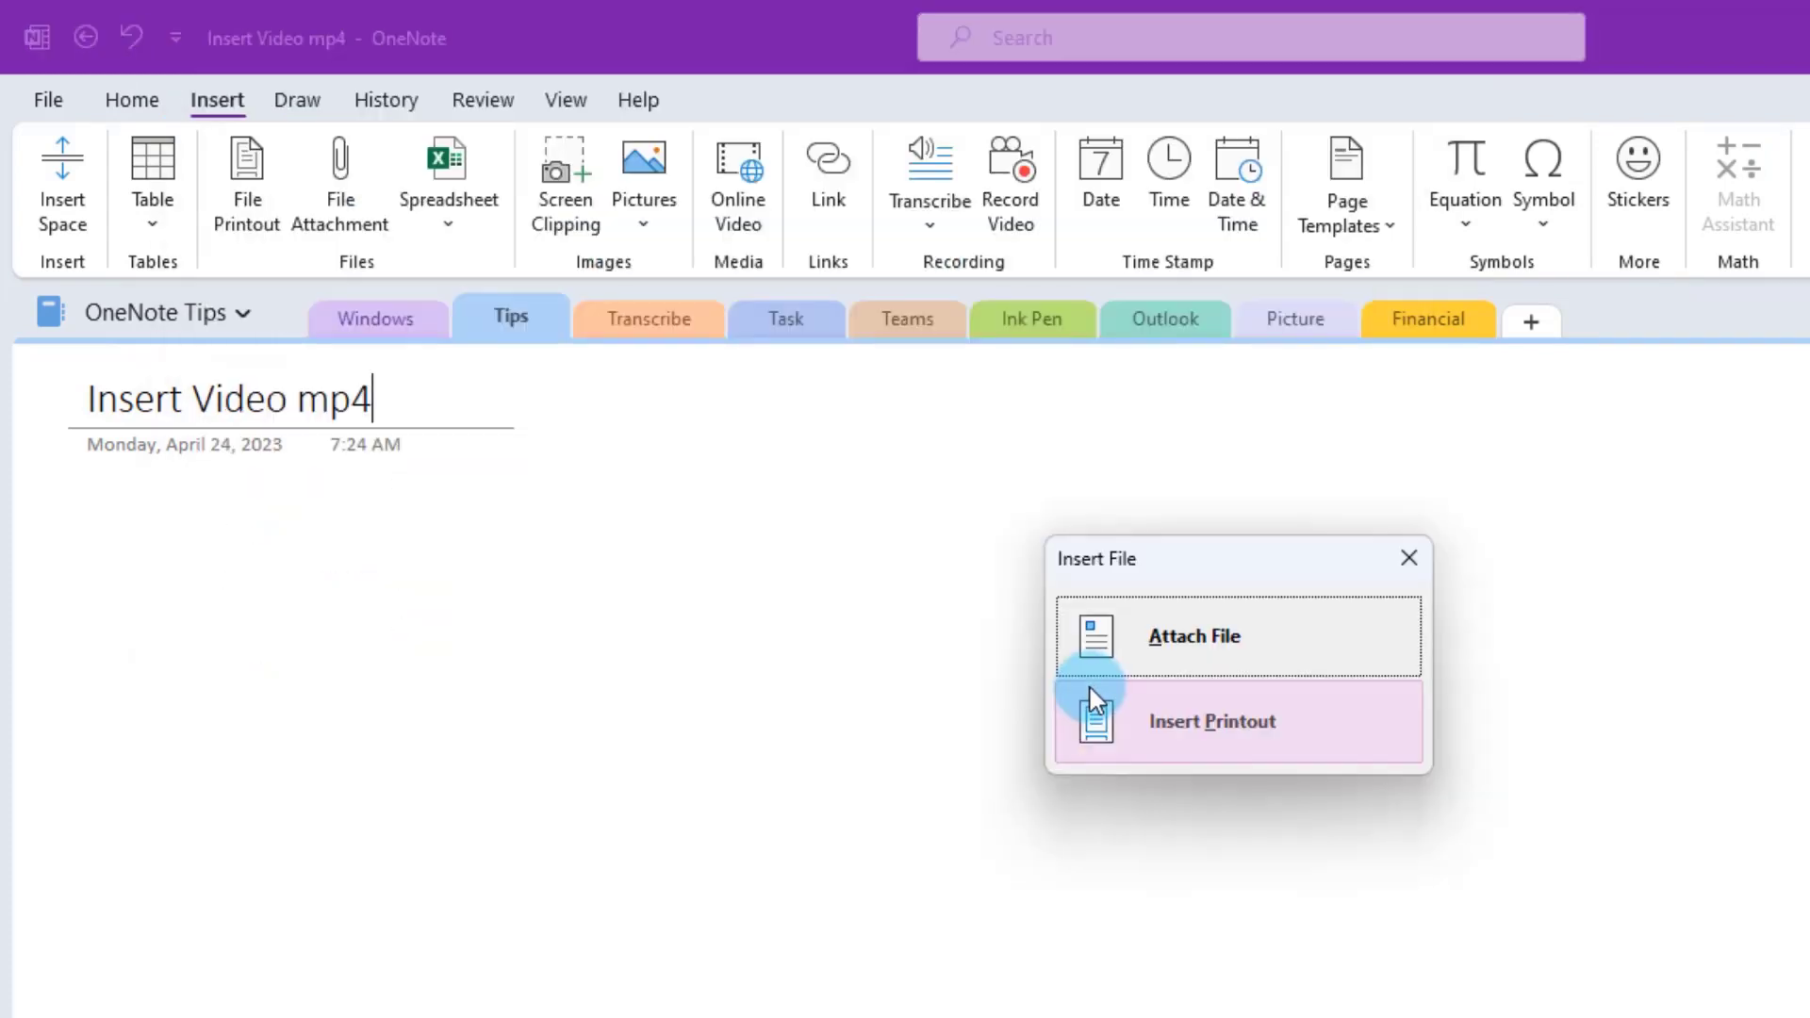
left_click(1165, 647)
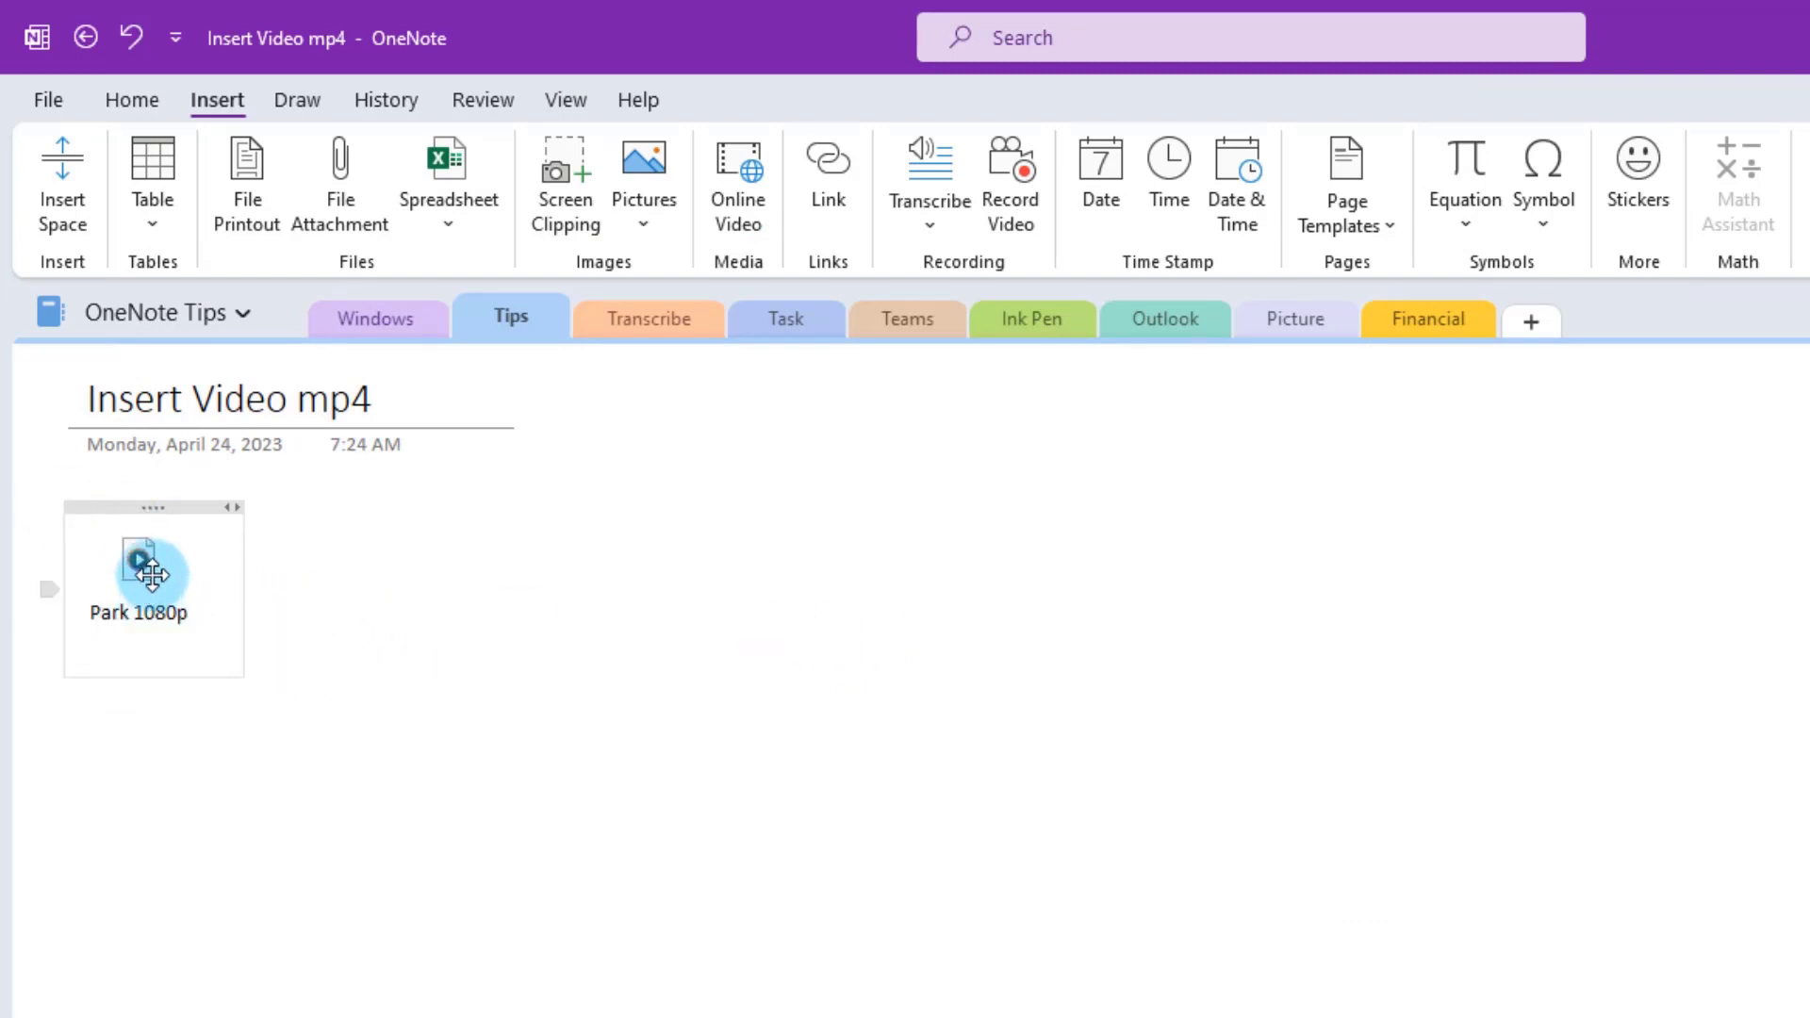
- Play the Park 1080p attachment once in Media Player, close it, and go to Insert Printout
left_click(173, 579)
double_click(172, 579)
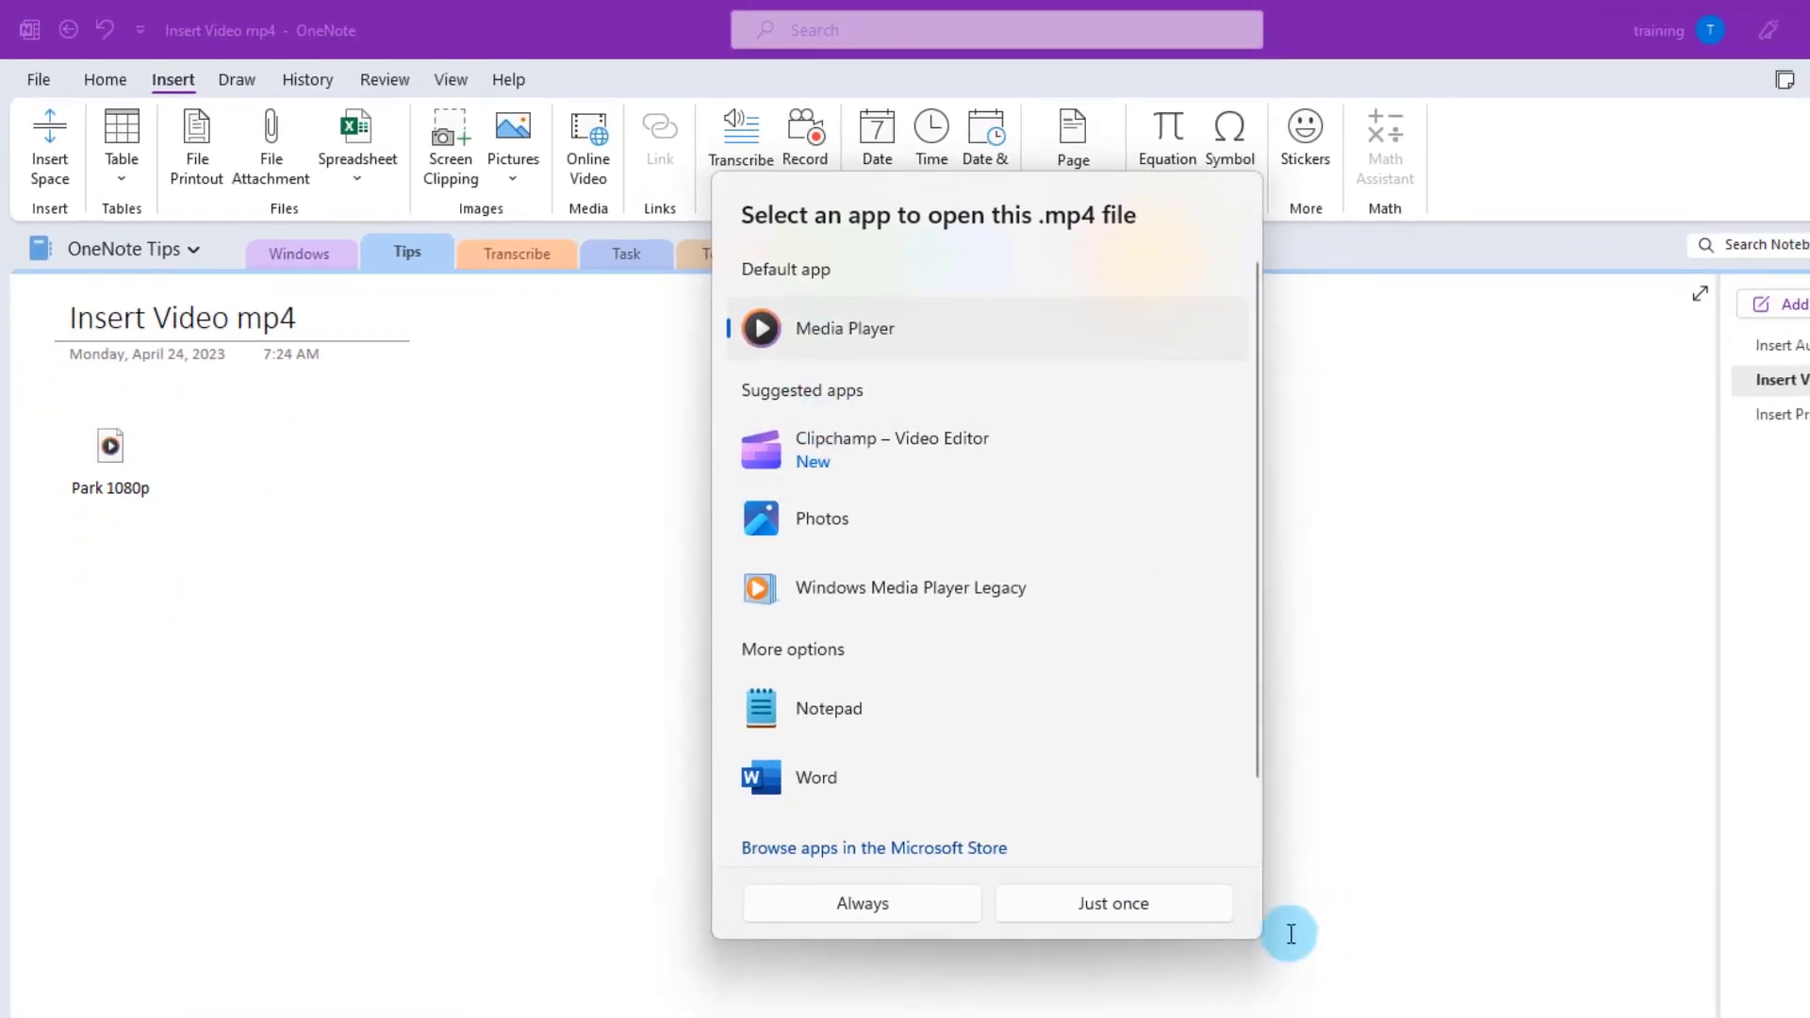
left_click(1079, 905)
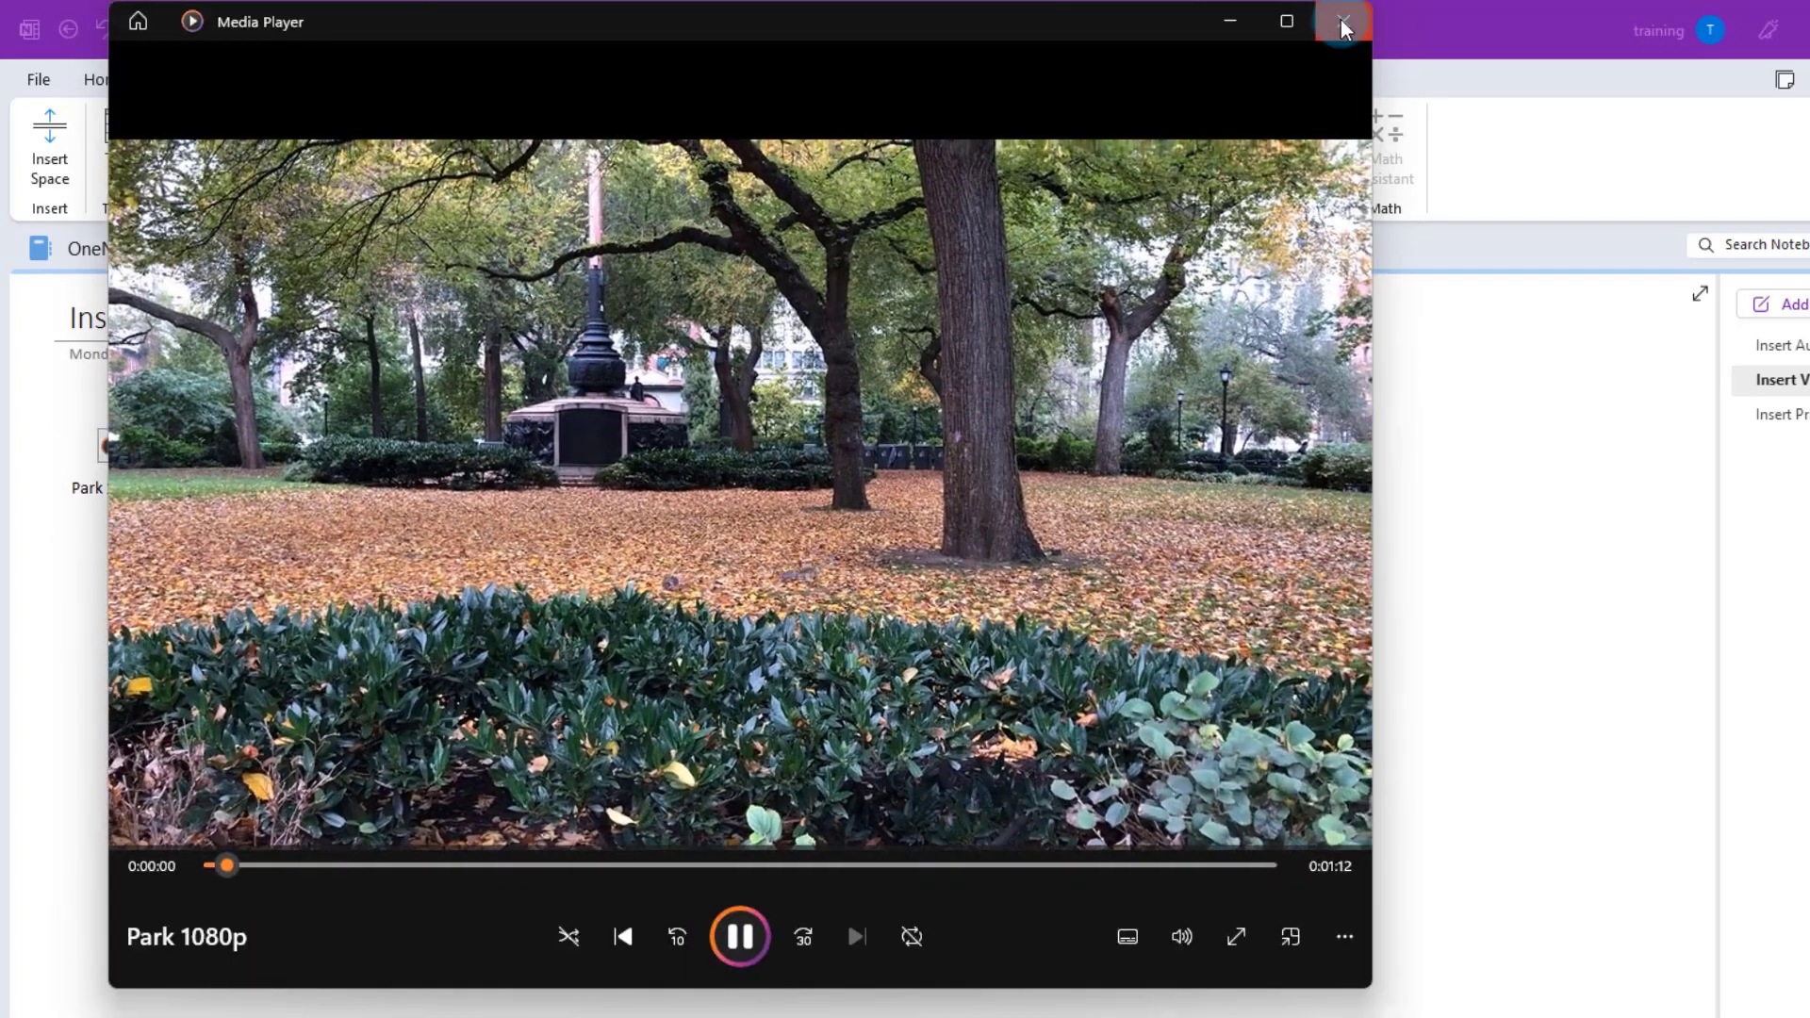
left_click(1344, 27)
left_click(1768, 415)
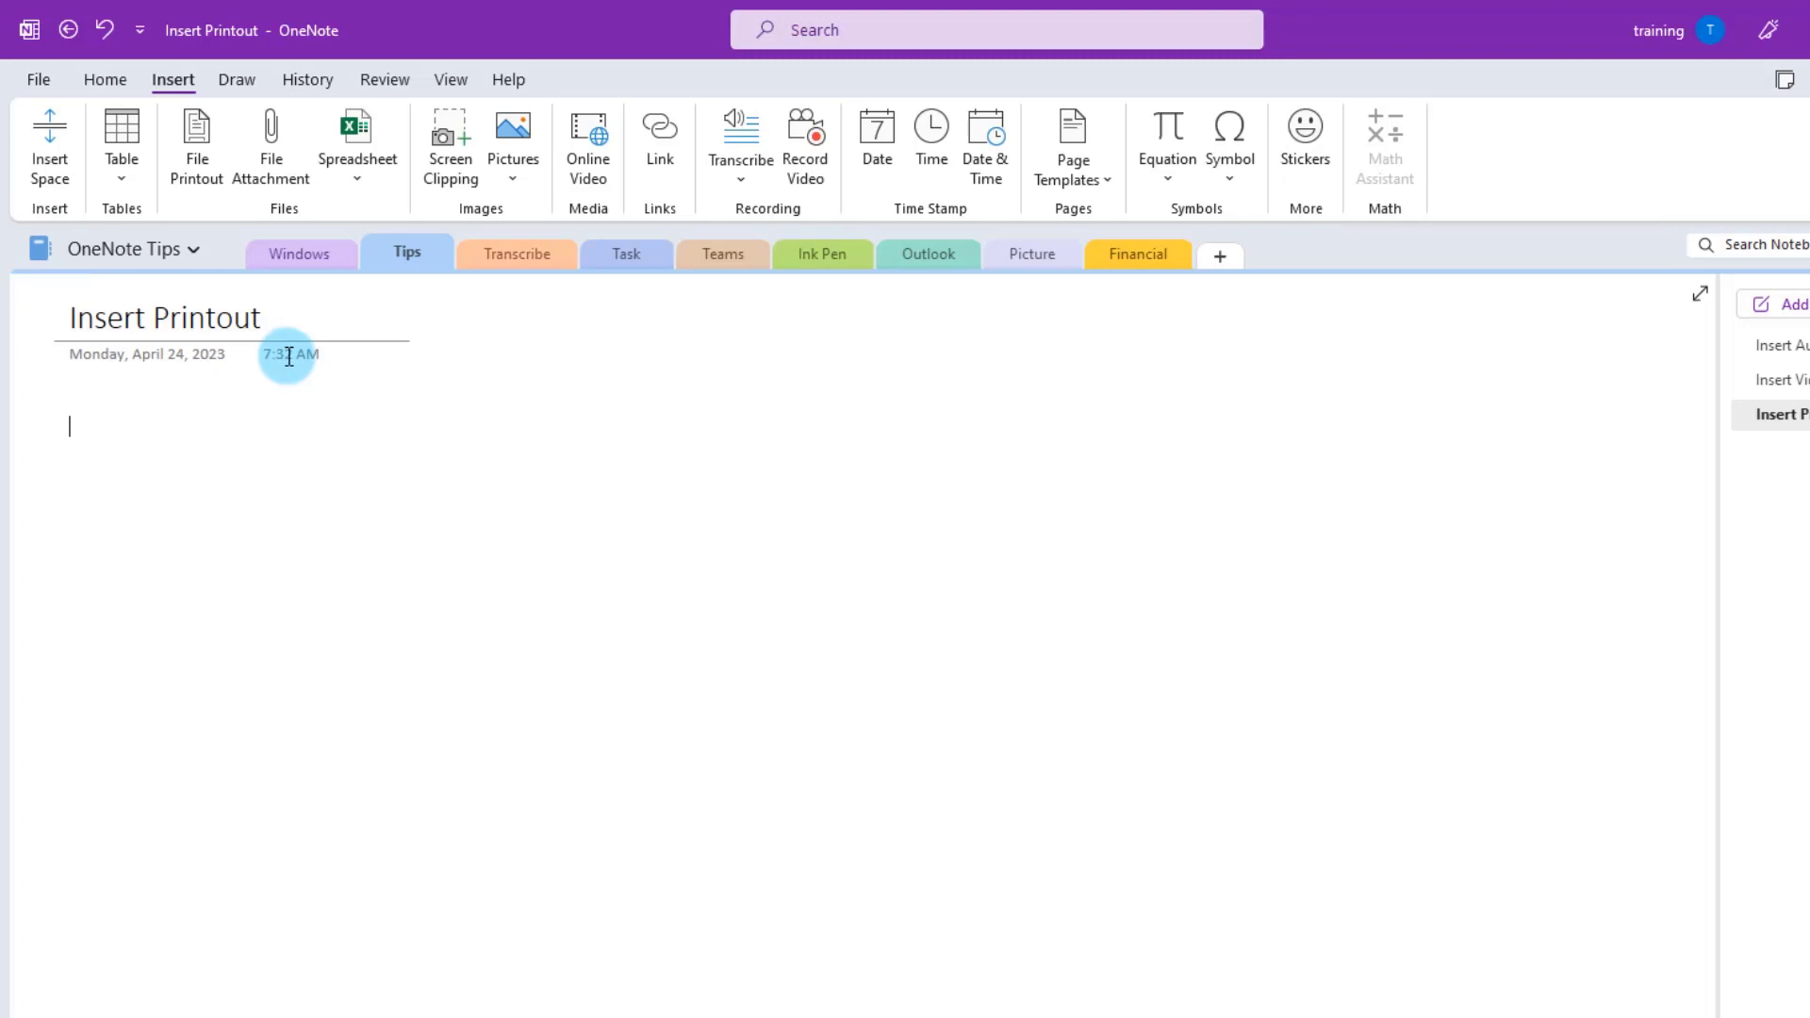
- Insert a printout of the Word file Document onto the Insert Printout page
left_click(188, 143)
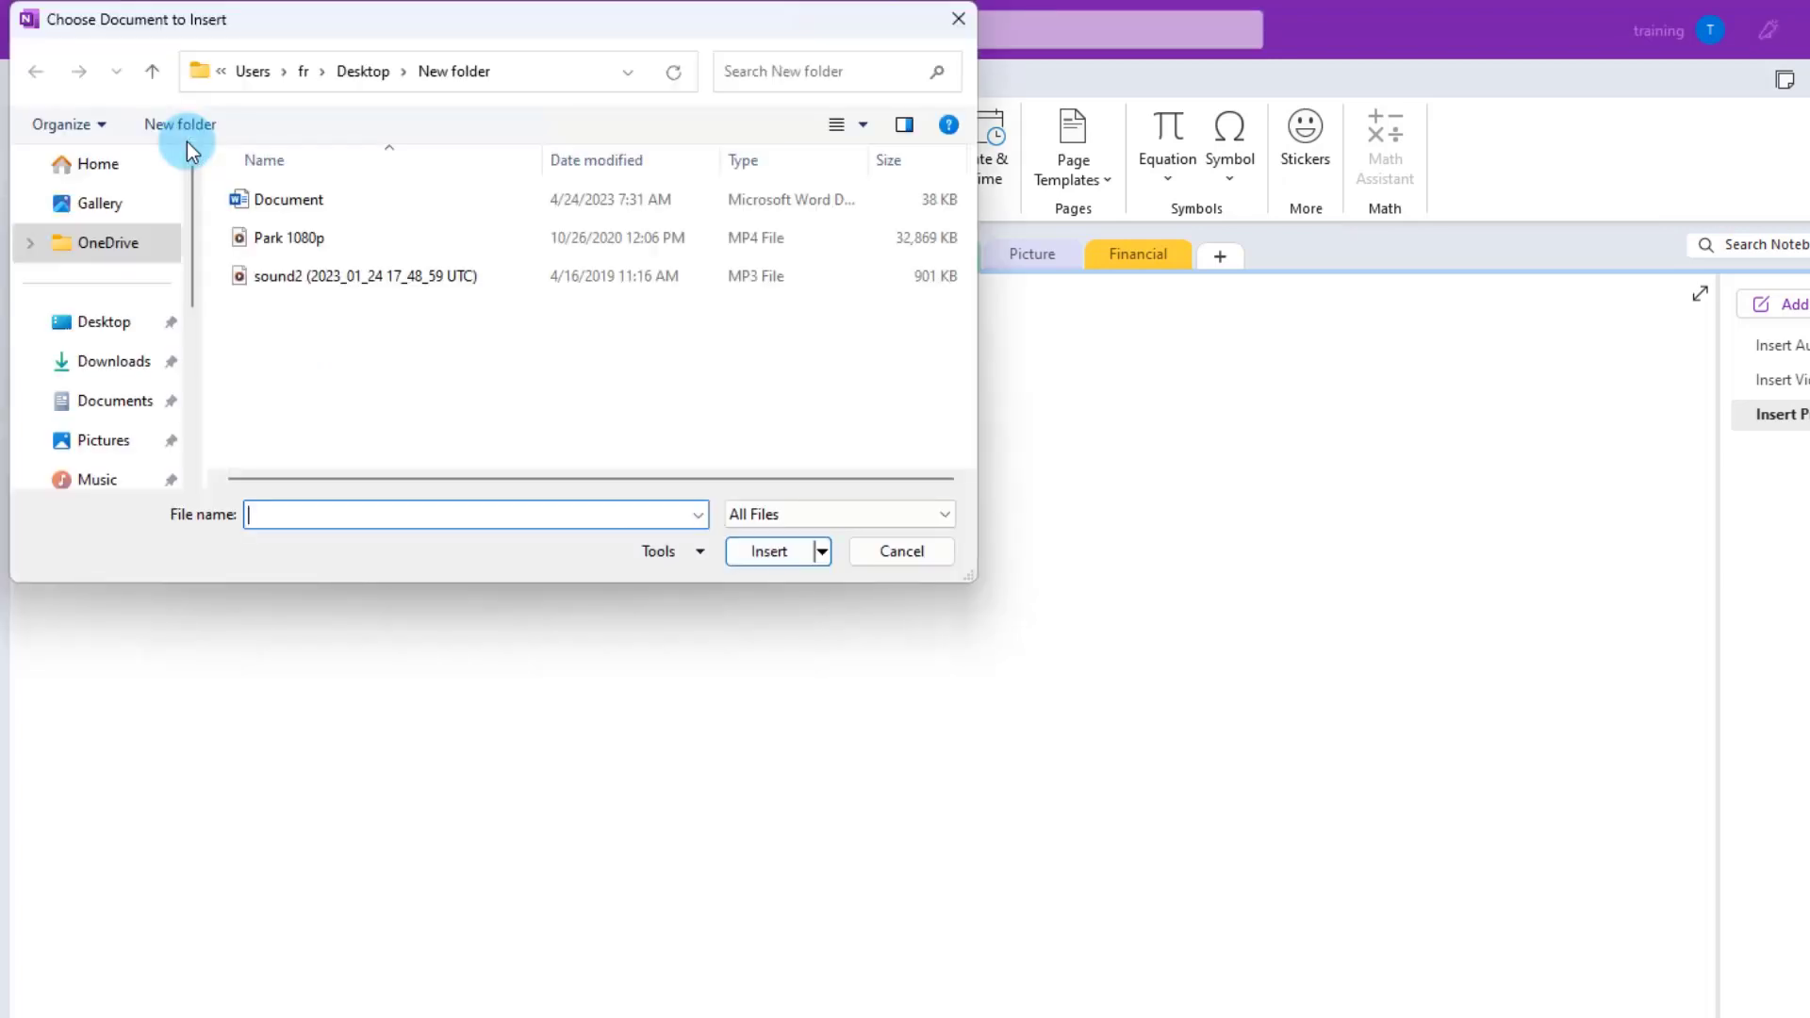
key("Escape")
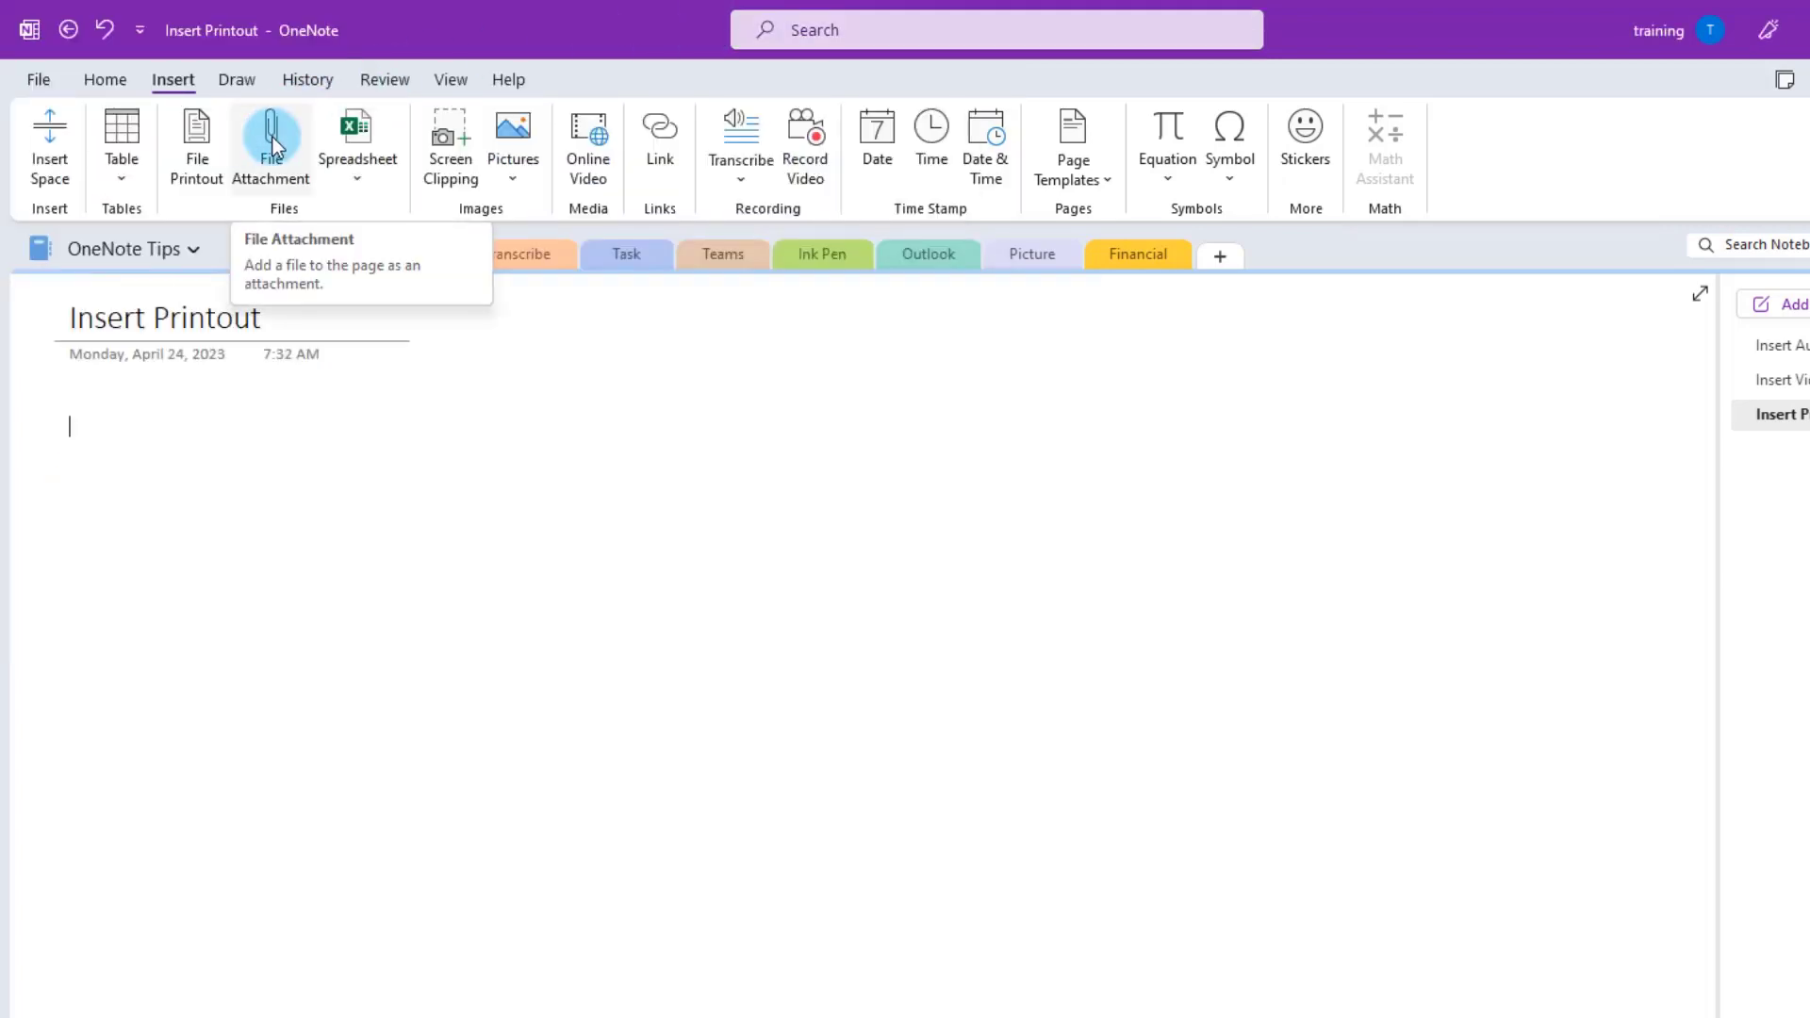
left_click(200, 134)
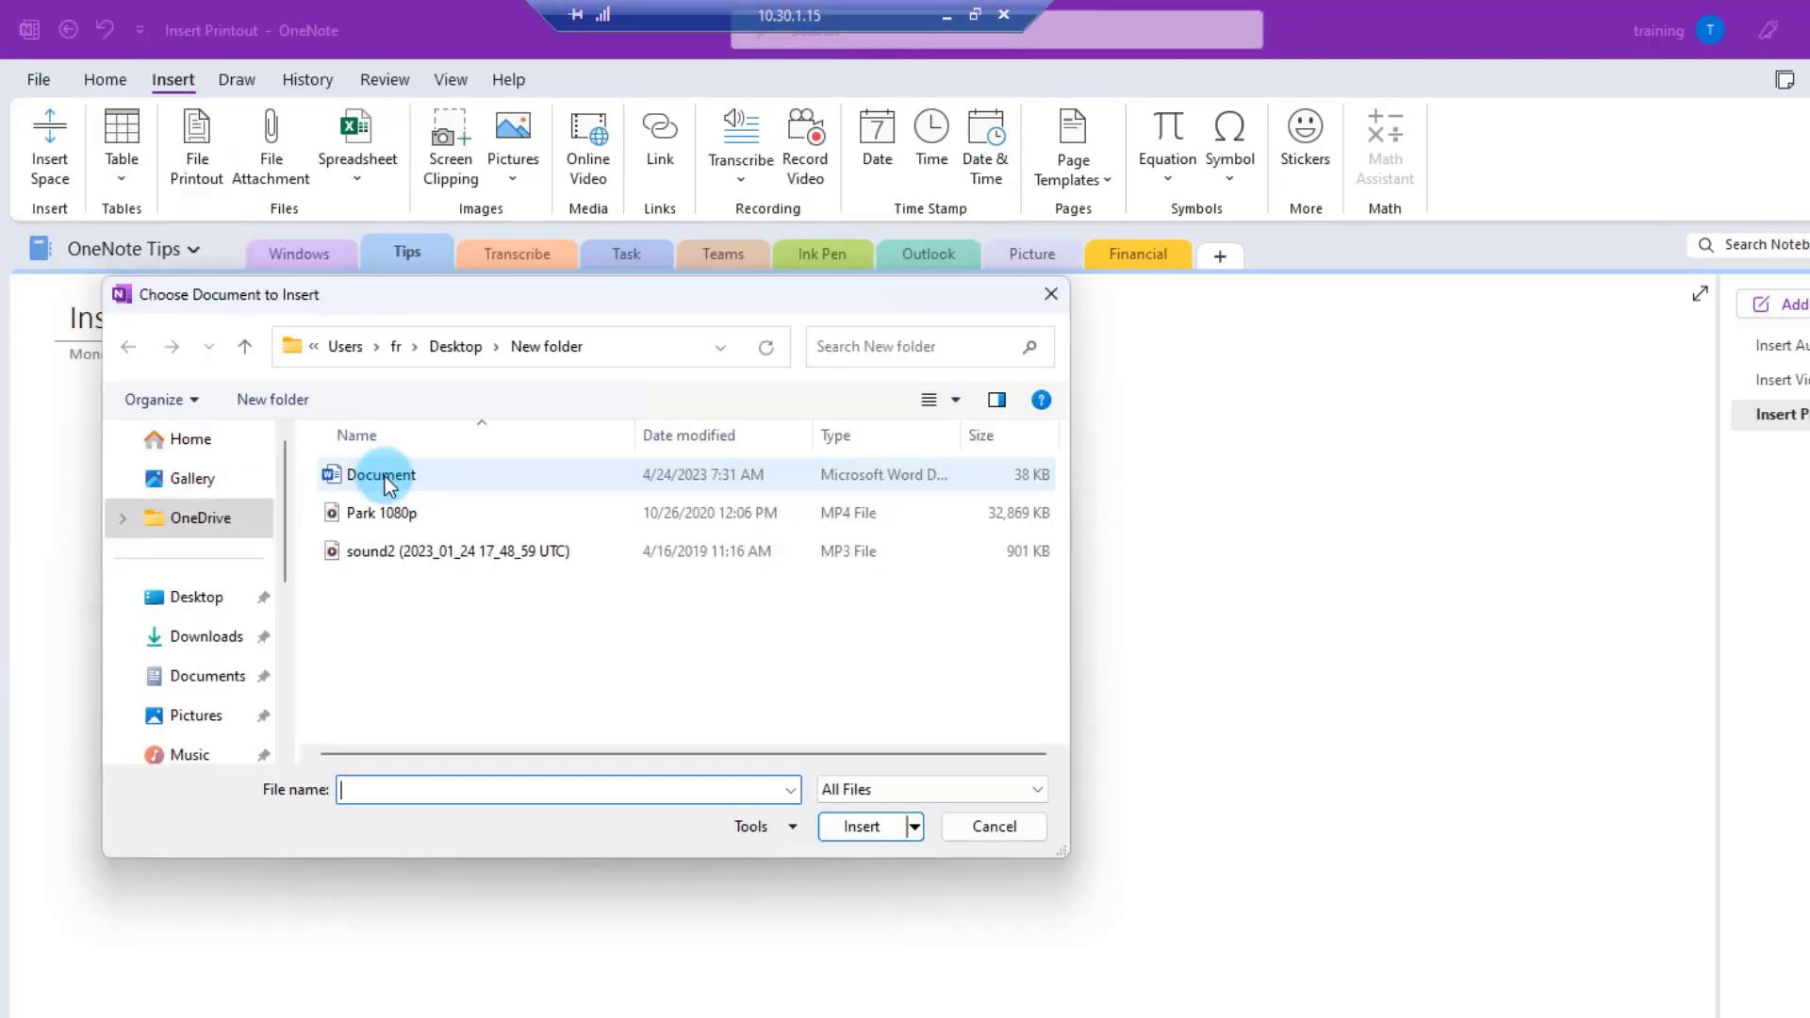
left_click(384, 477)
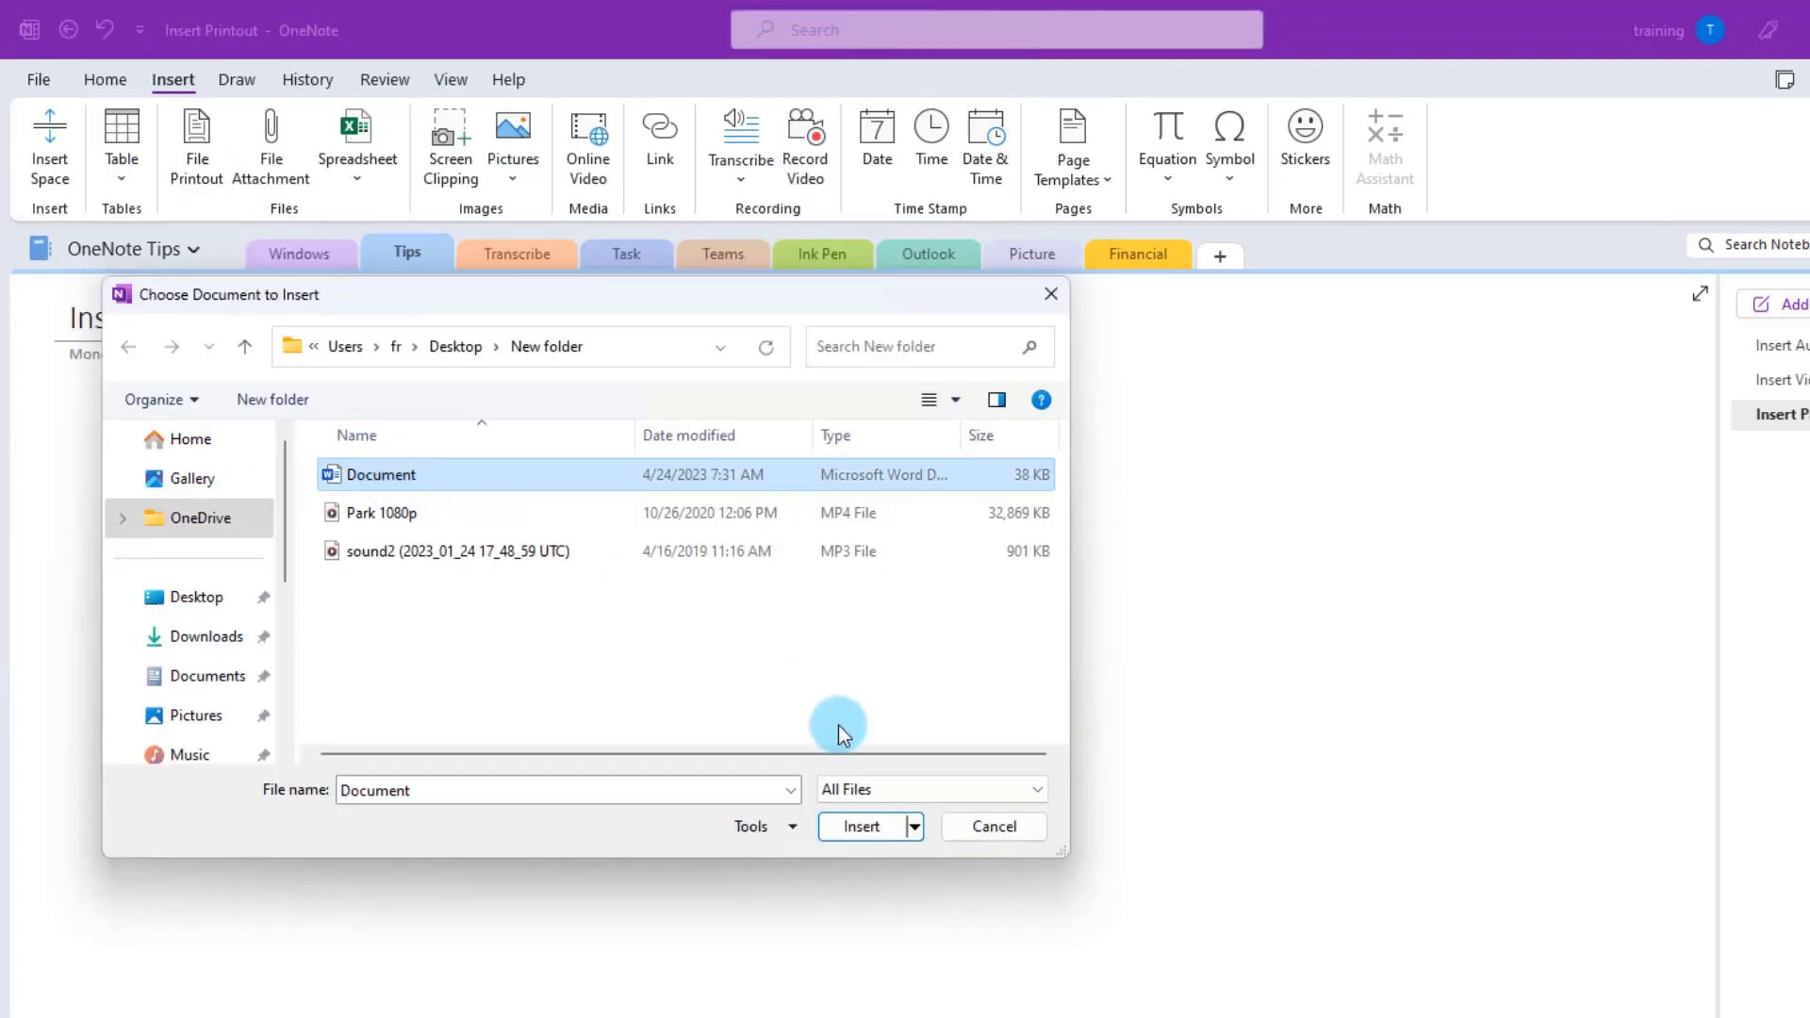
left_click(858, 833)
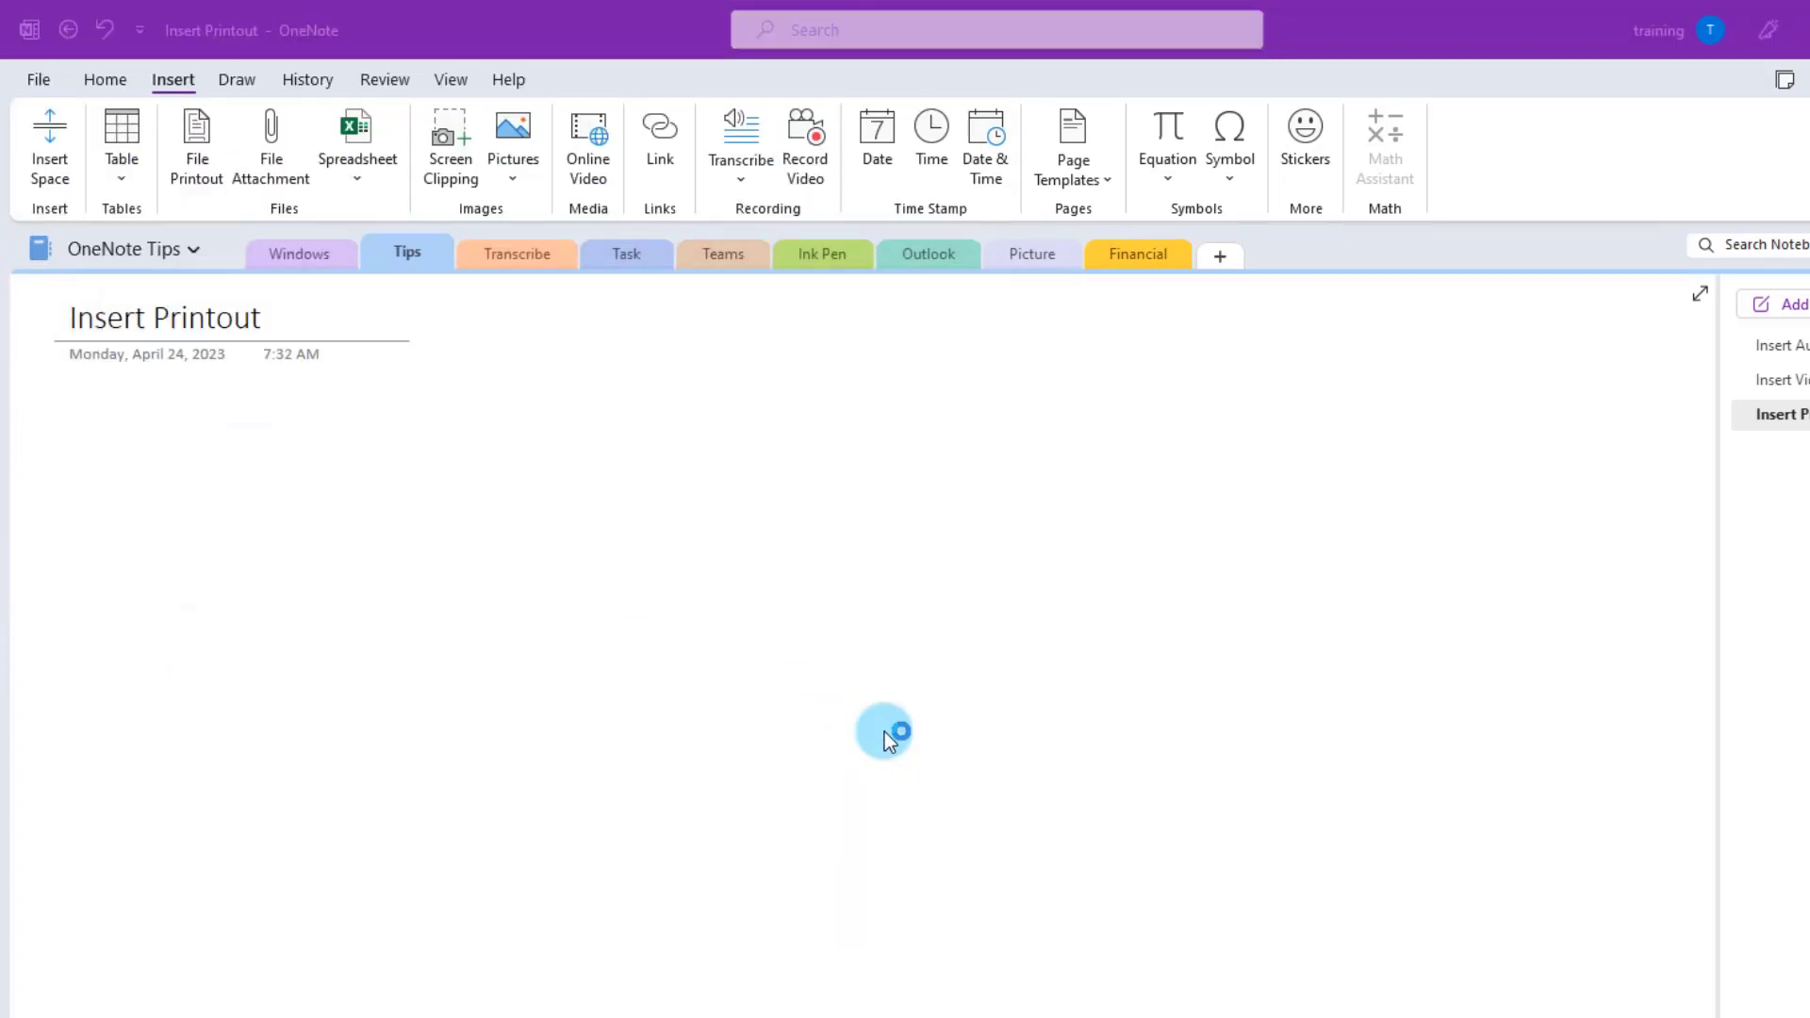
scroll(1267, 581, "down", 5)
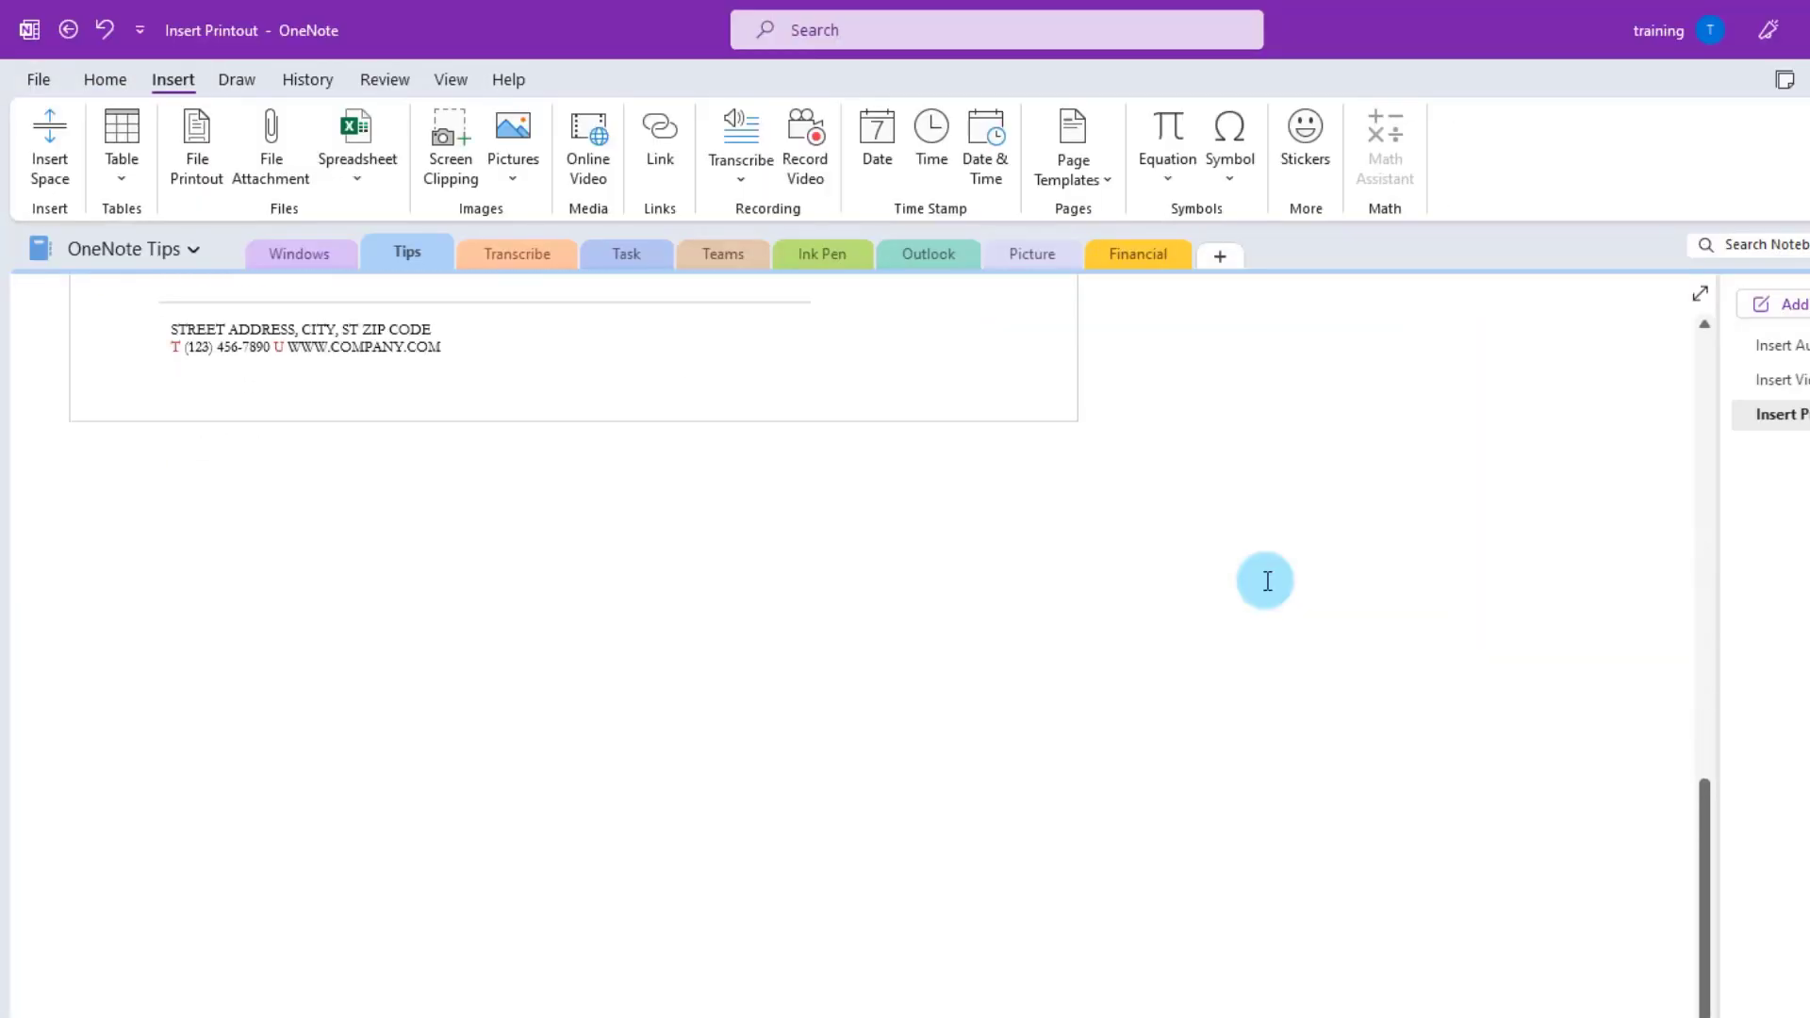
scroll(1267, 580, "up", 15)
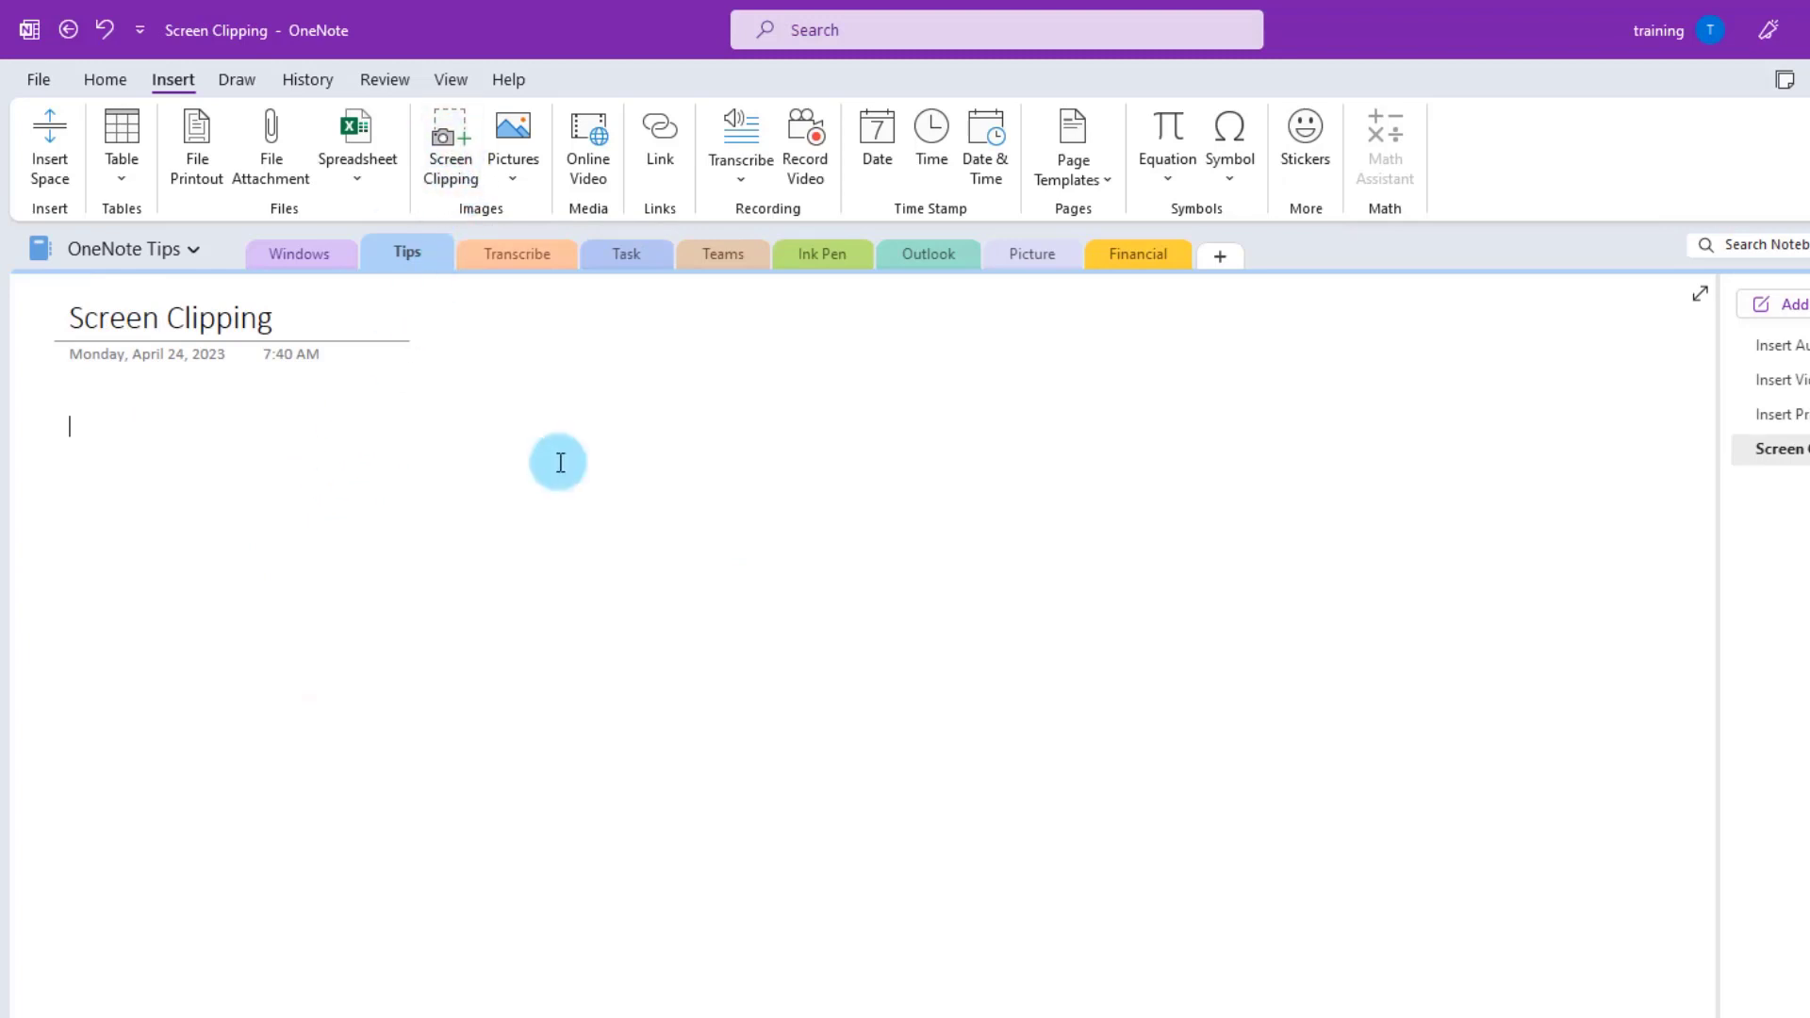
- Clip the Introducing Microsoft 365 Copilot heading and paragraph from the browser onto the page
left_click(985, 740)
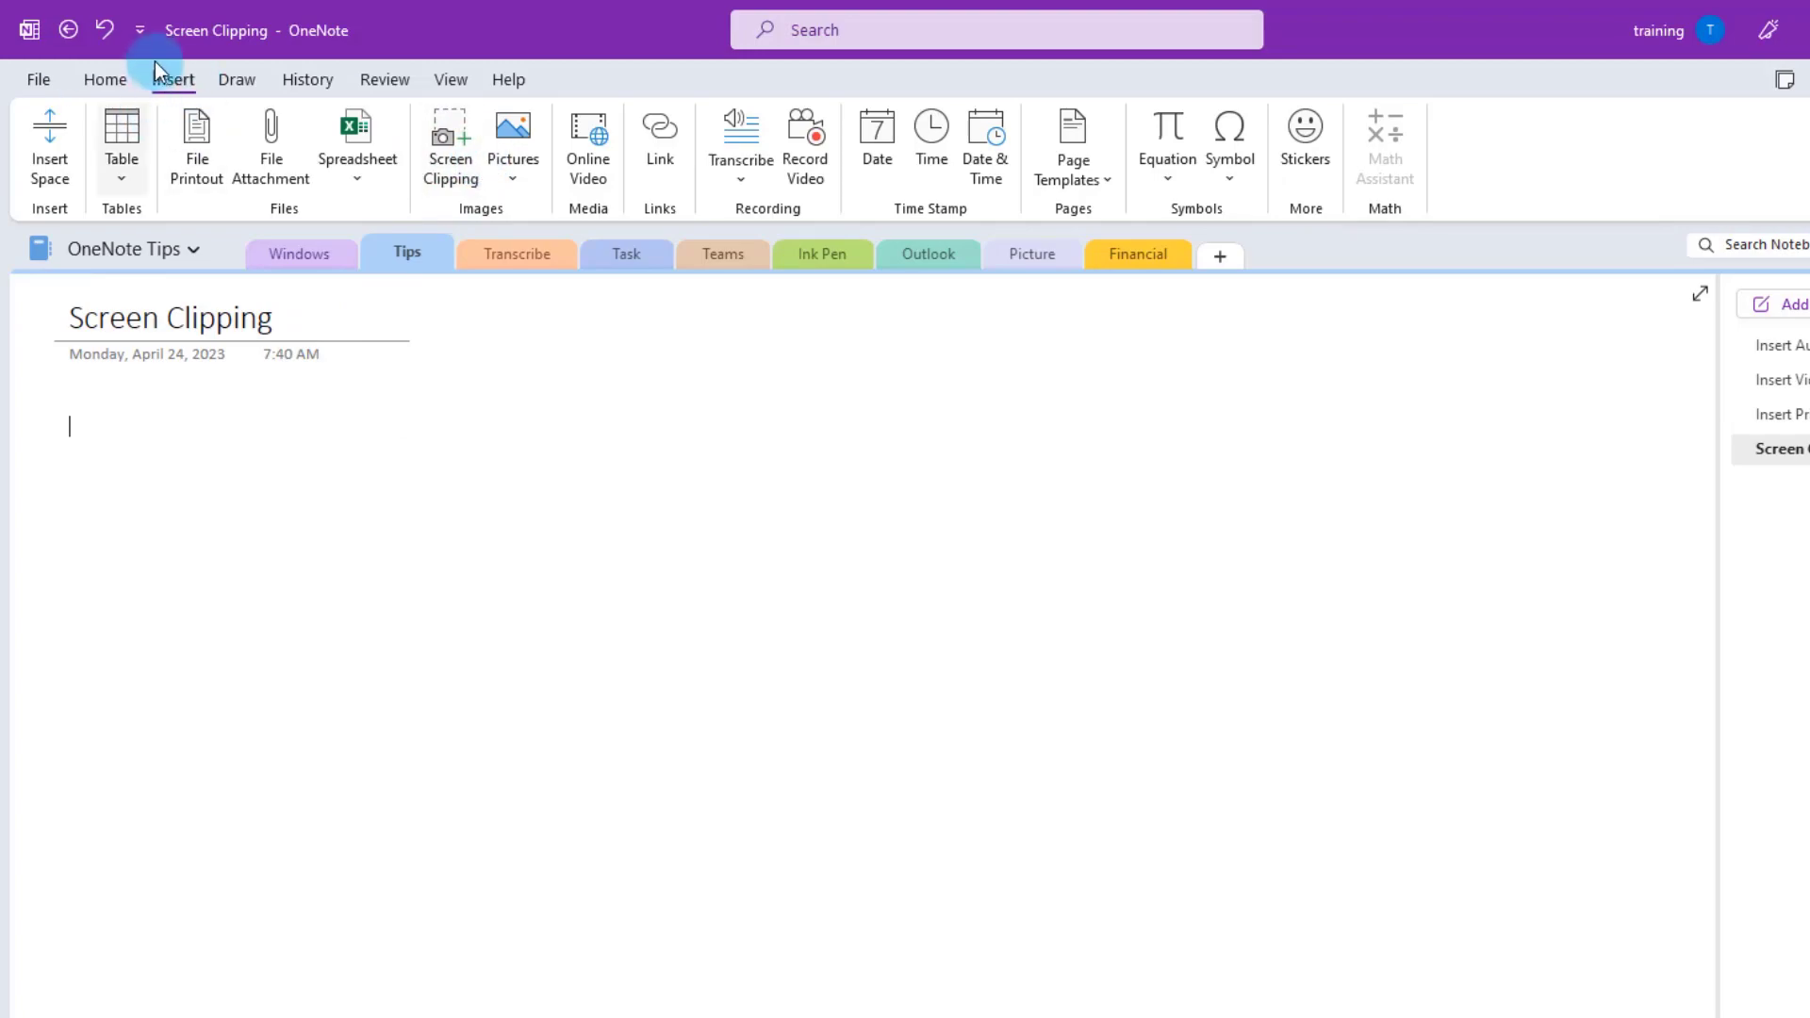
left_click(451, 162)
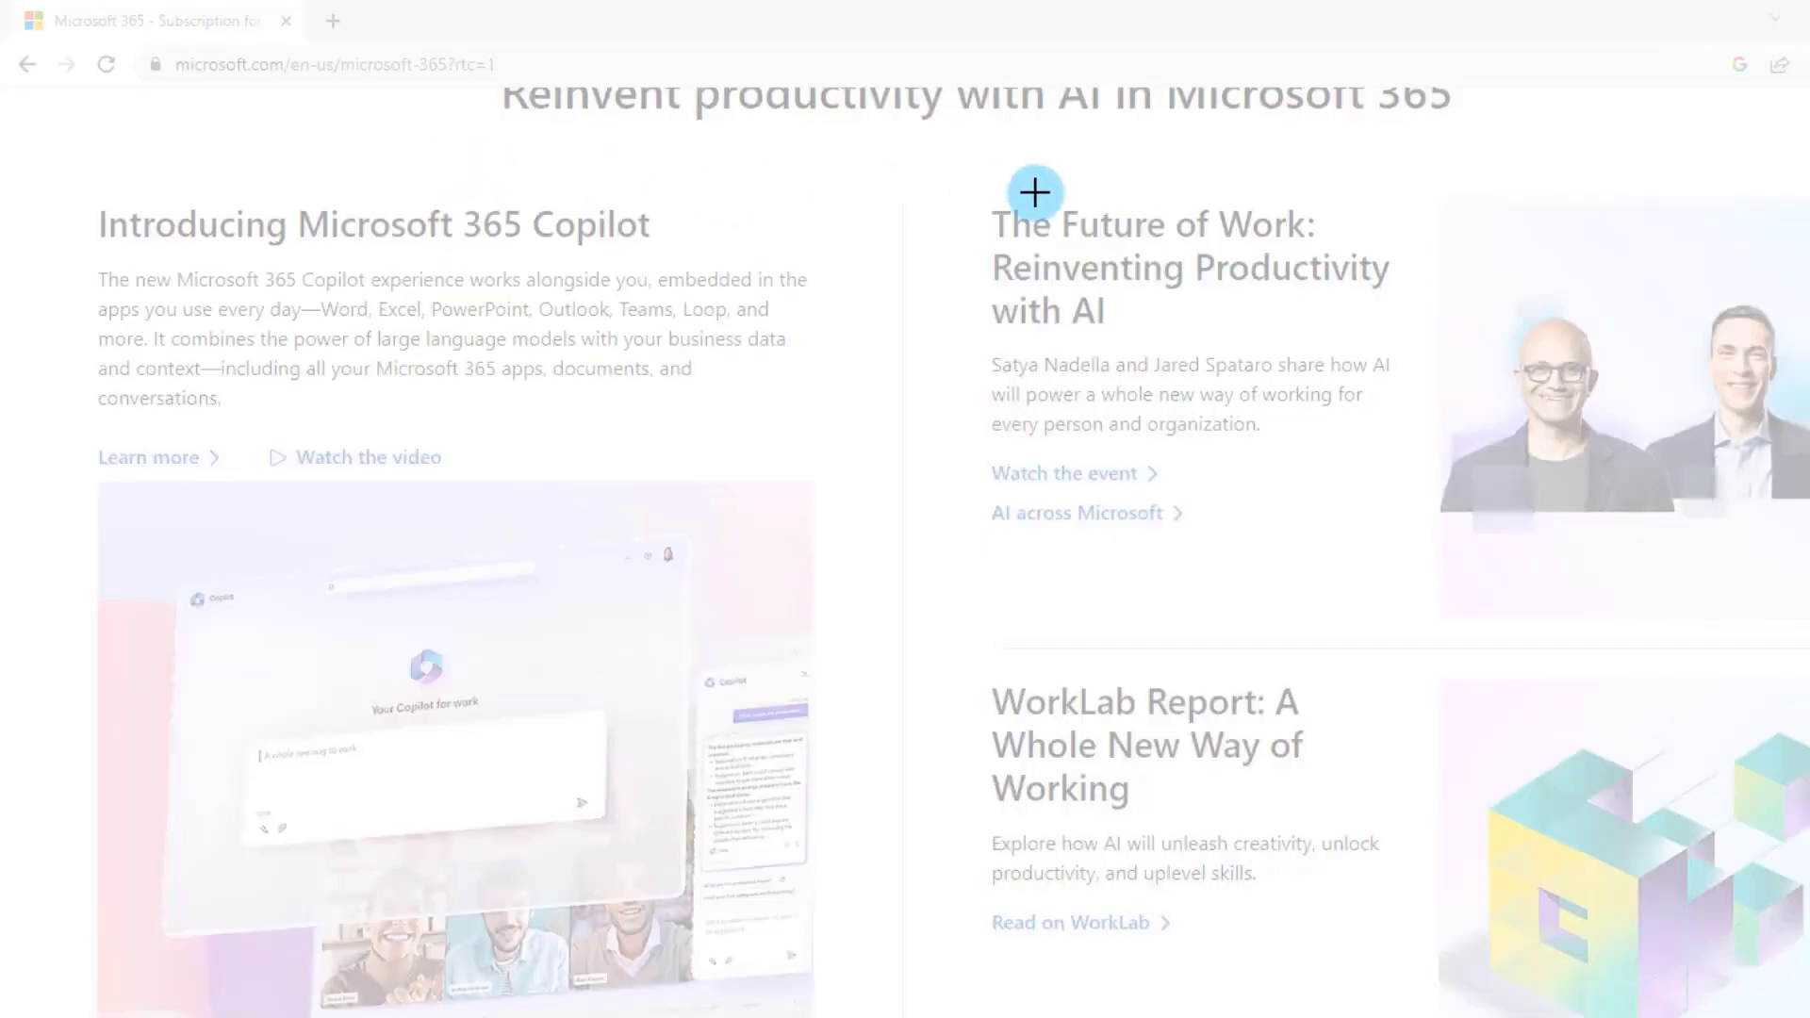
left_click_drag(76, 180, 846, 444)
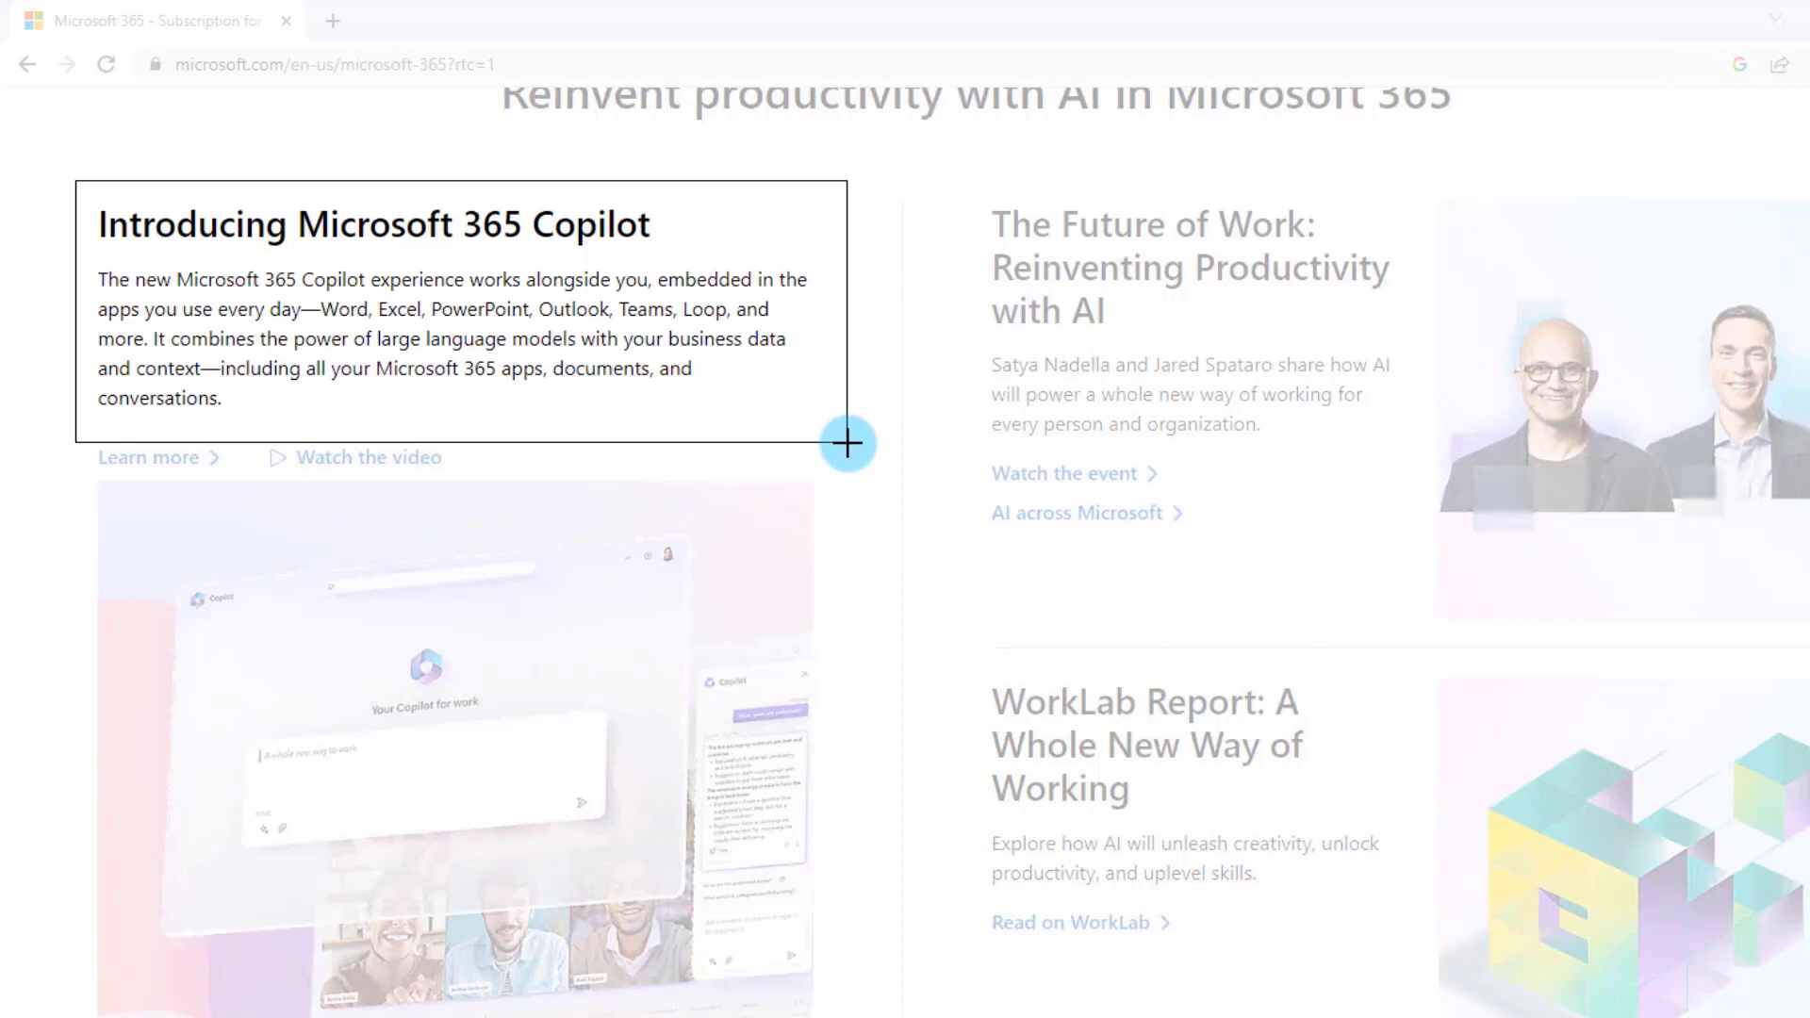
left_click_drag(847, 443, 847, 443)
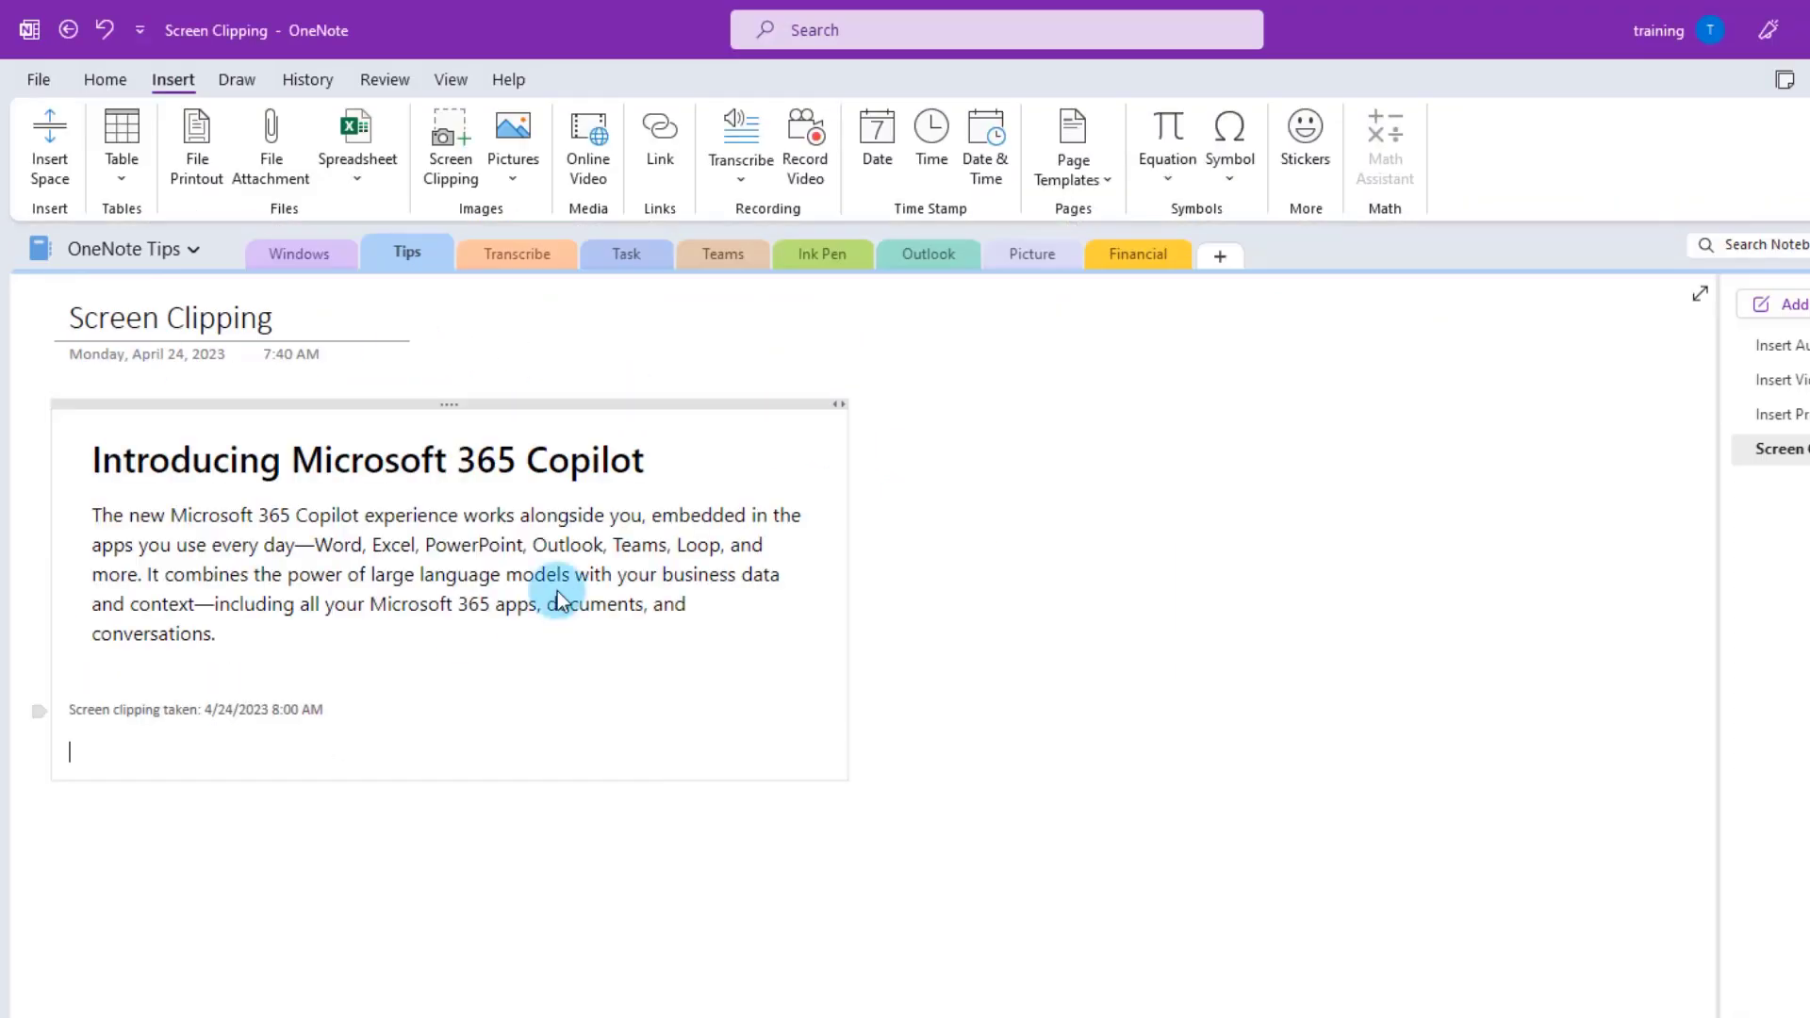
left_click(207, 492)
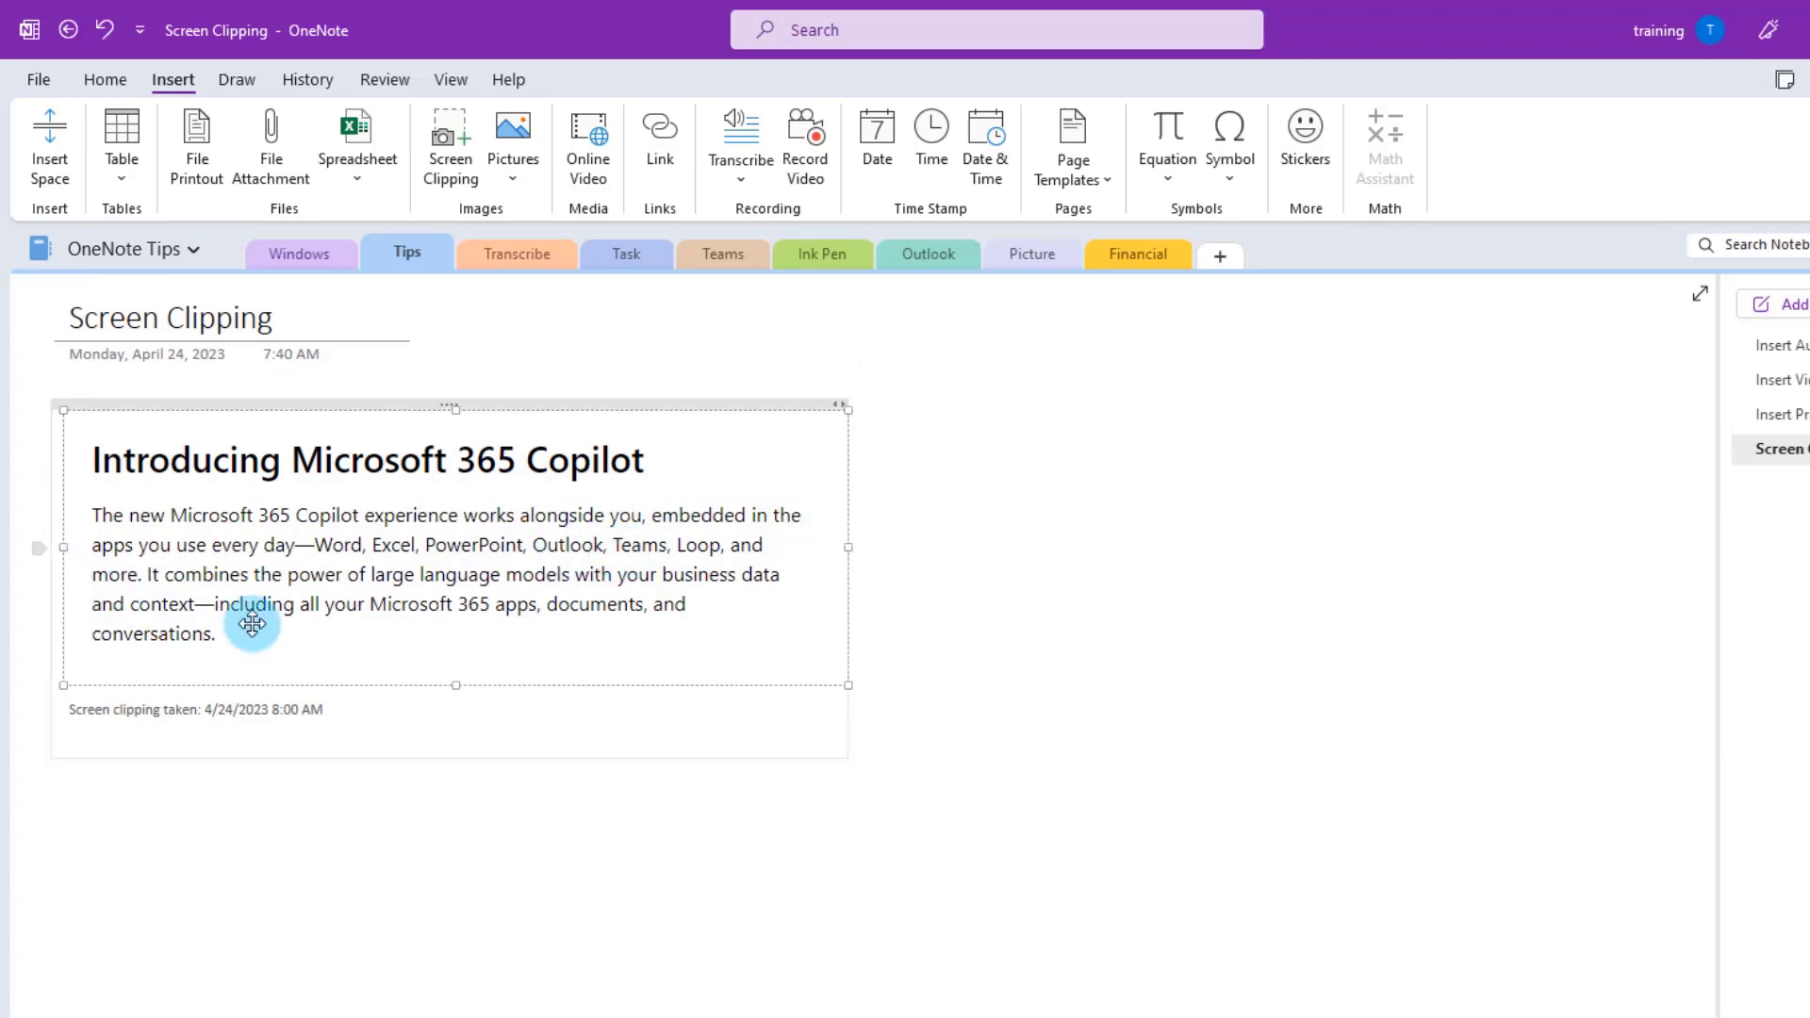
- Copy the text from the clipping image and paste it below as plain text only
right_click(473, 517)
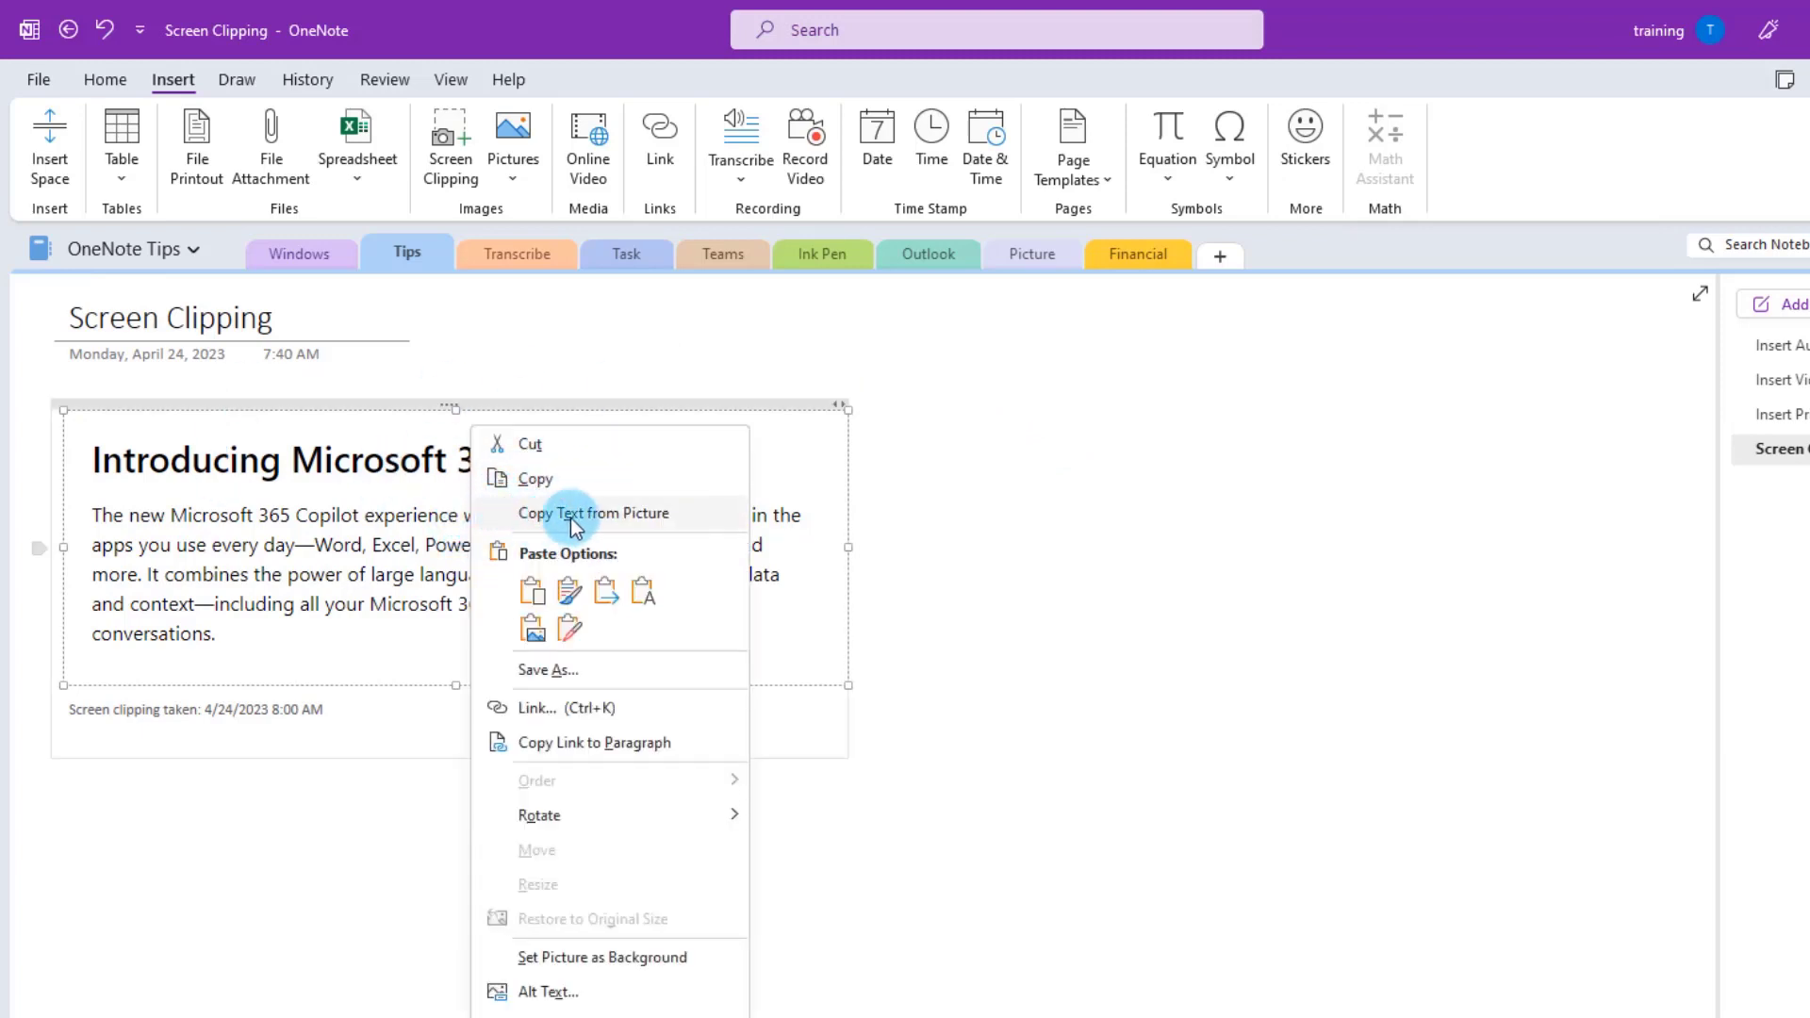
left_click(629, 517)
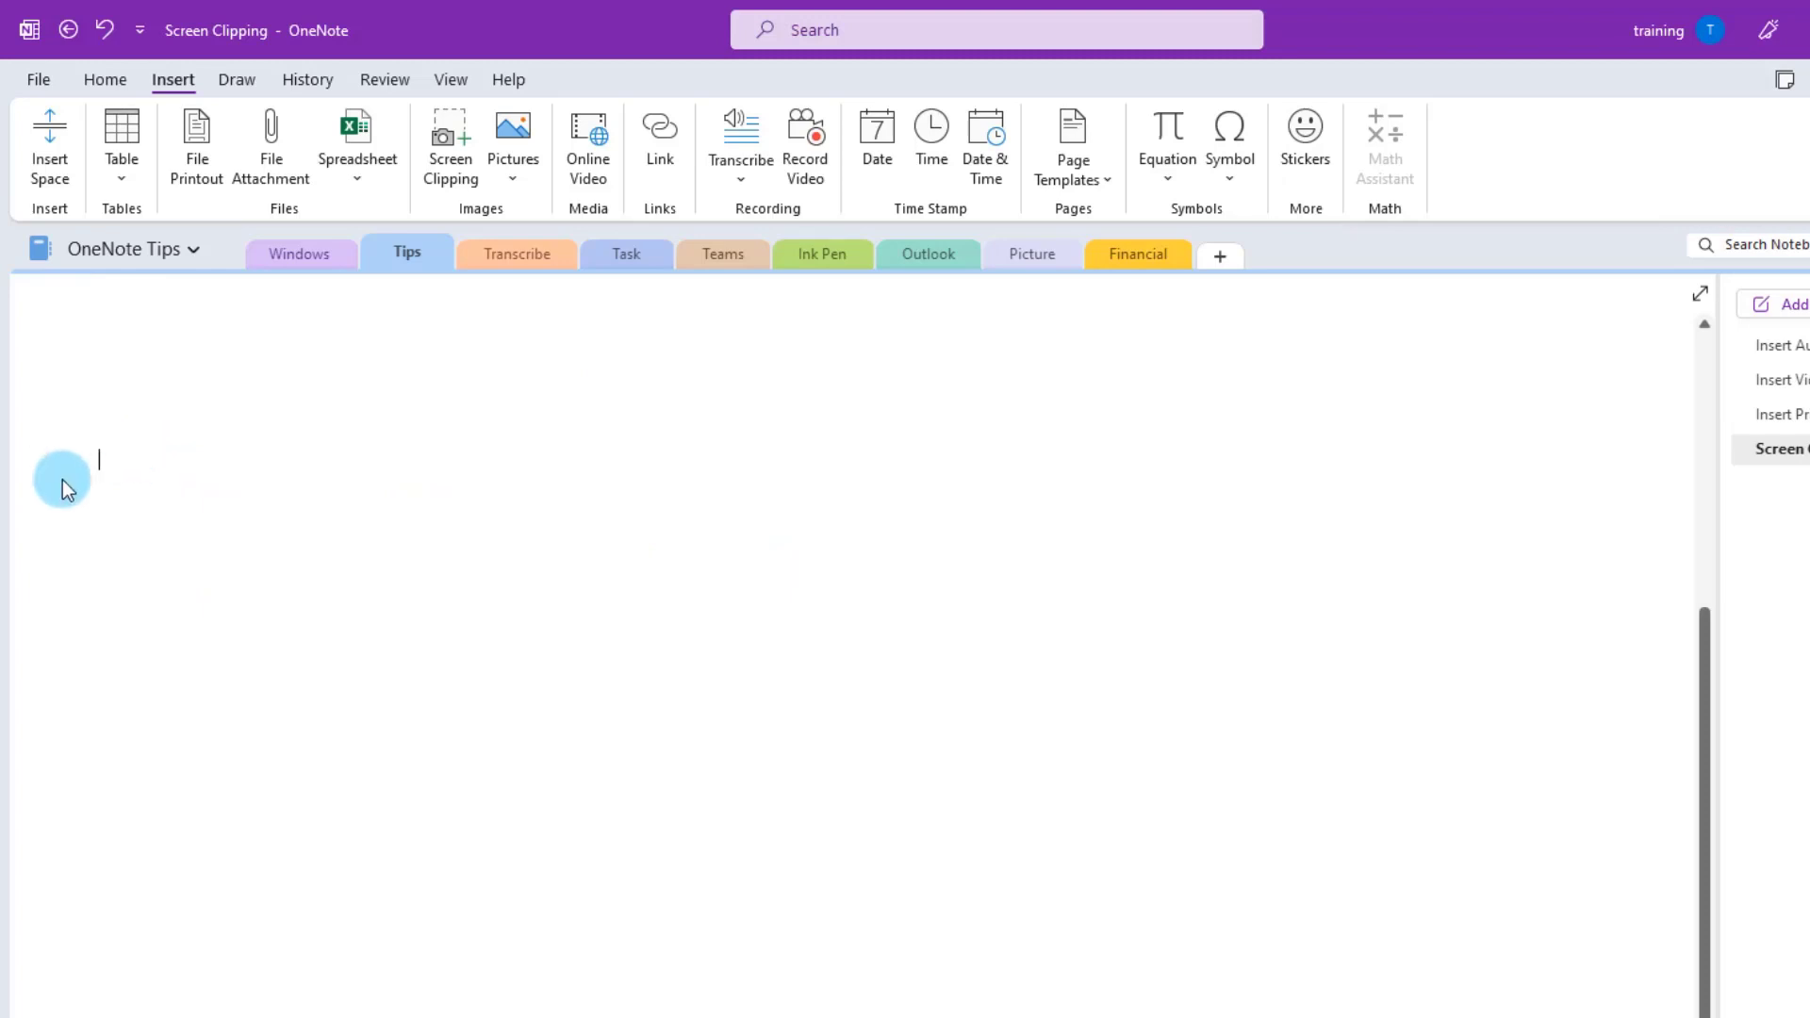
right_click(102, 463)
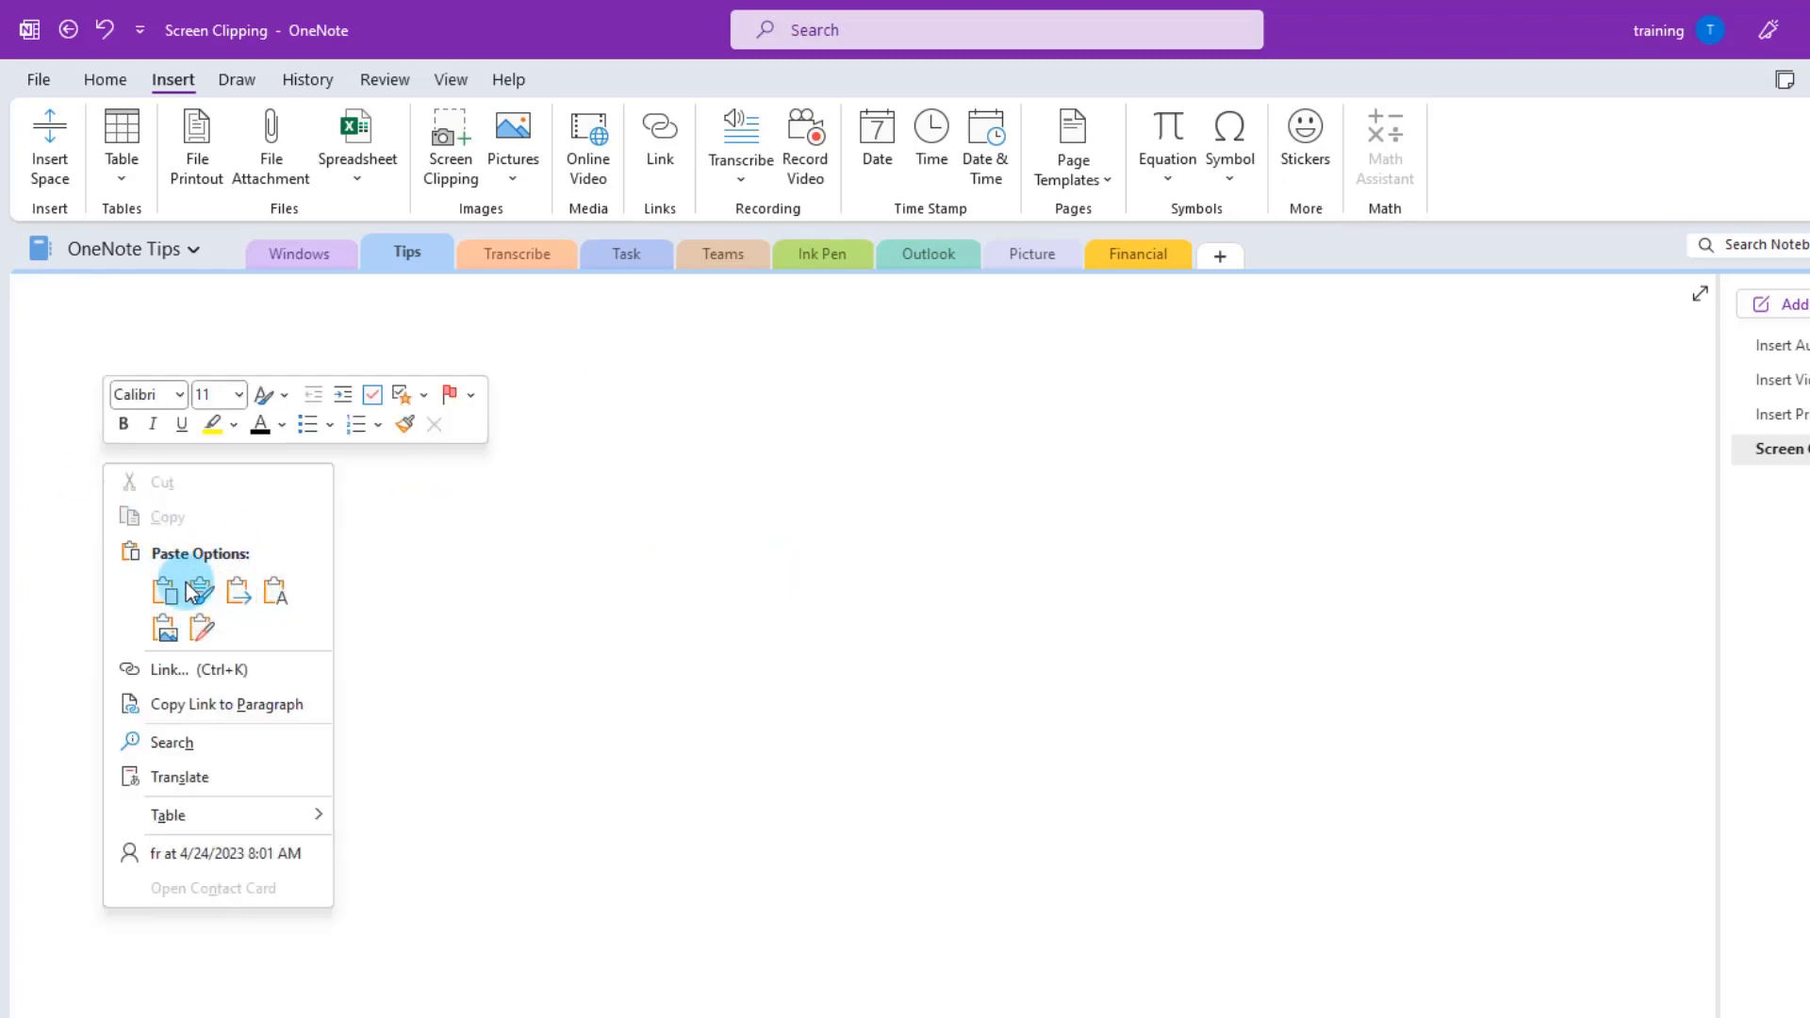
left_click(277, 591)
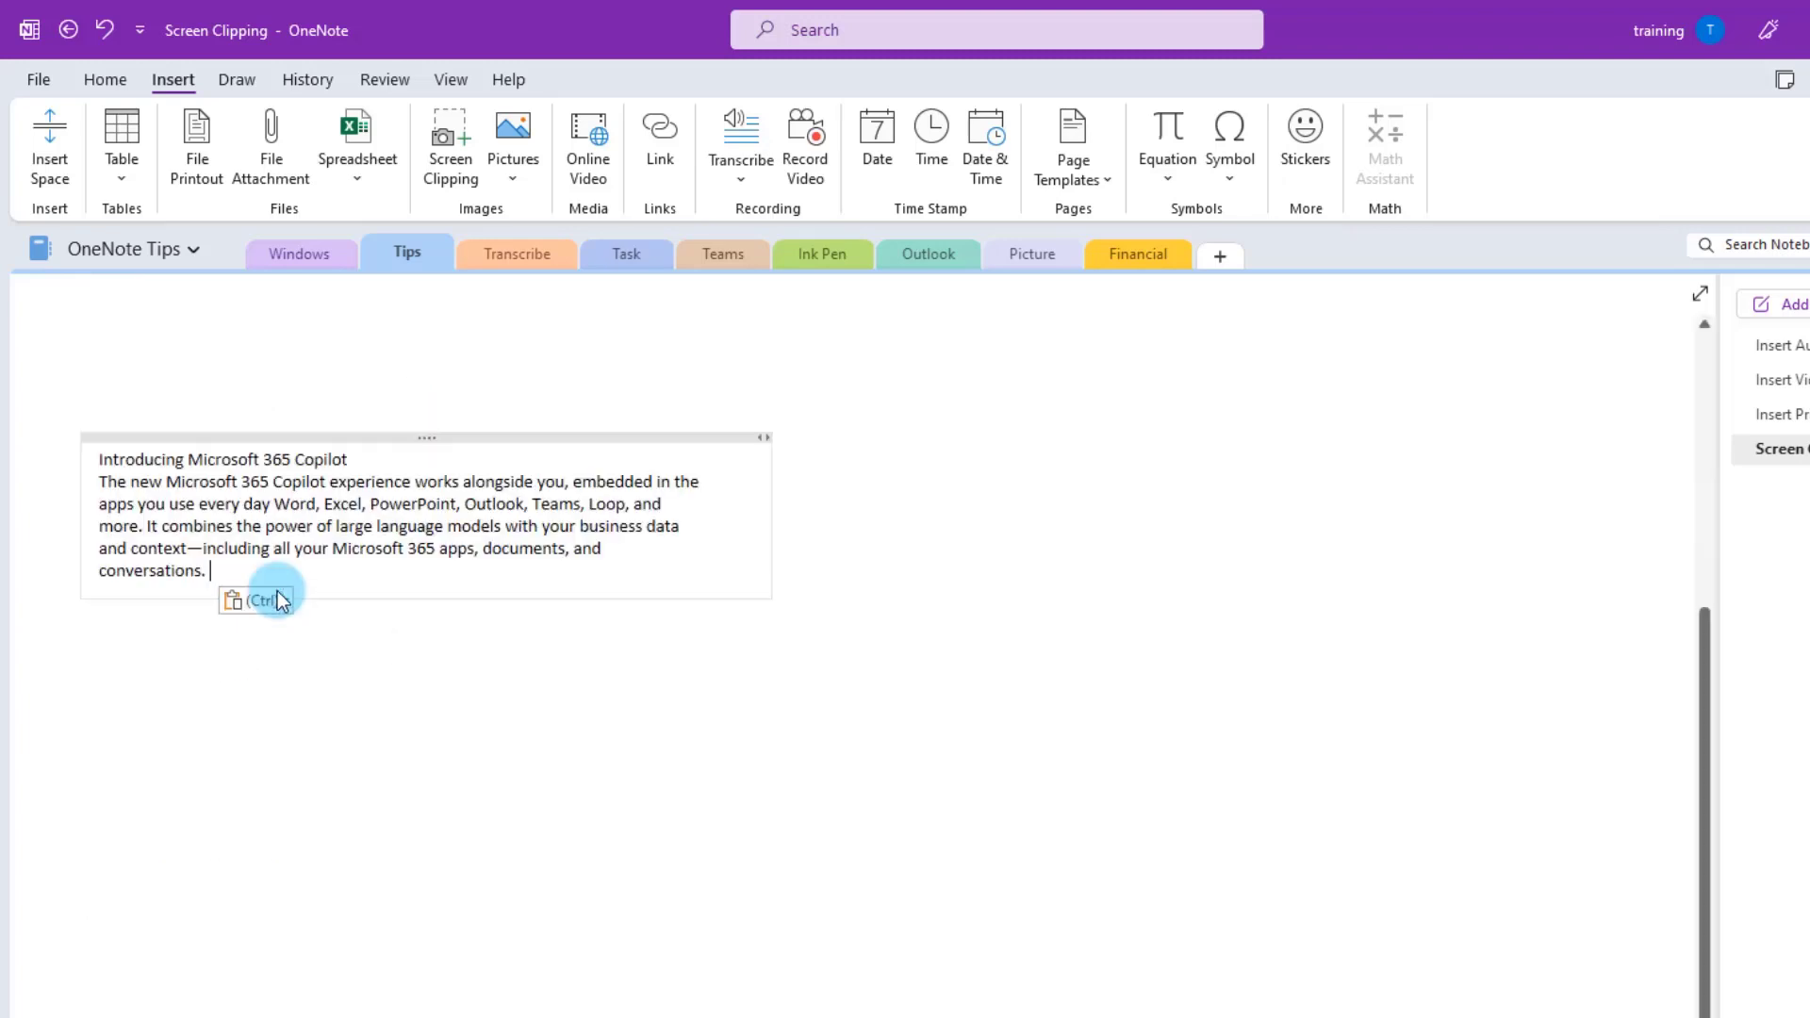
- Remove stray characters from the ends of the pasted text lines
type("ffgfgfg")
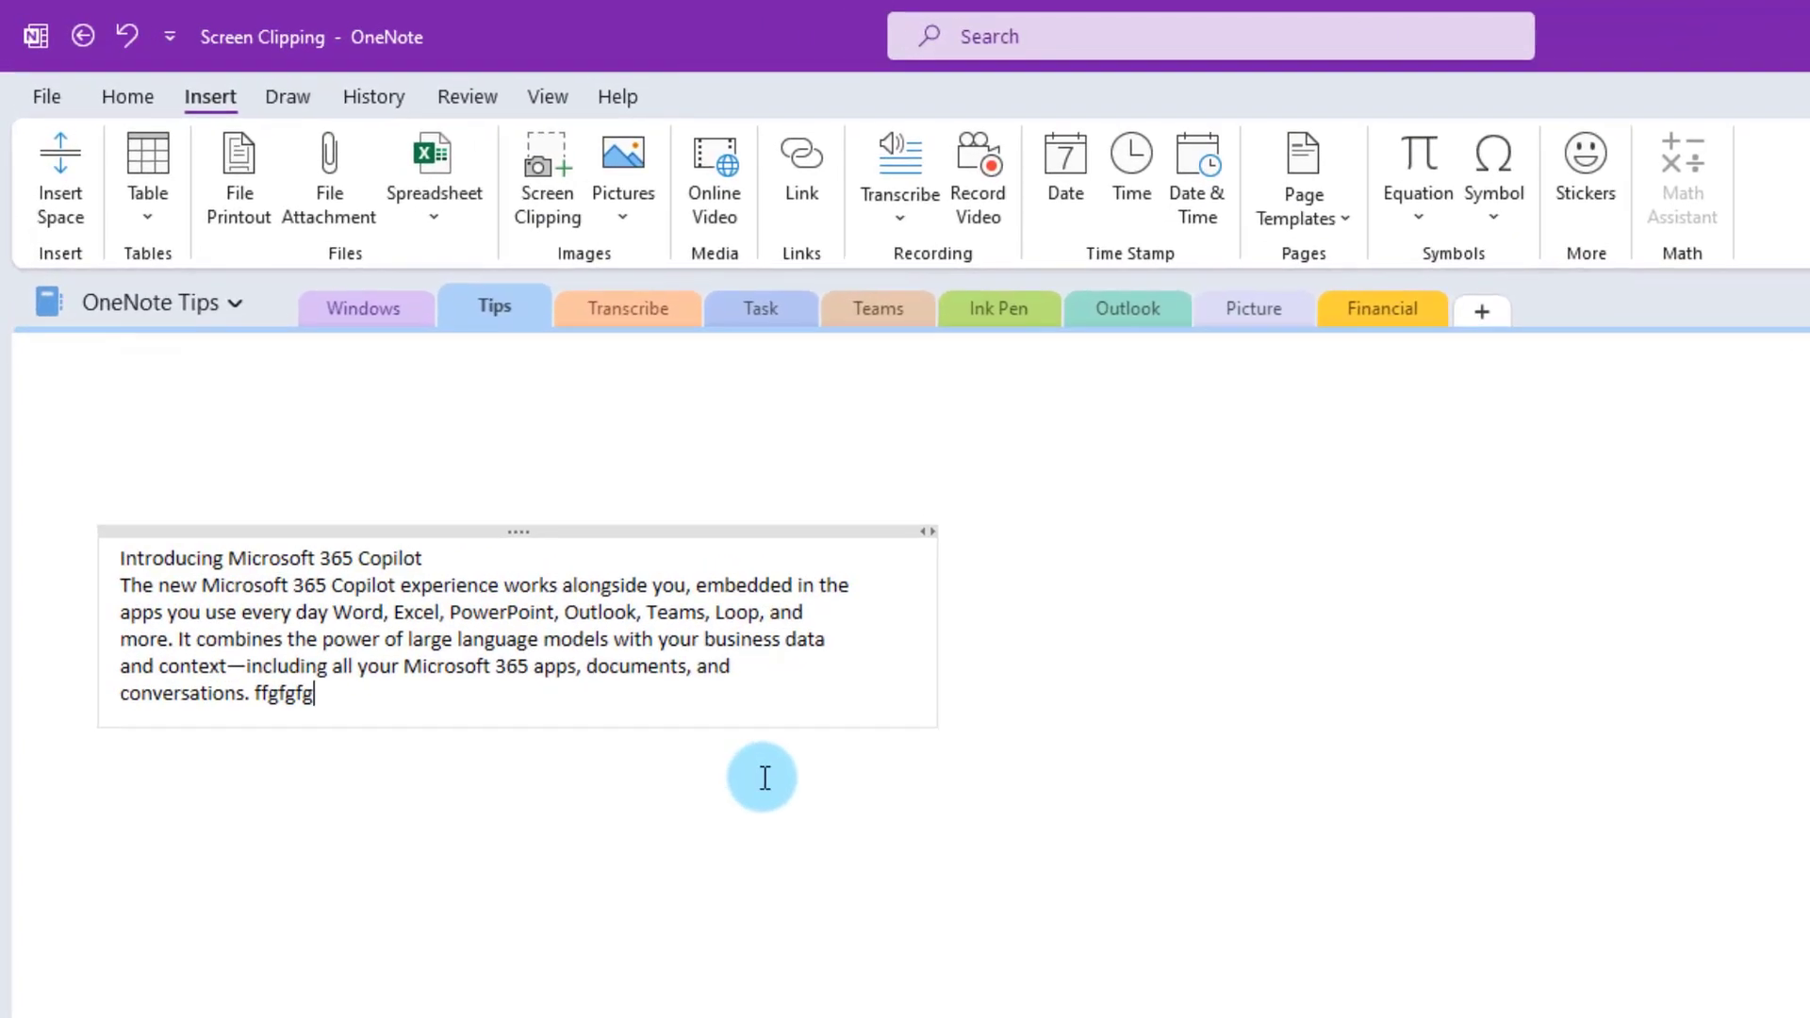
key("BackSpace")
key("BackSpace")
key("BackSpace")
key("BackSpace")
key("BackSpace")
key("BackSpace")
key("BackSpace")
left_click(817, 668)
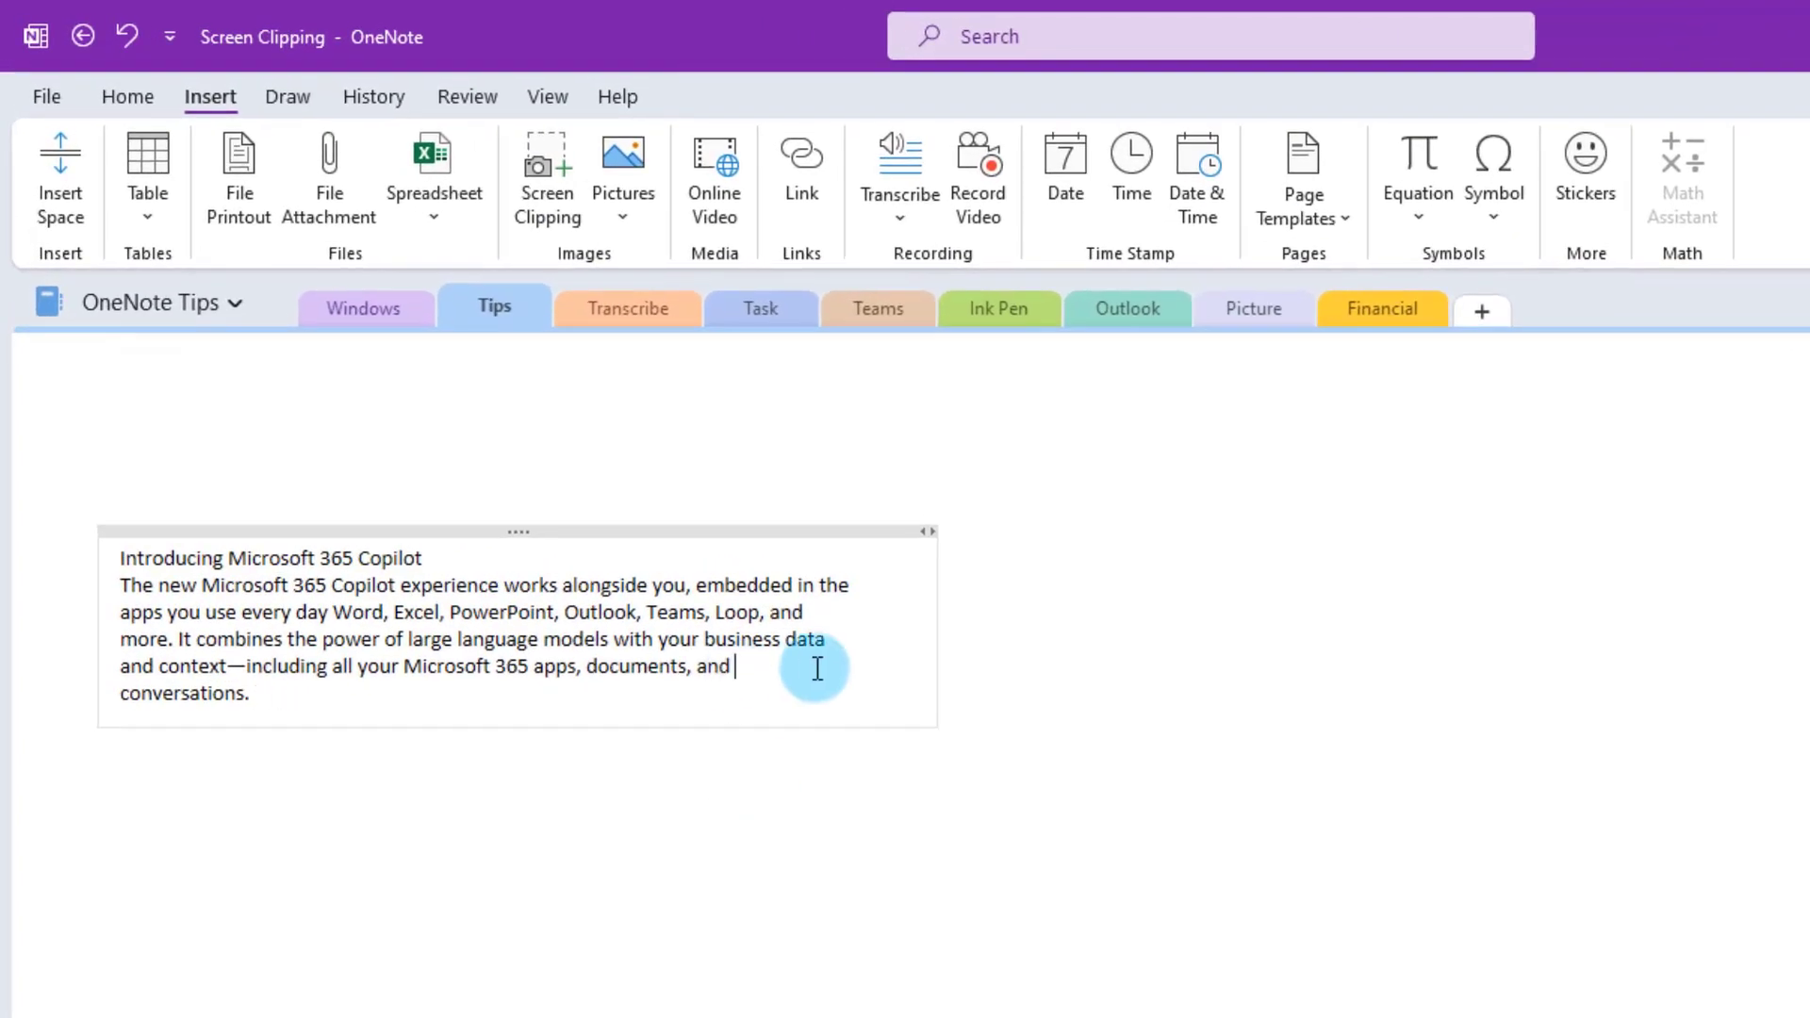
key("BackSpace")
key("BackSpace")
key("BackSpace")
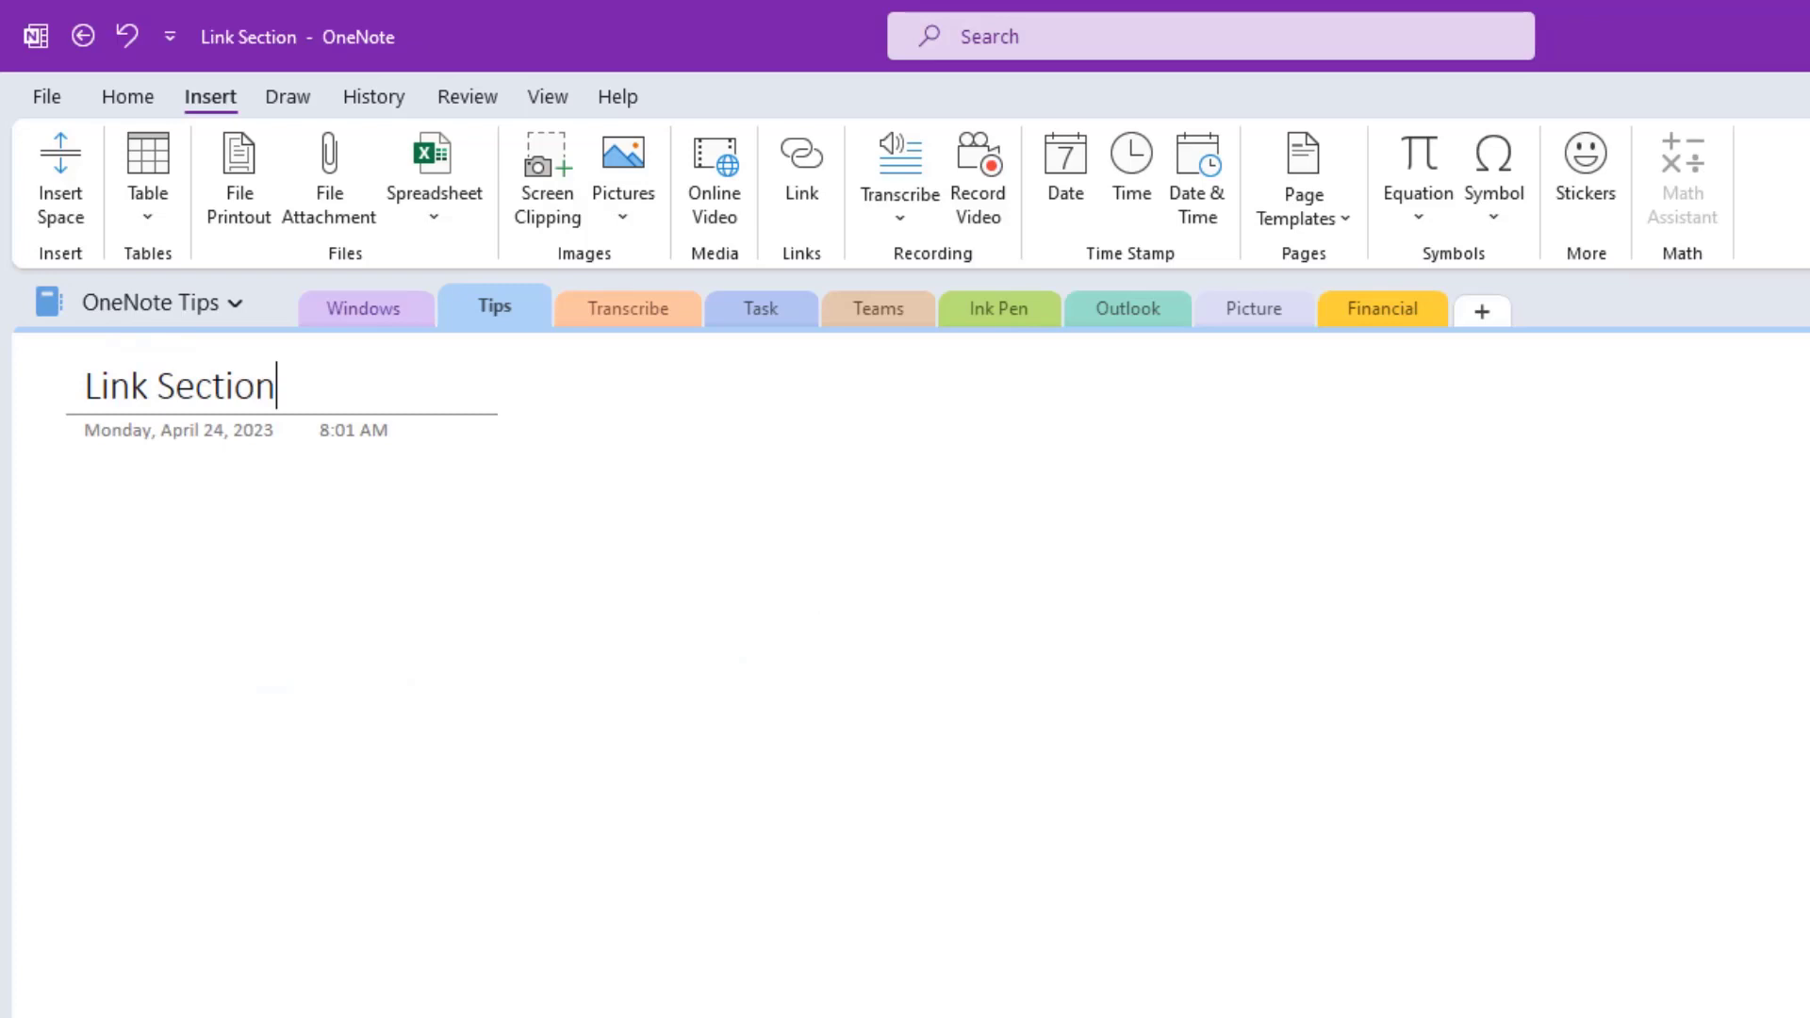
- Insert a 'Link to Windows Section' hyperlink targeting the Windows section, then follow it
left_click(993, 610)
left_click(192, 500)
right_click(136, 527)
left_click(596, 648)
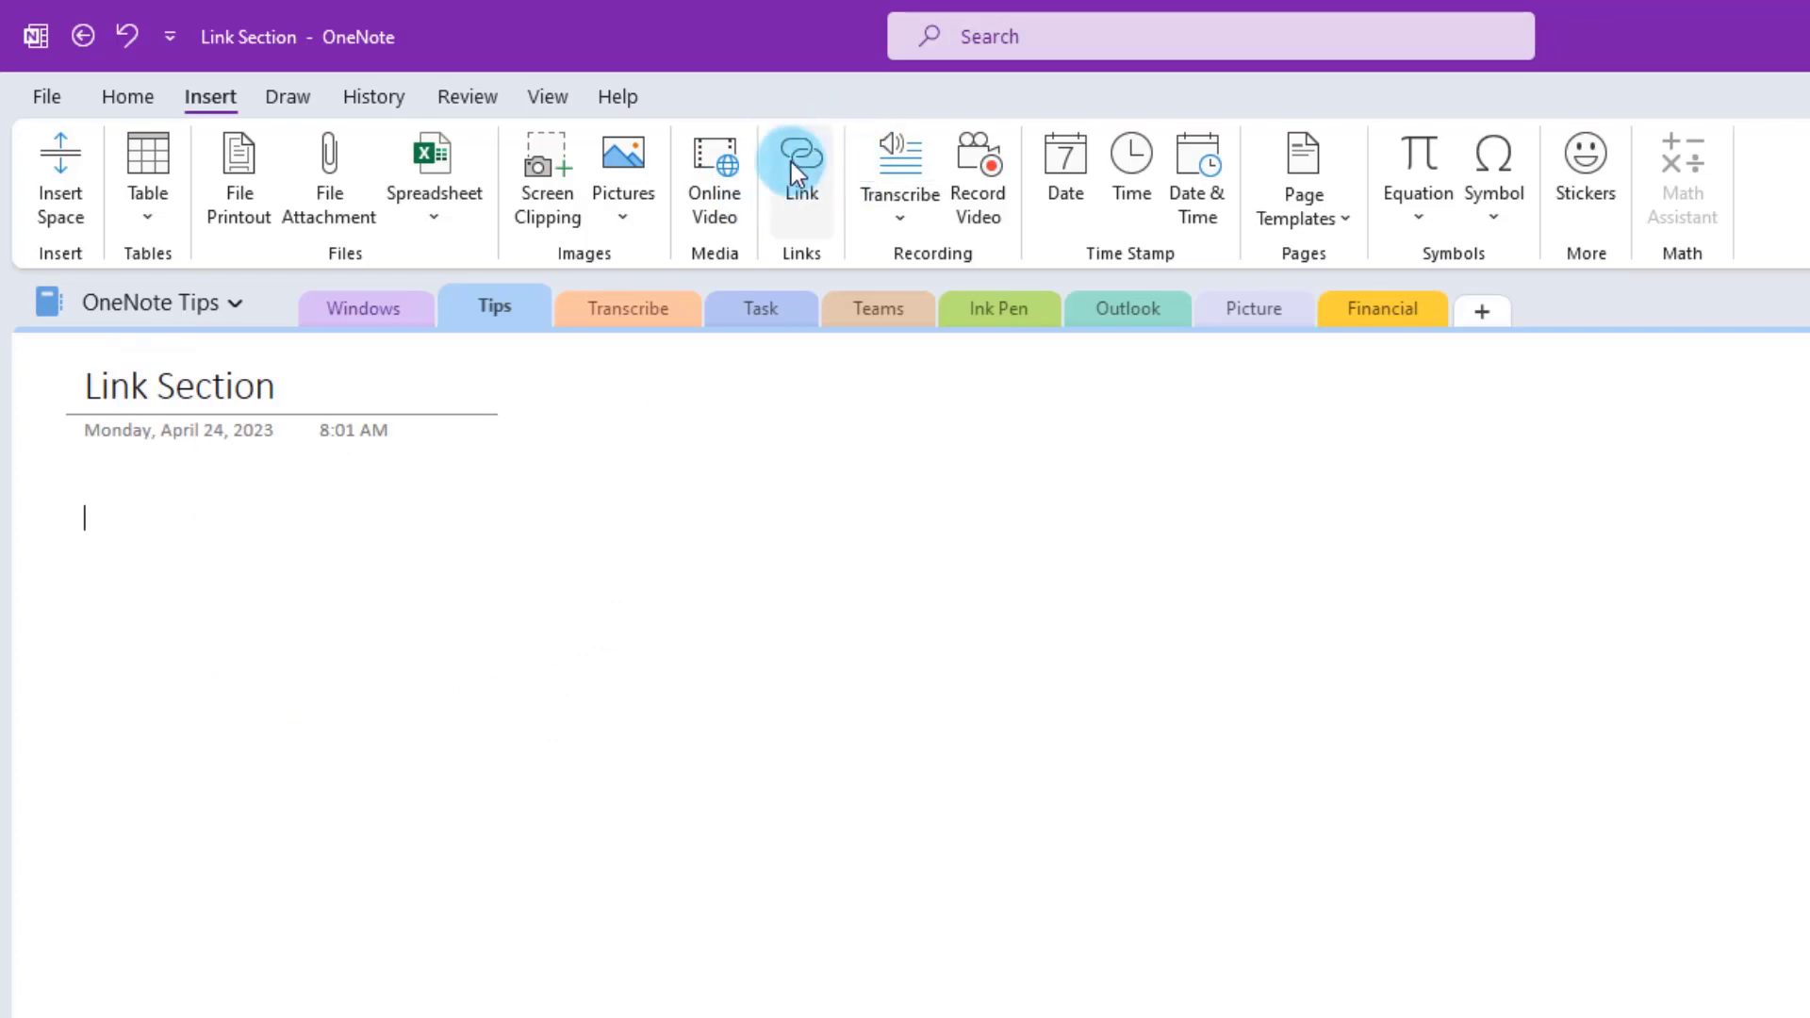
right_click(107, 514)
left_click(189, 762)
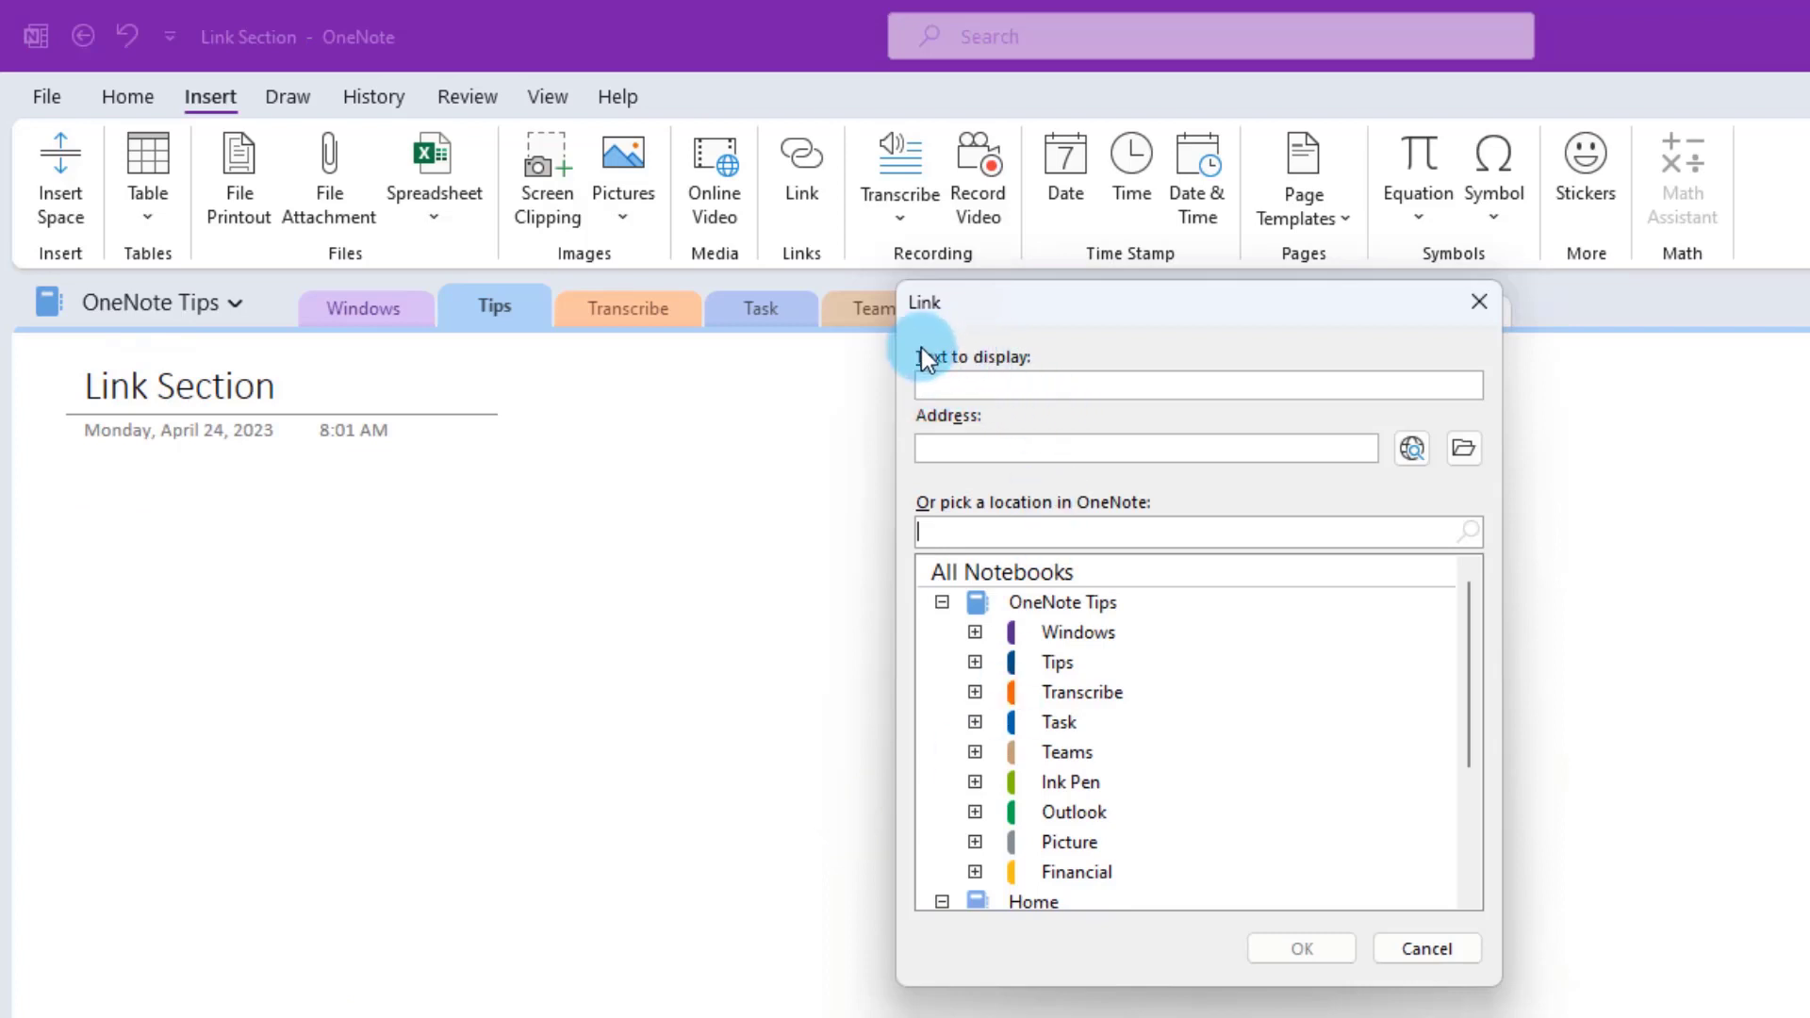
left_click(1000, 388)
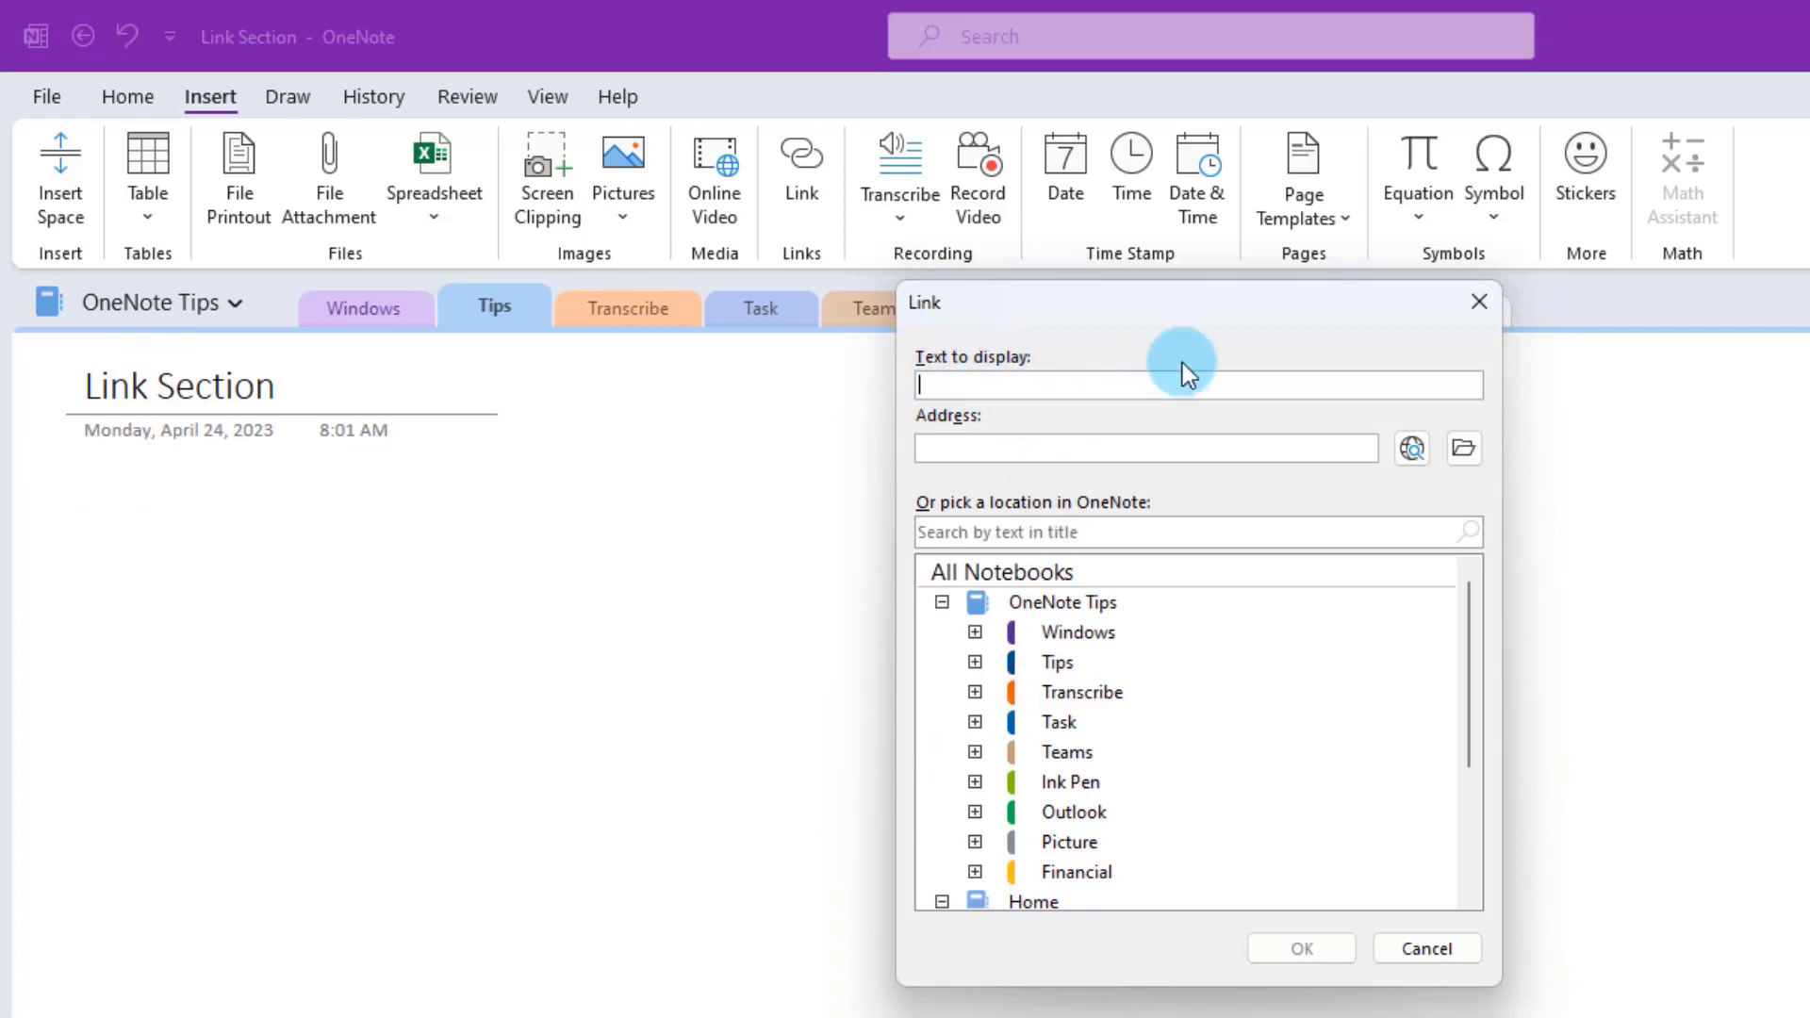
type("Link to Windows Section")
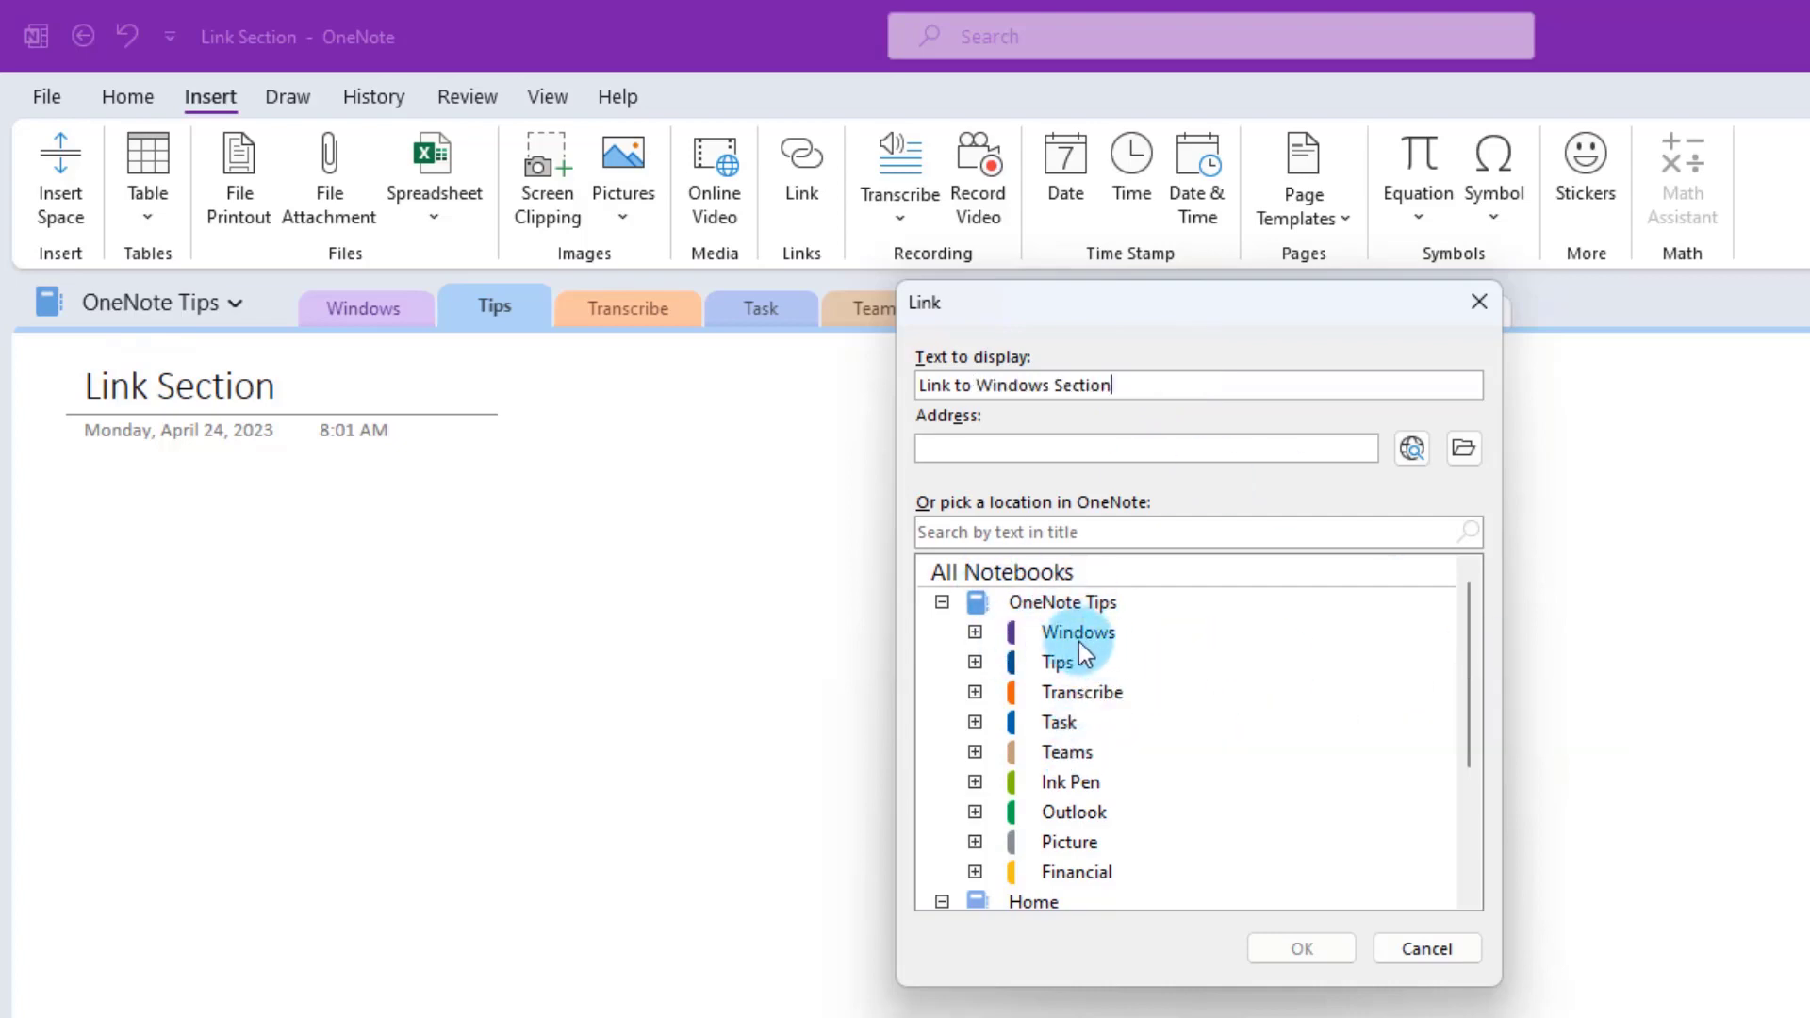
left_click(976, 631)
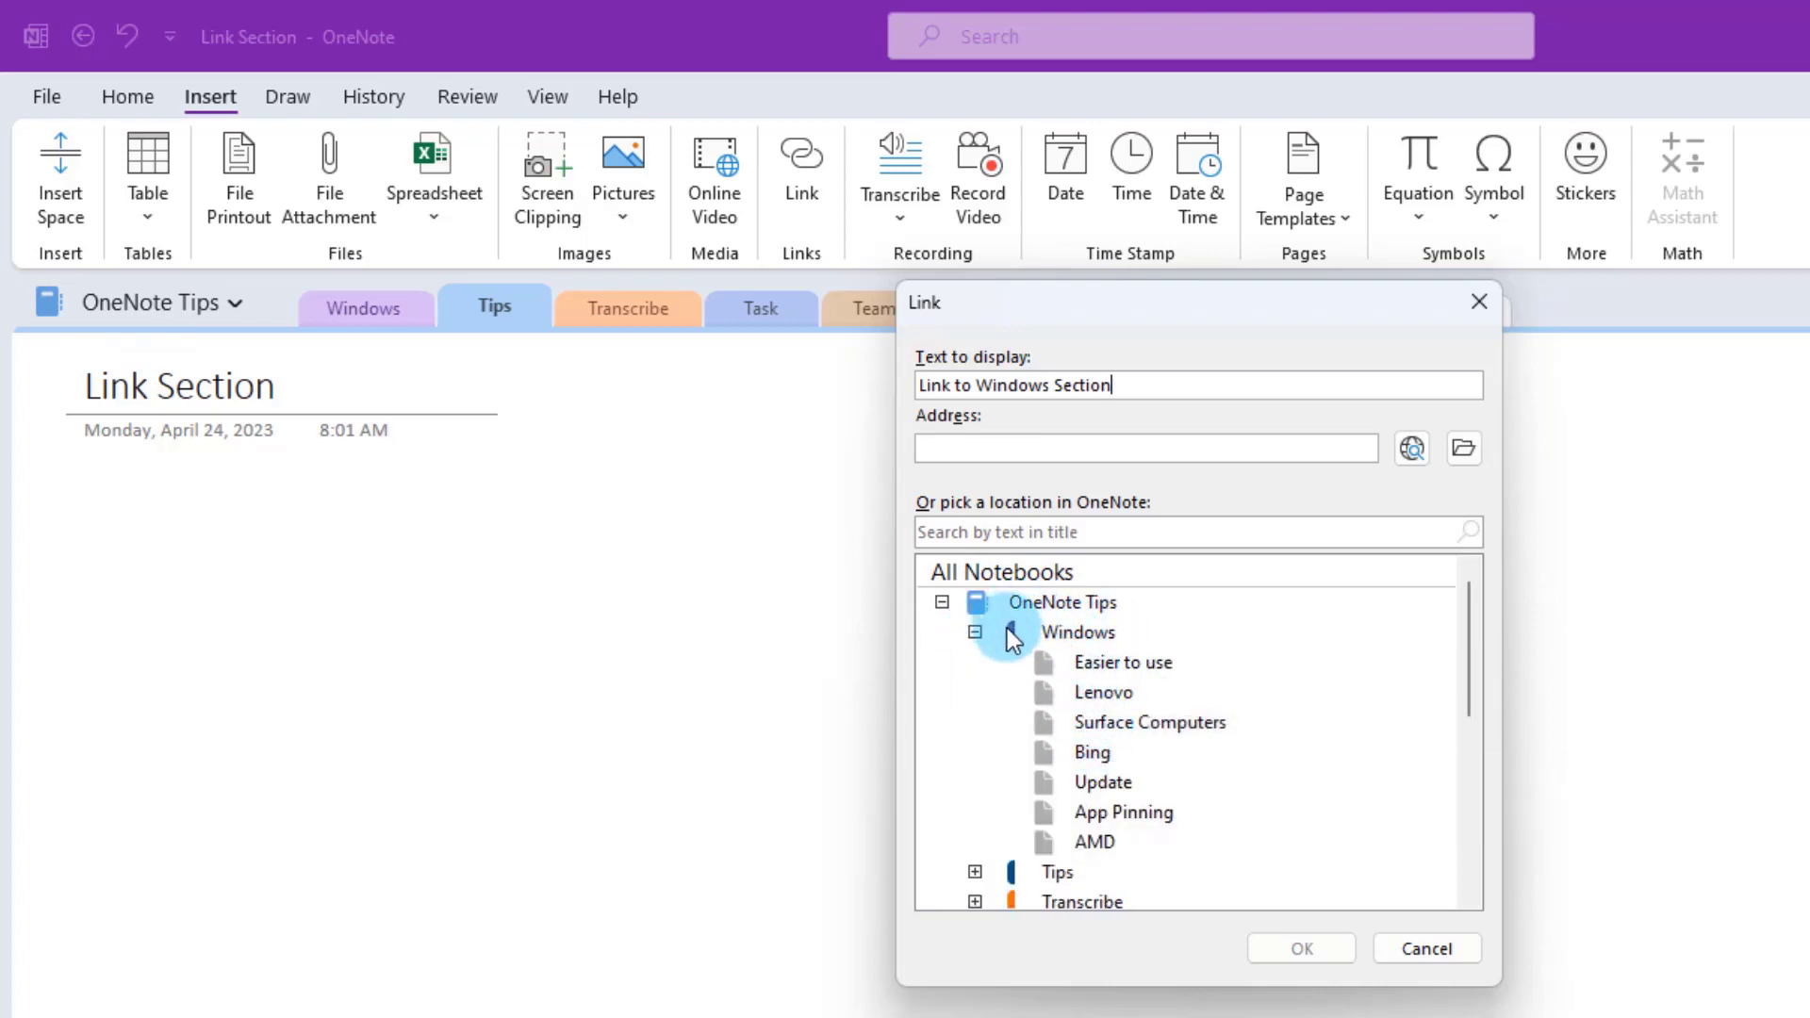
left_click(1065, 635)
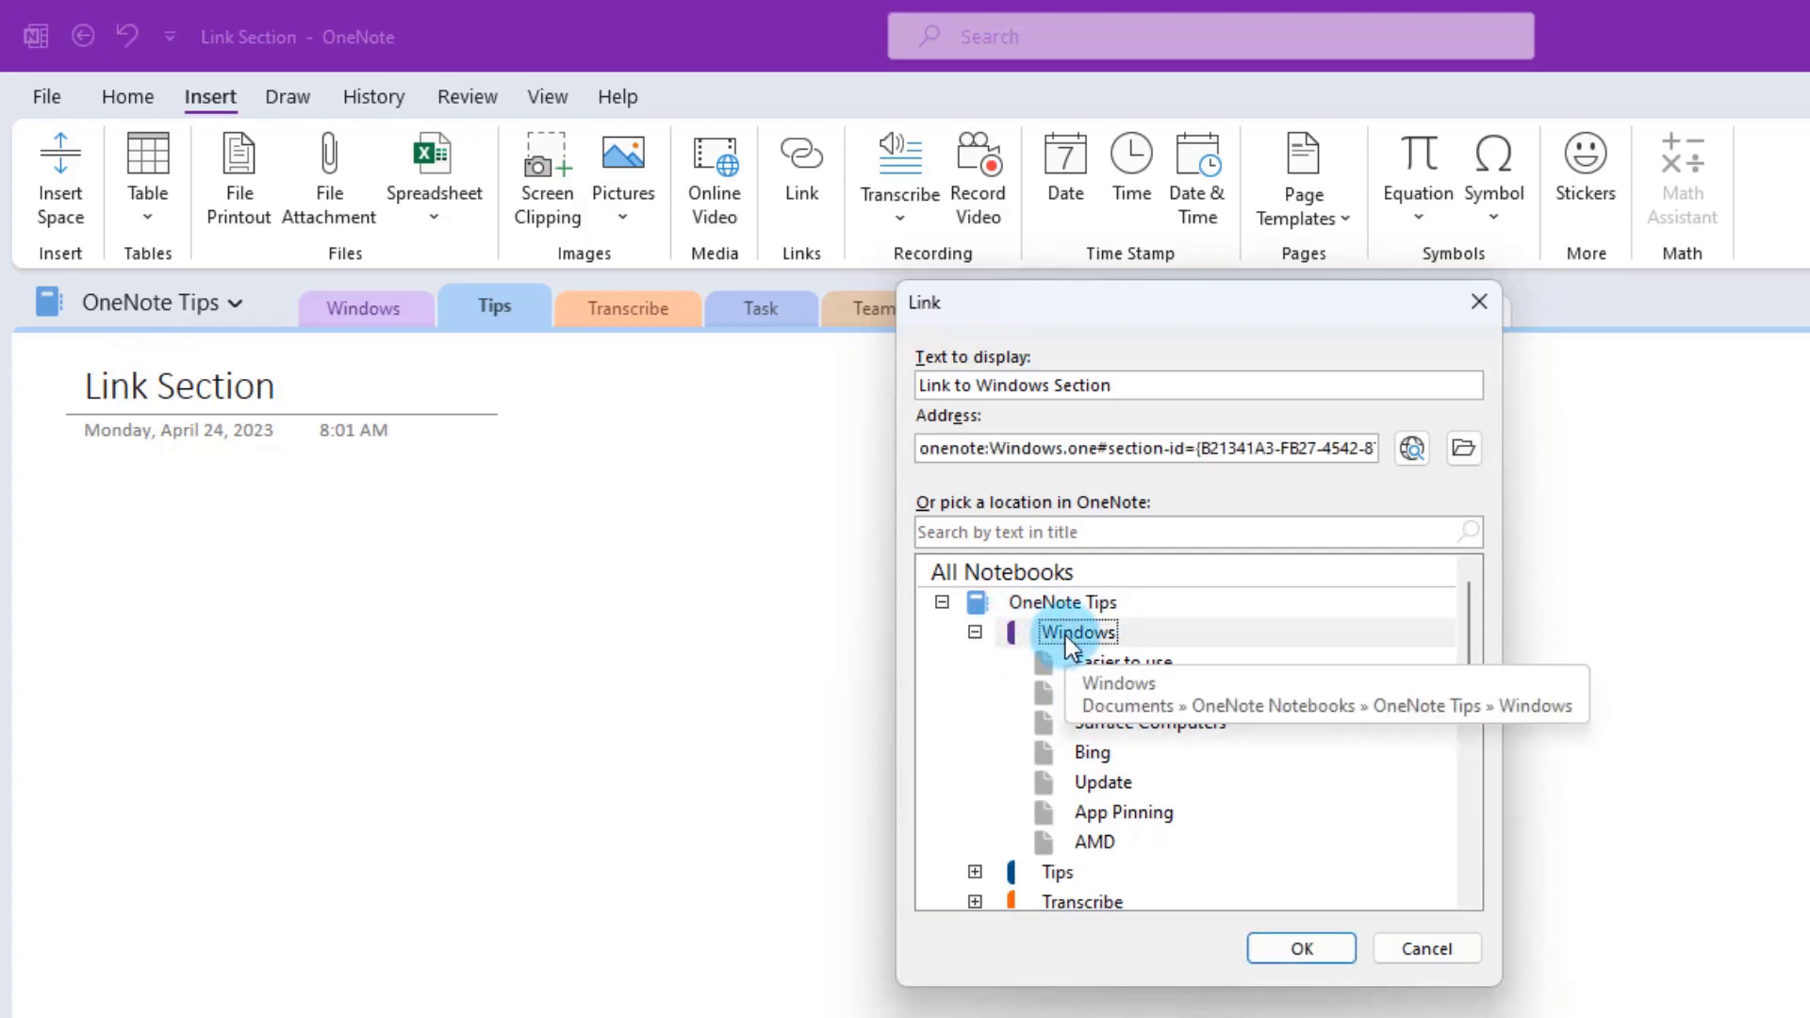
left_click(1272, 942)
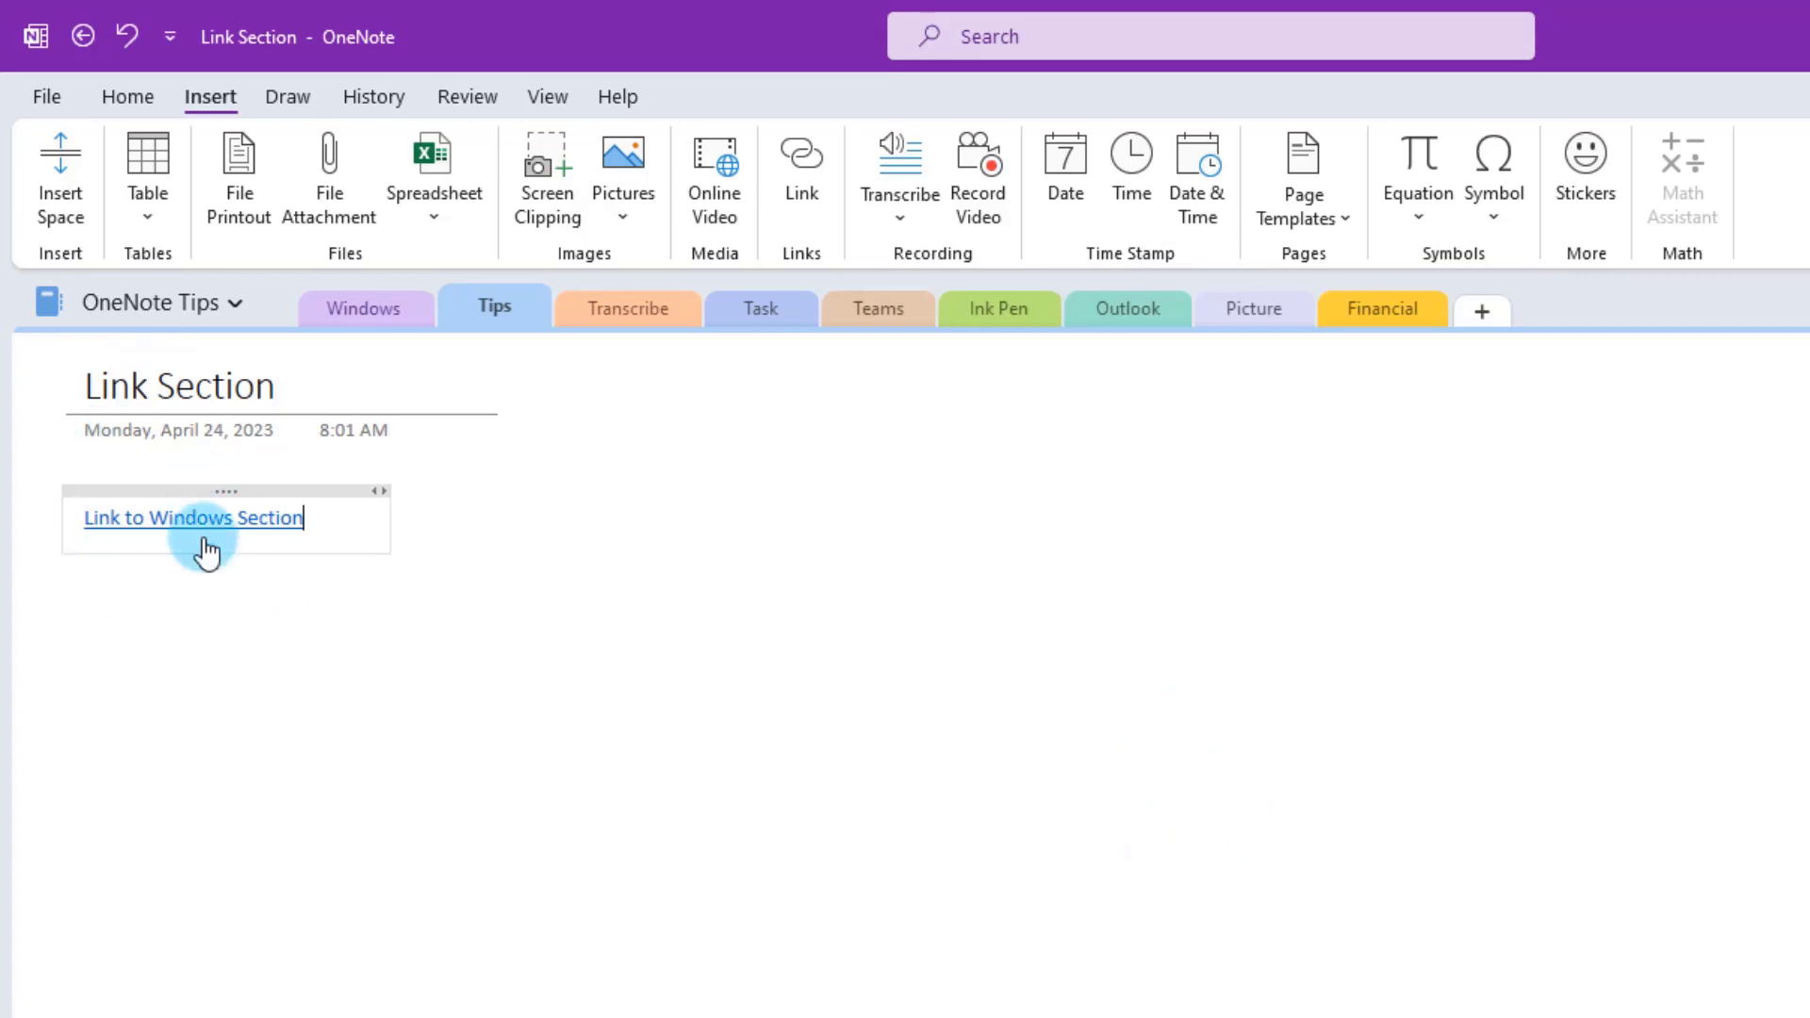
key("Return")
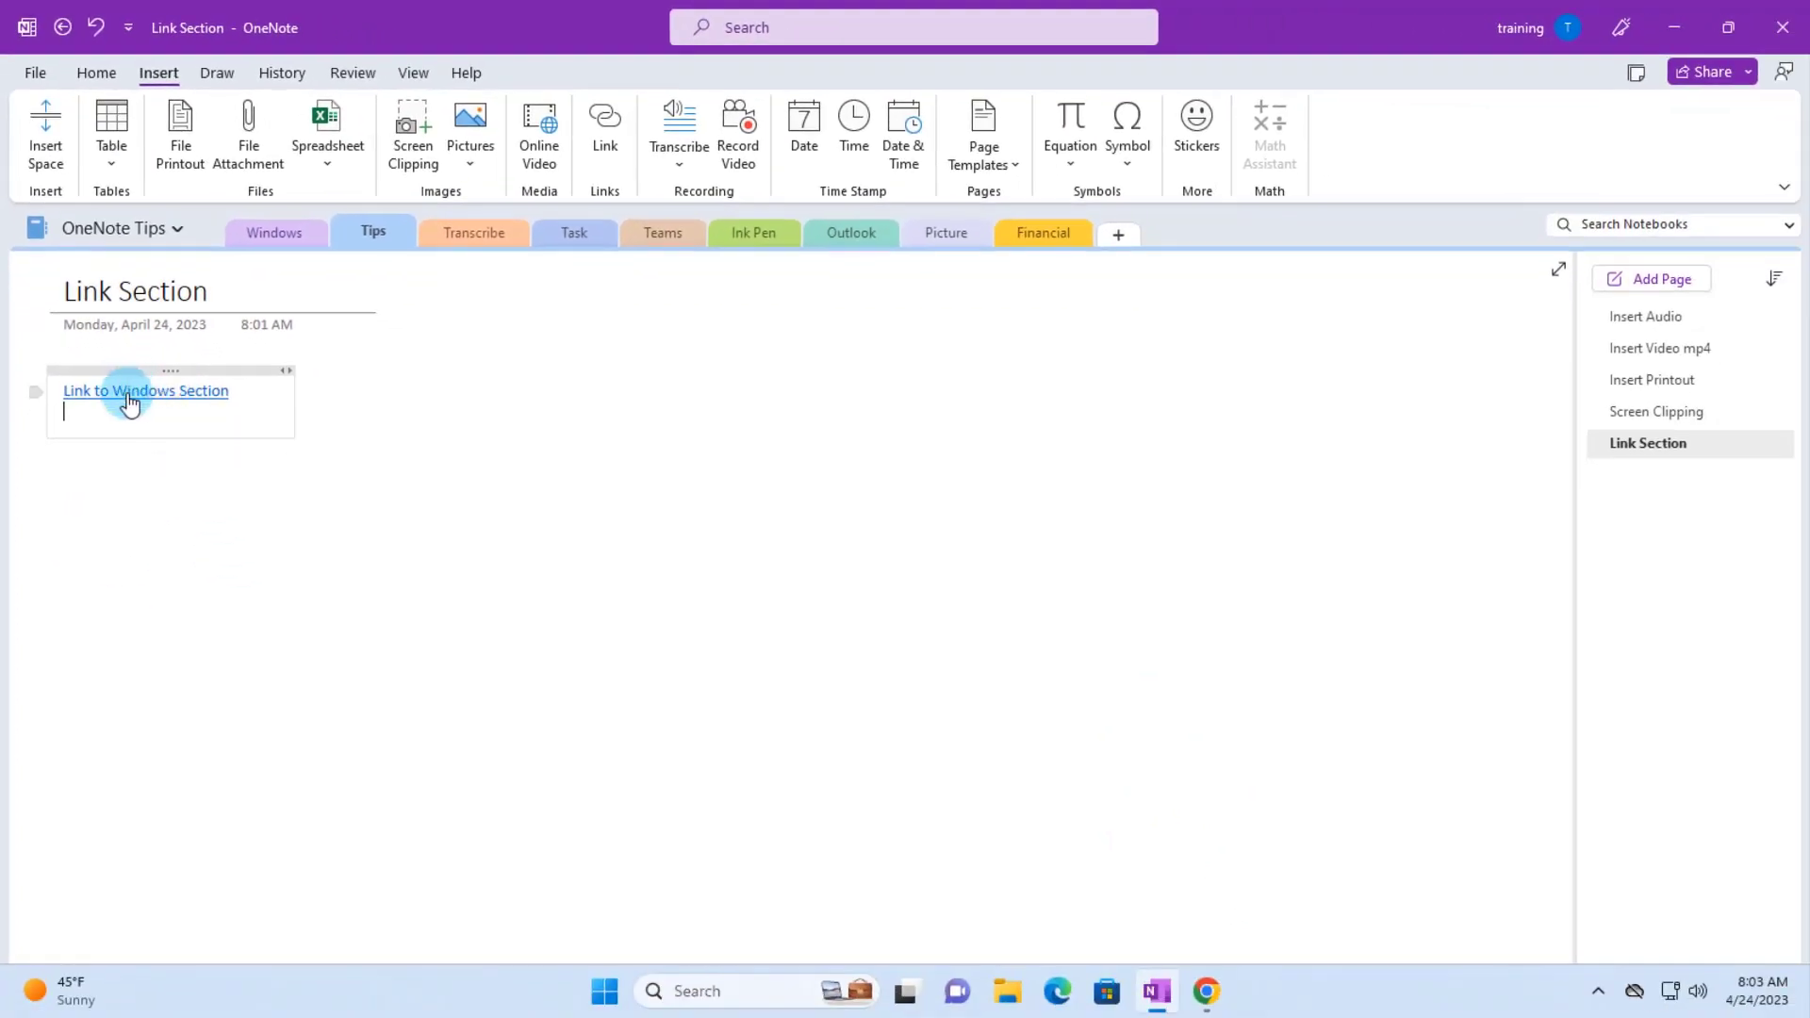
left_click(137, 401)
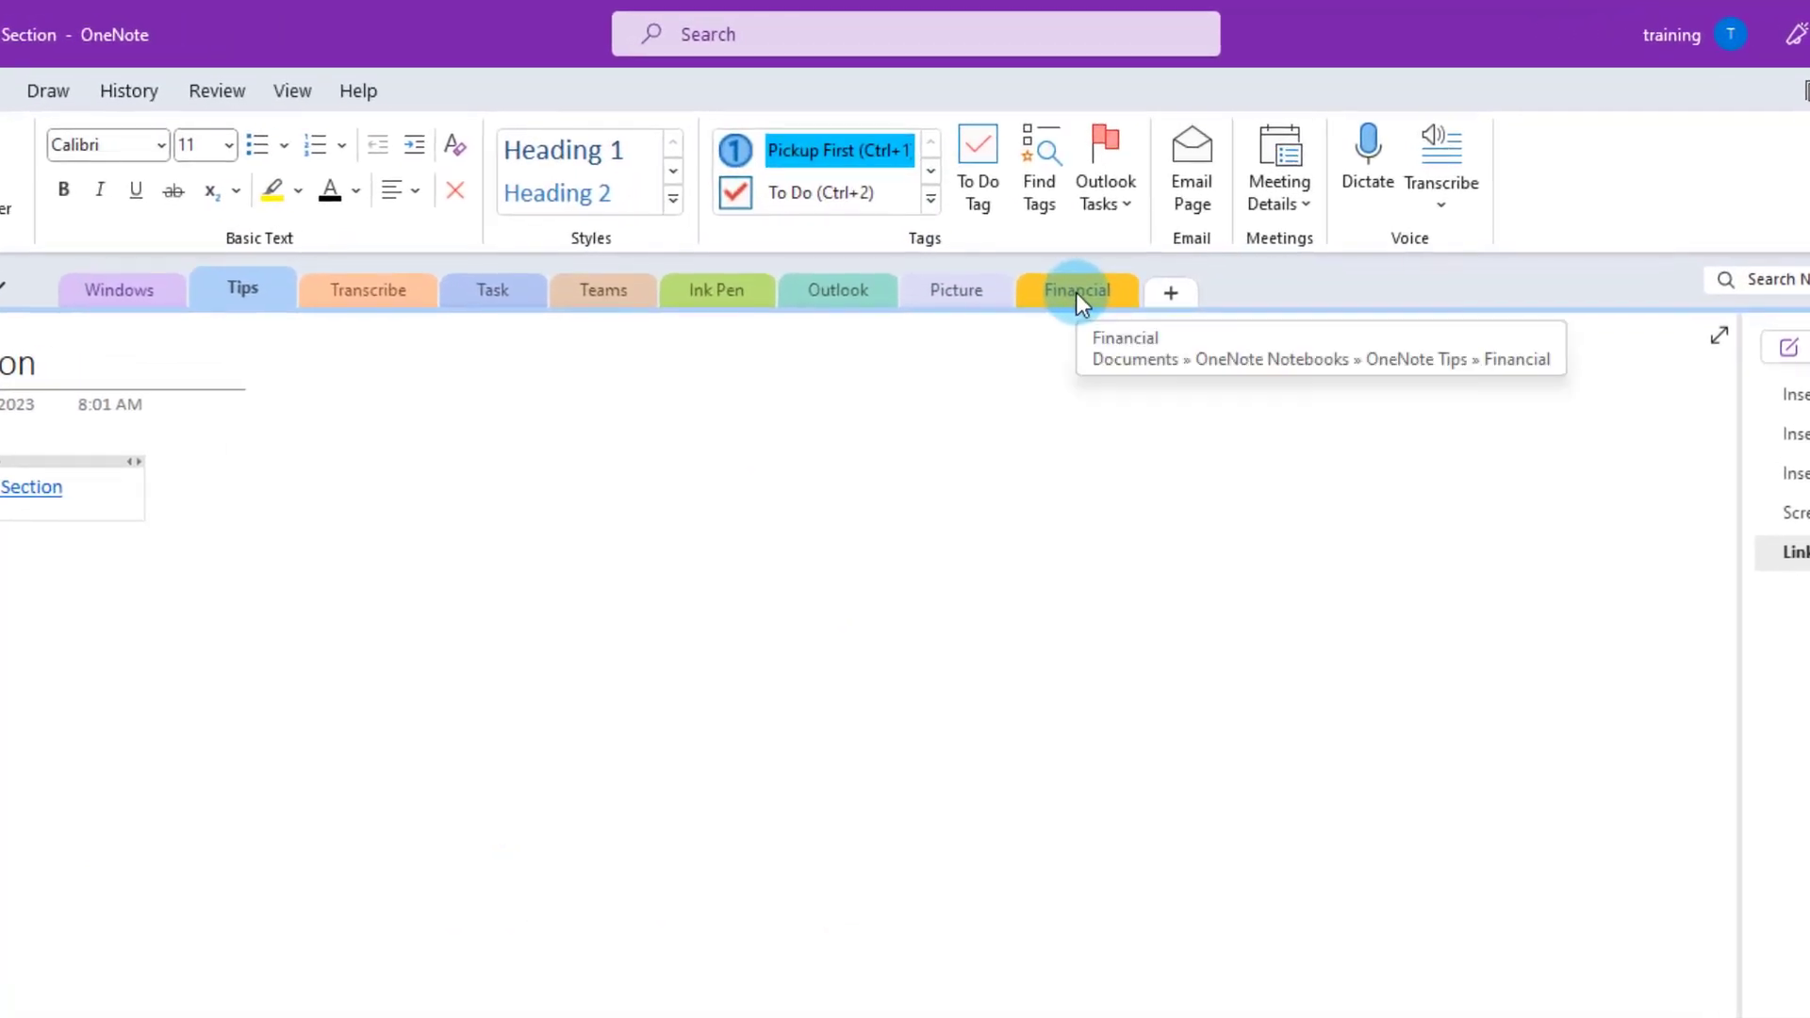
- Move the Financial section between Ink Pen and Outlook, and the Task section after Picture
left_click_drag(1083, 286, 1010, 285)
left_click_drag(782, 286, 779, 292)
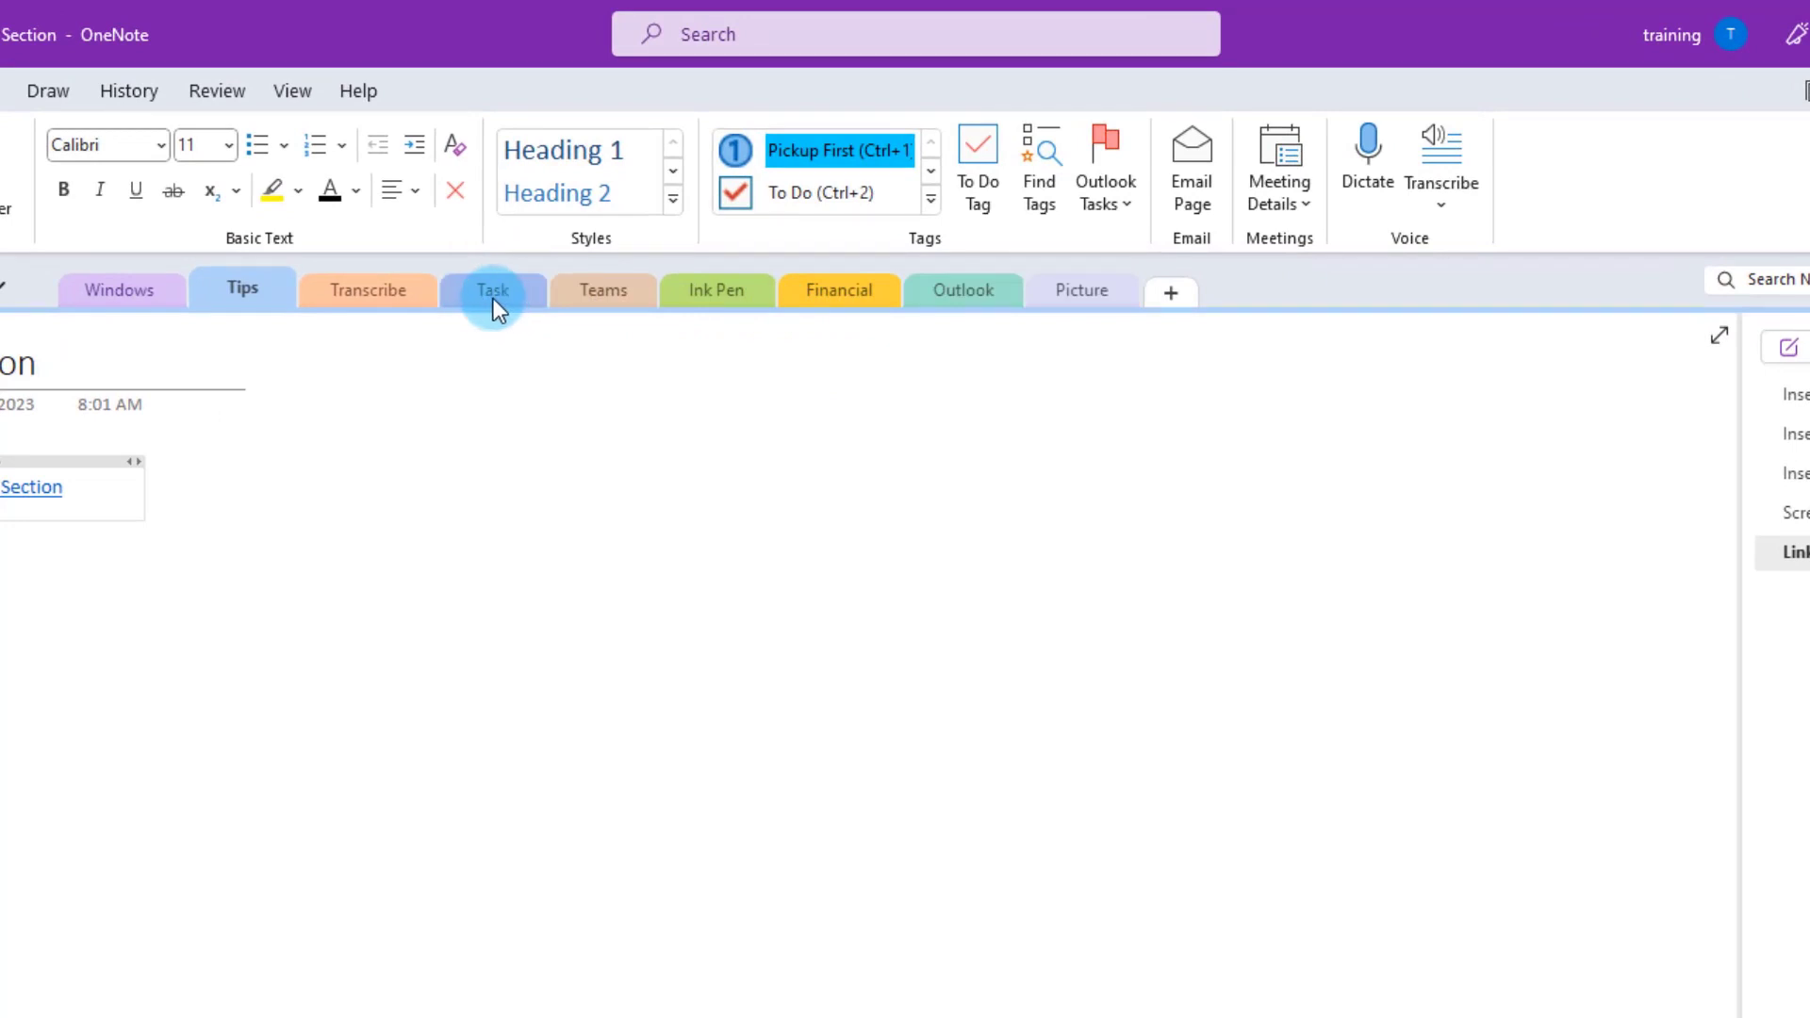
left_click_drag(494, 298, 1011, 289)
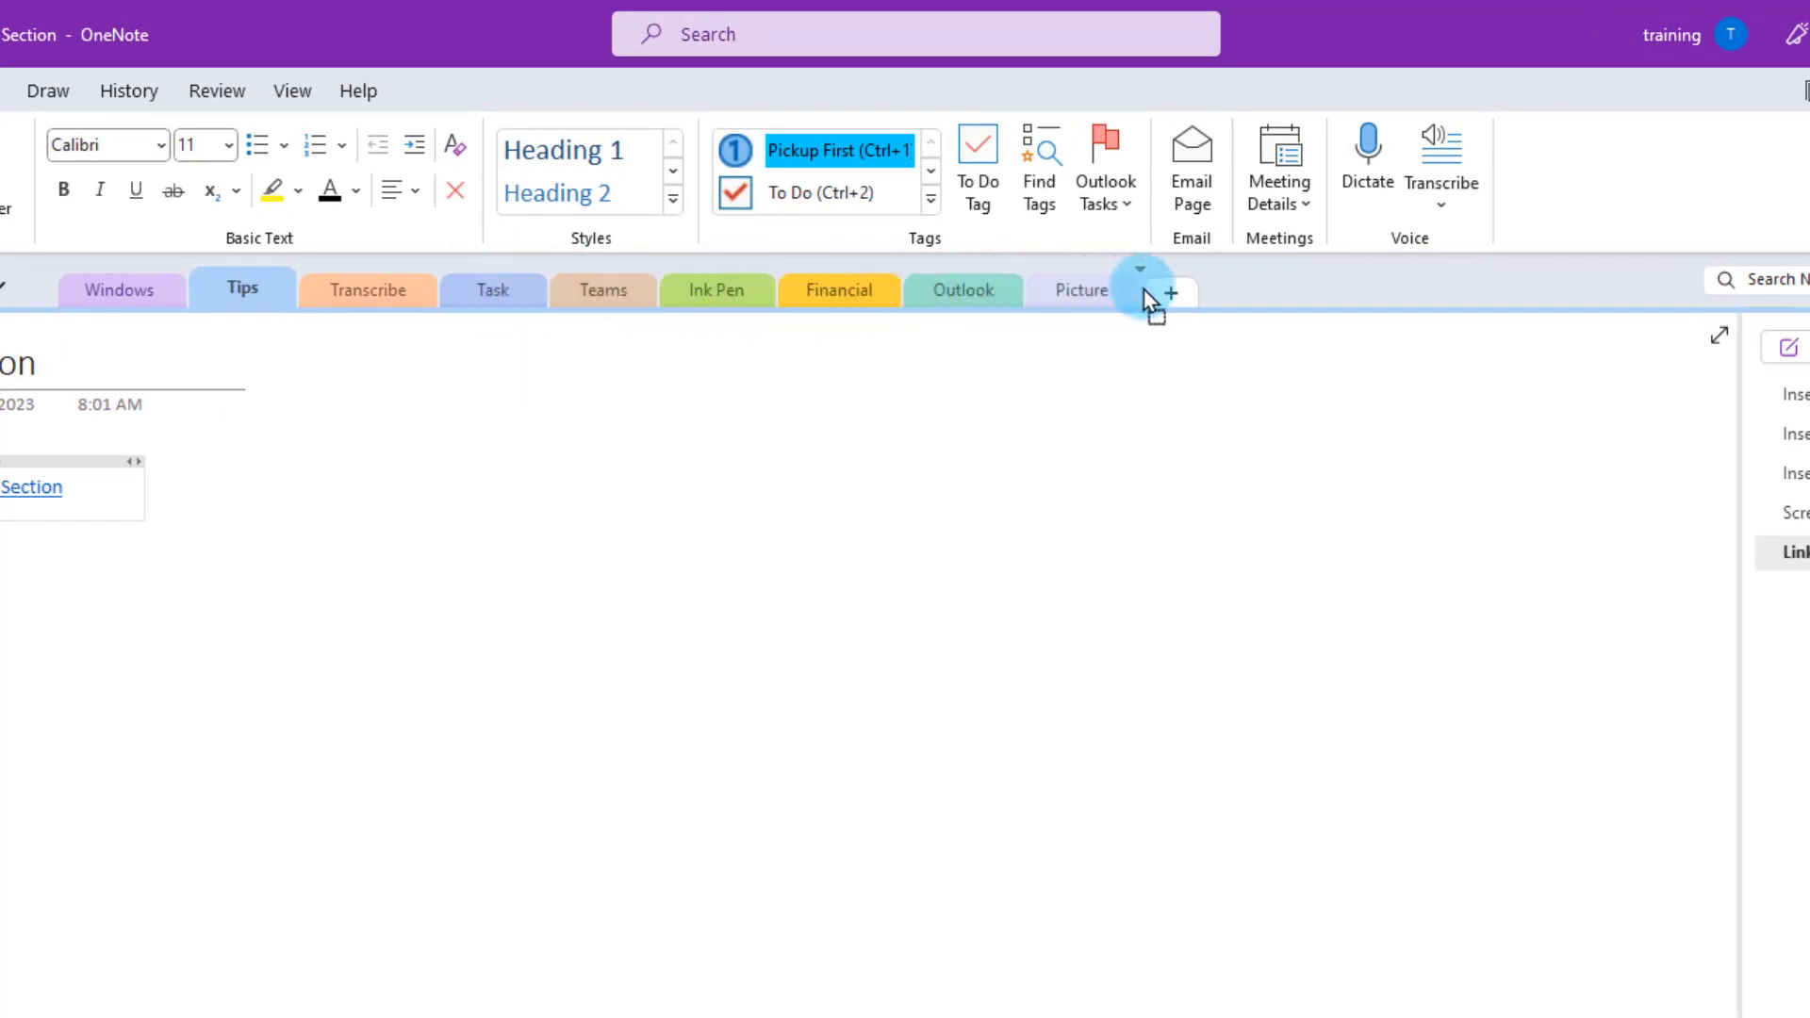
left_click_drag(1145, 289, 1142, 291)
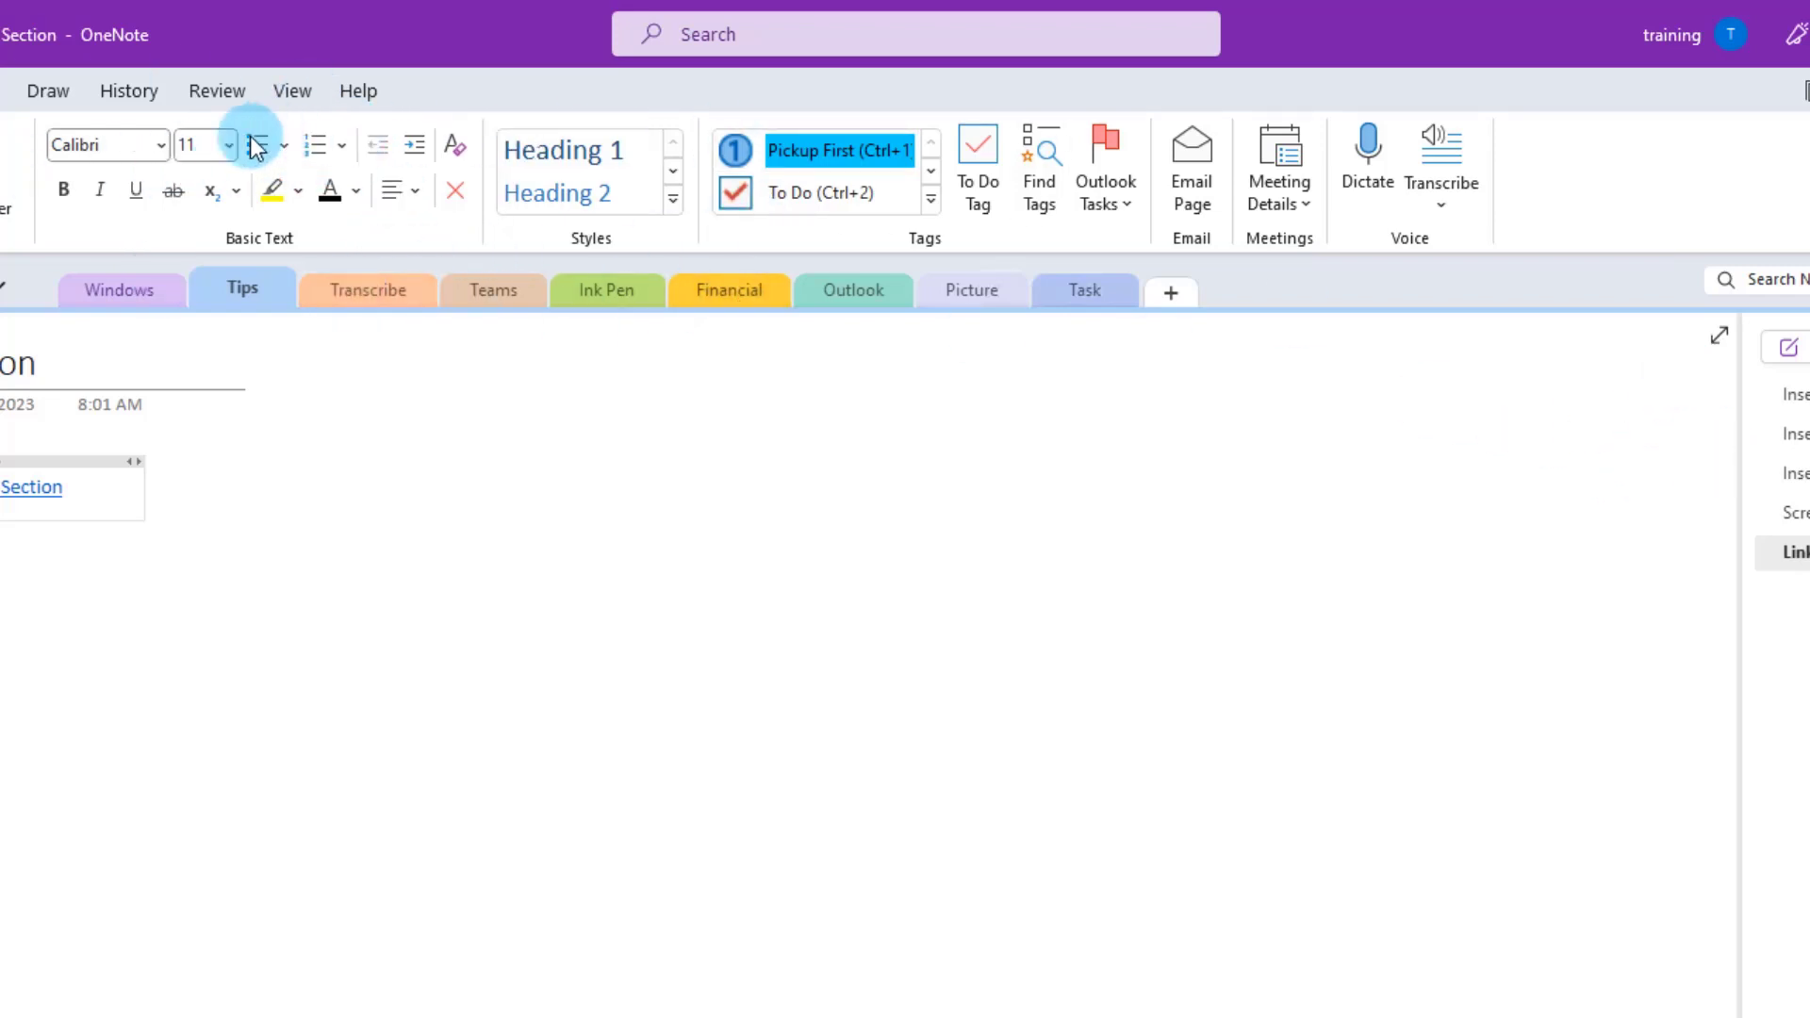
left_click(299, 95)
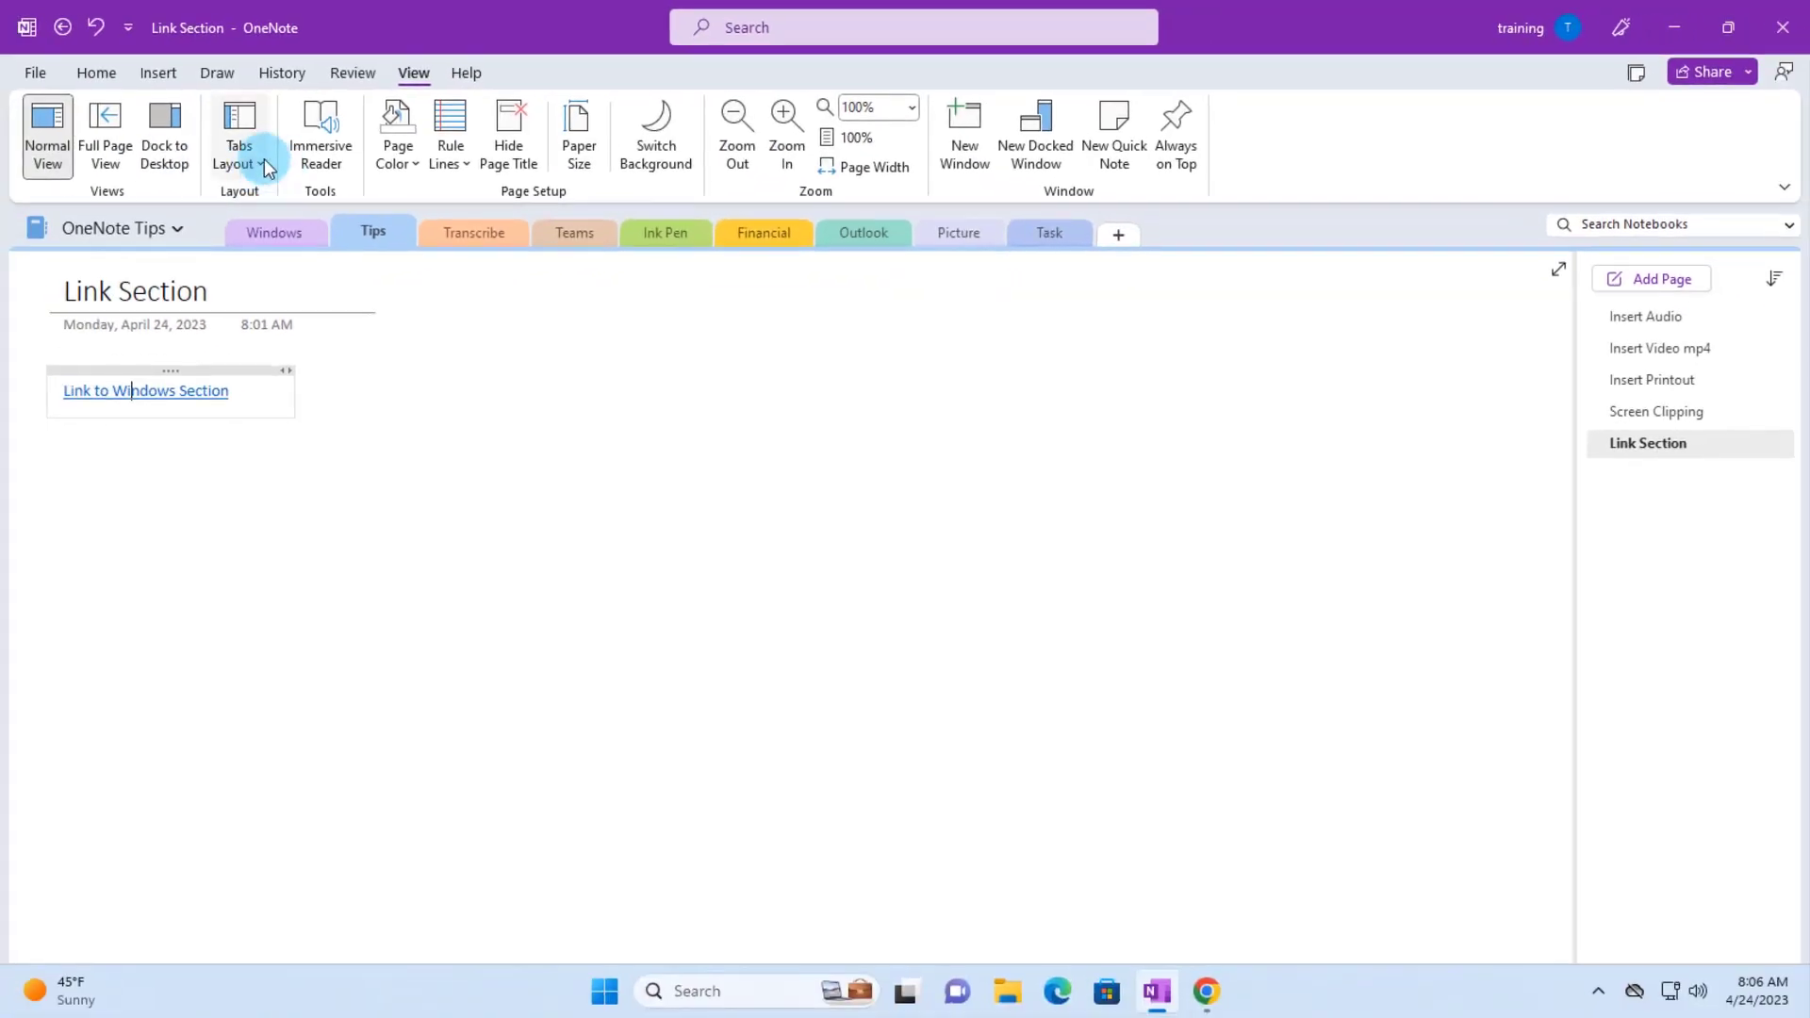
- Switch the section tabs to vertical tabs, then back to horizontal tabs across the top
left_click(262, 163)
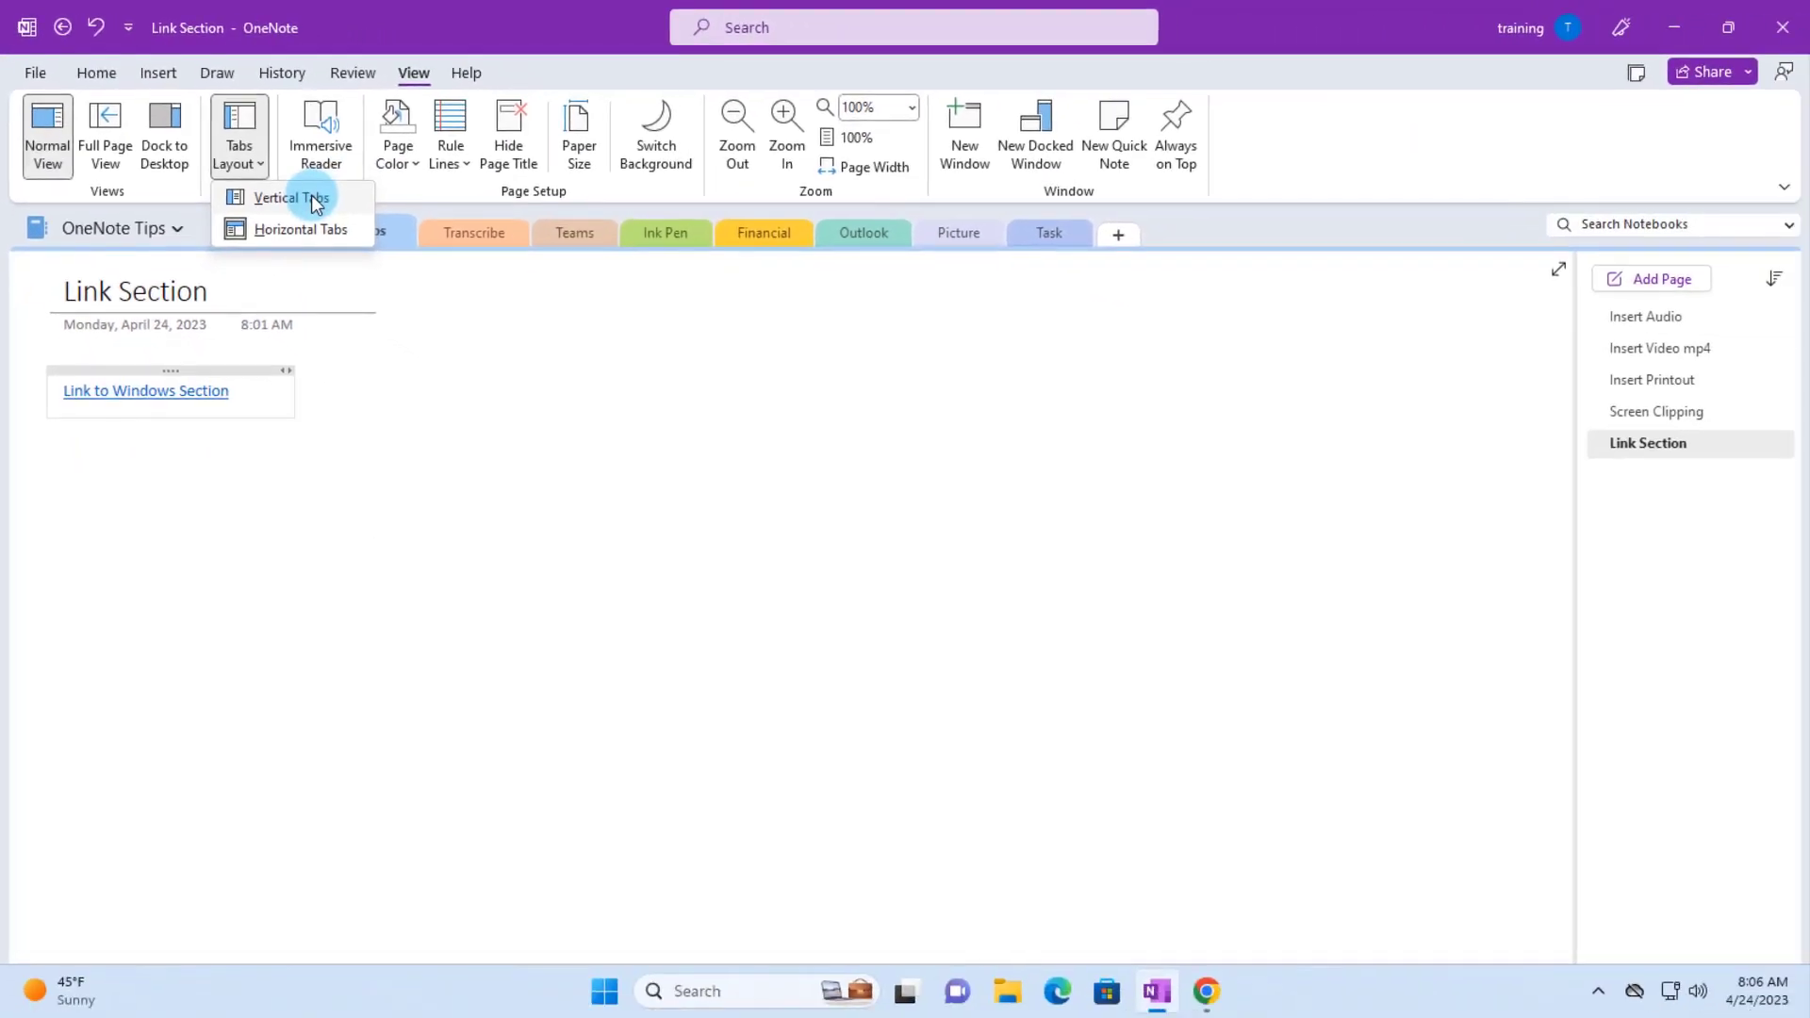
left_click(316, 199)
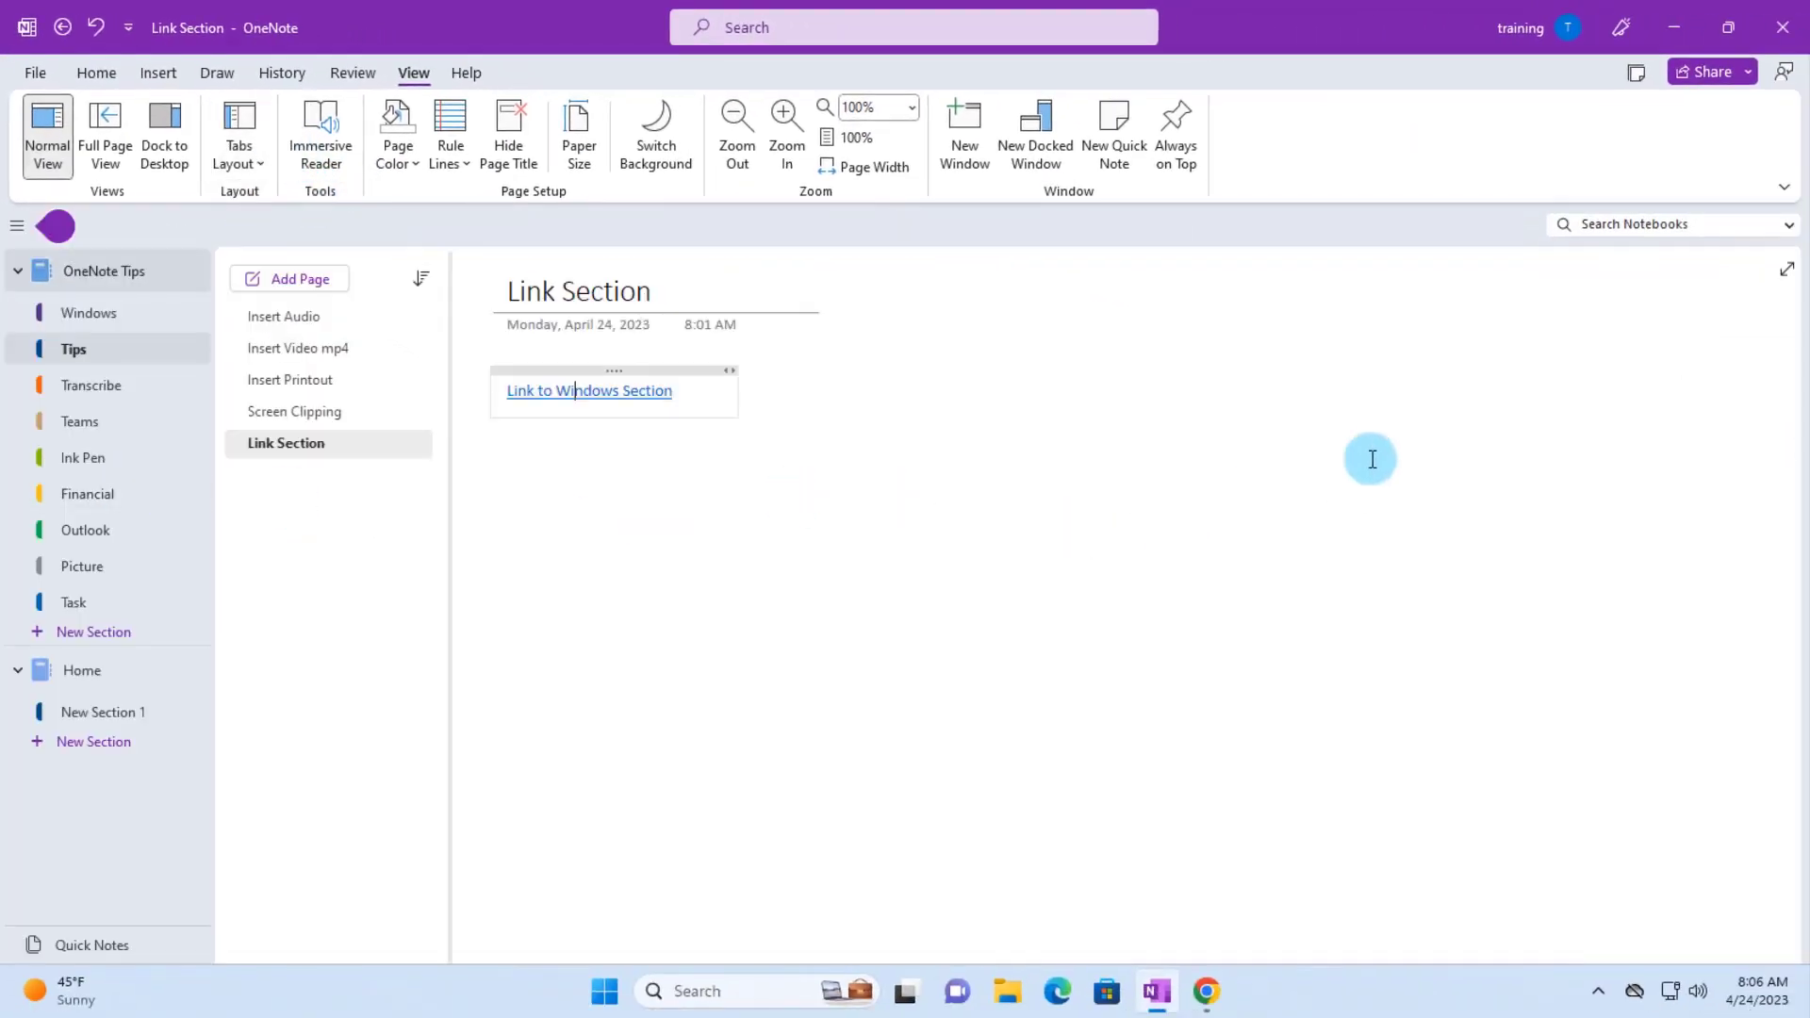
left_click(243, 160)
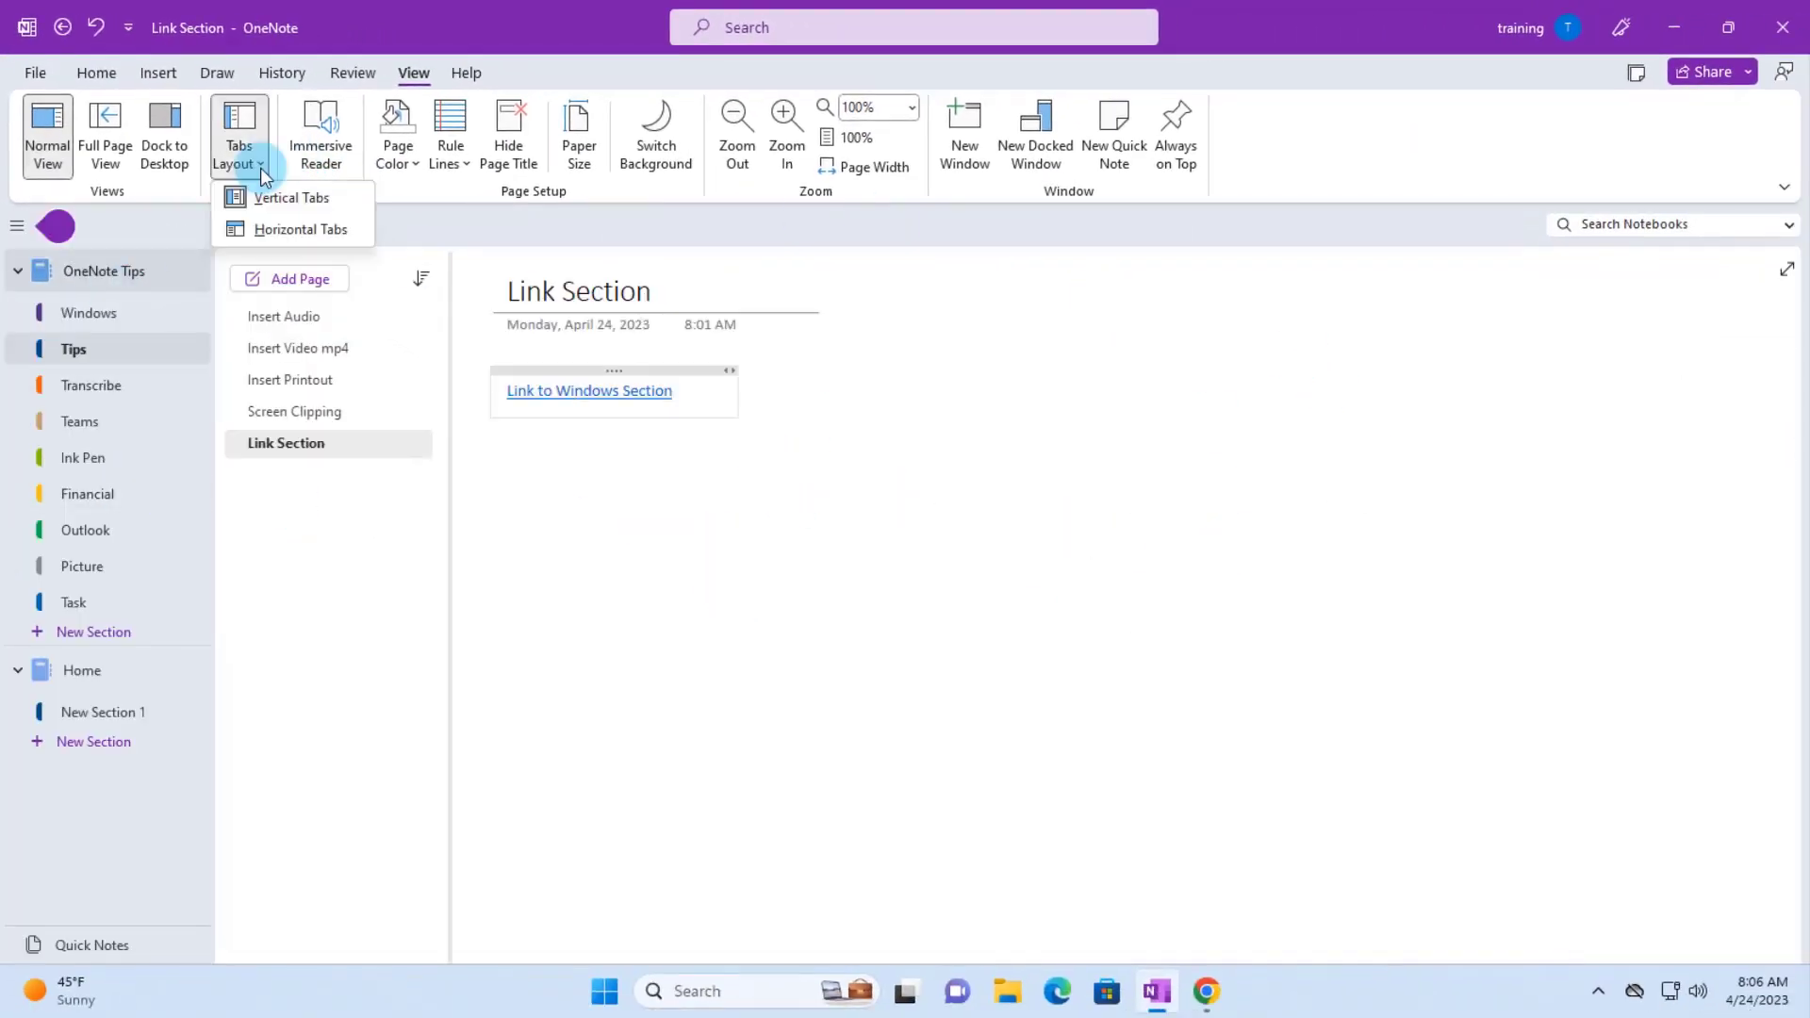
left_click(280, 231)
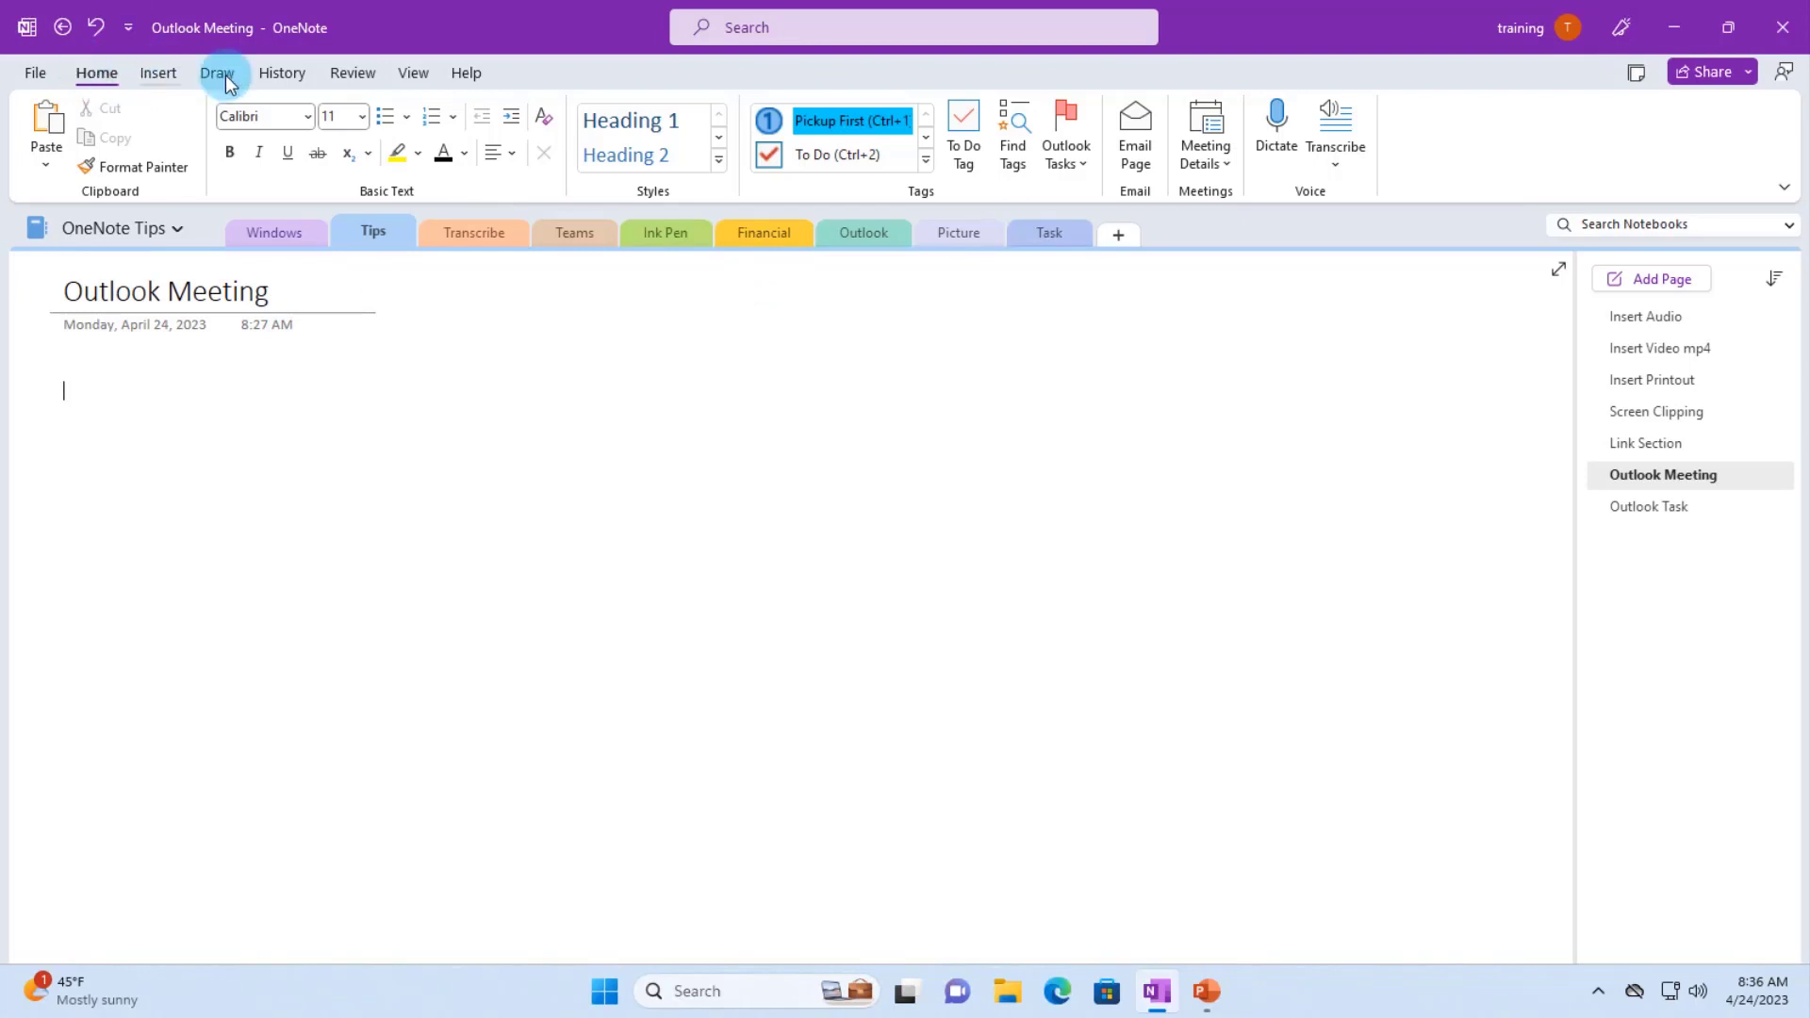
- Insert the 9:30 AM phone call's meeting details and expand its invitation message
left_click(1233, 170)
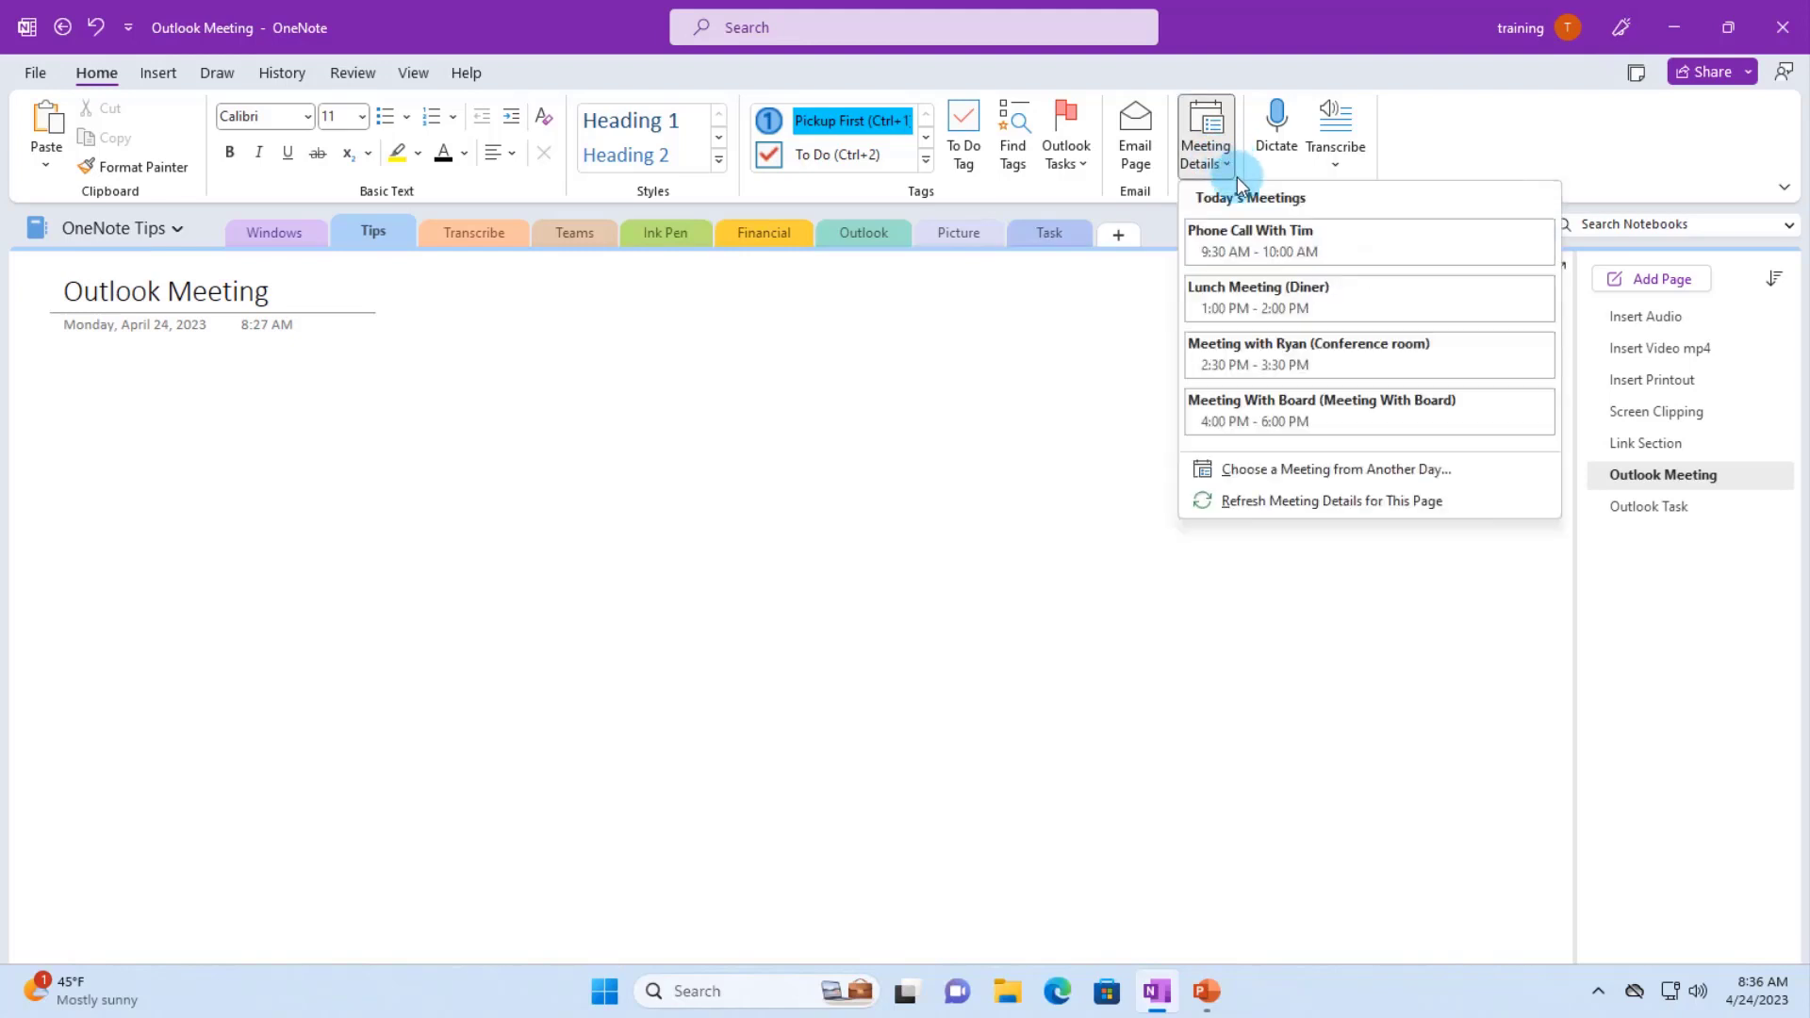
left_click(1264, 242)
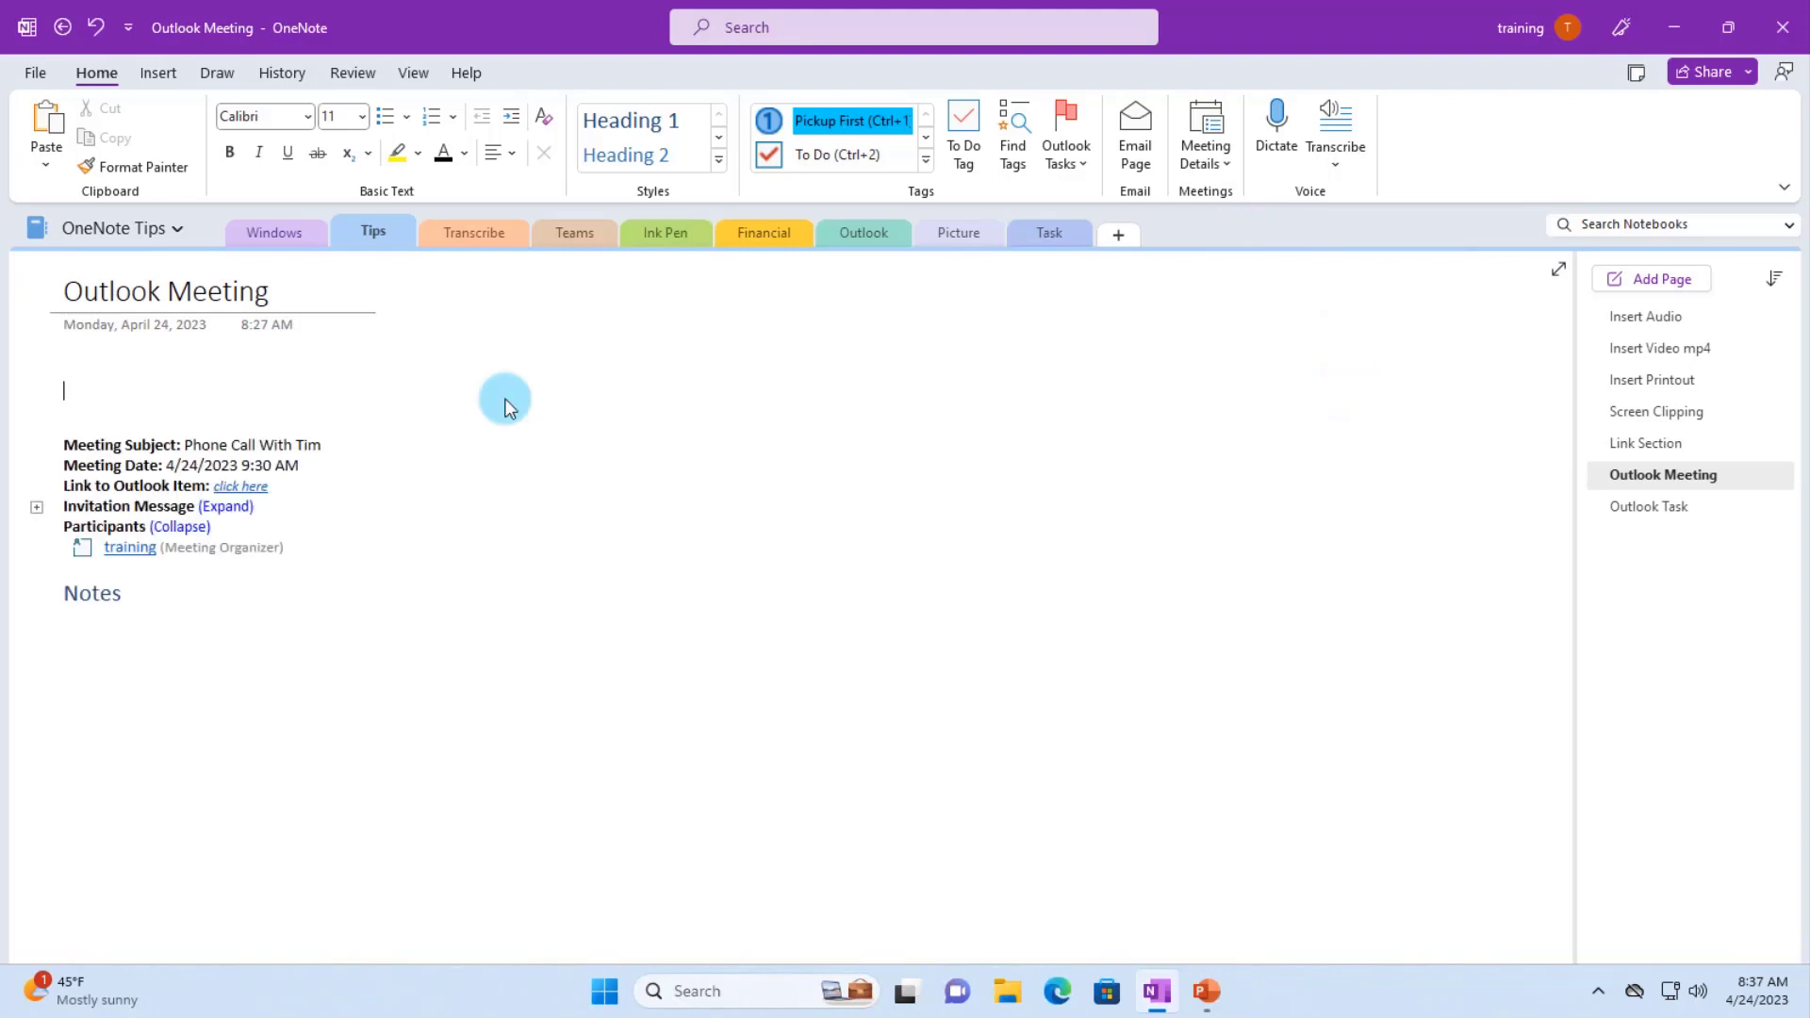
left_click(231, 510)
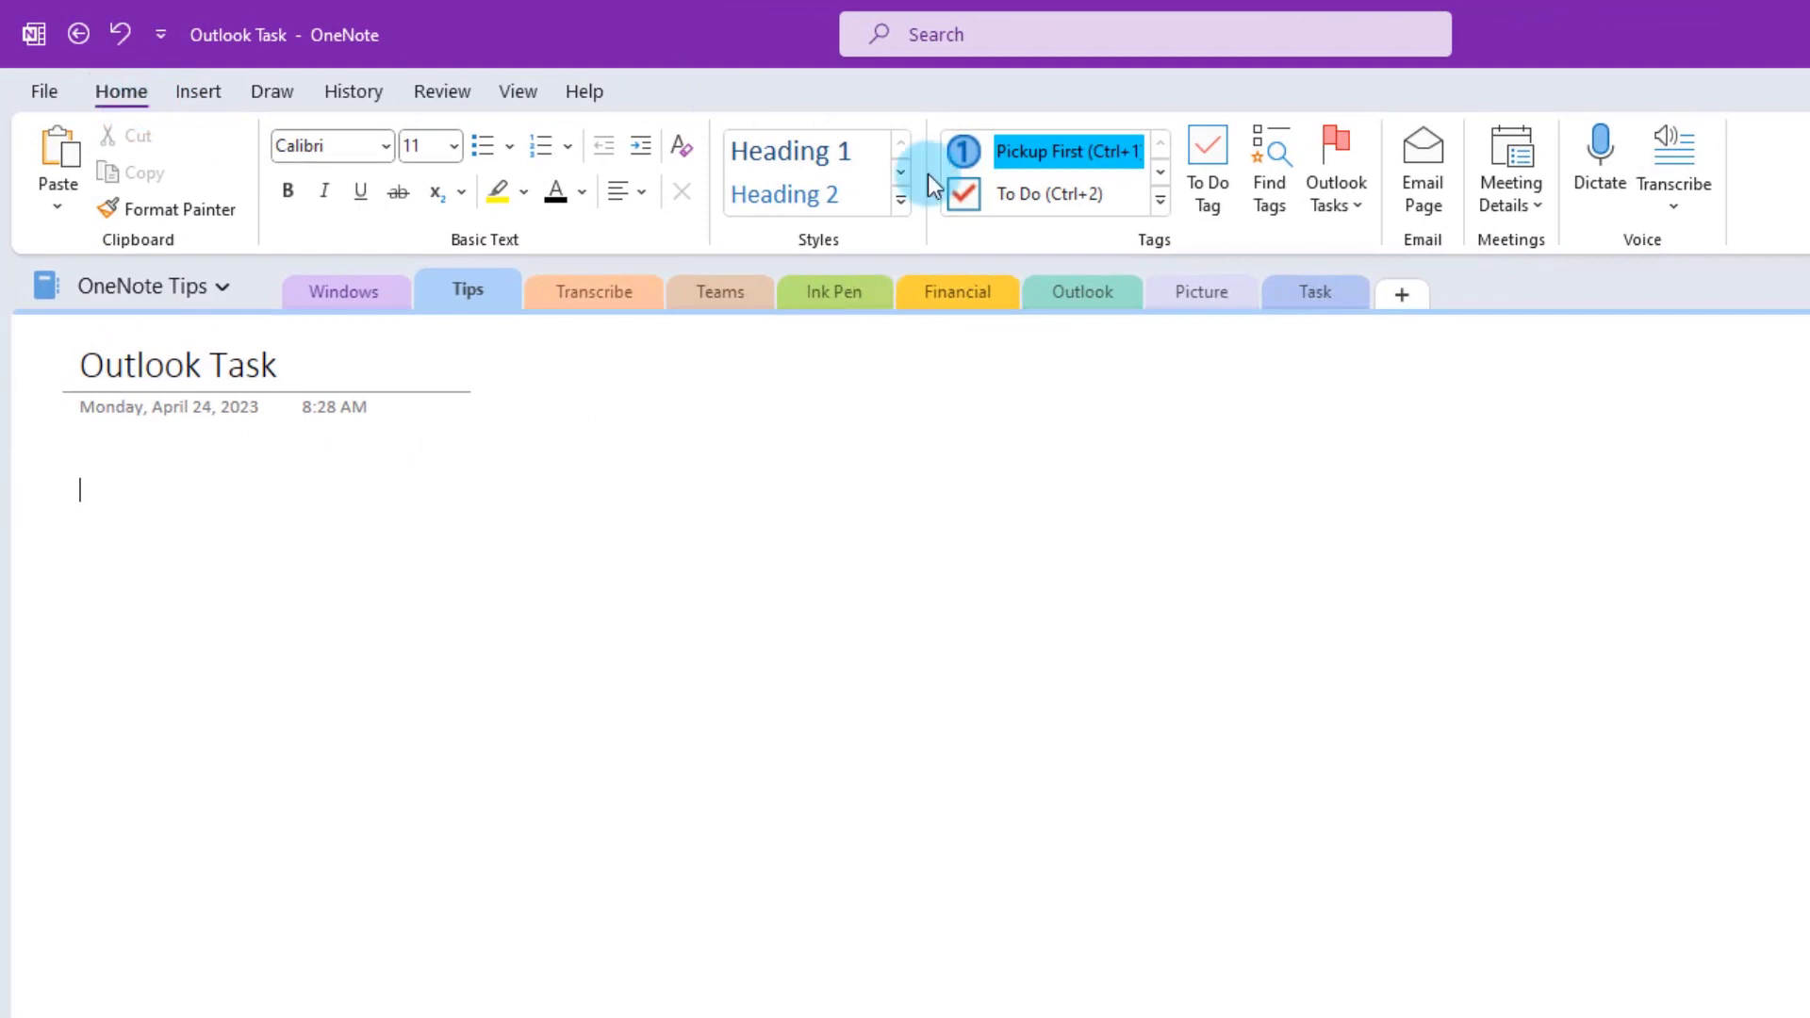
- Paste the 12pm call, 1pm lunch and 4pm report tasks, flagging each as an Outlook task due today
left_click(1355, 206)
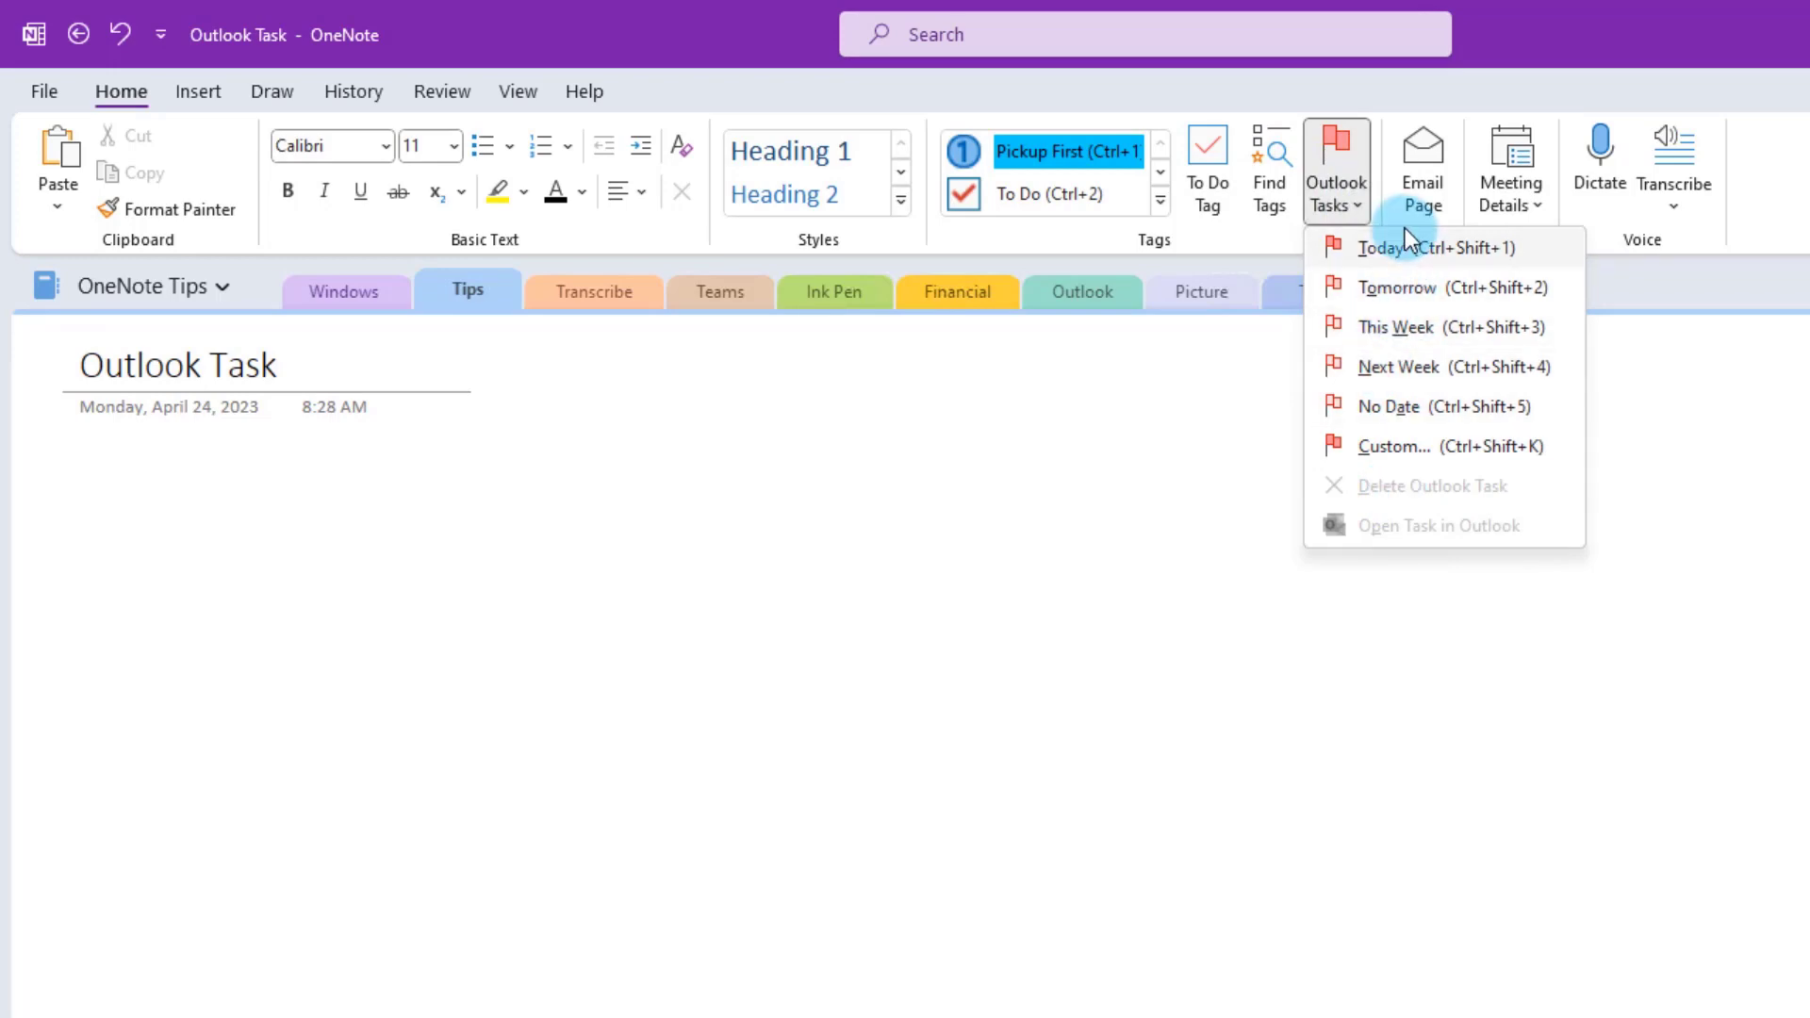
left_click(1389, 247)
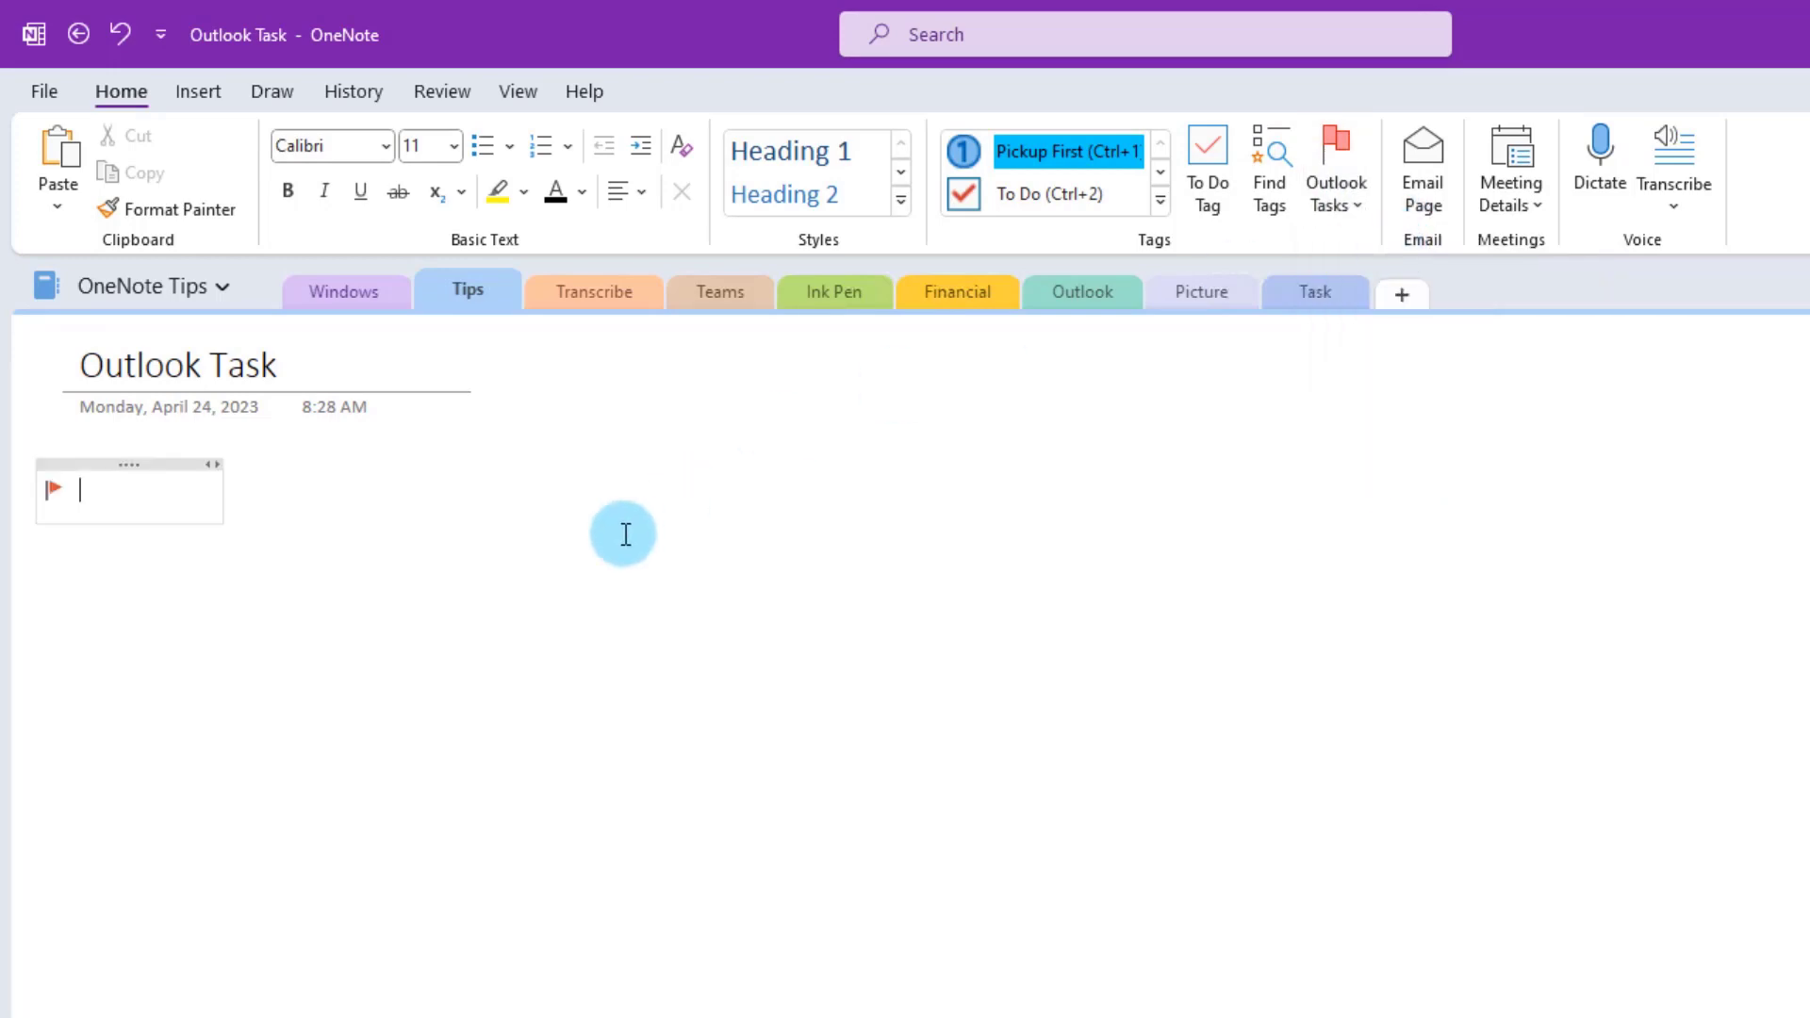
type("Call John at 12pm Lunch With Sue at 1pm Prepare Report at 4pm")
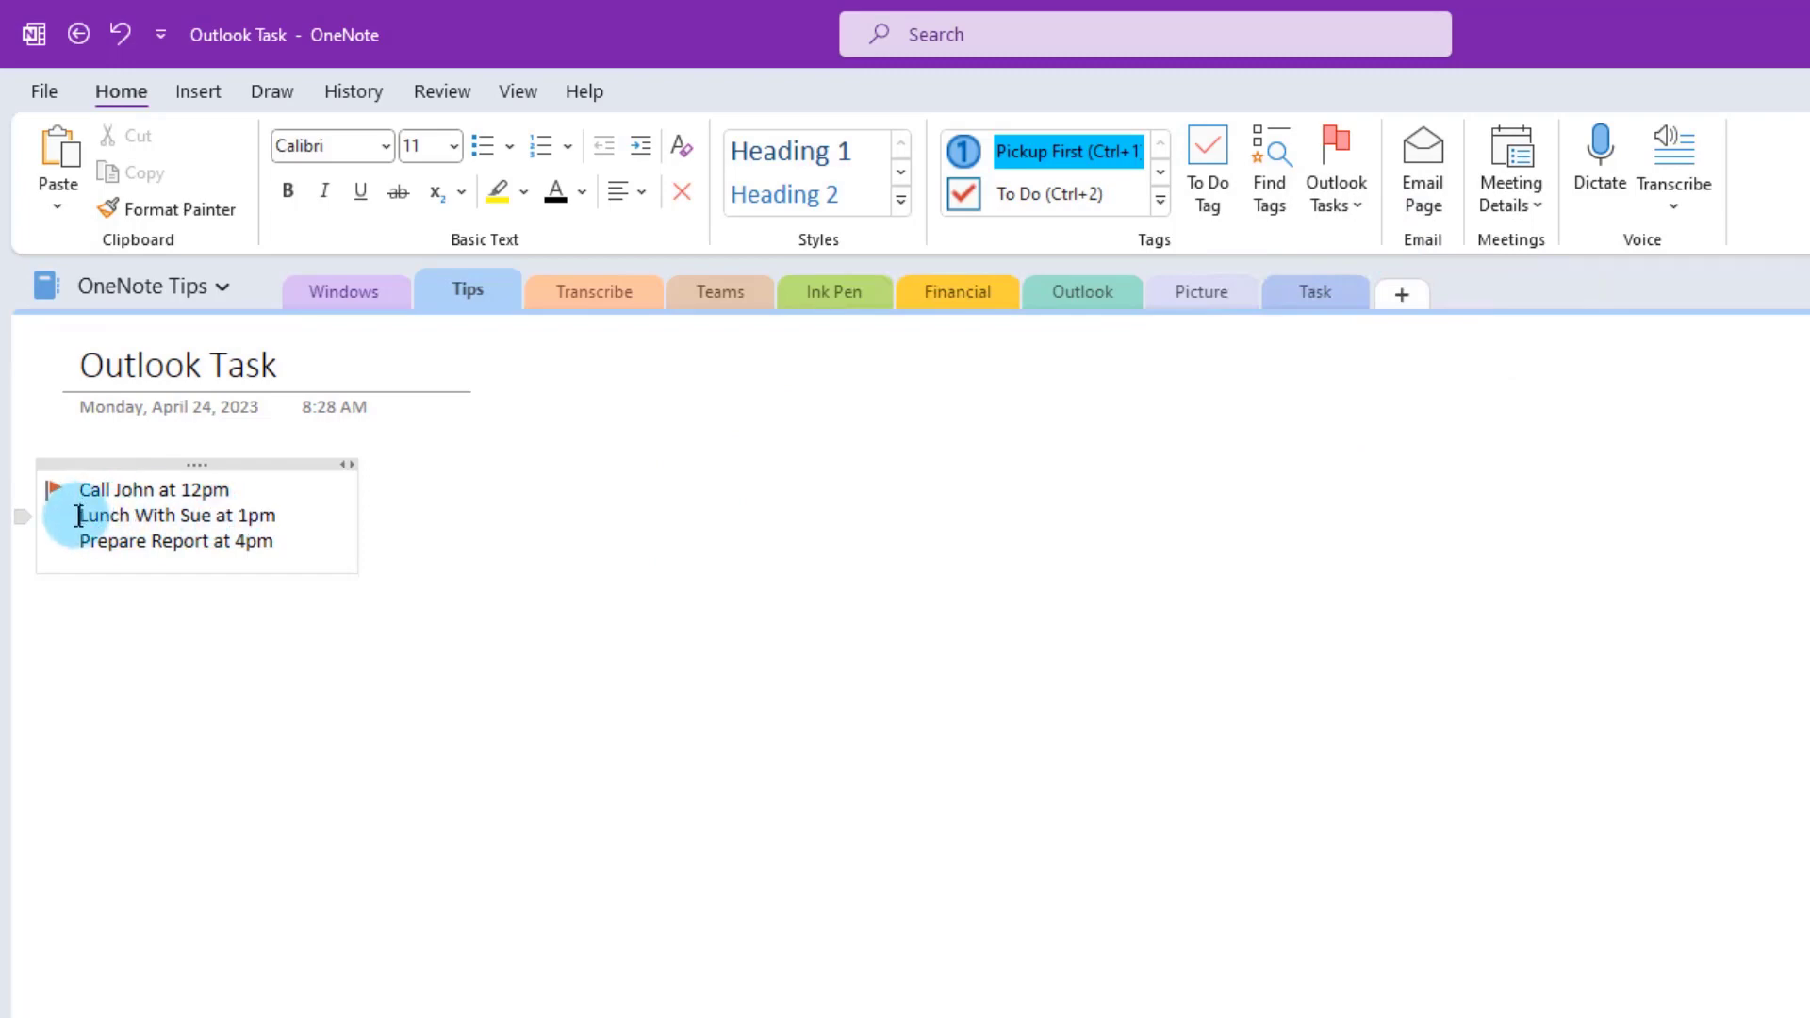
left_click(1356, 201)
left_click(1375, 246)
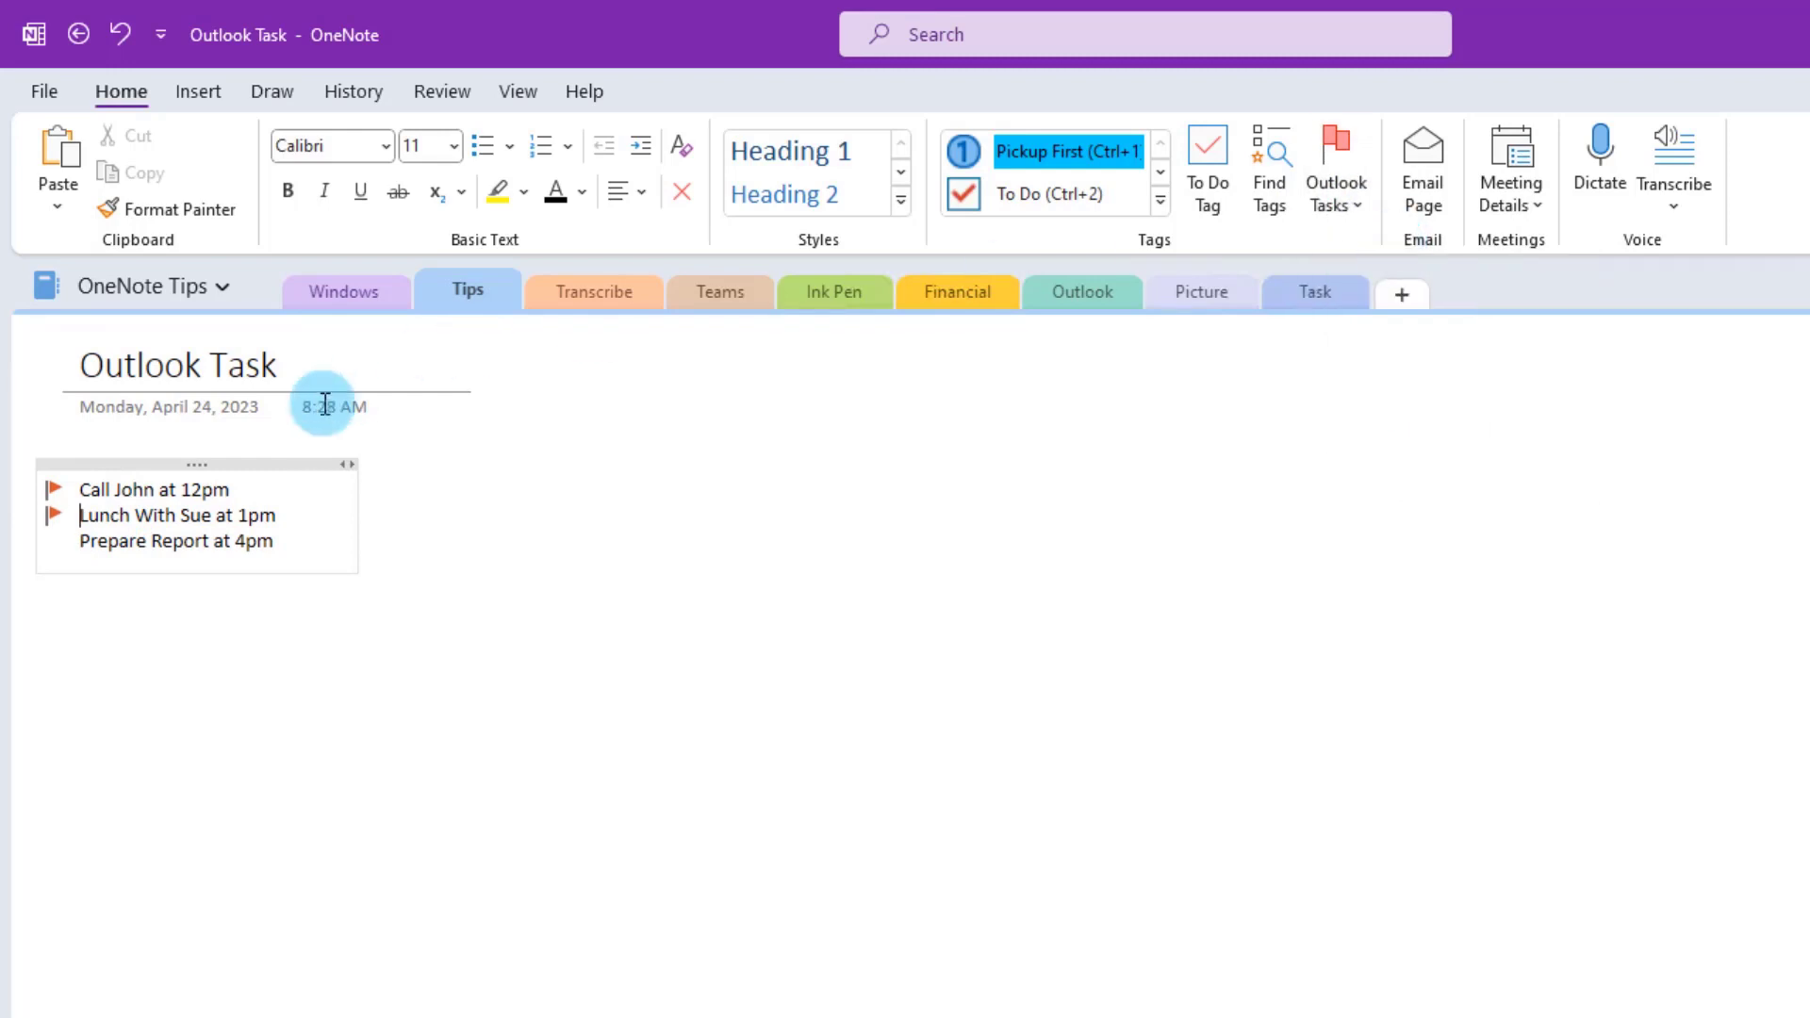
left_click(85, 542)
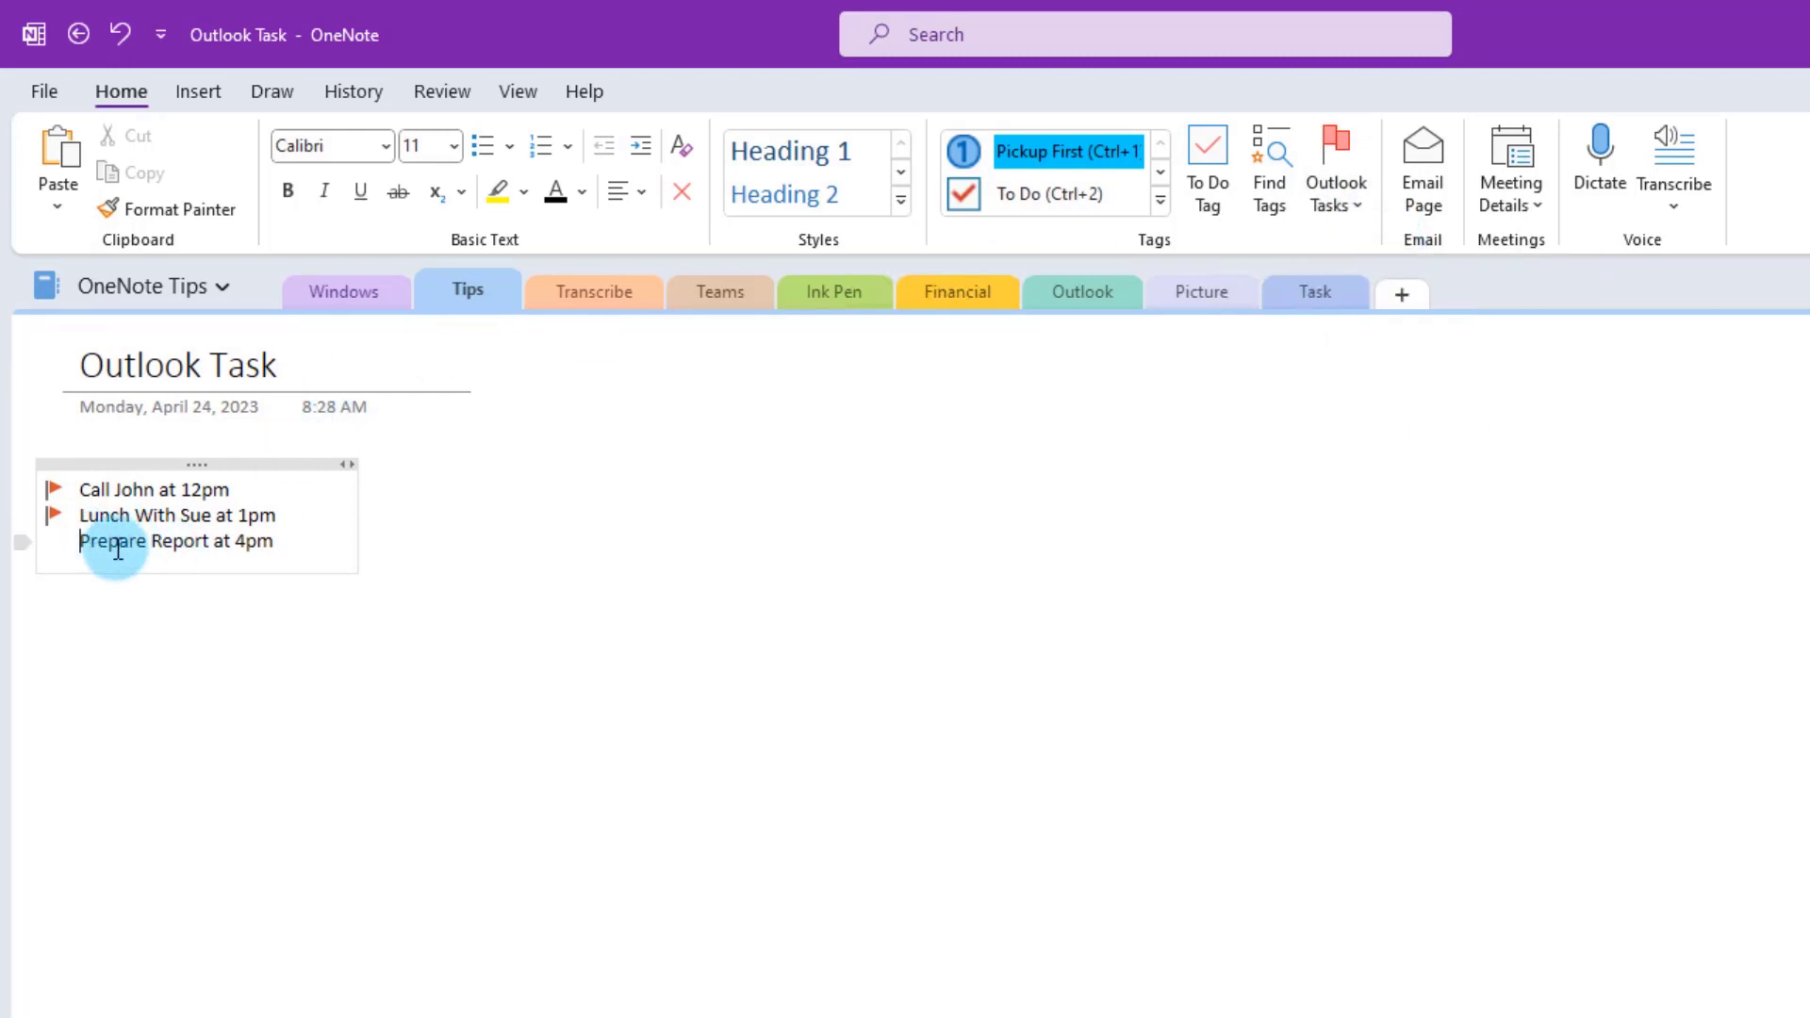
left_click(1356, 202)
left_click(1376, 246)
left_click(525, 556)
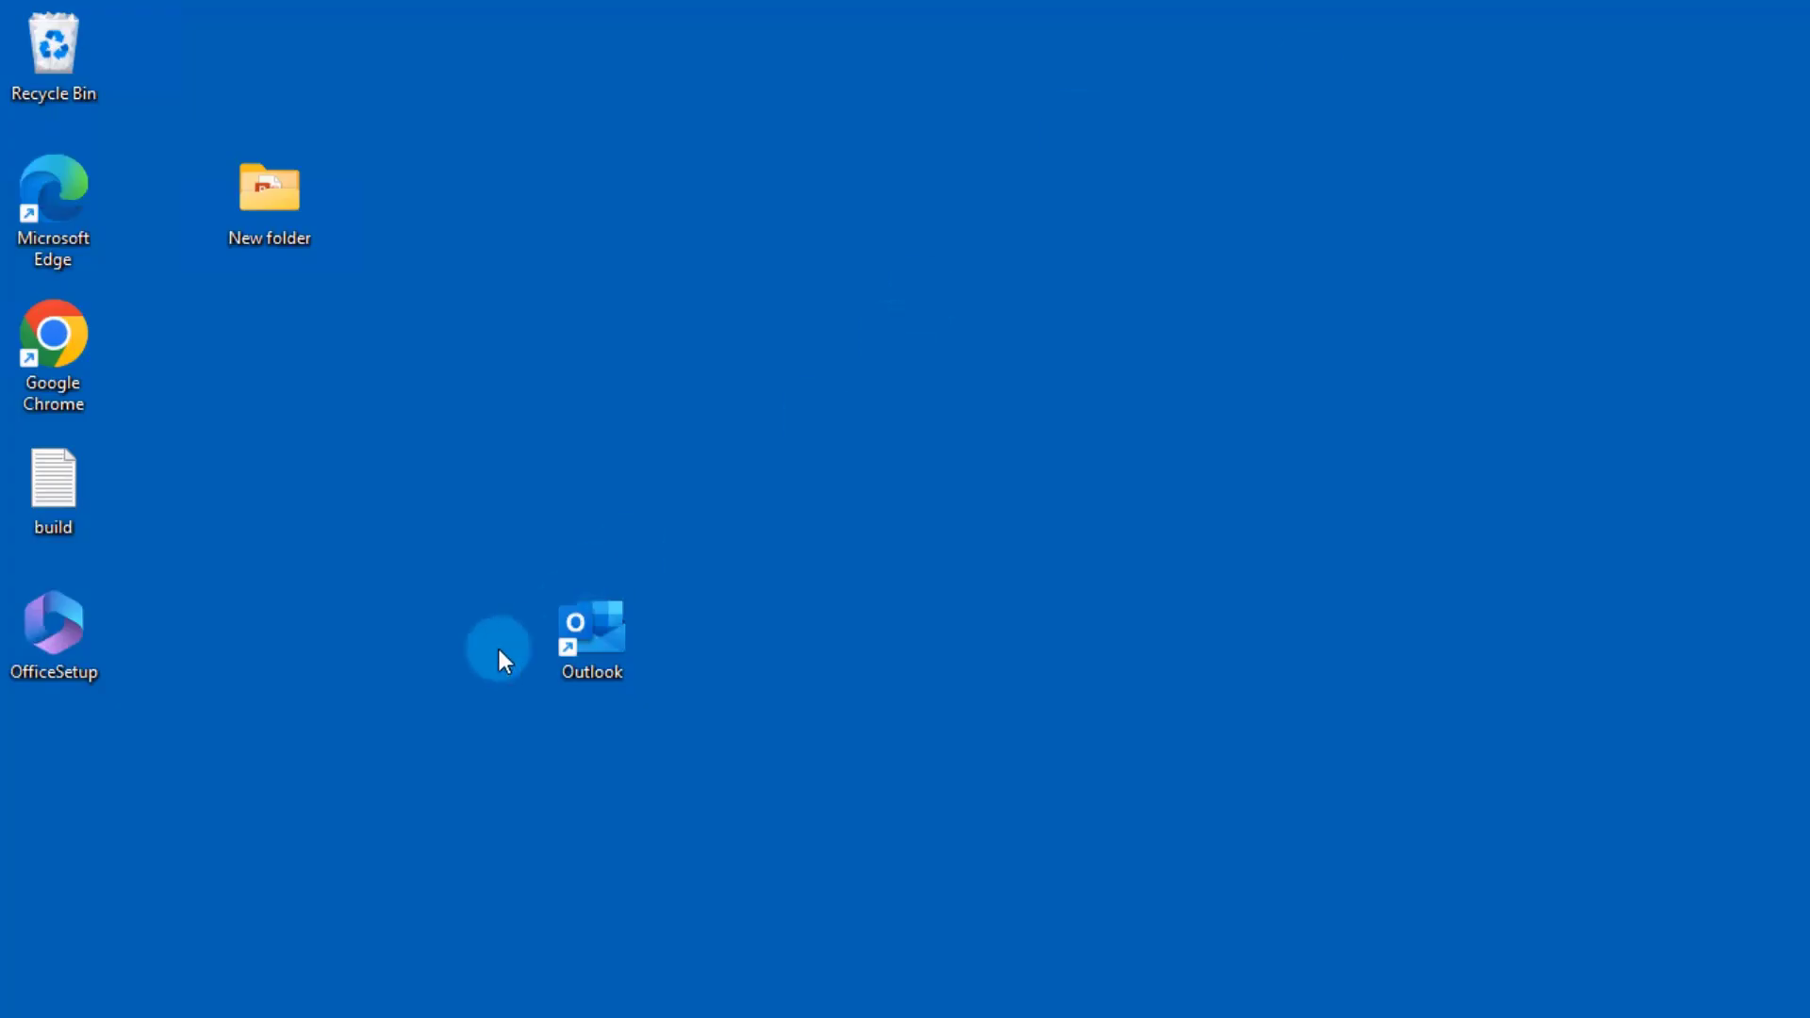
- Launch Outlook and show its task list, then open OneNote's Bing page in the Windows section
double_click(590, 626)
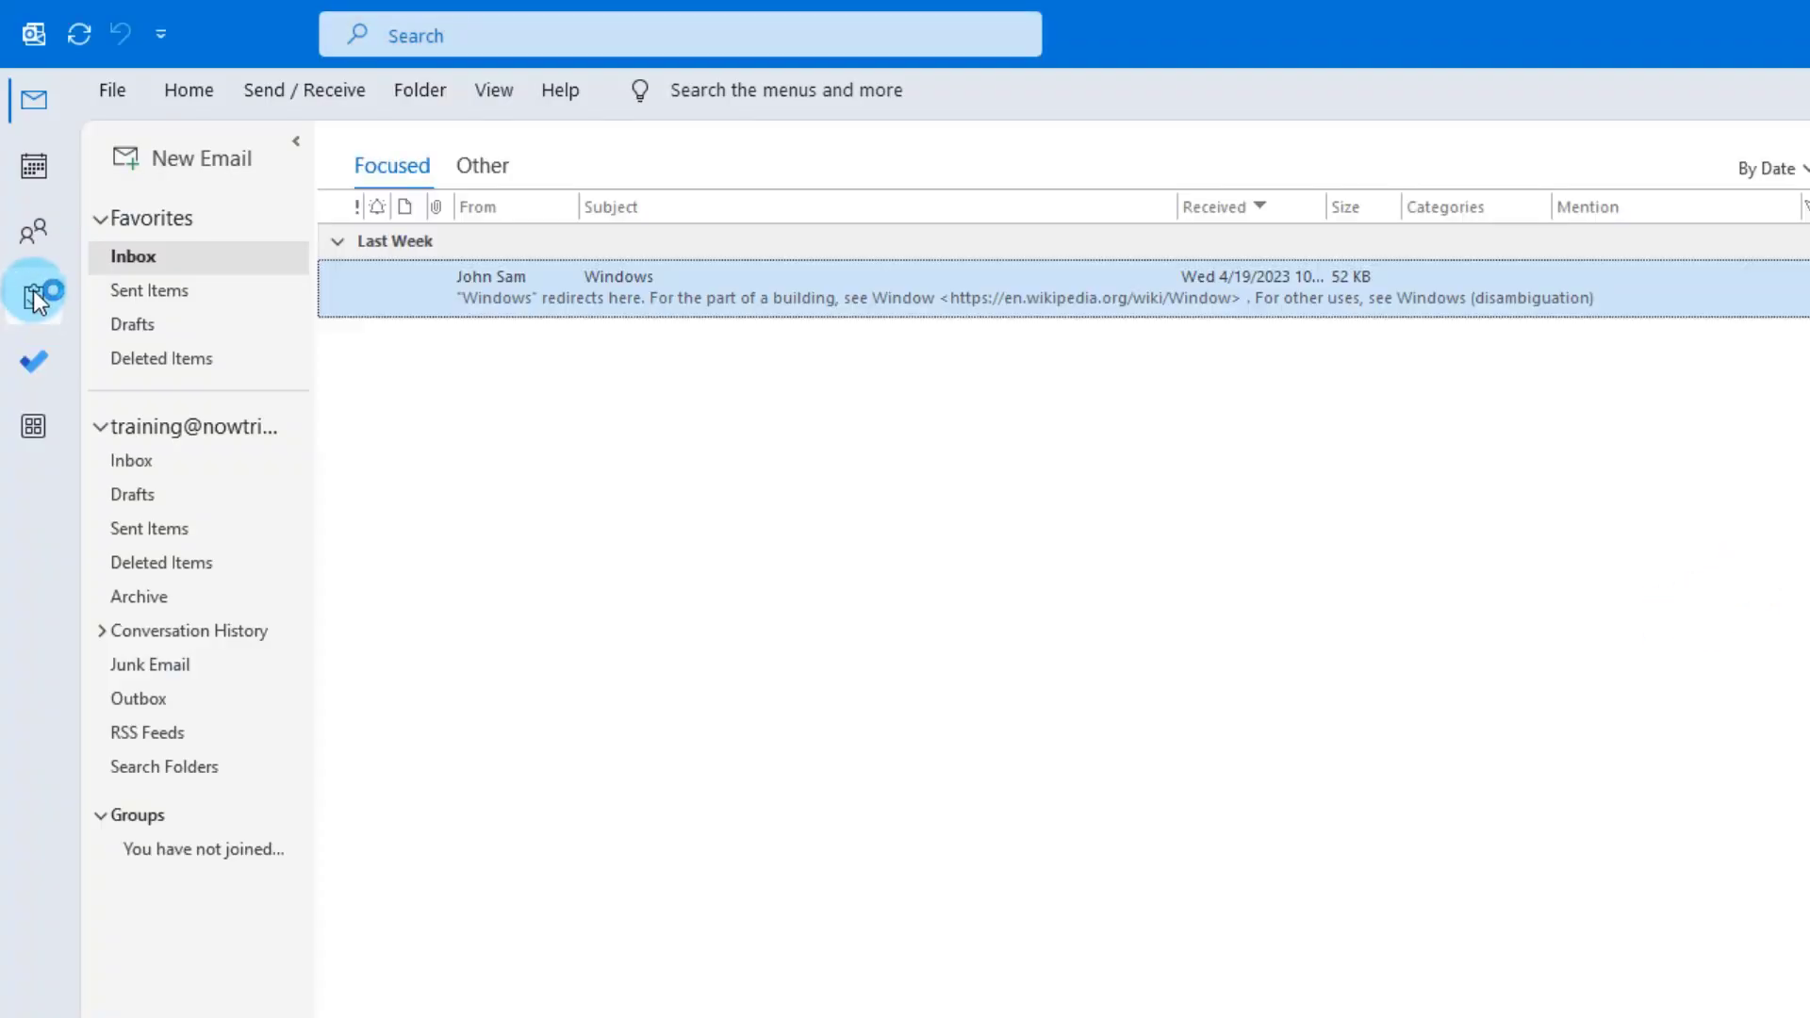
left_click(32, 293)
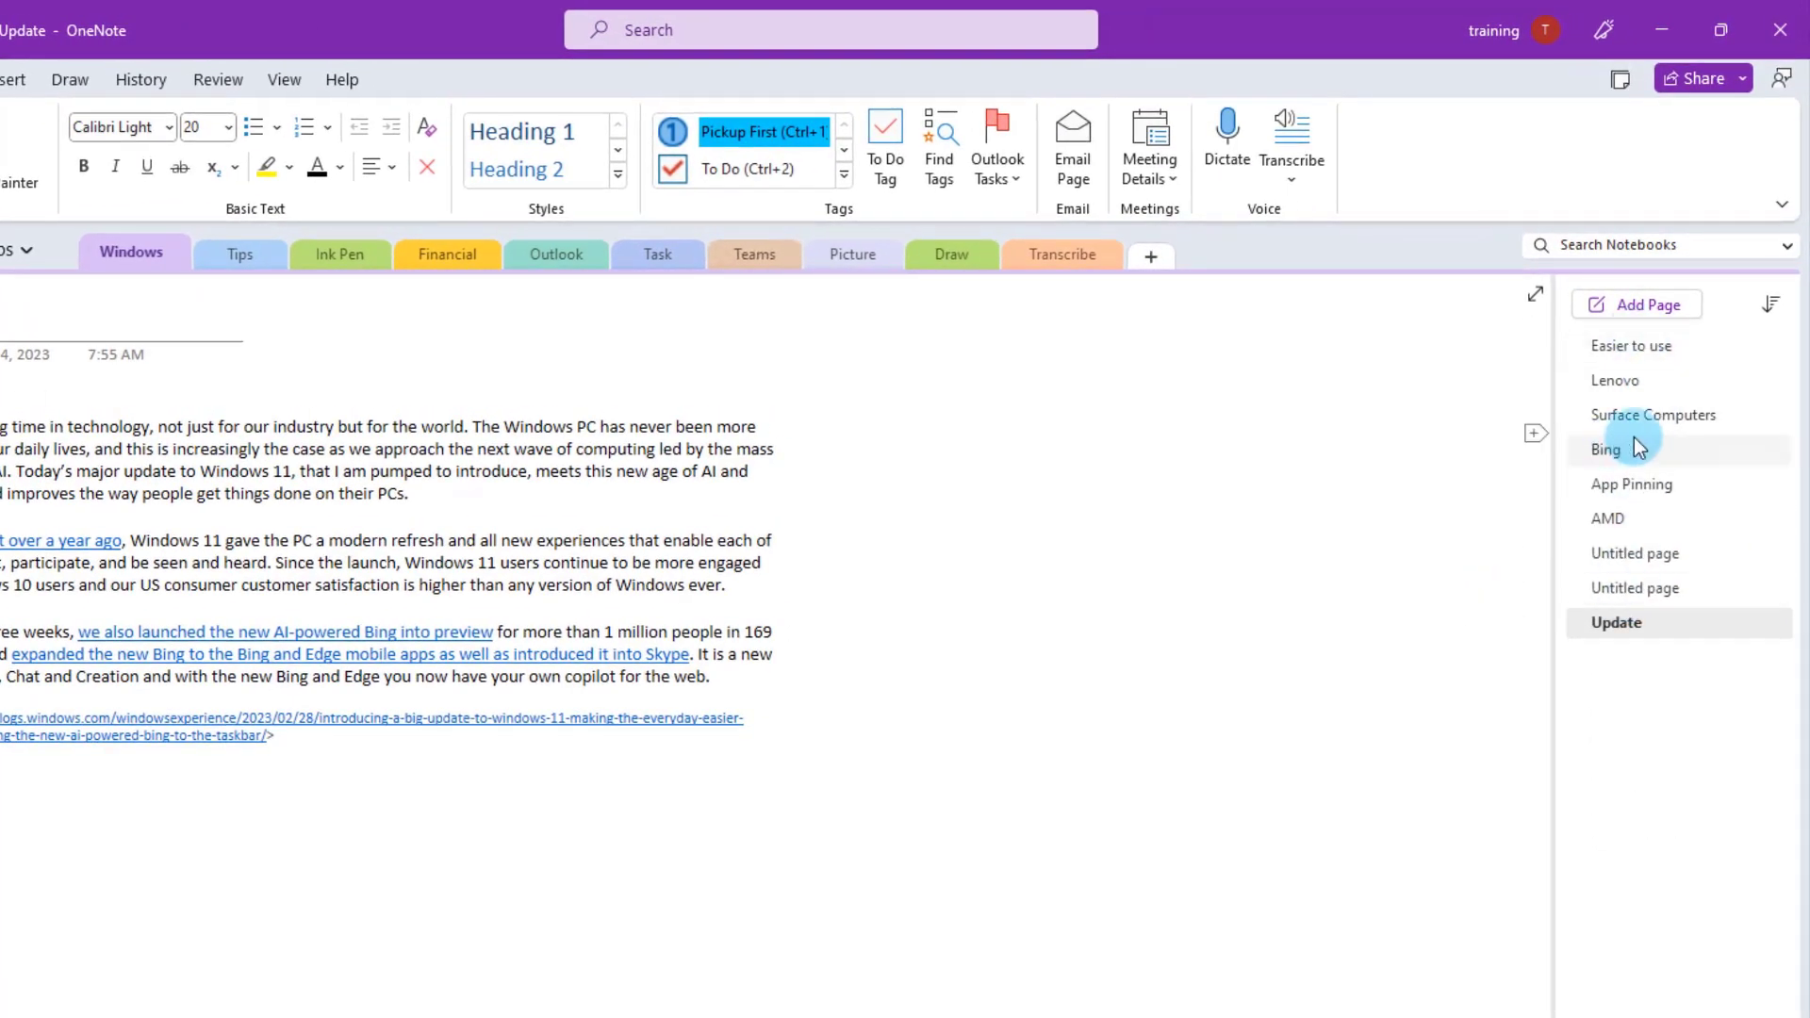
left_click(1614, 444)
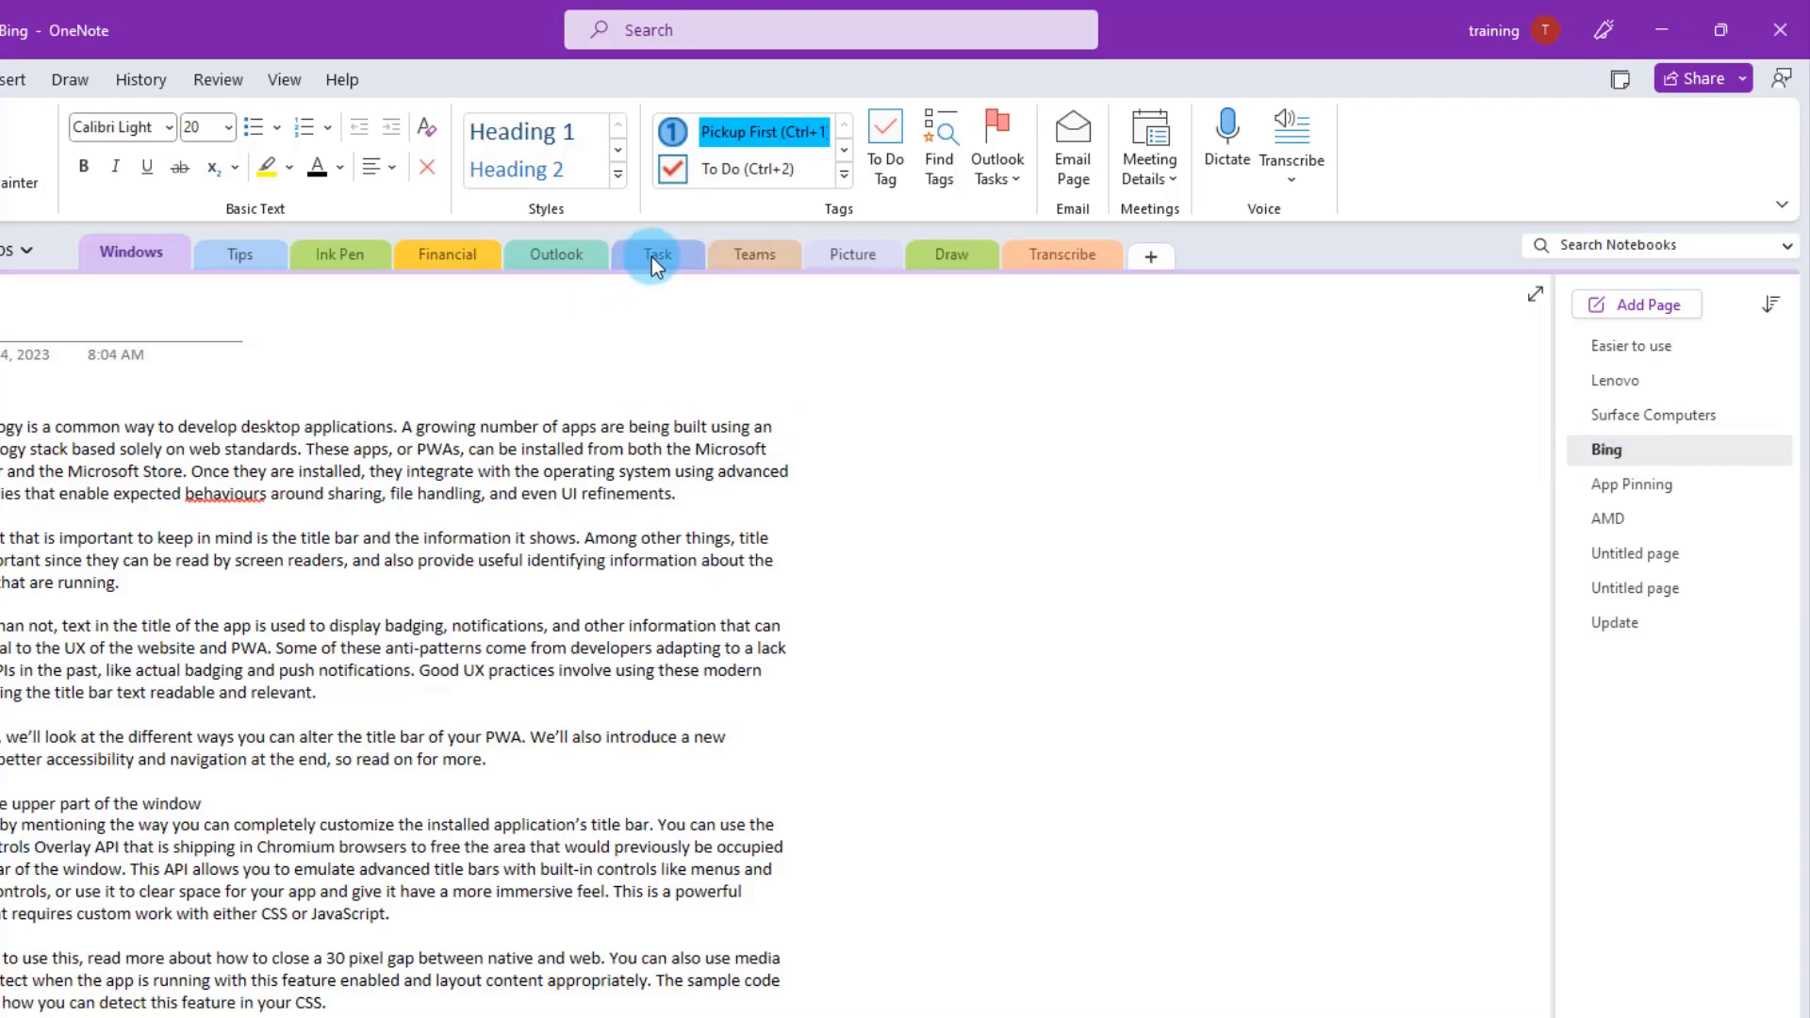
- Copy the Bing page into the OneNote Tips notebook's Task section and check the copy there
right_click(1621, 451)
left_click(1434, 679)
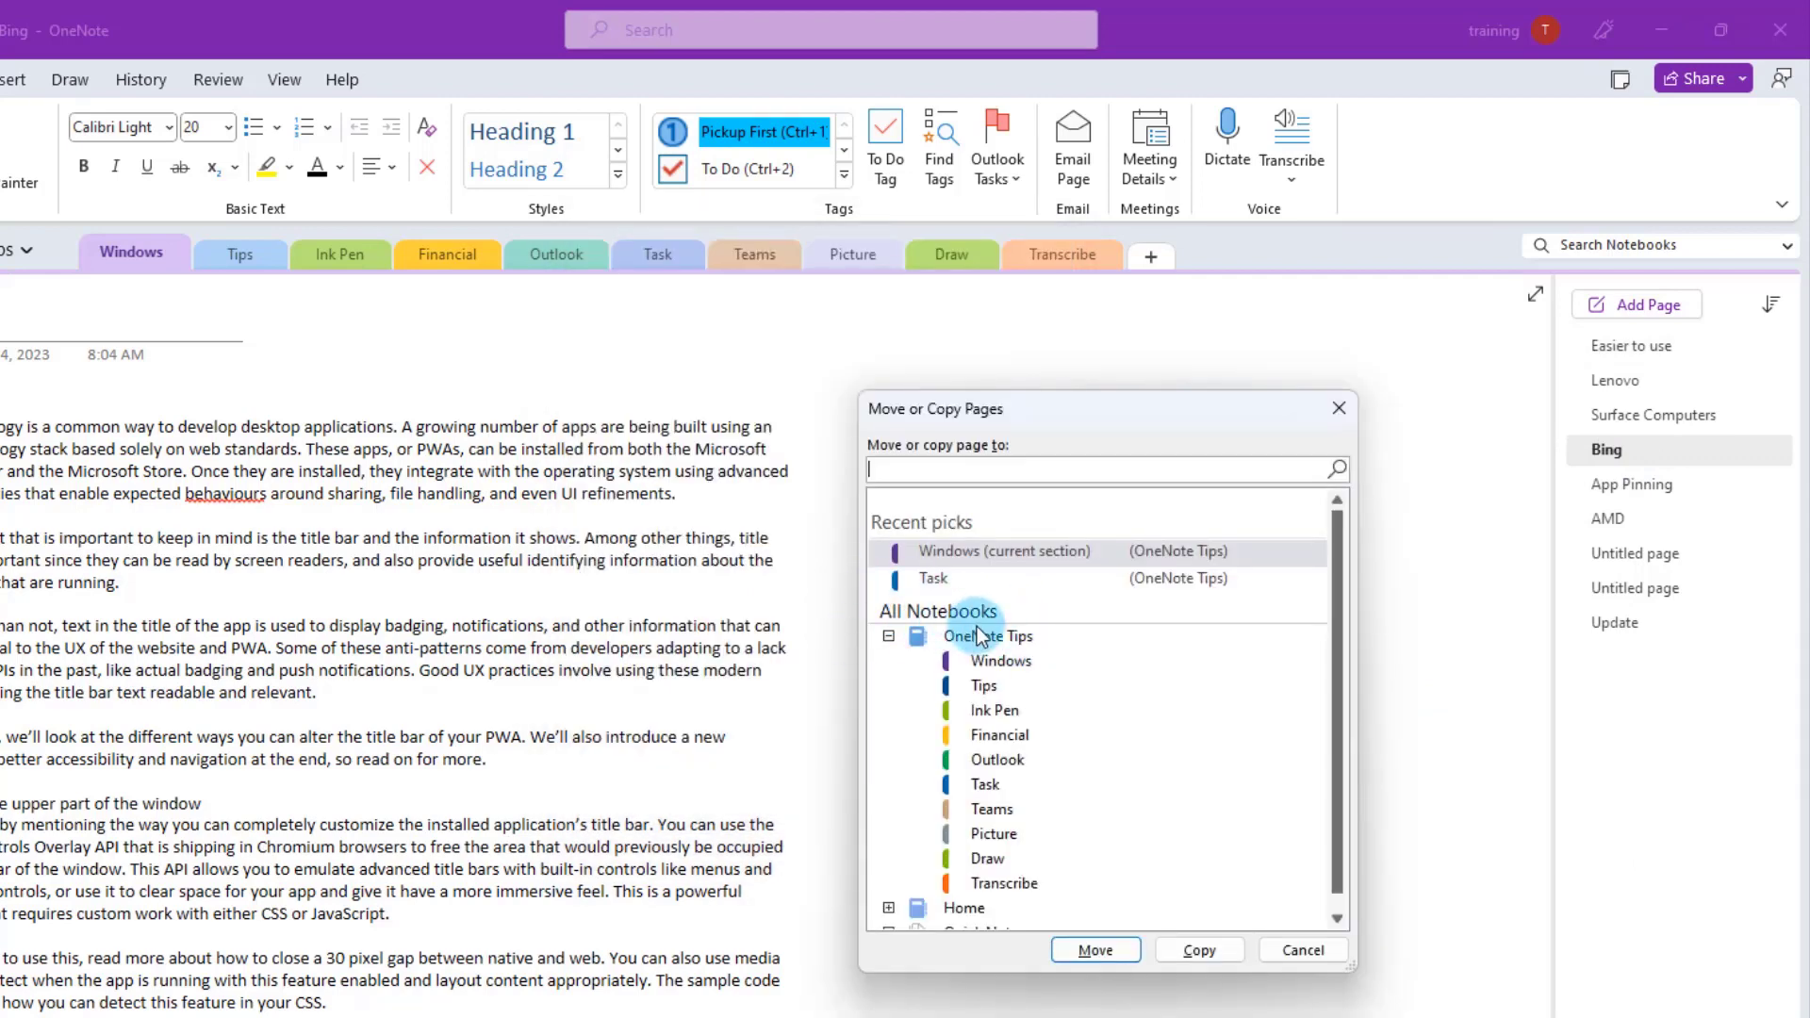
left_click(968, 911)
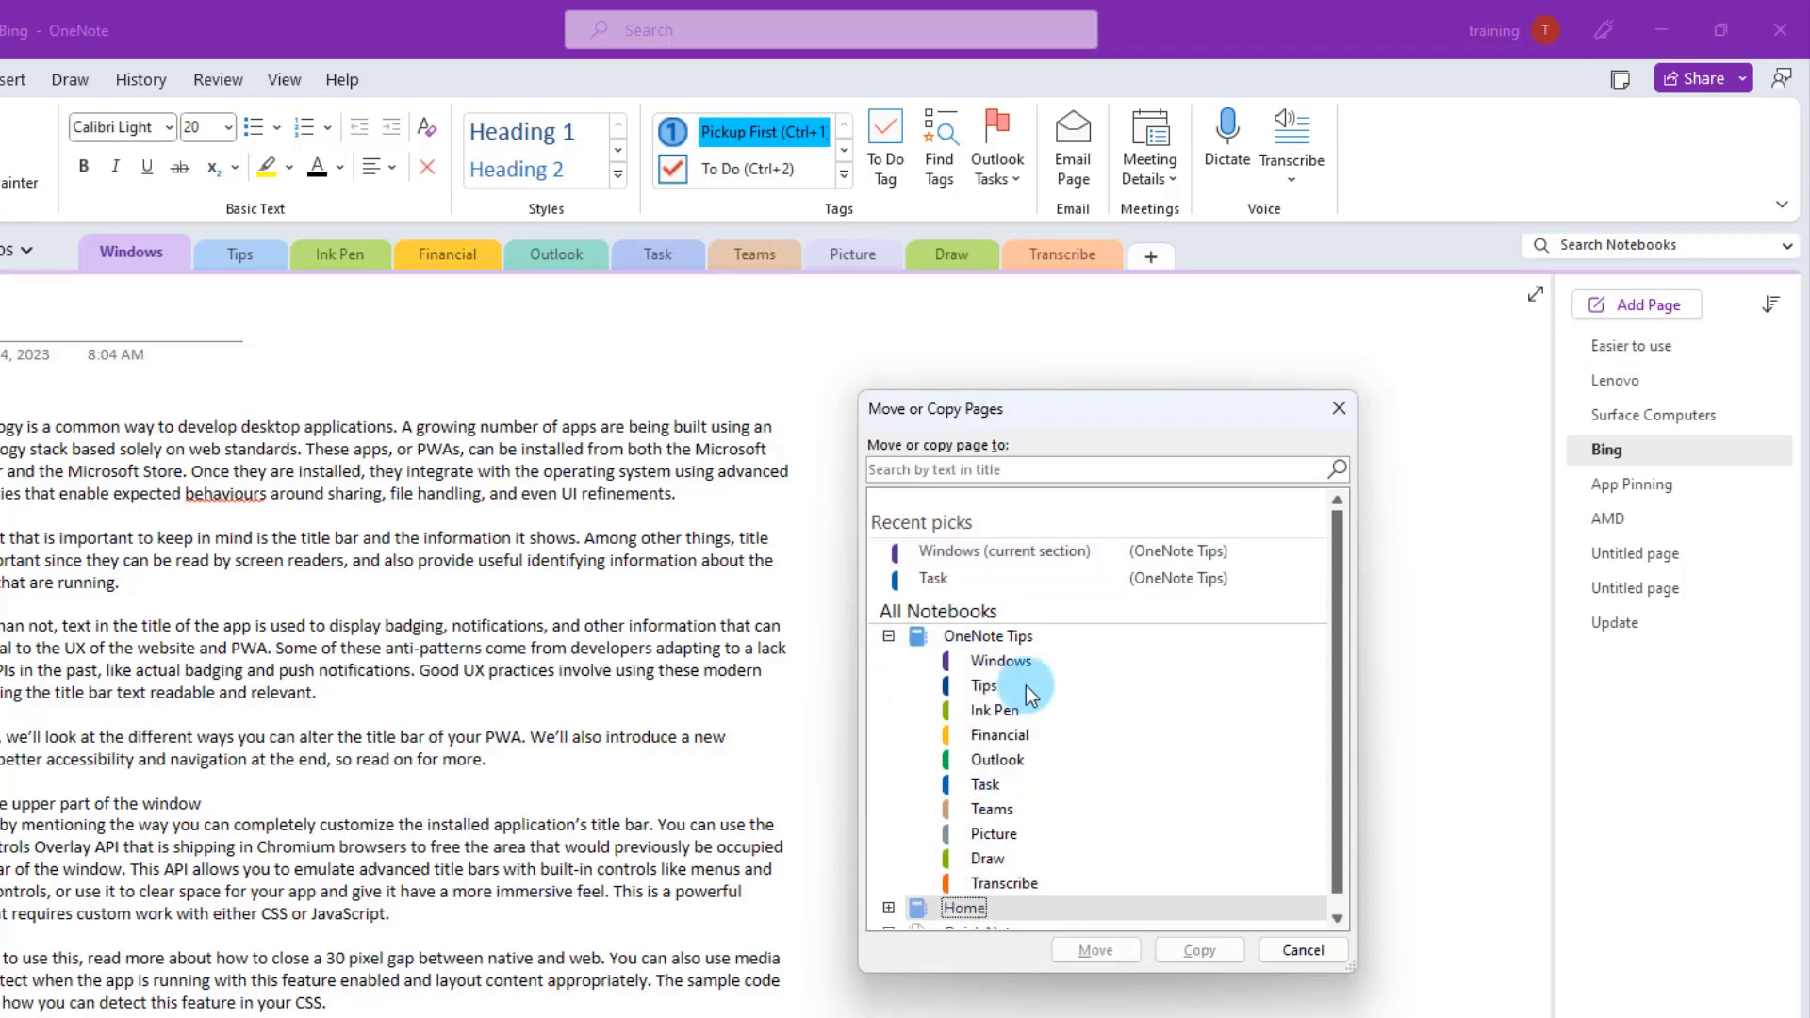
left_click(966, 640)
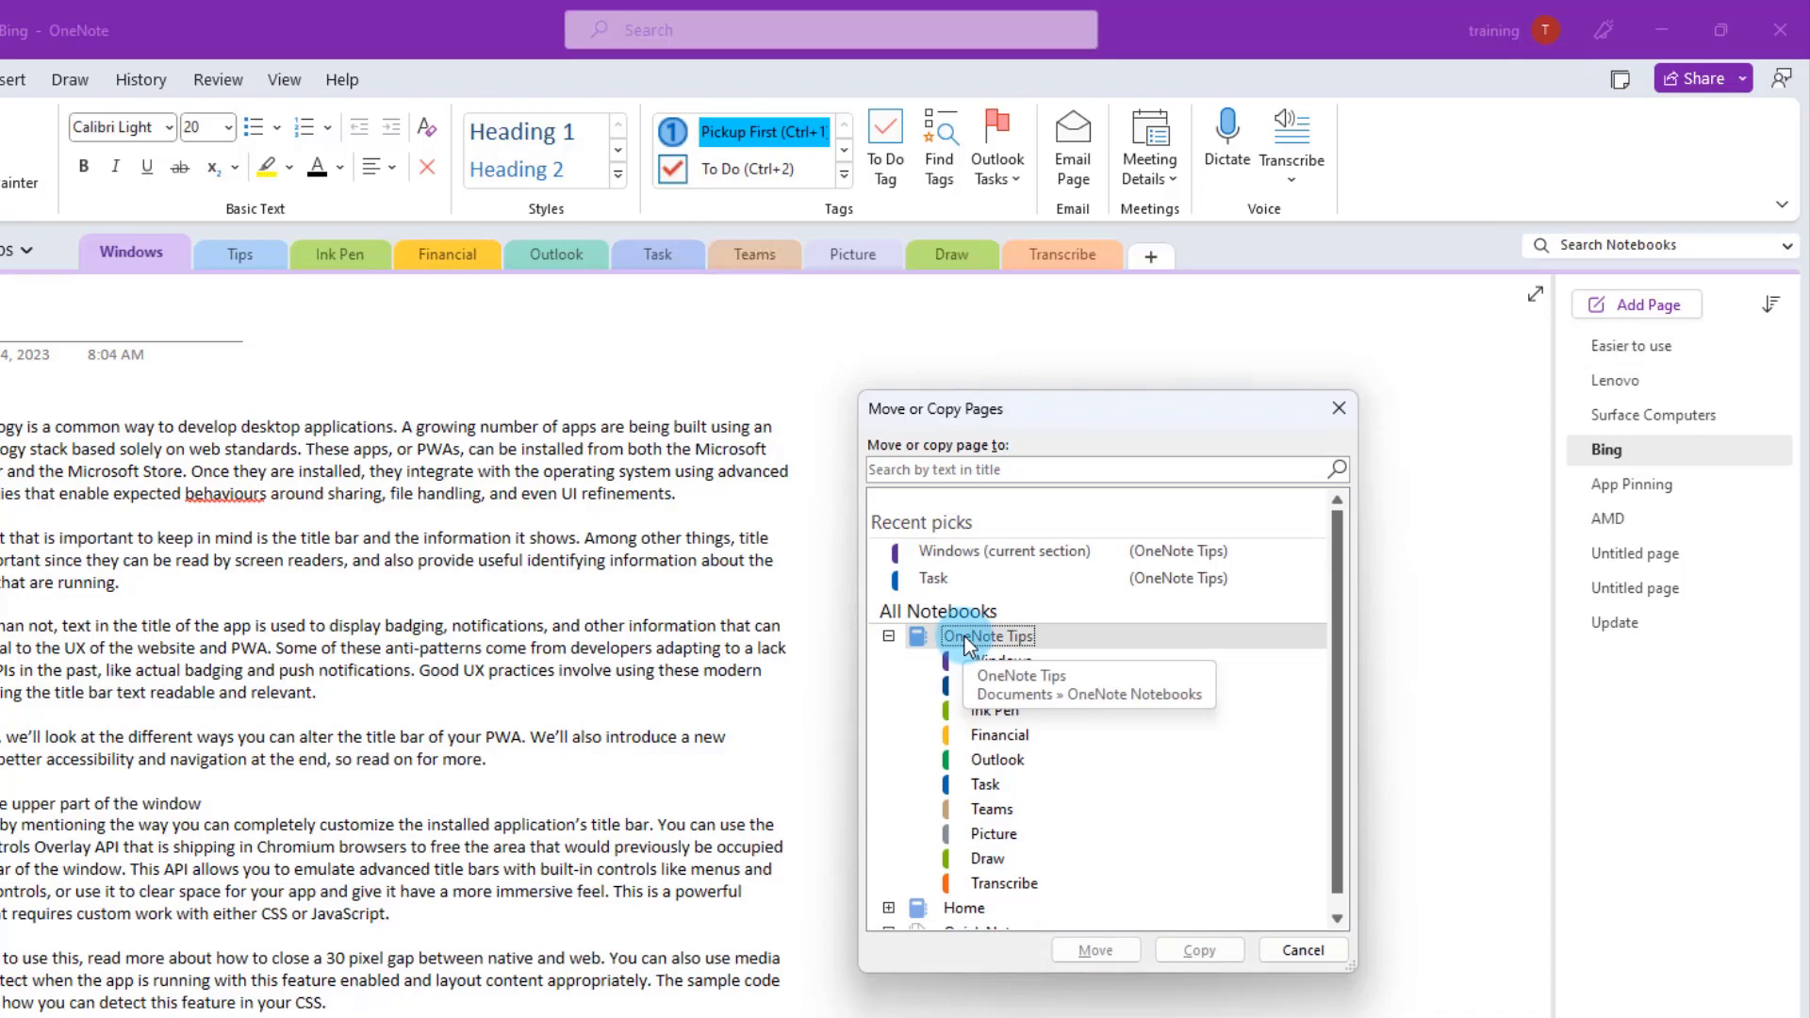
left_click(985, 786)
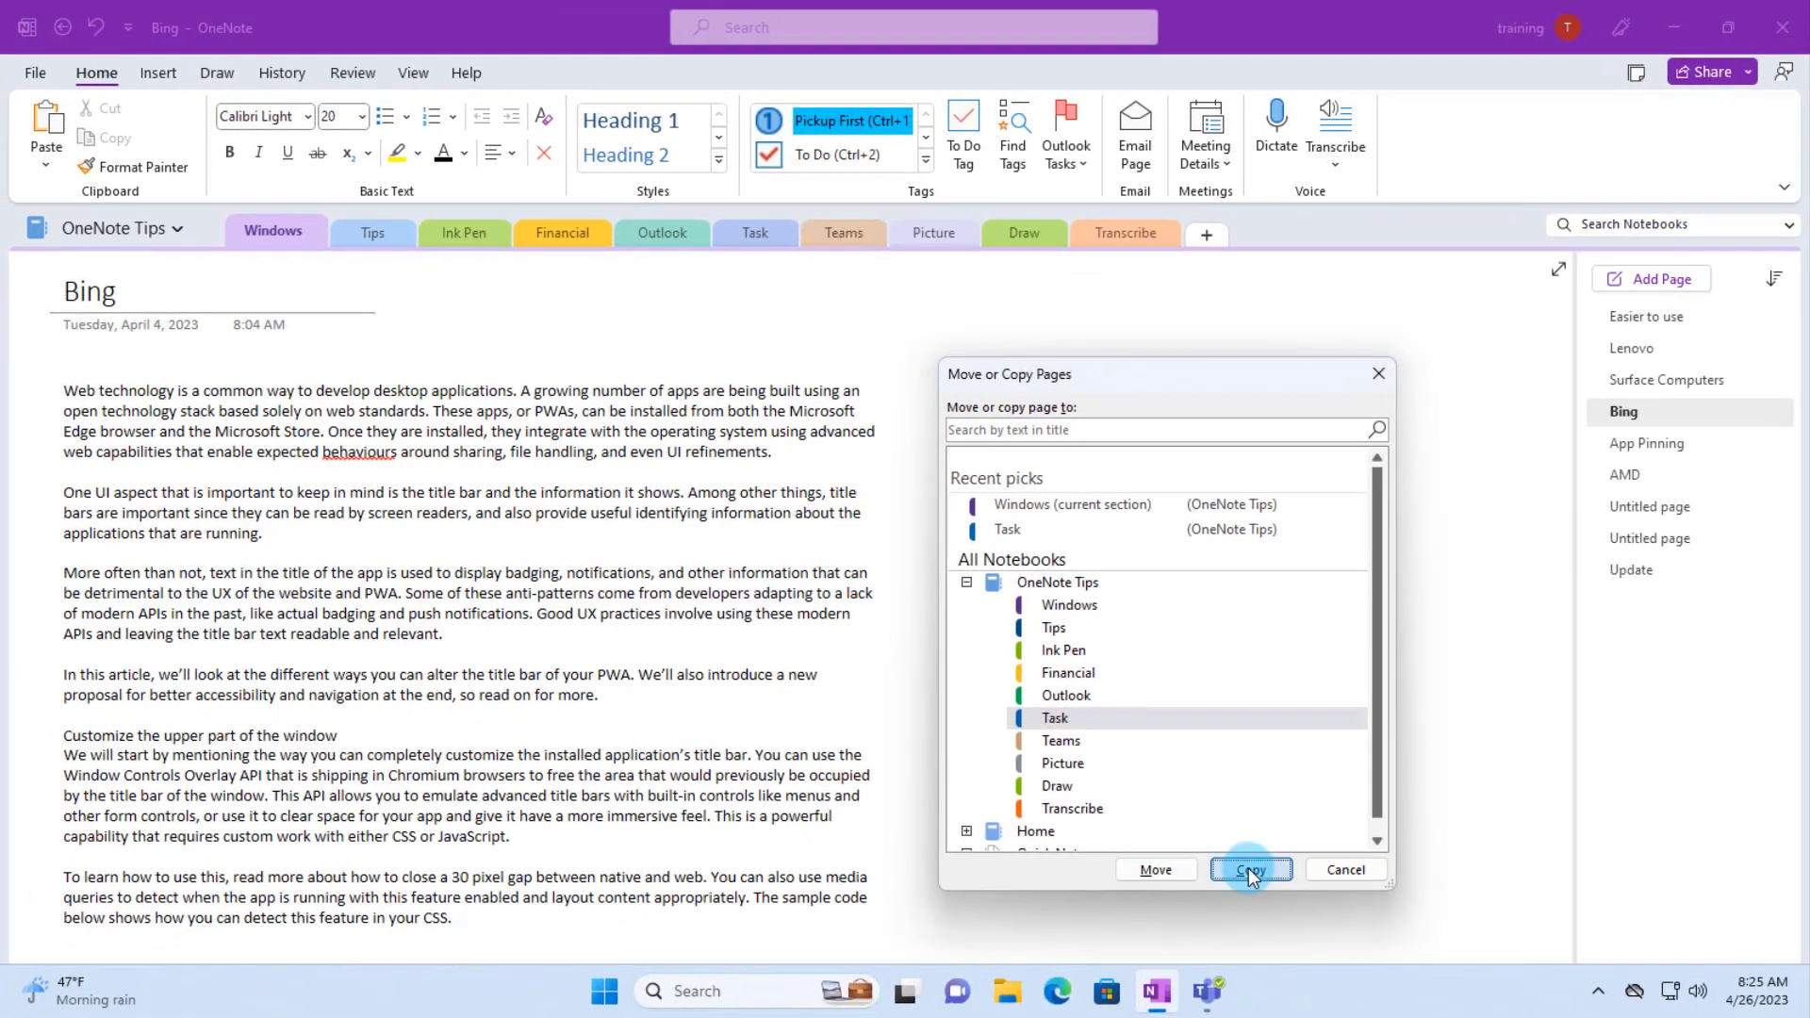
left_click(1248, 869)
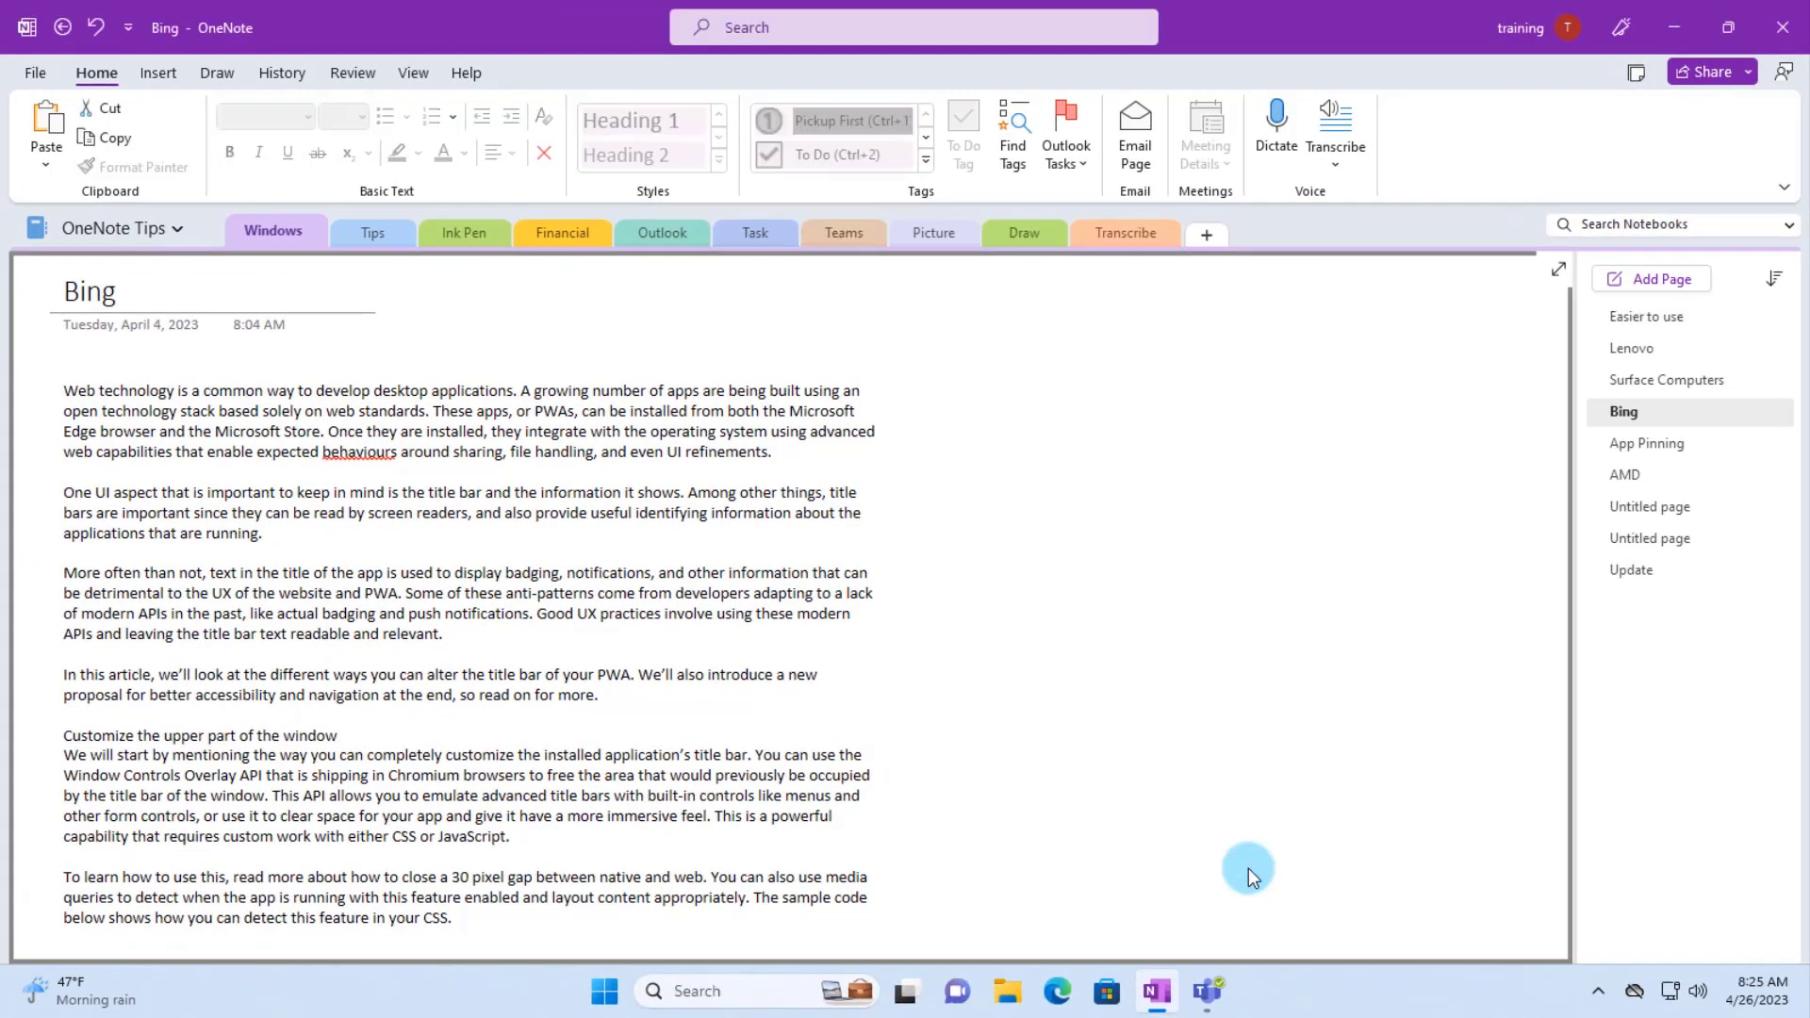
left_click(754, 230)
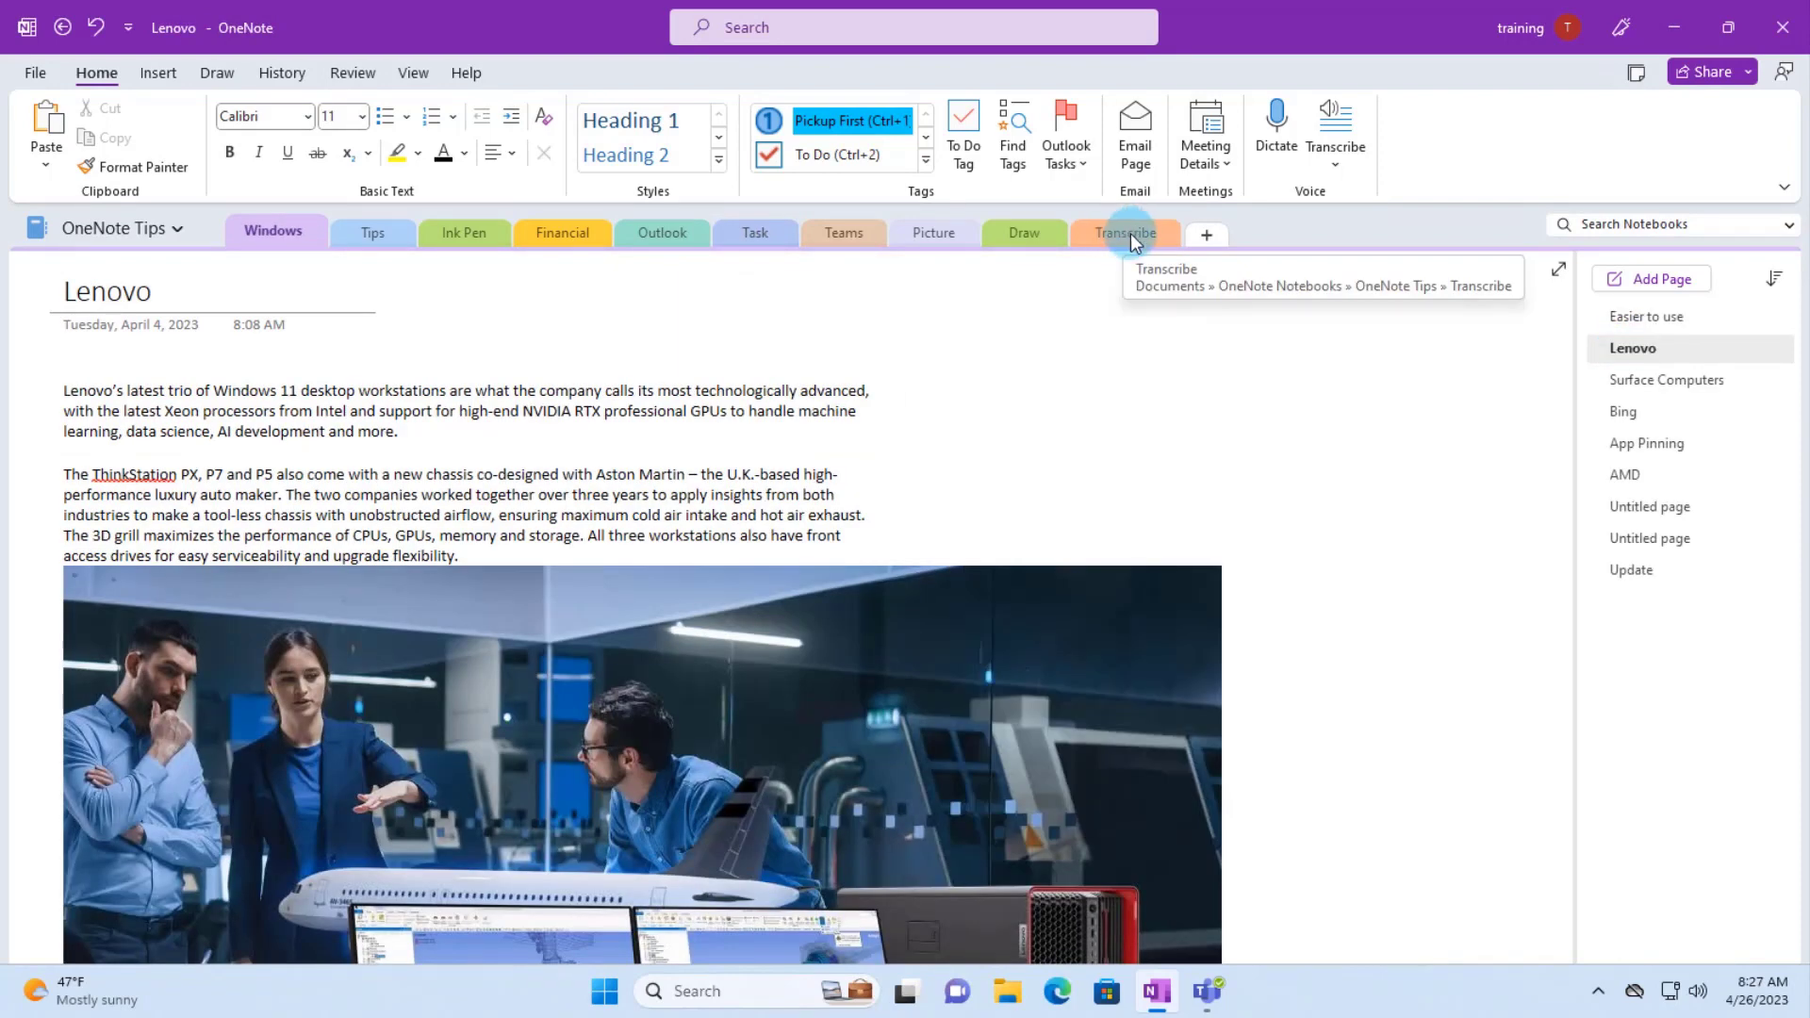
left_click(175, 229)
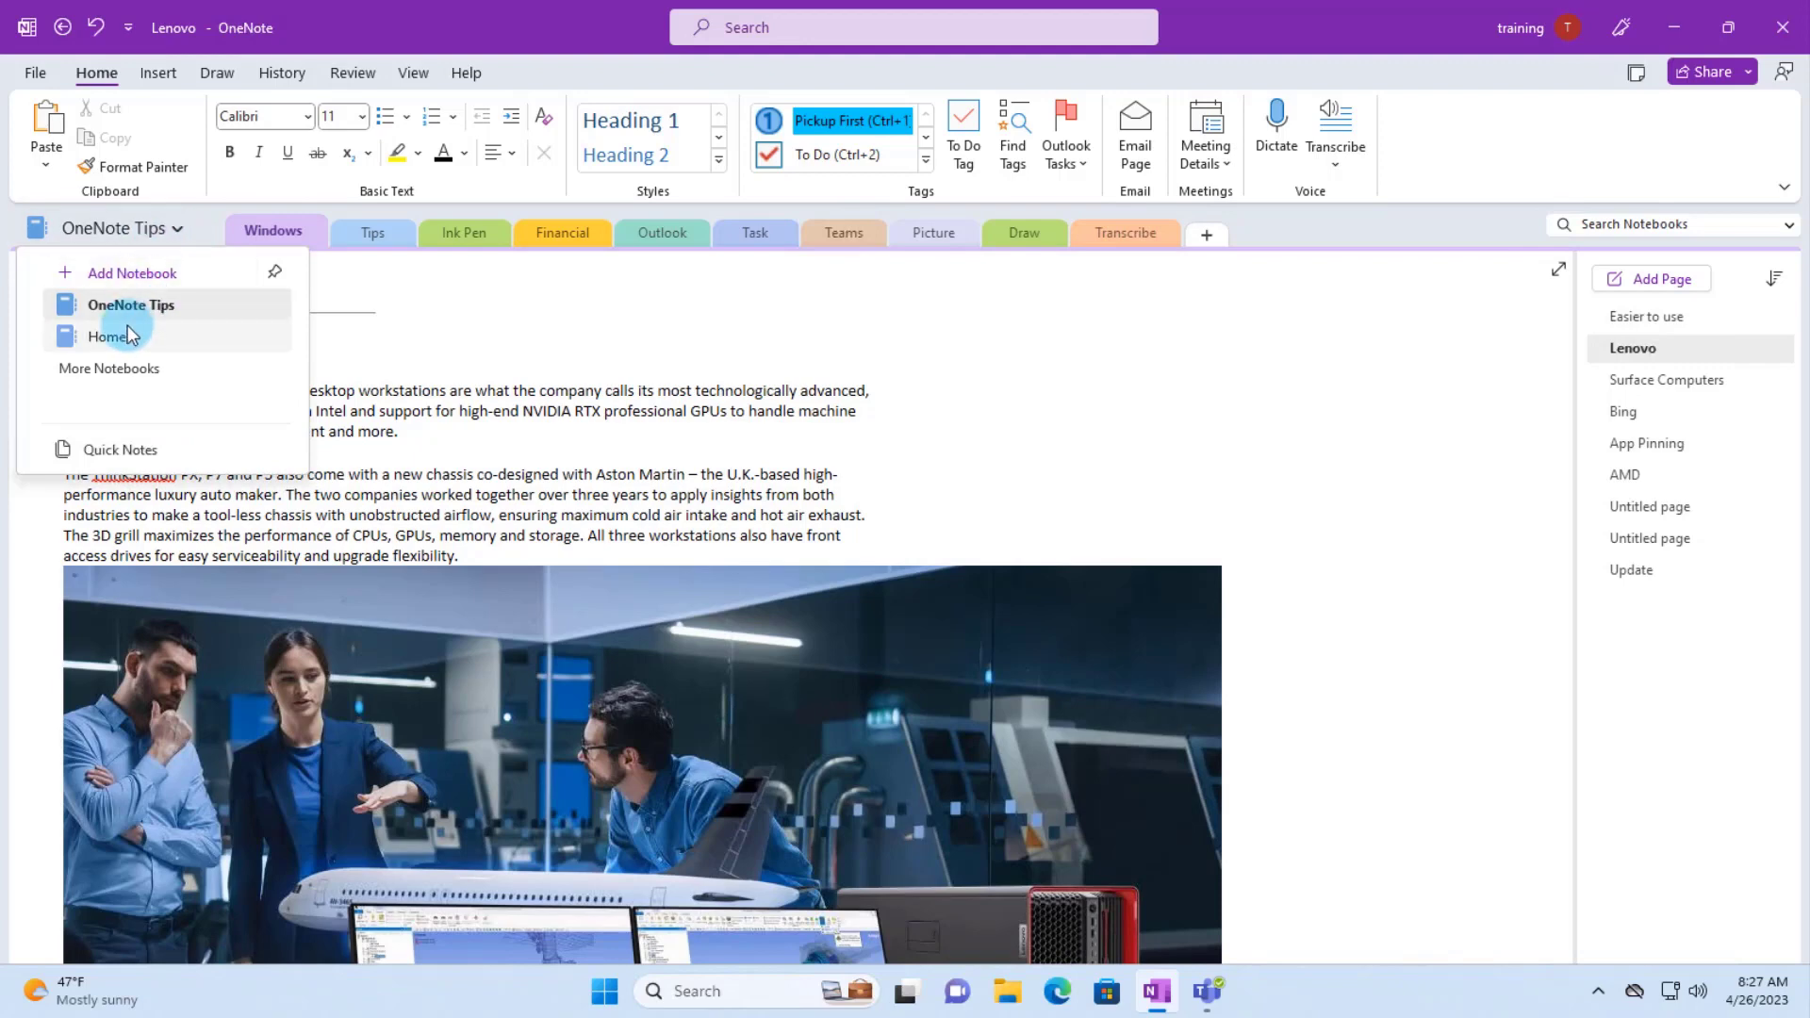
- Move the Transcribe section into the Home notebook, then drag the App Pinning page into Task
right_click(1136, 233)
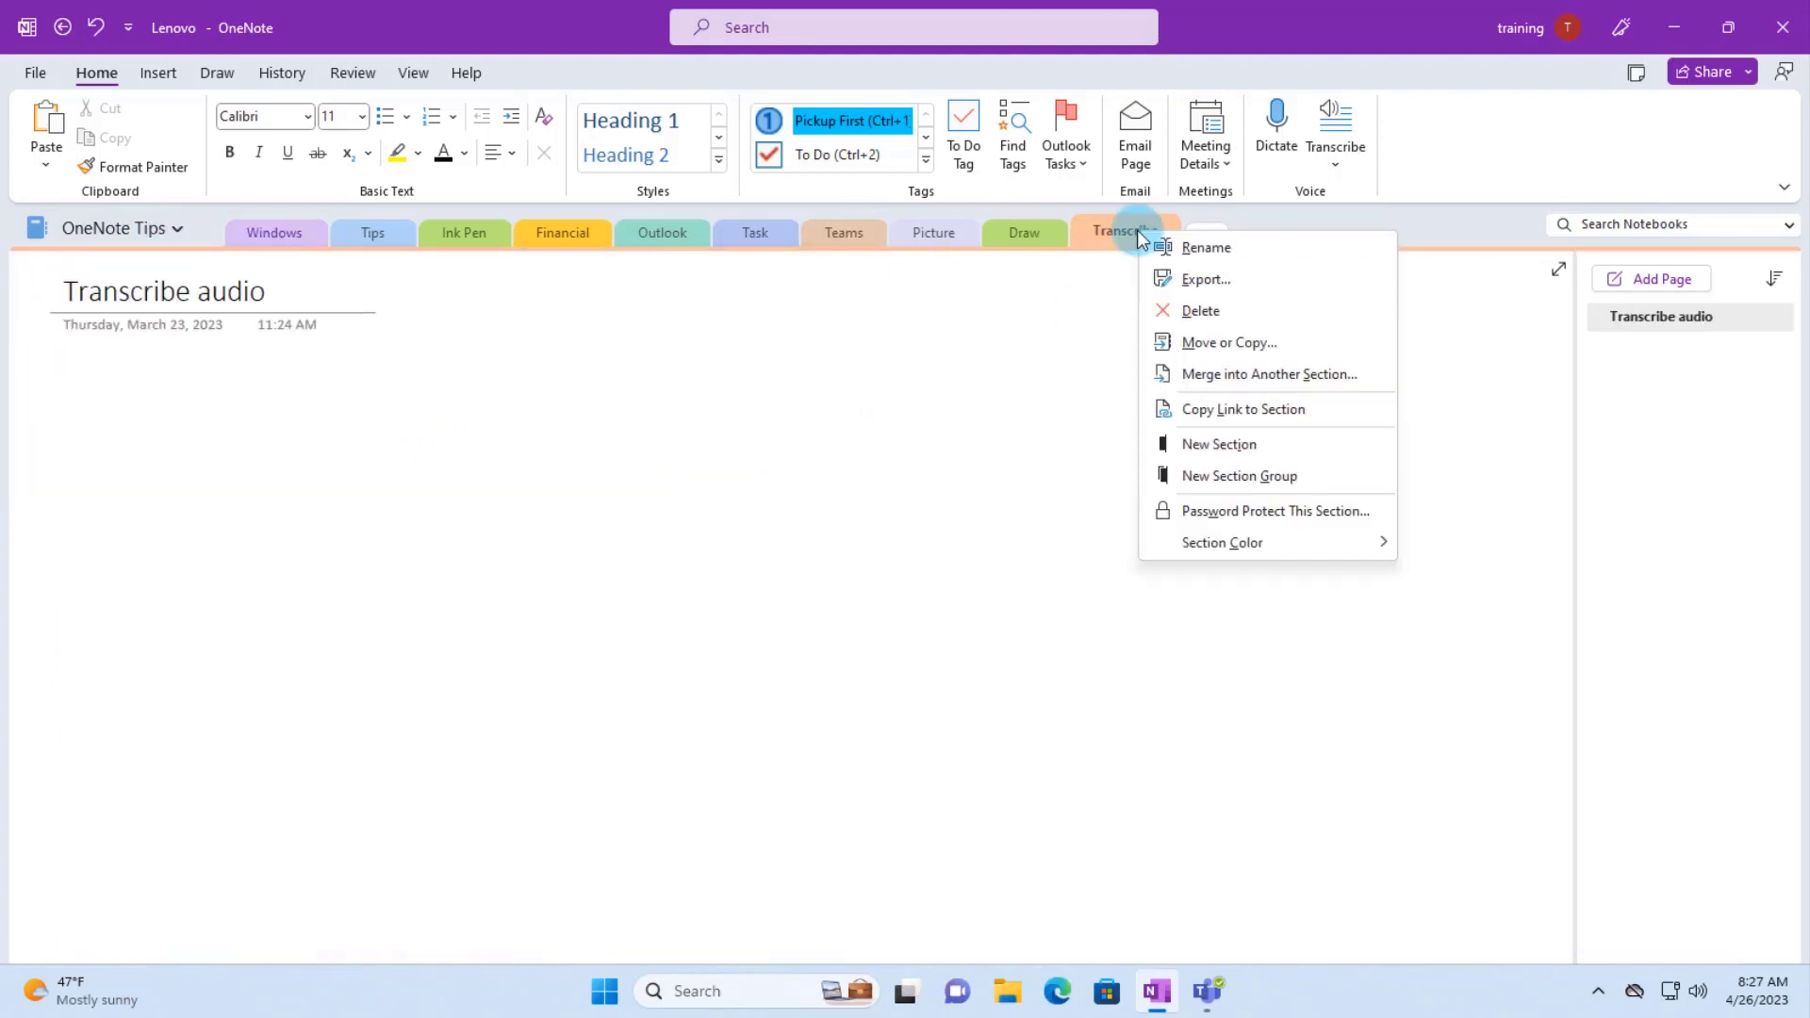
left_click(1190, 344)
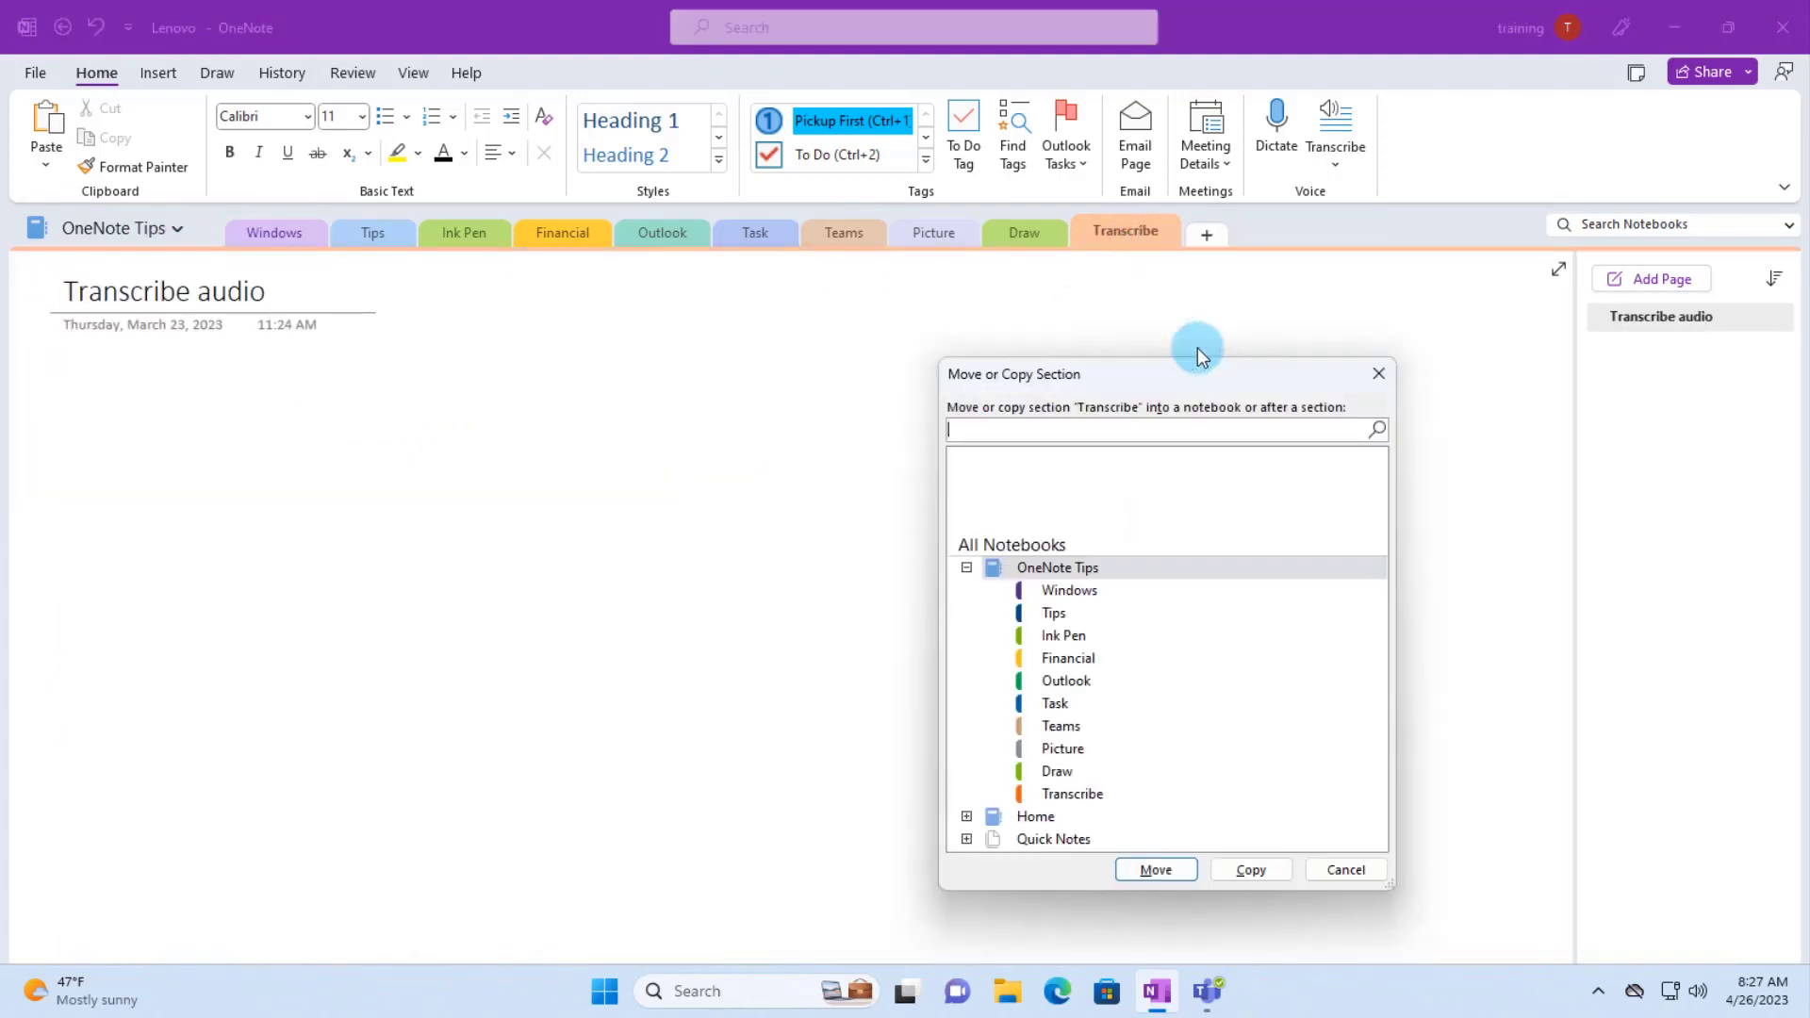
left_click(968, 817)
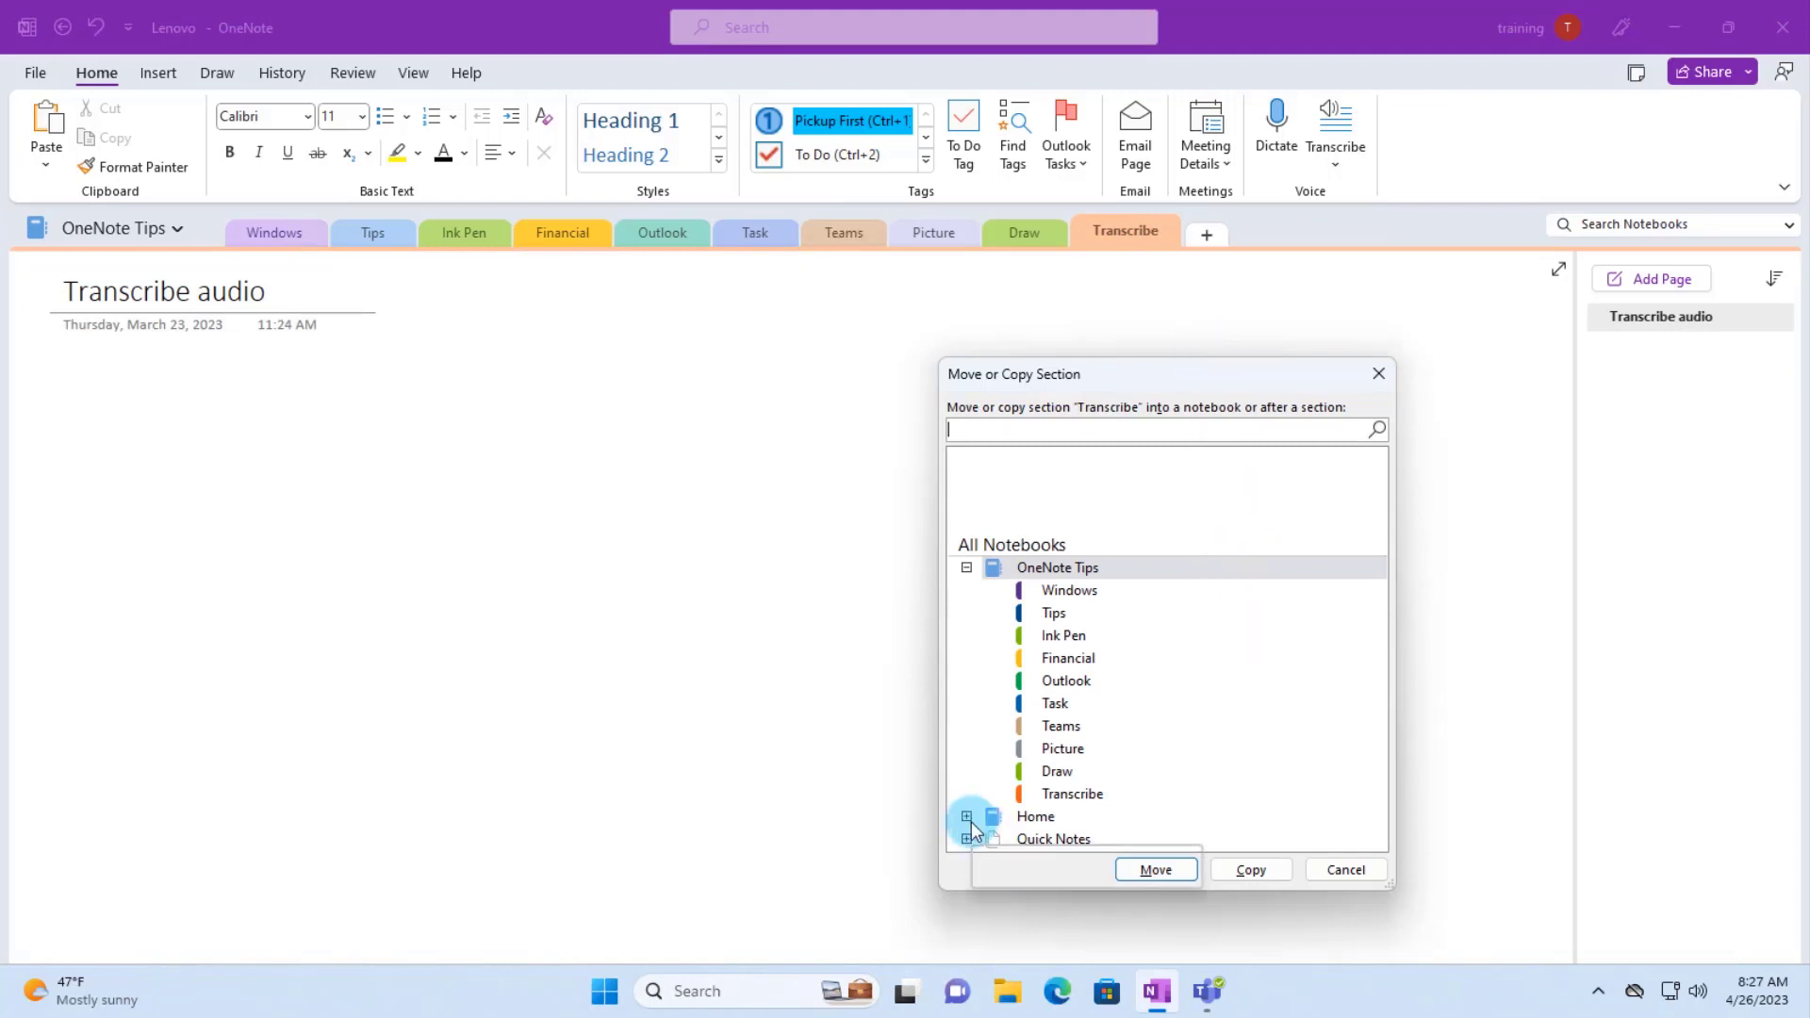
left_click(1042, 773)
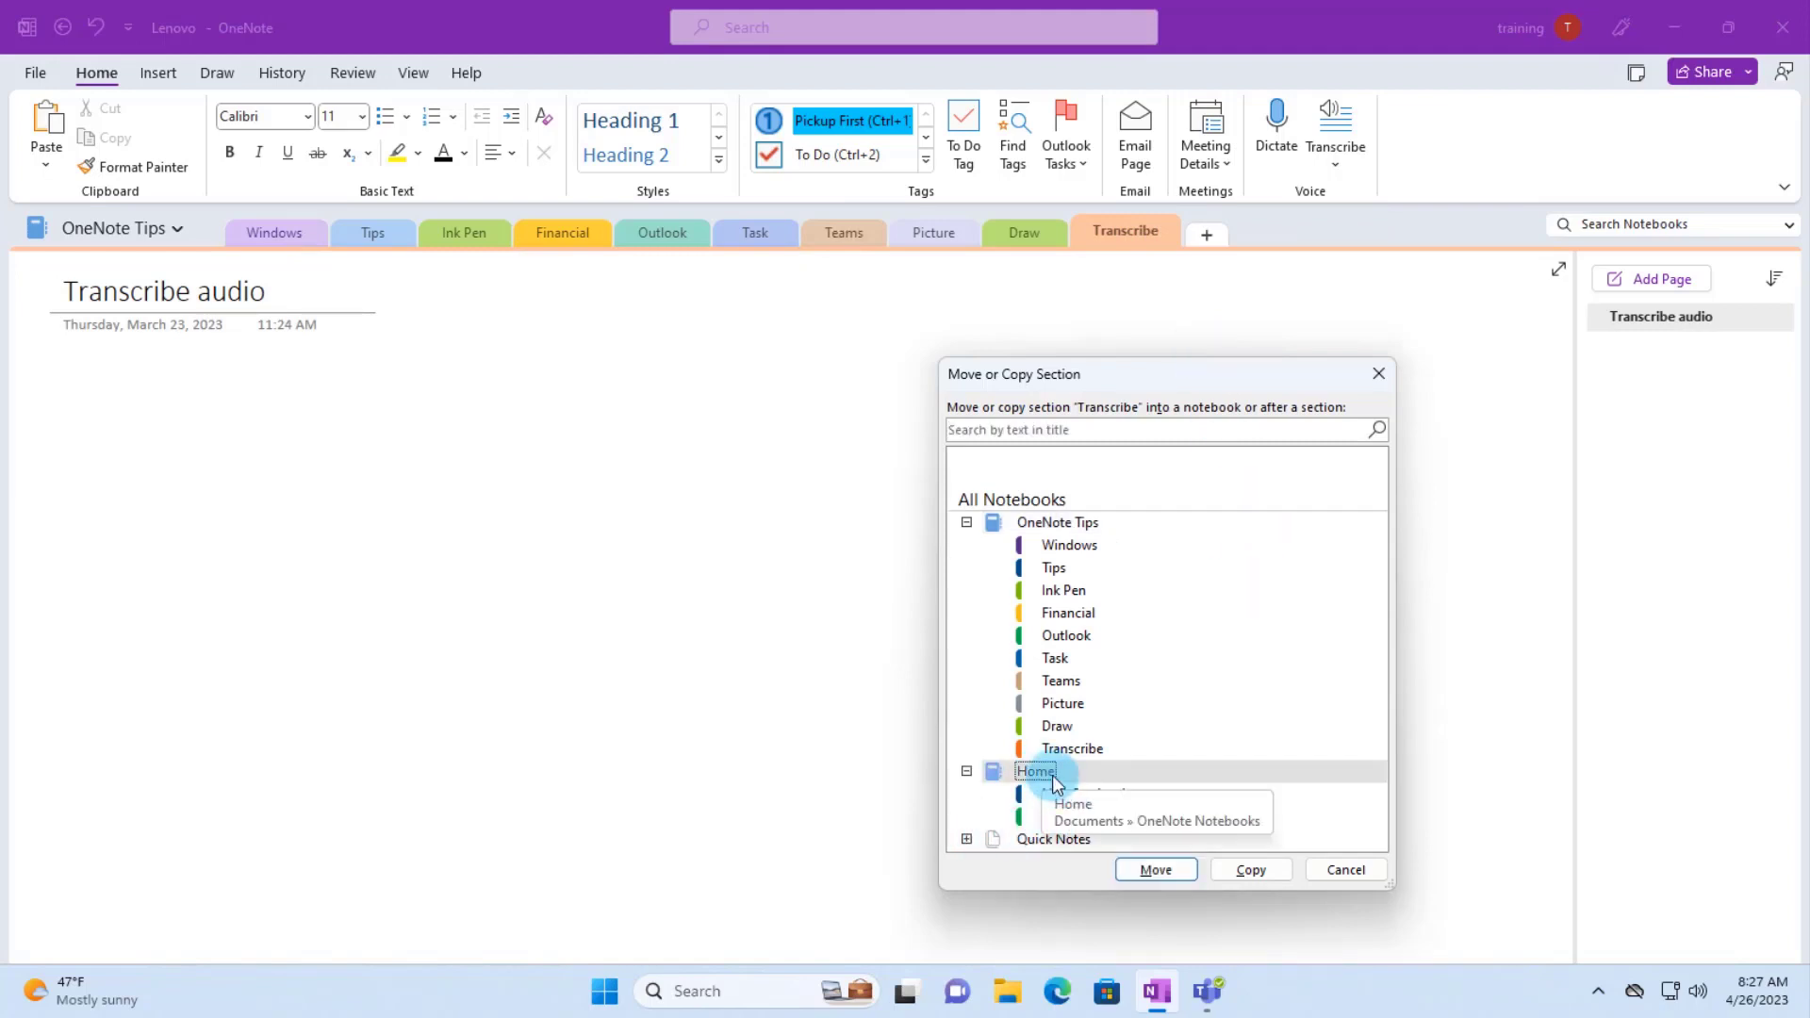
left_click(1172, 872)
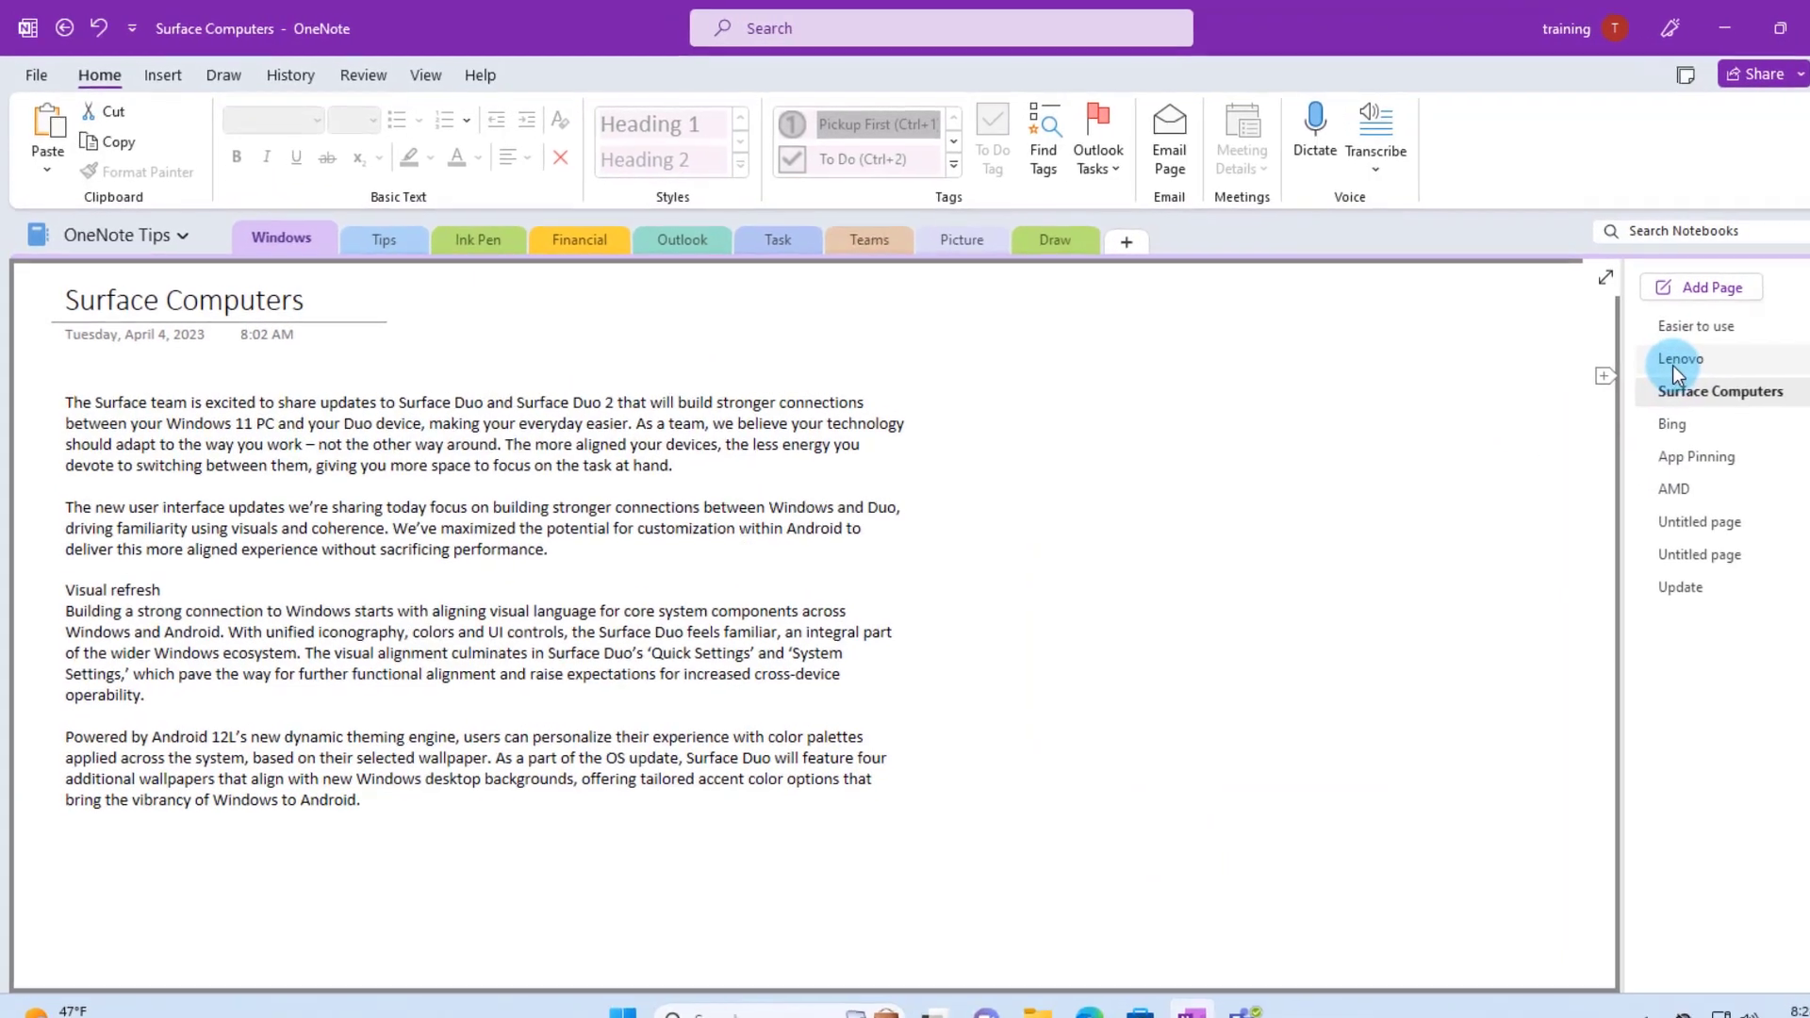
left_click_drag(1704, 462, 779, 239)
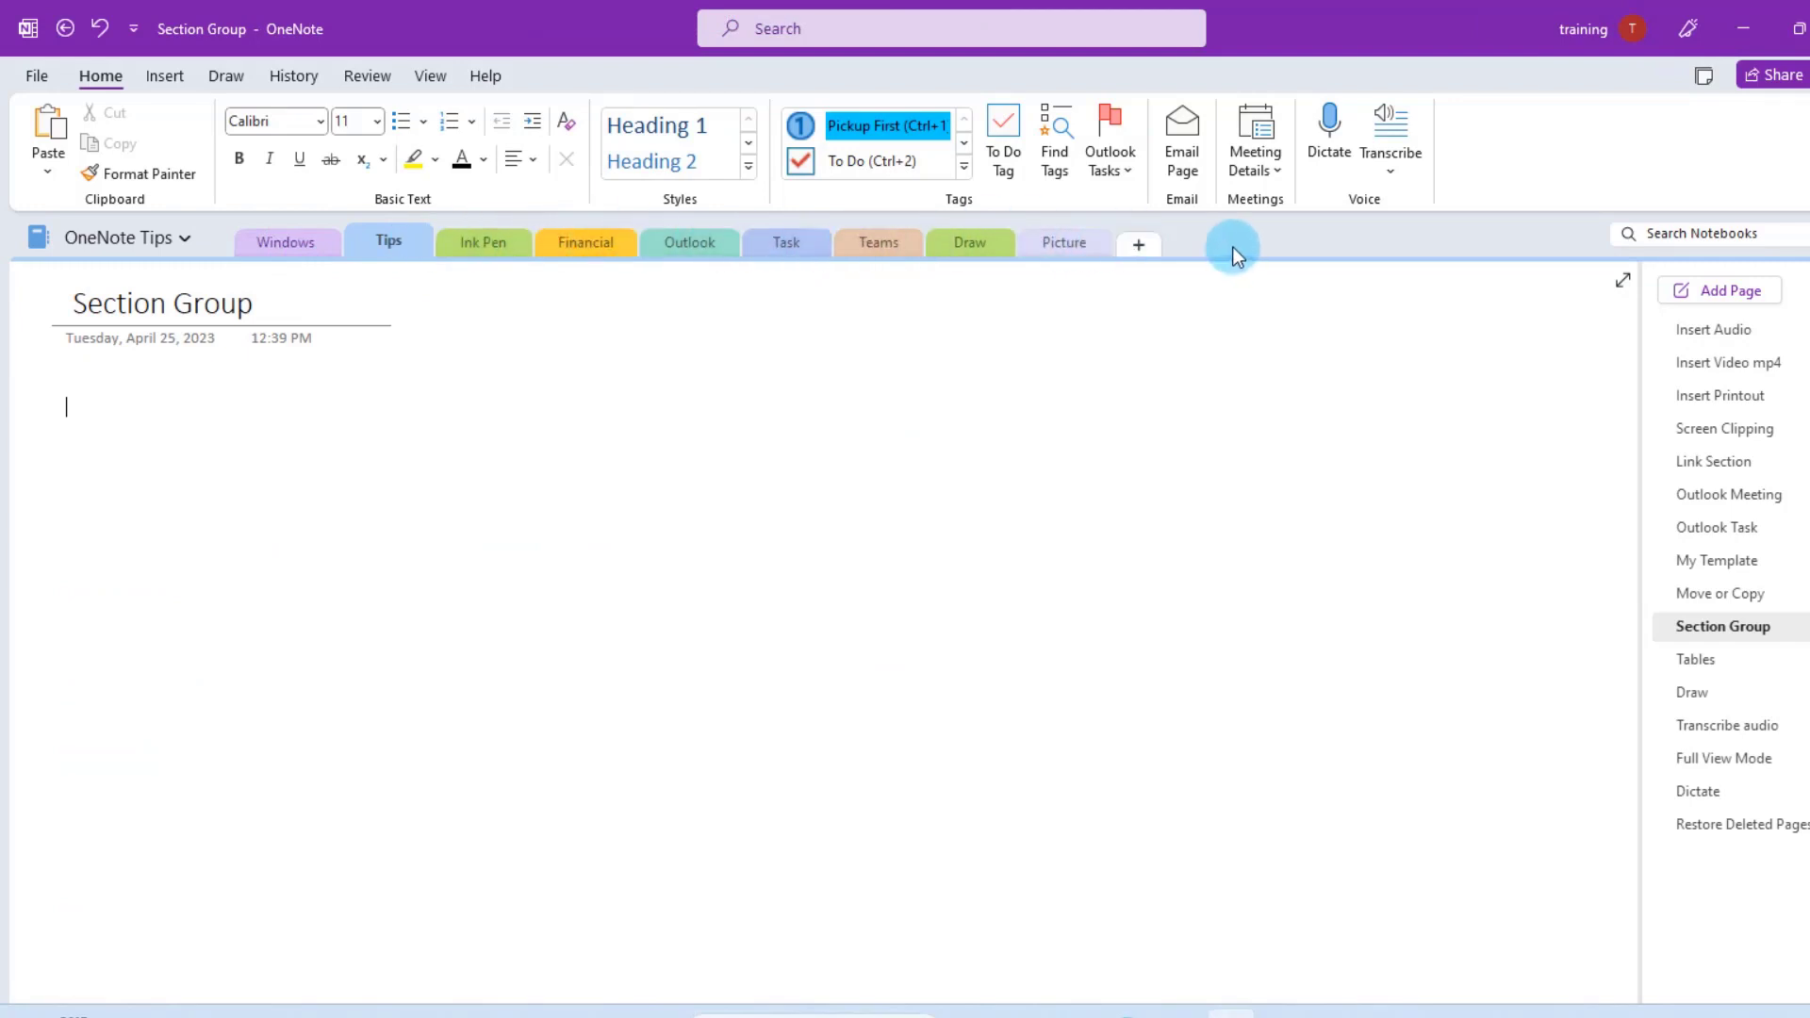
- Add a new section group named 'Tech Group' to the notebook
right_click(1201, 241)
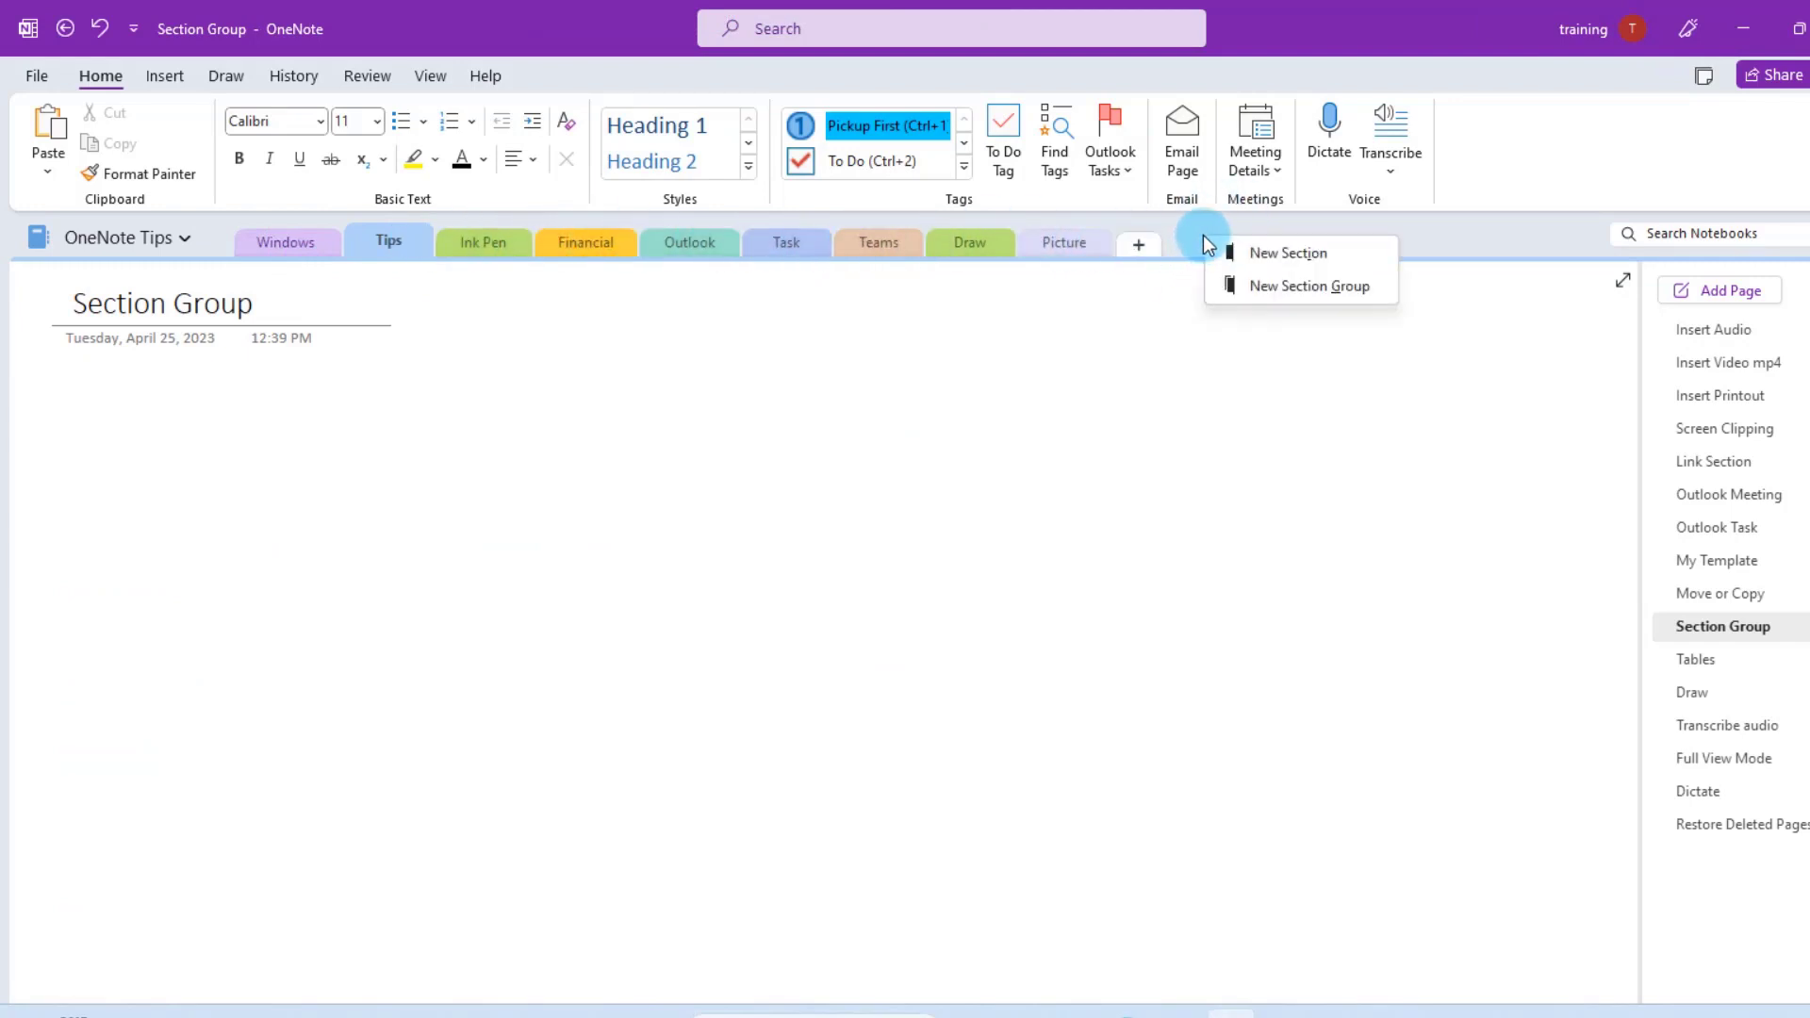
left_click(1288, 286)
type("Tech Group")
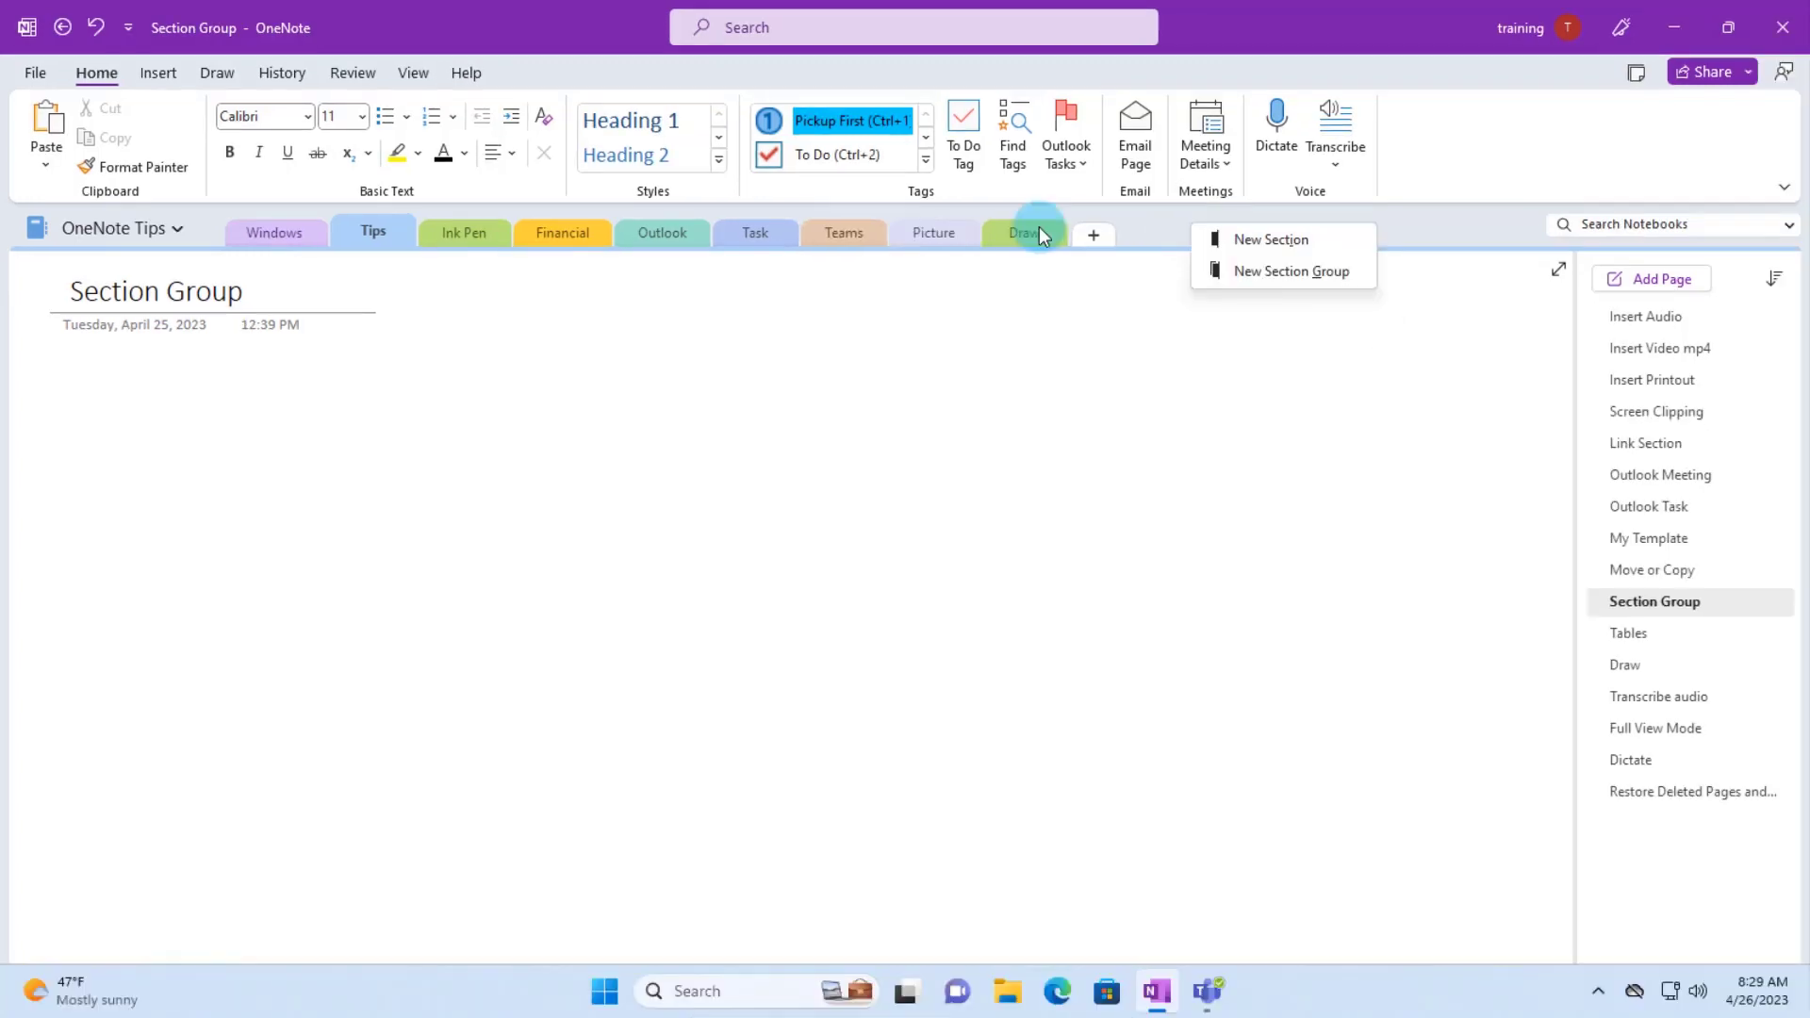
right_click(1039, 233)
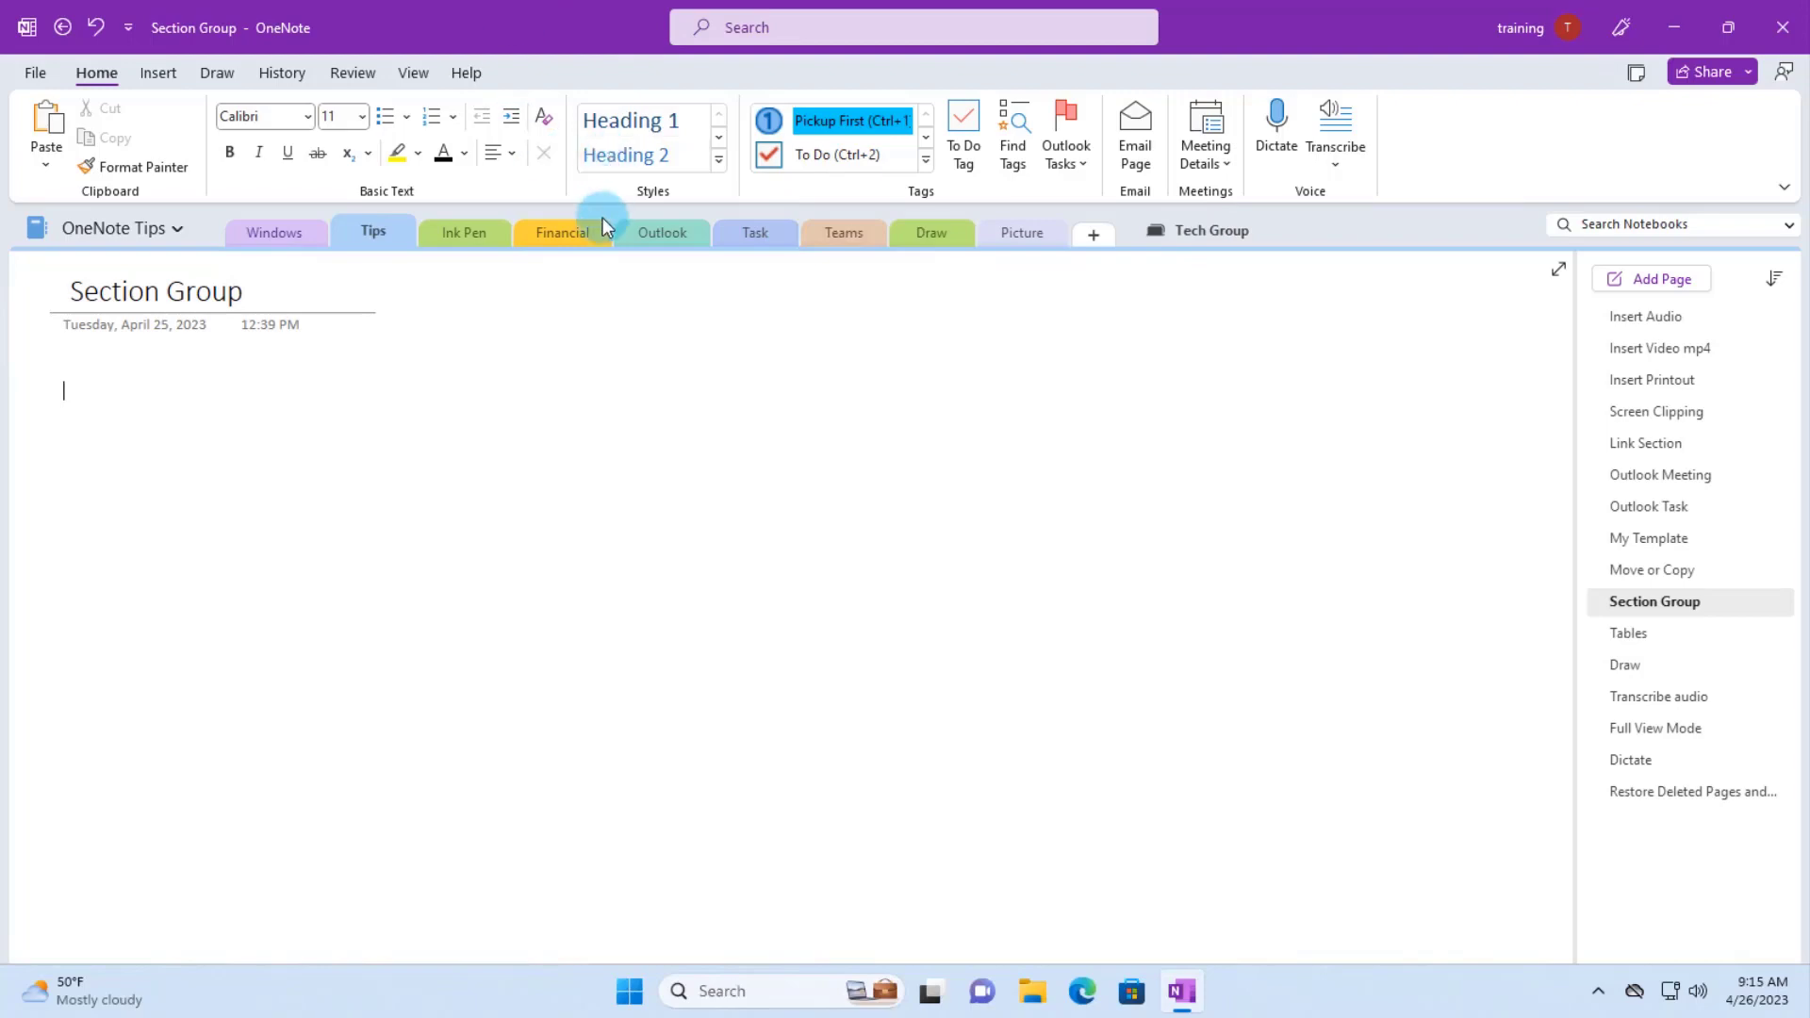
- Move the Task section into the OneNote Tips notebook so it sits after Picture
left_click_drag(752, 234, 451, 226)
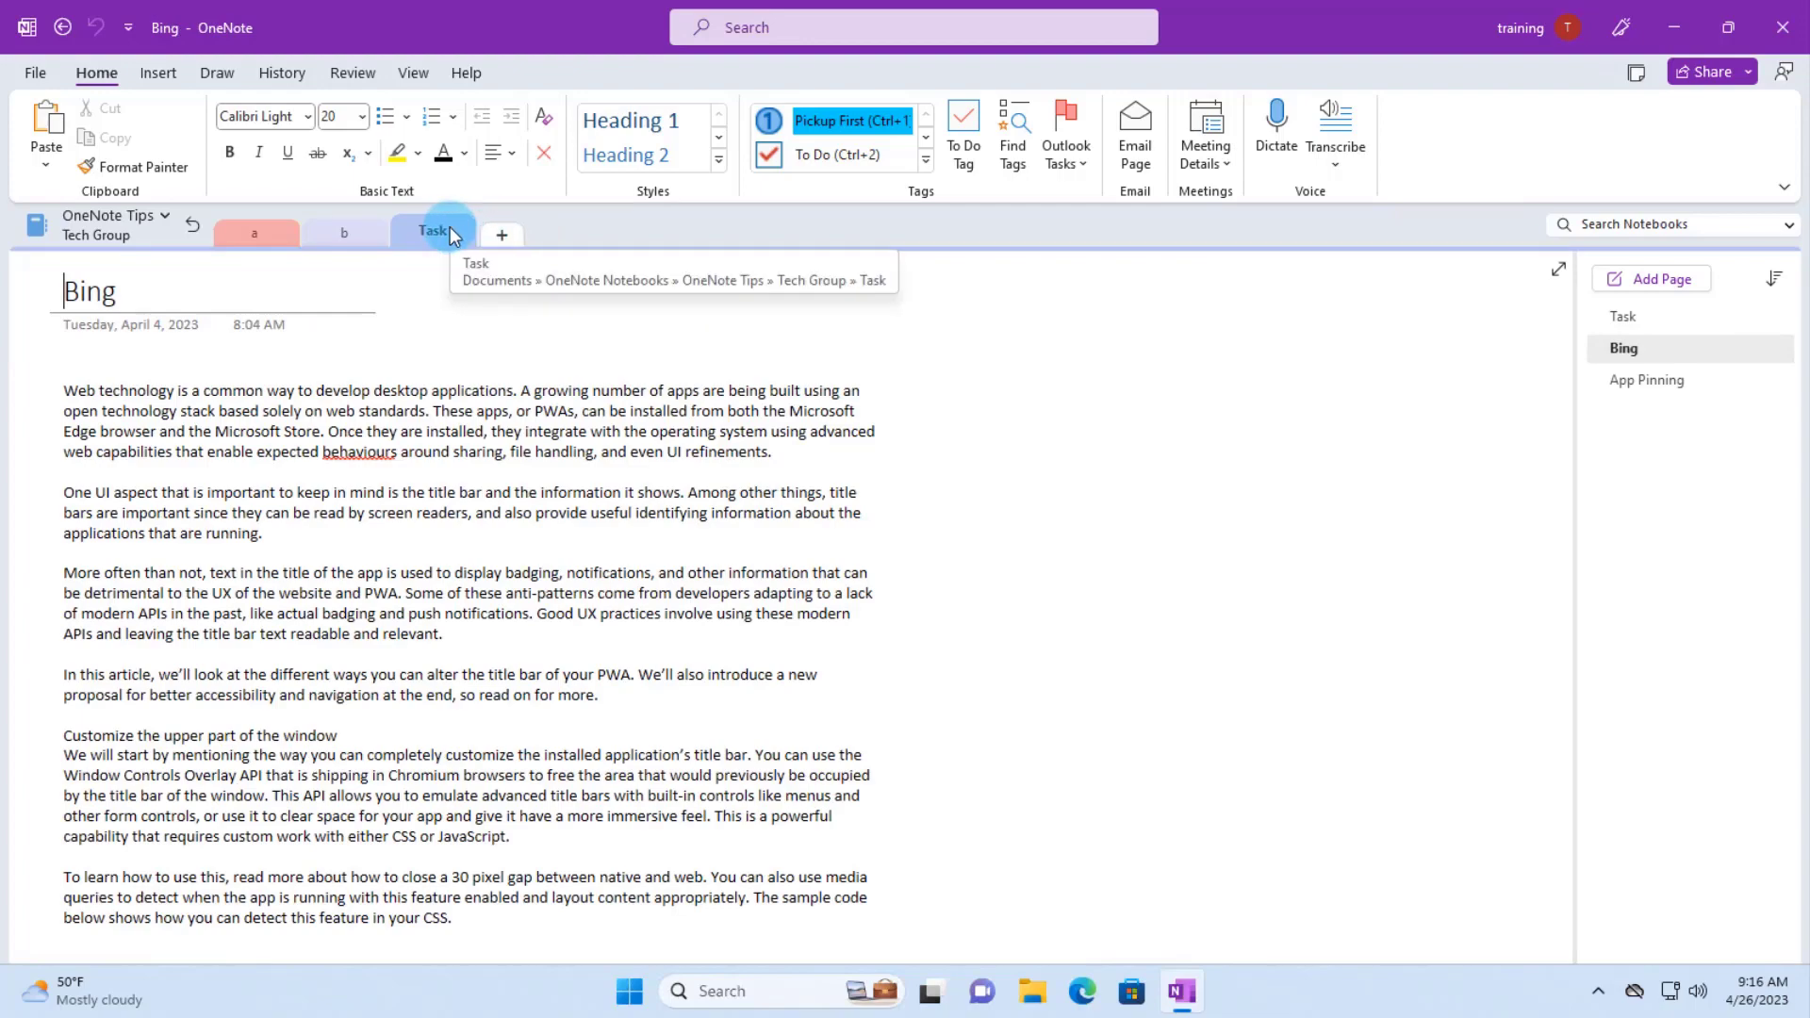
right_click(450, 226)
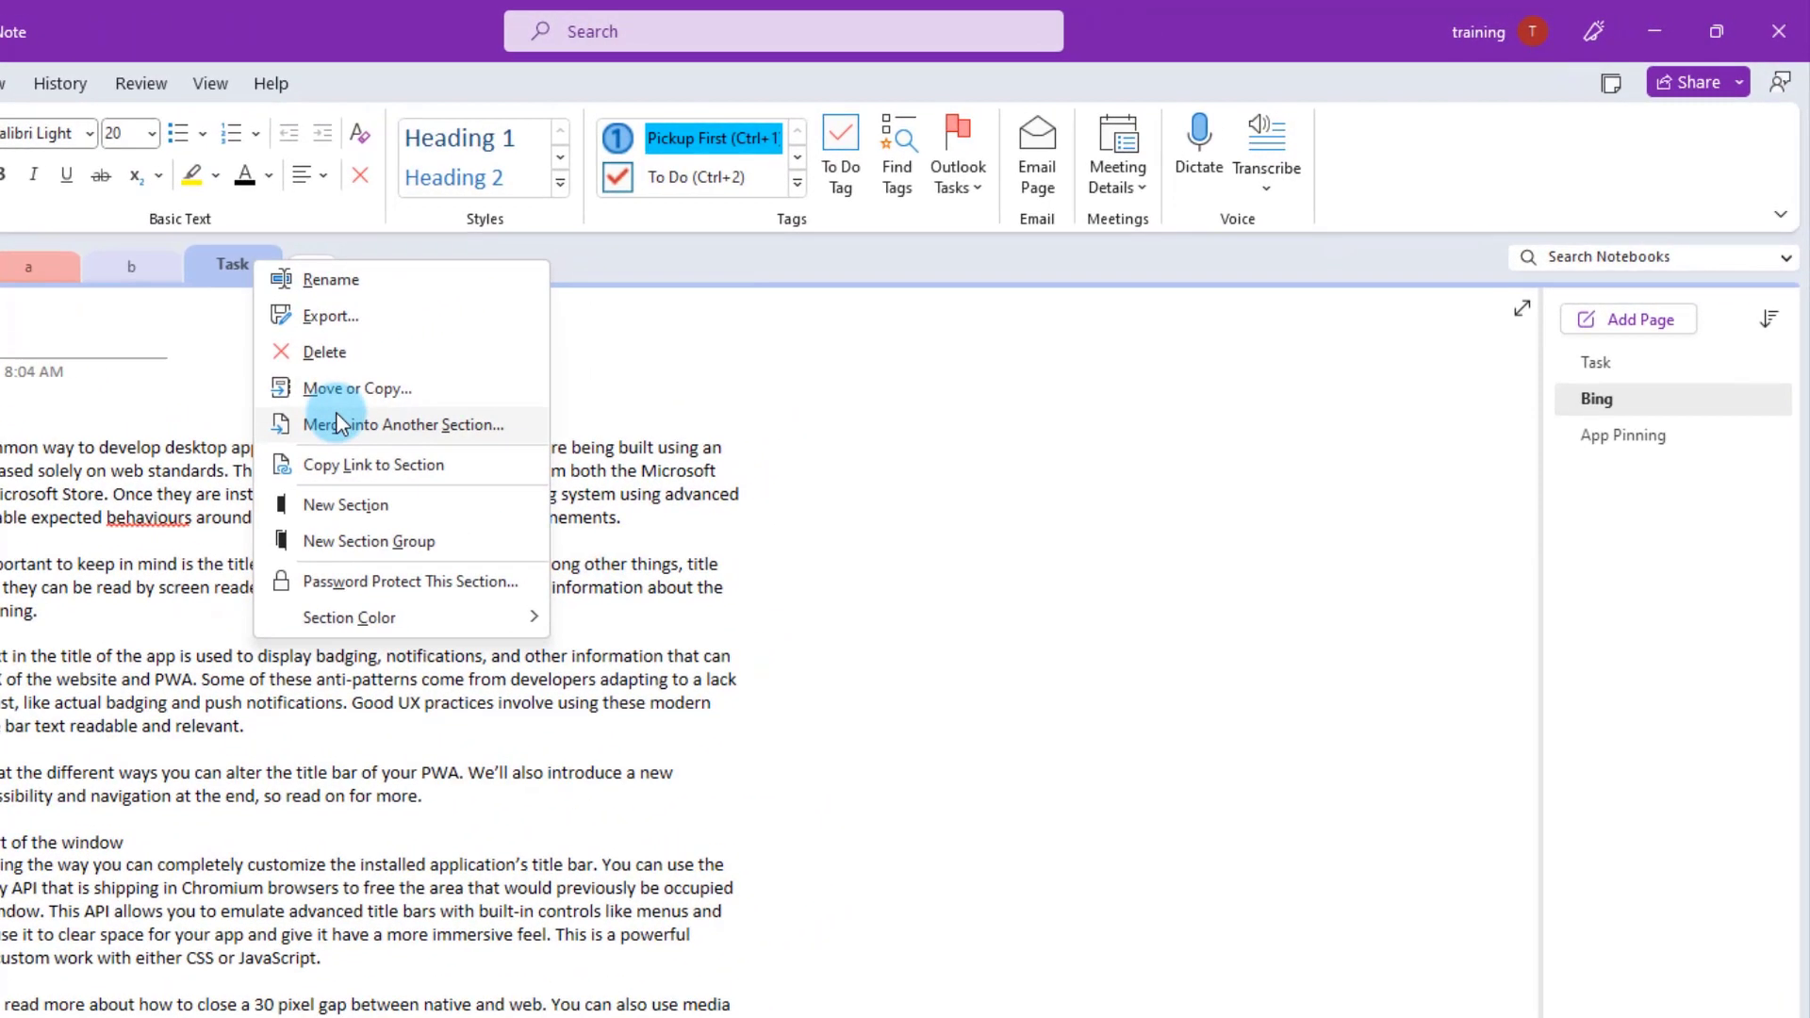
left_click(519, 339)
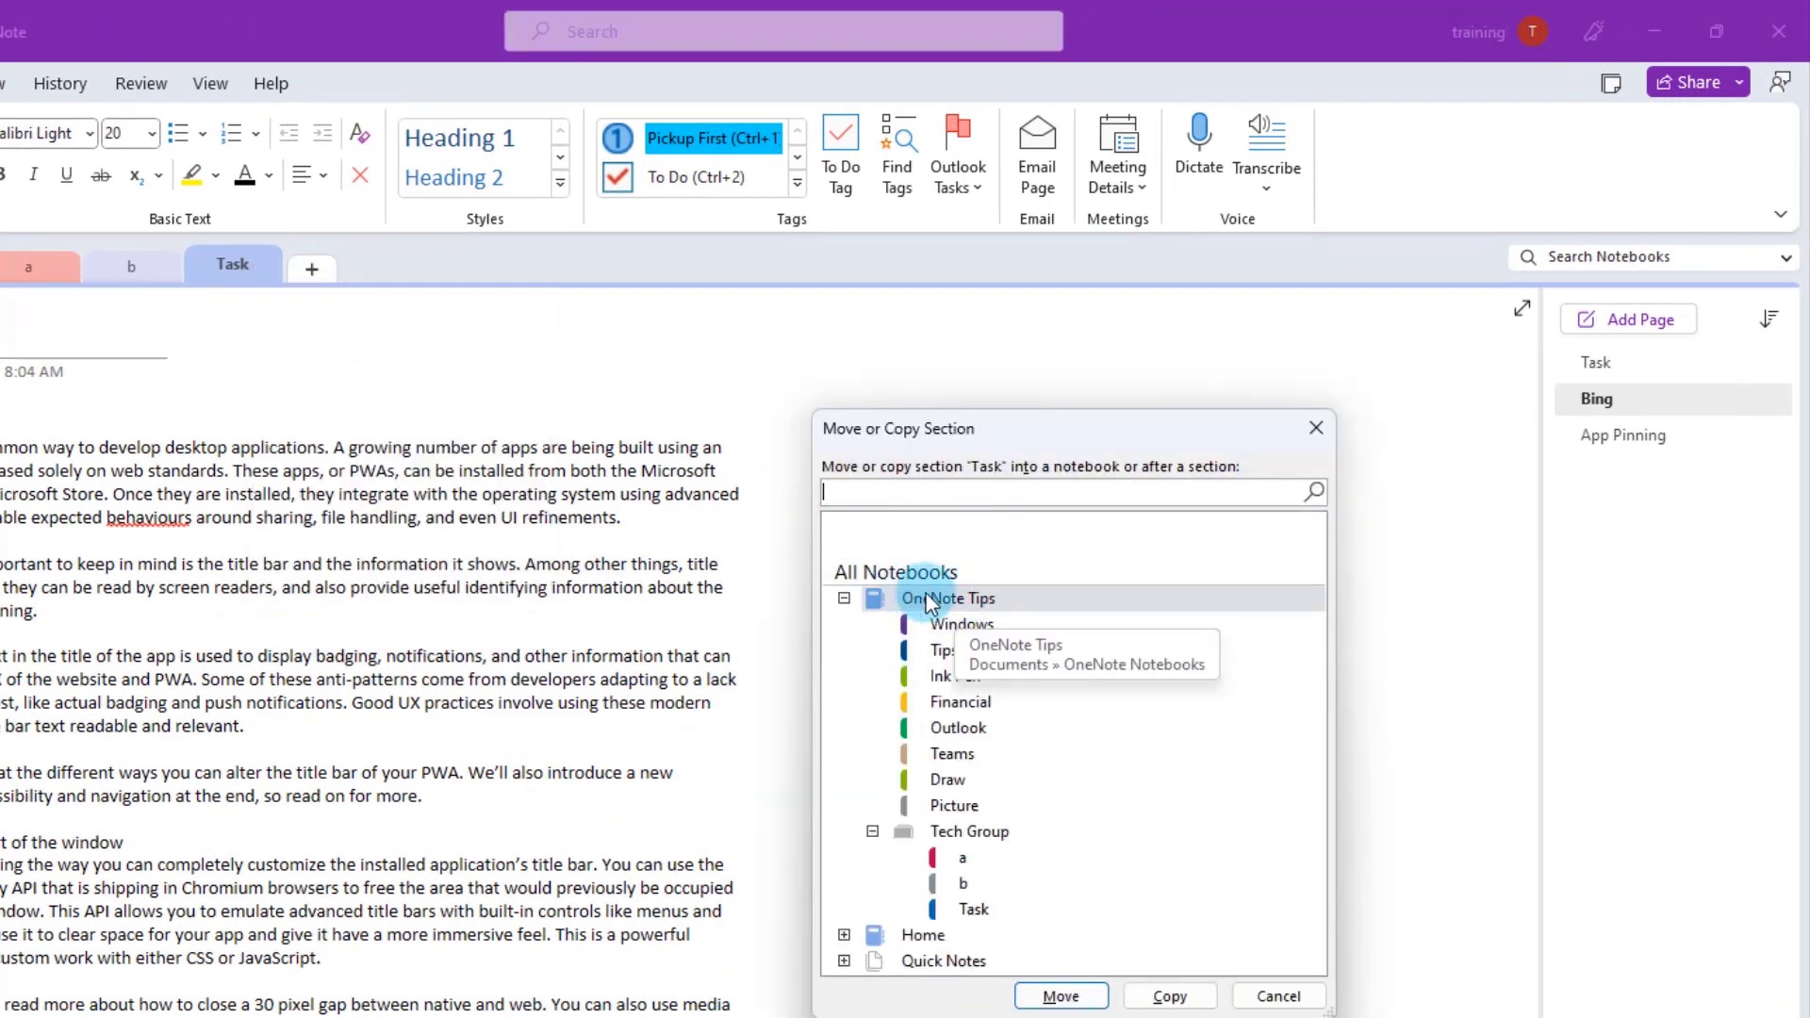
left_click(1079, 997)
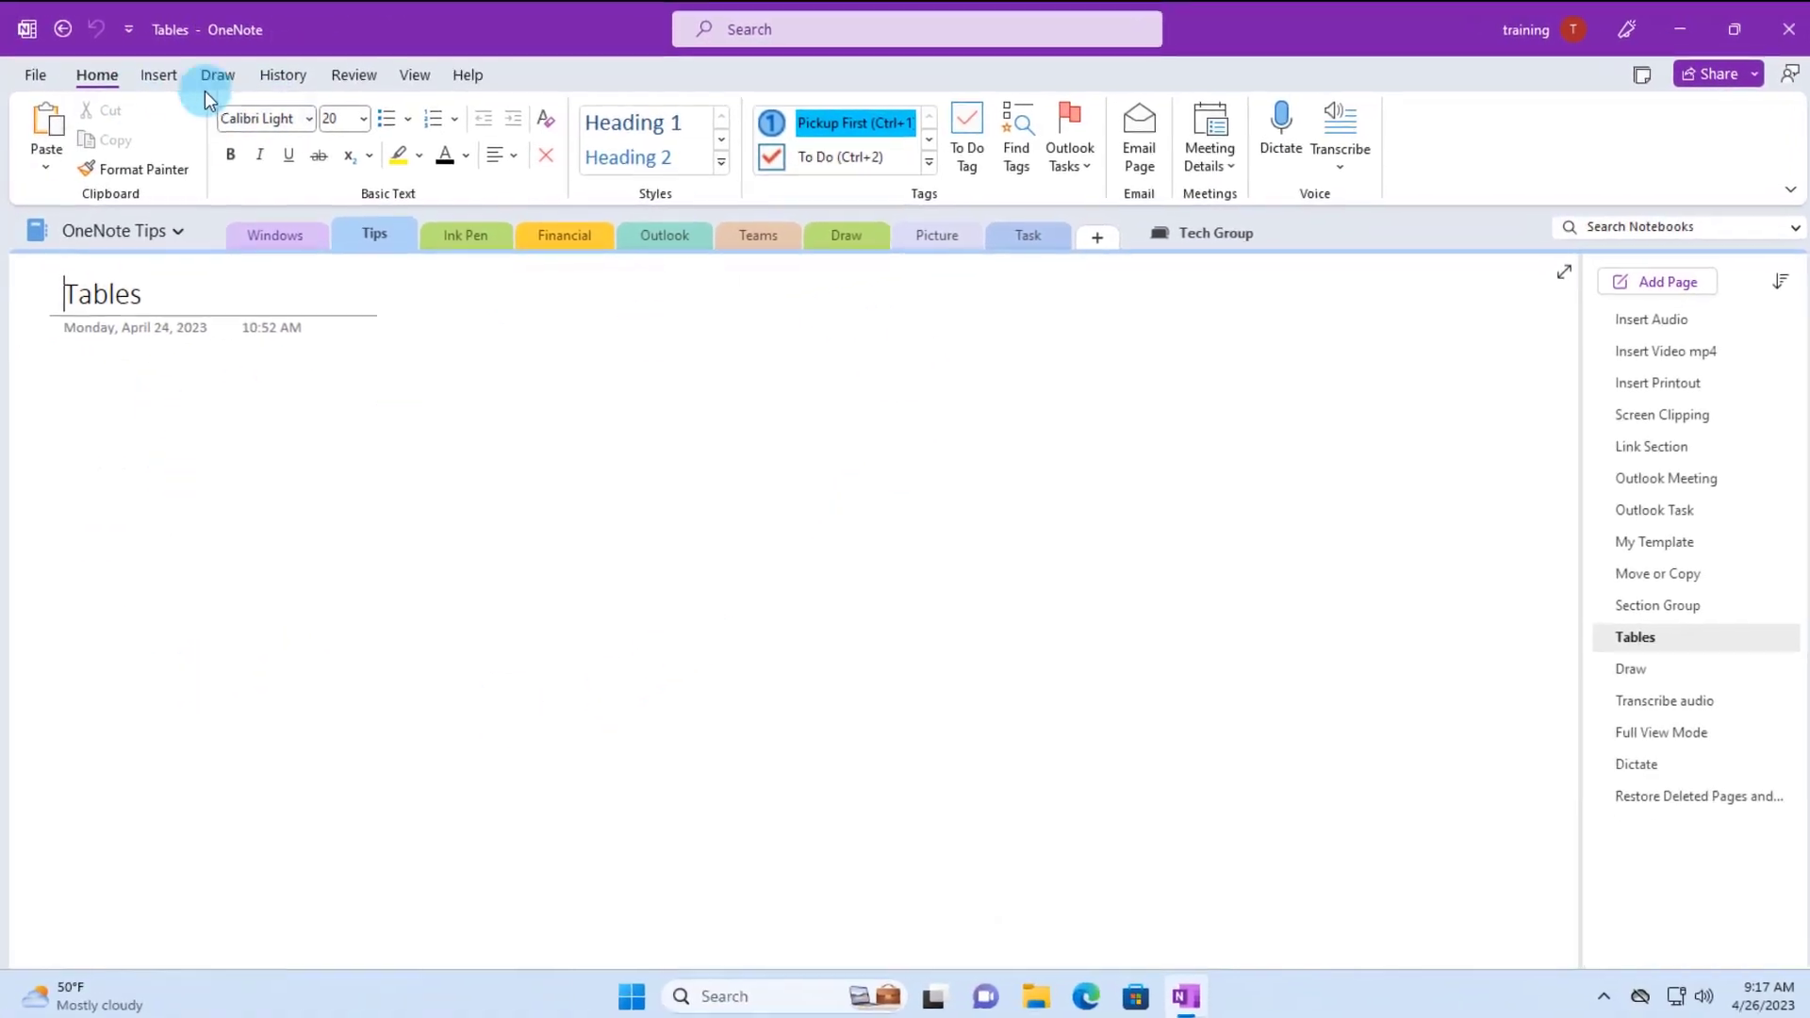
- Insert an empty 5×5 table below the Tables page title
left_click(164, 94)
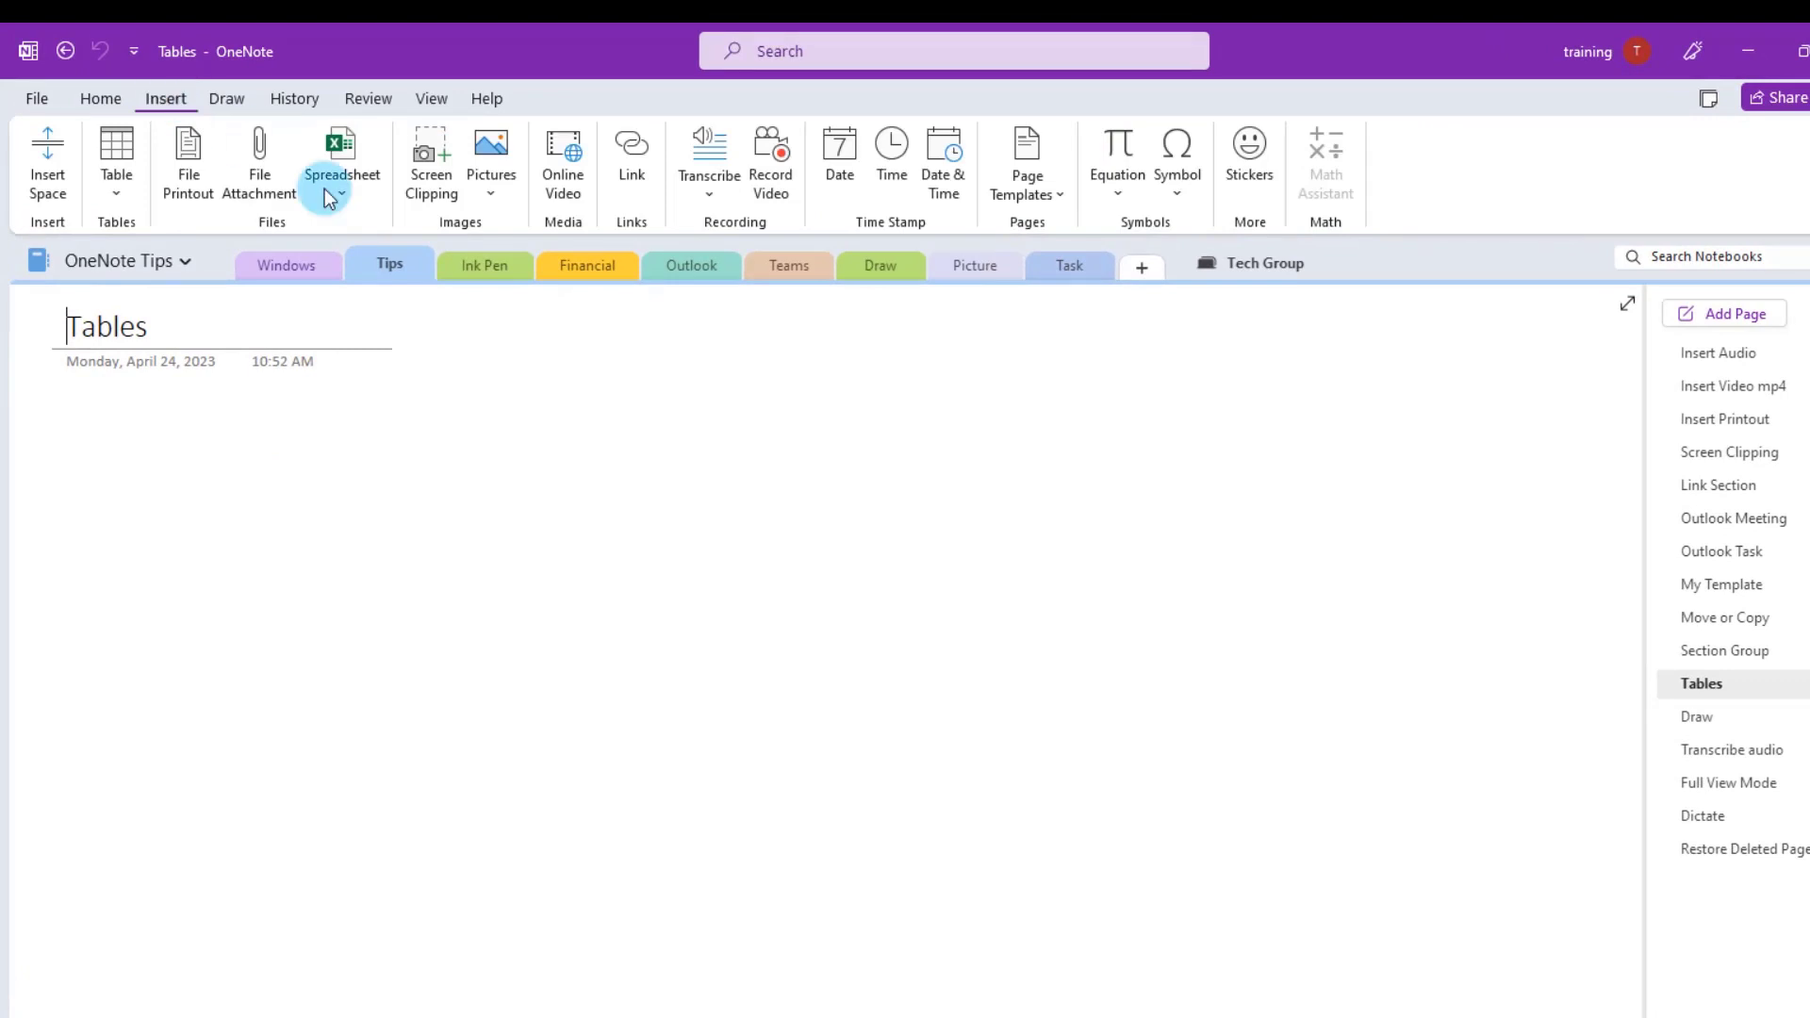
left_click(121, 168)
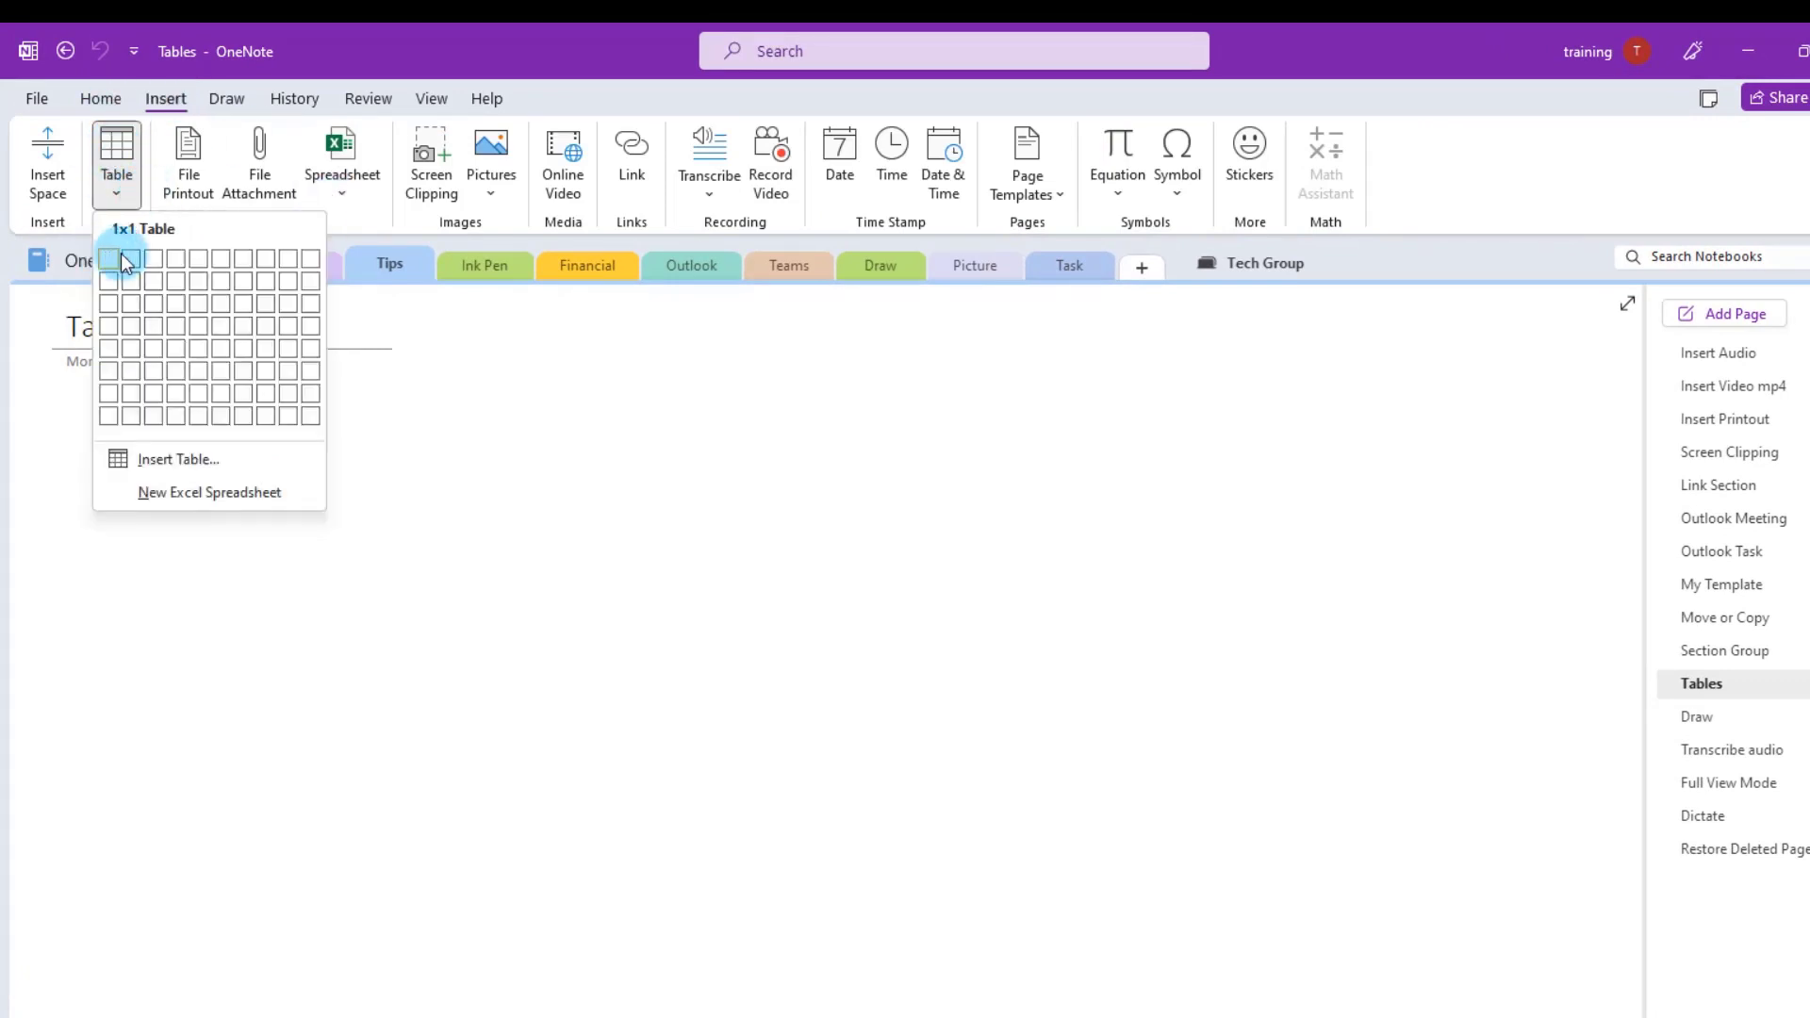
left_click(200, 349)
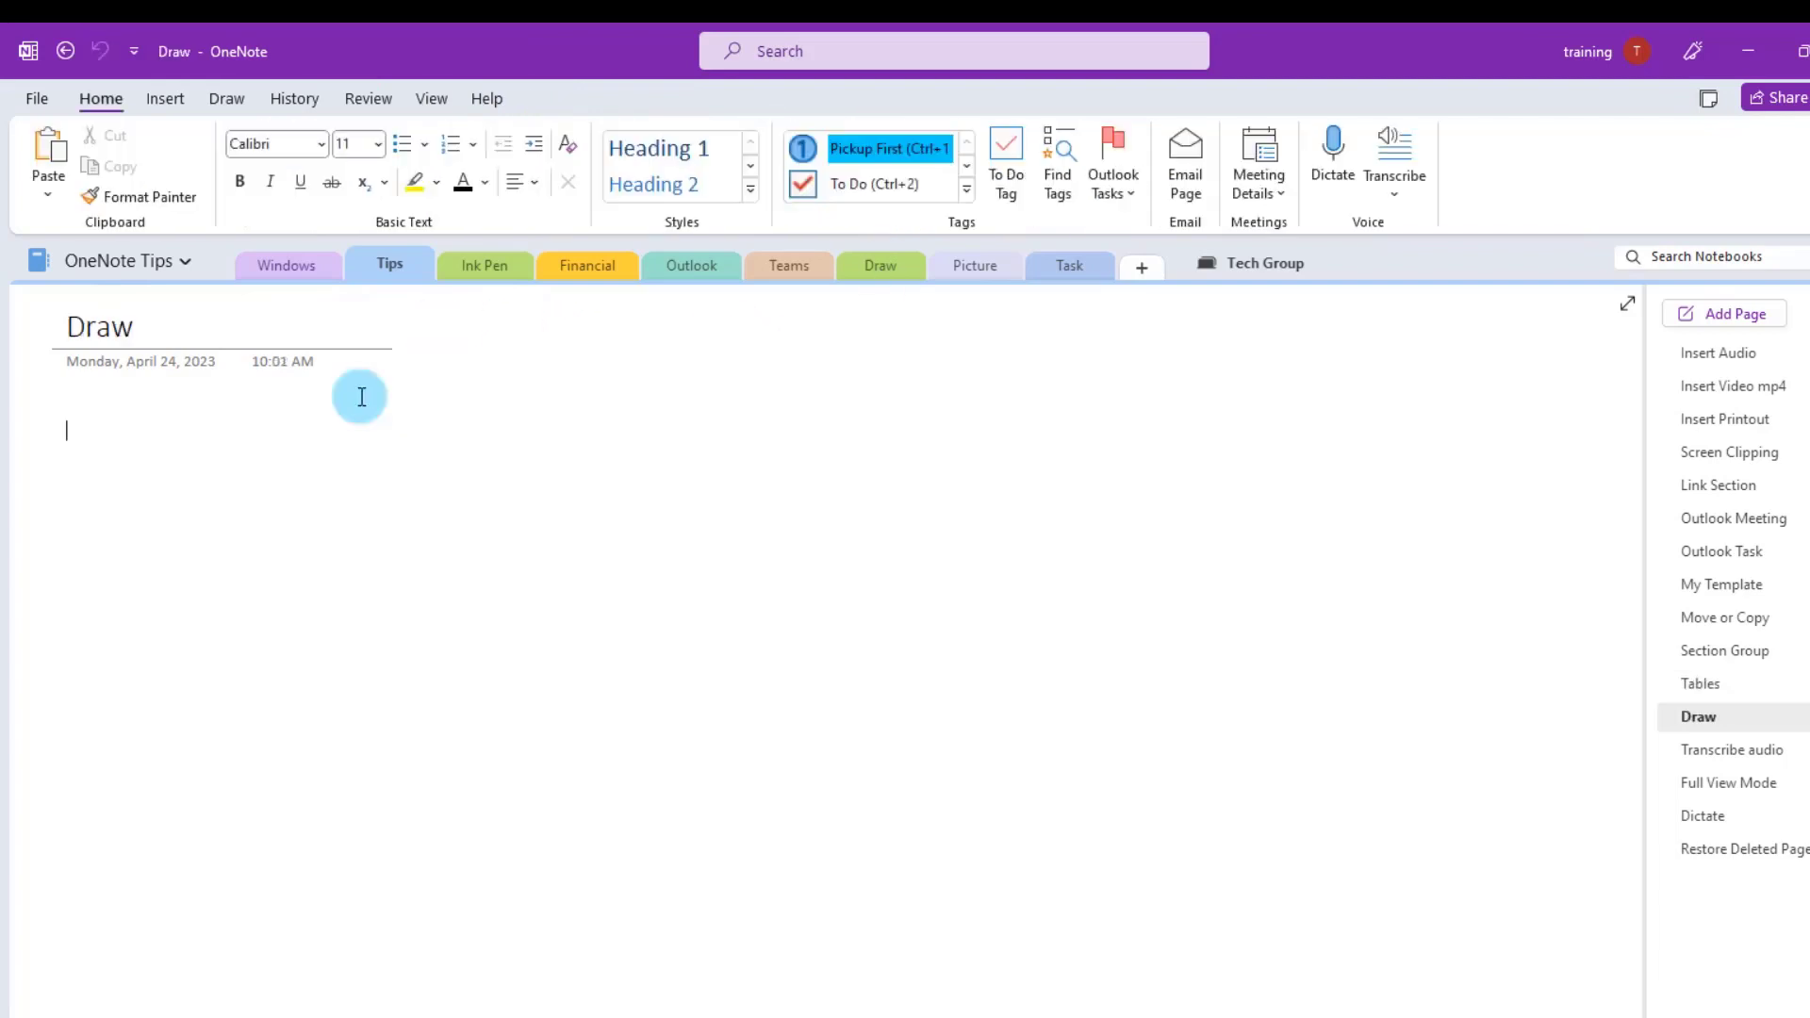
- Handwrite 'Hello' on the Draw page with the red pen
left_click(228, 99)
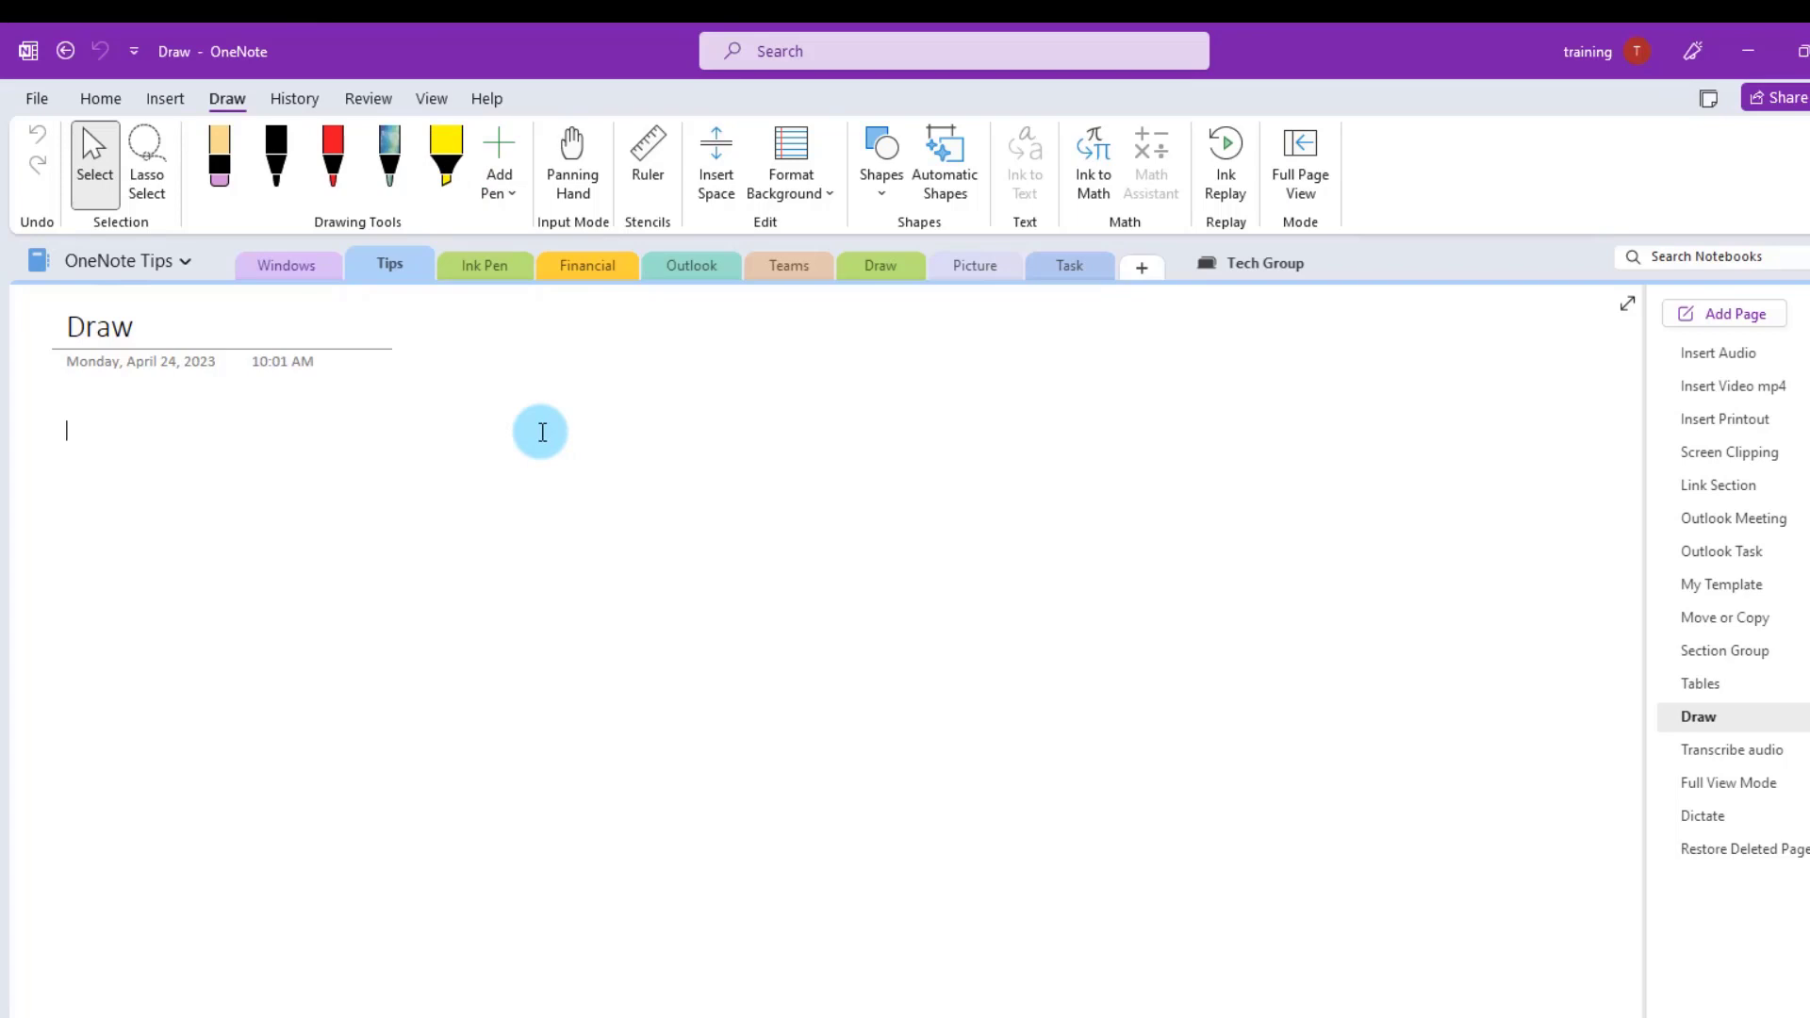
left_click(357, 188)
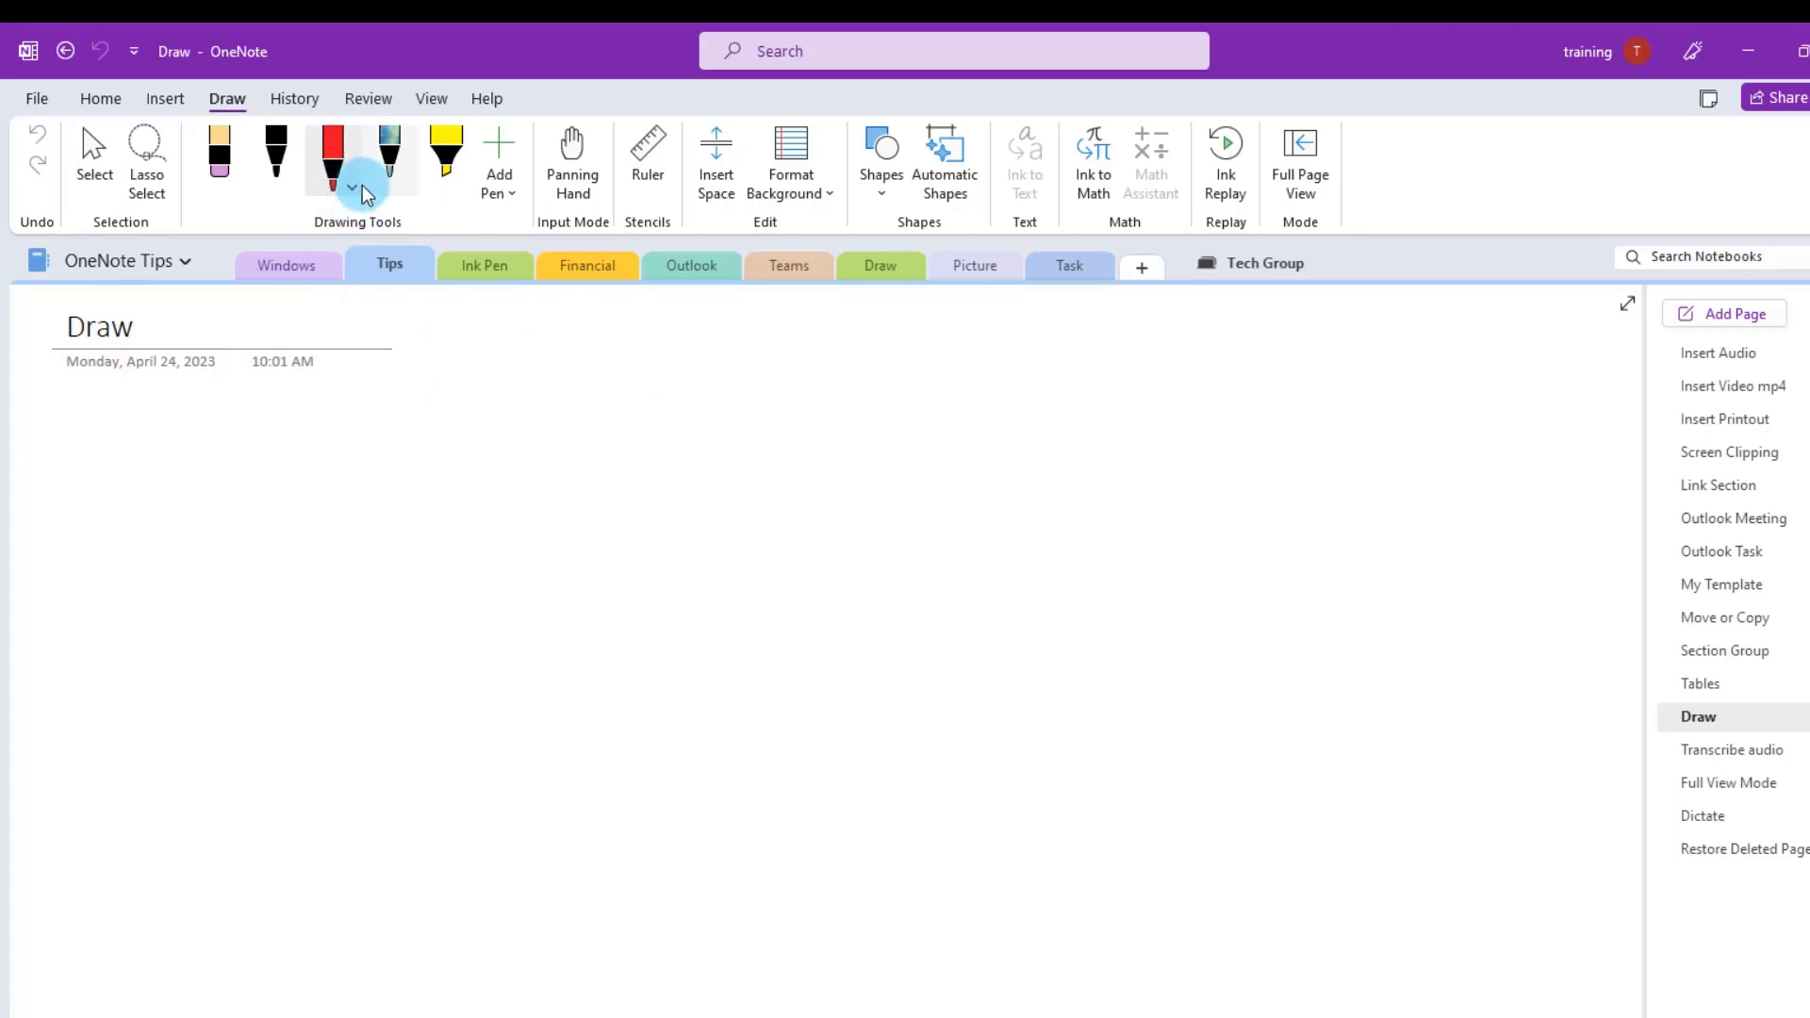
left_click(352, 186)
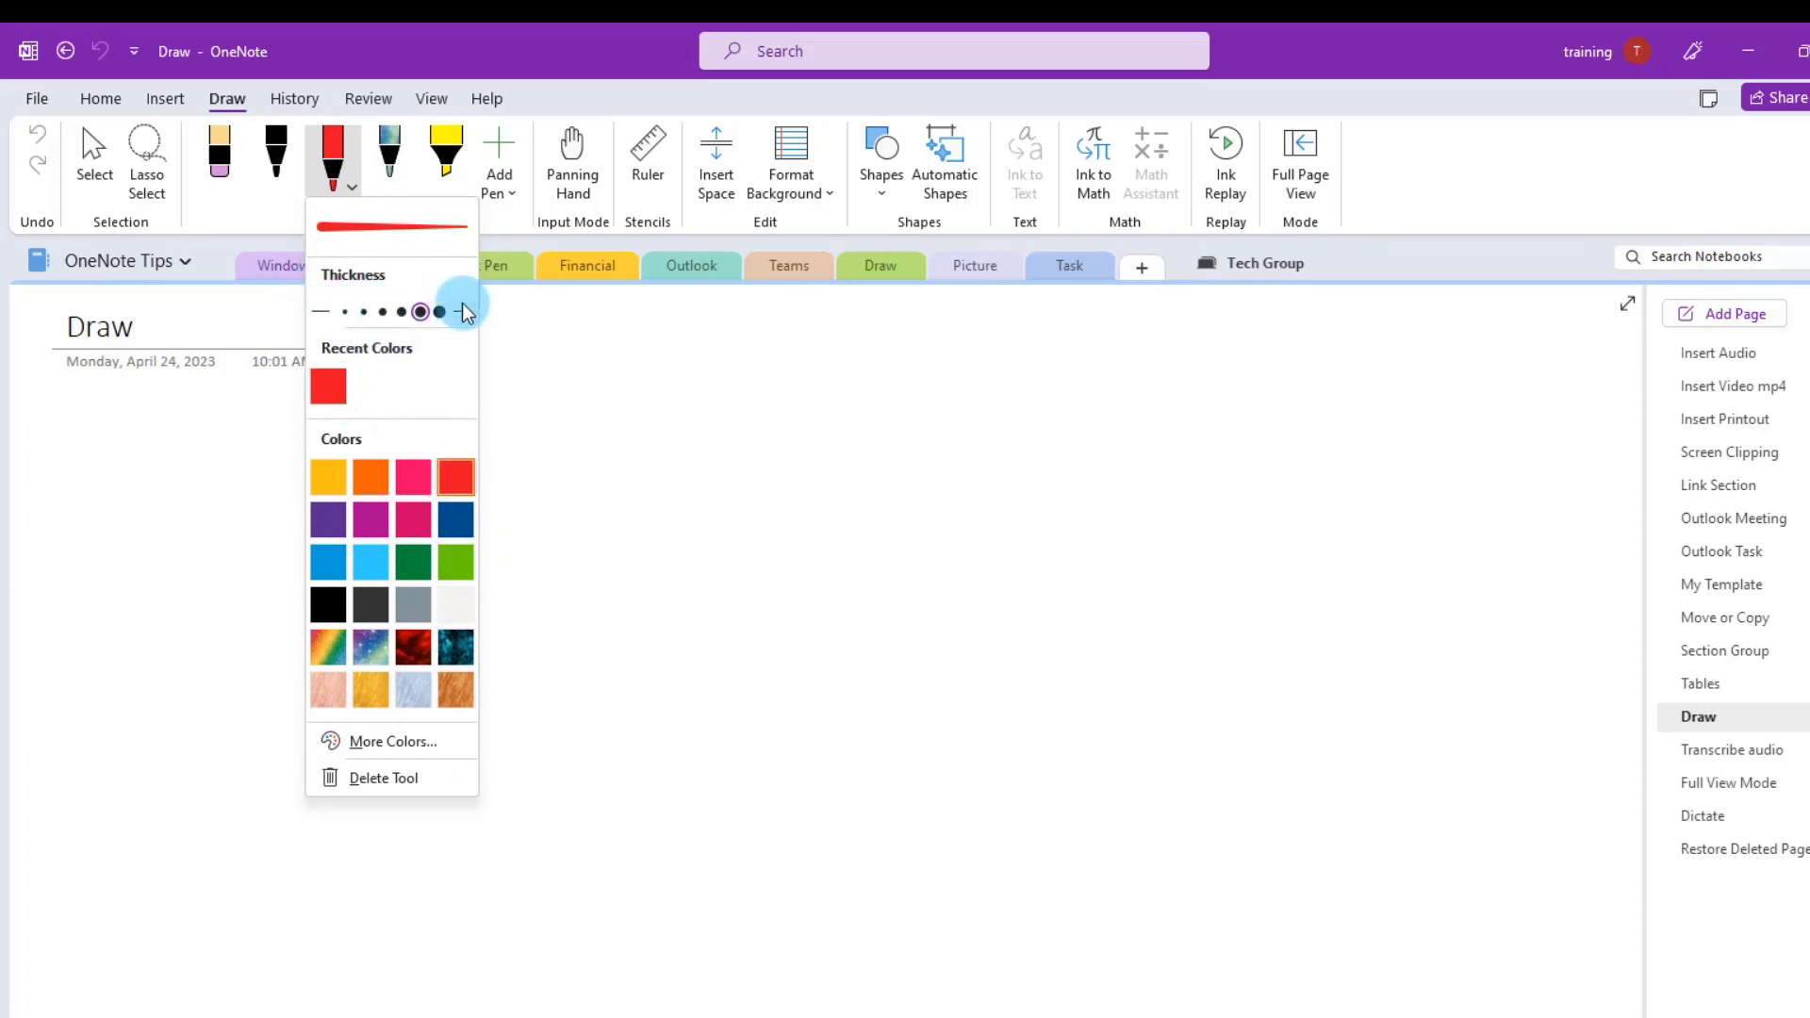
left_click_drag(629, 456, 600, 673)
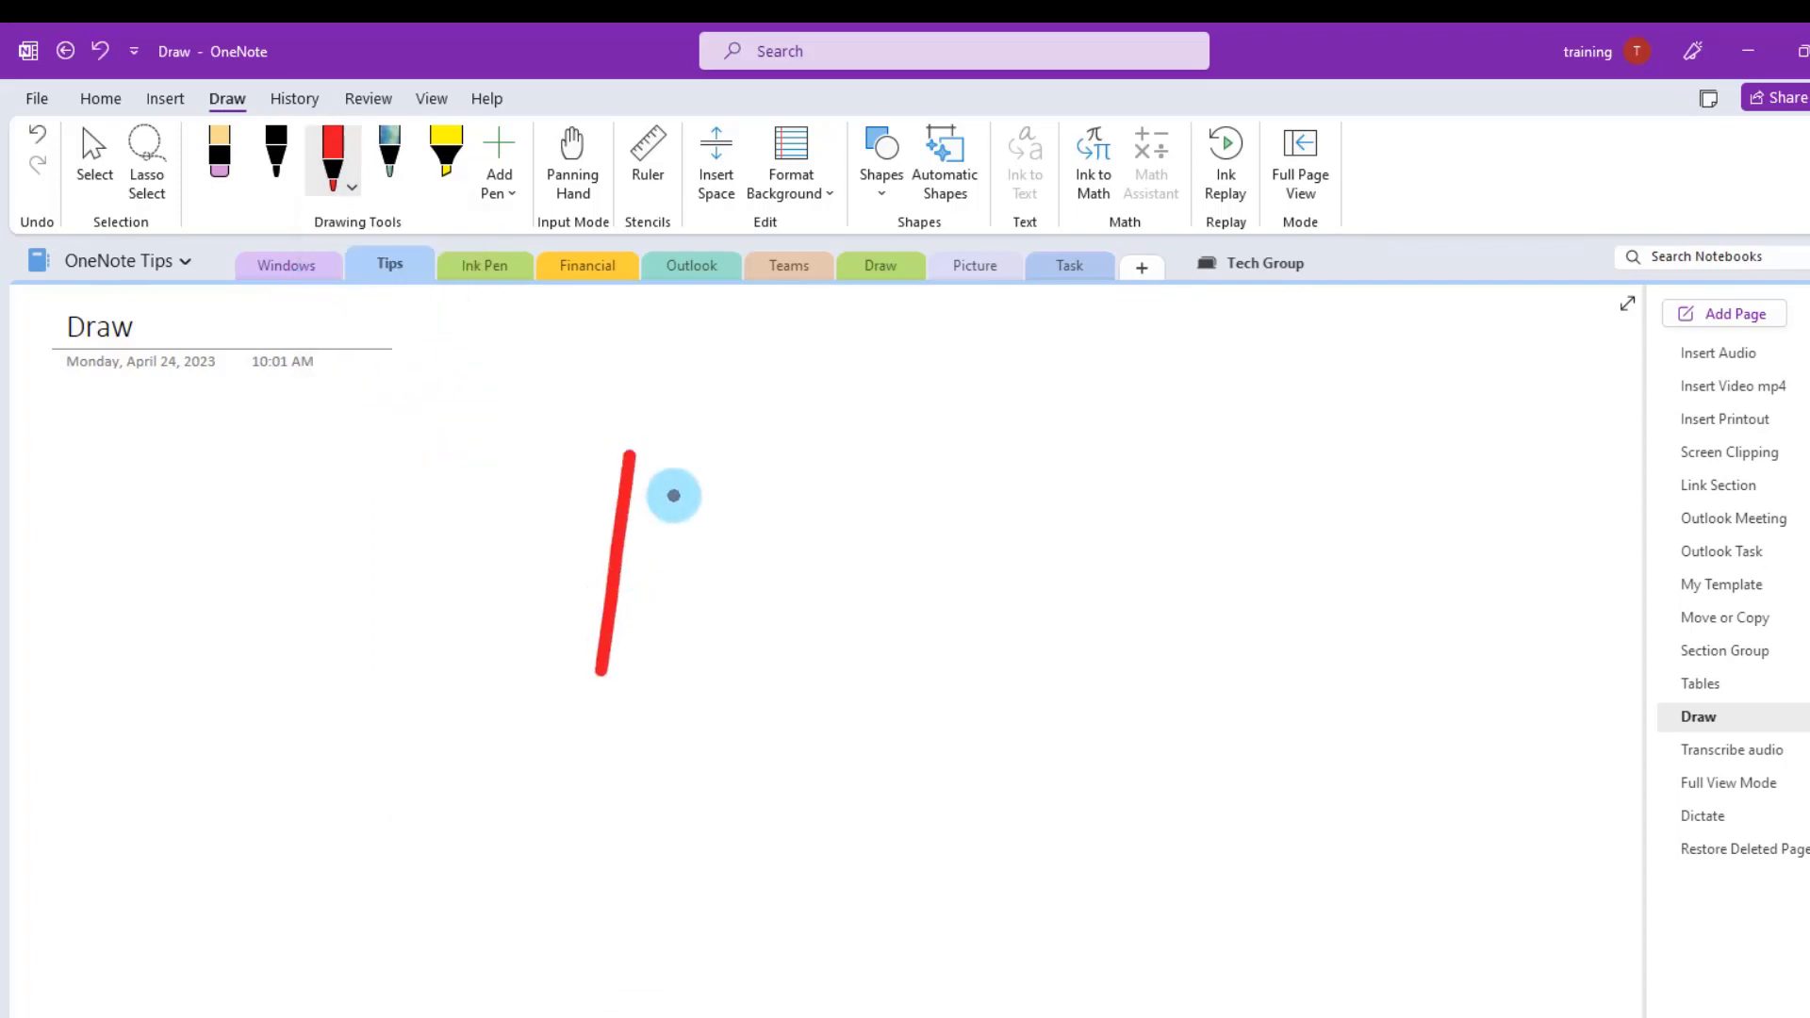
left_click_drag(706, 460, 660, 728)
mouse_move(679, 598)
left_mouse_down()
mouse_move(604, 599)
mouse_move(1086, 586)
mouse_move(1225, 679)
mouse_move(1112, 696)
left_mouse_up()
left_click(227, 160)
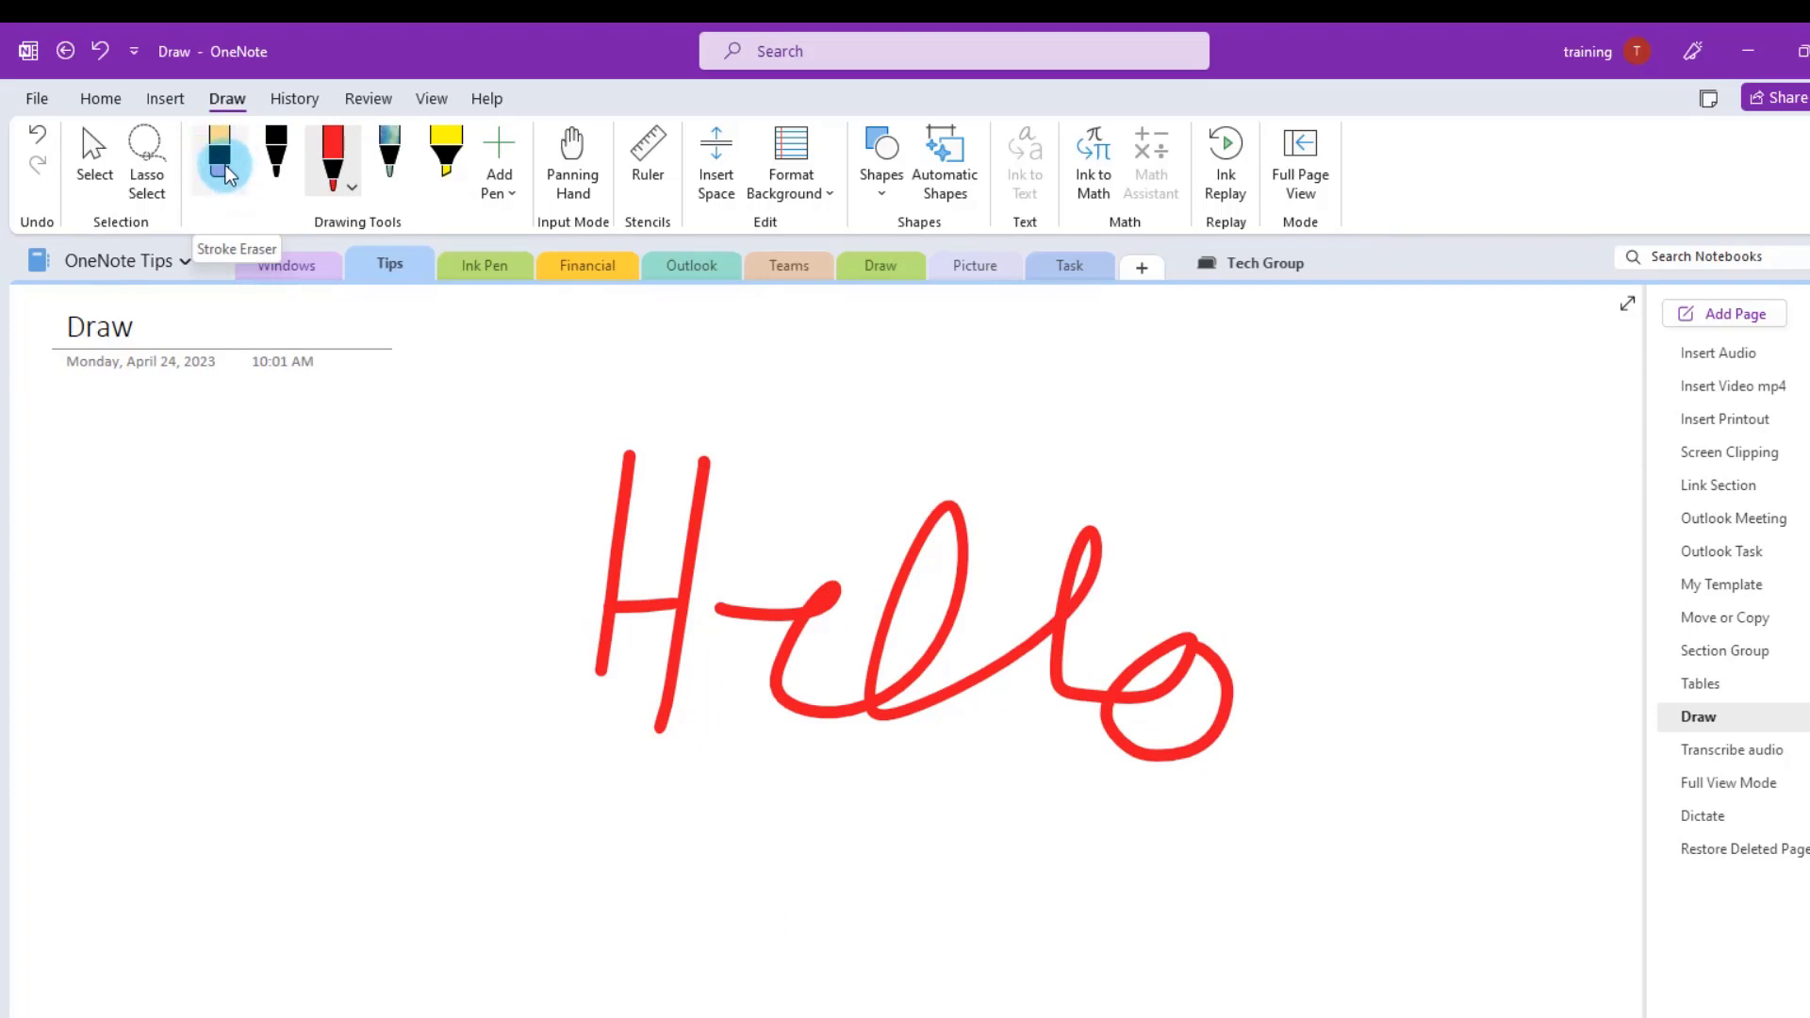
- Erase the handwritten Hello and rewrite it in red ink
left_click(451, 456)
mouse_move(449, 454)
left_mouse_down()
mouse_move(626, 452)
mouse_move(606, 477)
mouse_move(688, 586)
mouse_move(728, 547)
left_mouse_up()
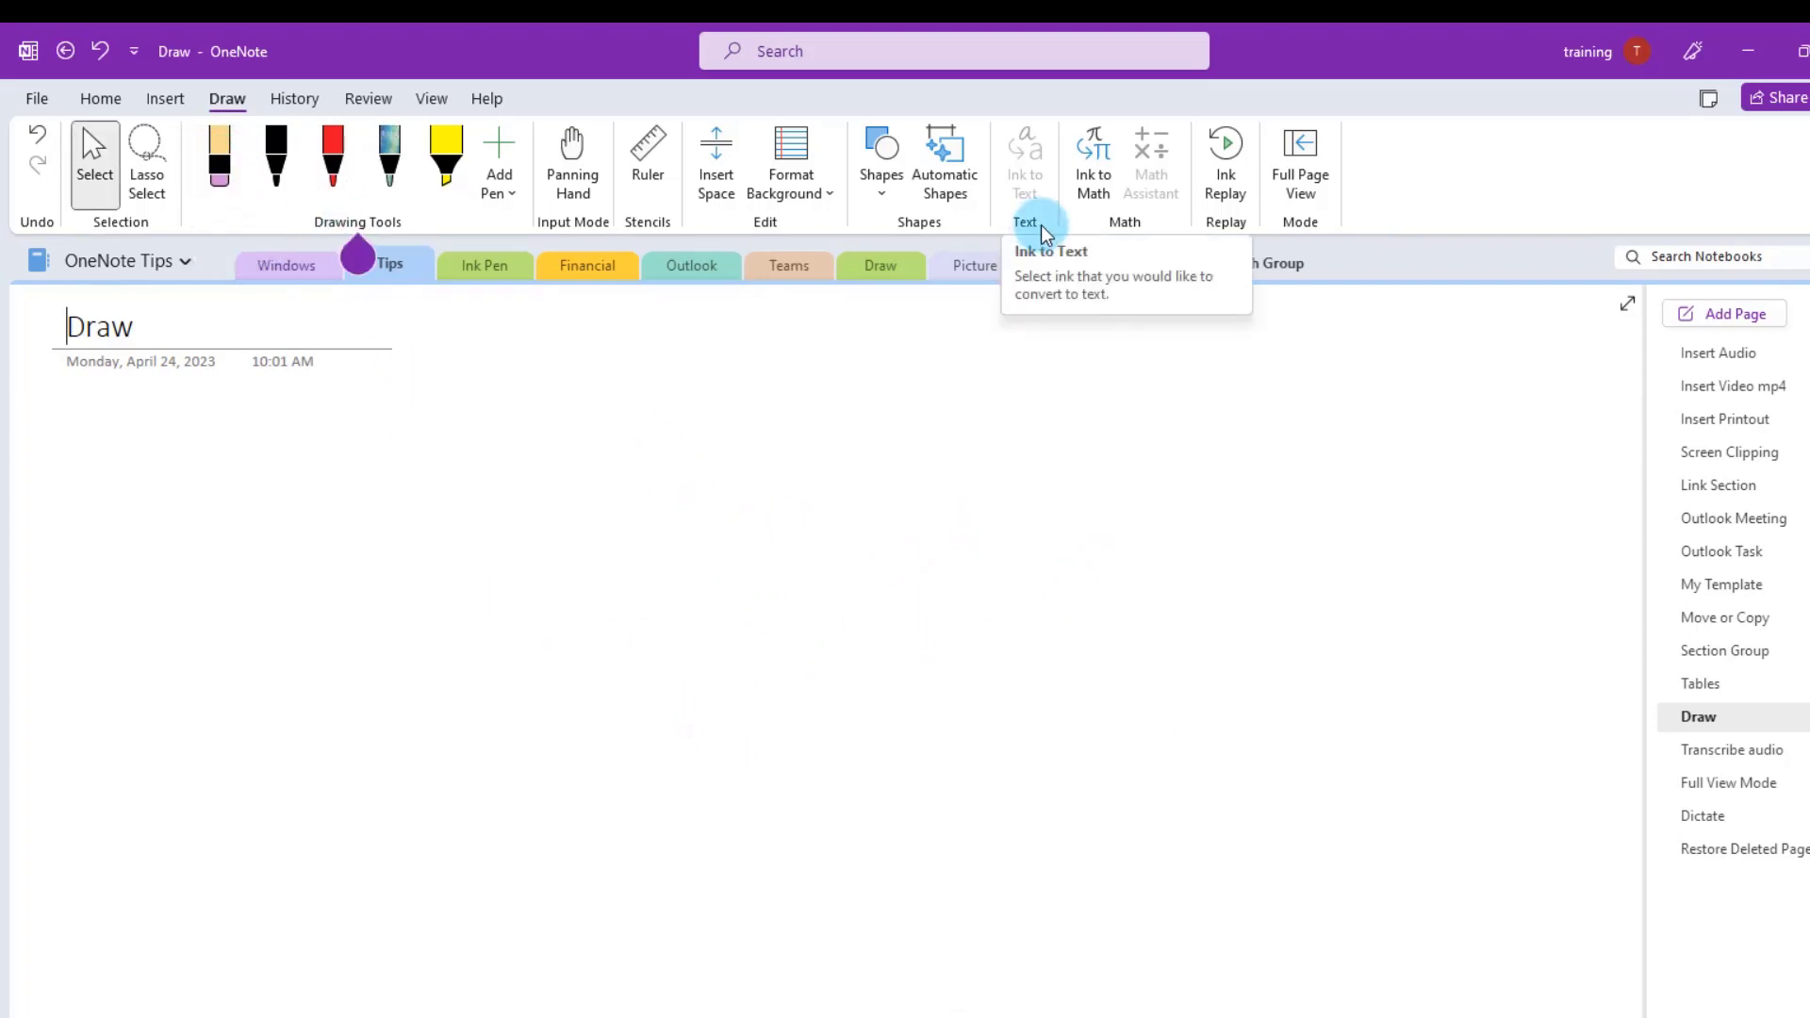
left_click(334, 155)
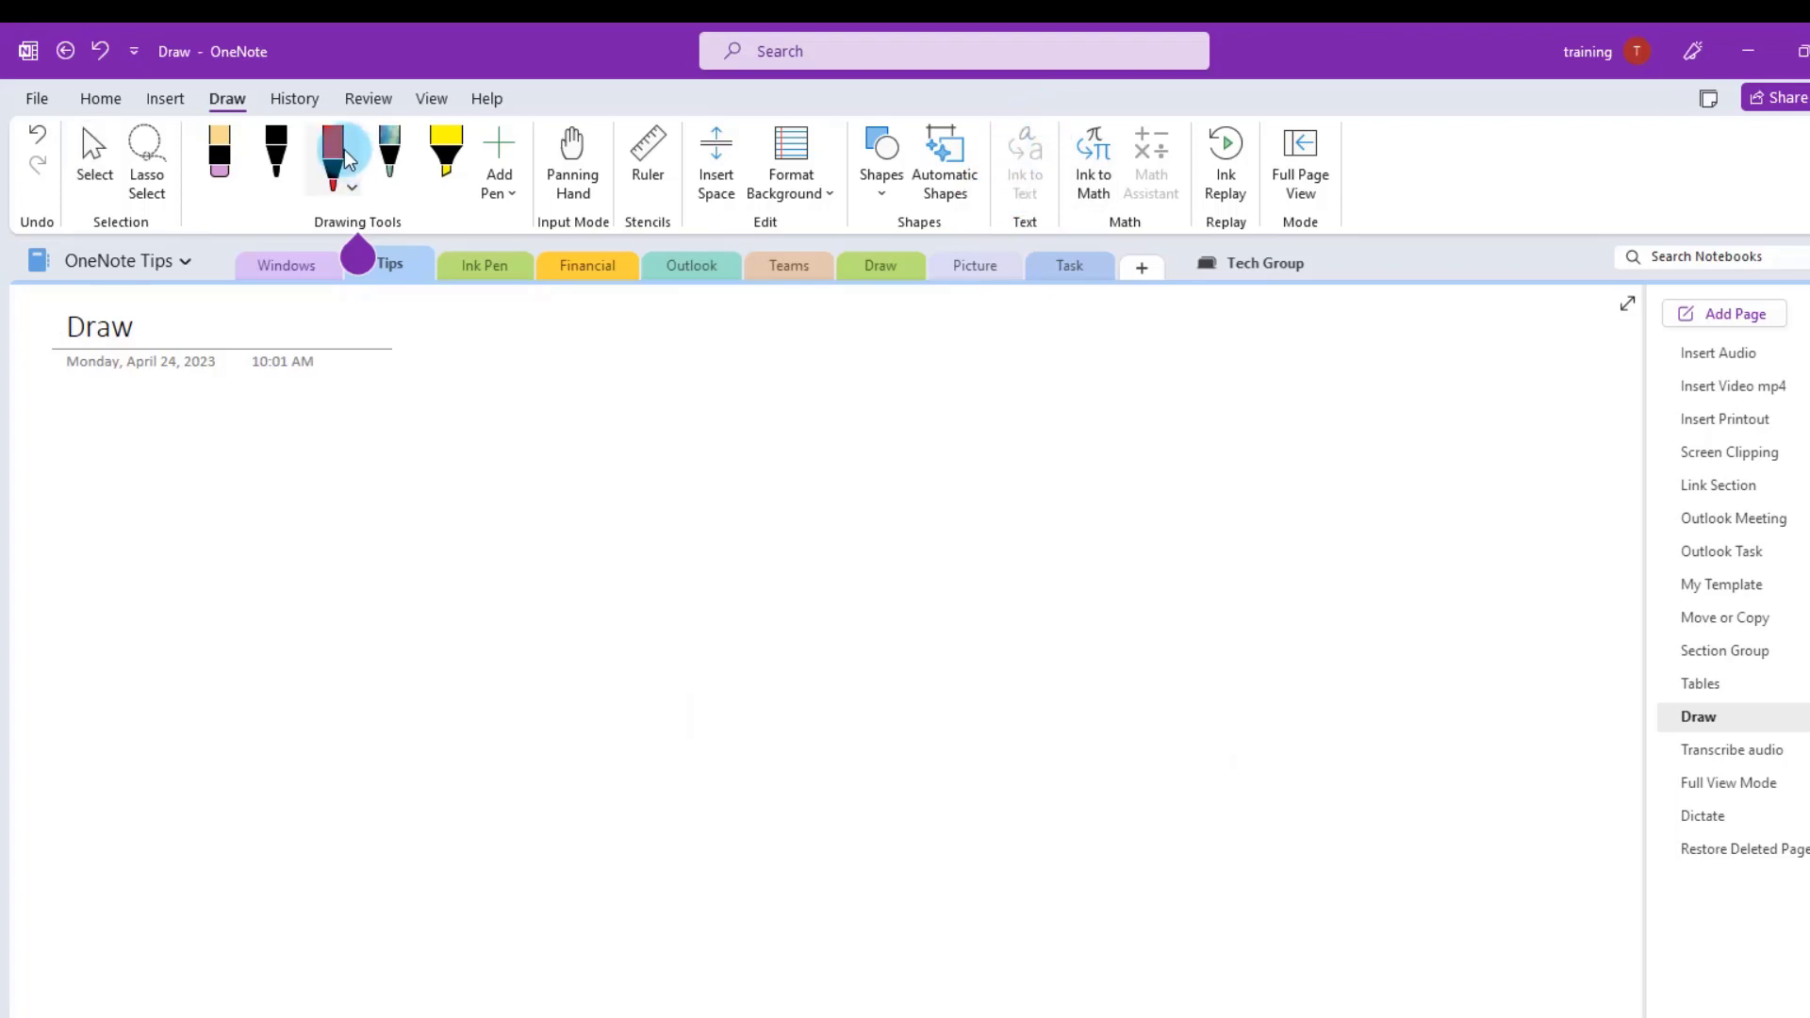
left_click(350, 185)
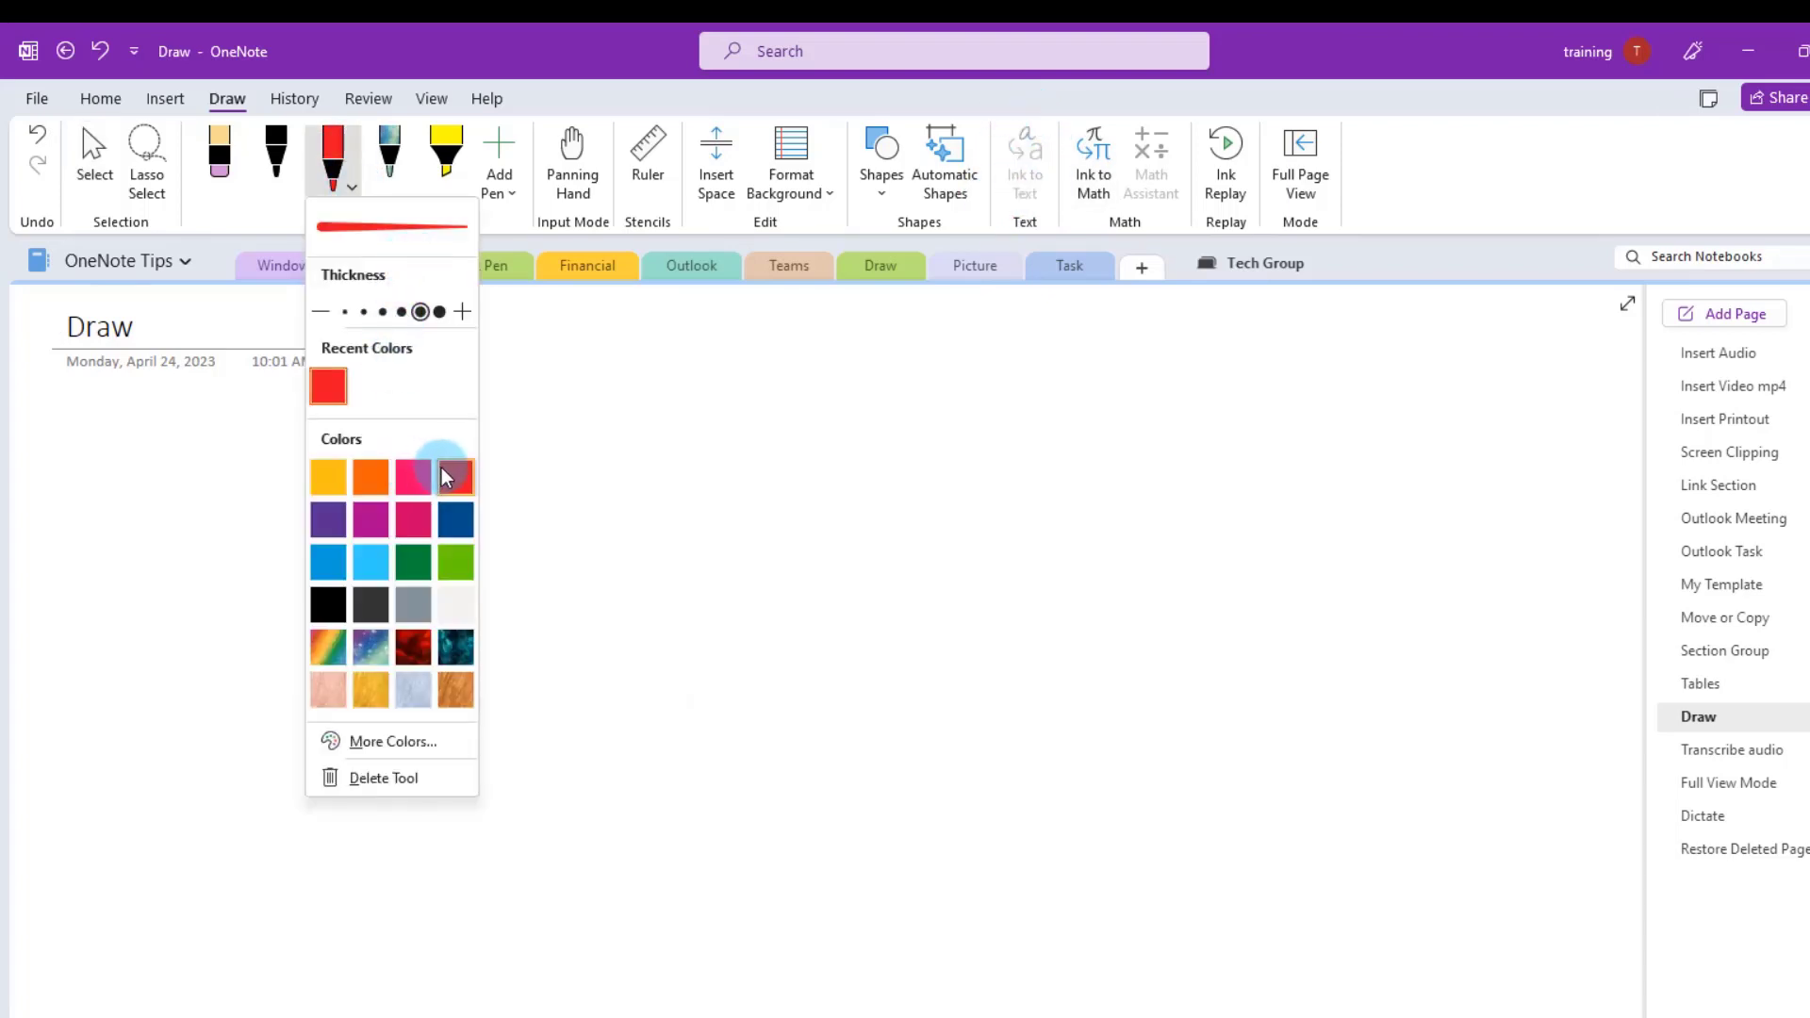
left_click_drag(662, 429, 636, 698)
left_click_drag(648, 558, 701, 565)
left_click_drag(772, 448, 721, 689)
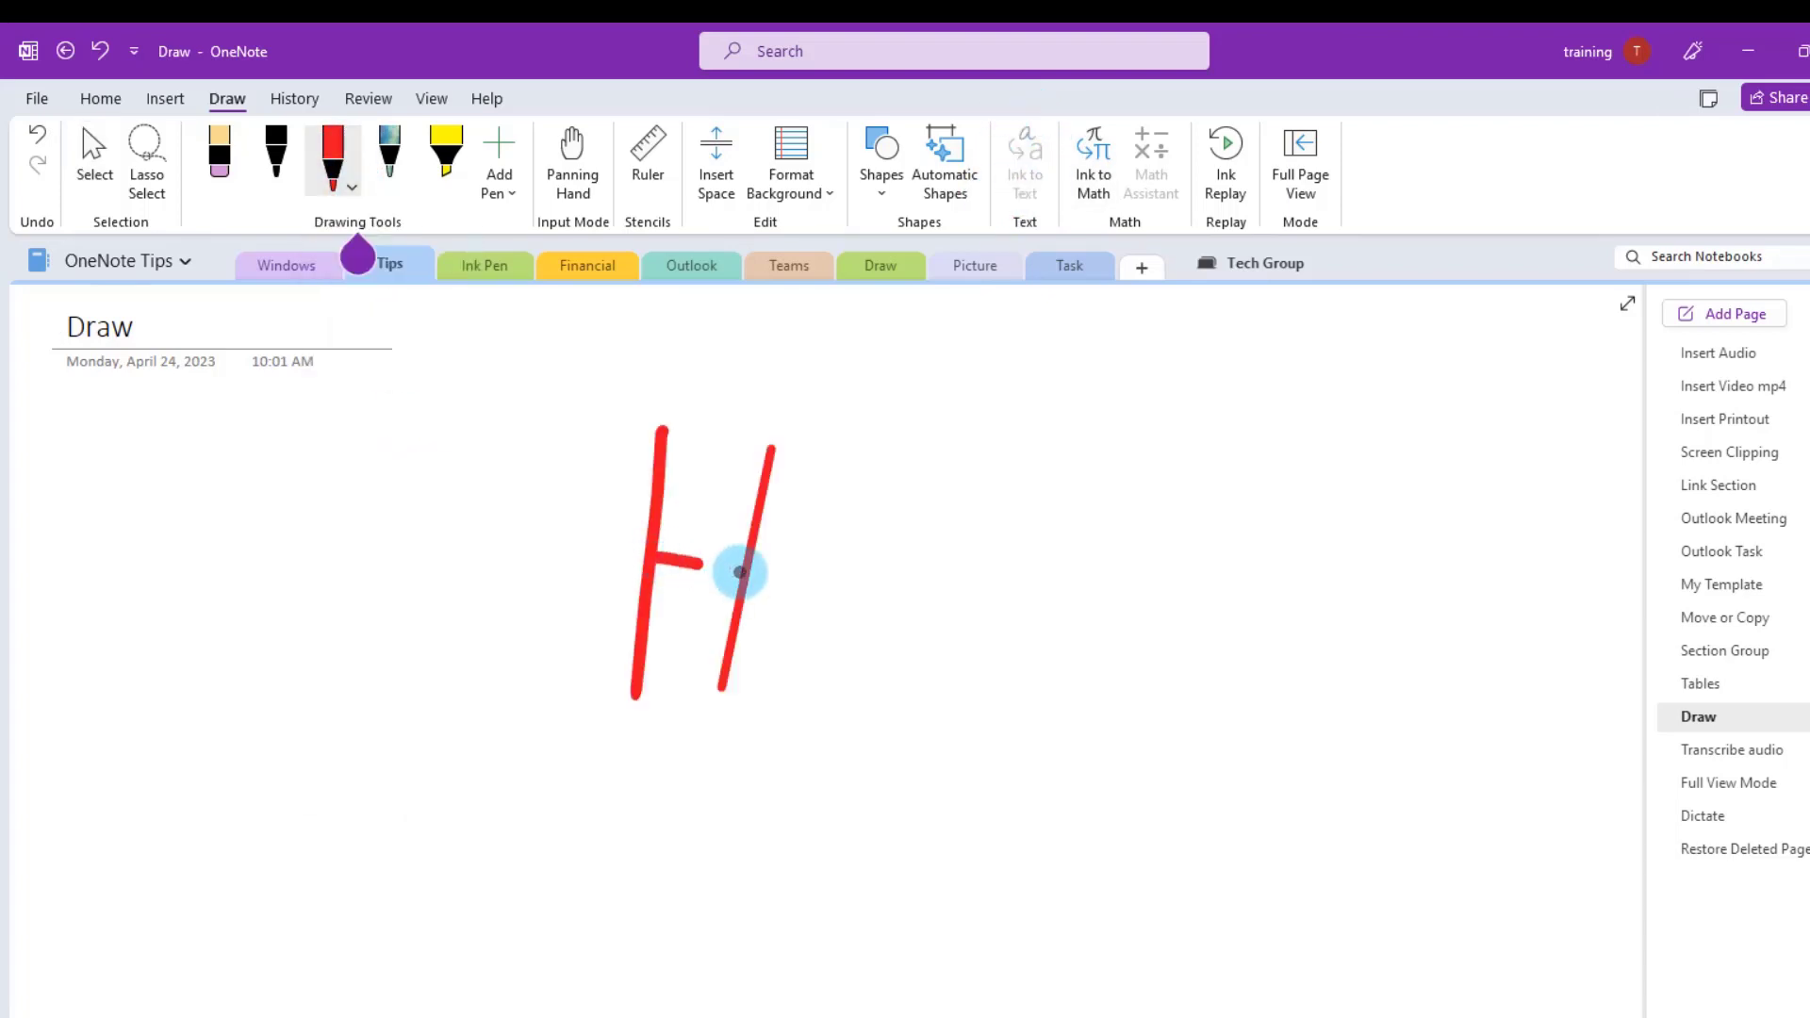
mouse_move(740, 573)
left_mouse_down()
mouse_move(789, 704)
mouse_move(1175, 557)
mouse_move(1196, 654)
mouse_move(1253, 679)
mouse_move(1232, 638)
left_mouse_up()
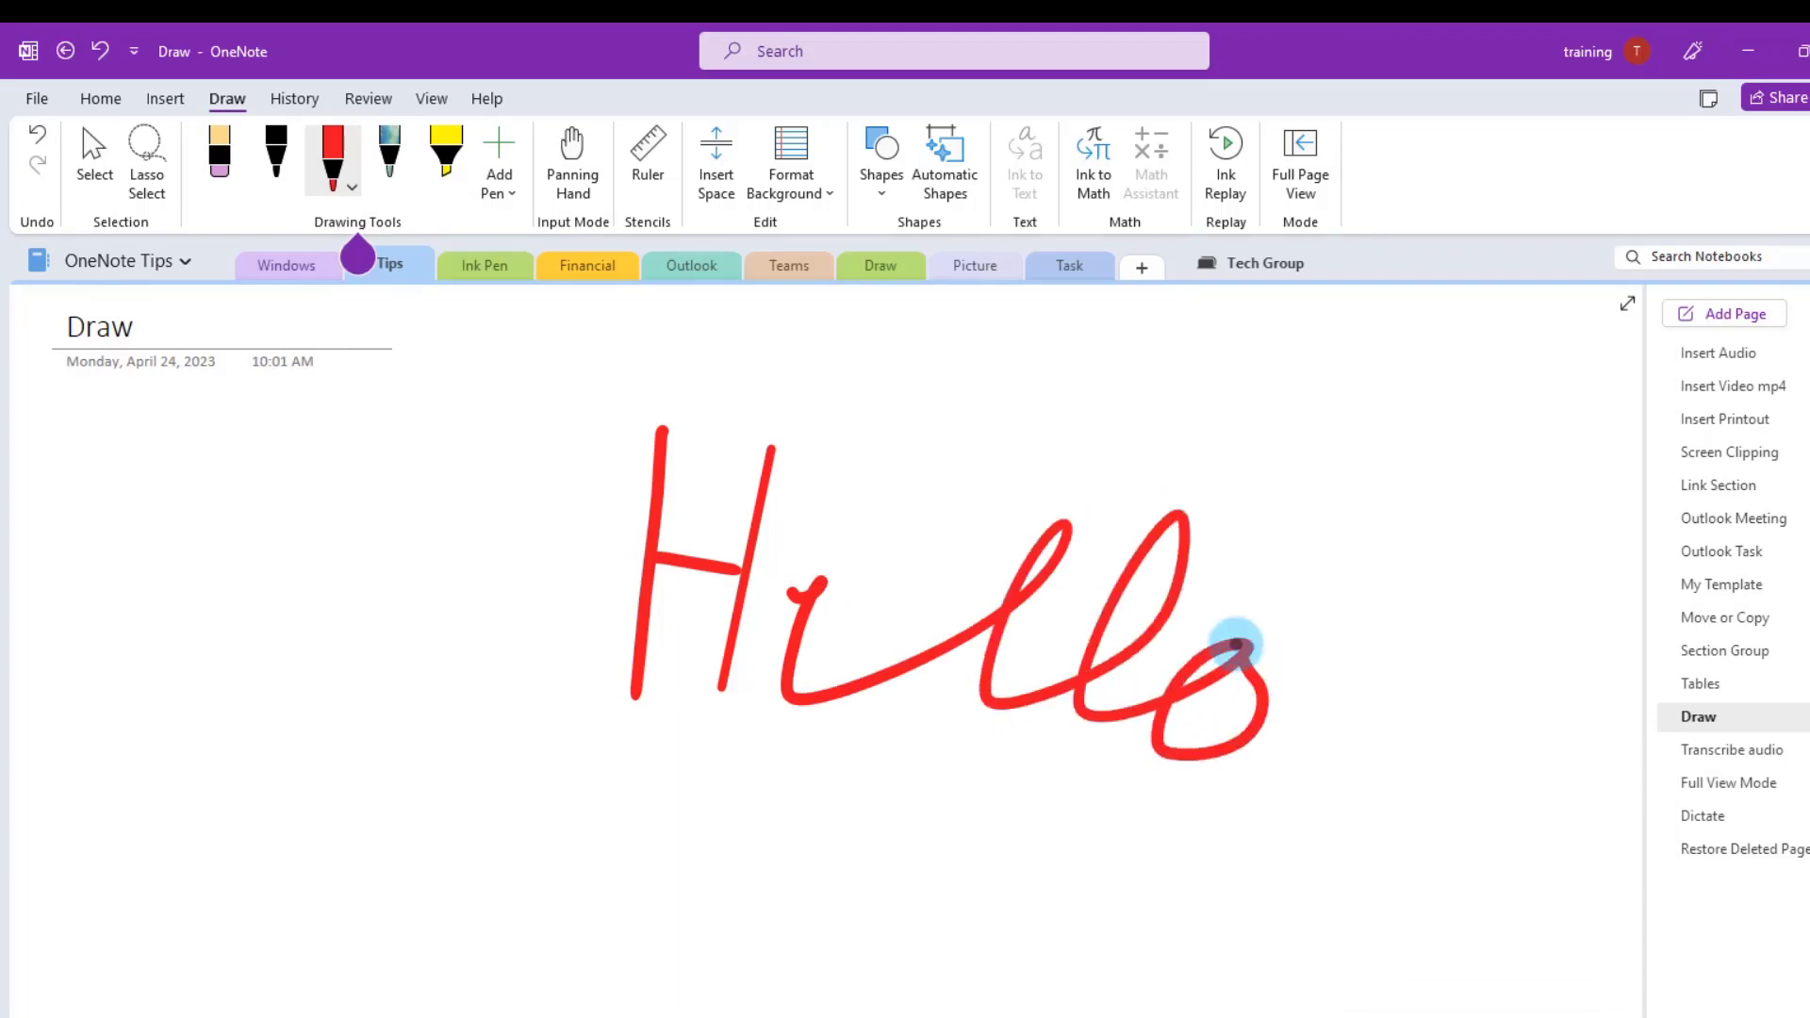
- Lasso-select the handwritten Hello and convert it to typed text with Ink to Text
left_click(94, 156)
left_click(148, 162)
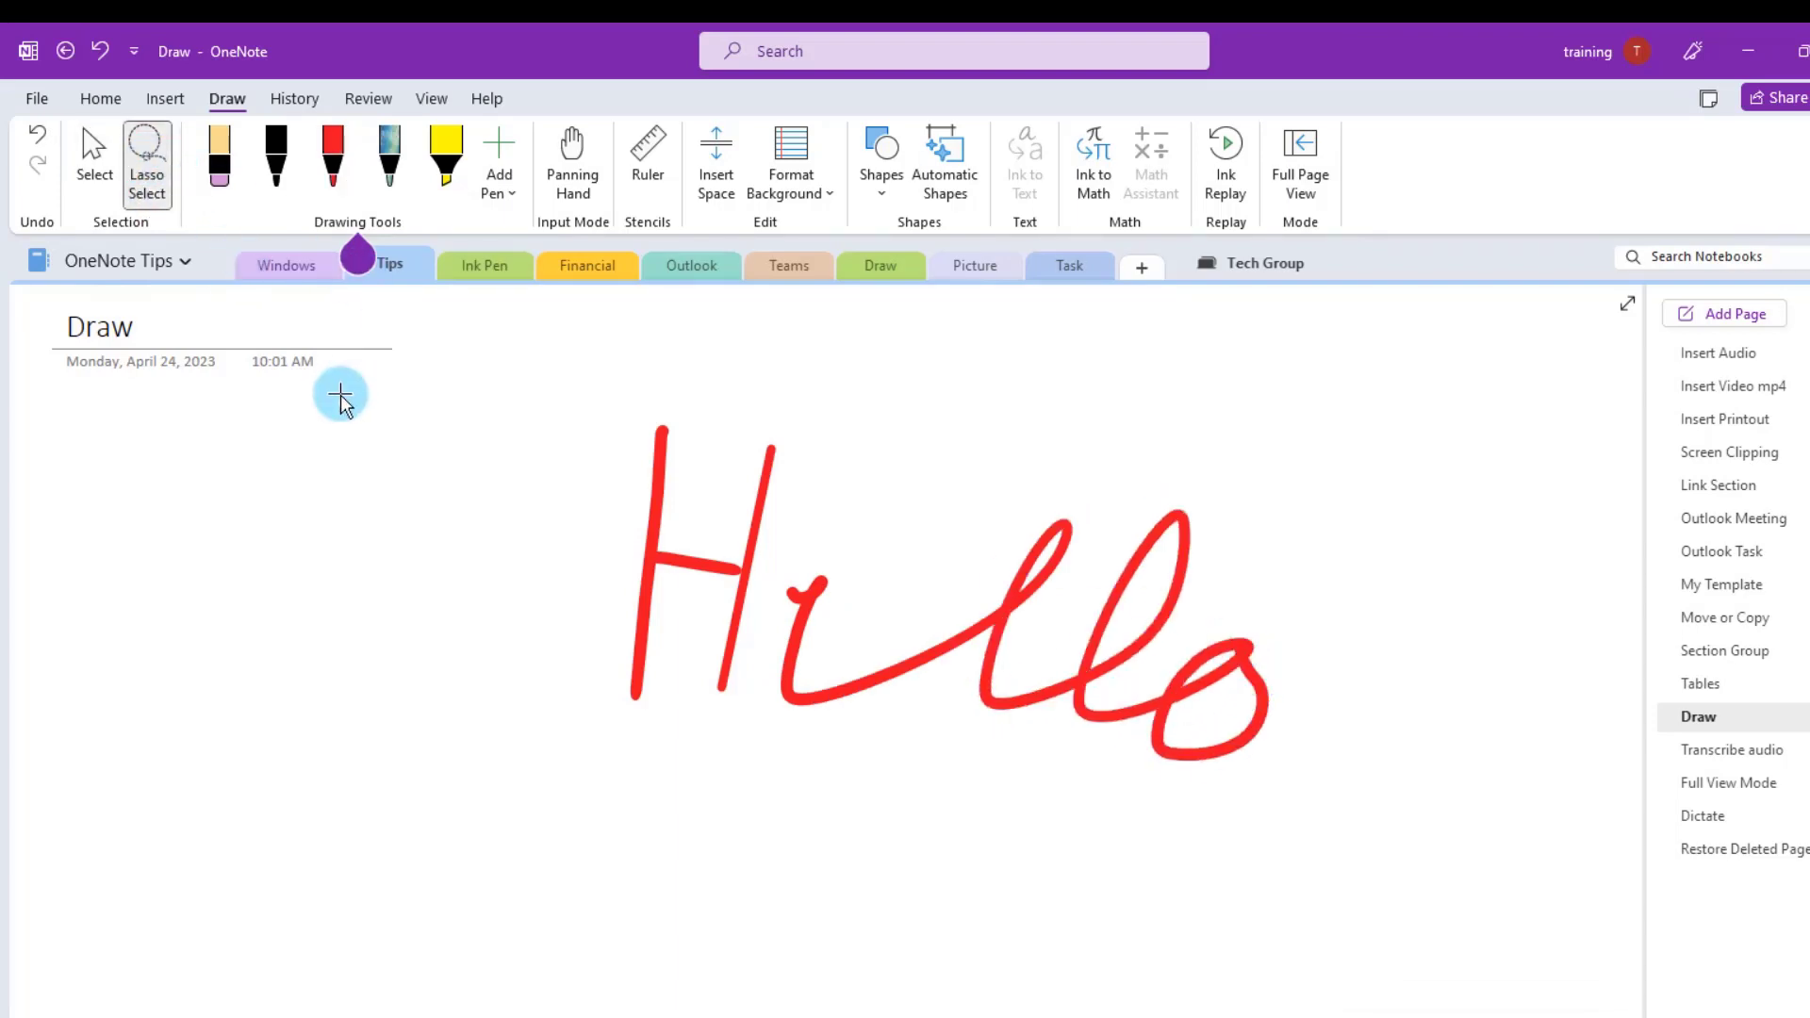
mouse_move(526, 372)
left_mouse_down()
mouse_move(1015, 412)
mouse_move(1370, 642)
mouse_move(1382, 868)
mouse_move(1192, 1006)
mouse_move(909, 1002)
mouse_move(933, 999)
left_mouse_up()
scroll(1396, 771, "up", 2)
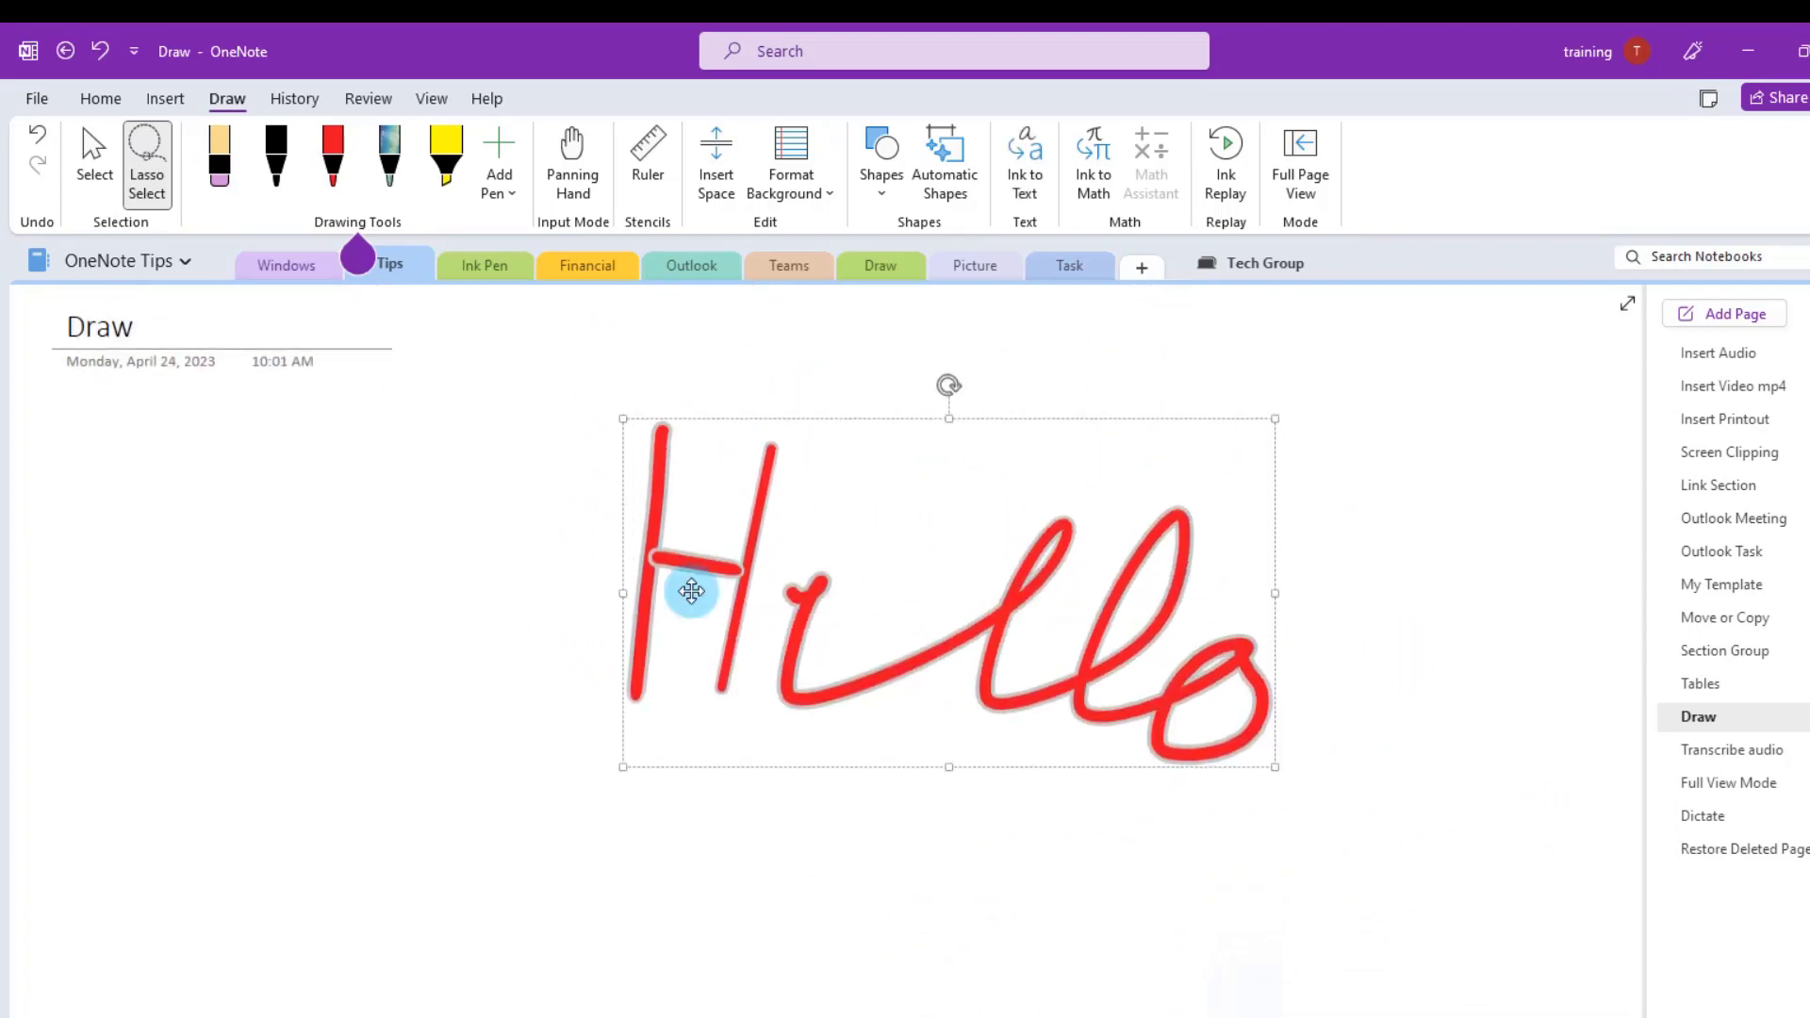
left_click(1028, 158)
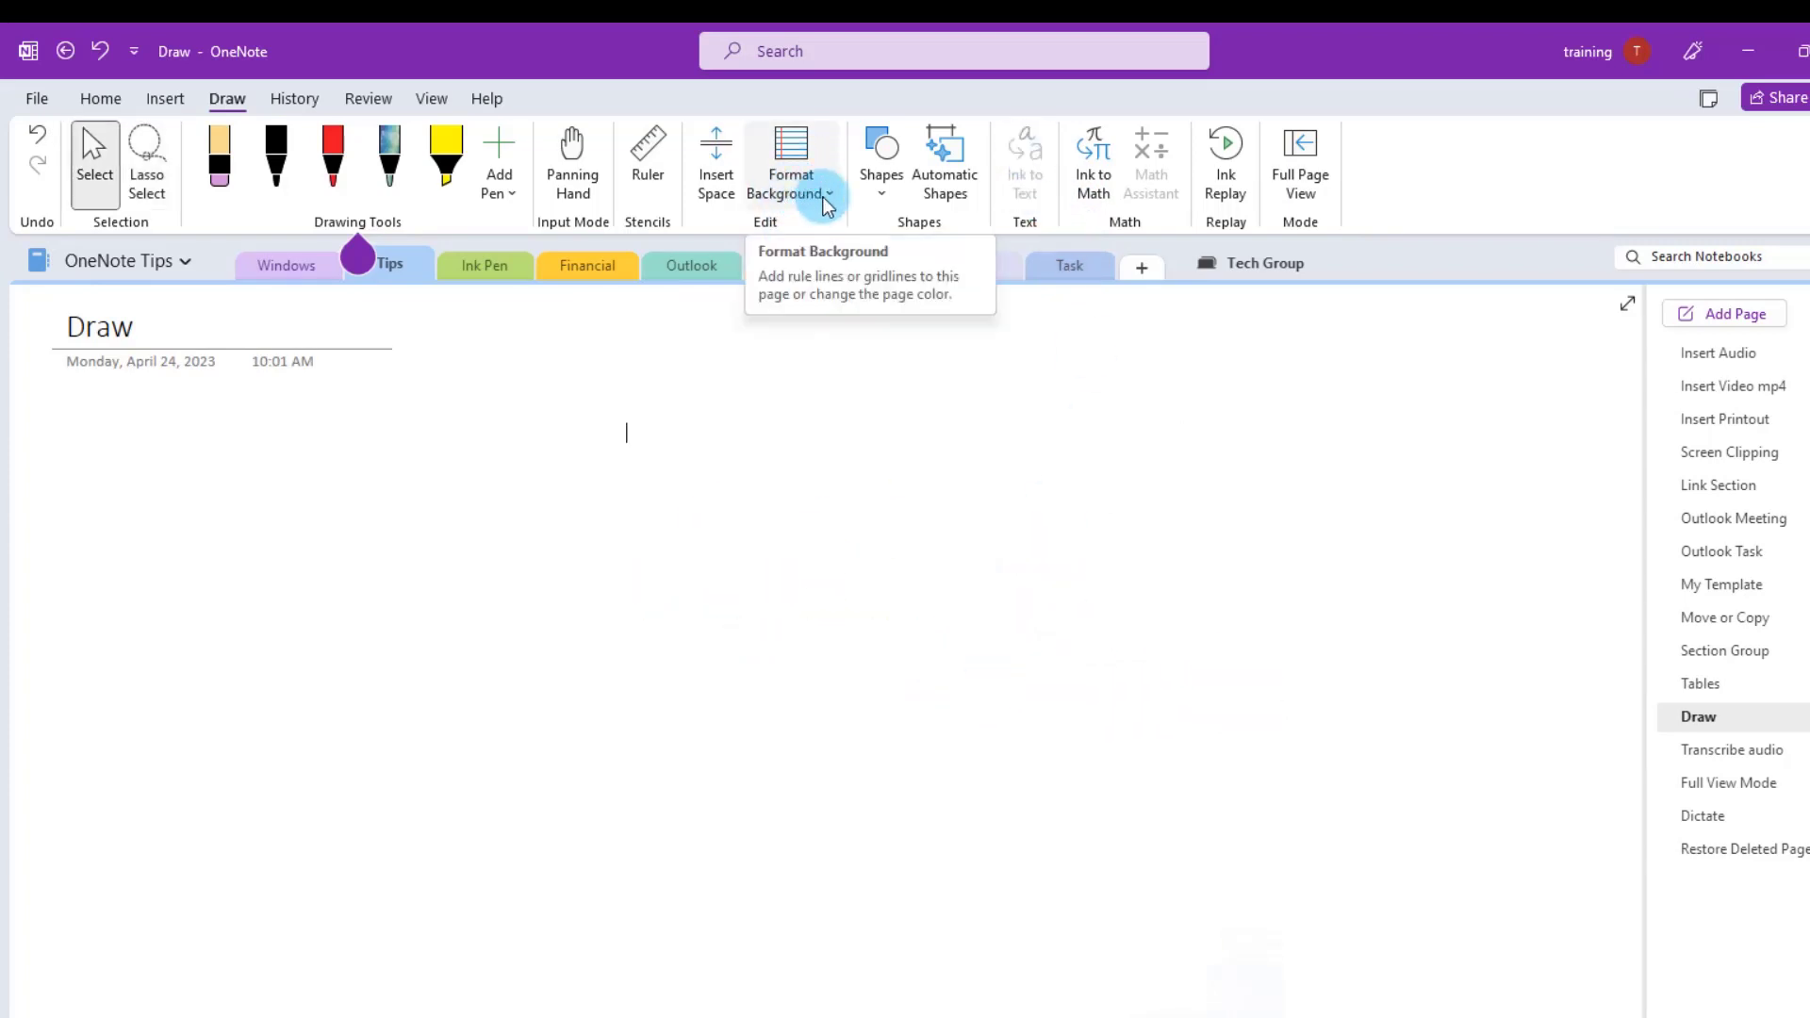
- Try rule lines, wider rule lines, a medium grid and a light page colour, then revert to plain
left_click(830, 198)
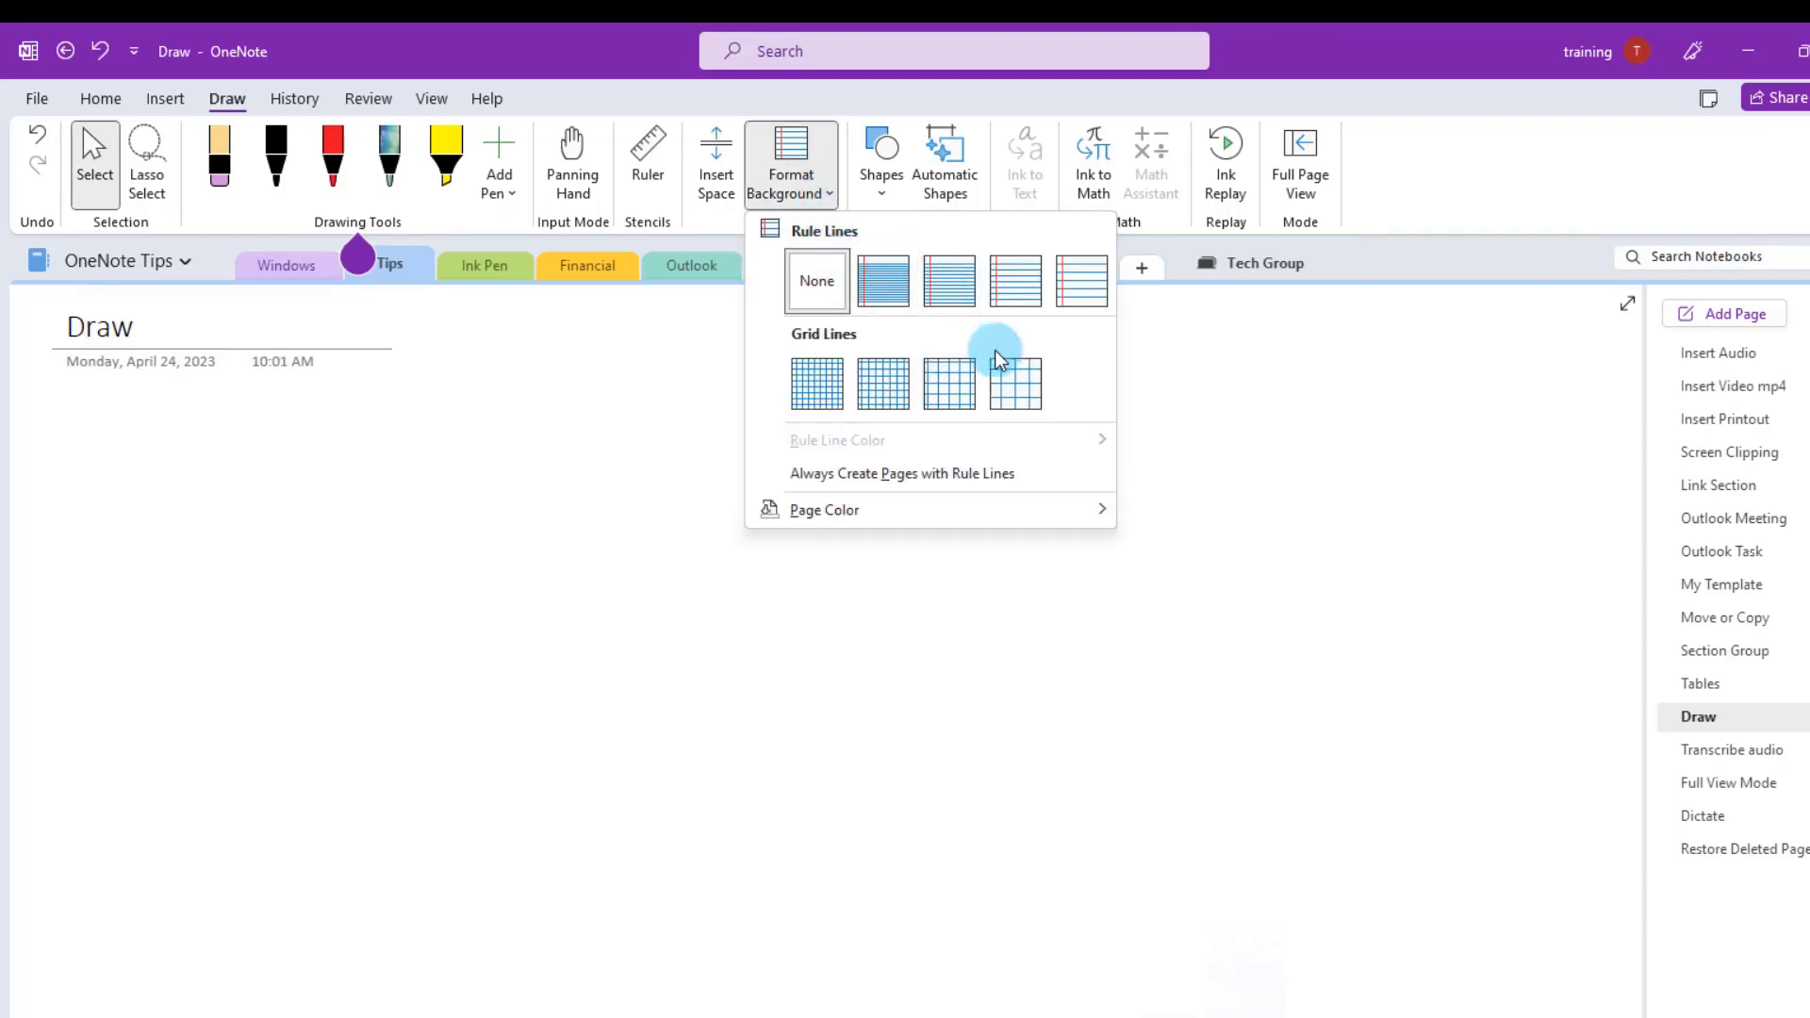
left_click(943, 292)
left_click(792, 174)
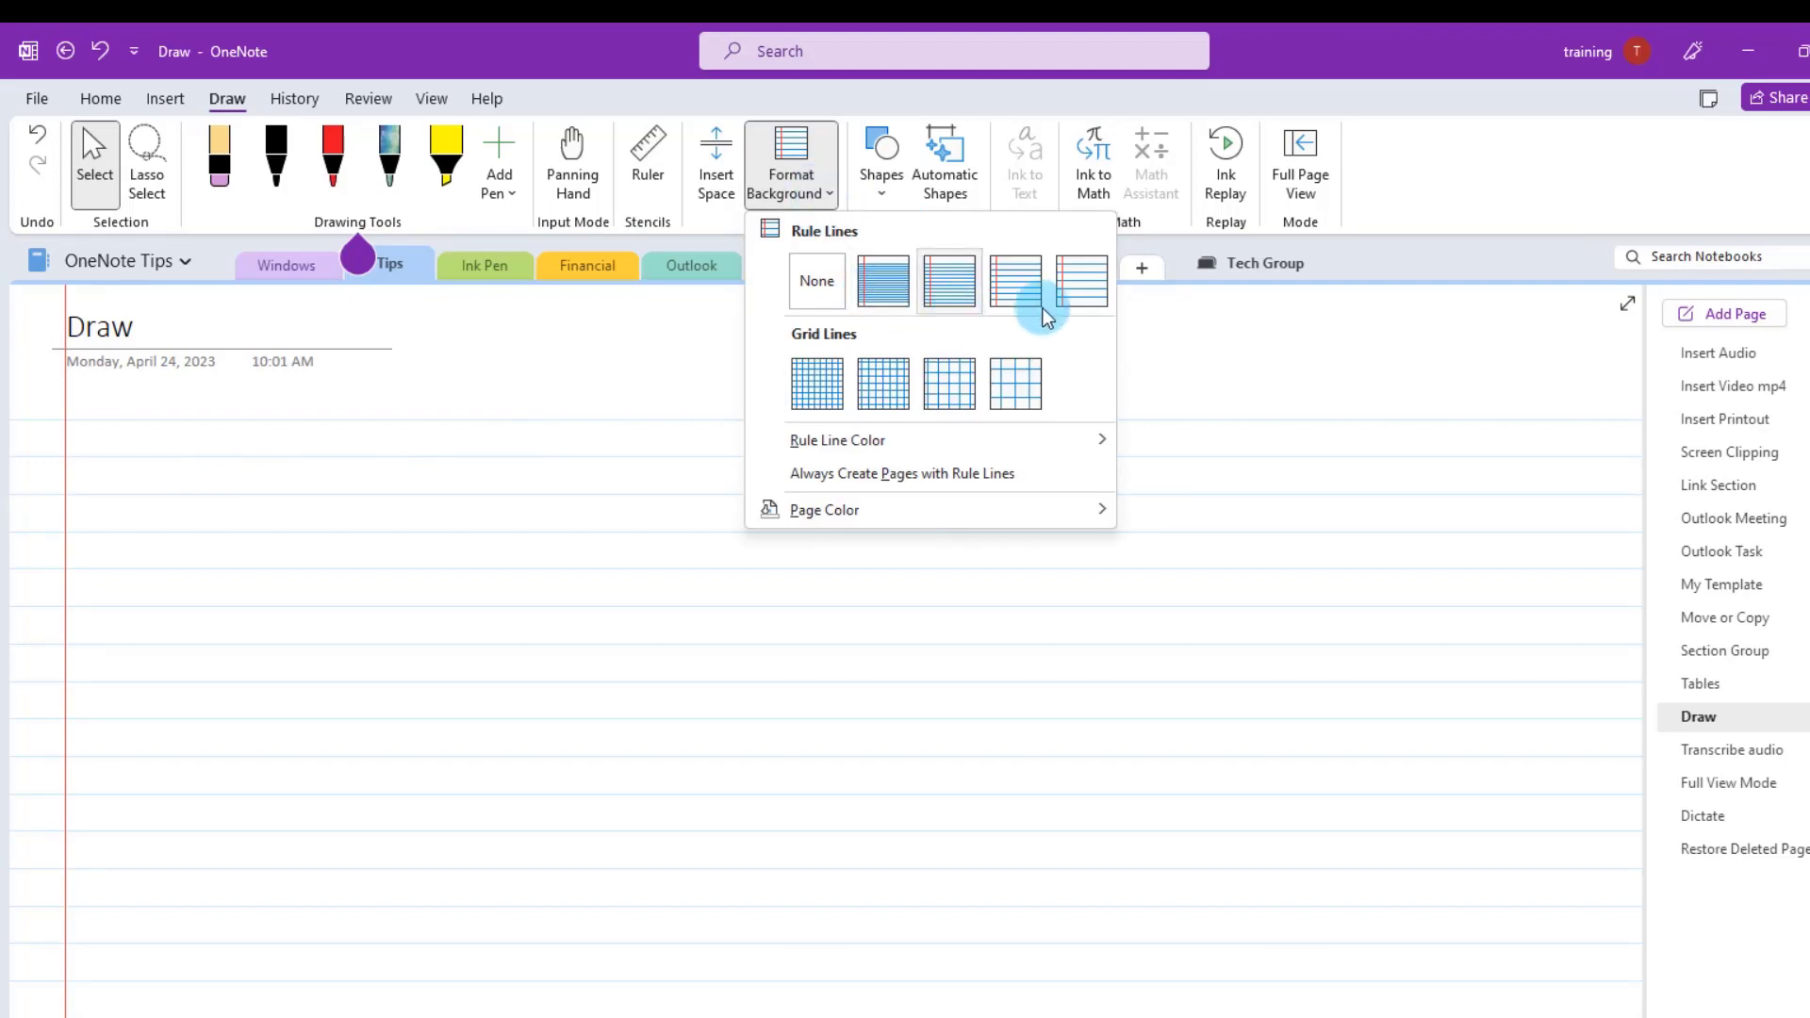
left_click(1064, 295)
left_click(829, 189)
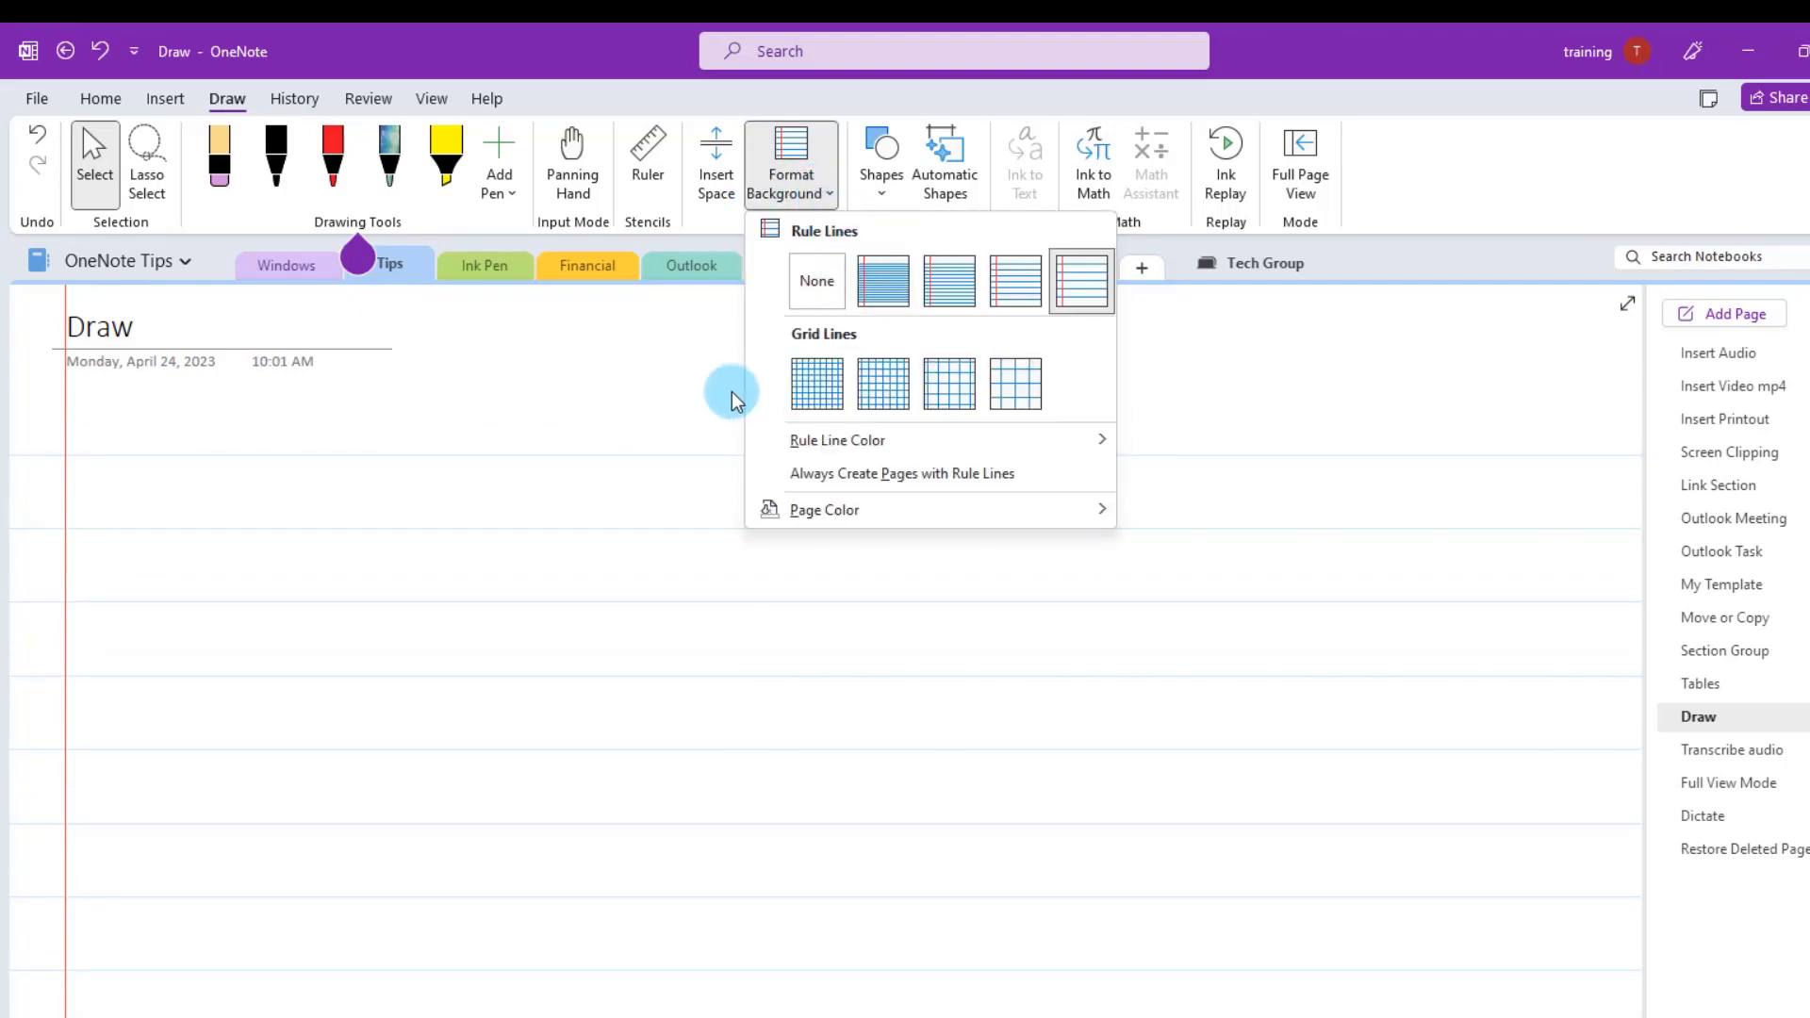
left_click(880, 384)
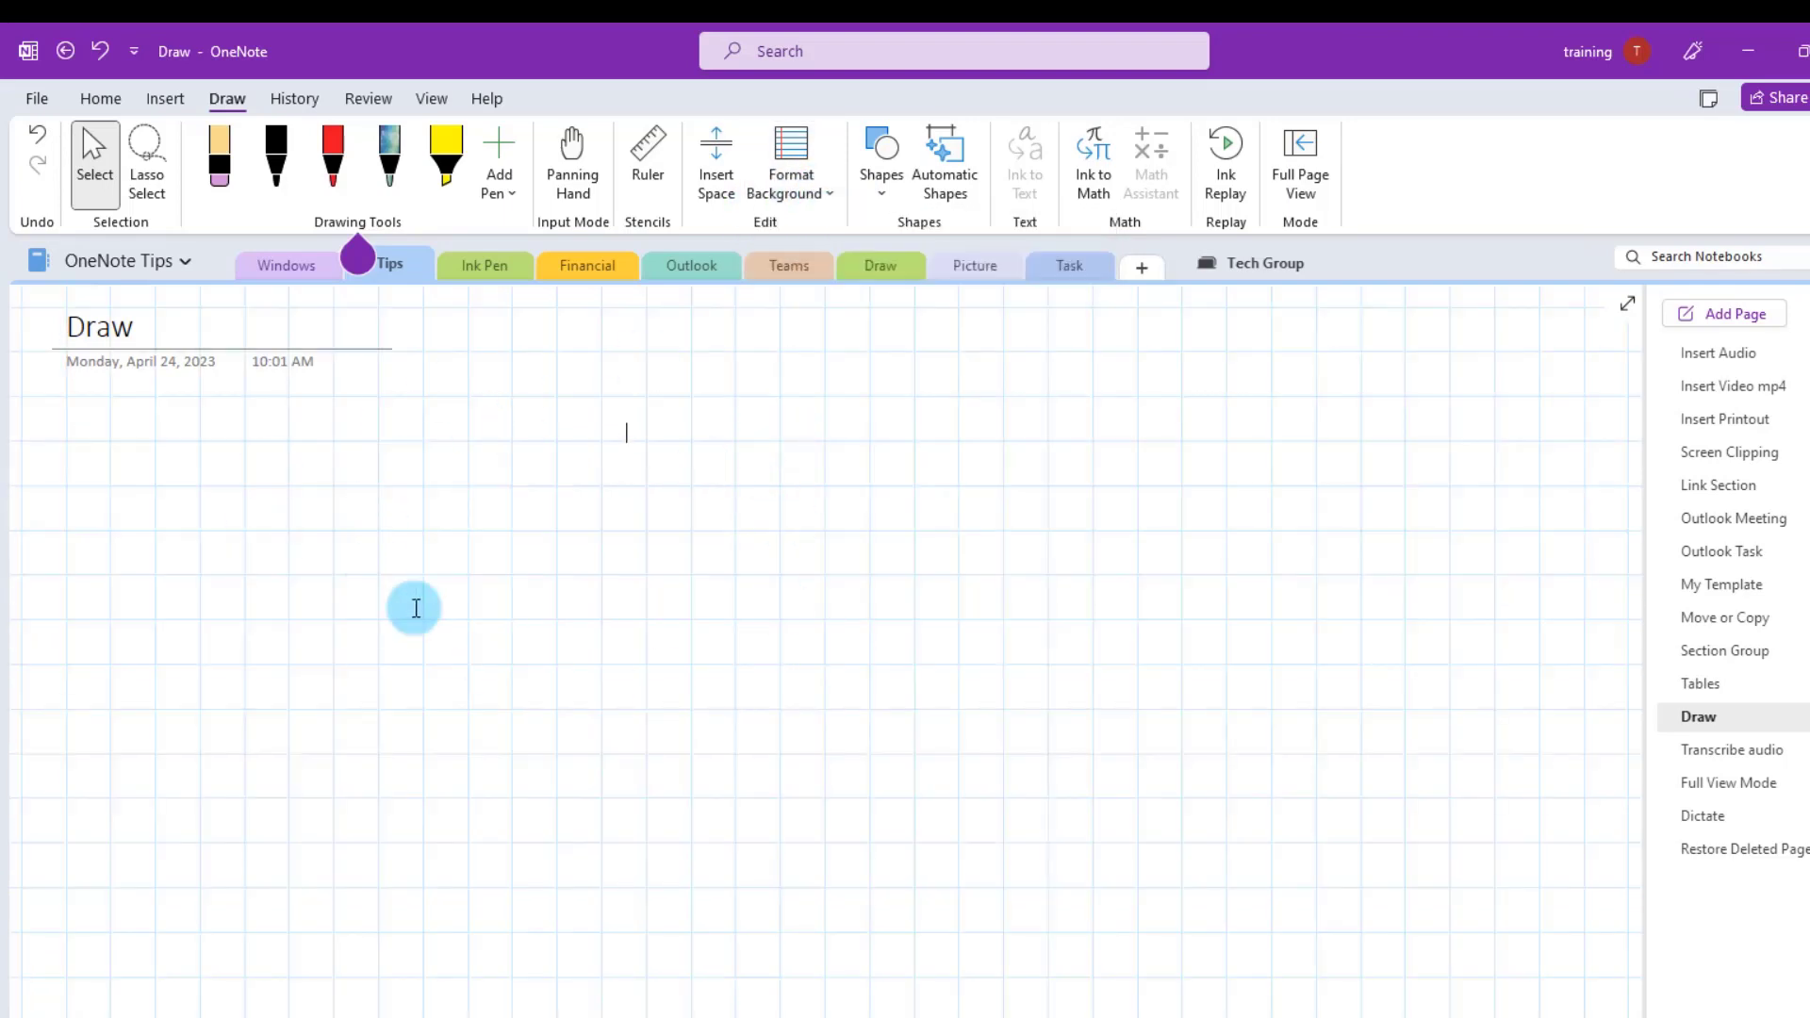
left_click(829, 189)
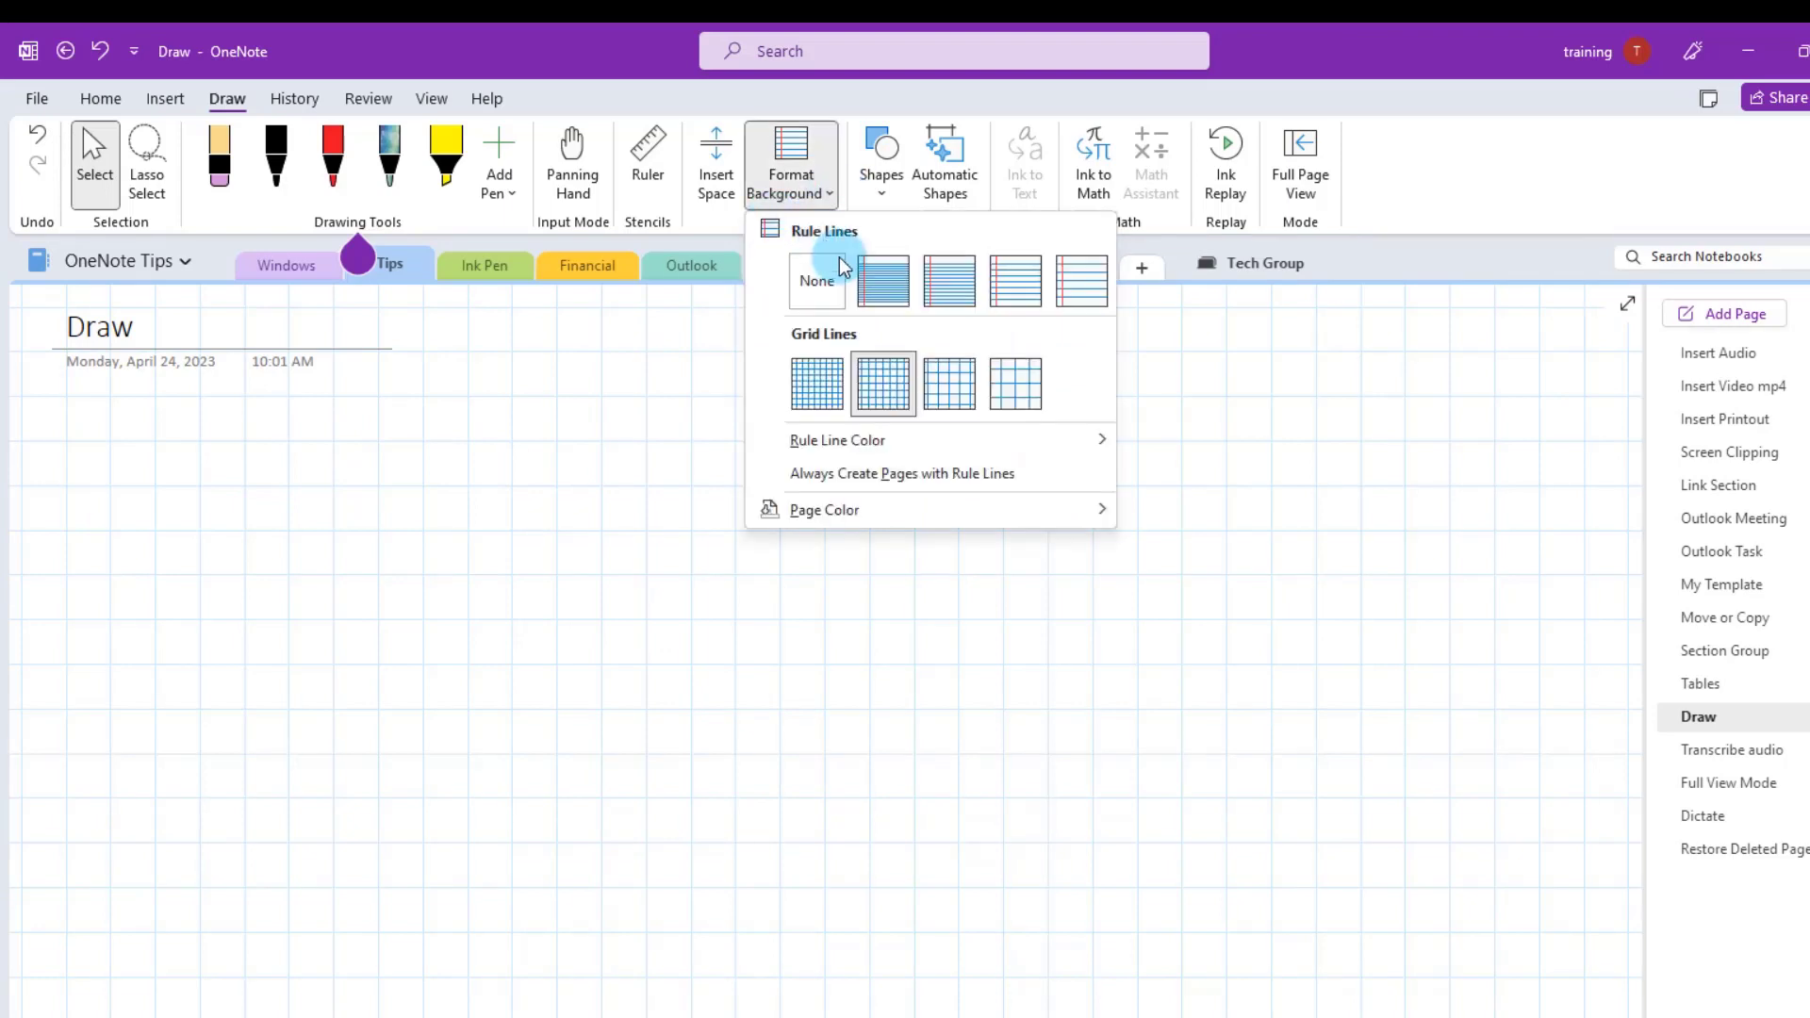
mouse_move(796, 509)
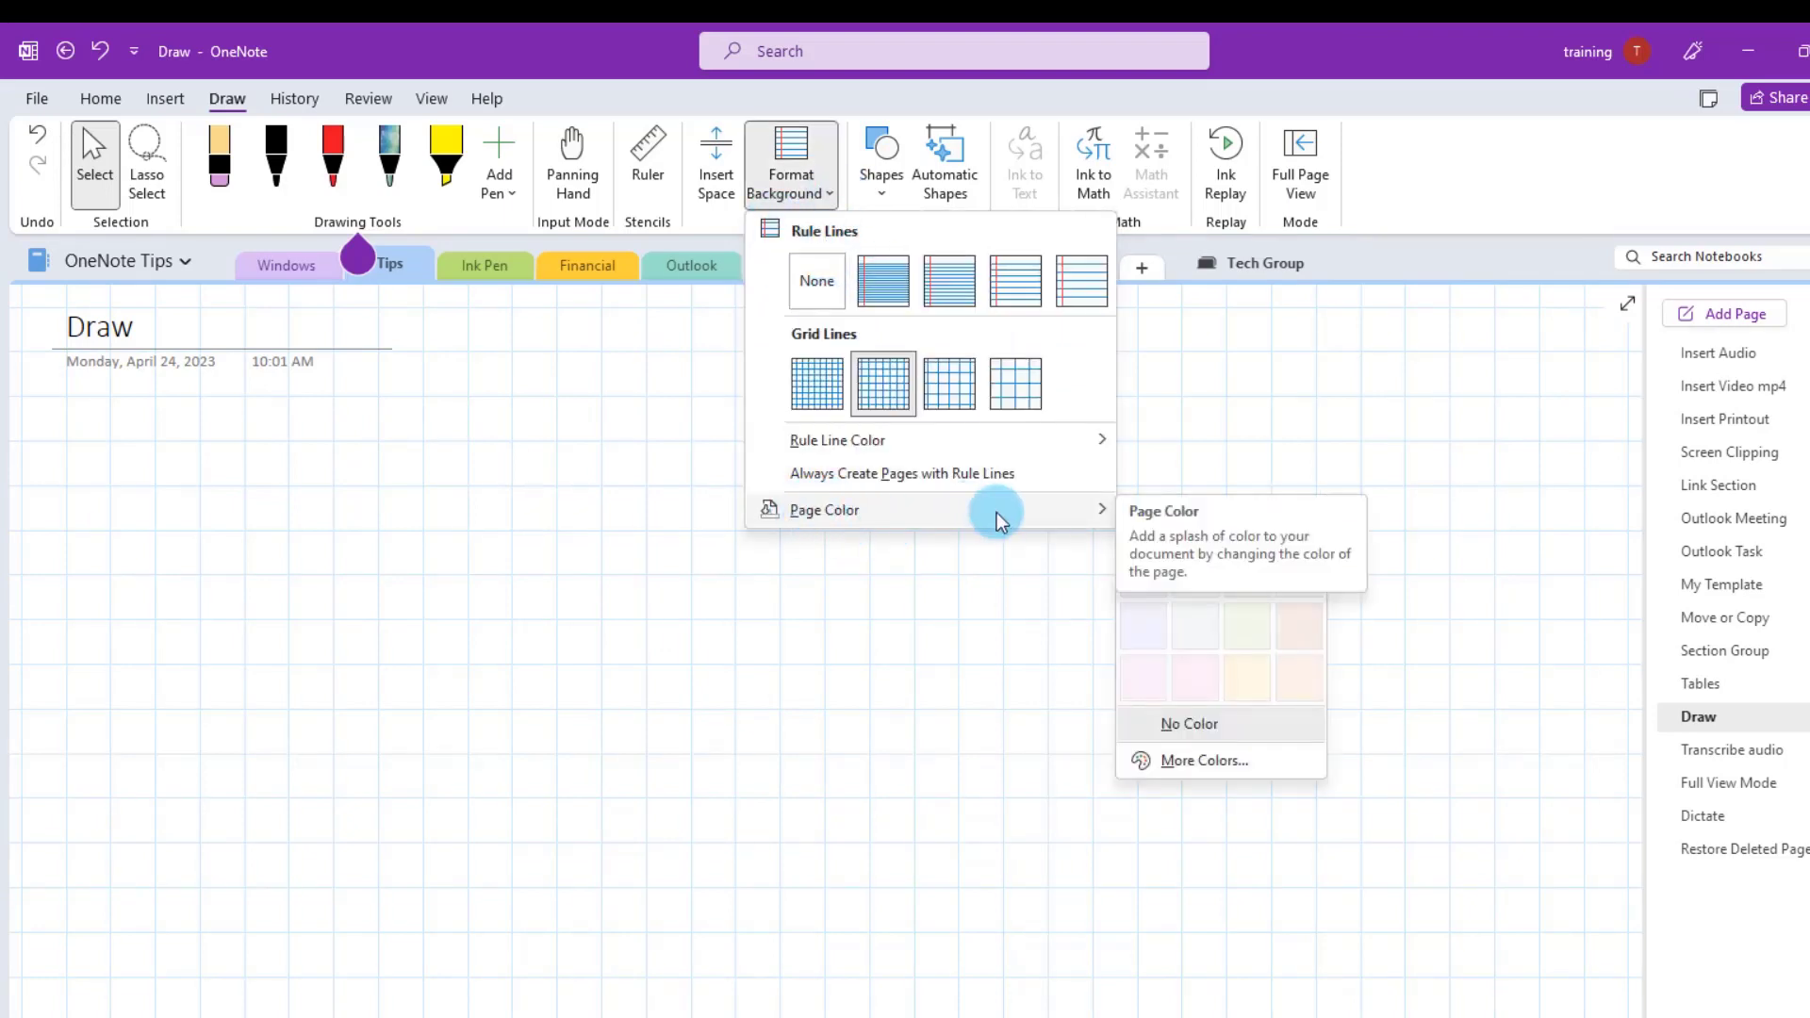
left_click(1246, 627)
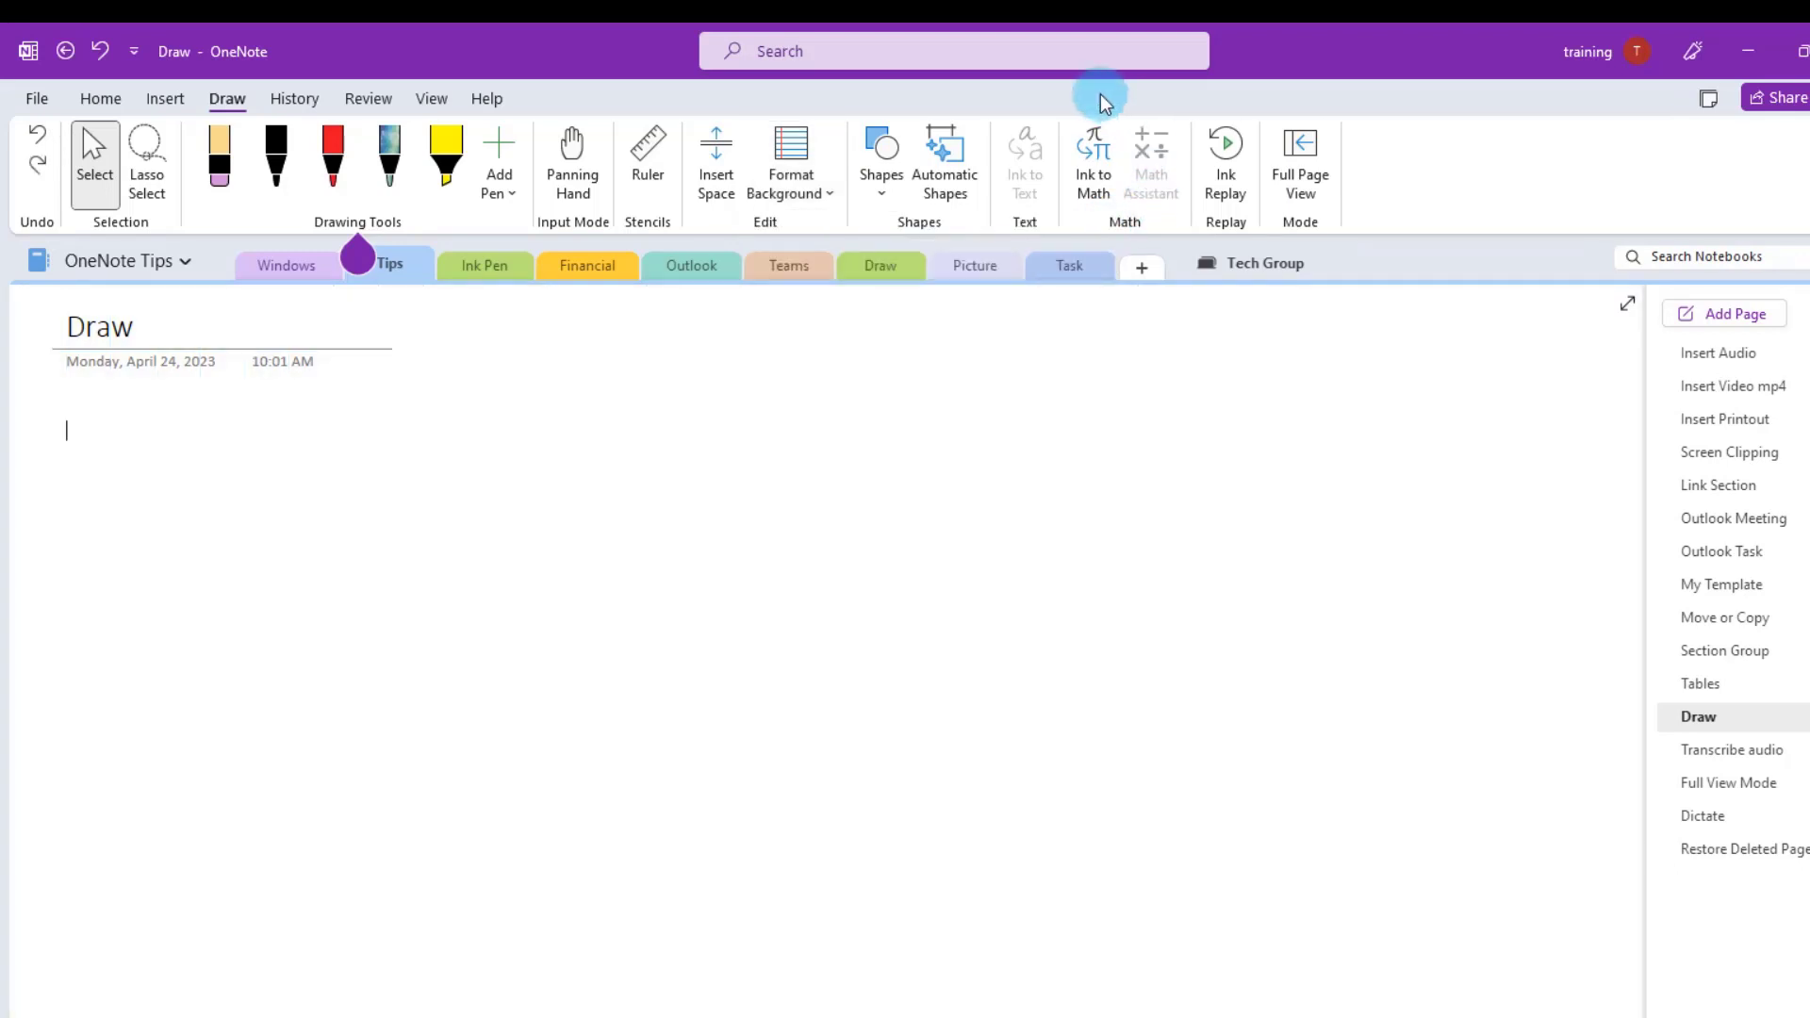
left_click(1228, 141)
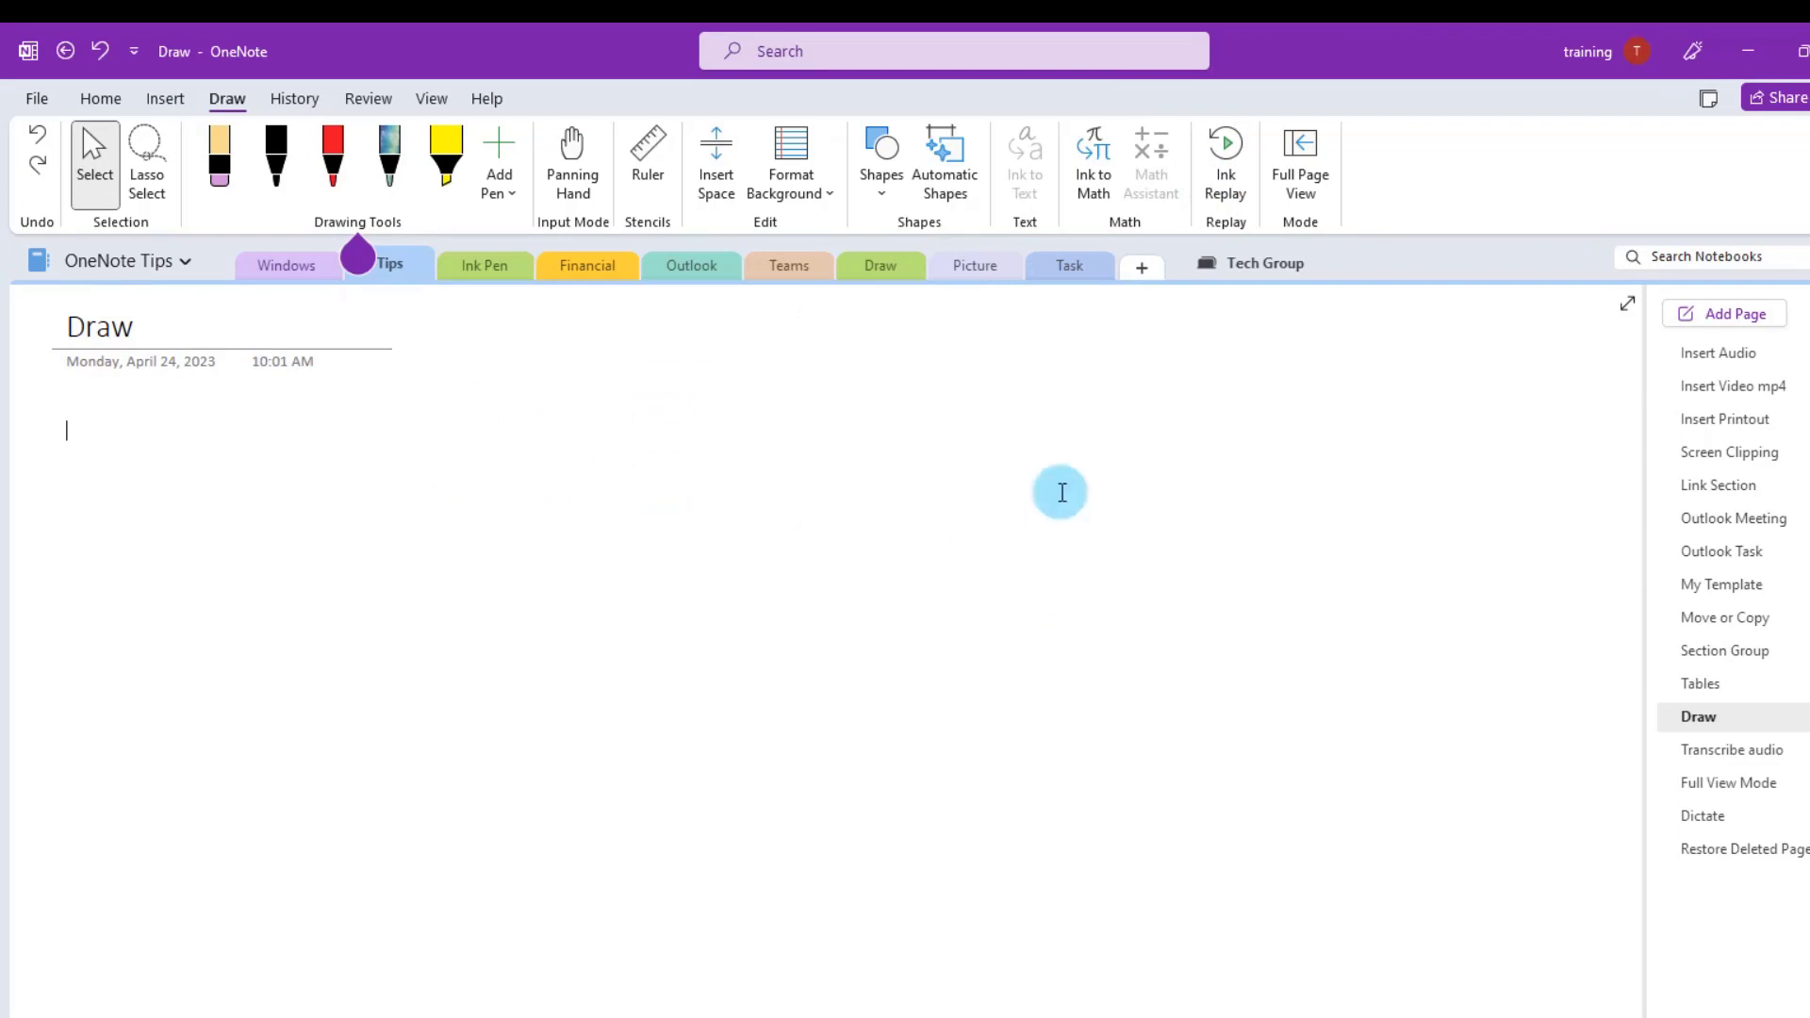
- Scribble a long red line across the Draw page and replay it with Ink Replay
left_click(334, 165)
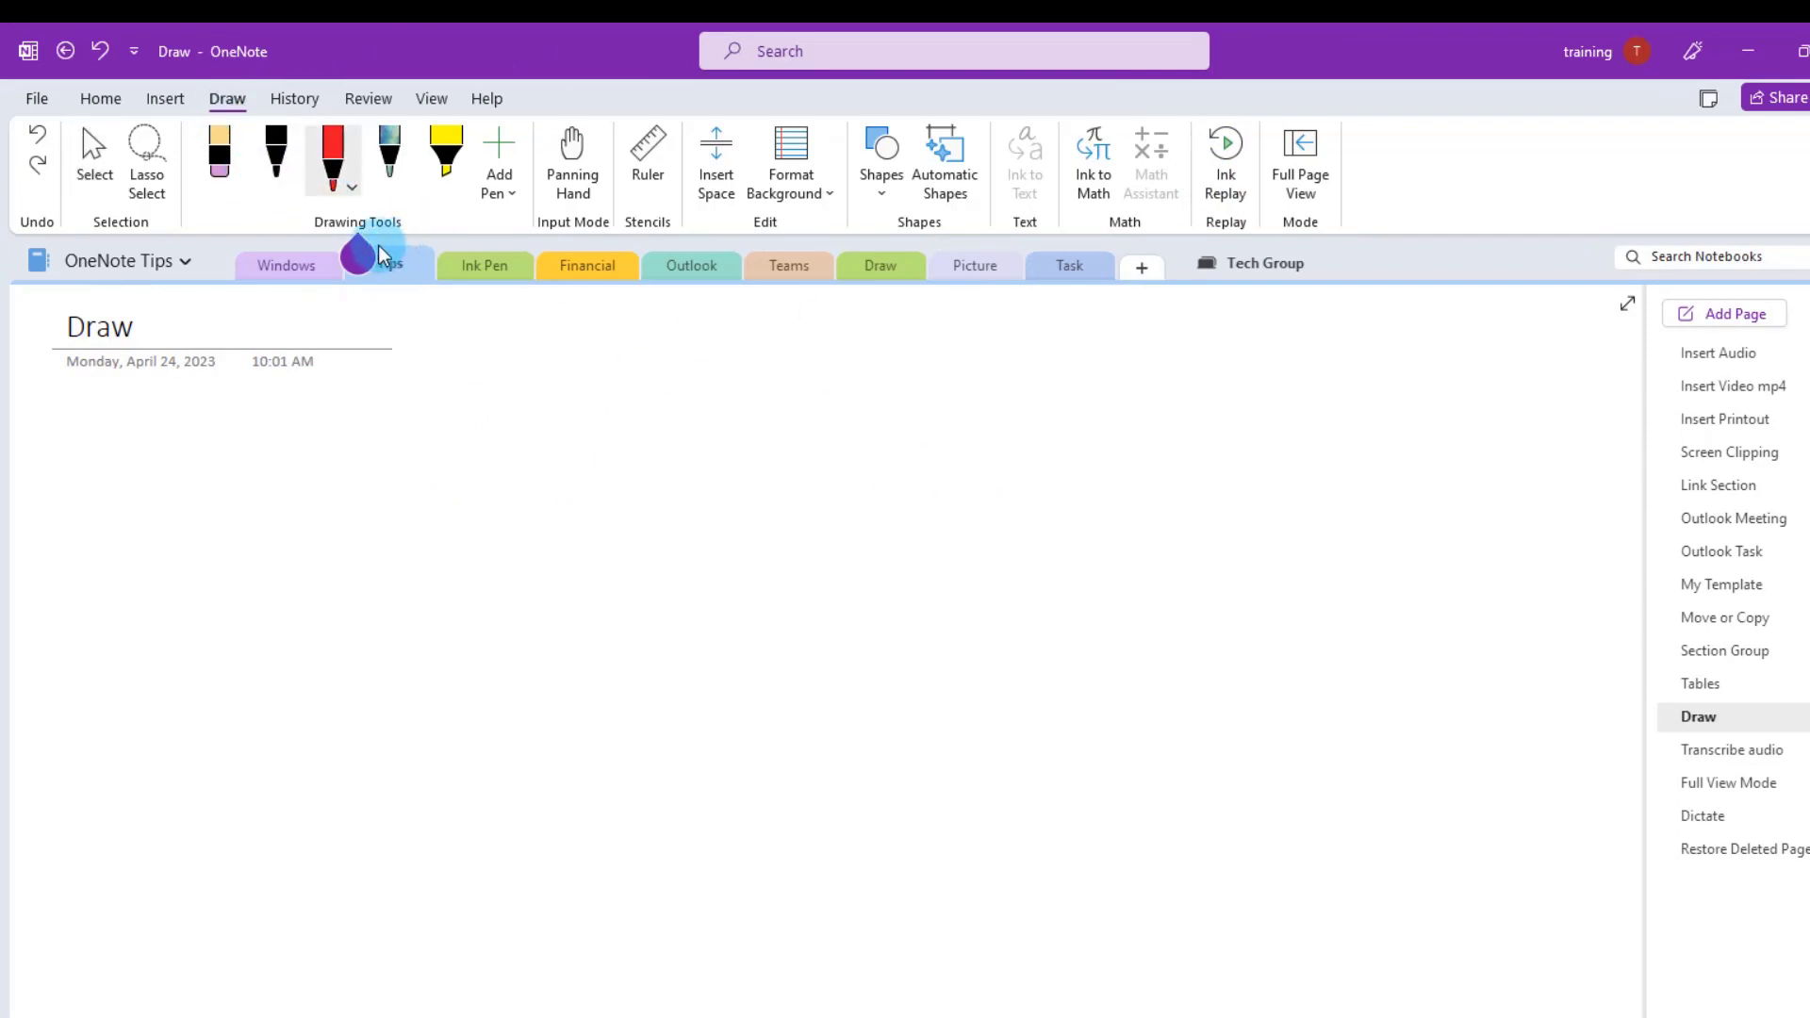
left_click(347, 190)
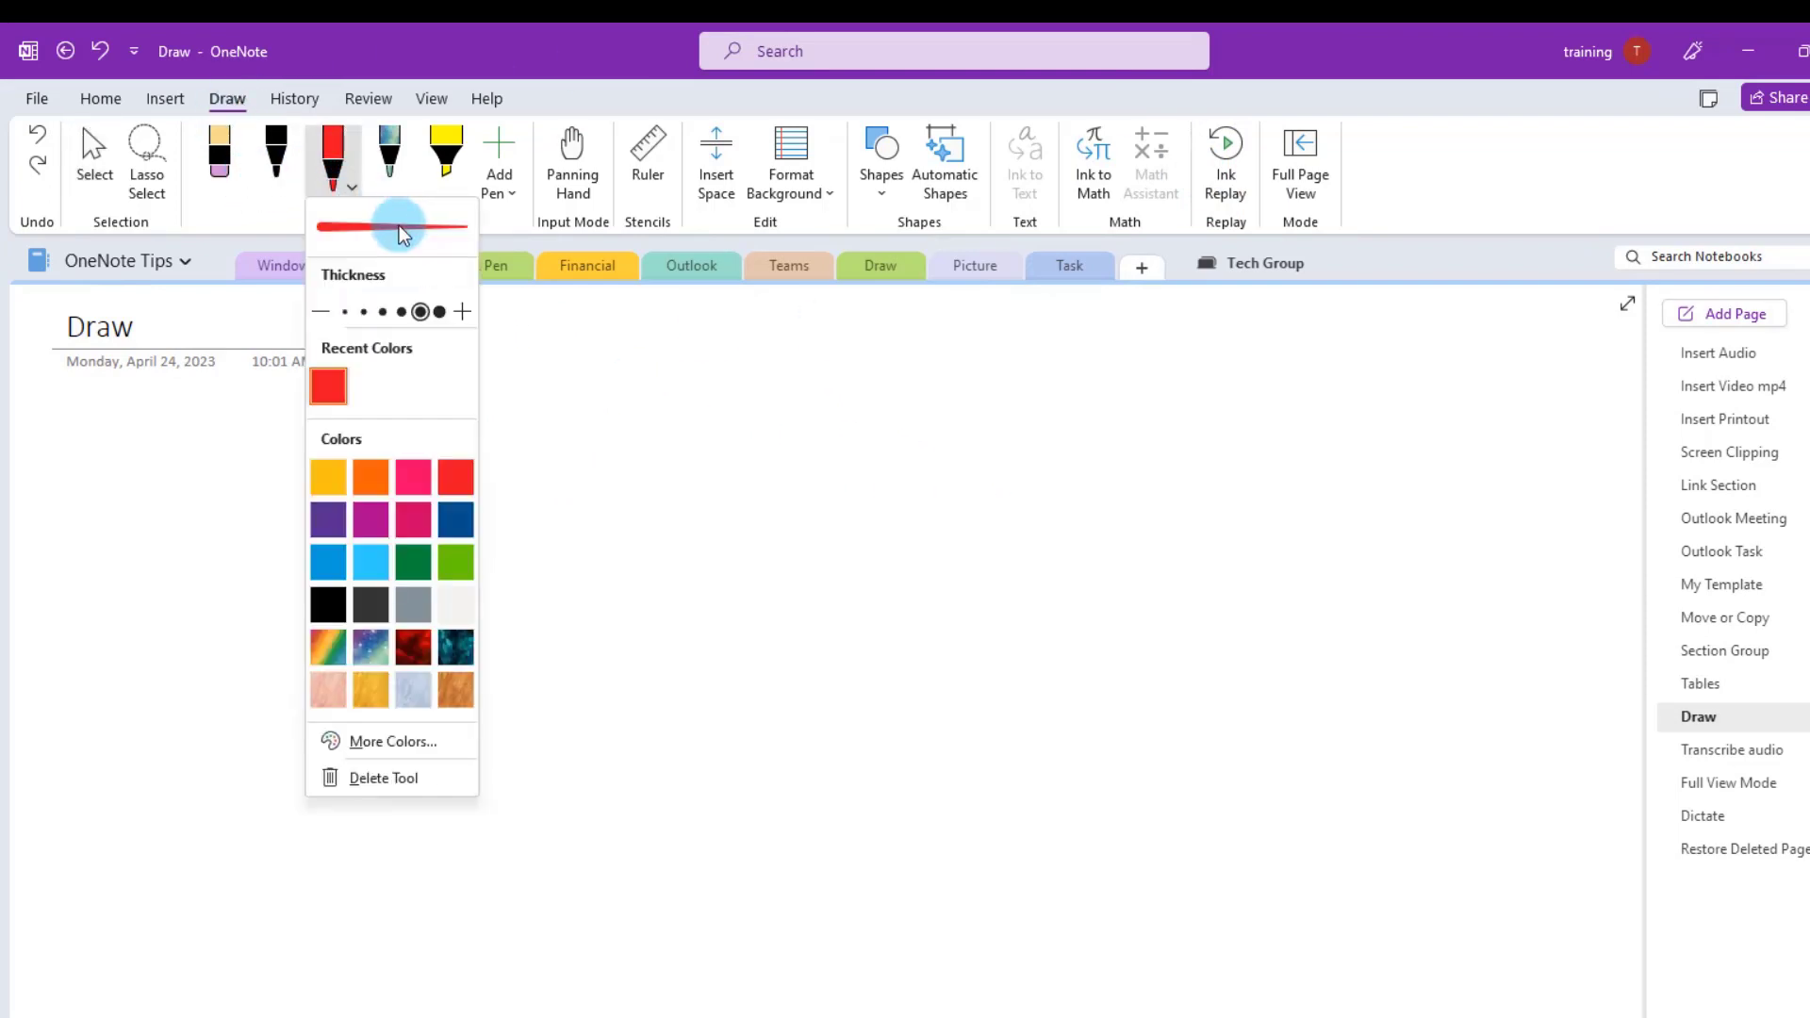
left_click(450, 473)
mouse_move(212, 609)
left_mouse_down()
mouse_move(525, 578)
mouse_move(780, 683)
mouse_move(1208, 452)
mouse_move(1357, 669)
mouse_move(1139, 790)
left_mouse_up()
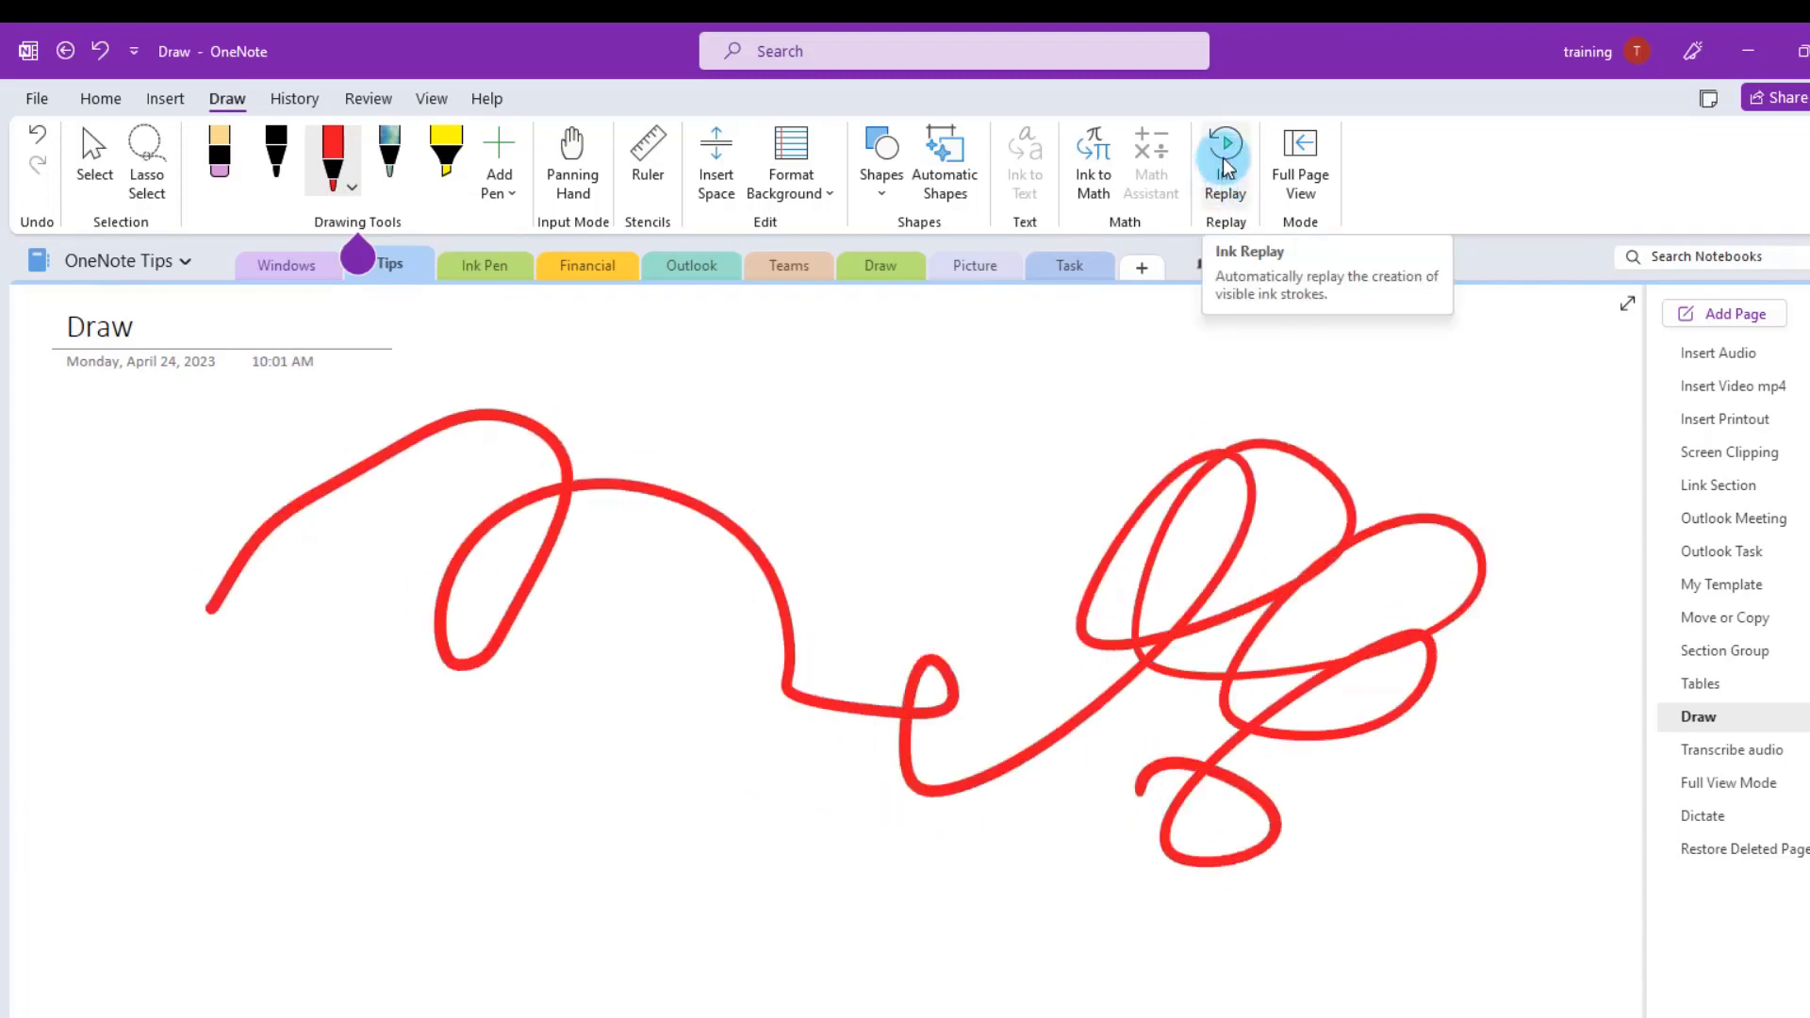
left_click(1228, 174)
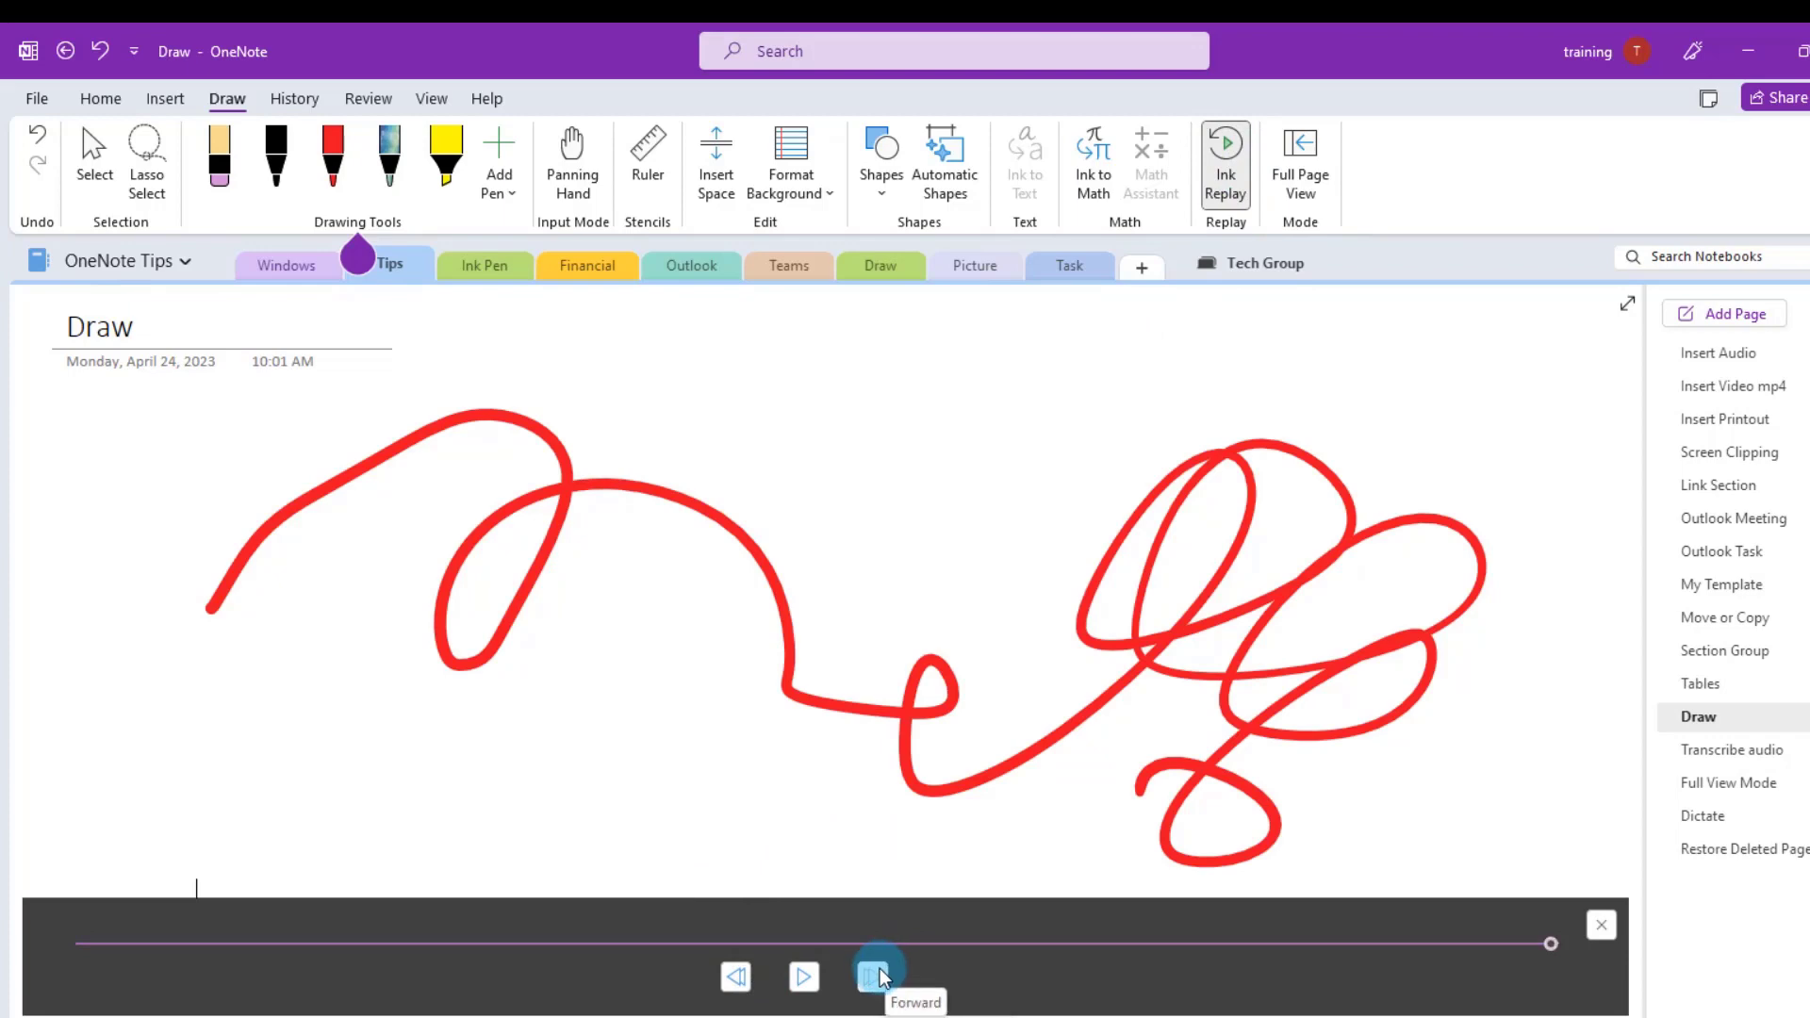
left_click(813, 983)
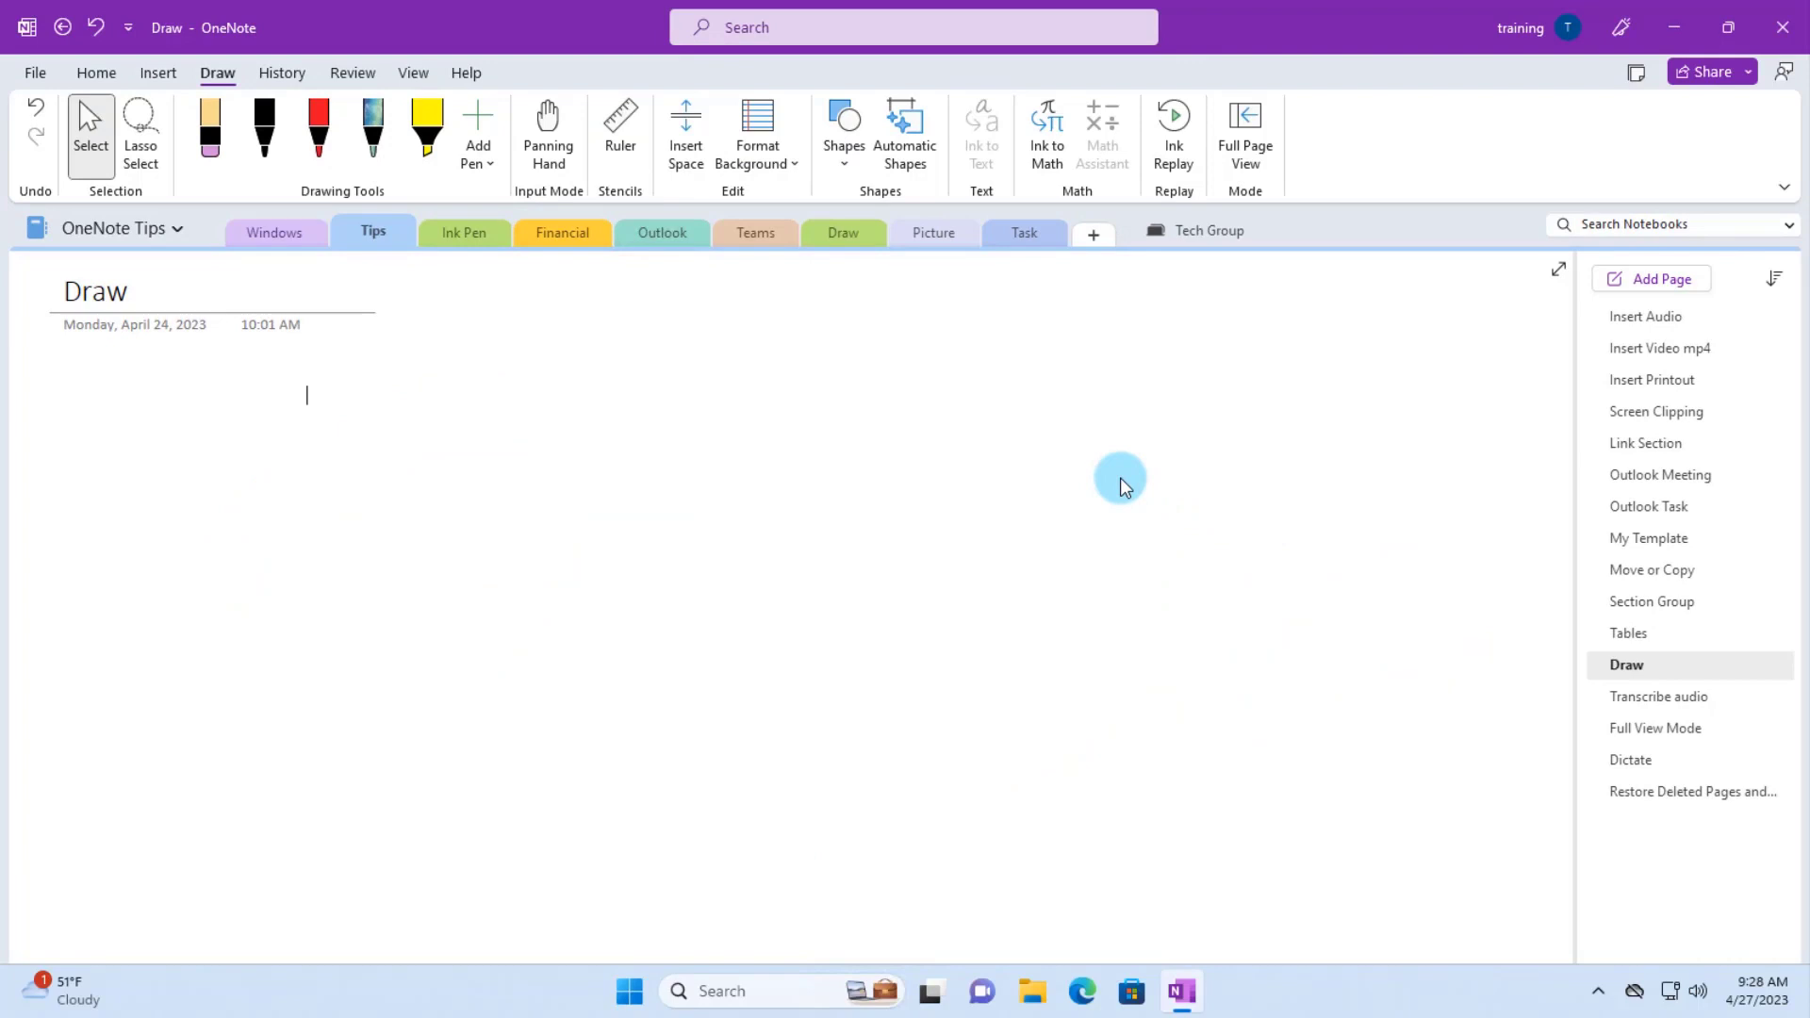
- Set the red pen's thickness and sketch a circle and a triangle on the Draw page
left_click(320, 132)
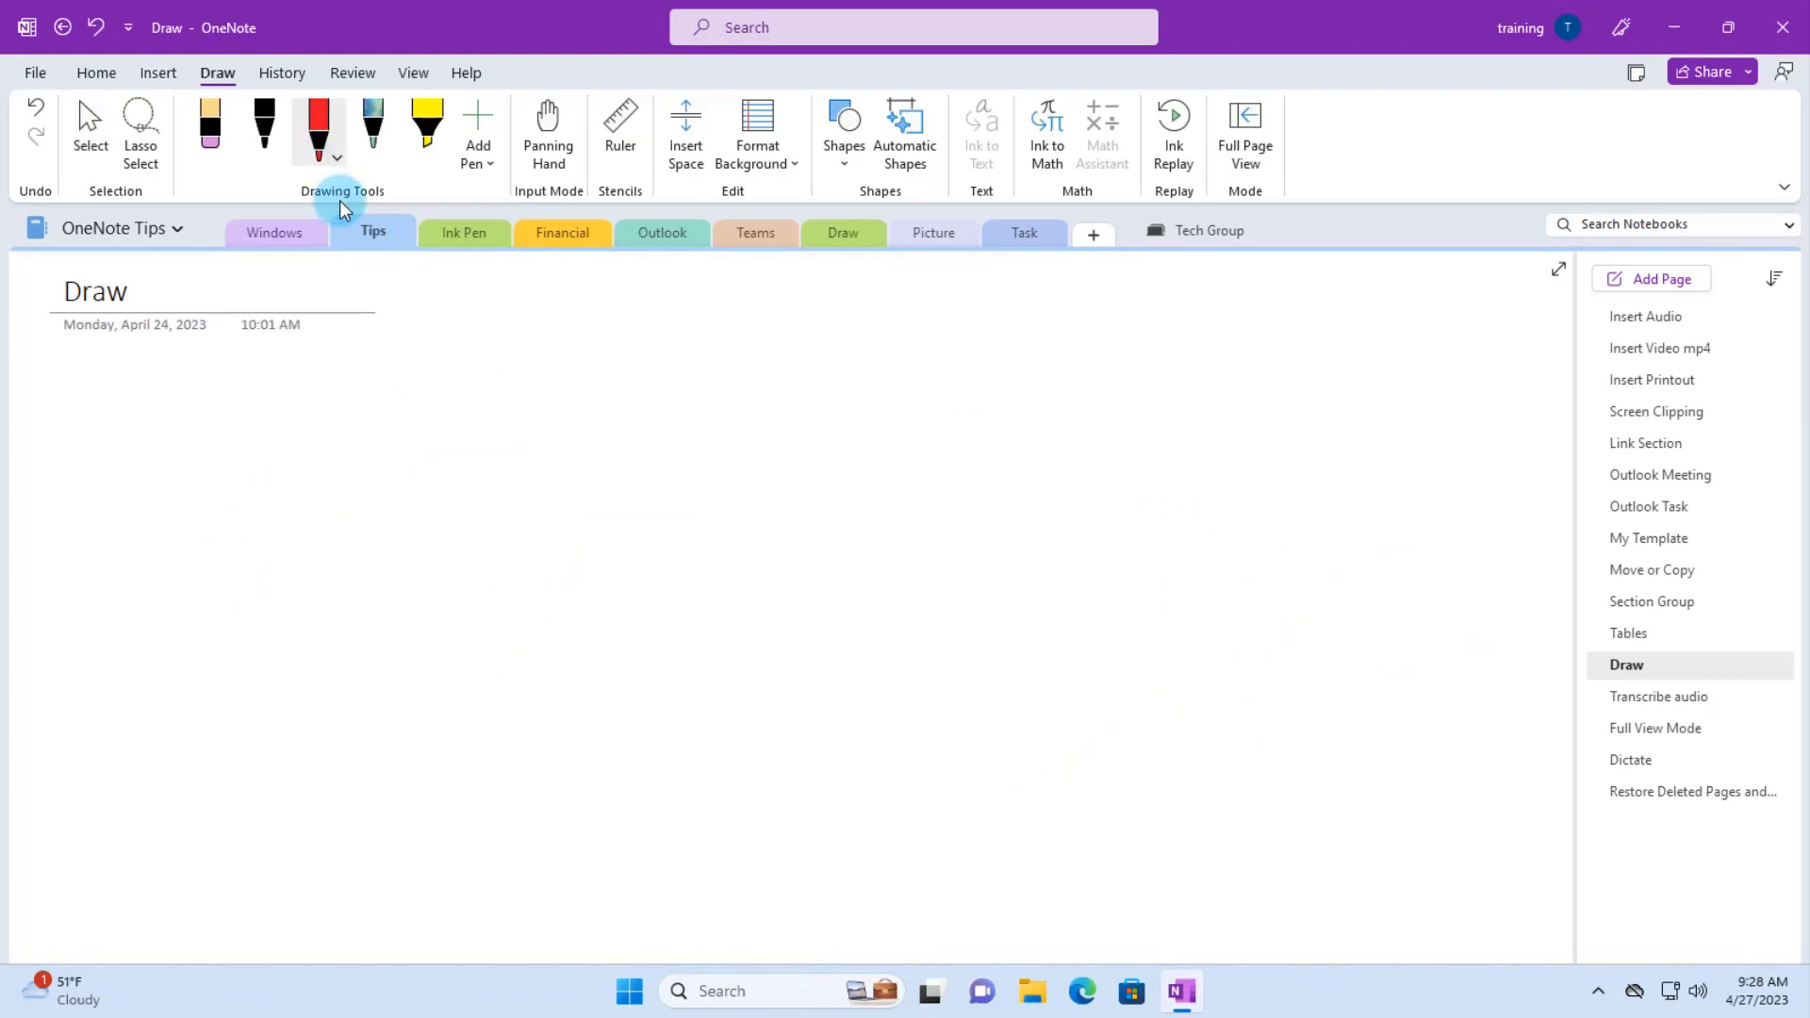
left_click(336, 154)
left_click(377, 485)
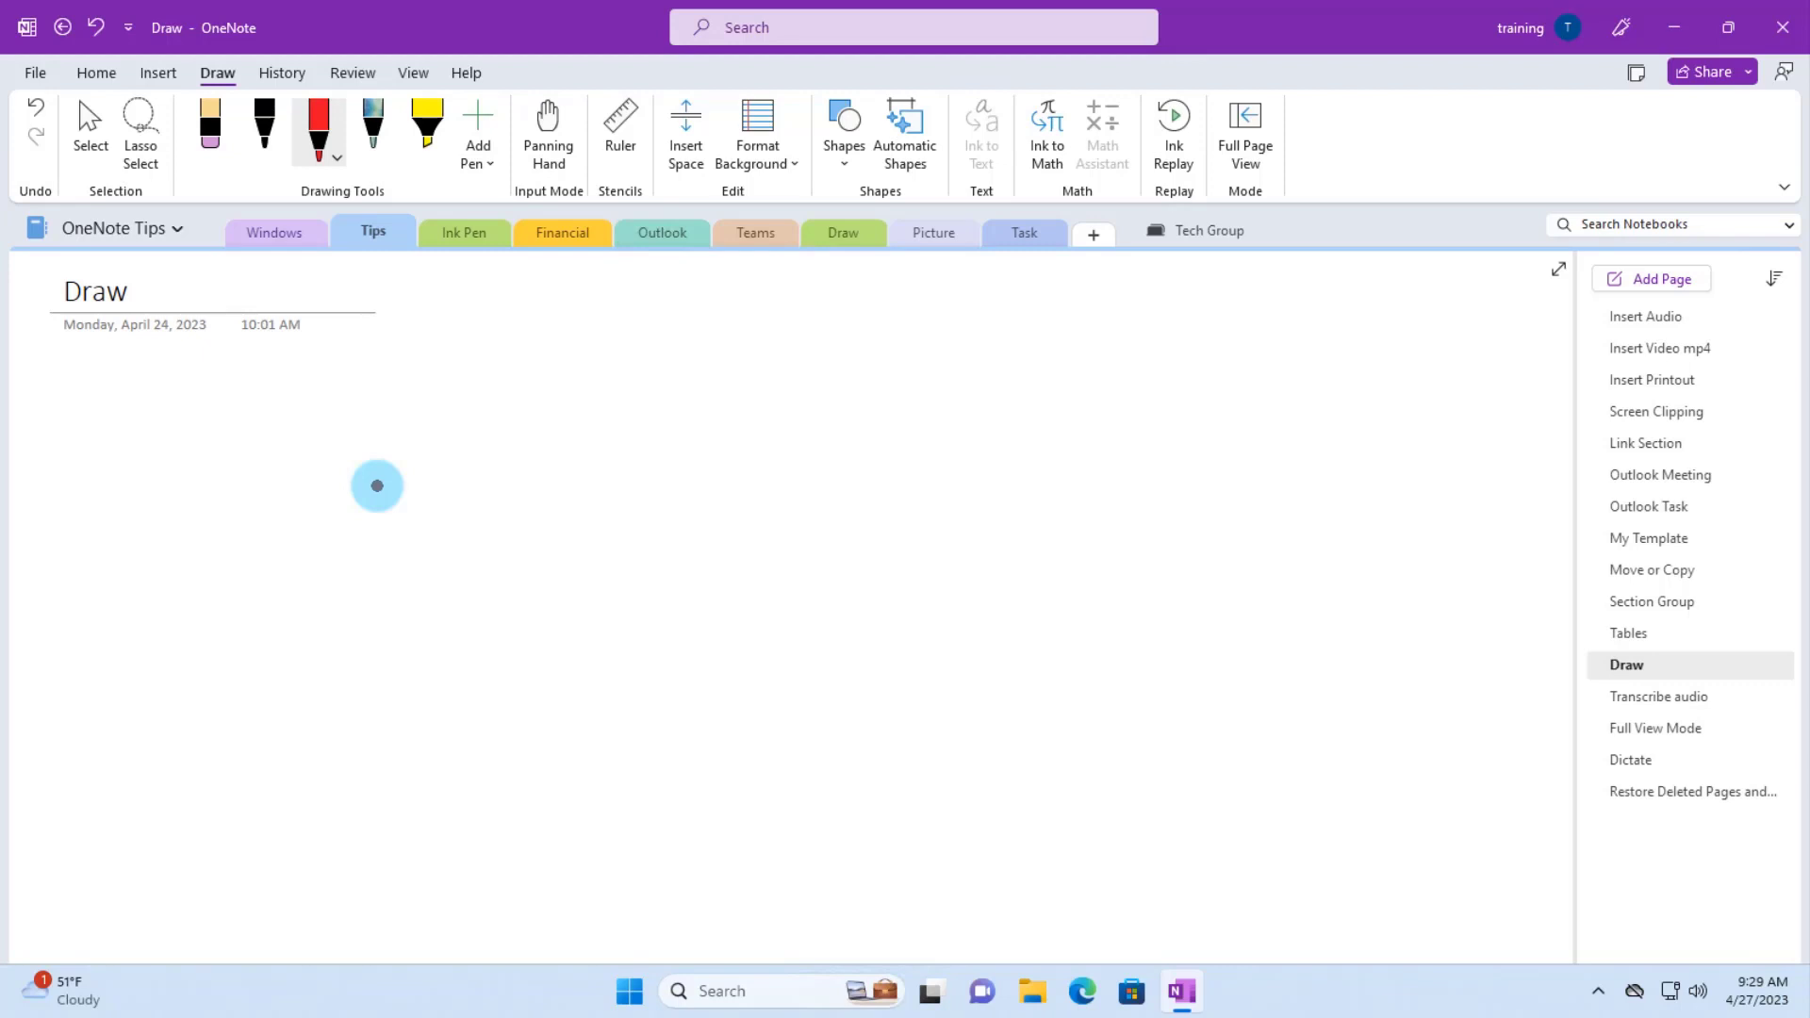
mouse_move(378, 486)
left_mouse_down()
mouse_move(388, 440)
mouse_move(489, 396)
mouse_move(594, 456)
mouse_move(627, 581)
mouse_move(465, 663)
mouse_move(372, 582)
mouse_move(372, 518)
left_mouse_up()
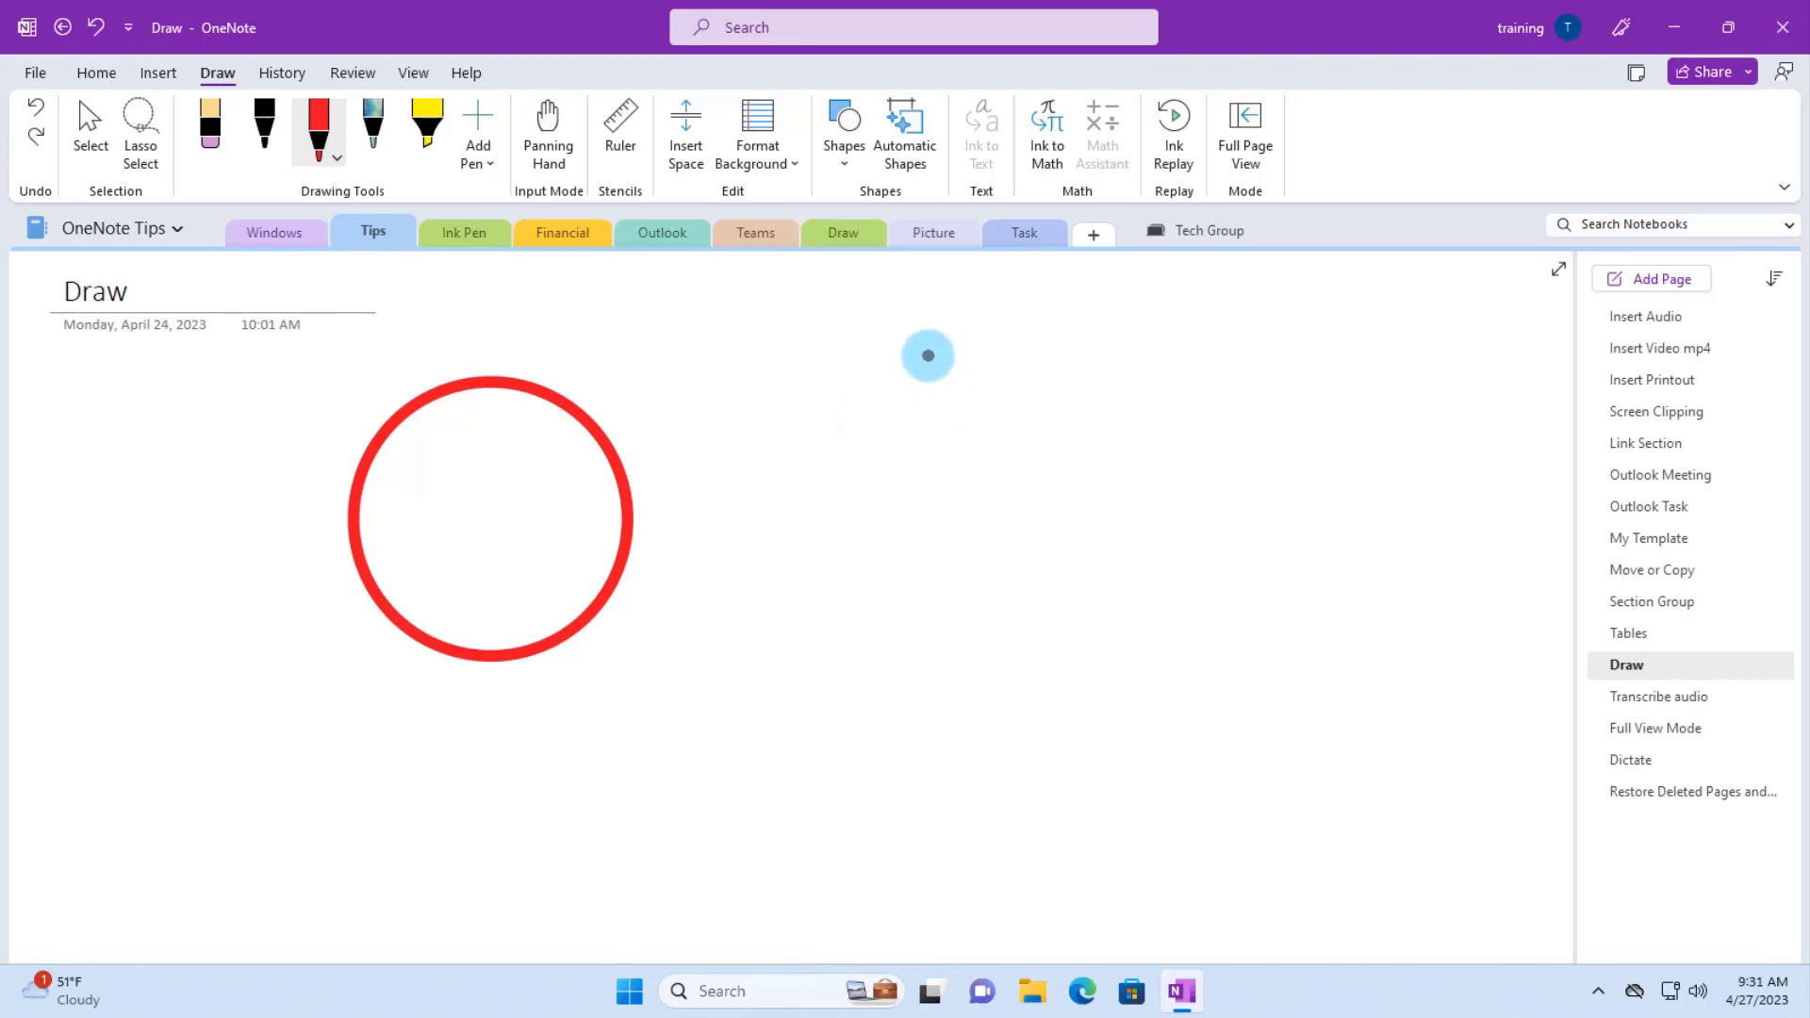
mouse_move(926, 349)
left_mouse_down()
mouse_move(842, 578)
mouse_move(1061, 585)
mouse_move(1047, 461)
mouse_move(944, 354)
left_mouse_up()
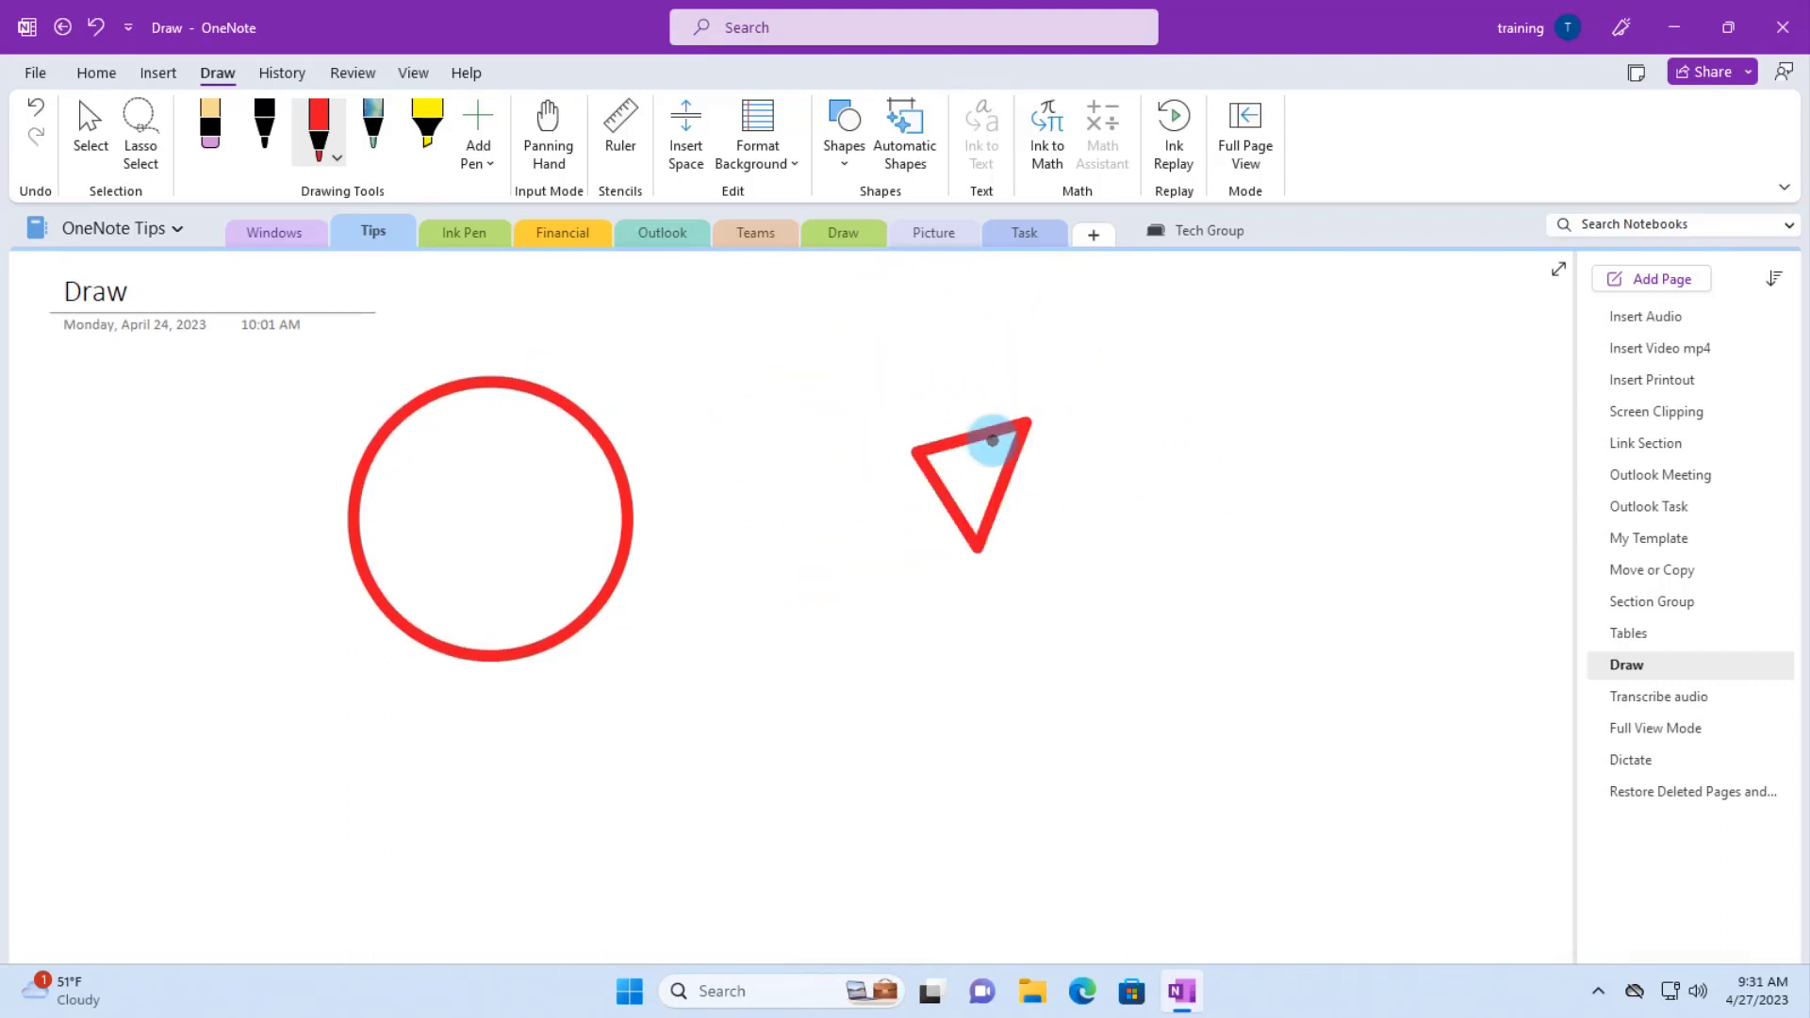
left_click_drag(1199, 435, 1131, 493)
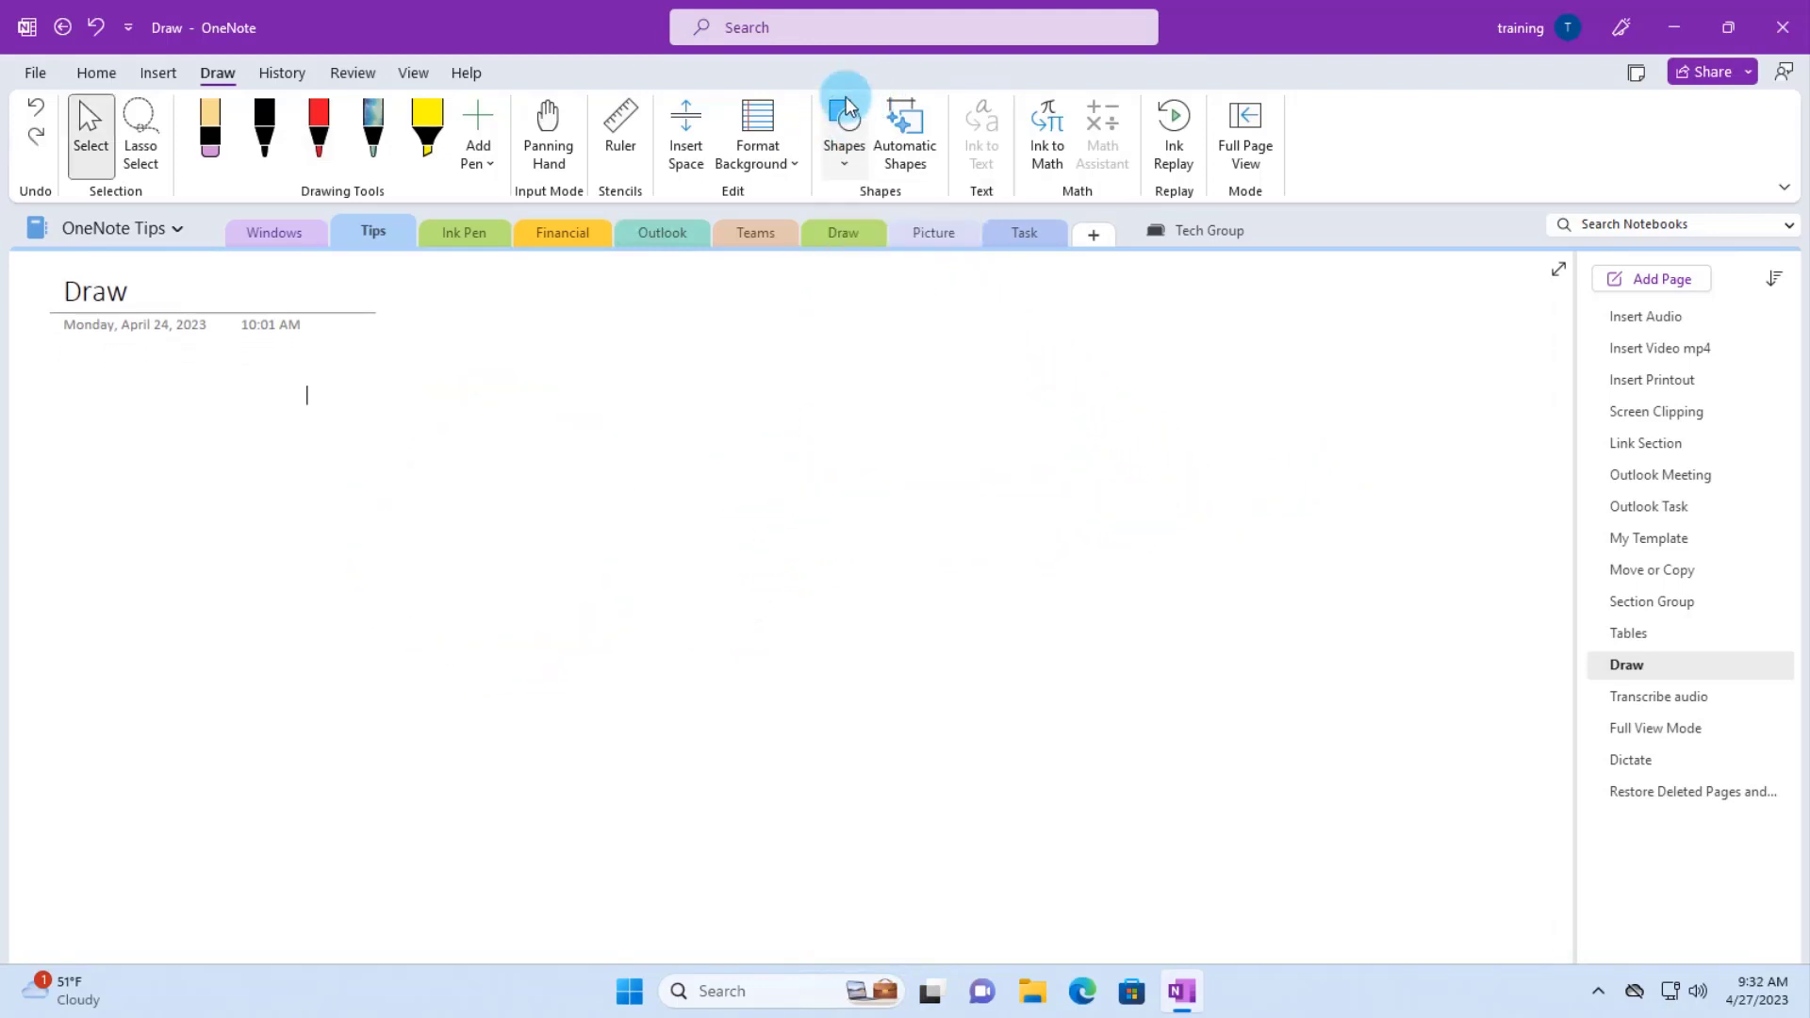
left_click(846, 107)
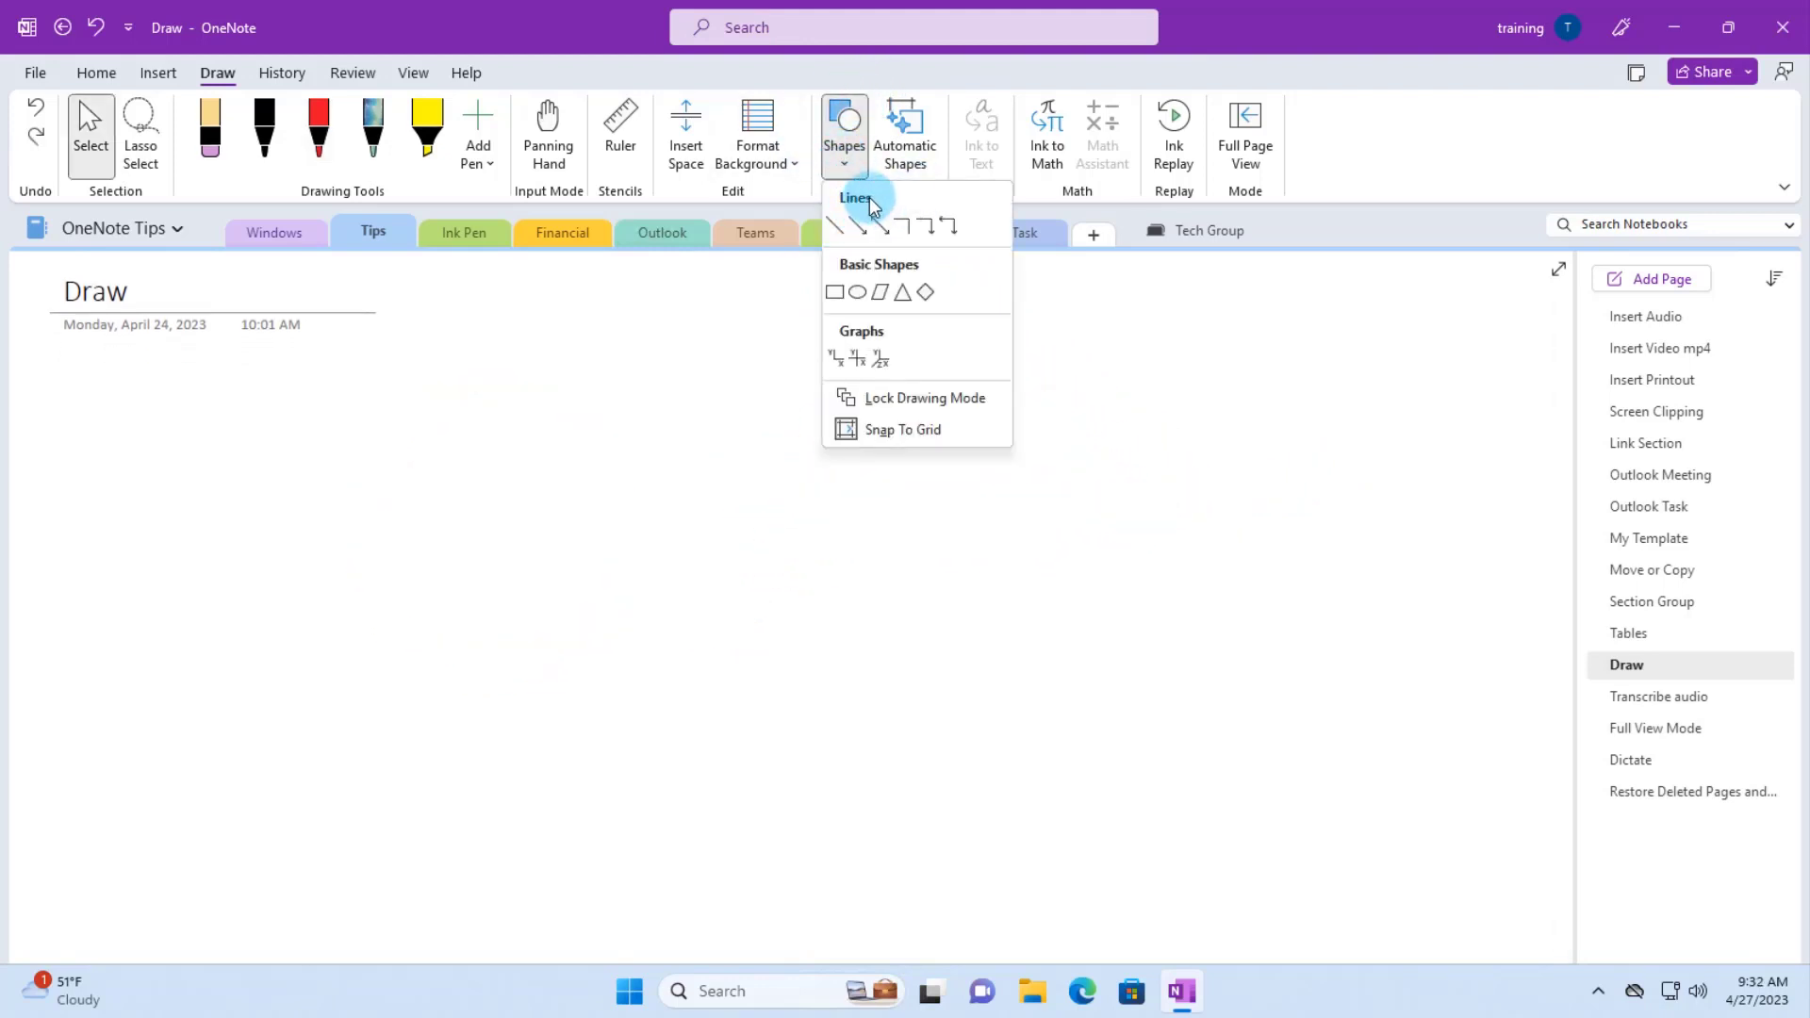
- Draw a red oval from the Shapes gallery and display the ruler stencil
left_click(858, 293)
left_click_drag(524, 352, 943, 614)
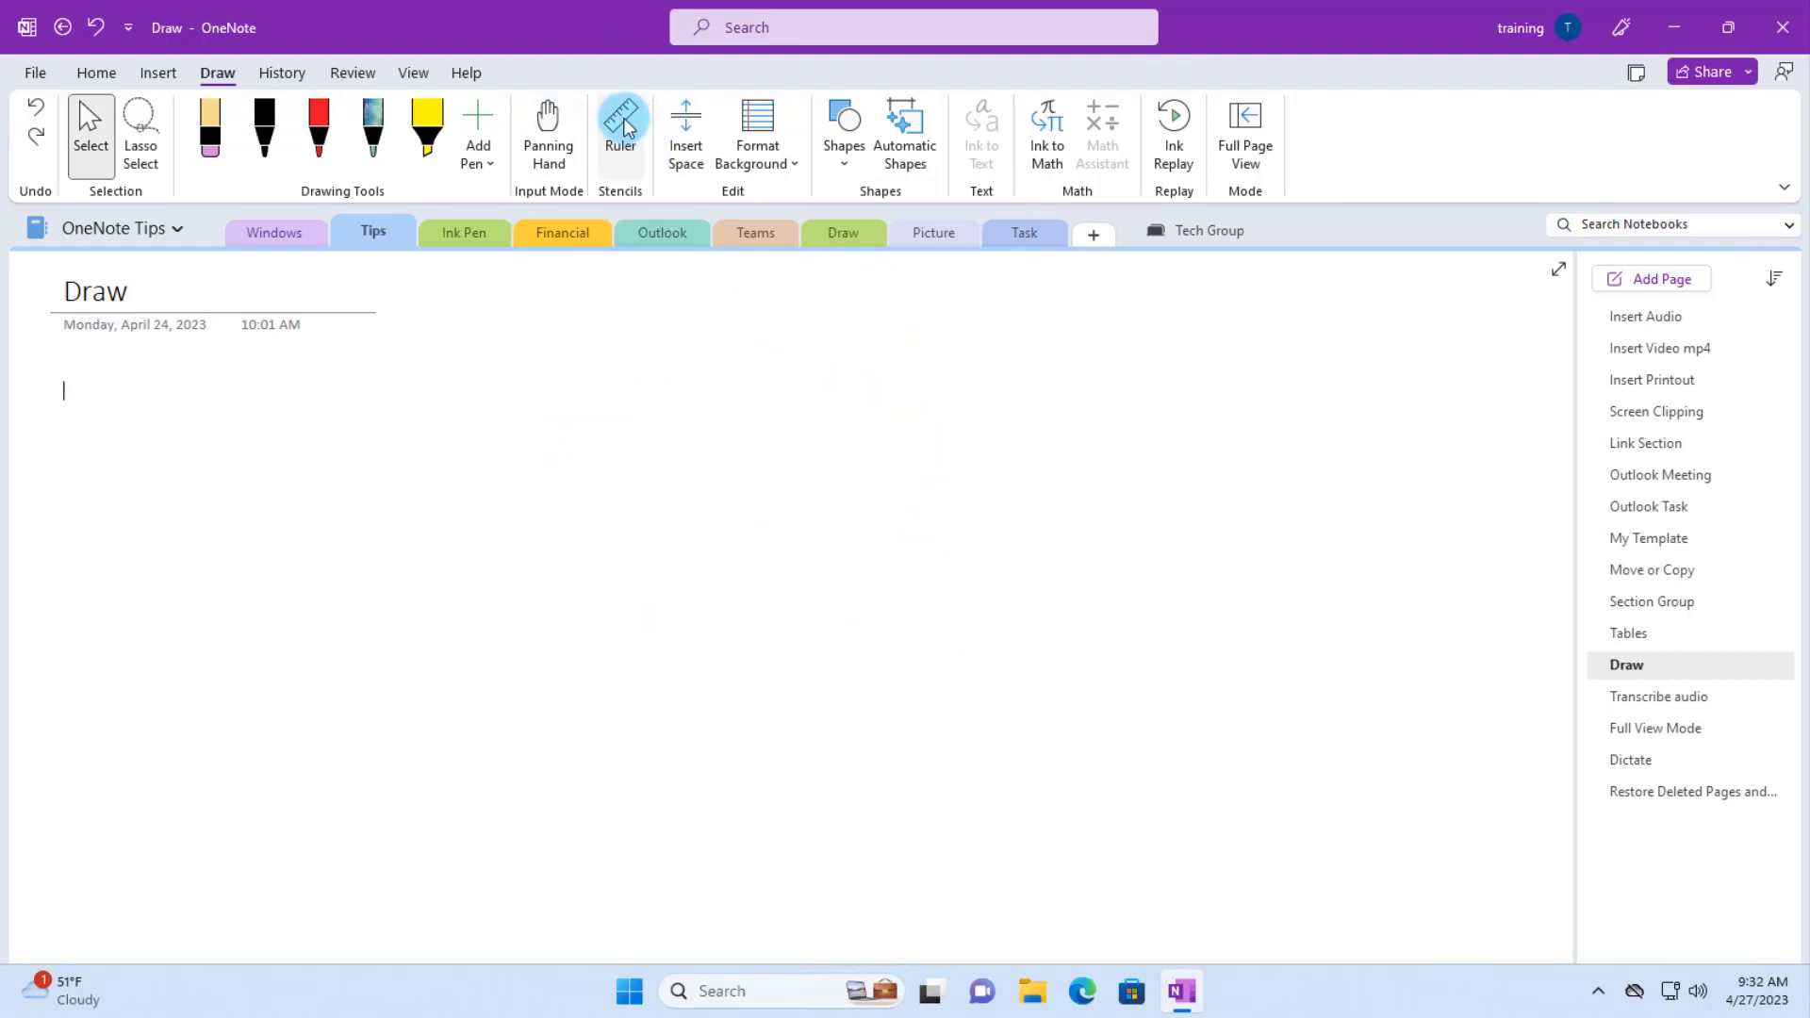
left_click(622, 121)
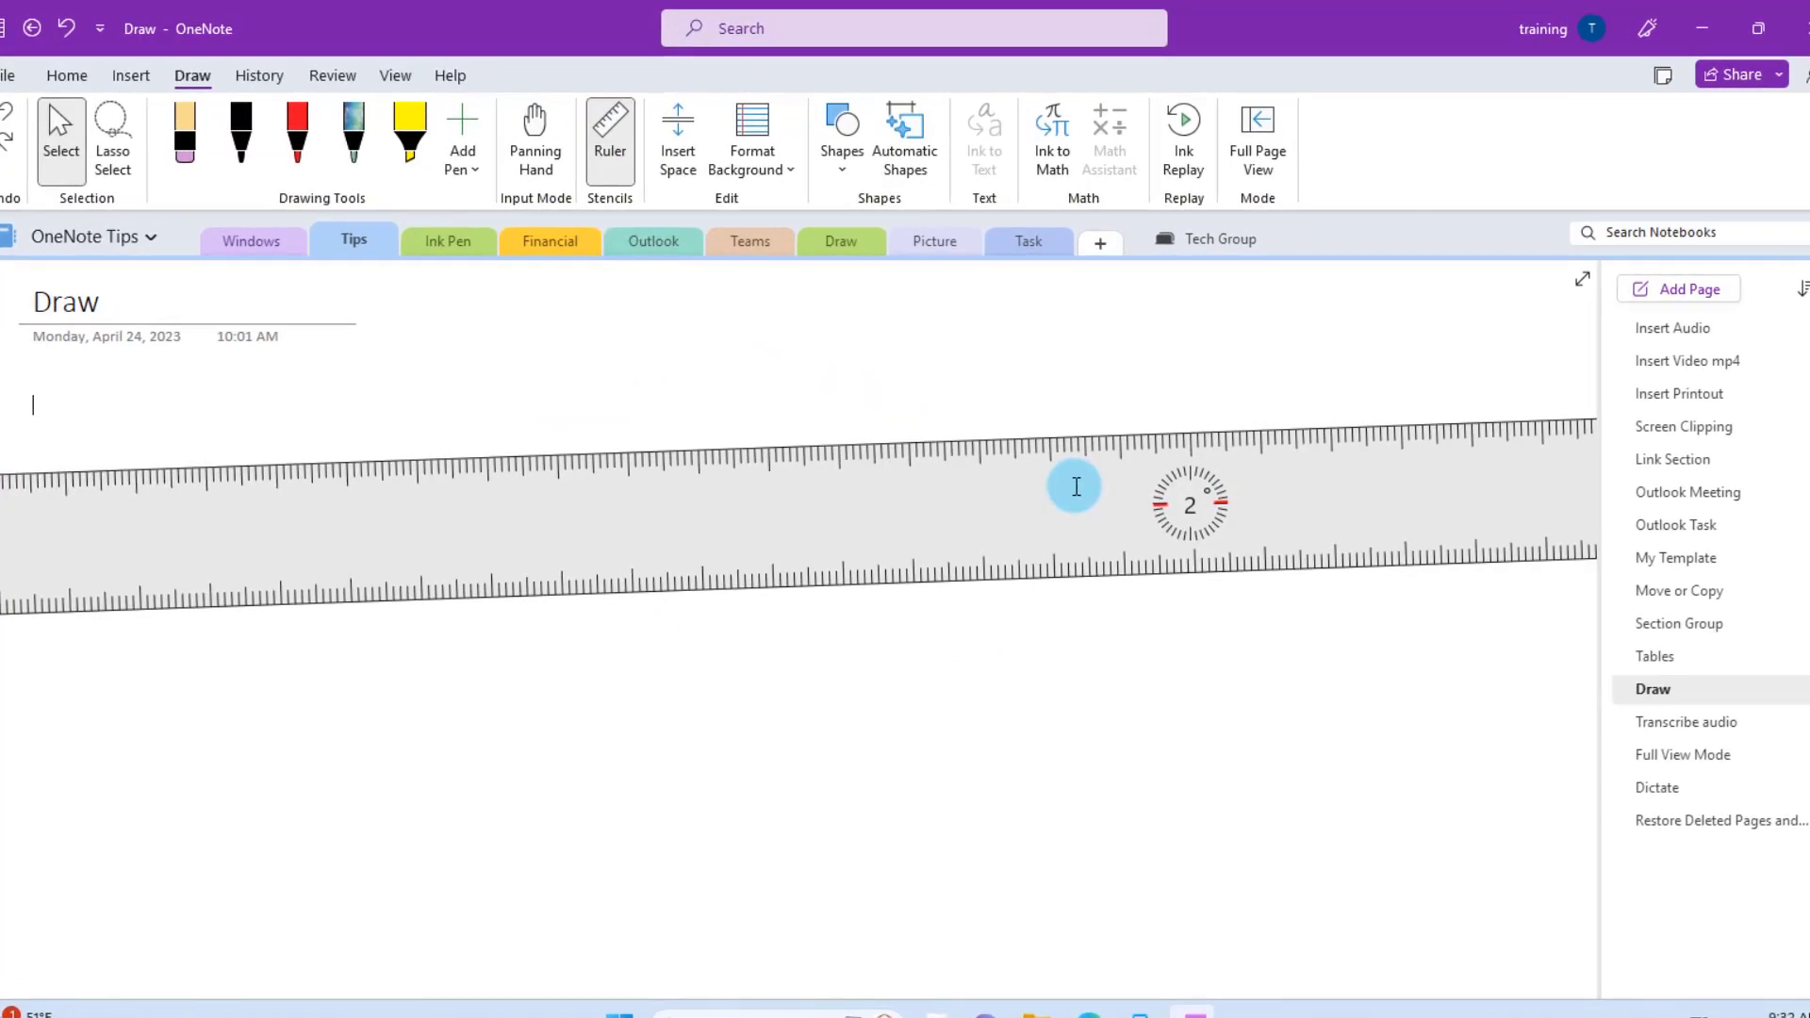
scroll(1076, 486, "down", 3)
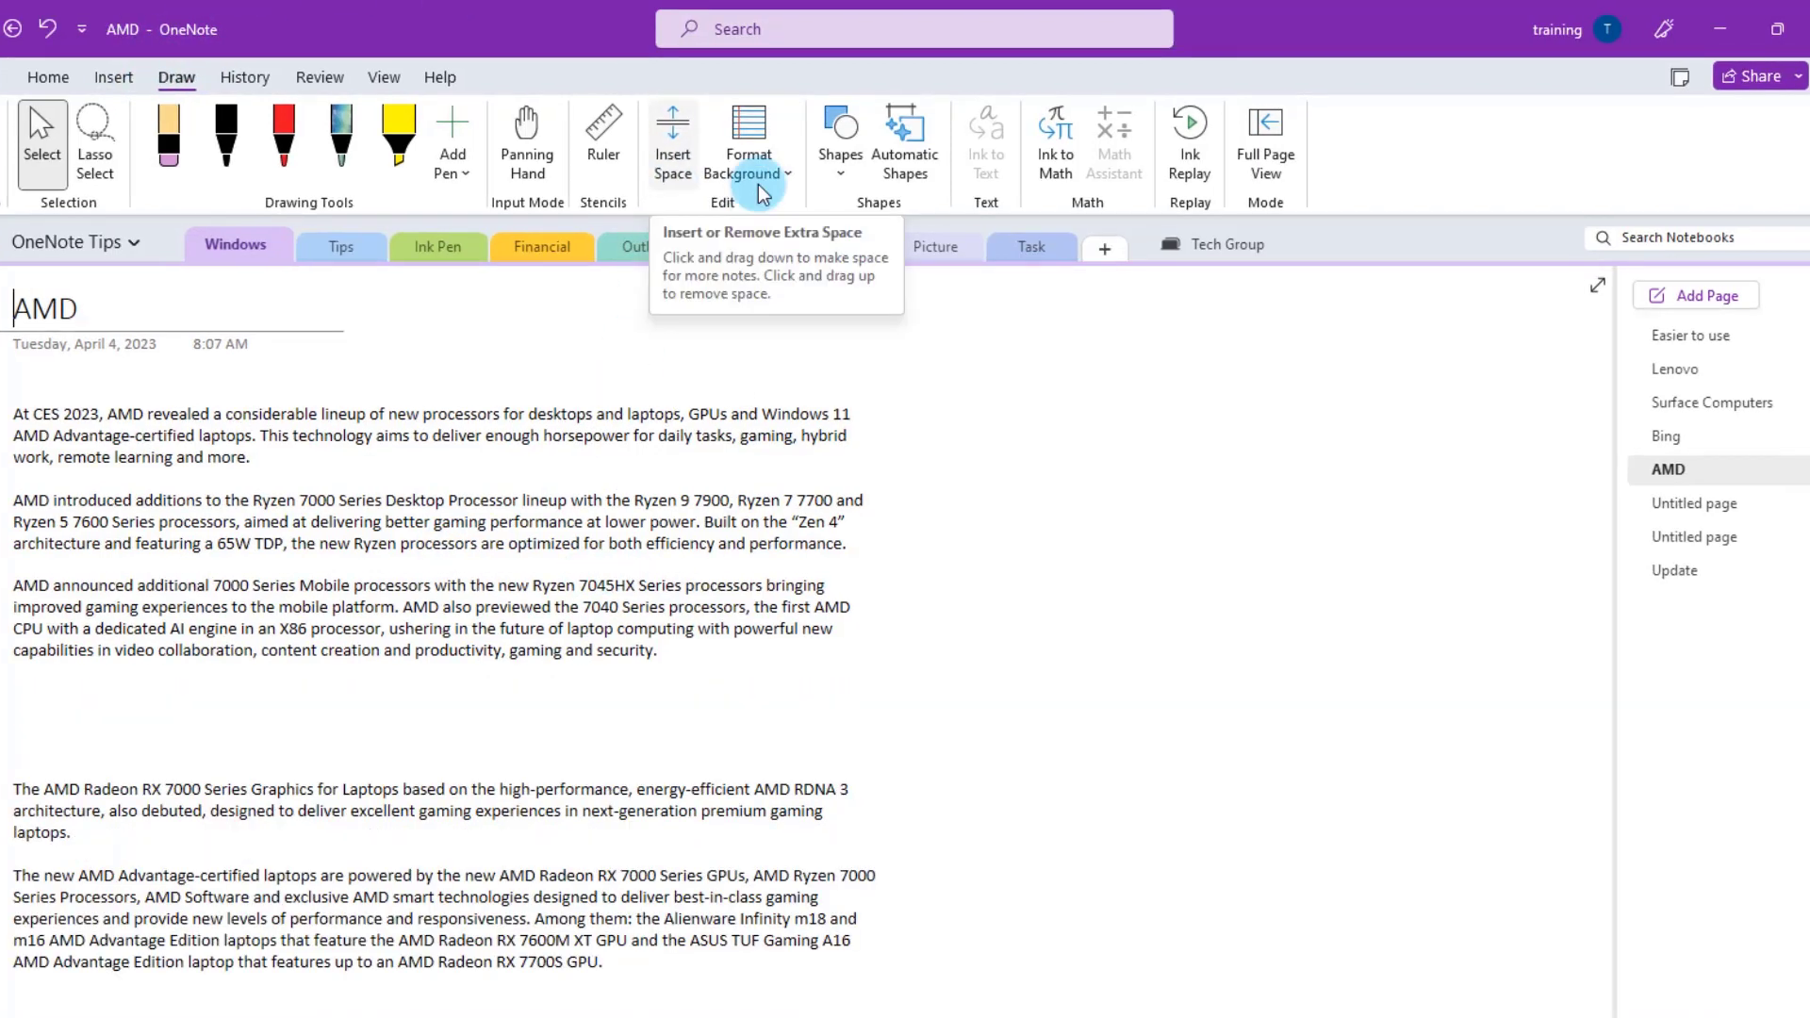
- Use Insert Space to push the text below paragraph 2 further down on the AMD page
left_click(674, 133)
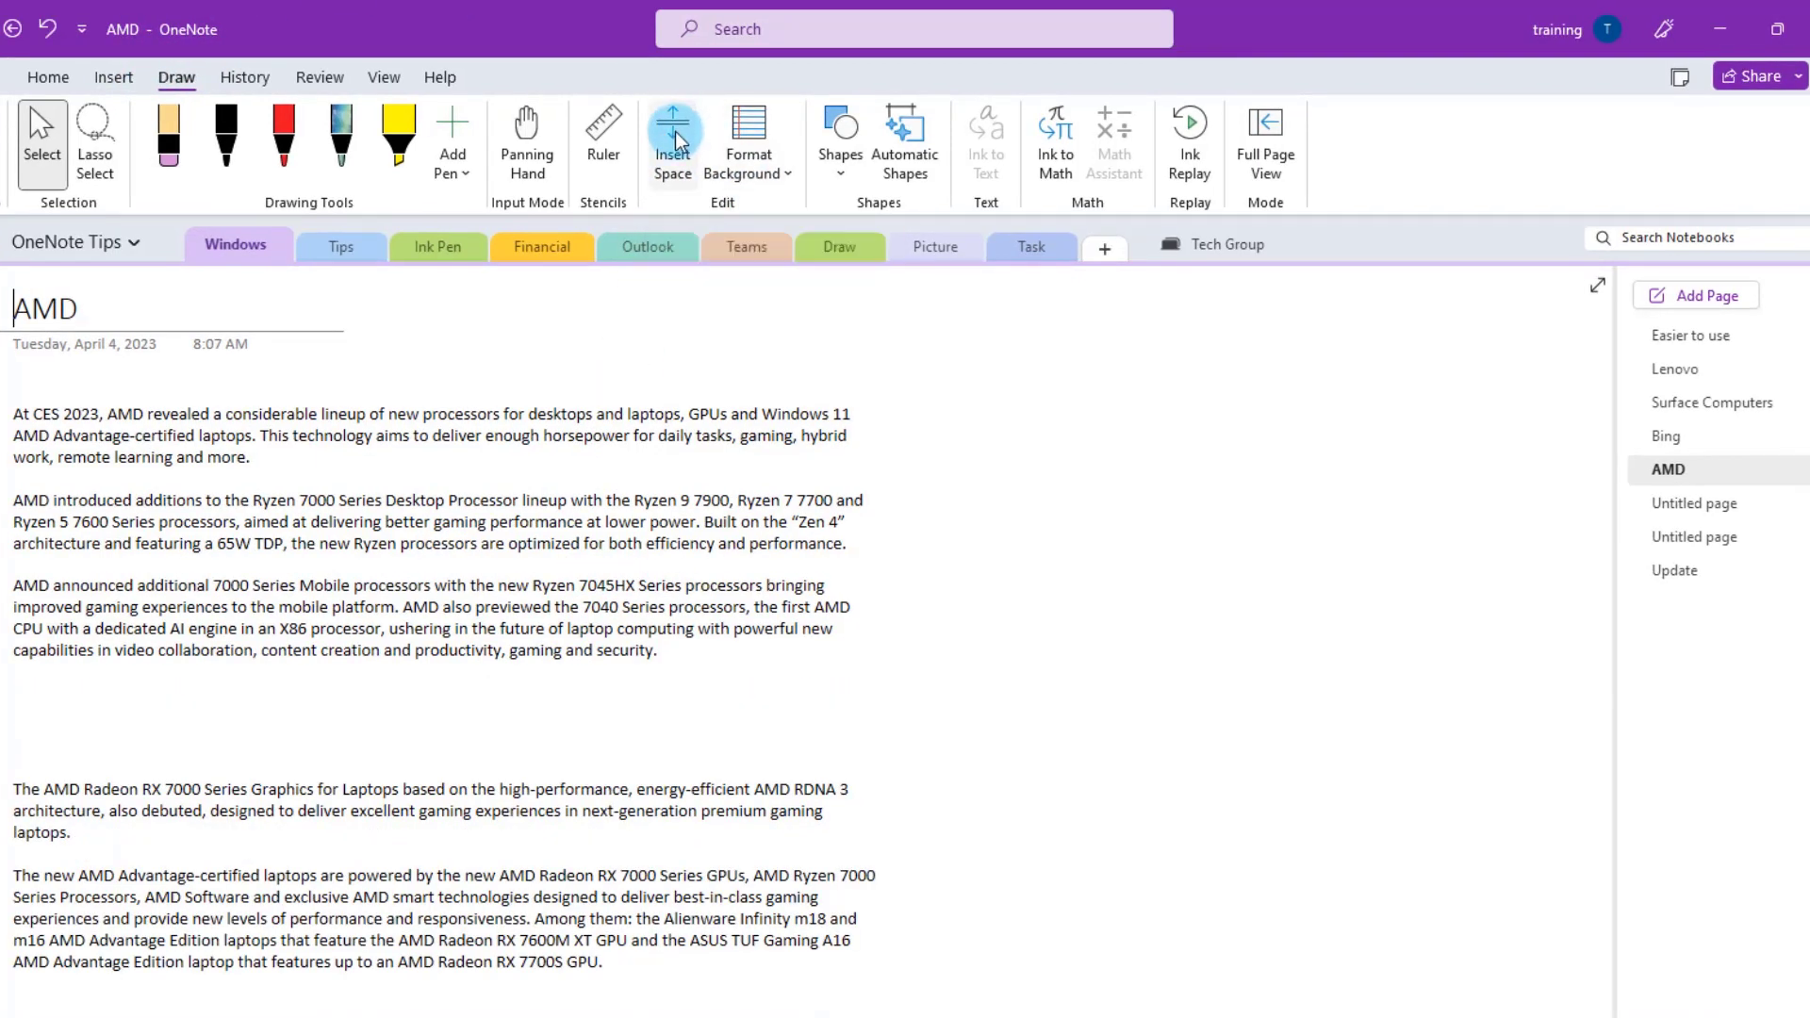
left_click(675, 134)
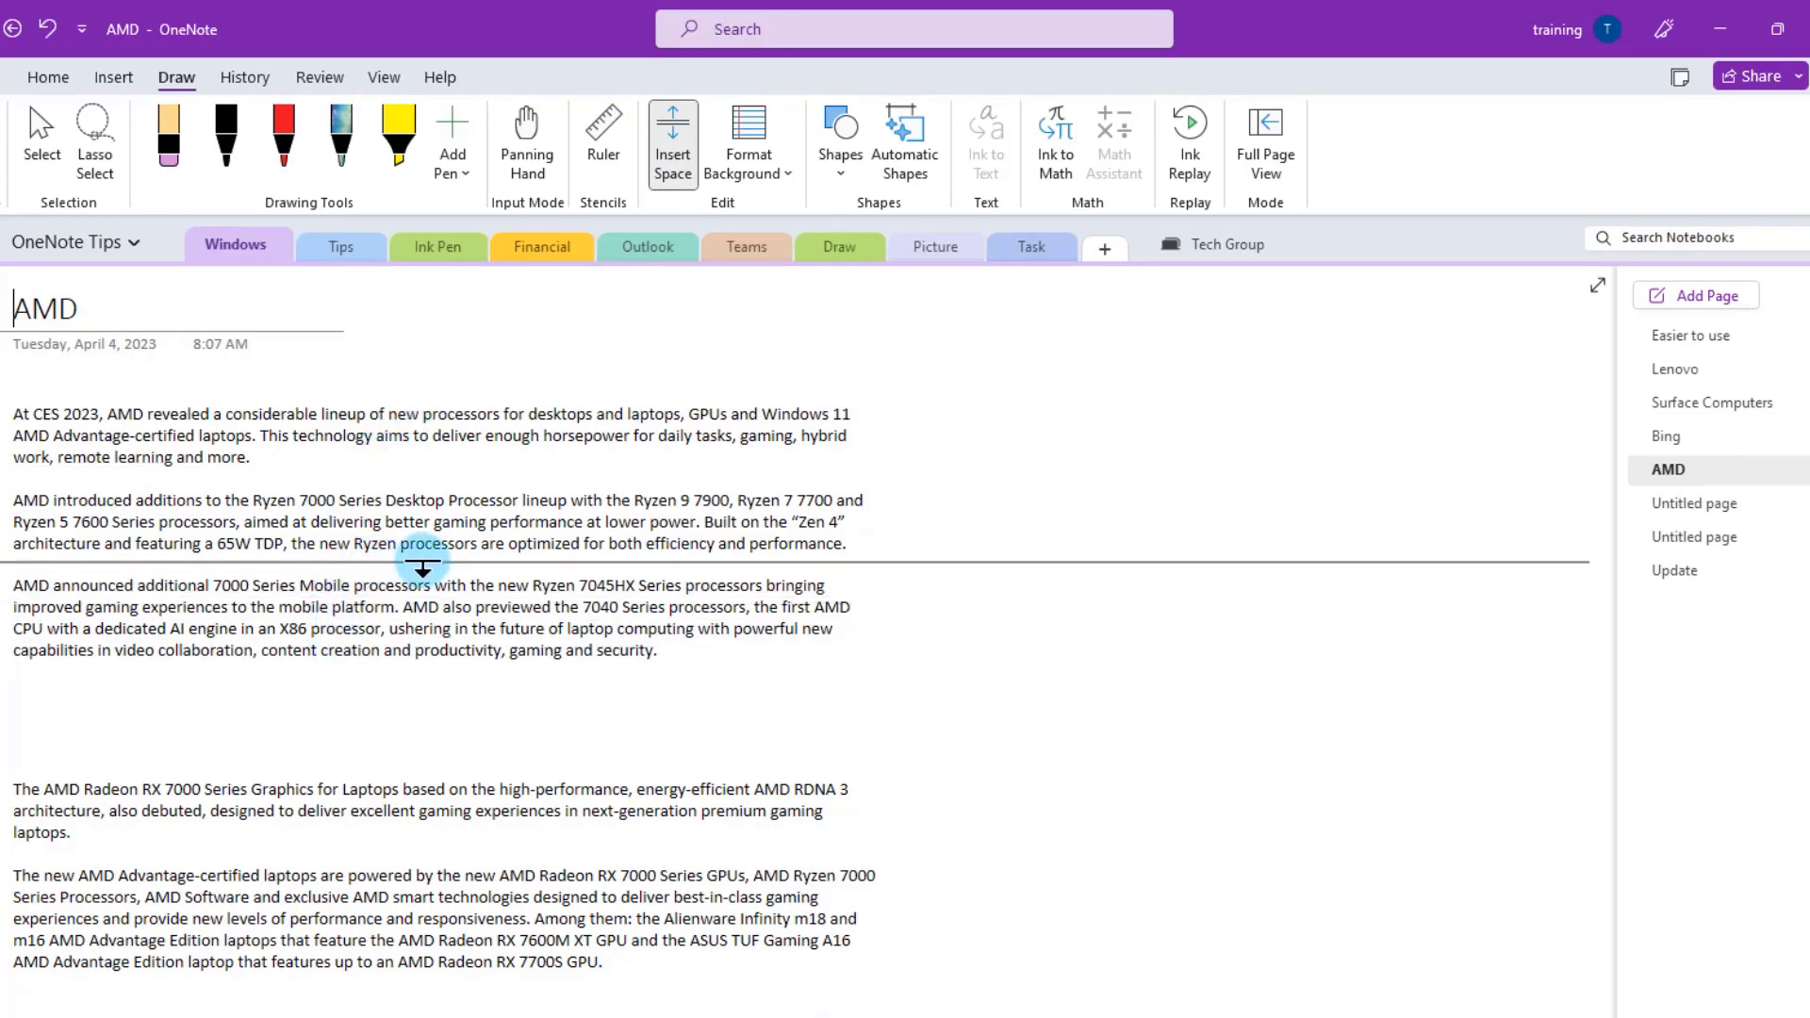
left_click_drag(400, 566, 427, 822)
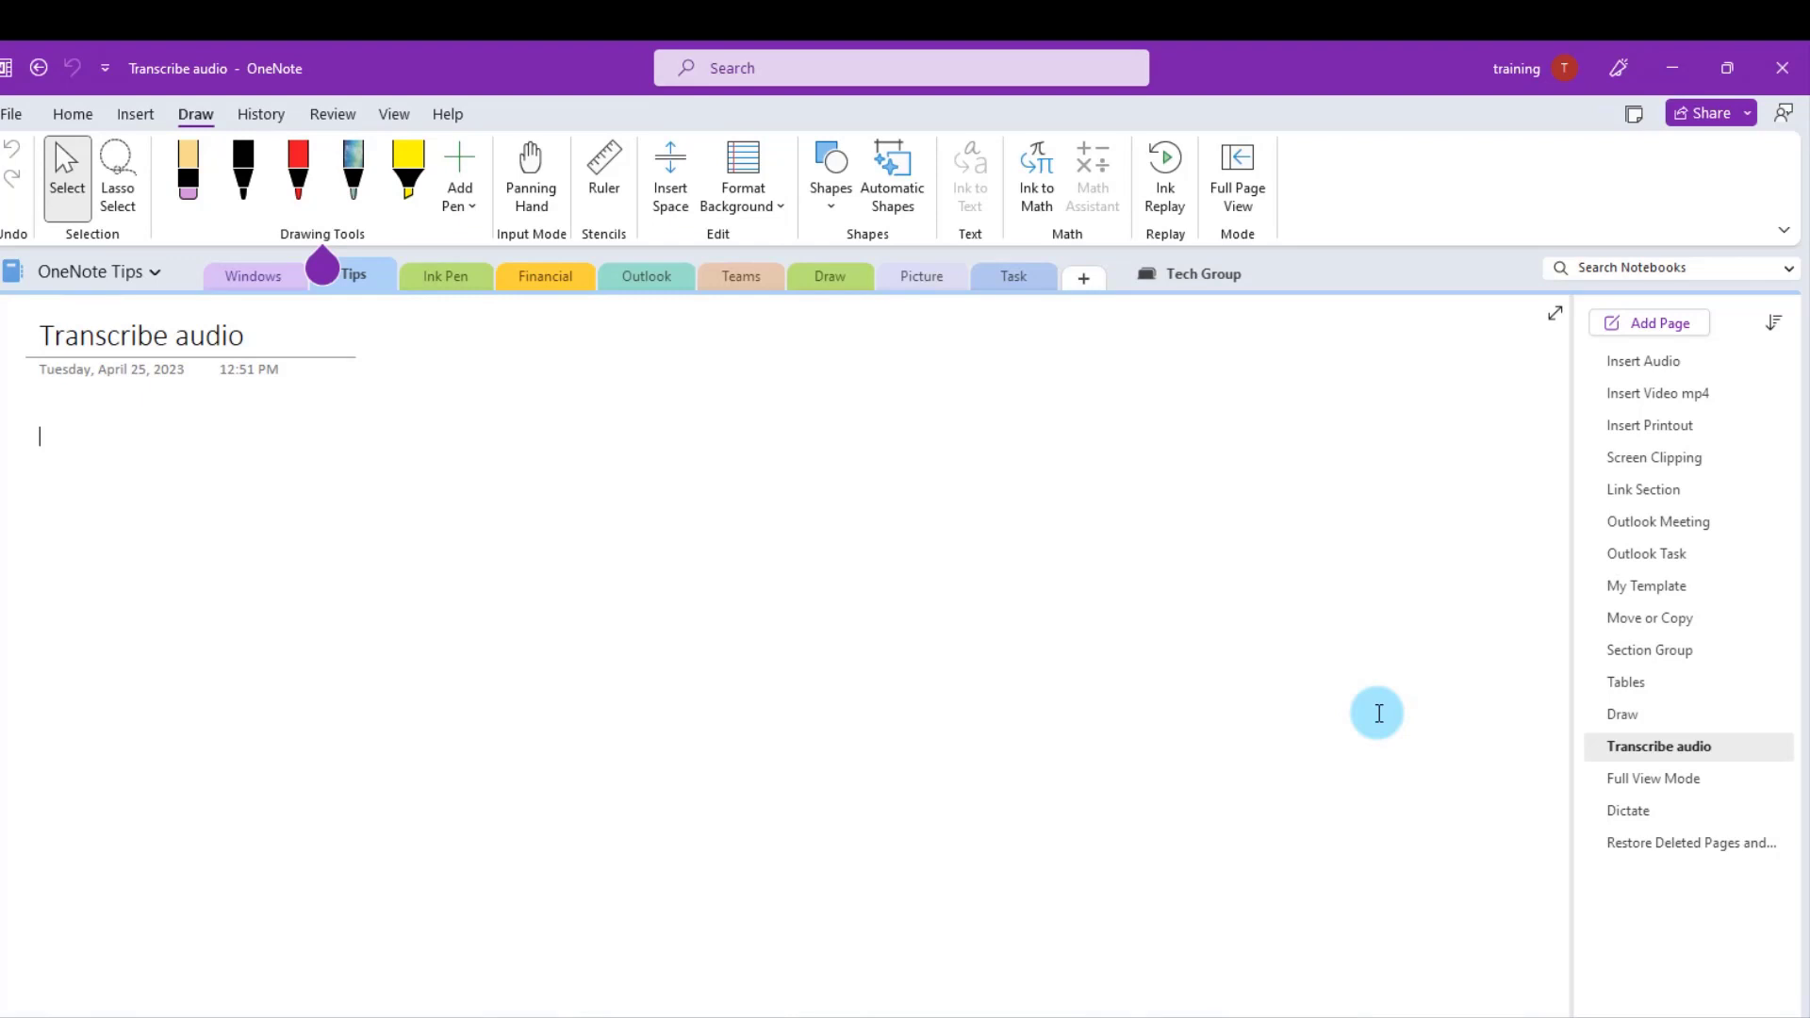
- Upload the 1.m4a recording for transcription from Home > Transcribe
left_click(73, 114)
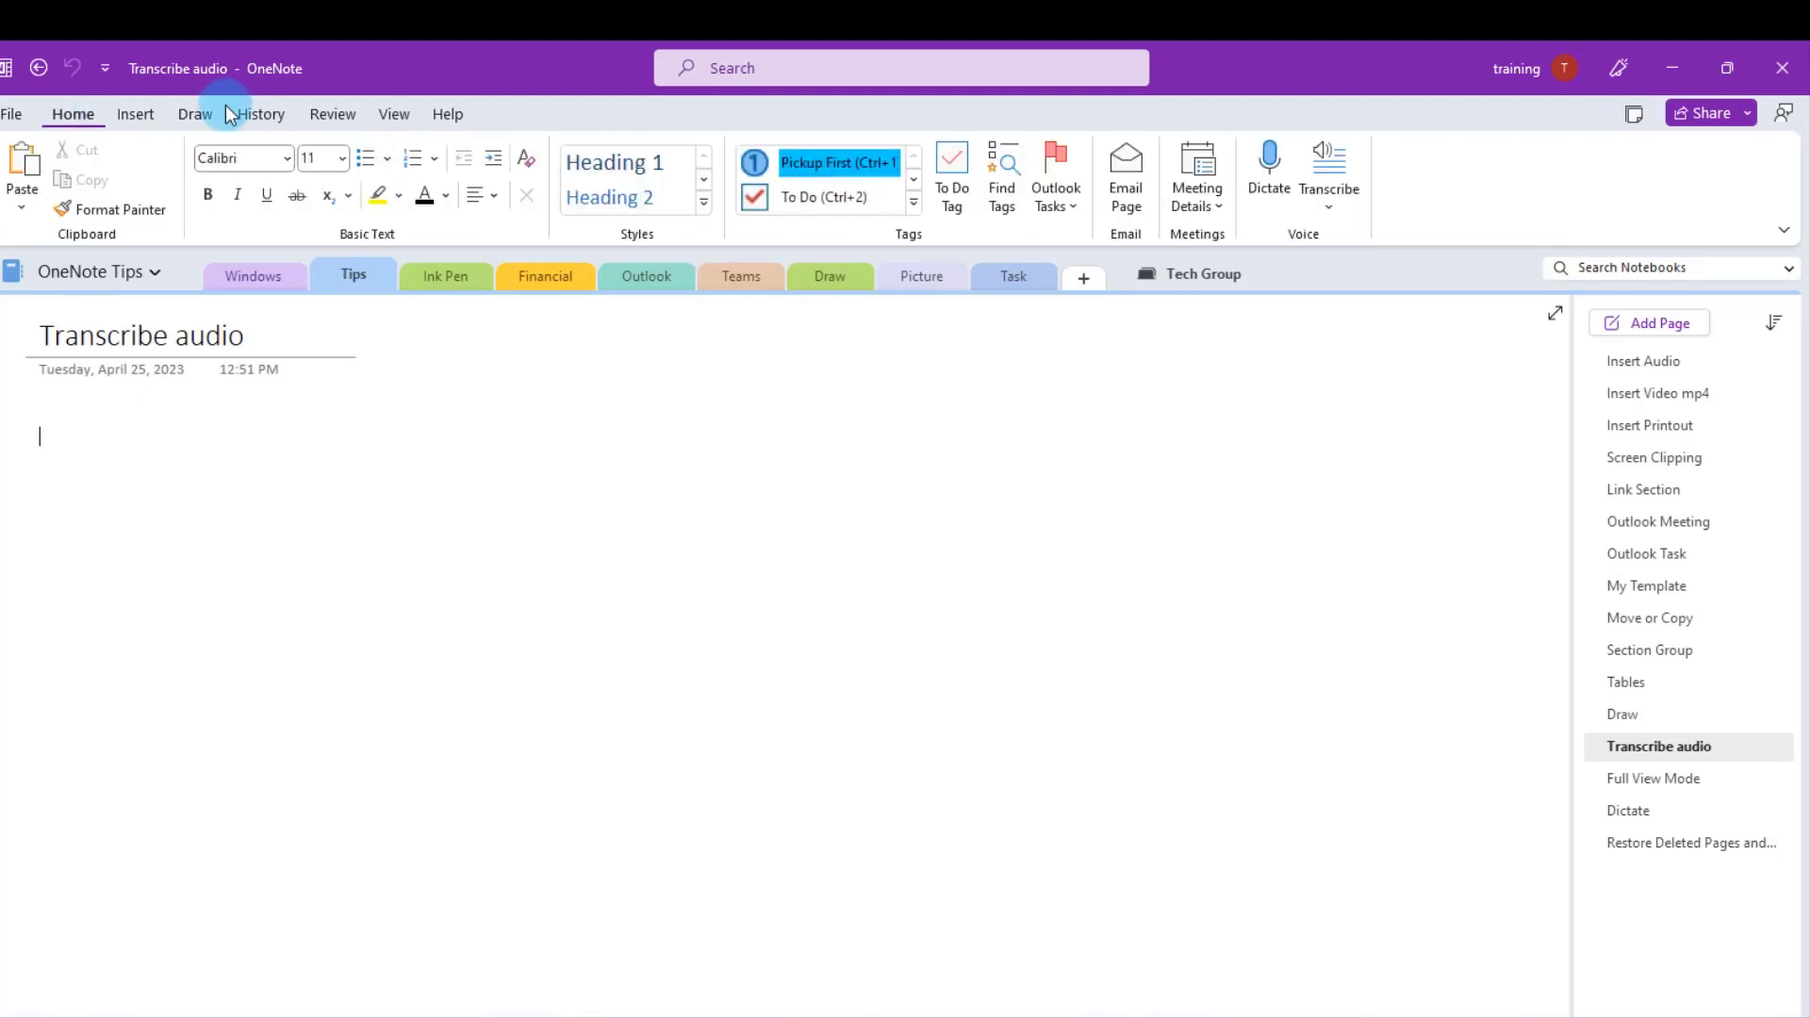
left_click(1342, 151)
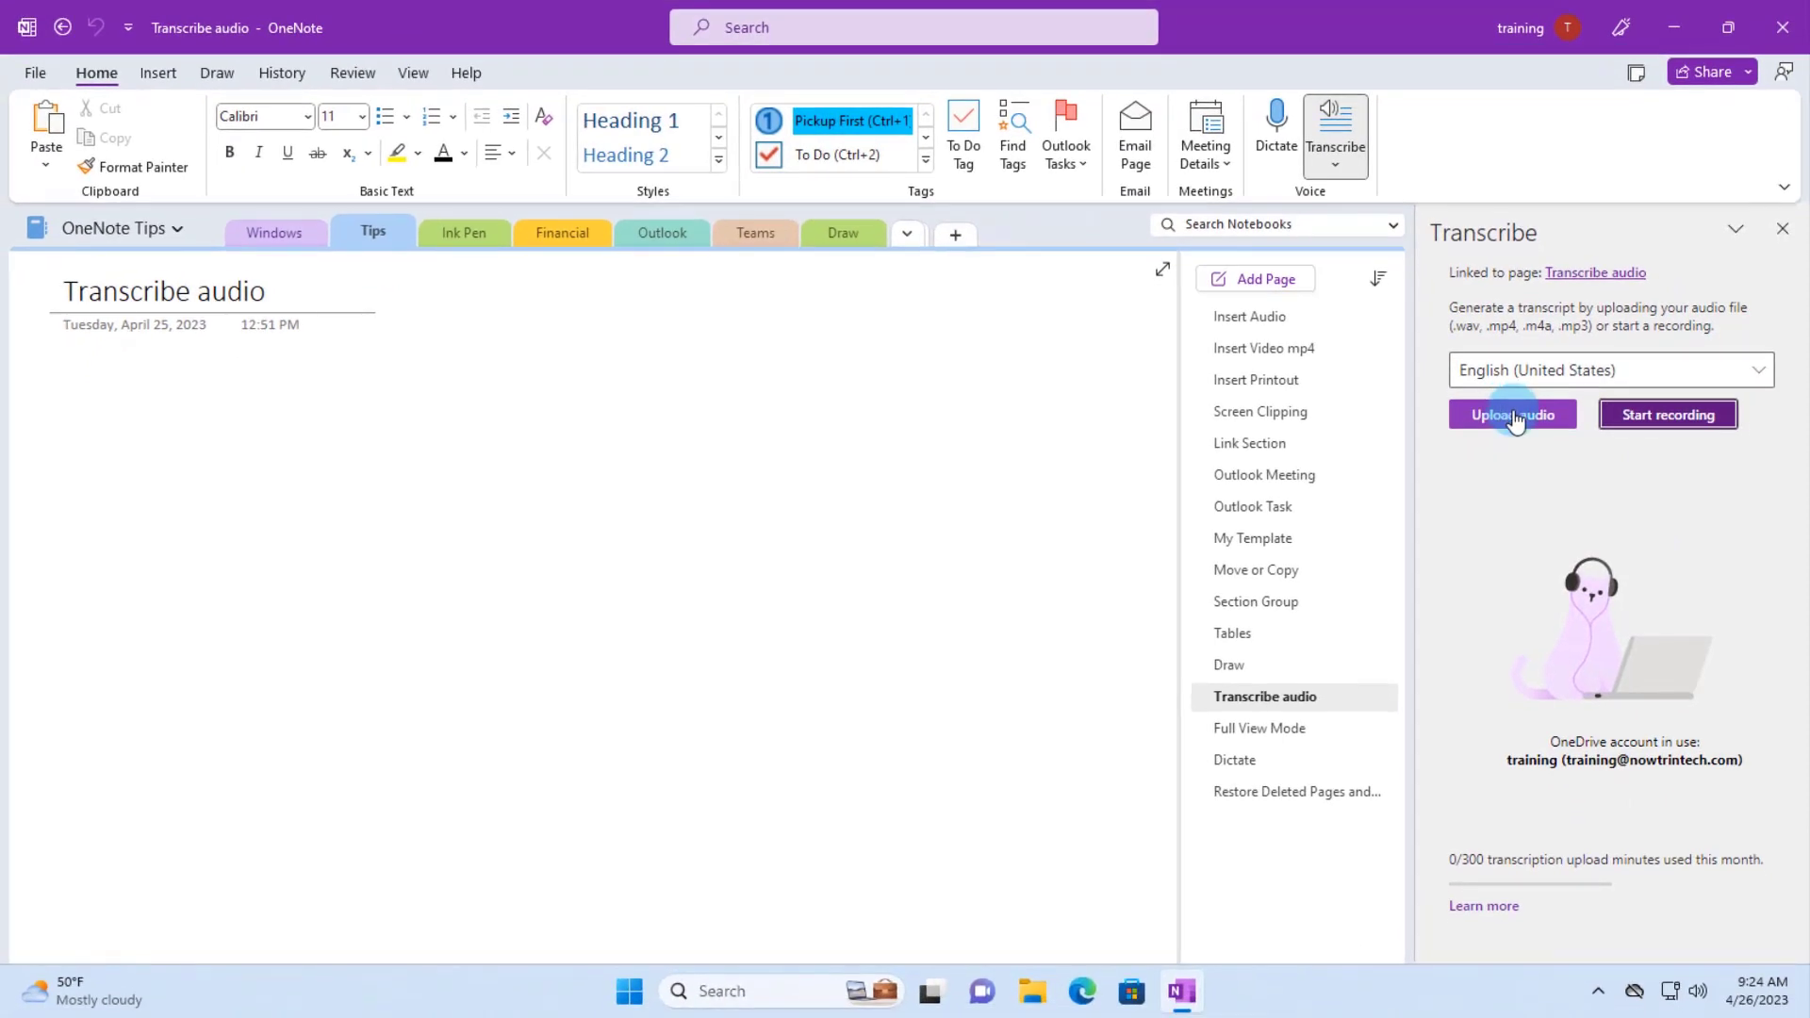
left_click(1514, 418)
left_click(358, 273)
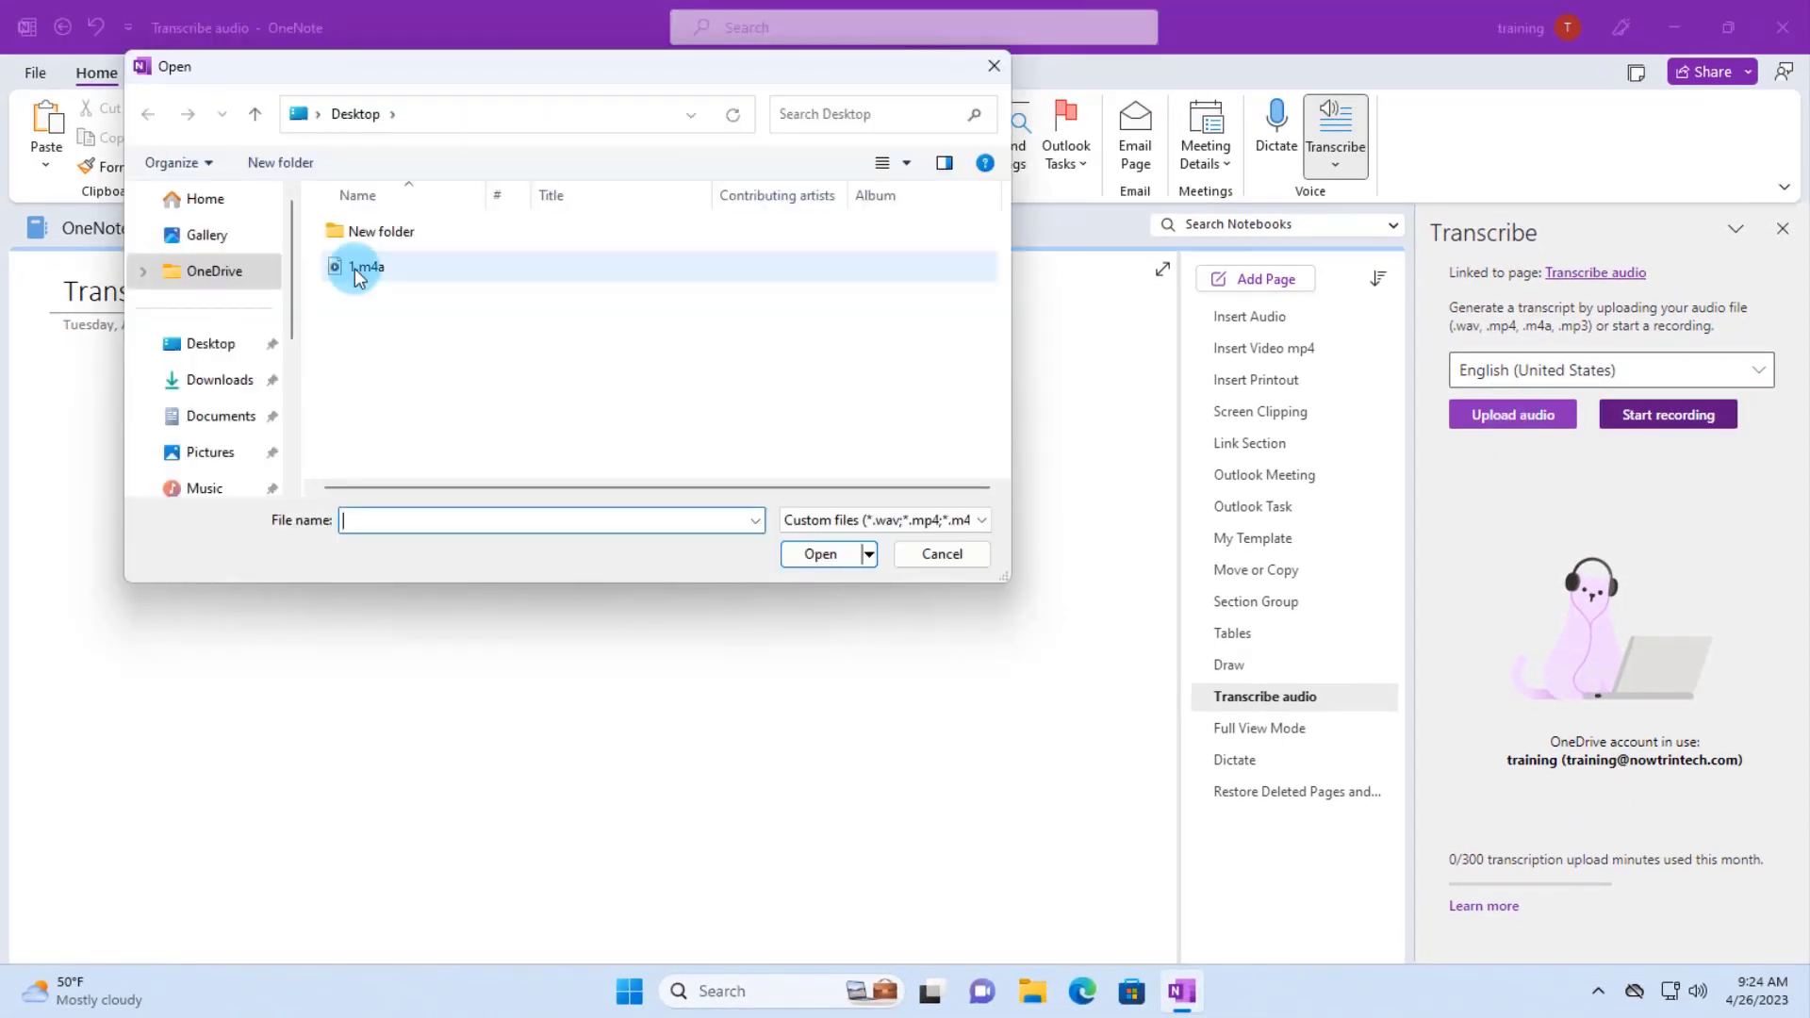
left_click(359, 272)
left_click(821, 553)
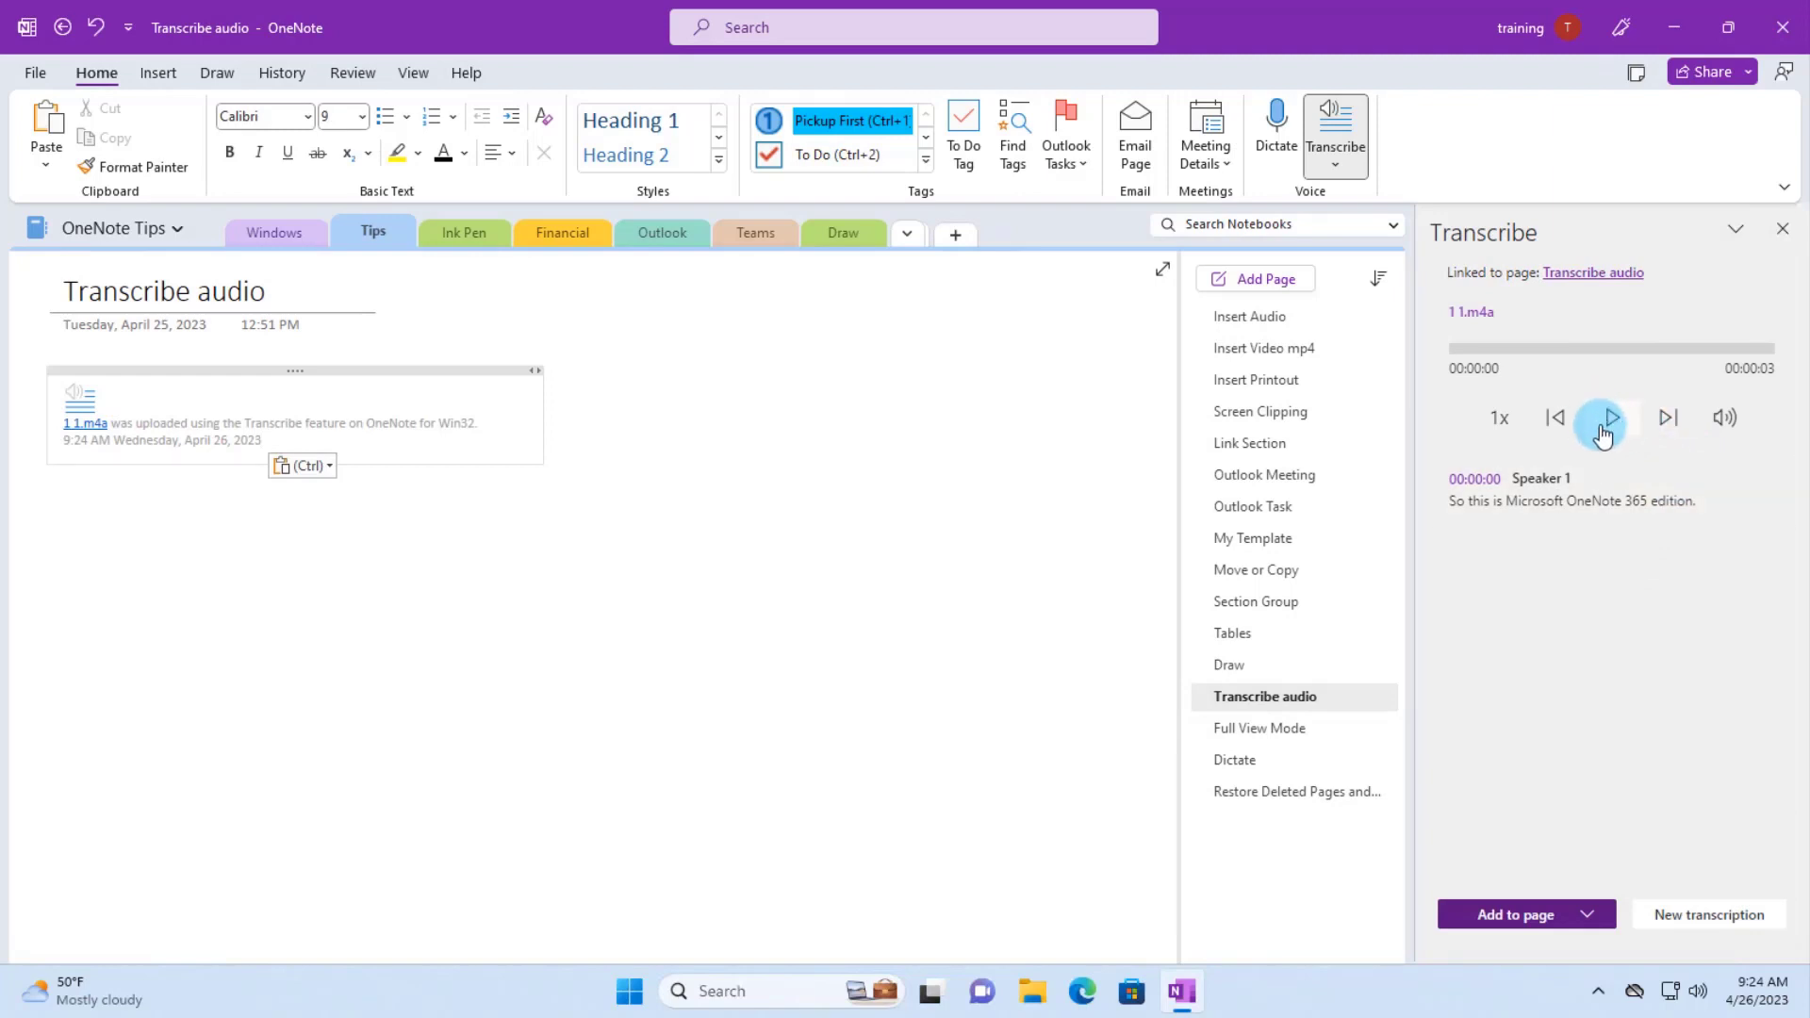
- Add the 1.m4a transcript to the page with speakers and timestamps
left_click(1510, 902)
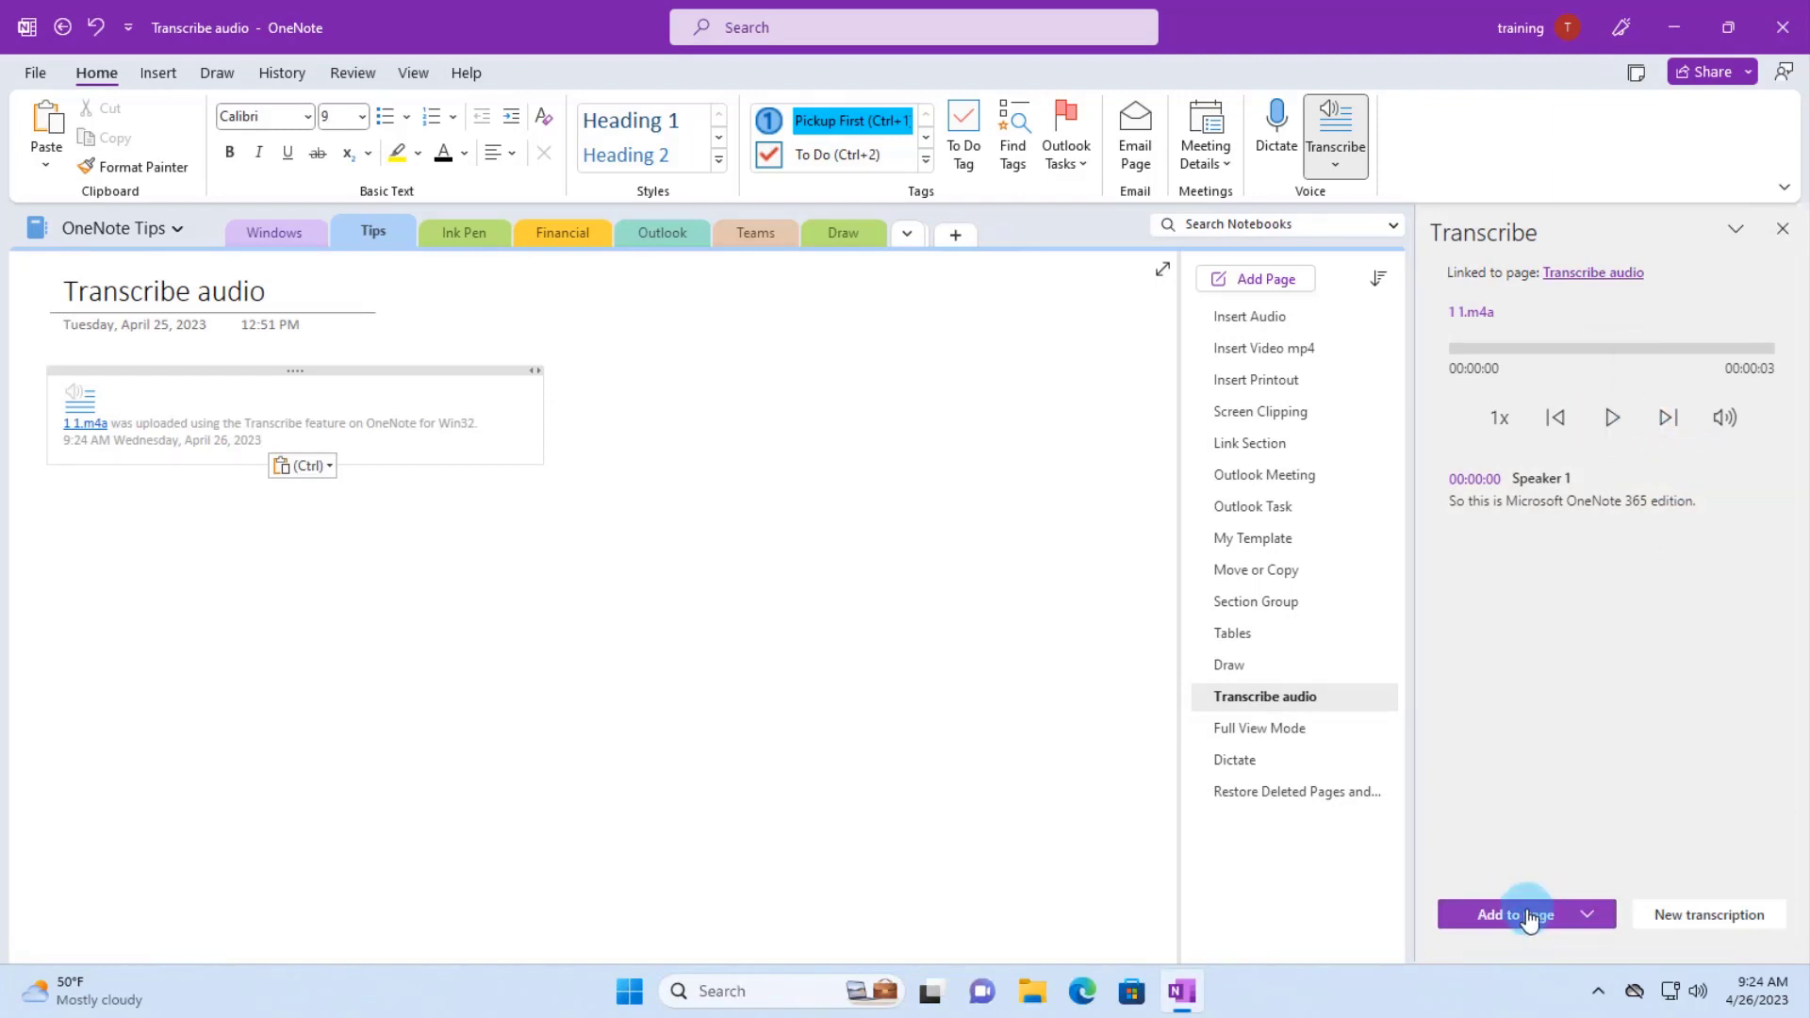
left_click(1587, 916)
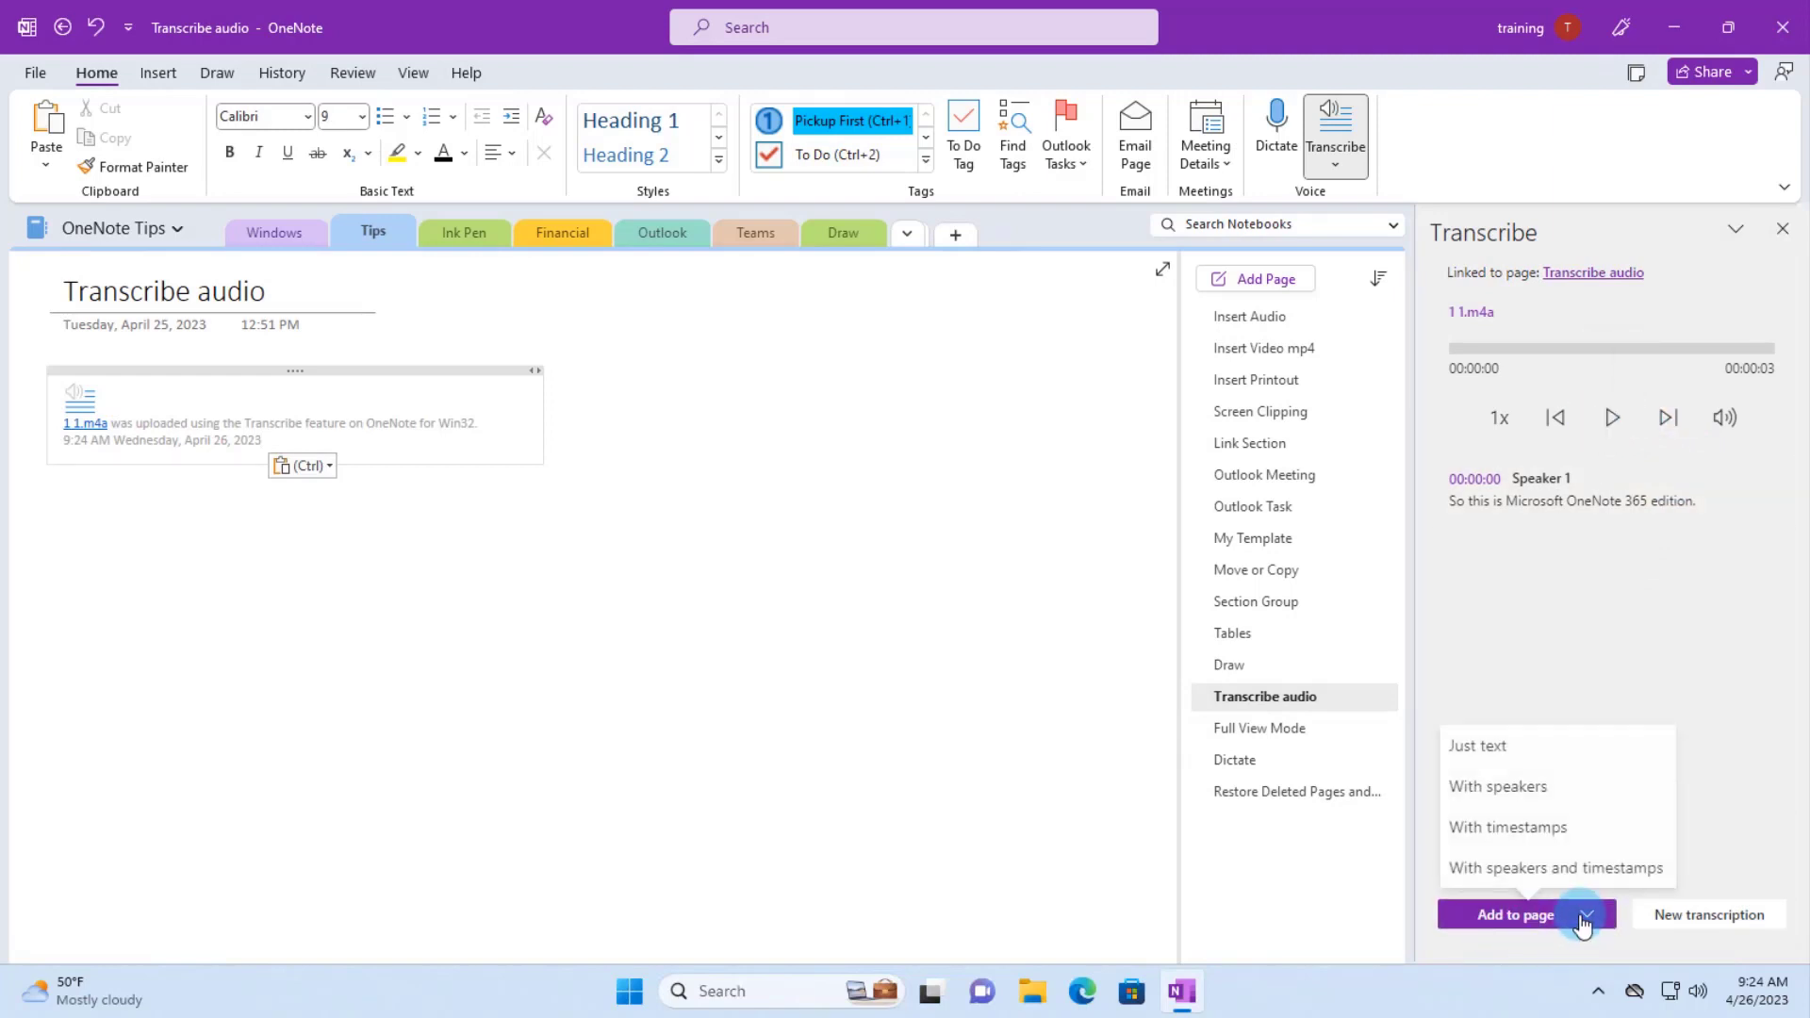
left_click(1489, 755)
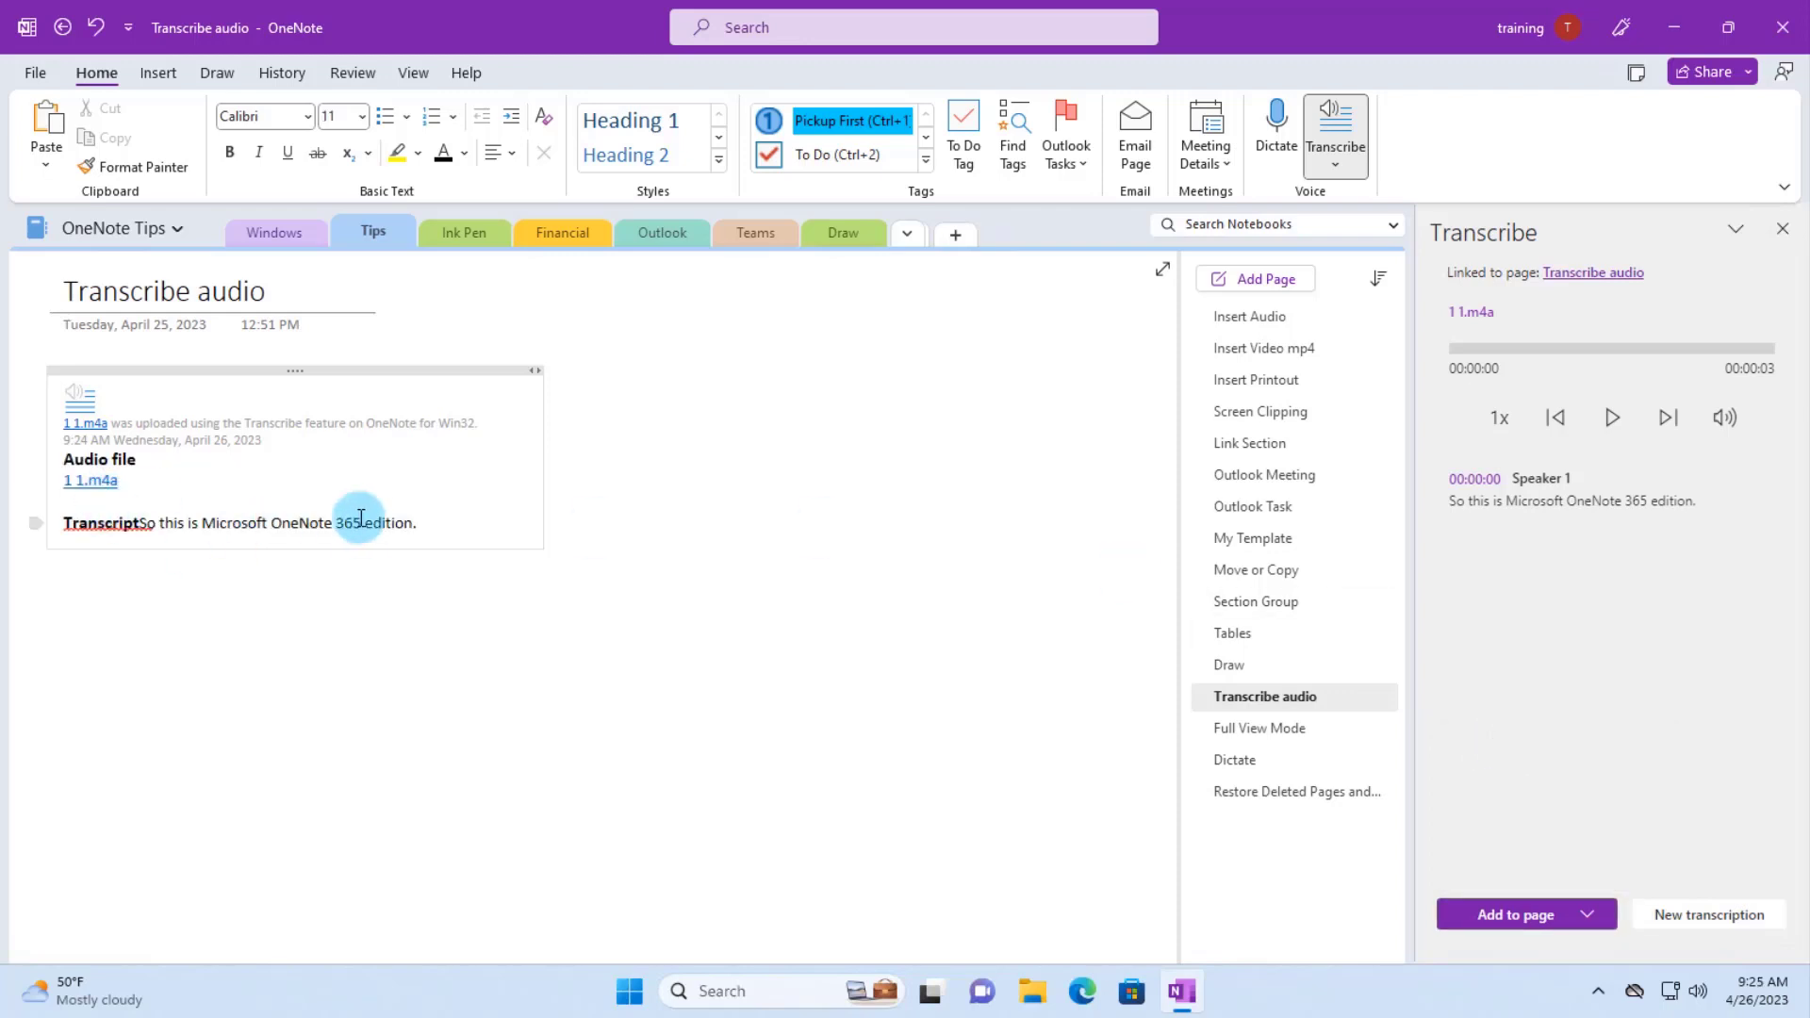
left_click(1587, 915)
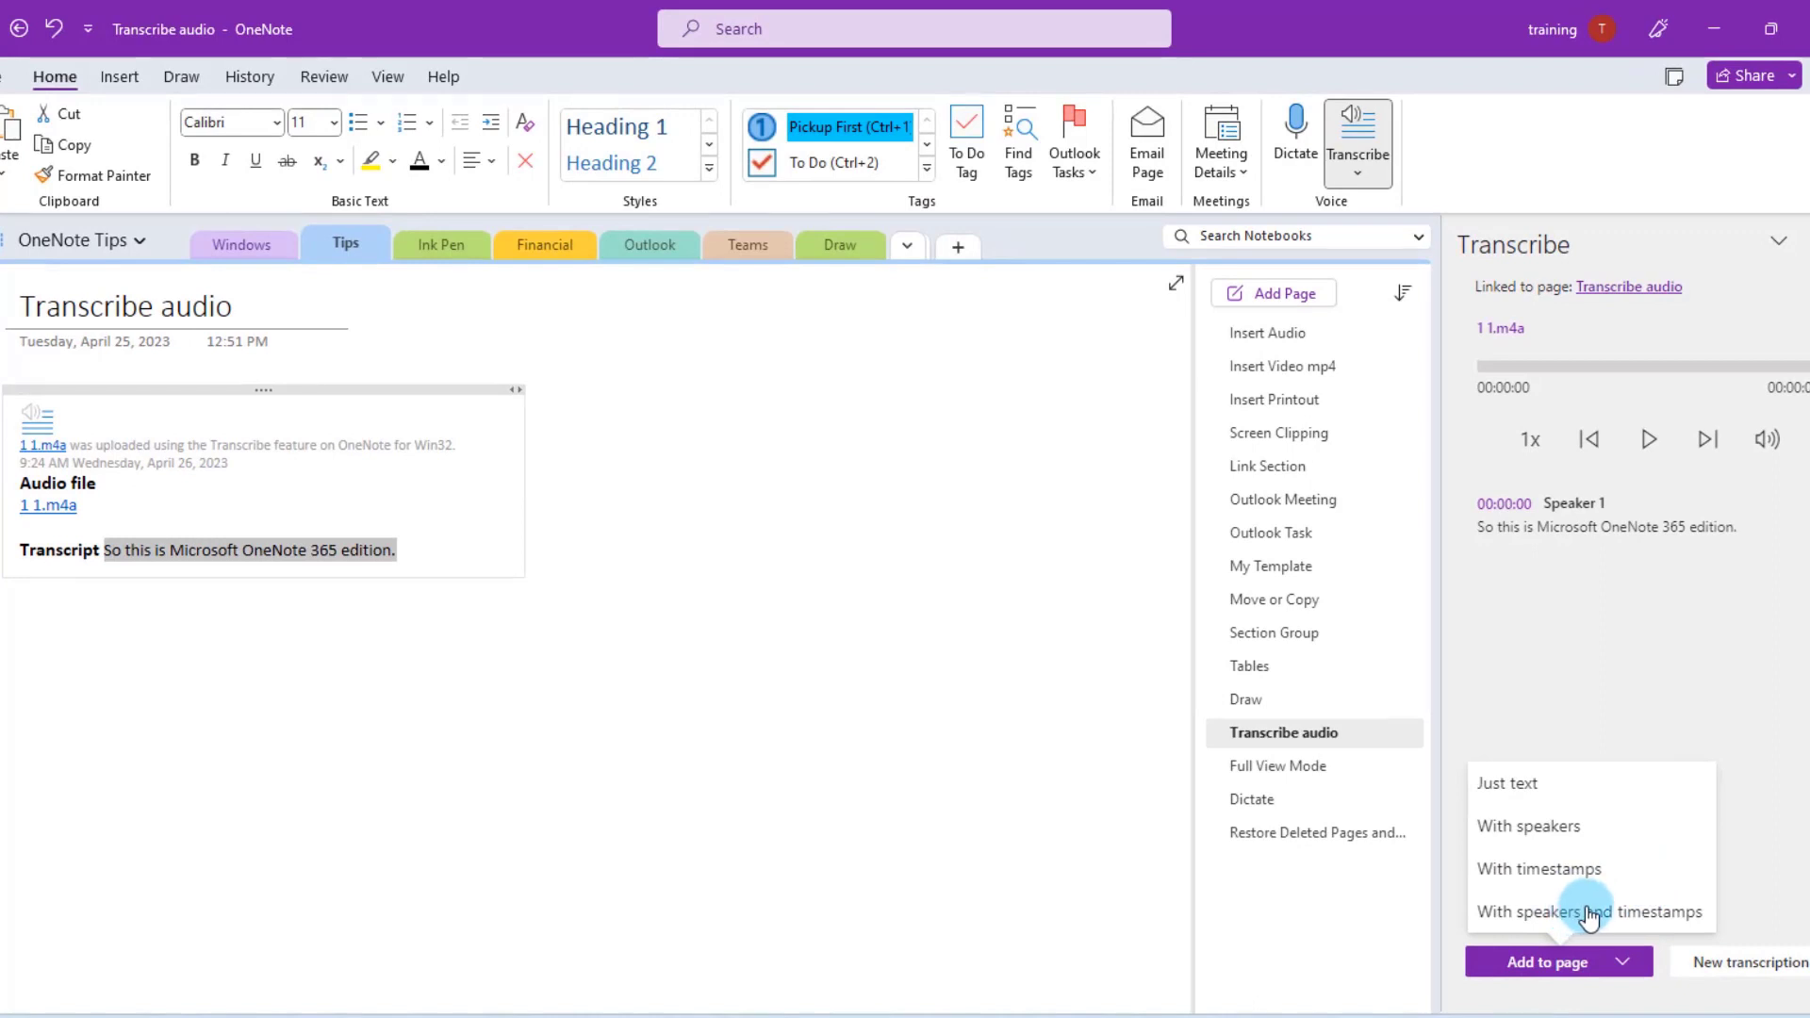
left_click(1590, 912)
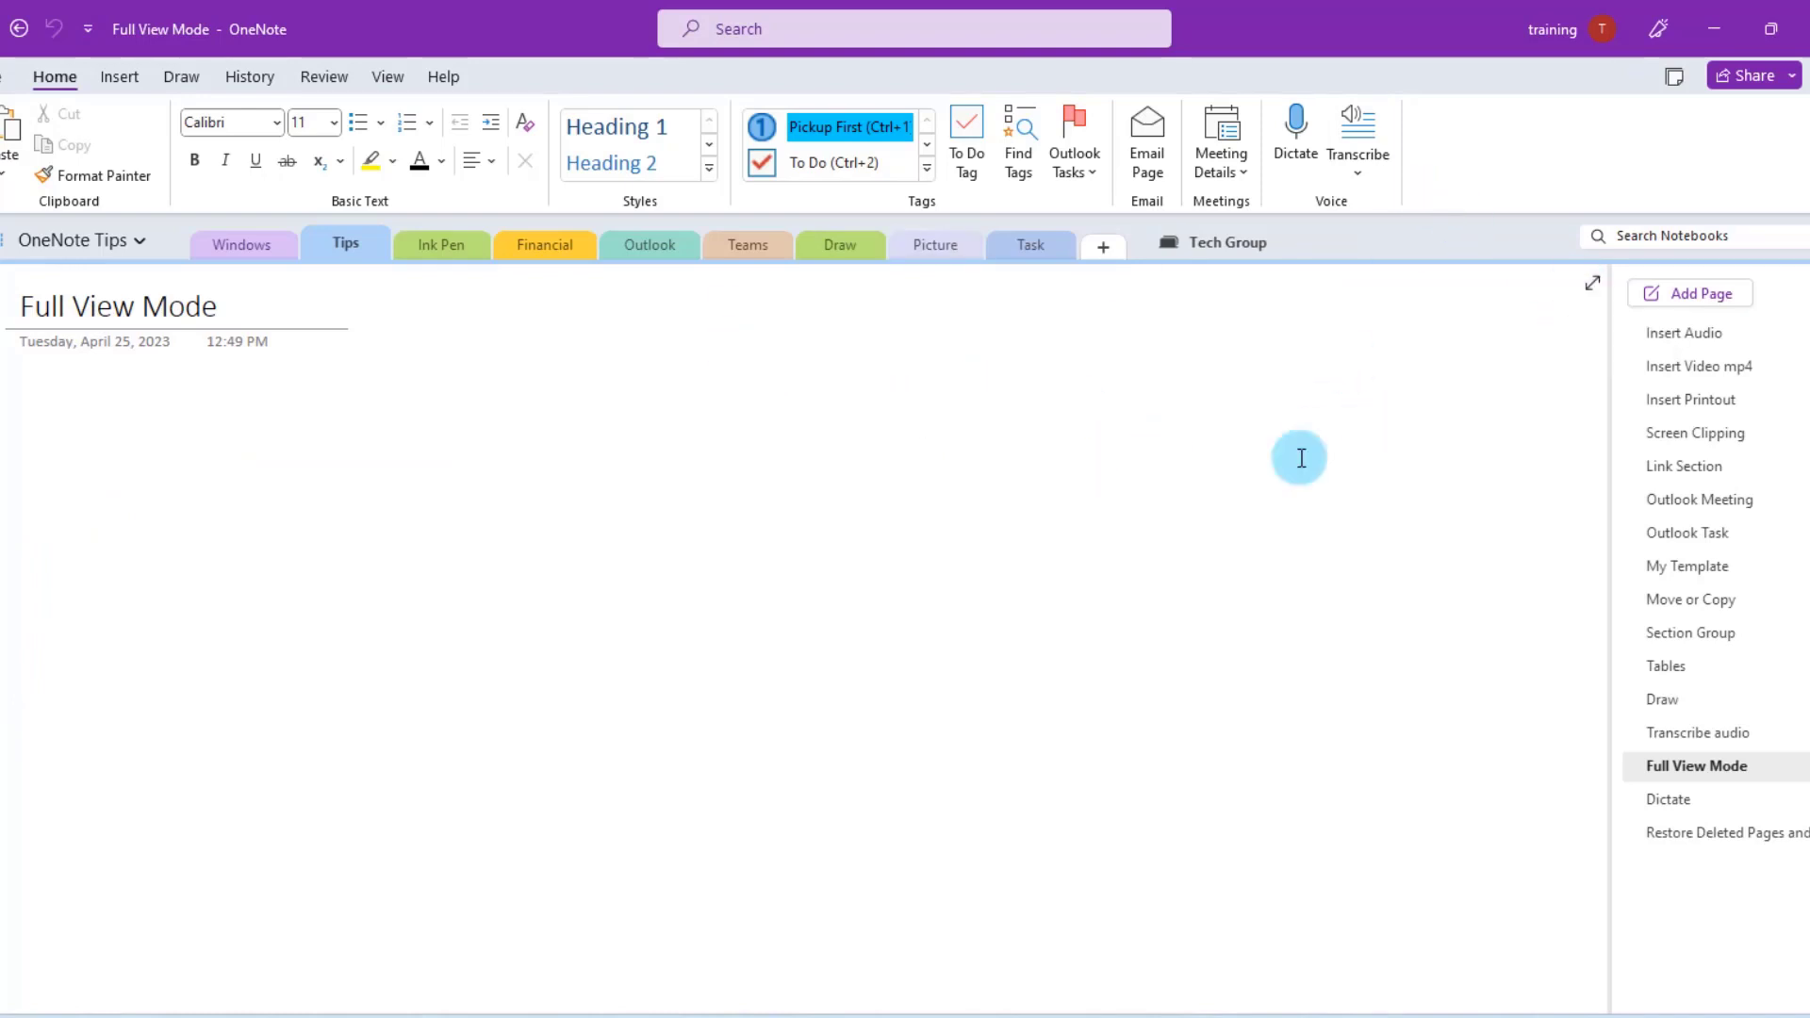
- Switch to Full Page View and try its drawing pens and notebook navigation panel
left_click(1598, 280)
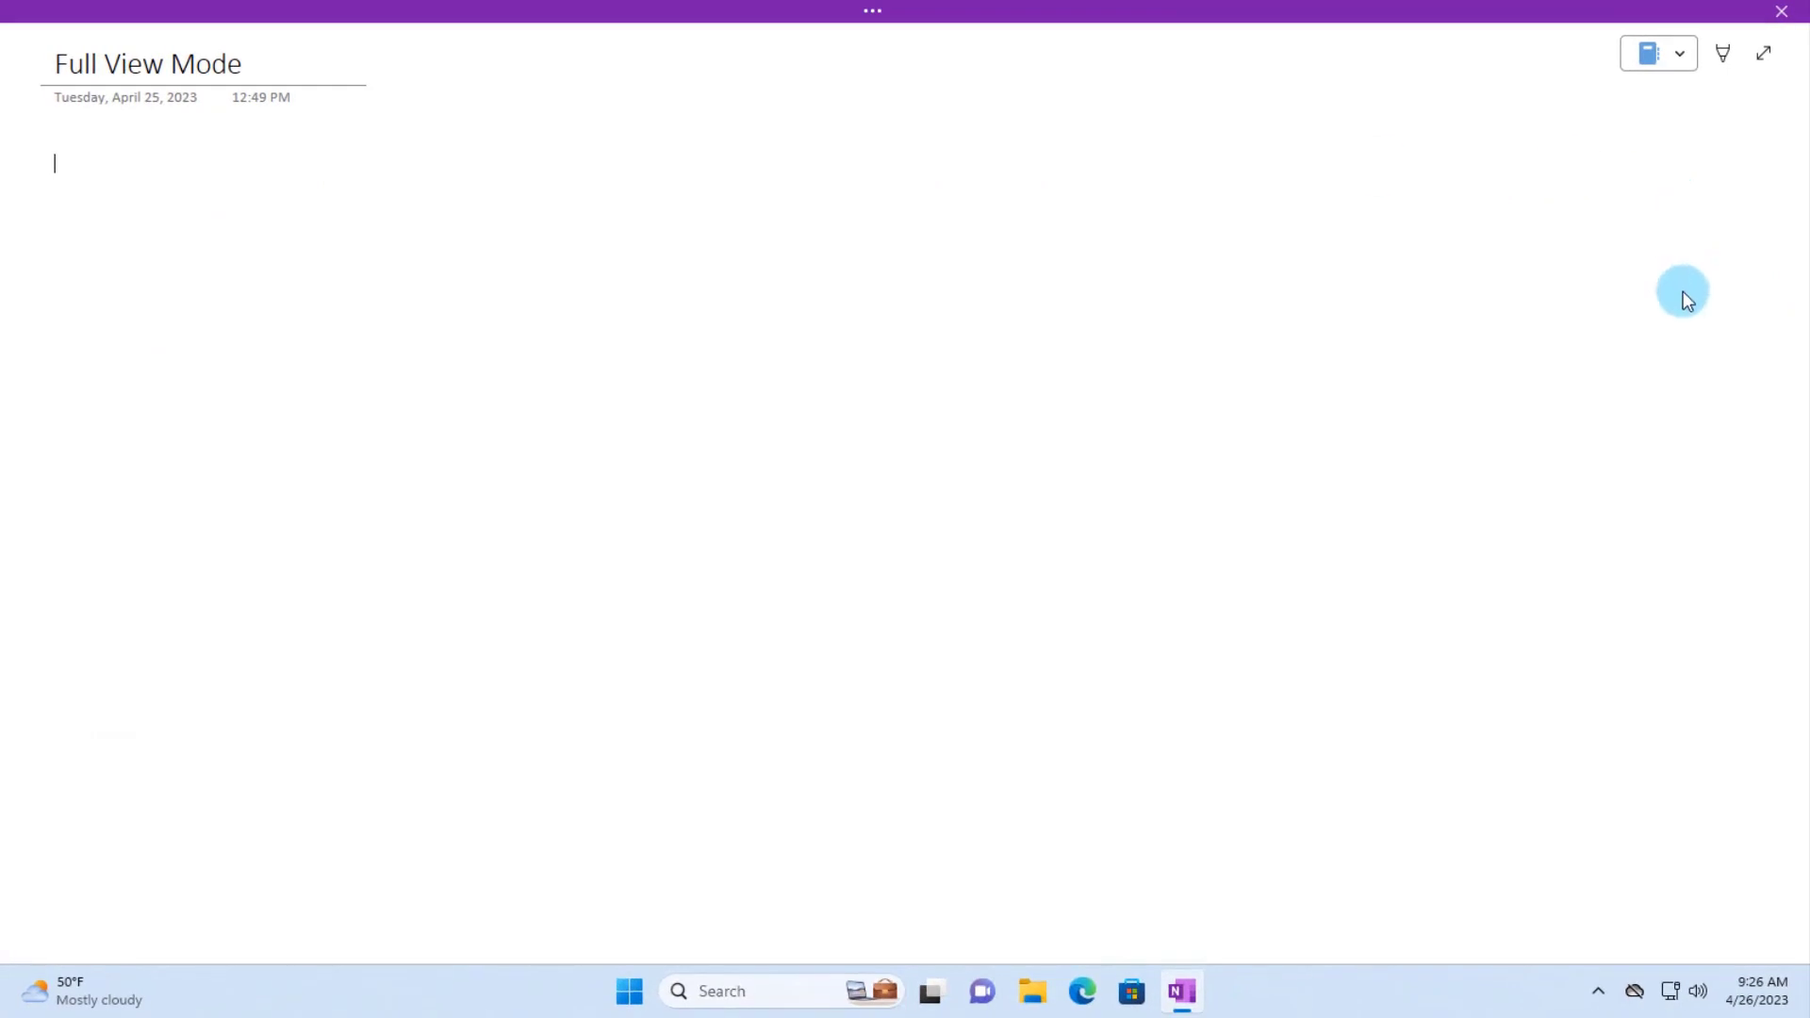
left_click(1726, 57)
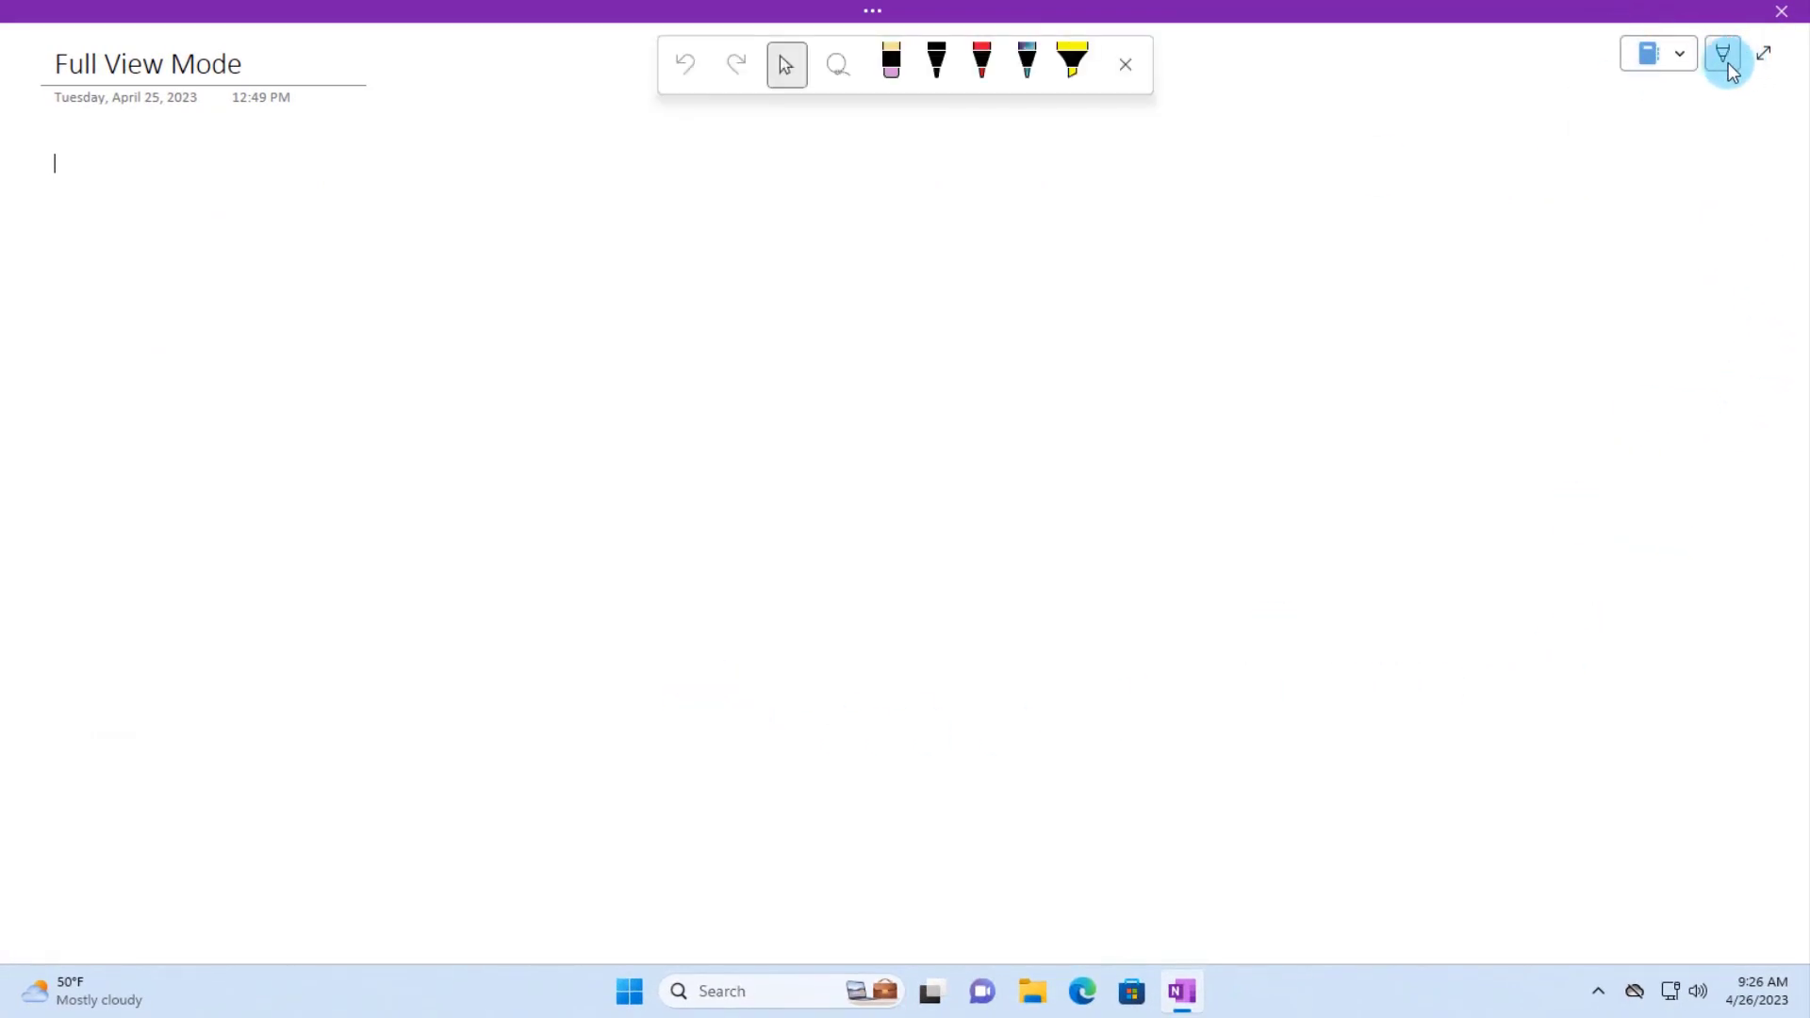
left_click(1673, 49)
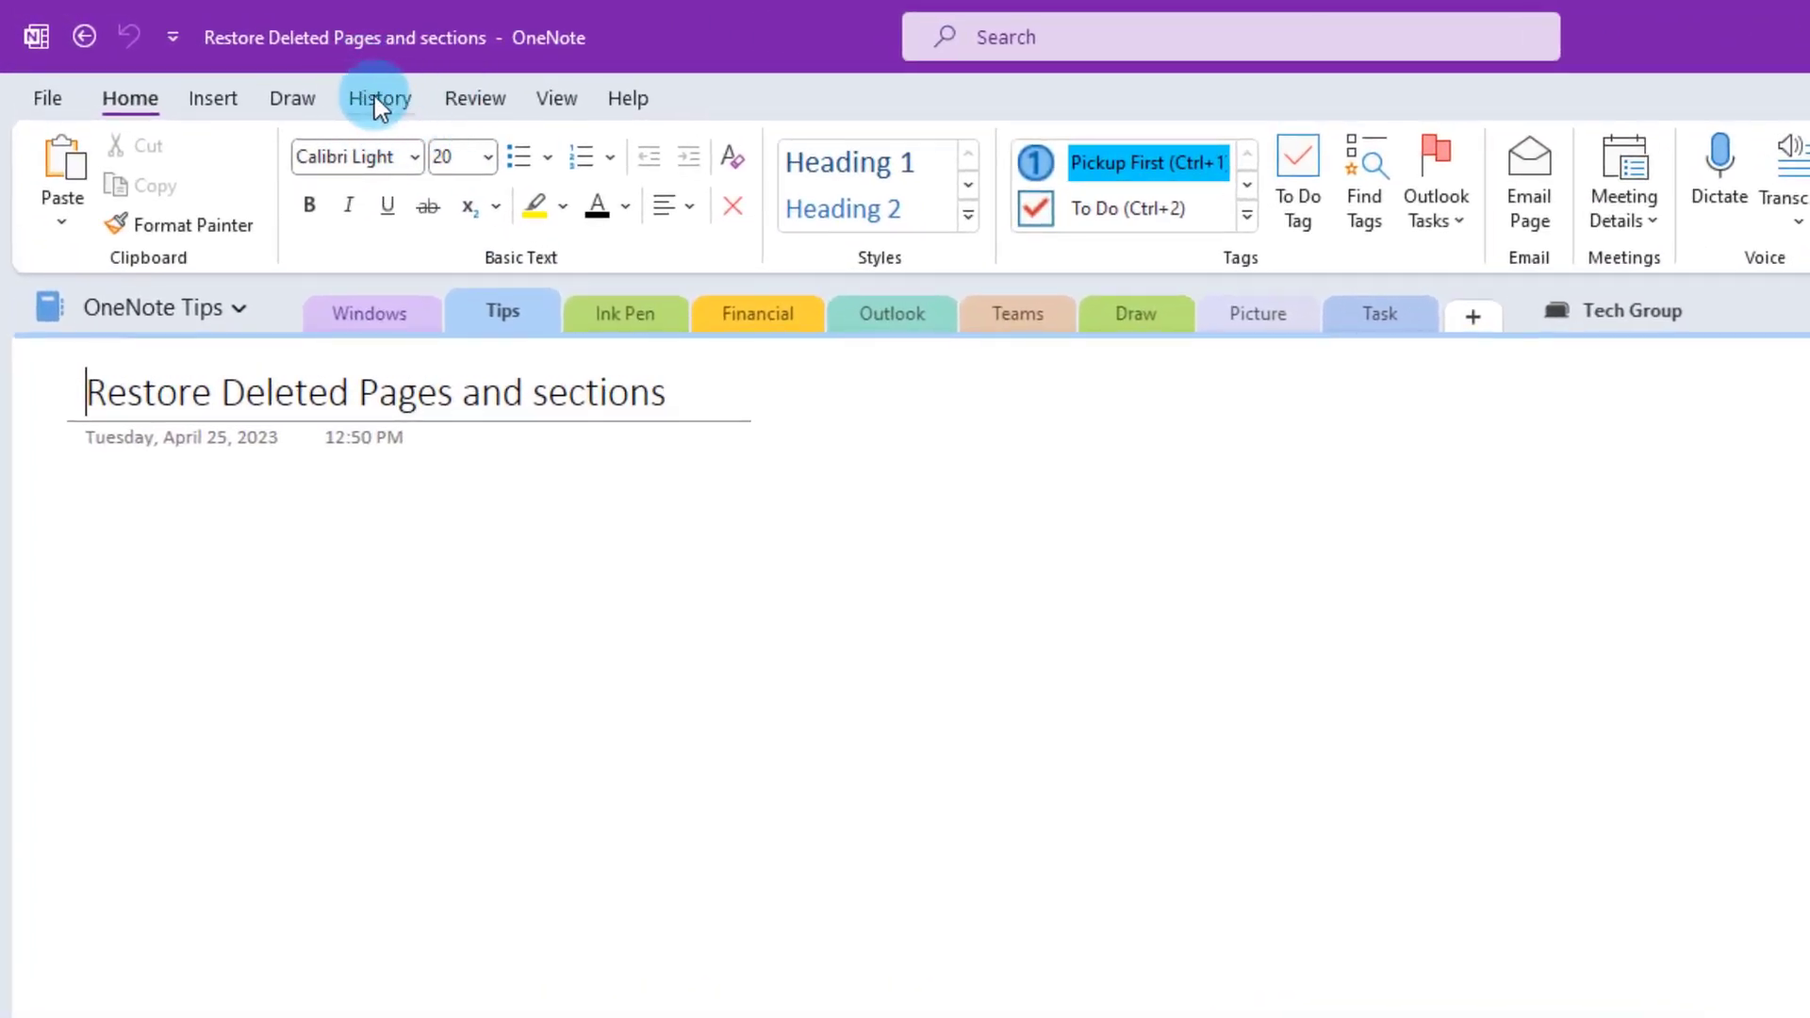
- Open the Notebook Recycle Bin and choose Move or Copy for the deleted New Section 1
left_click(378, 101)
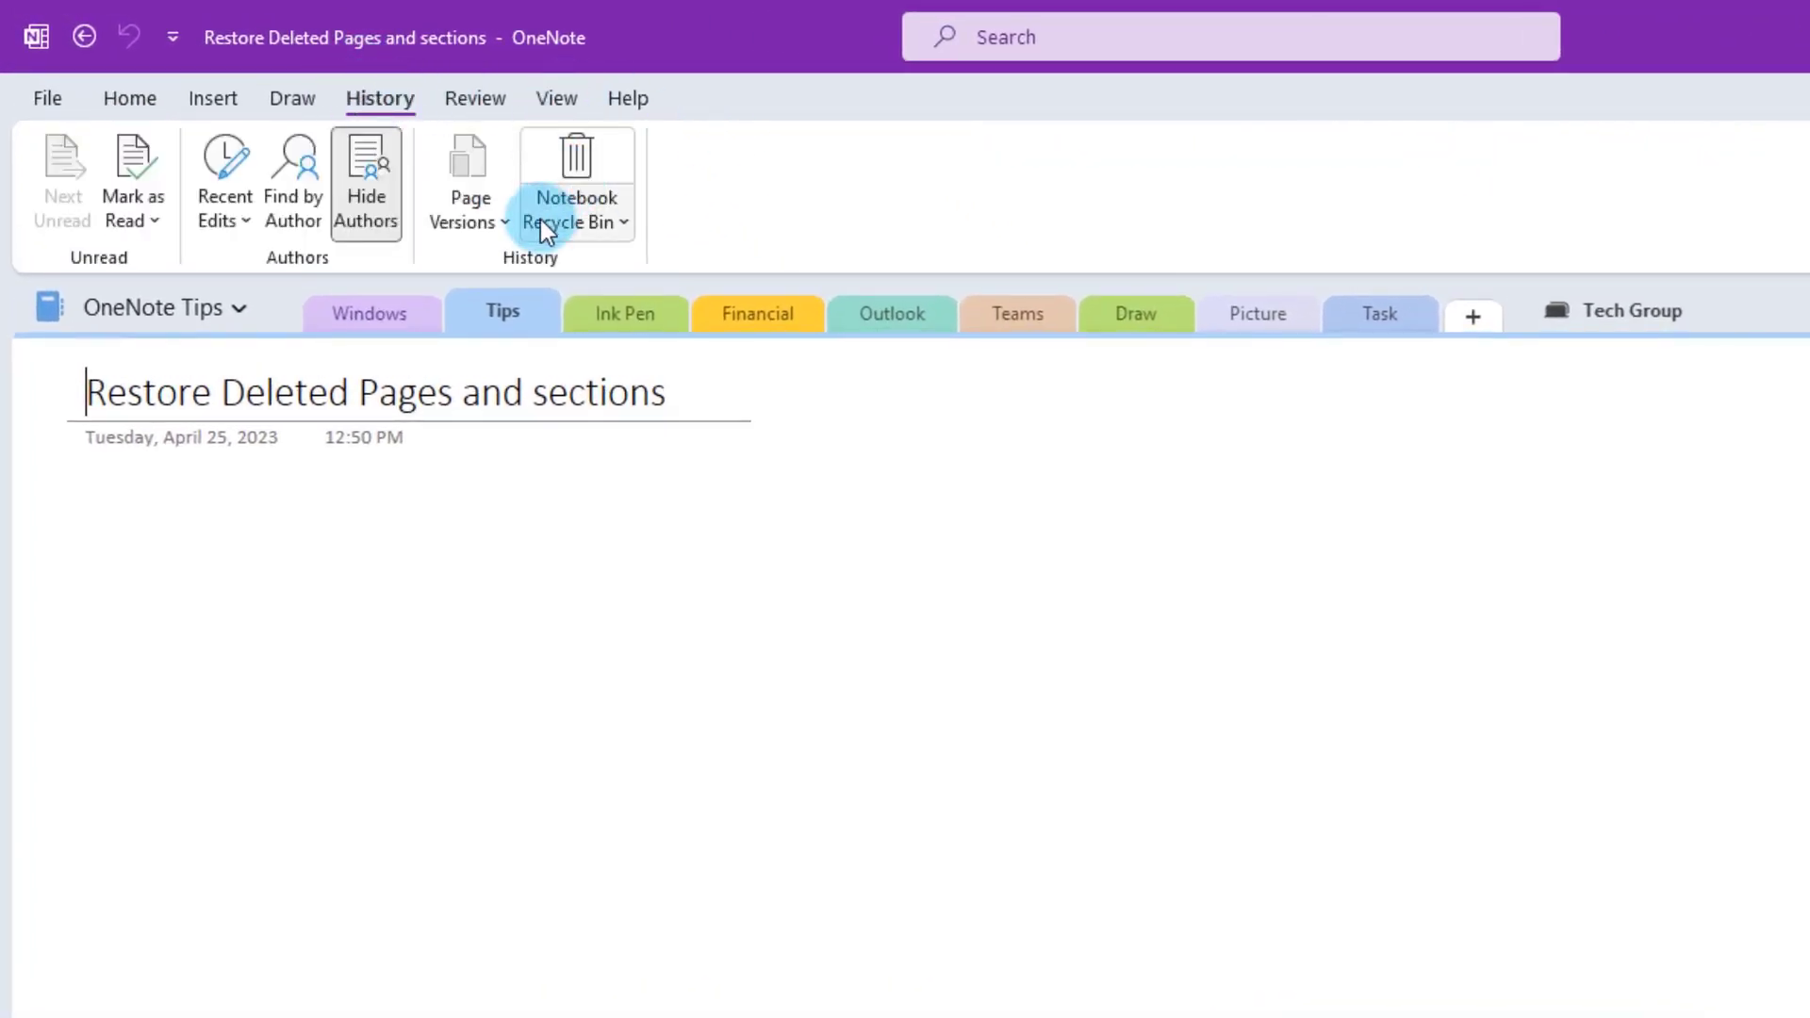
left_click(632, 213)
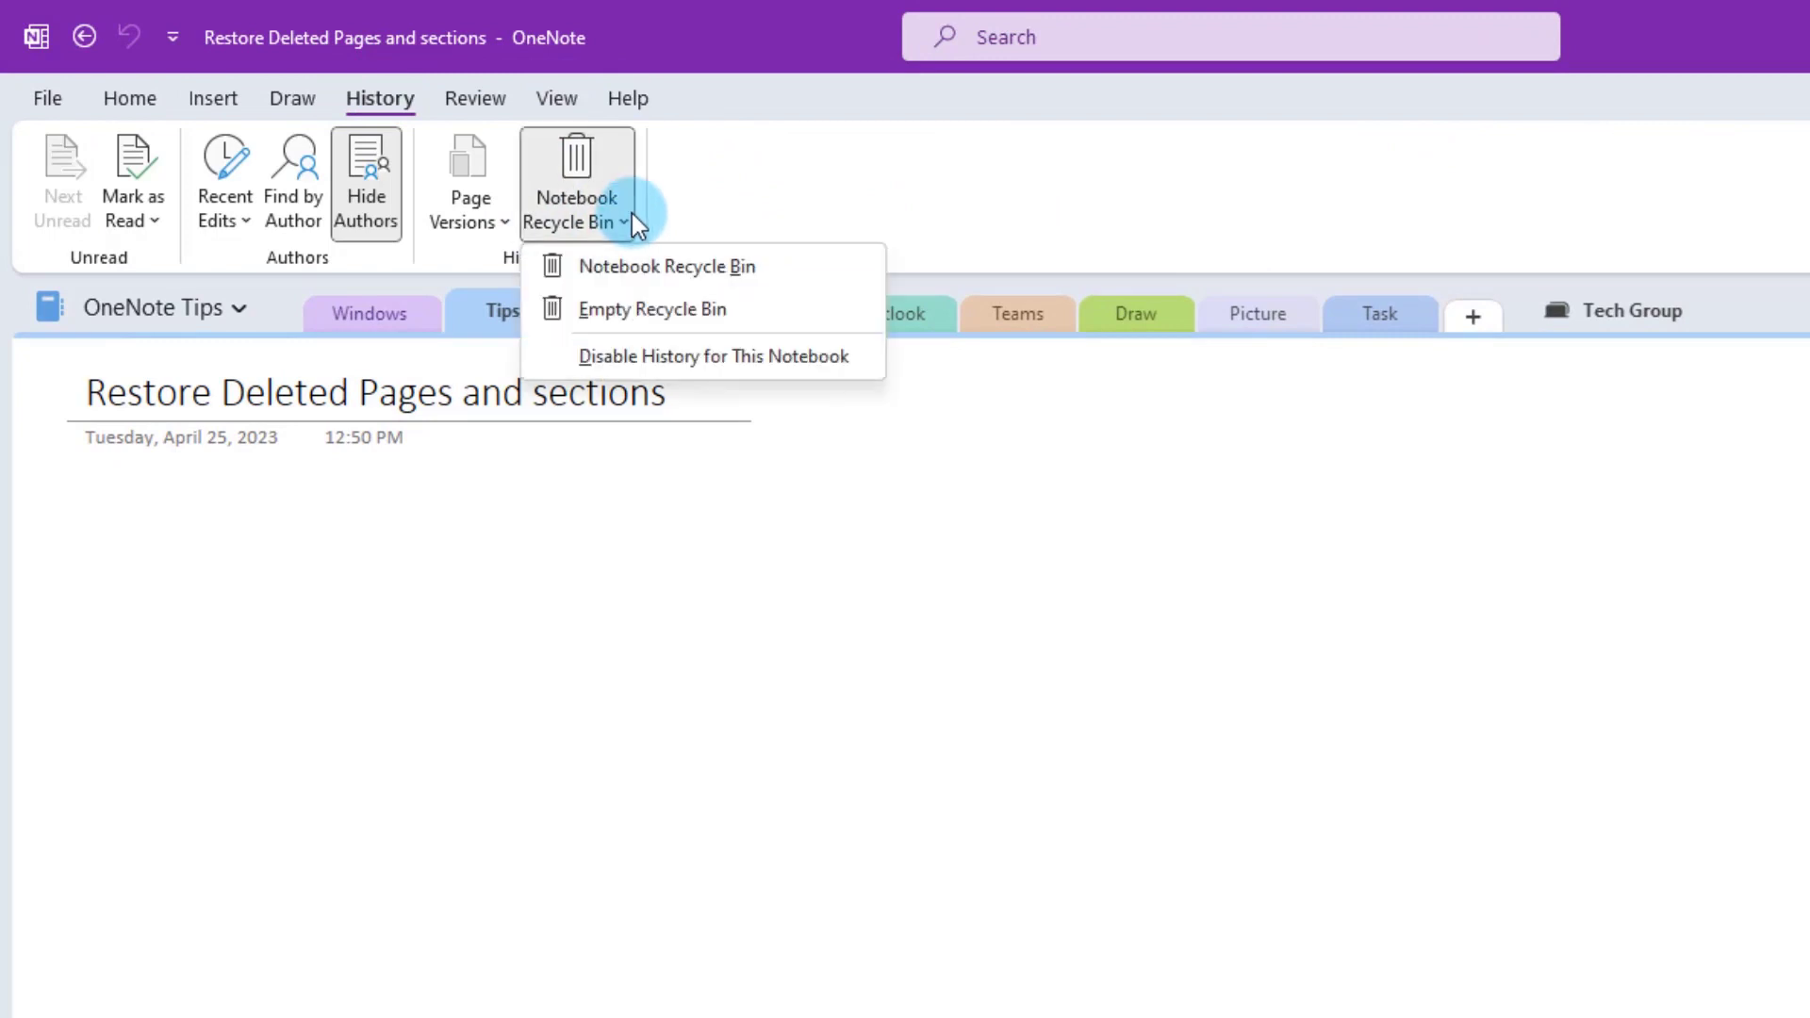
left_click(655, 268)
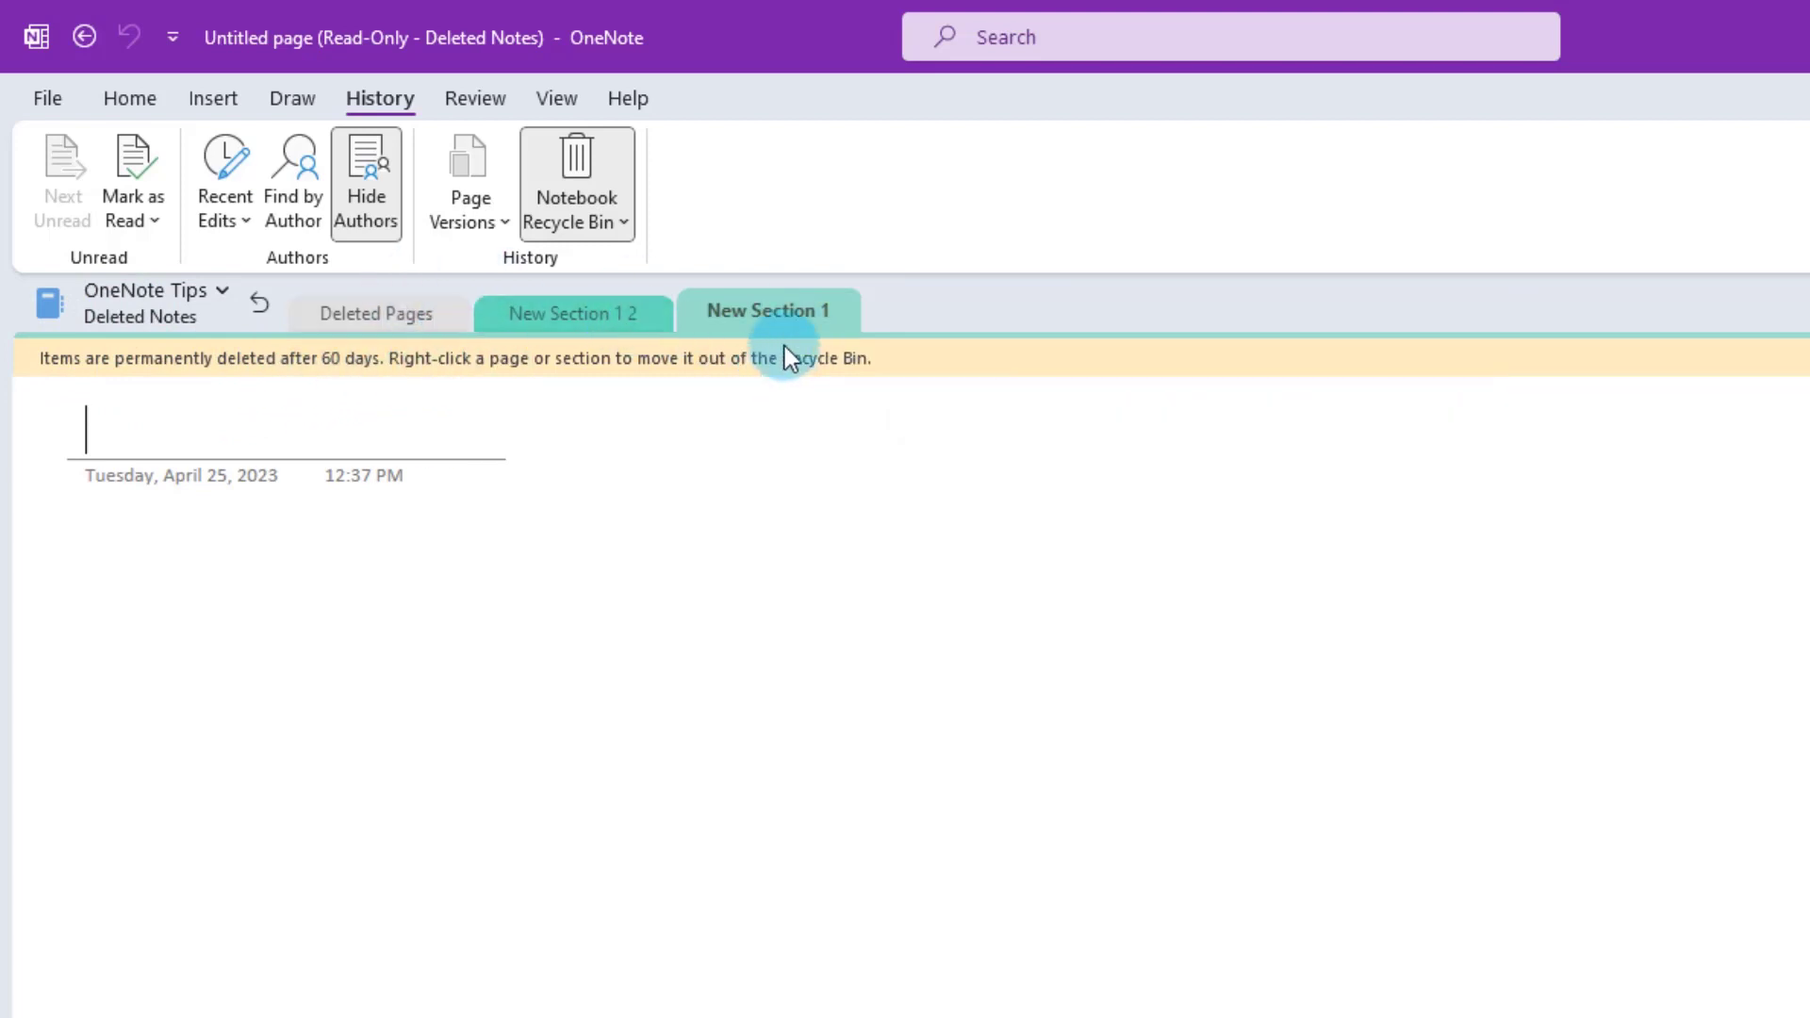
right_click(752, 309)
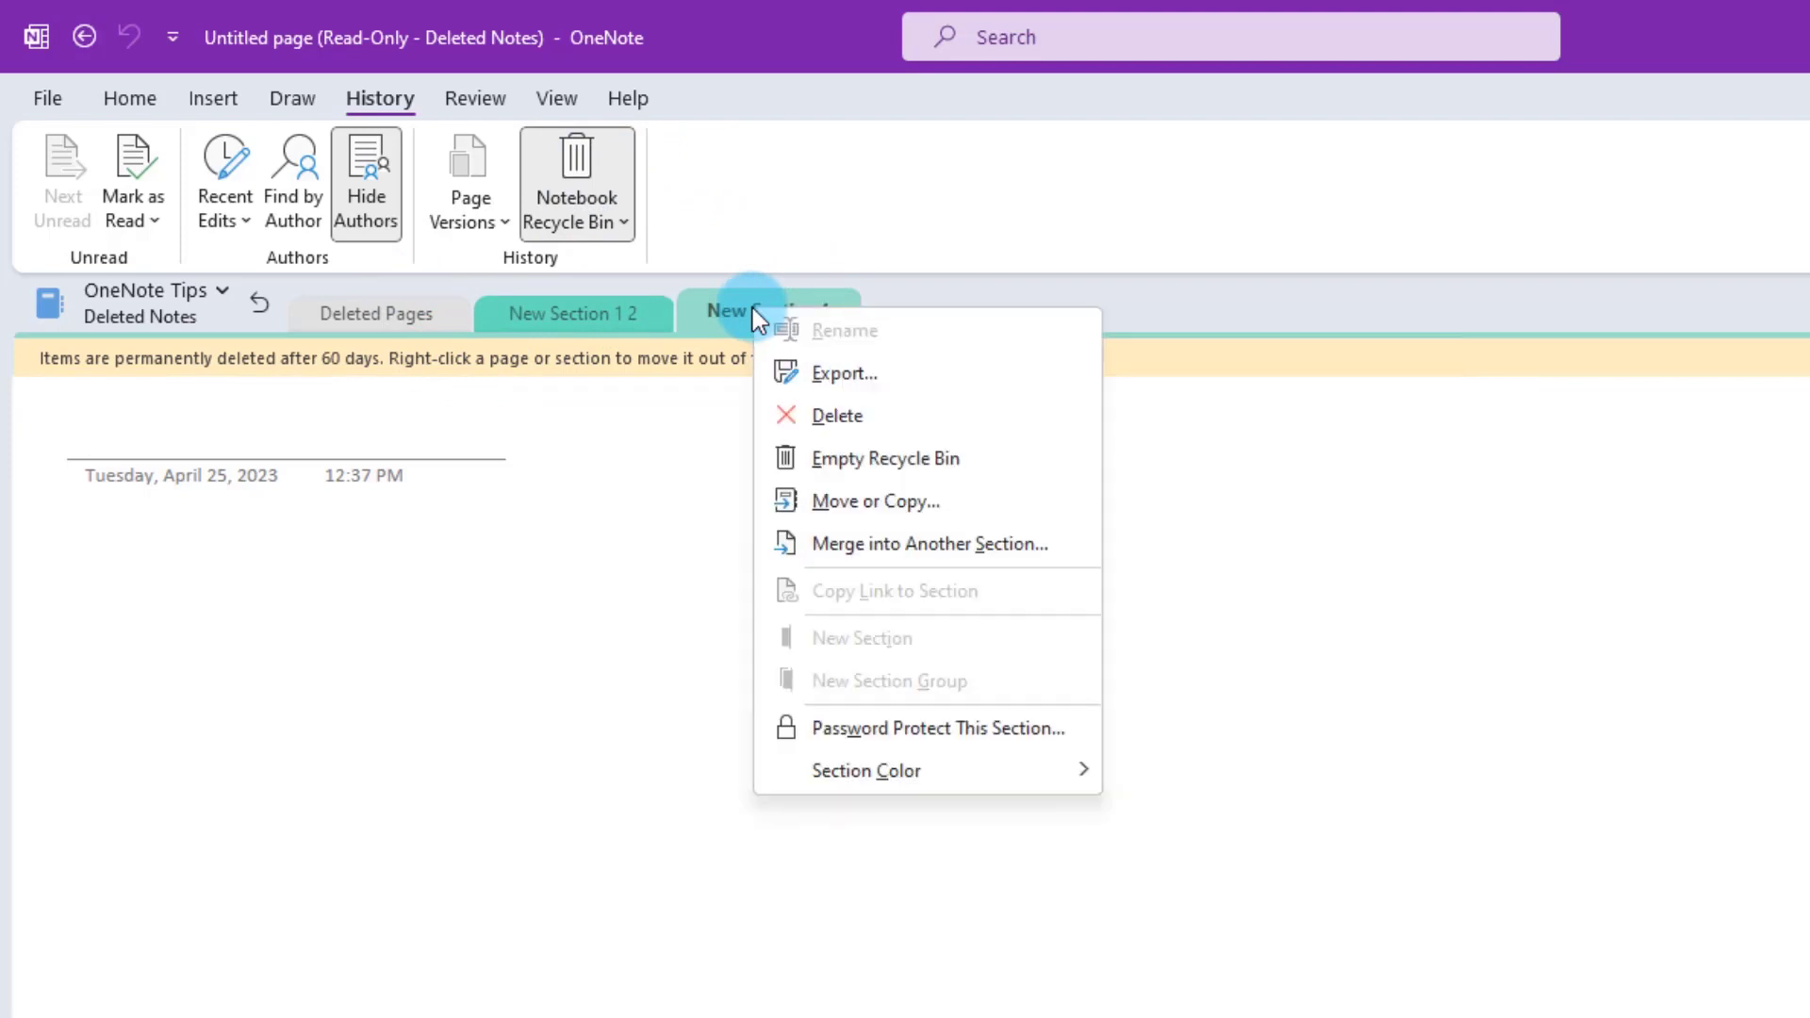
left_click(875, 503)
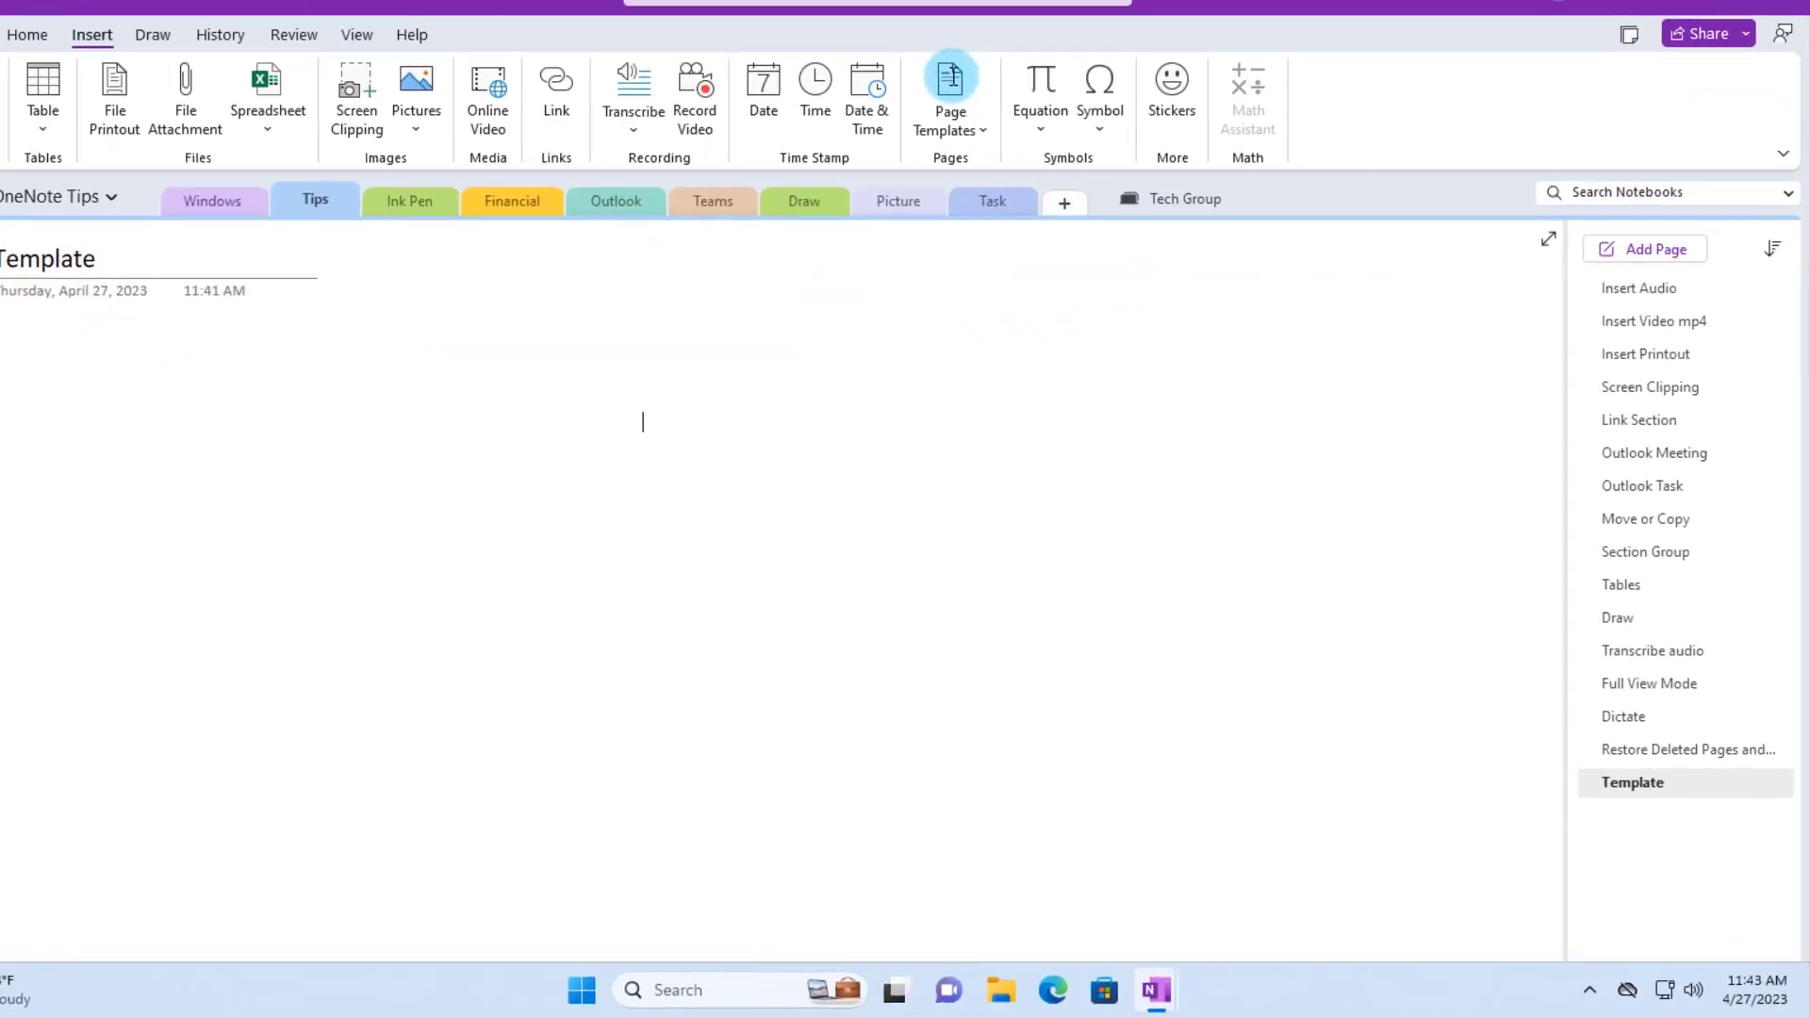
- Add a page from the Simple To Do List template under Planners
left_click(950, 78)
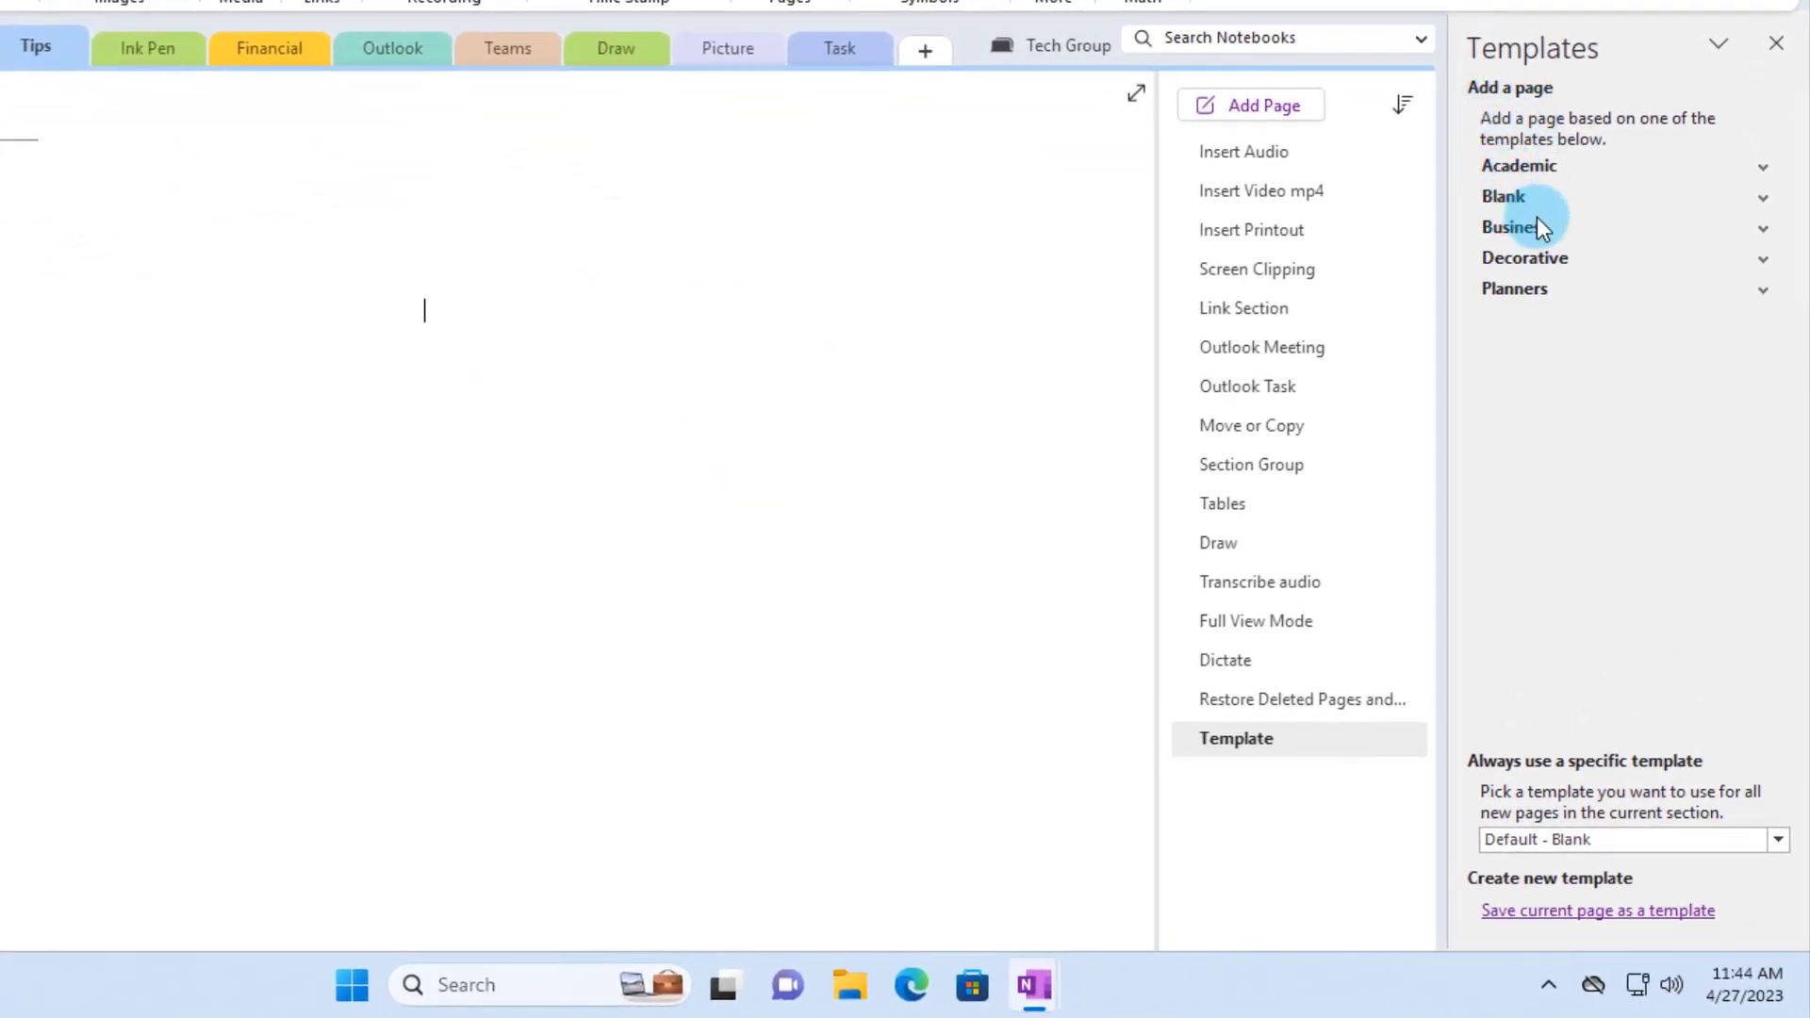
left_click(1764, 170)
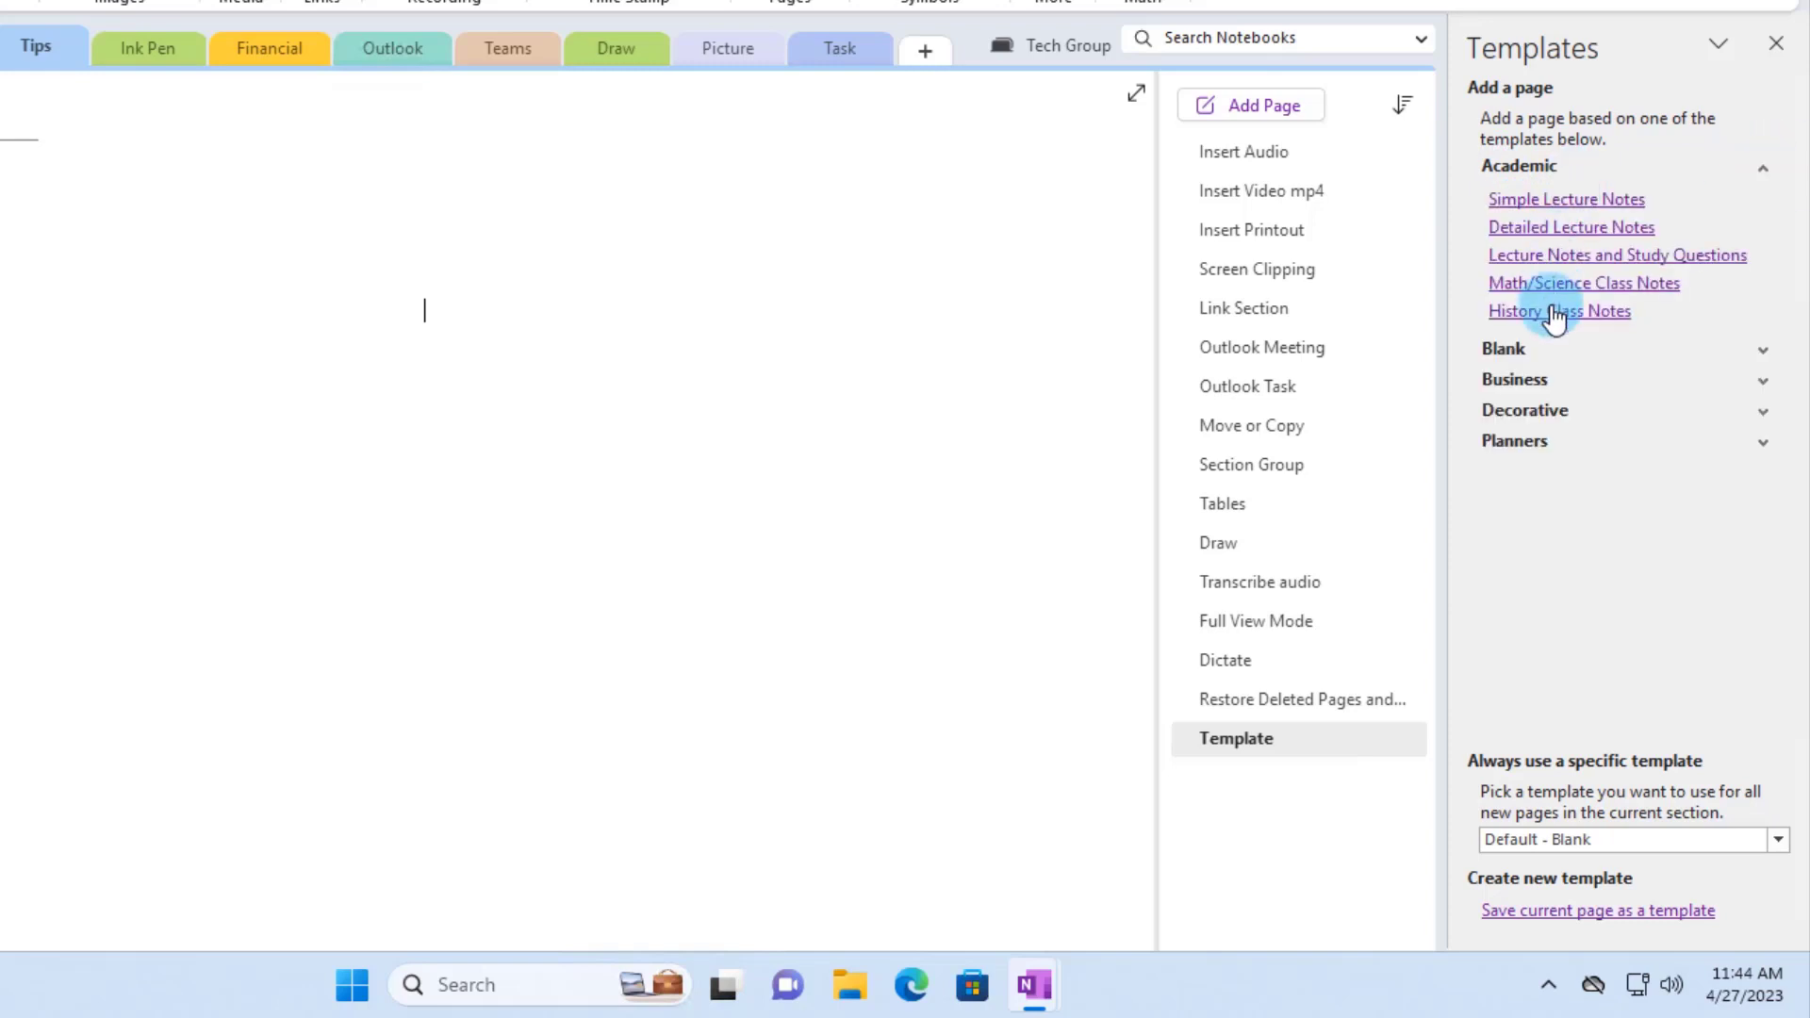
left_click(1763, 353)
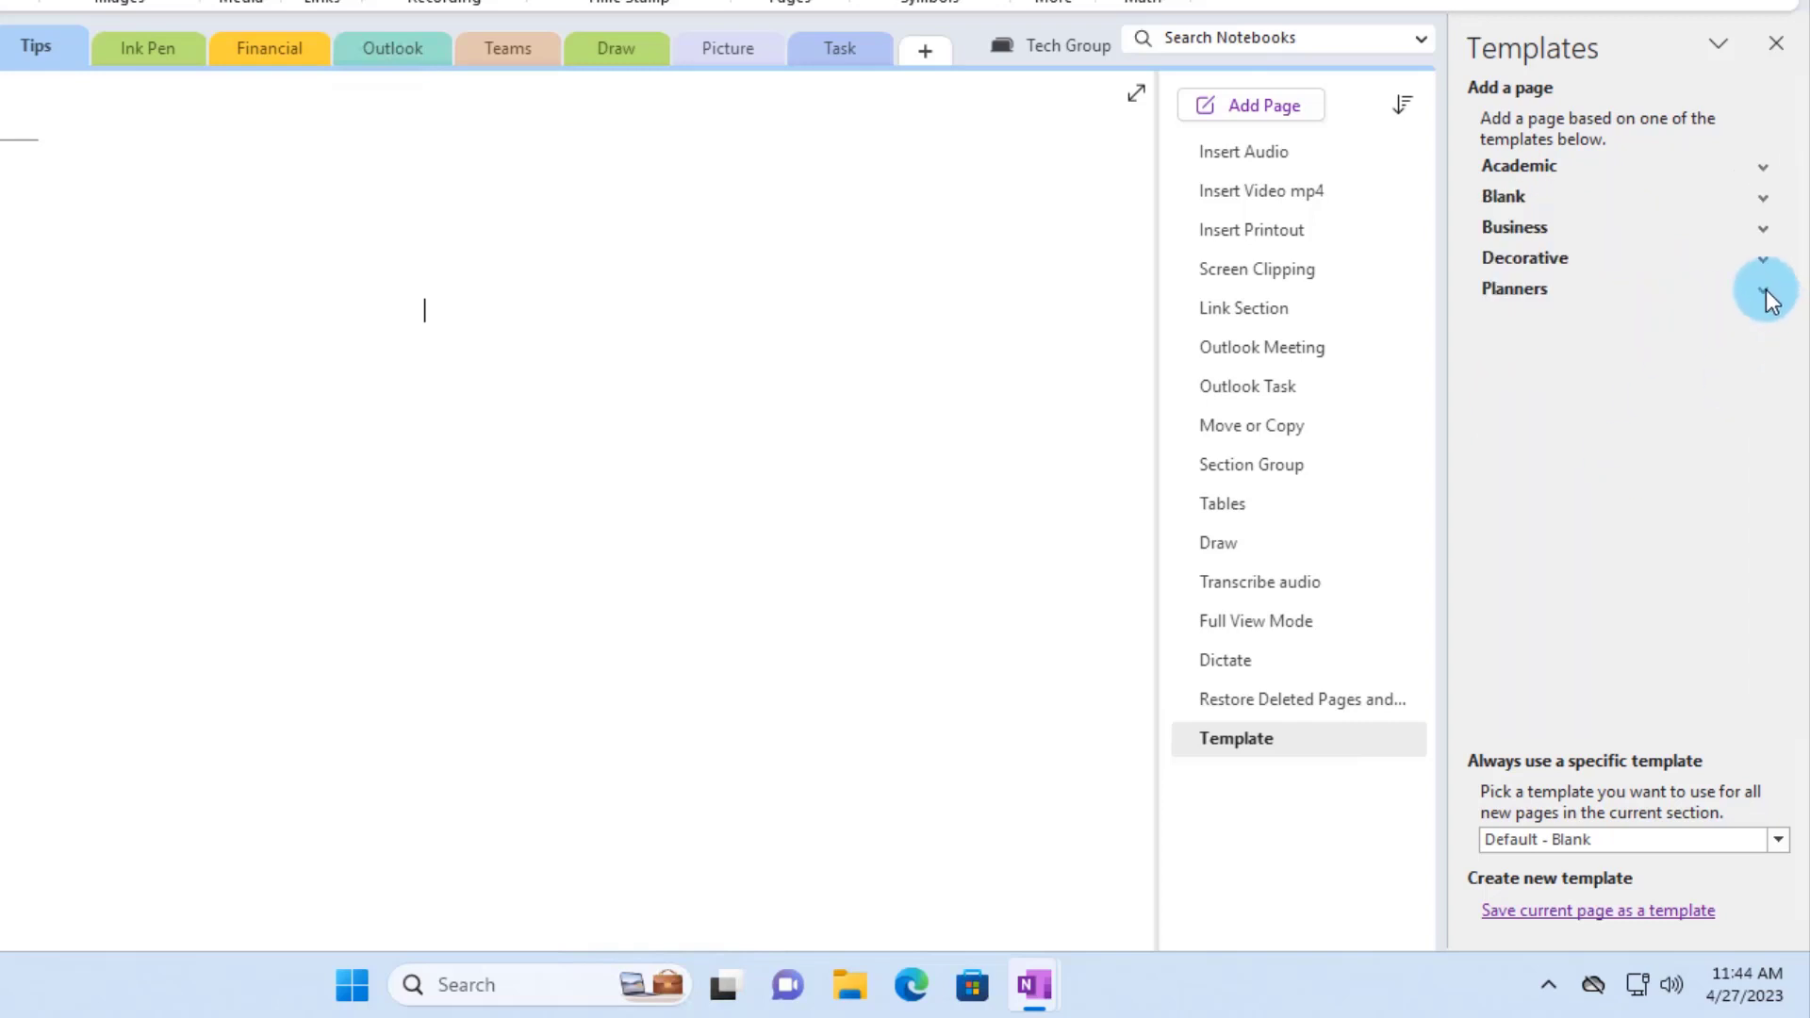
left_click(1765, 292)
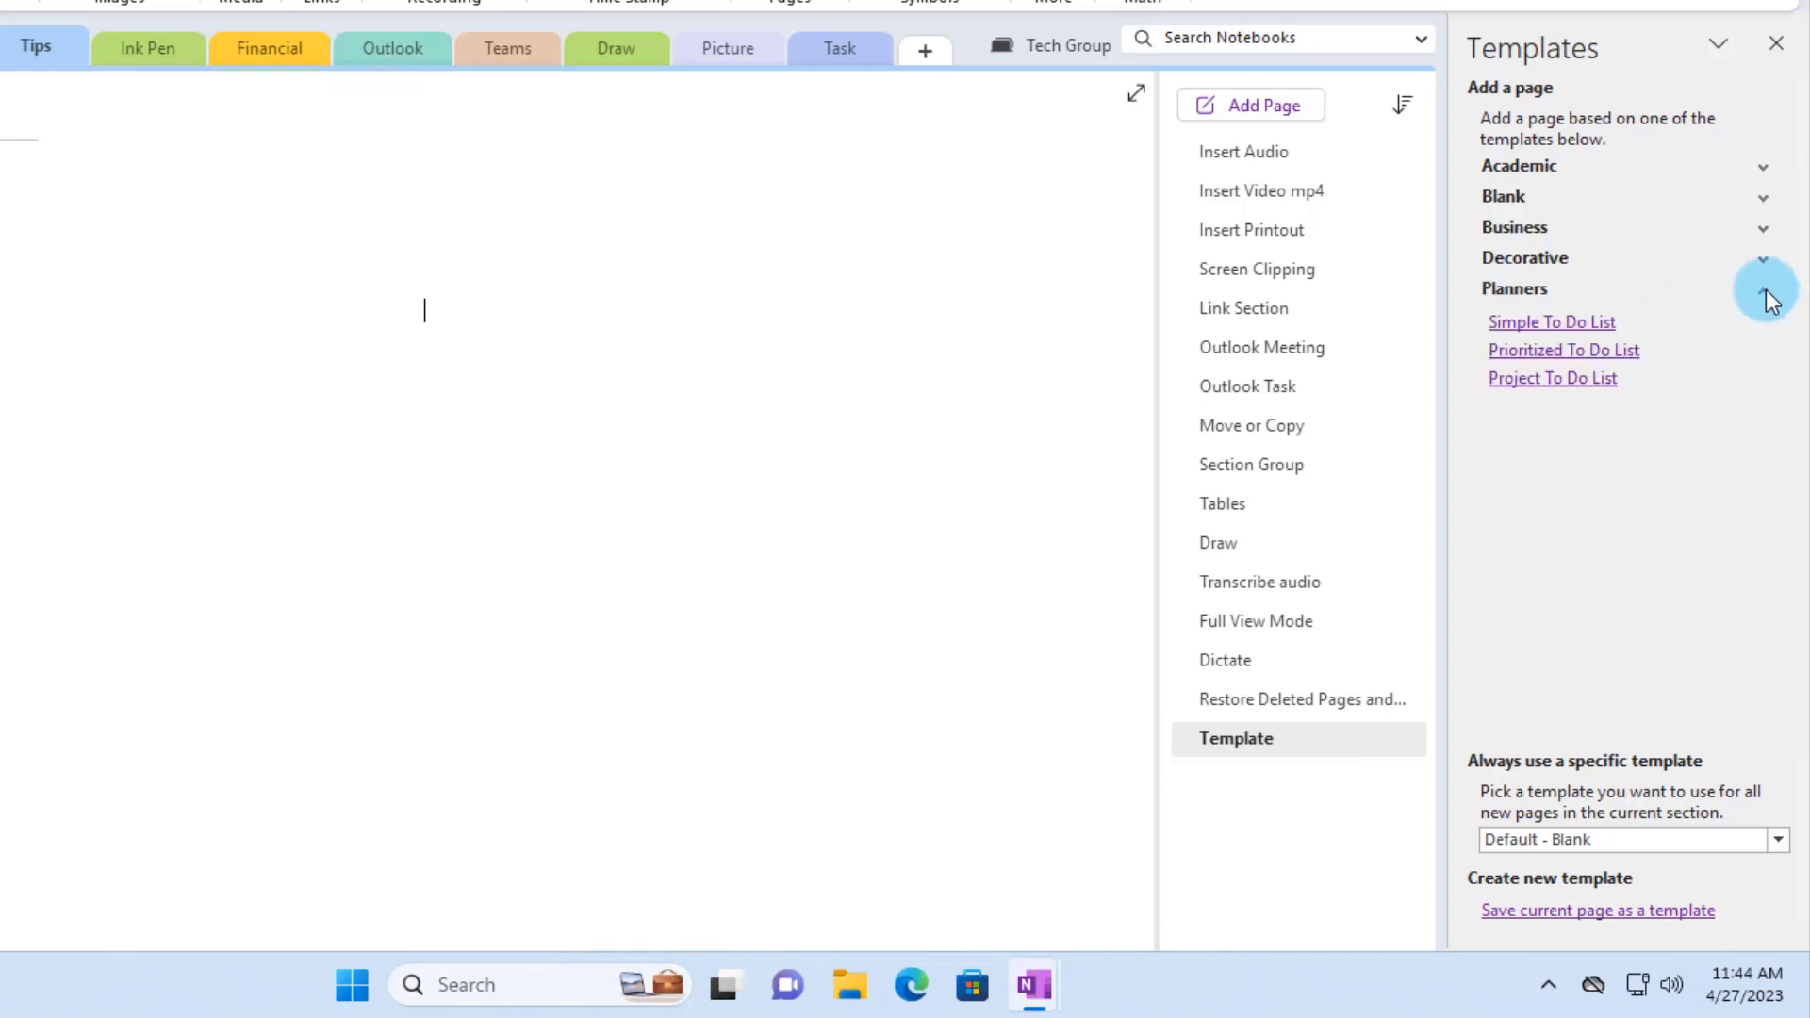
left_click(1565, 323)
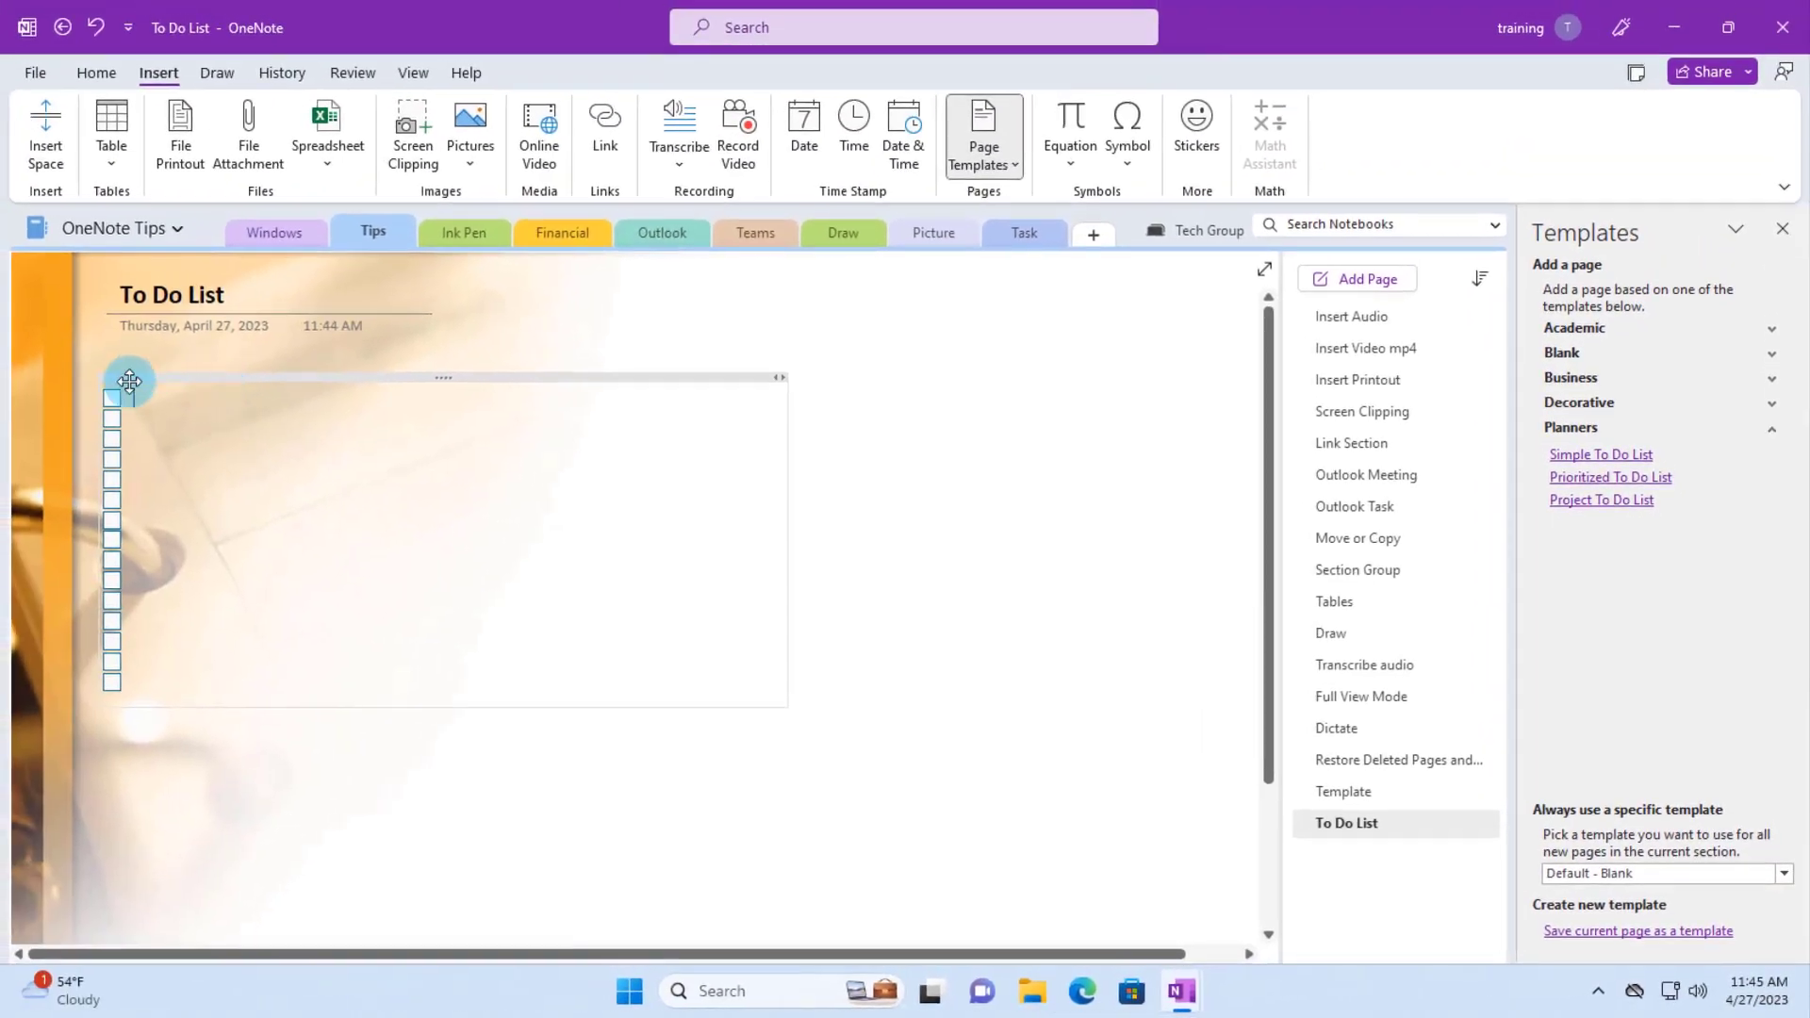
- Enter the tasks 'Meeting Next week' and 'Phone call at 3pm' on the checklist
triple_click(210, 305)
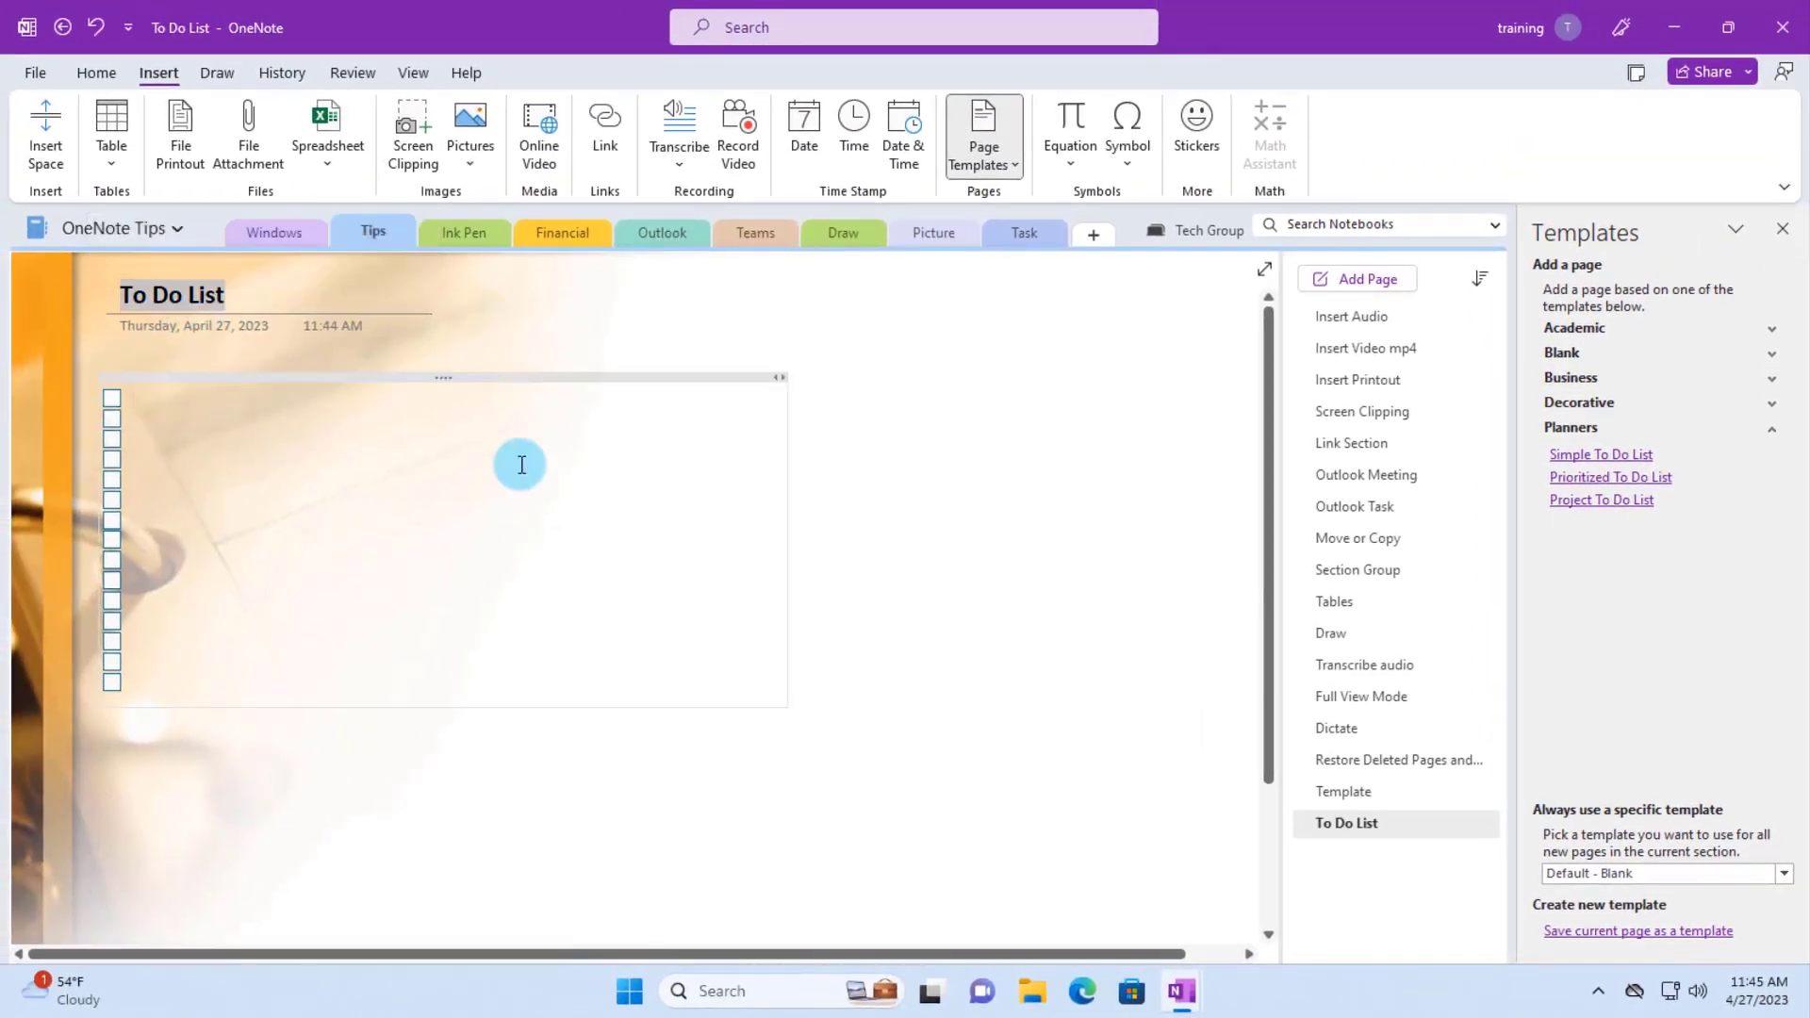
left_click(260, 430)
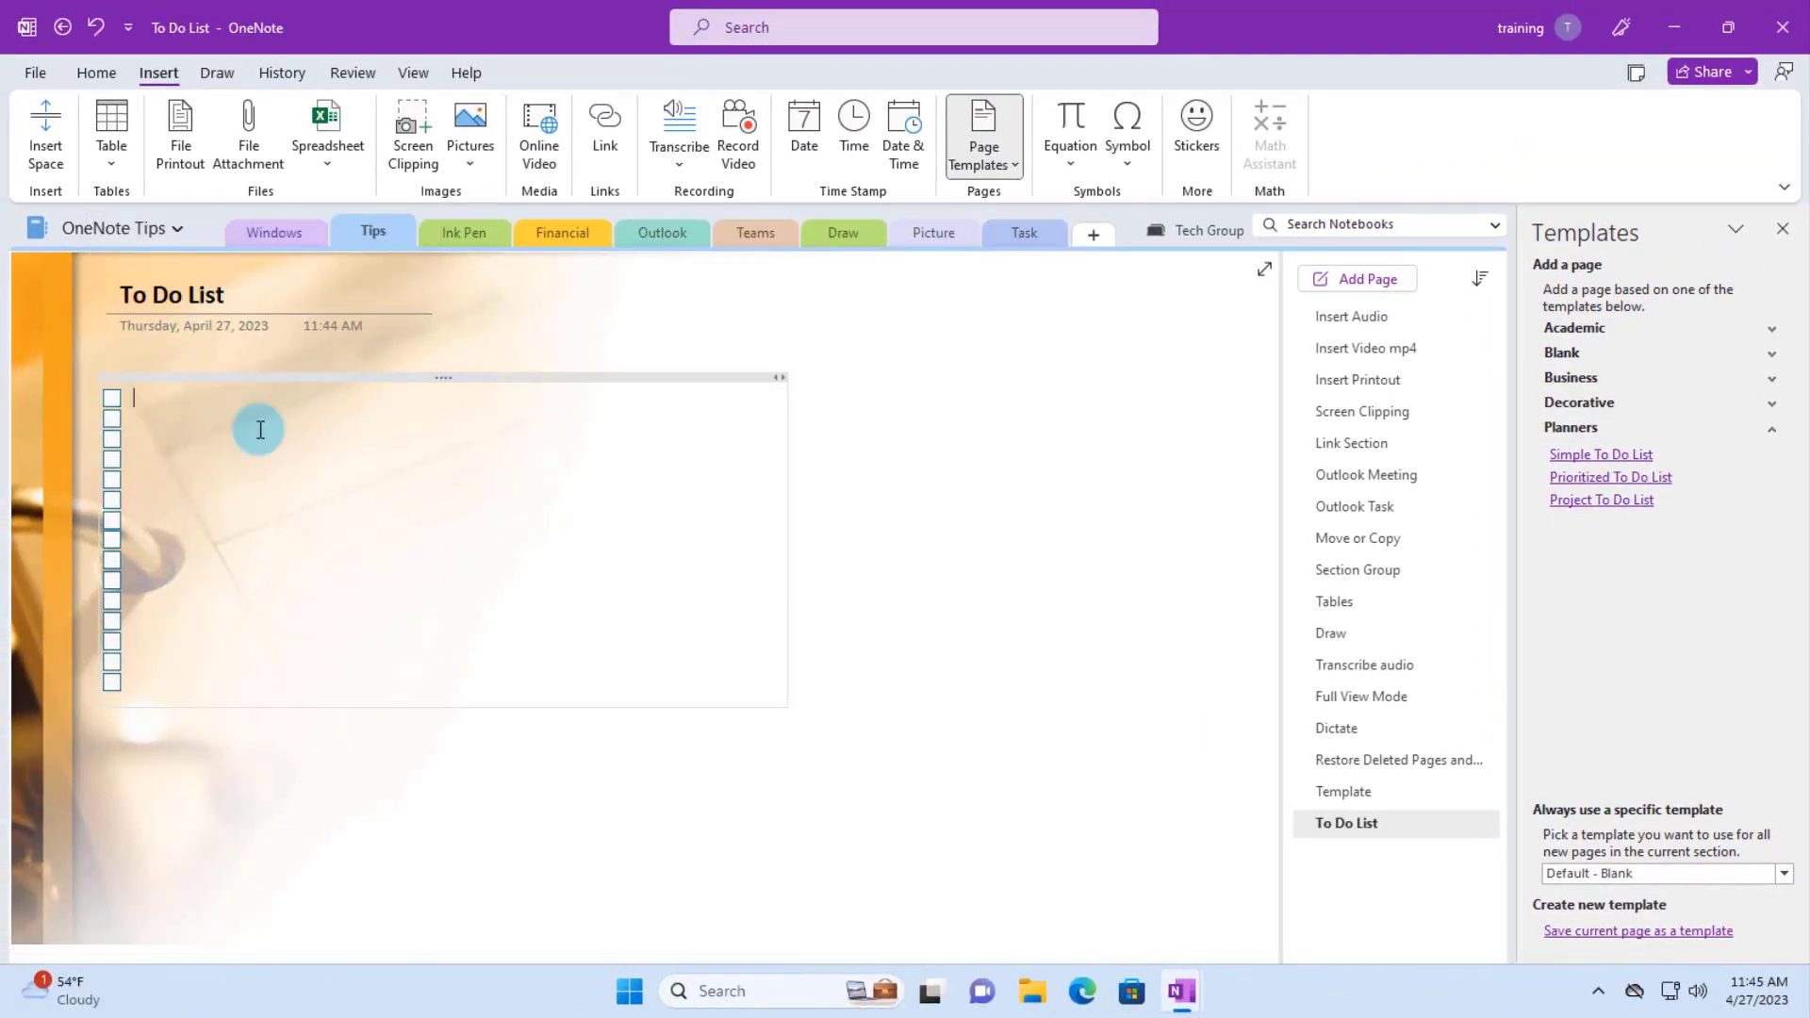
type("Meeting Next week")
key("Return")
type("Phone call at 3pm")
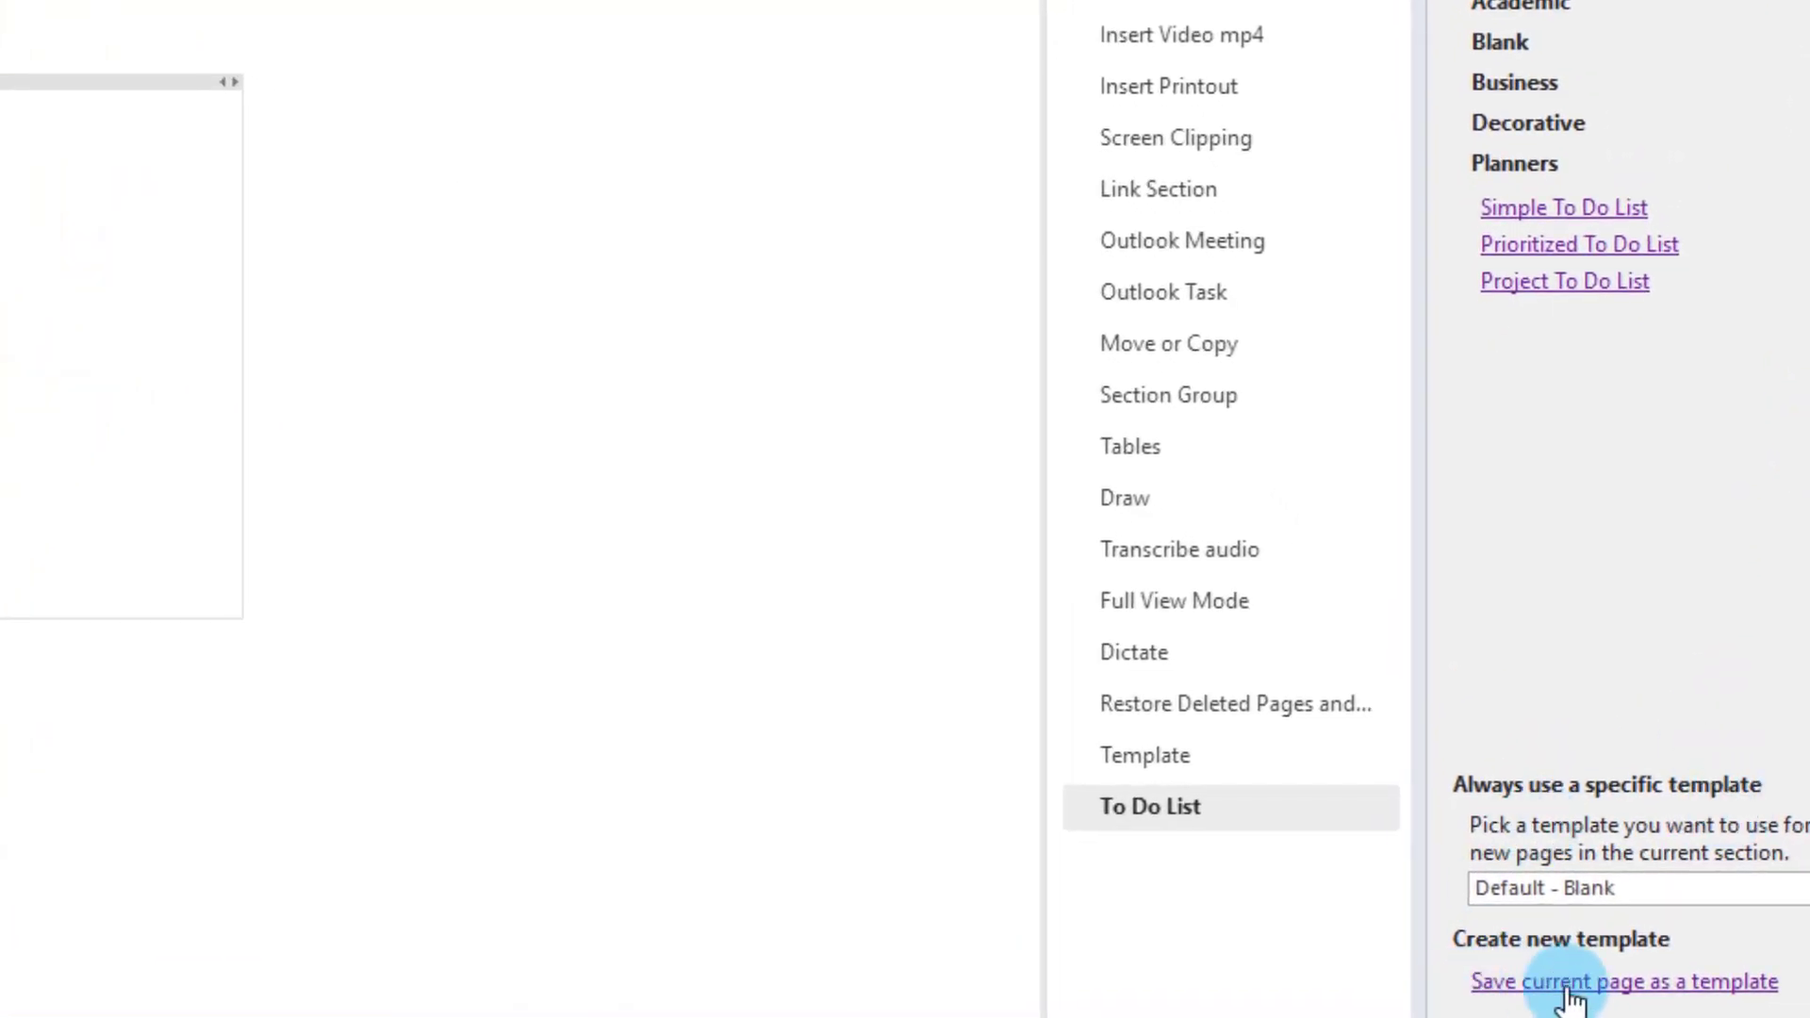
- Save the current page as template 'My Template' and set it as the default template
left_click(1733, 1001)
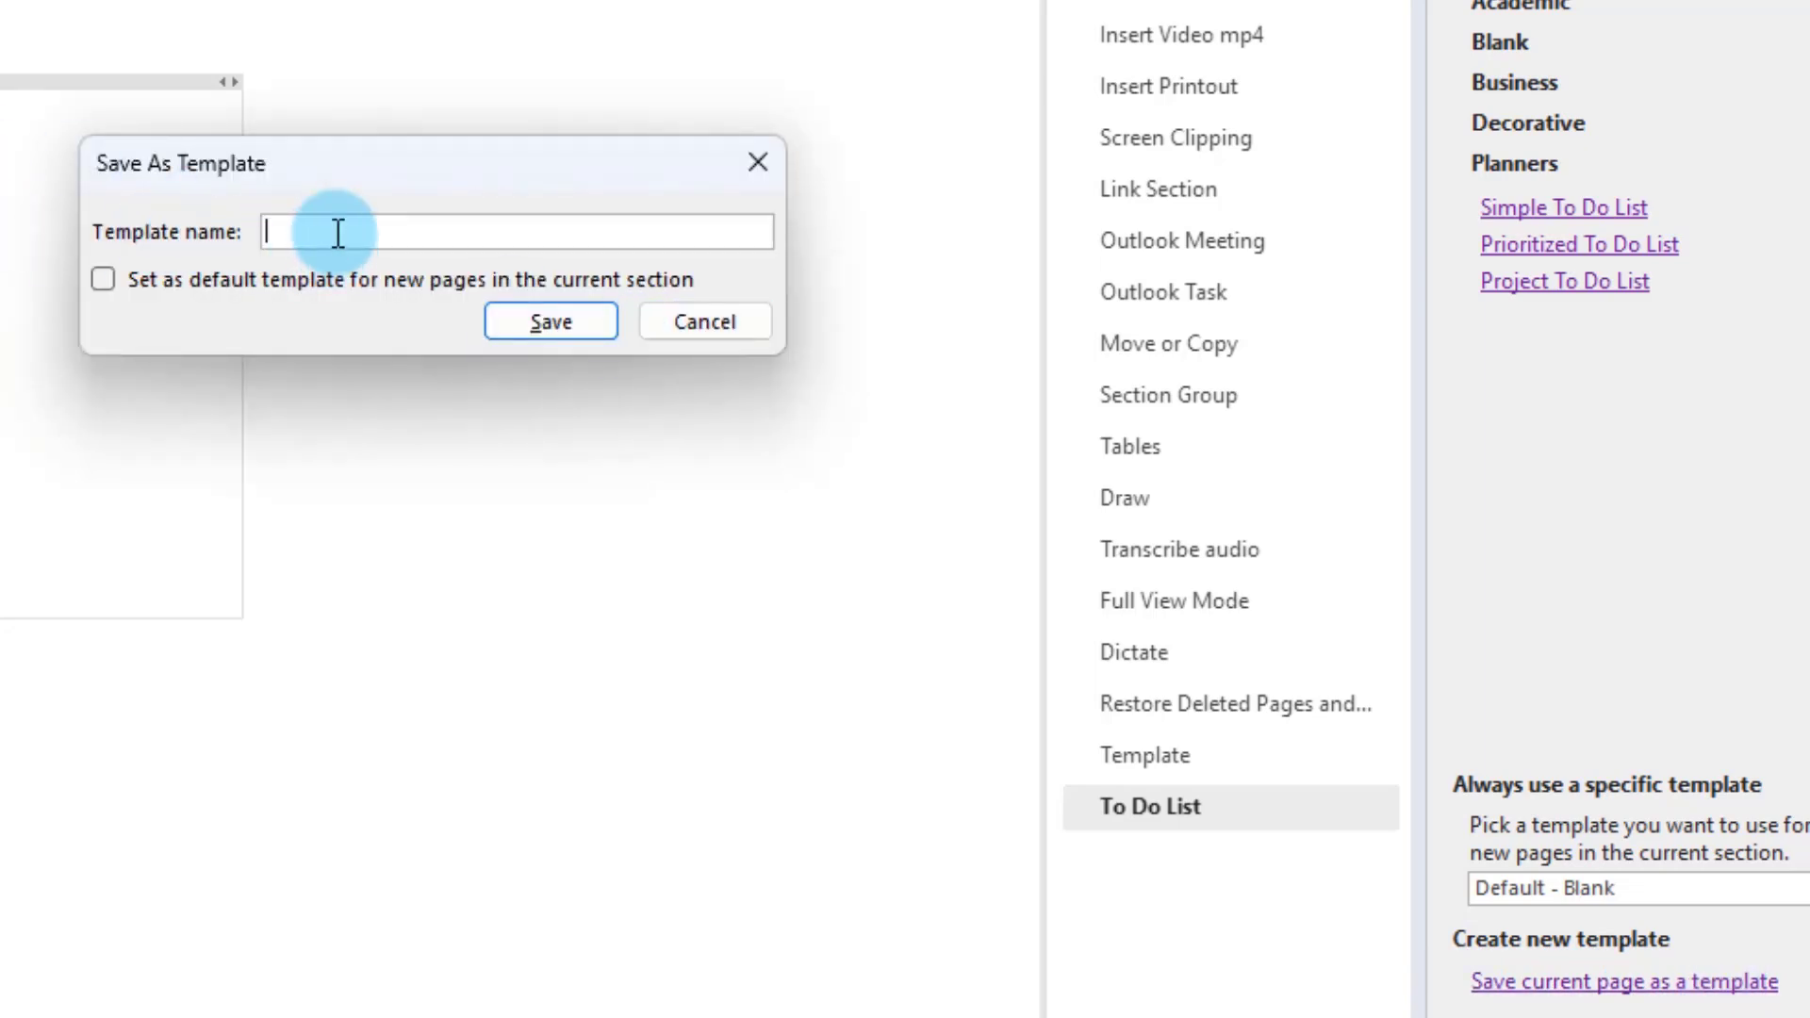
type("My Template")
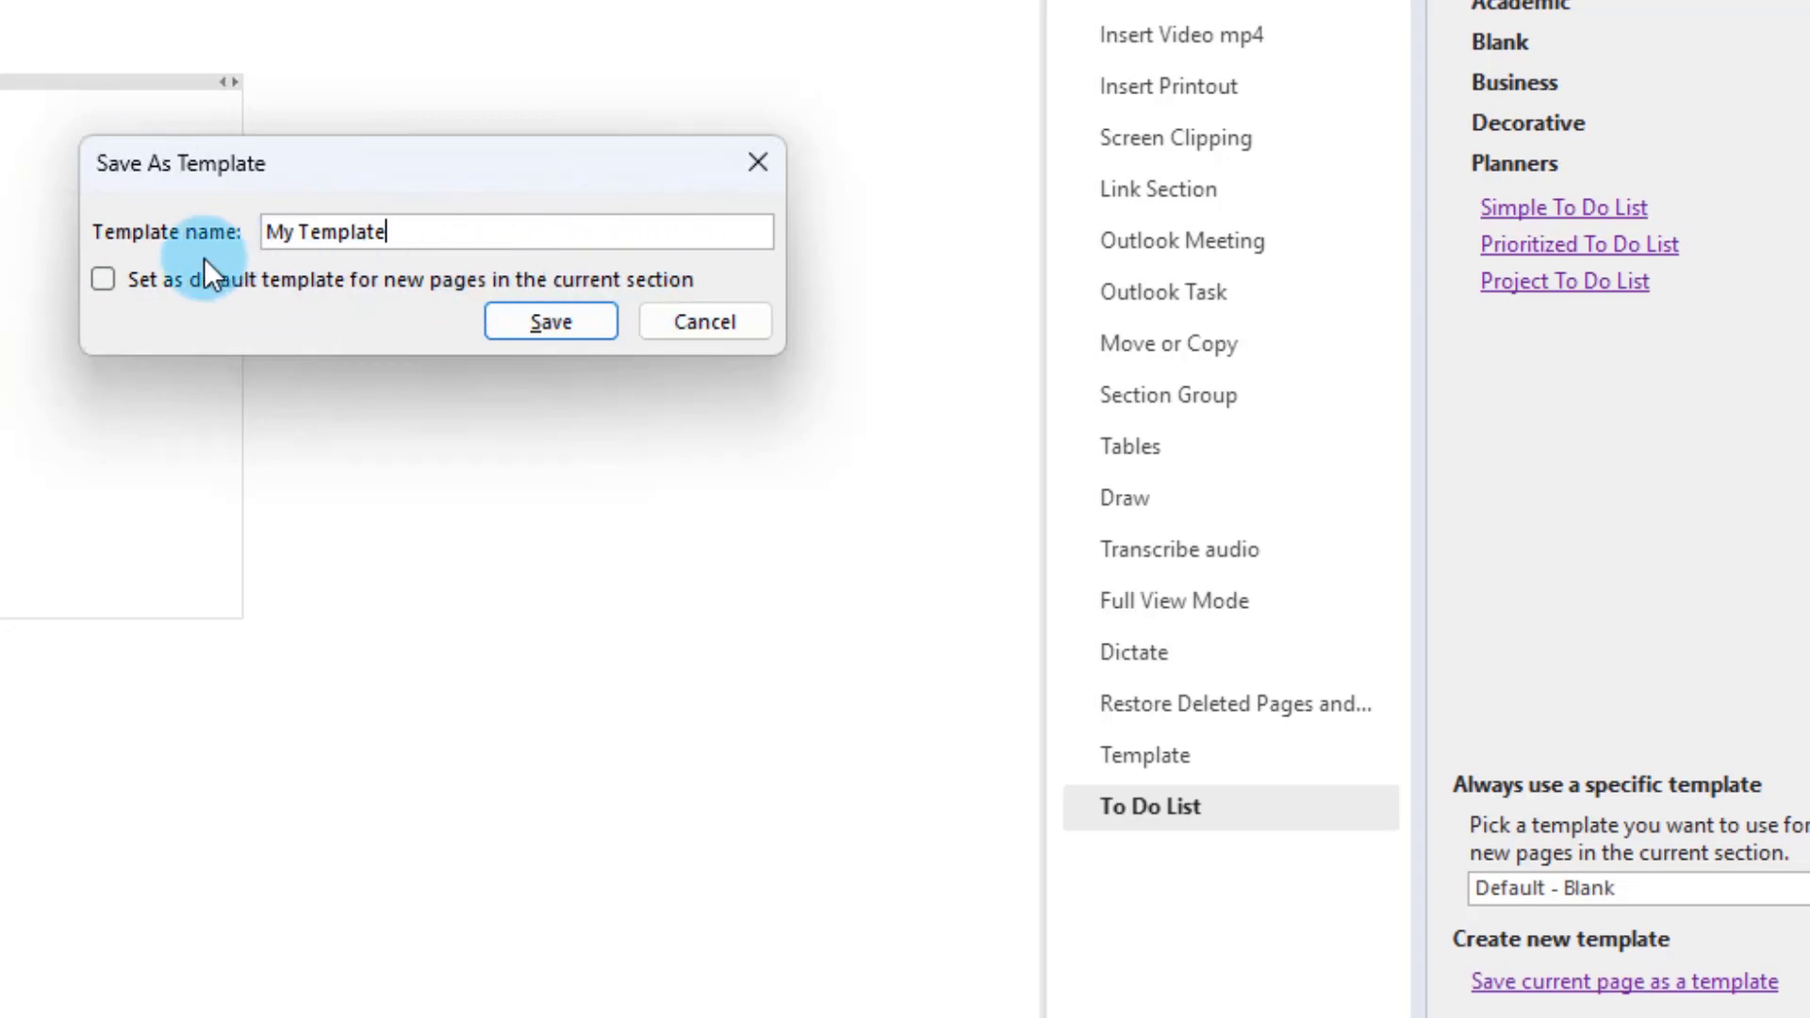
left_click(95, 280)
left_click(560, 321)
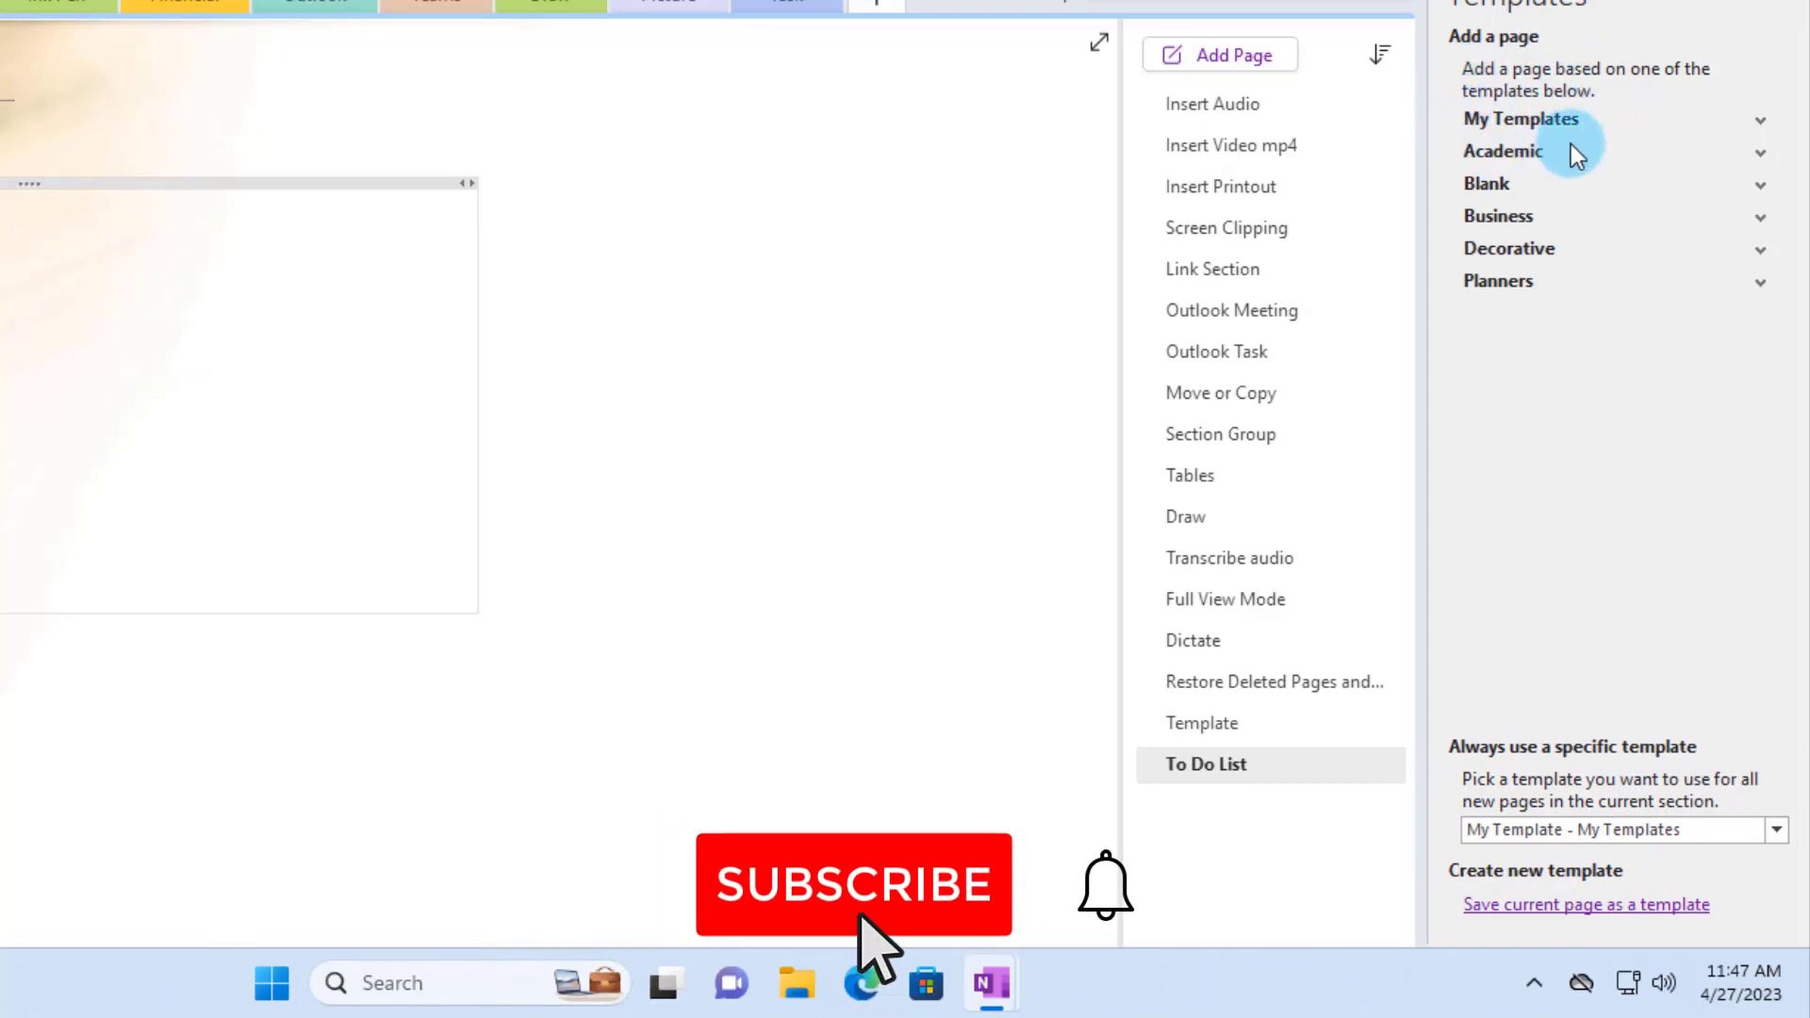
- Delete the original To Do List page
left_click(1760, 121)
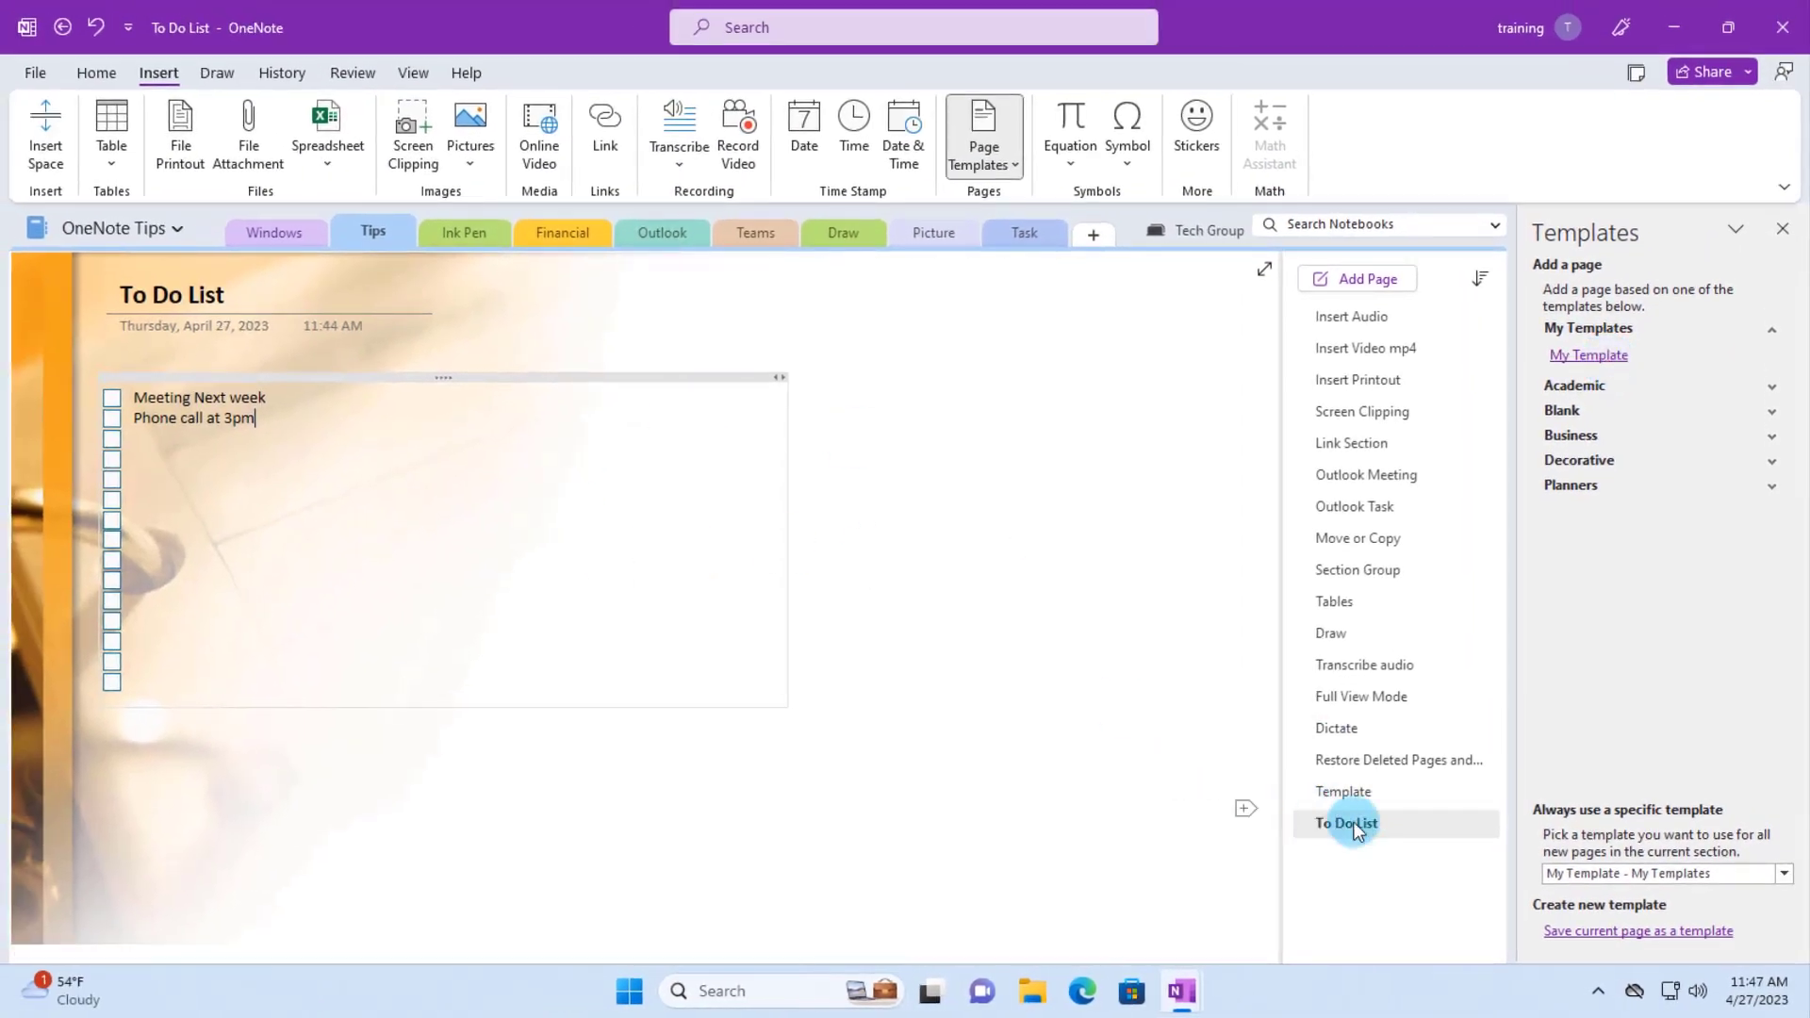
right_click(1354, 821)
left_click(1331, 852)
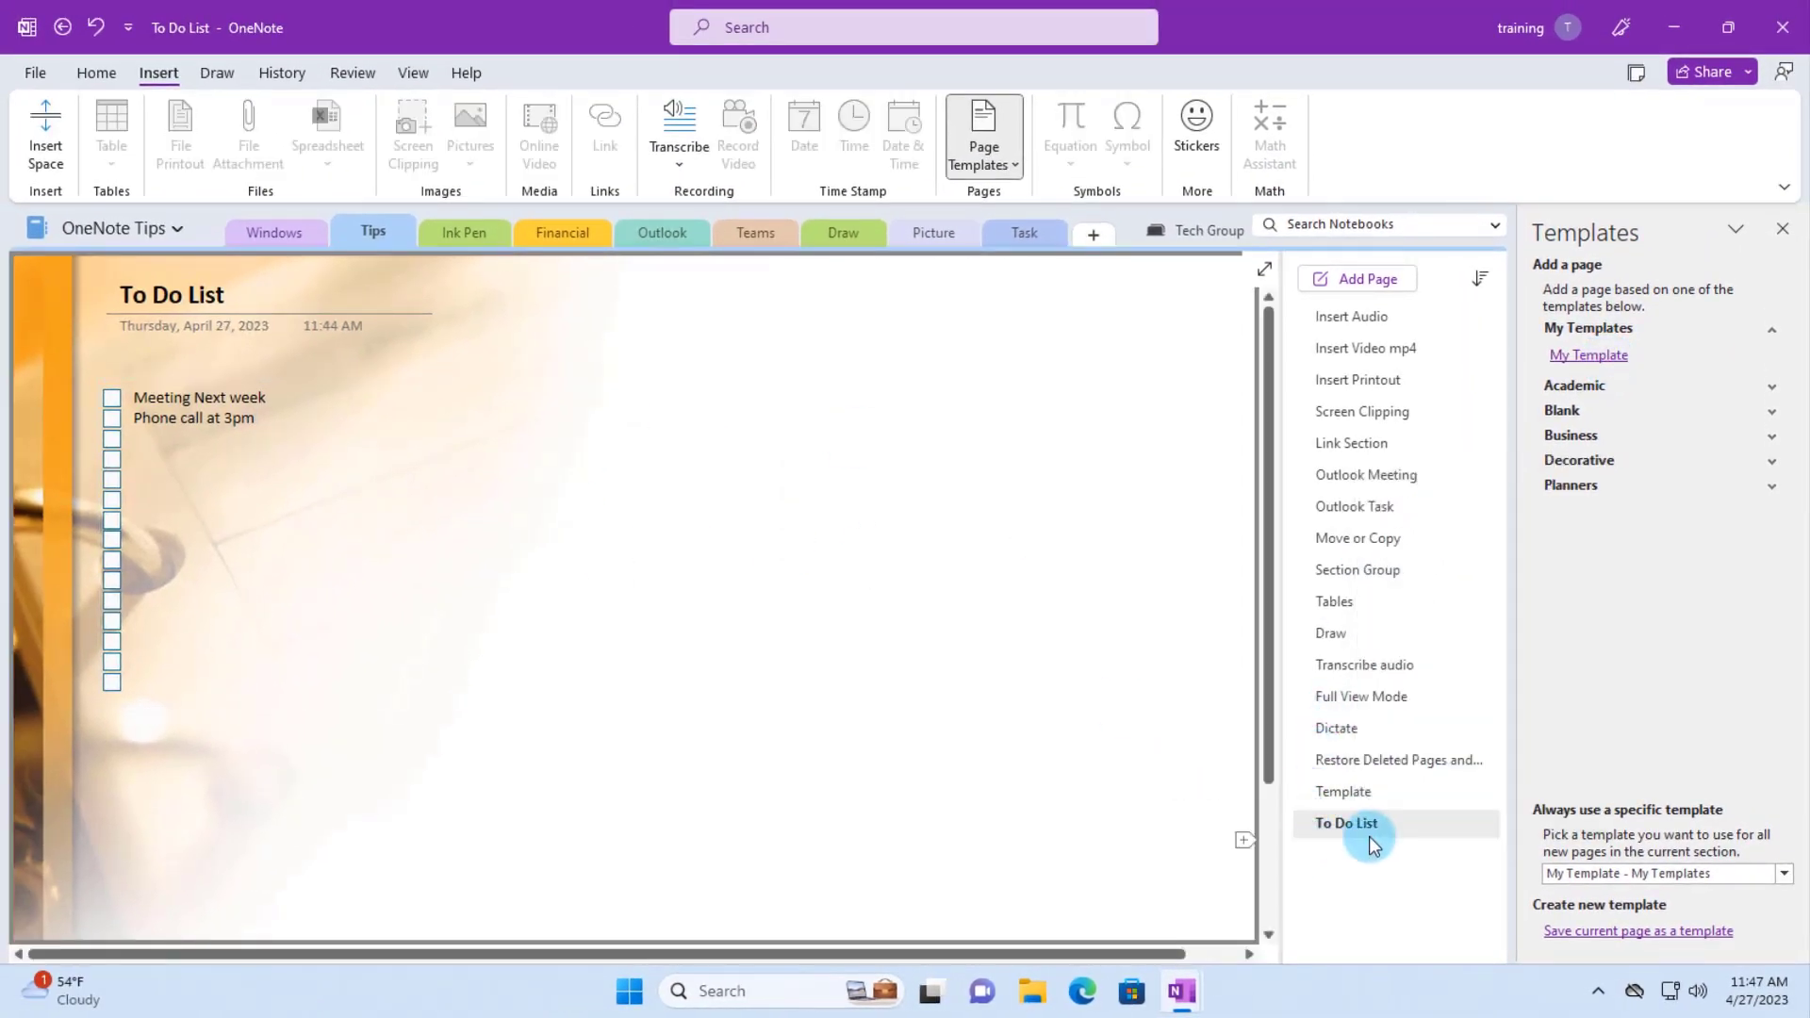
right_click(1362, 824)
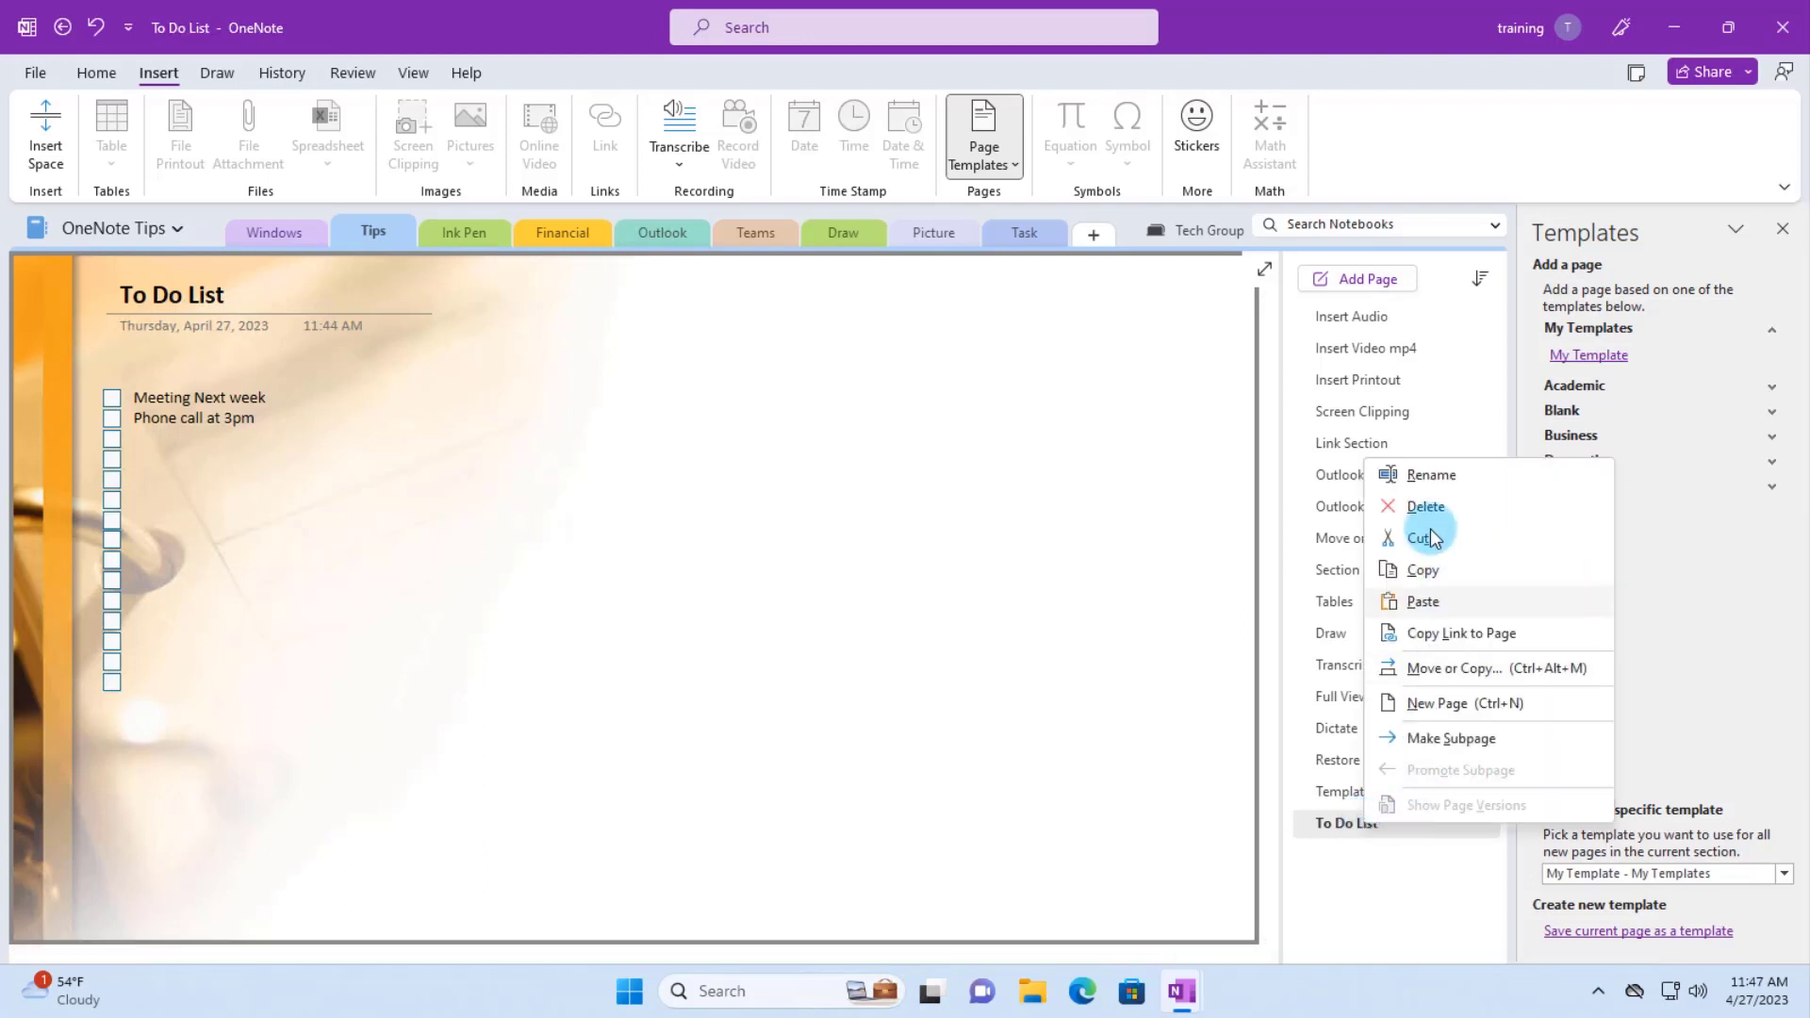
left_click(1426, 509)
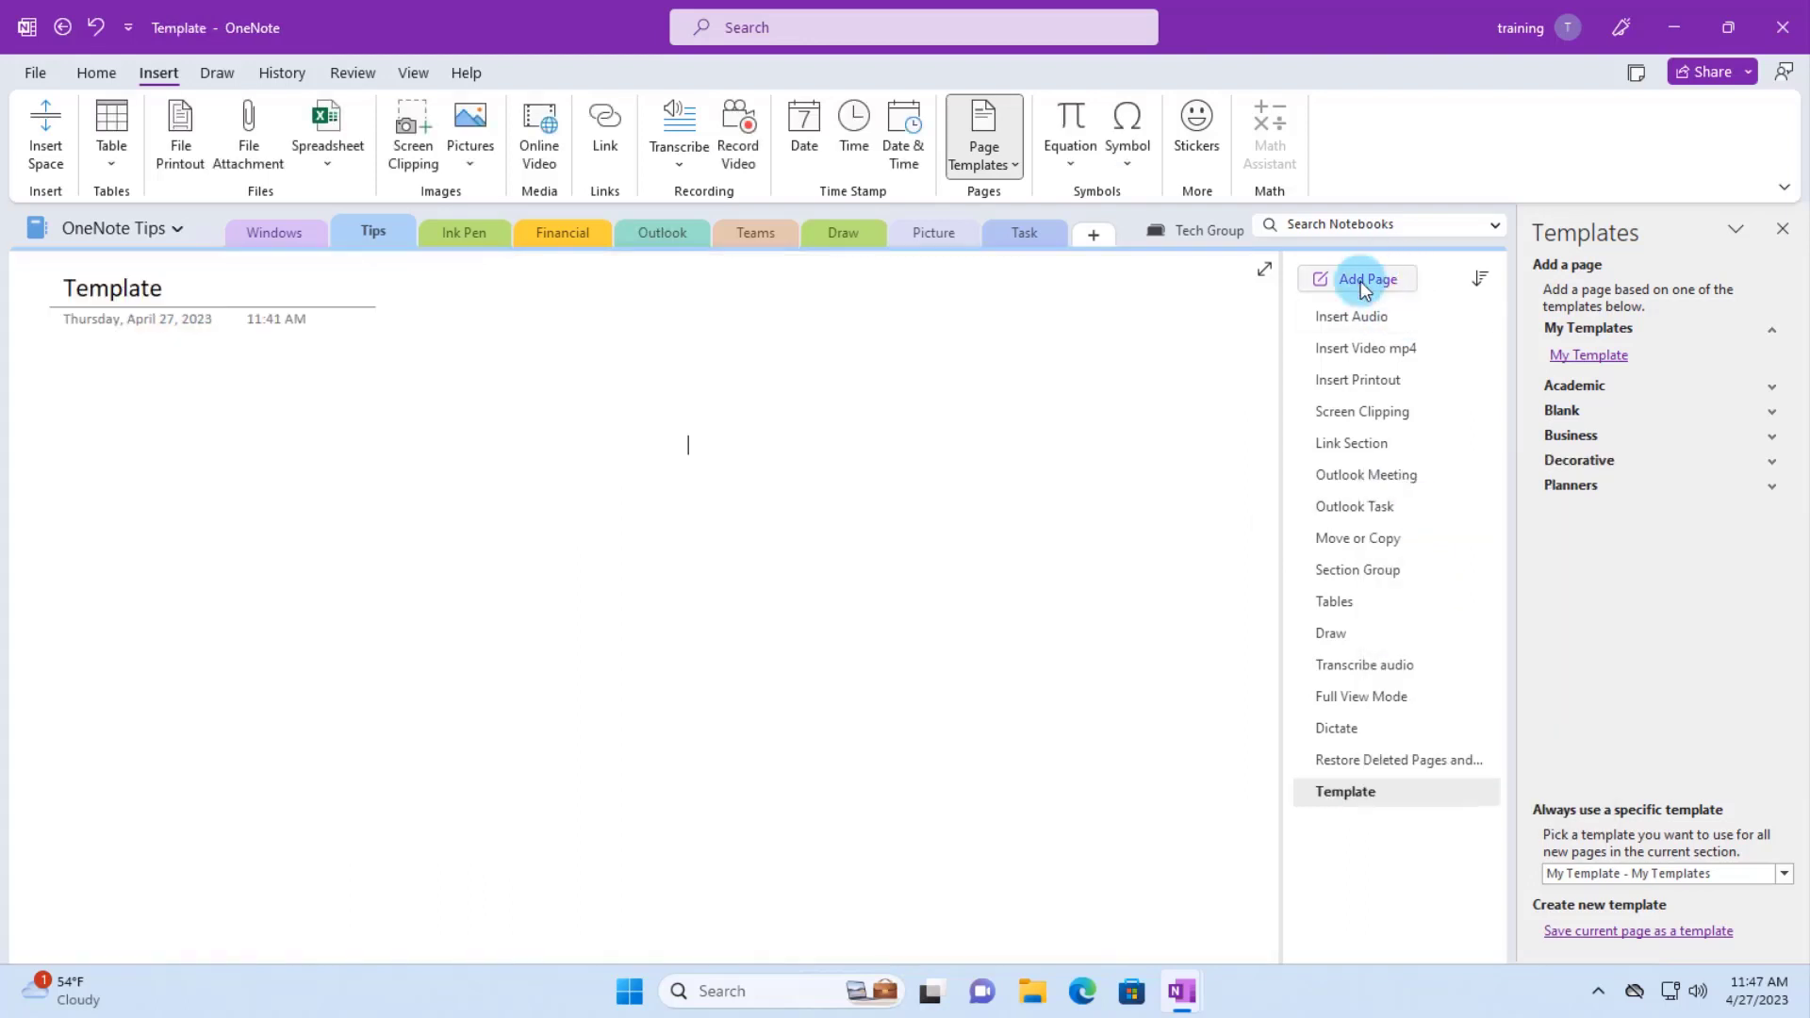
- Add a new page, which opens with the My Template checklist
left_click(1368, 280)
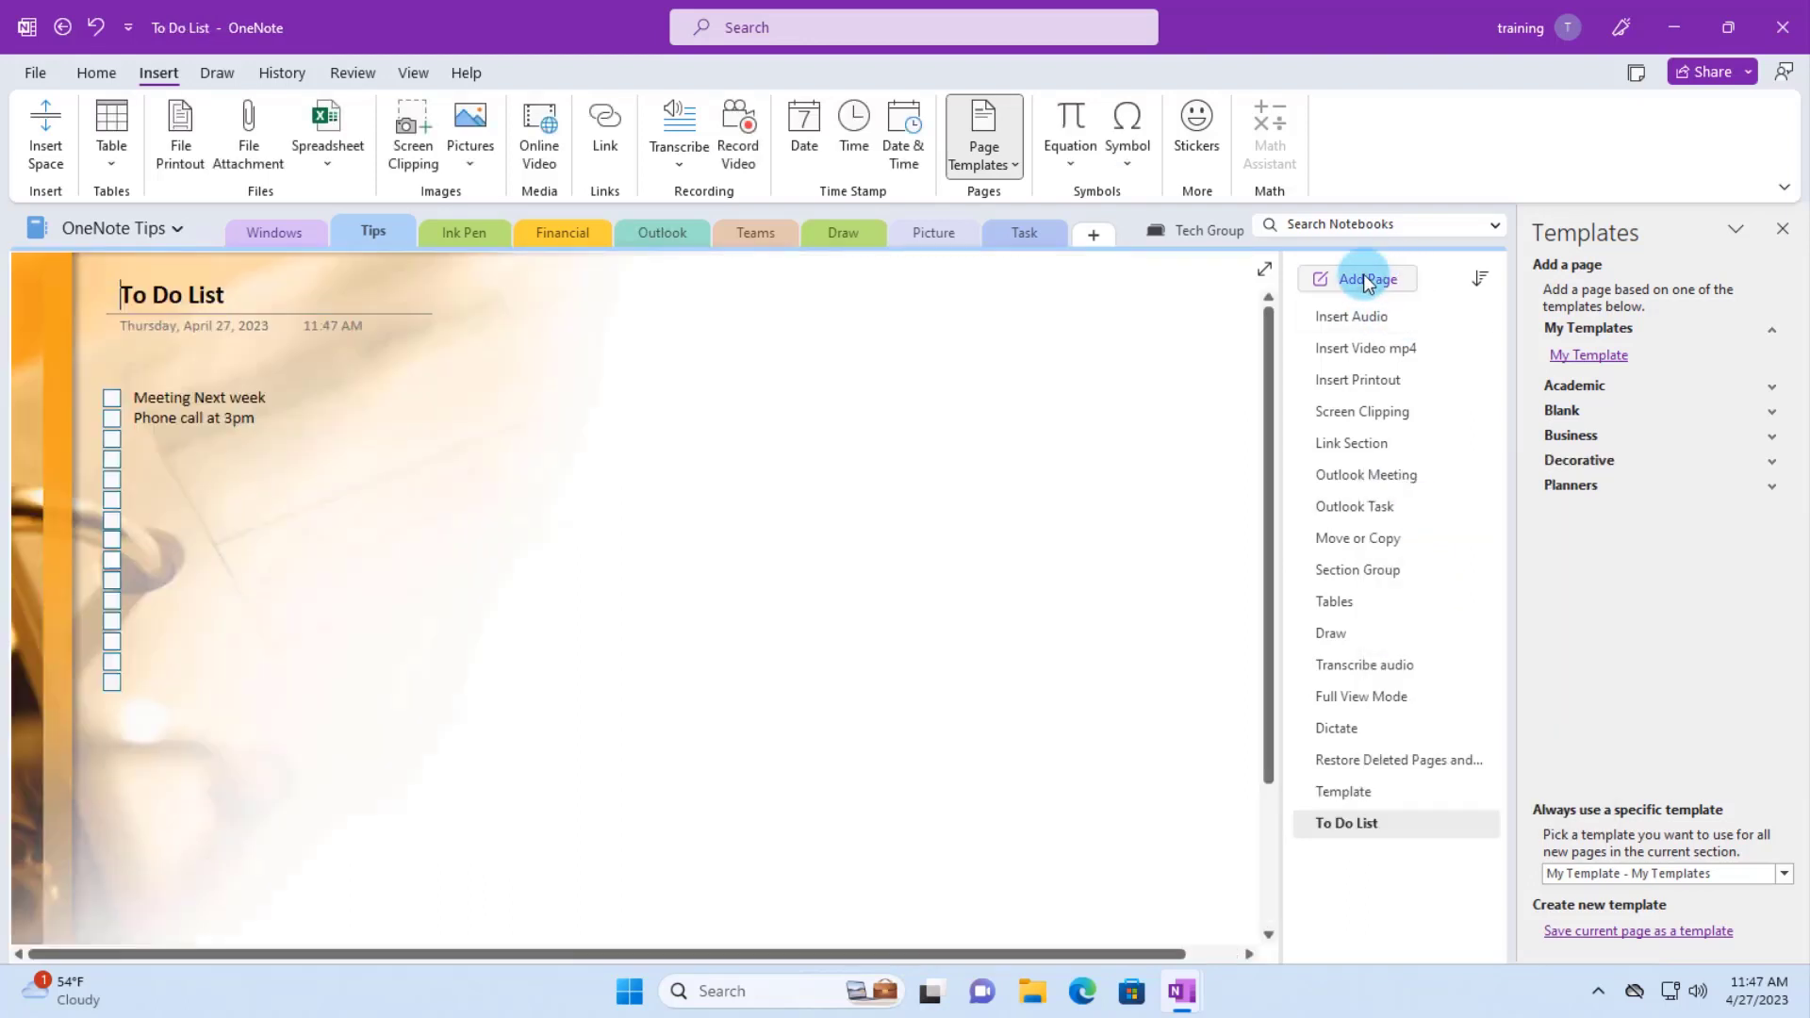
left_click(595, 478)
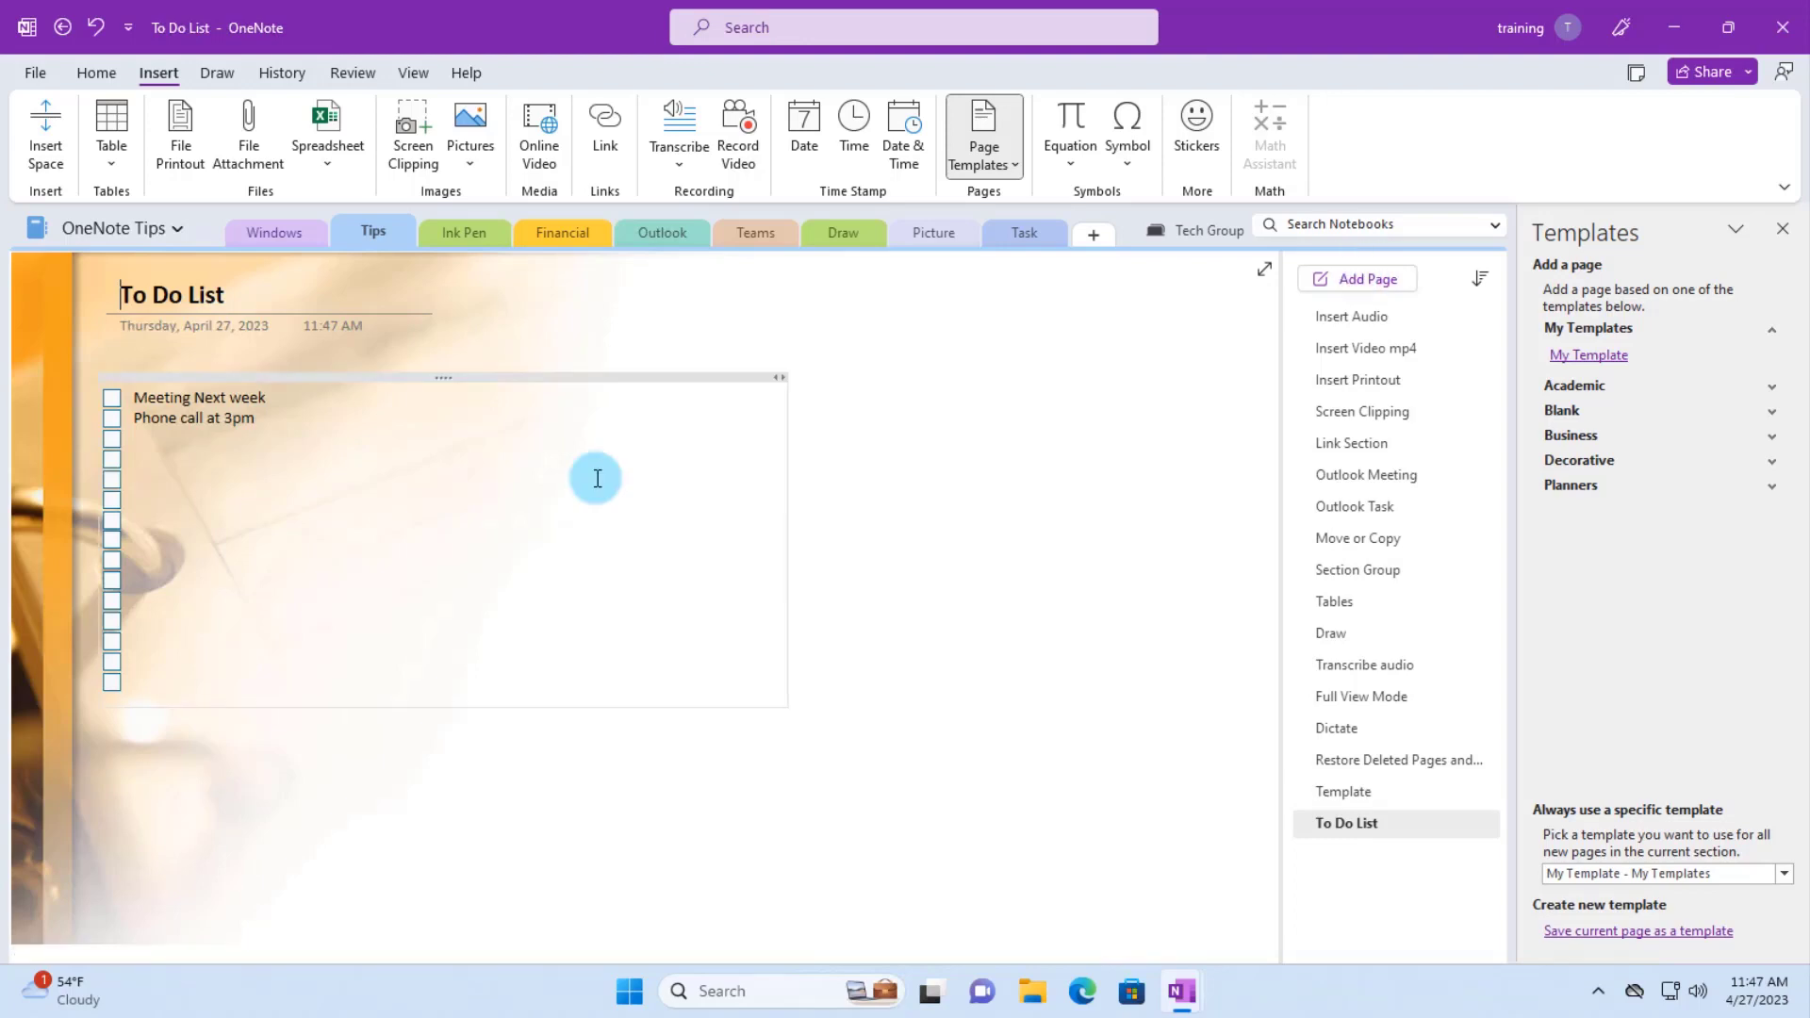
left_click(328, 212)
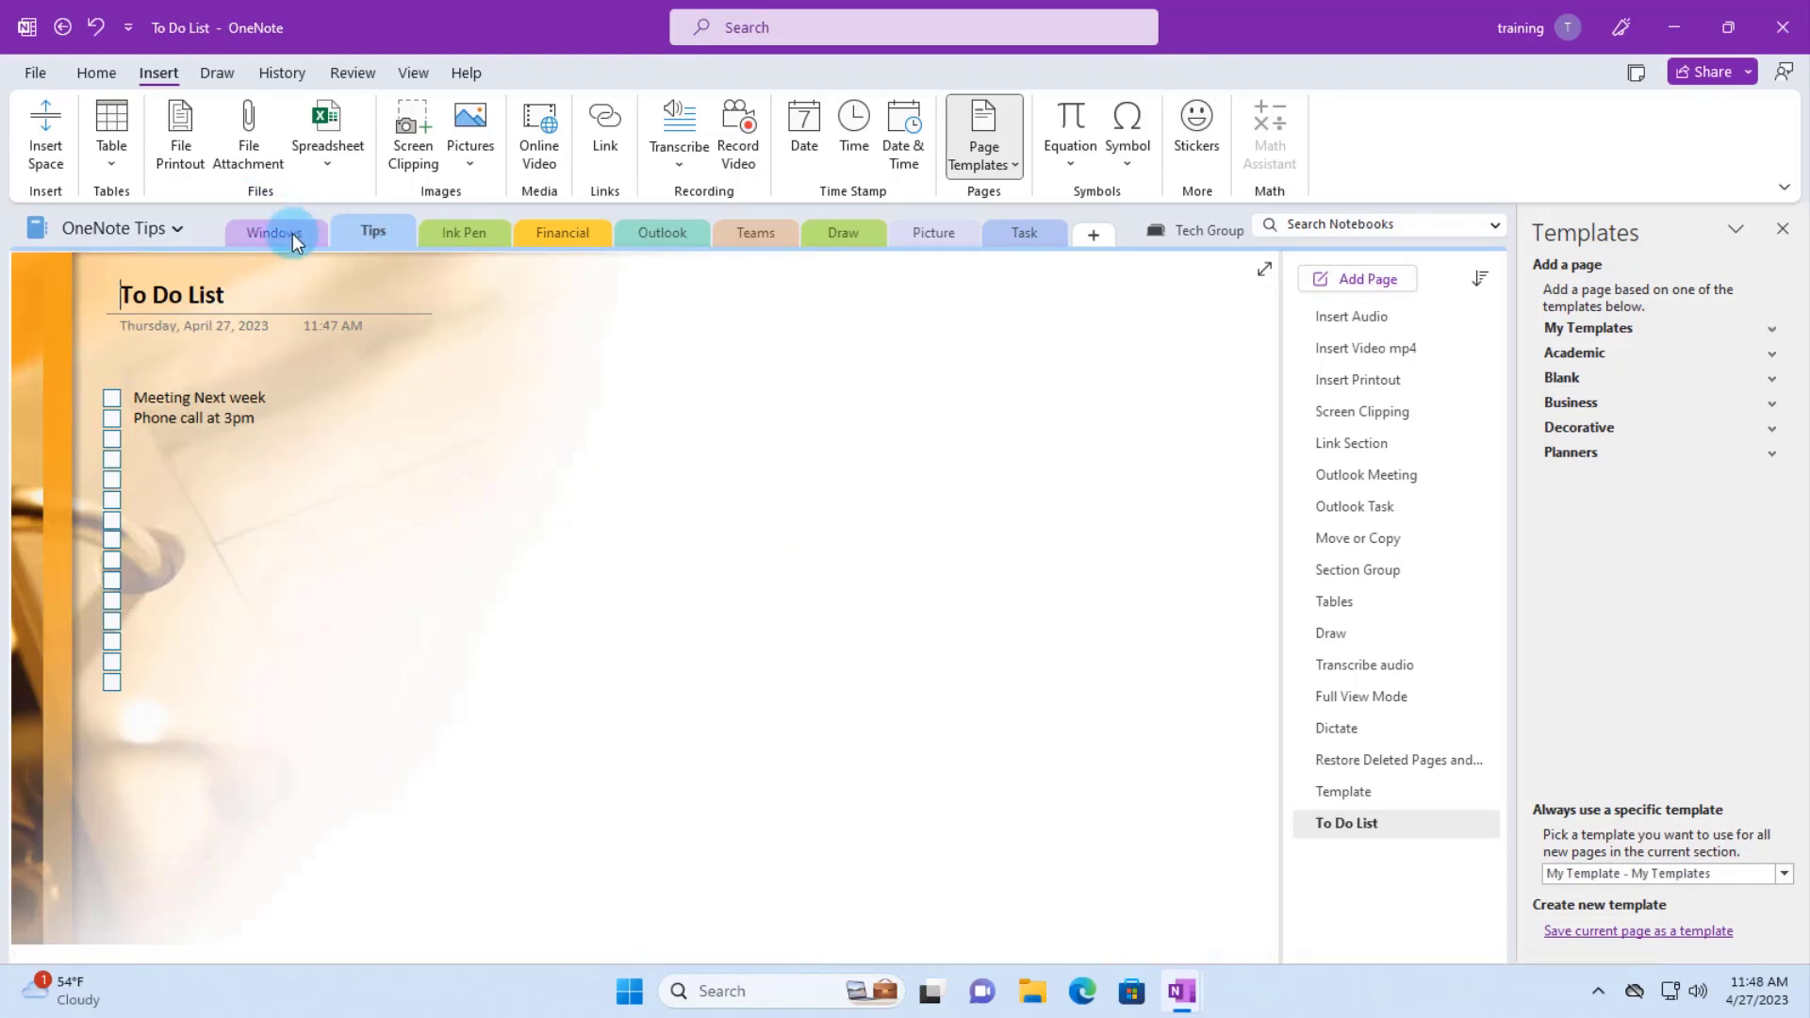
- Open the Windows section's page and delete My Template from My Templates
left_click(293, 233)
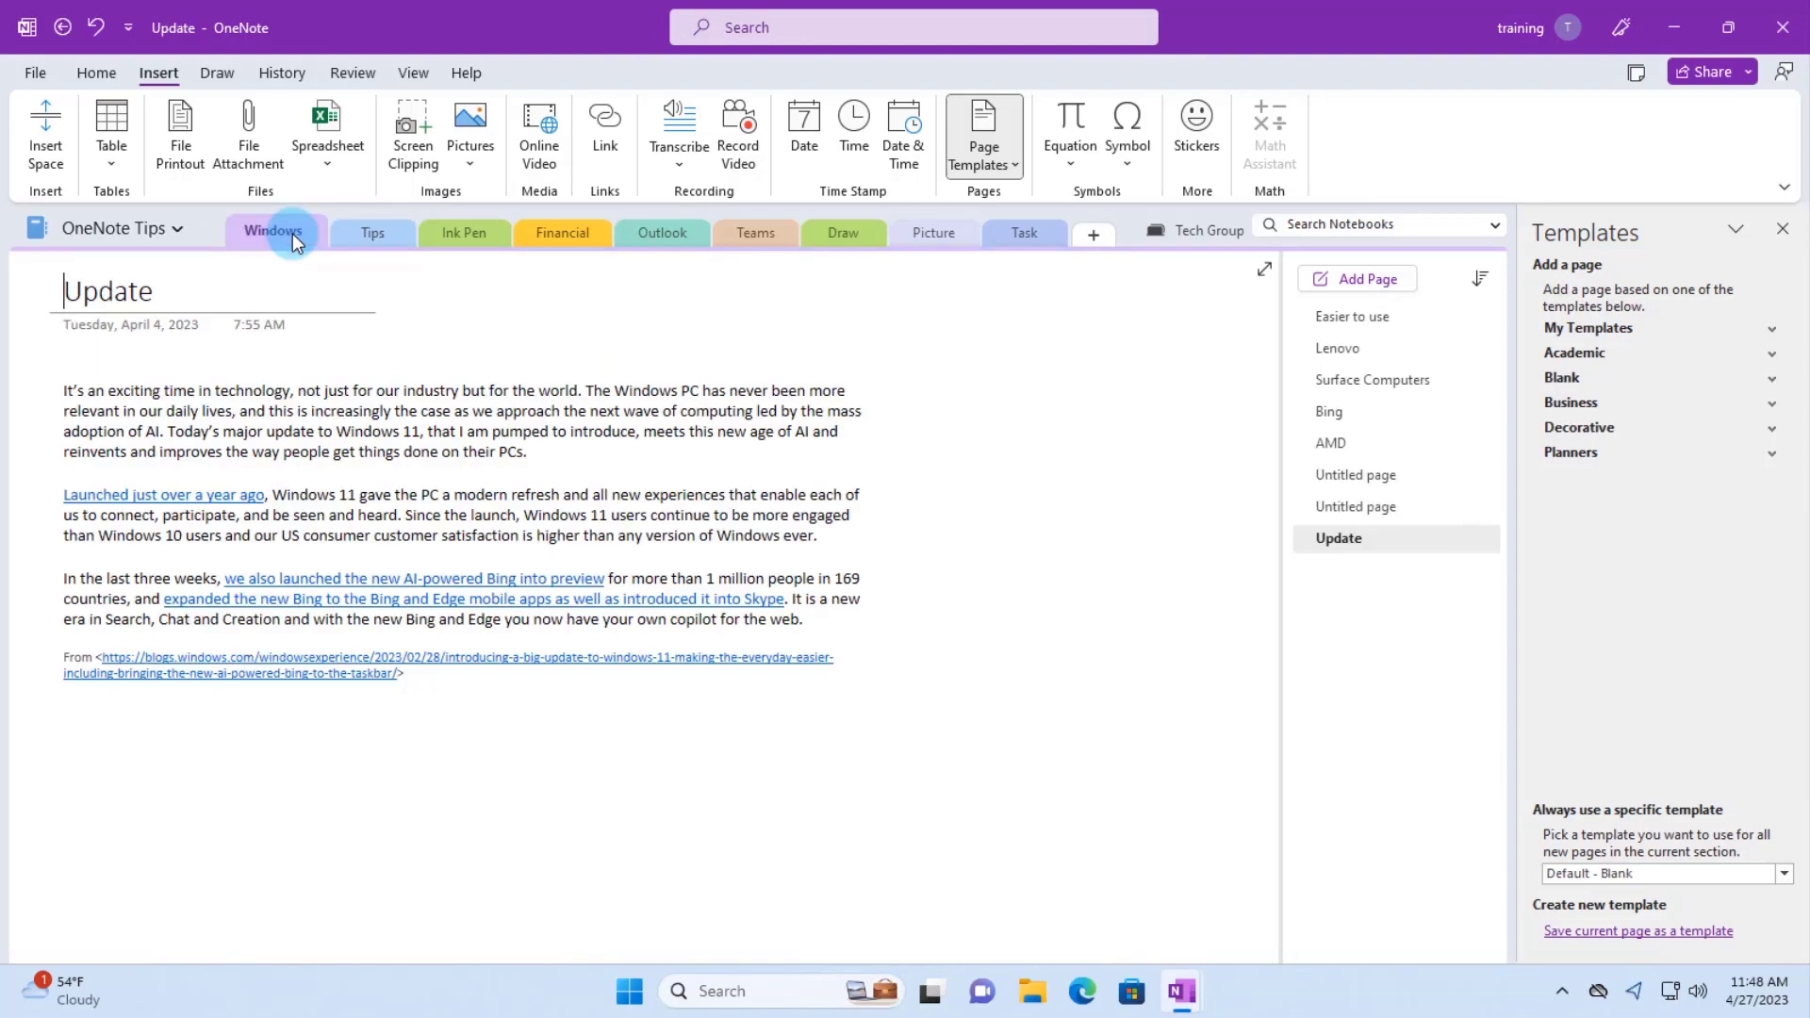
left_click(1364, 300)
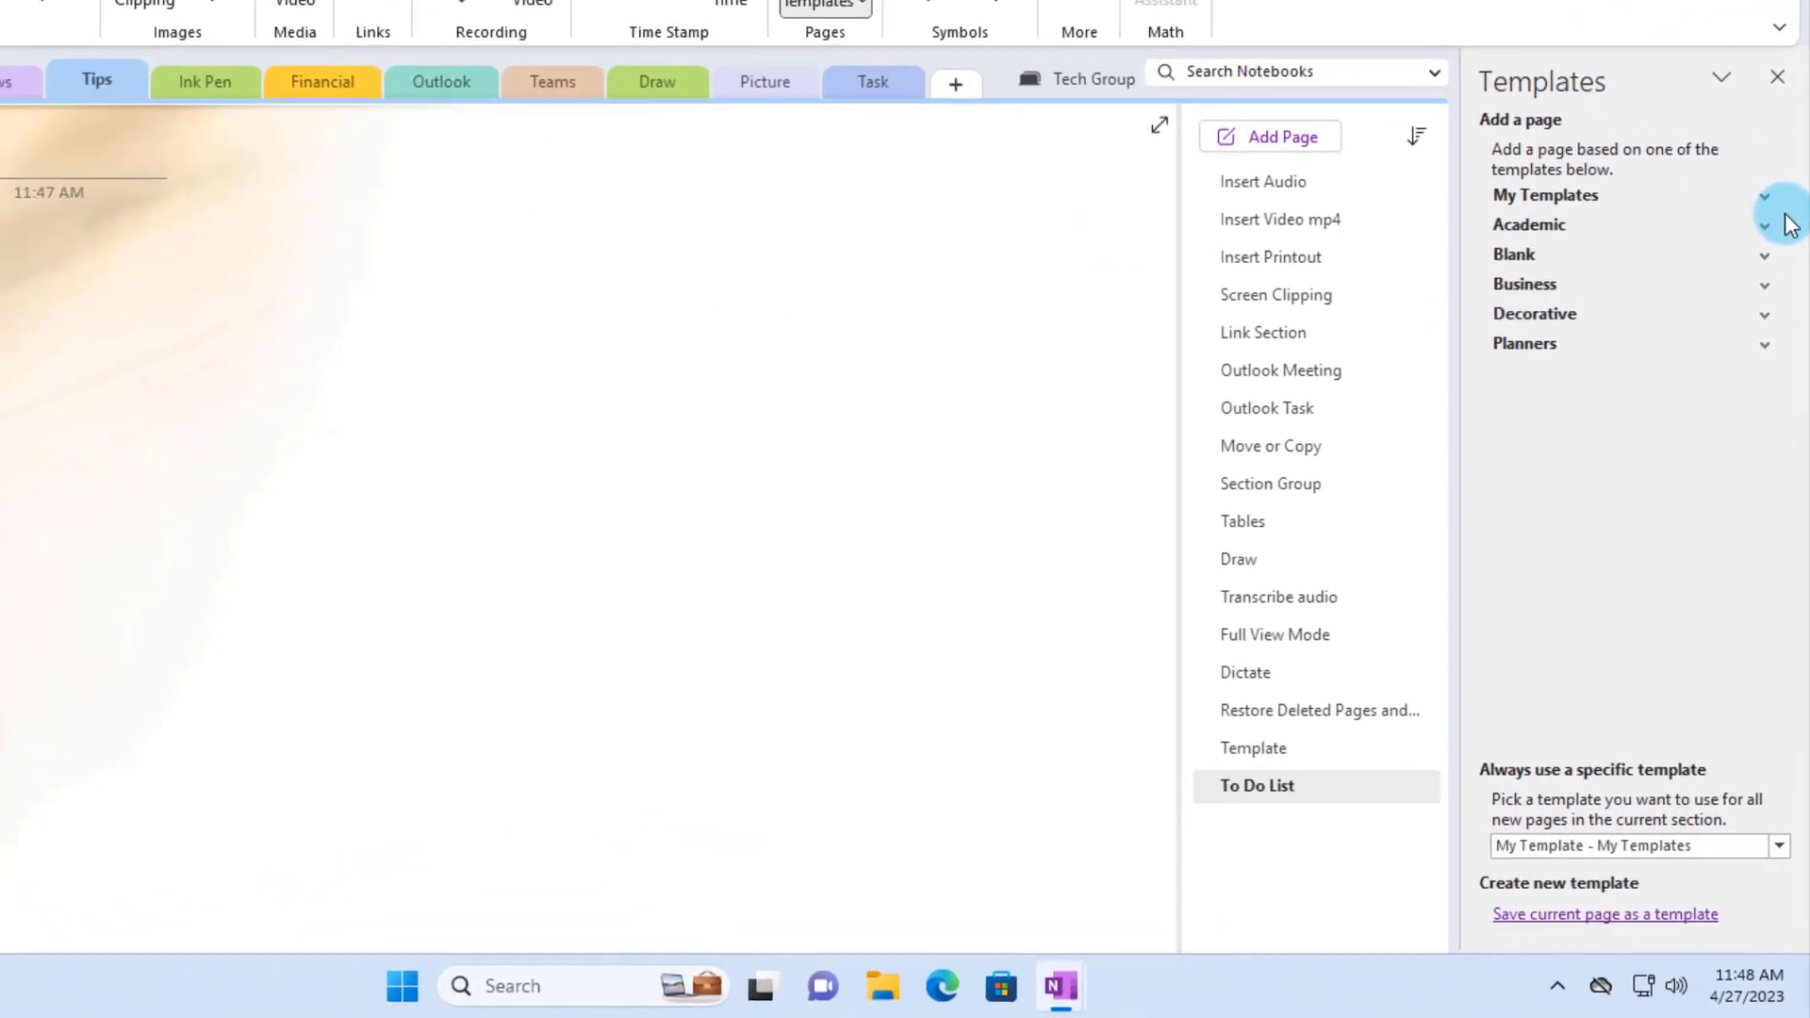
left_click(1765, 181)
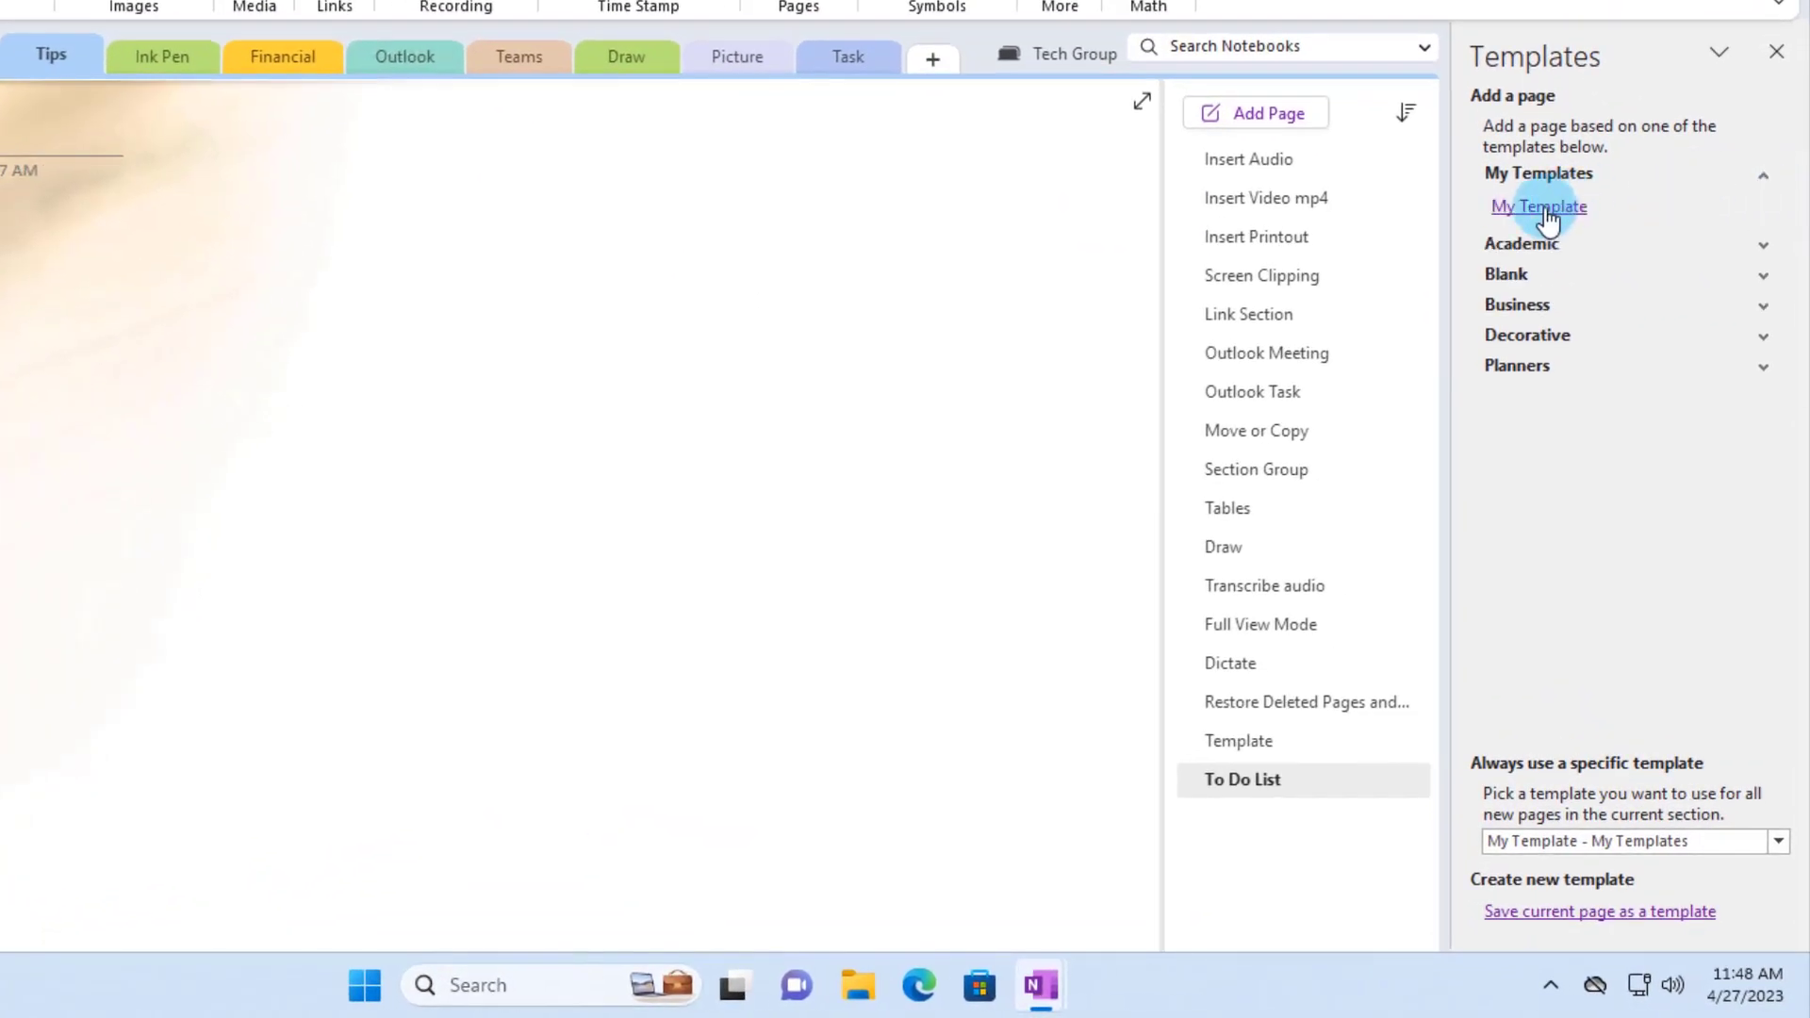
right_click(1546, 213)
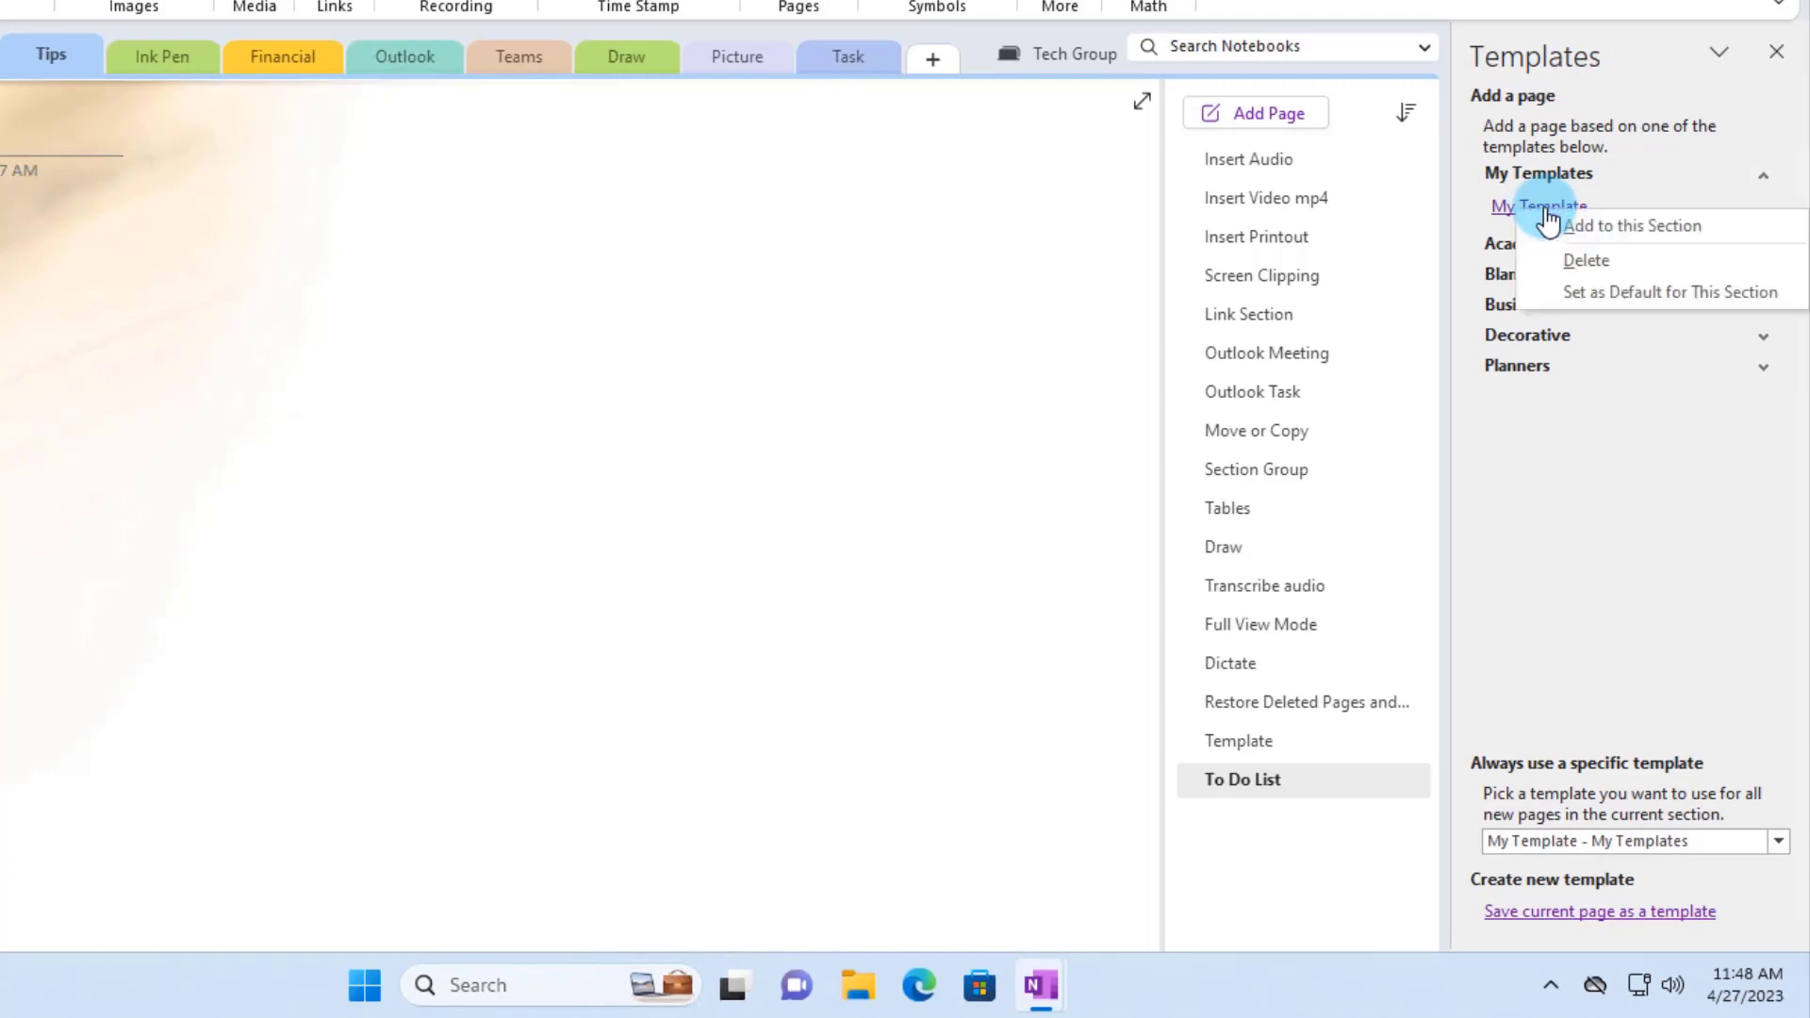
left_click(1585, 258)
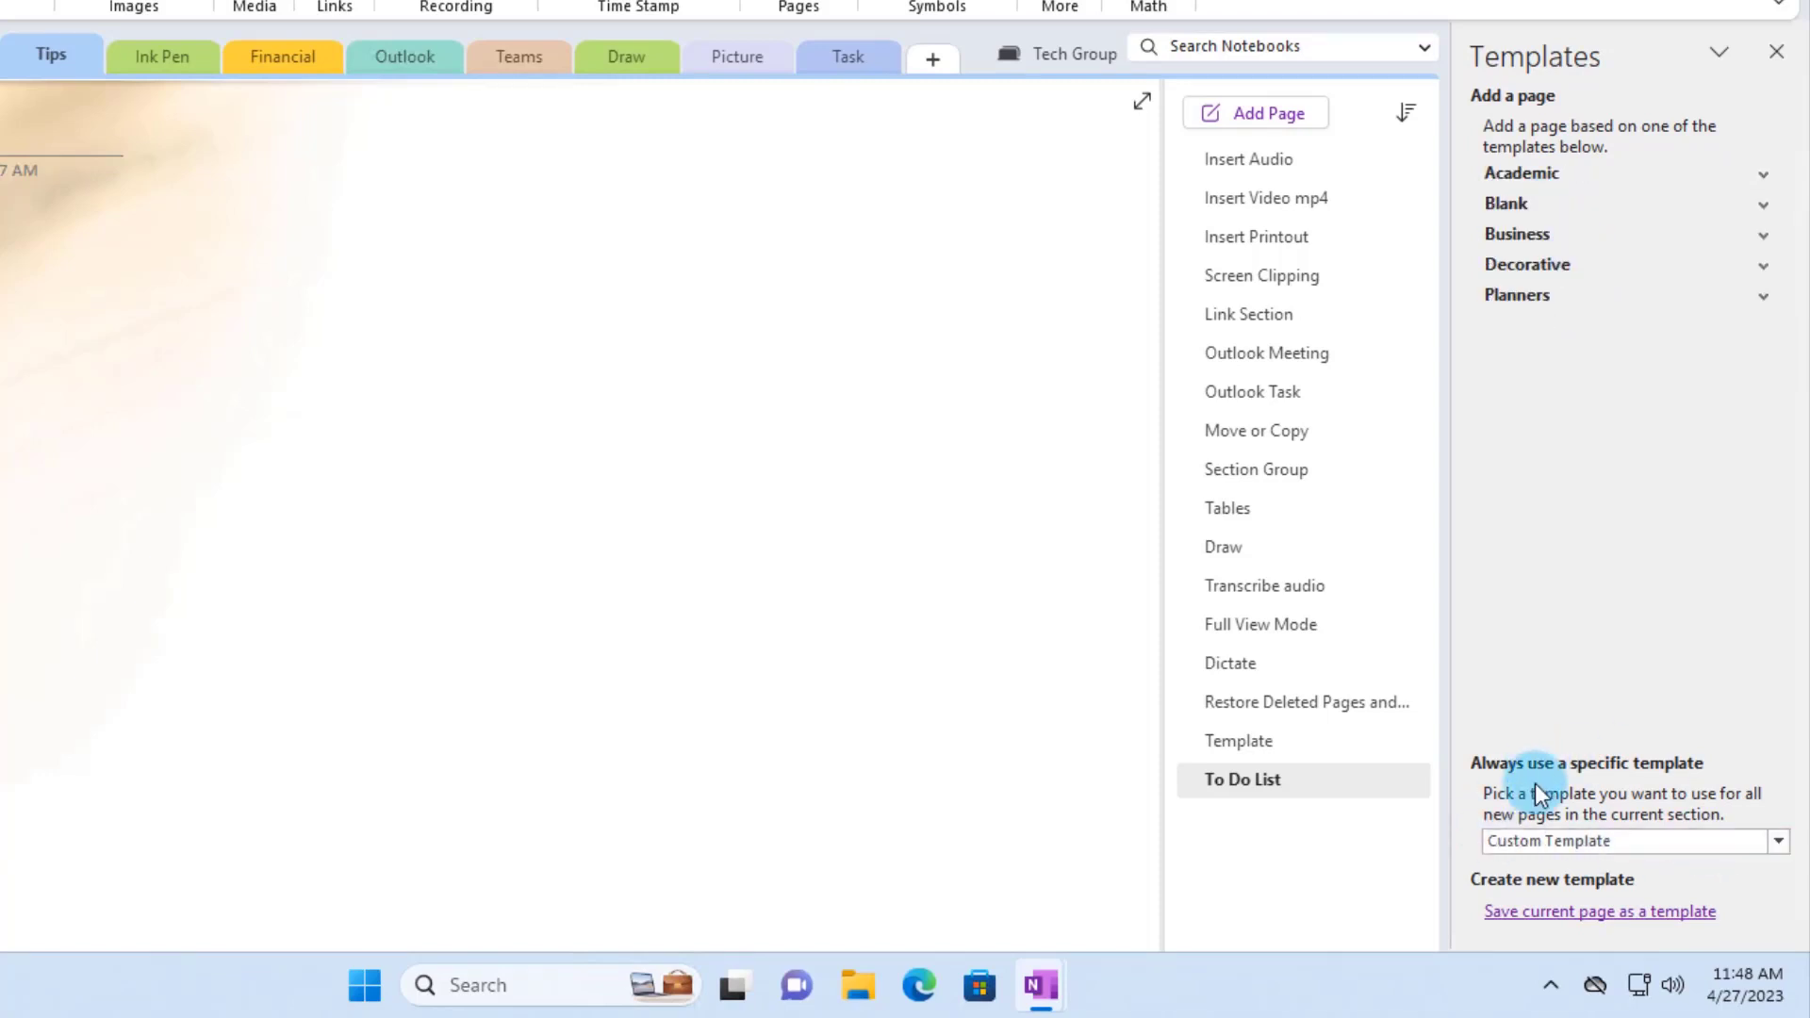
- Make Default - Blank the section's default template and add a new blank page
left_click(1778, 841)
left_click(1724, 819)
left_click(1756, 841)
scroll(1639, 687, "up", 3)
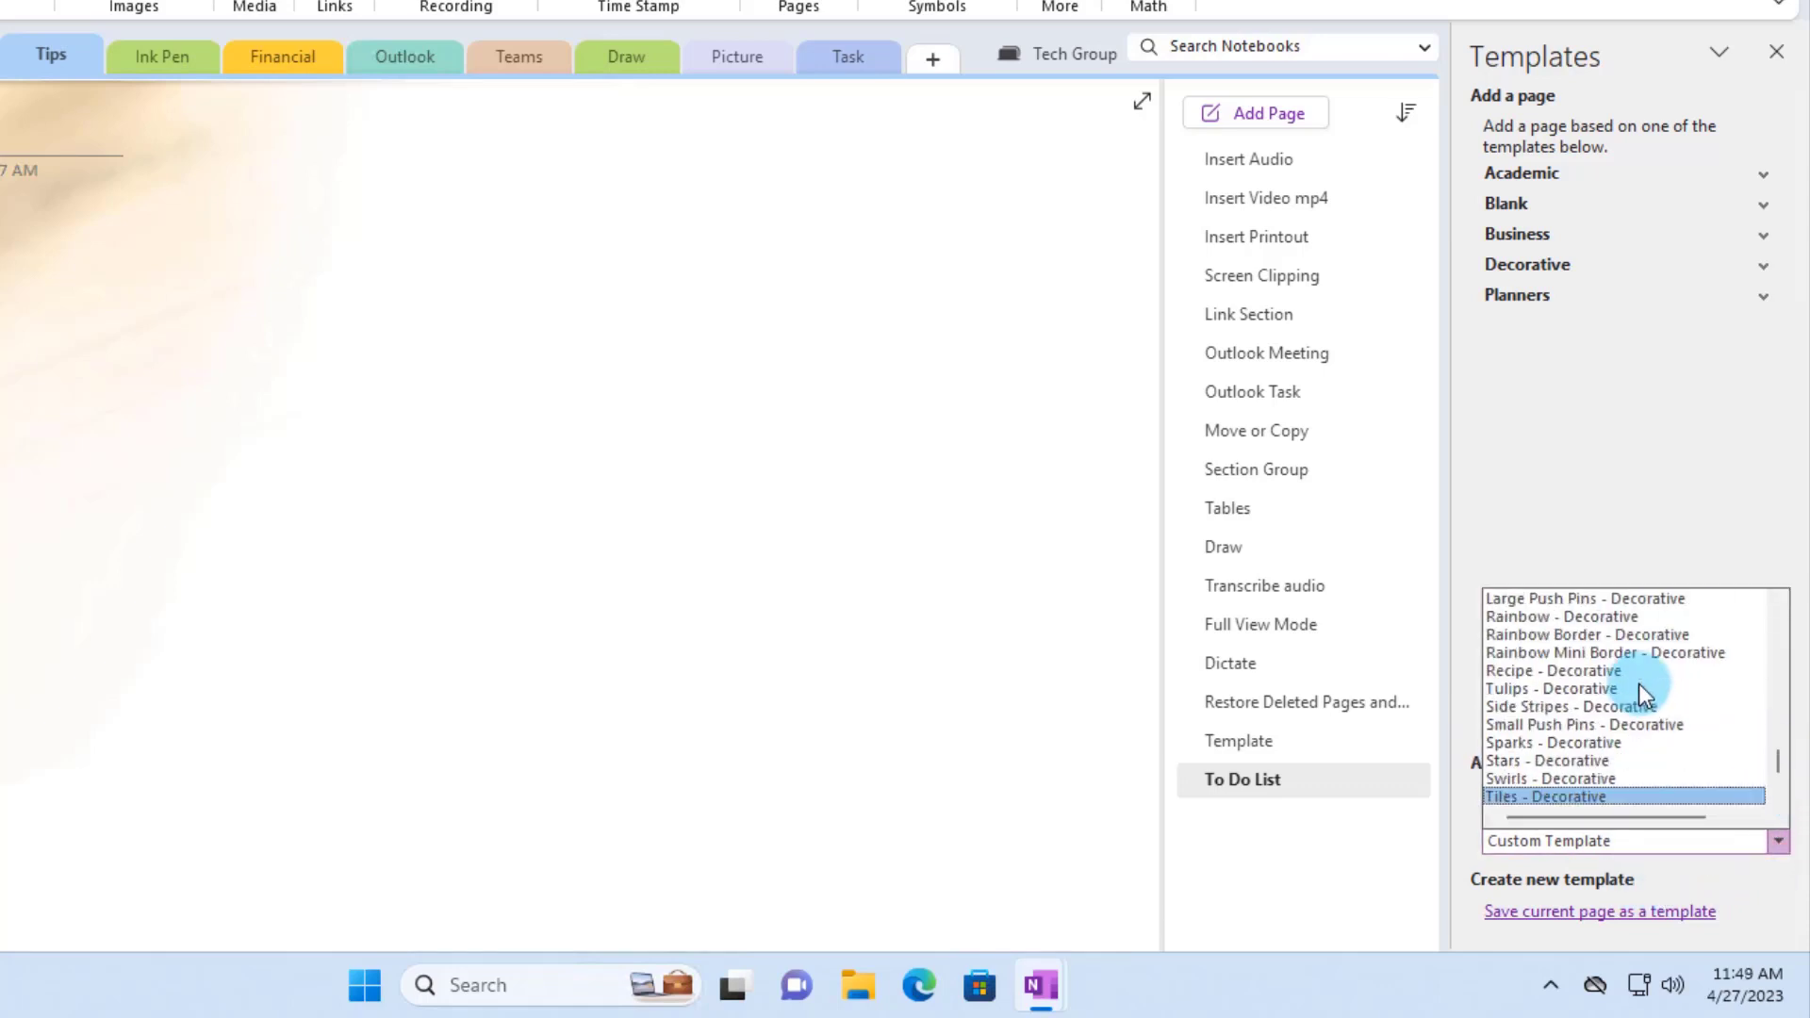
scroll(1648, 711, "up", 12)
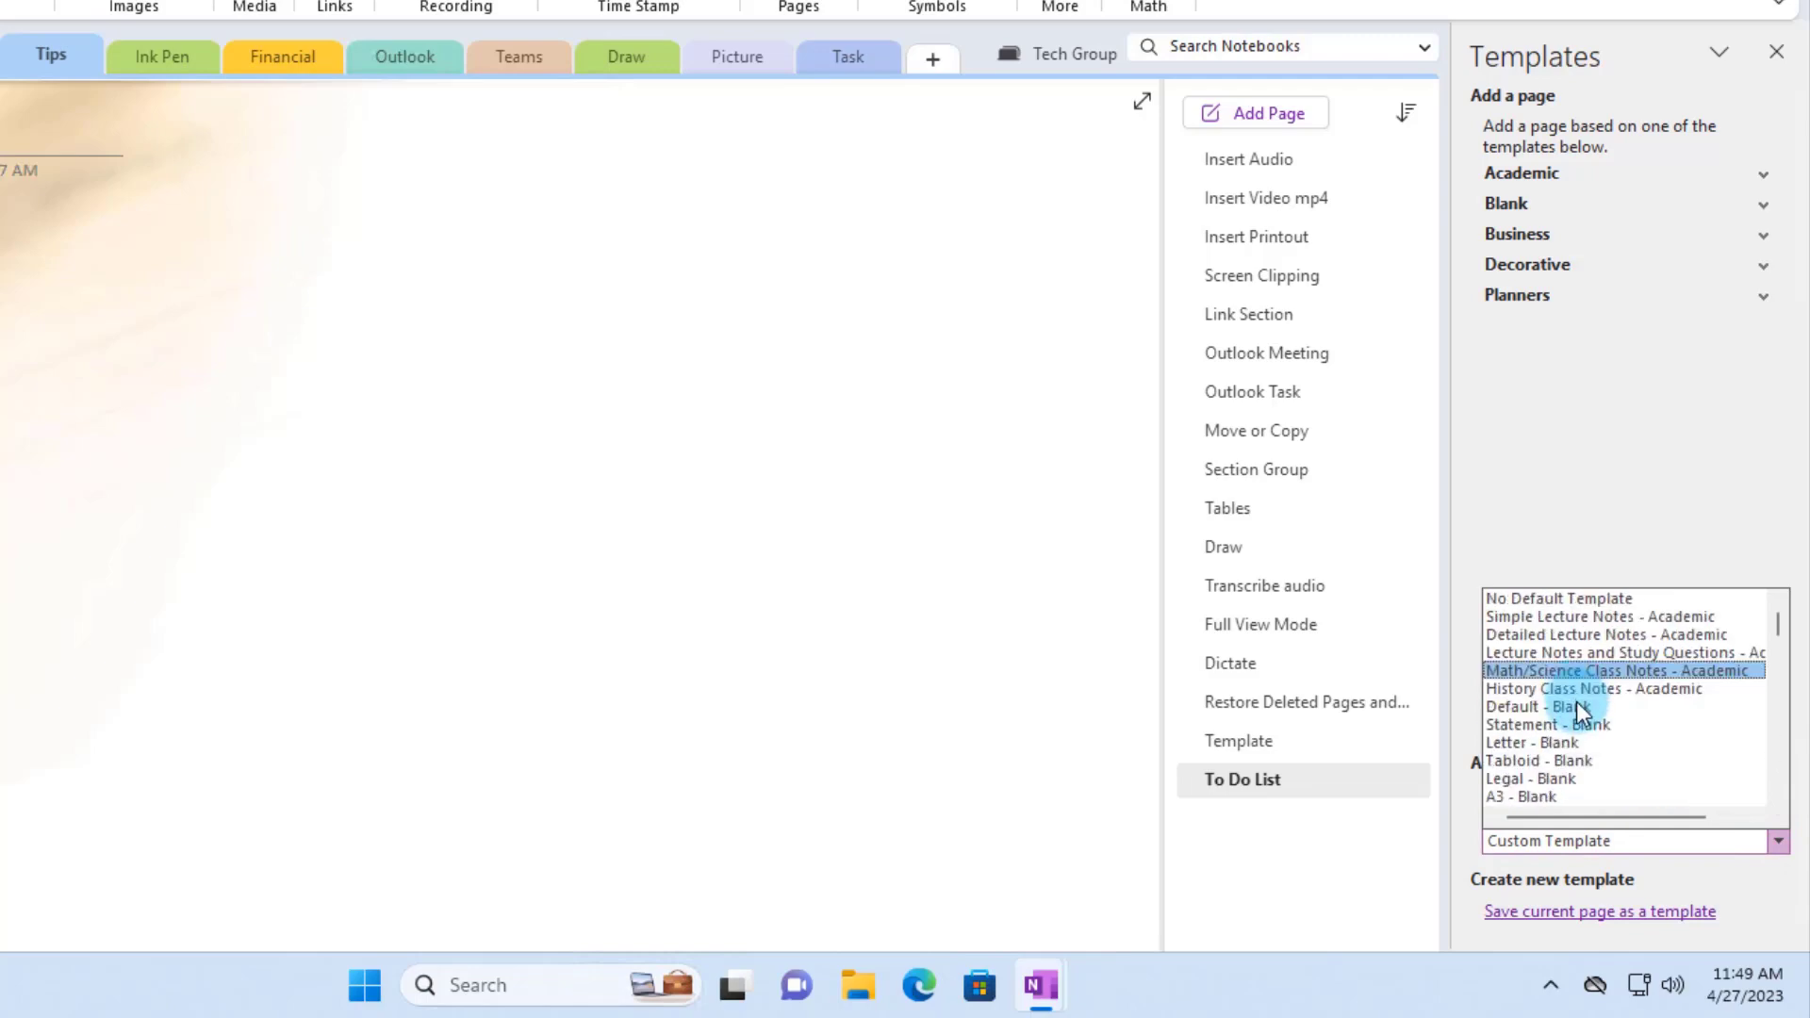
left_click(1576, 709)
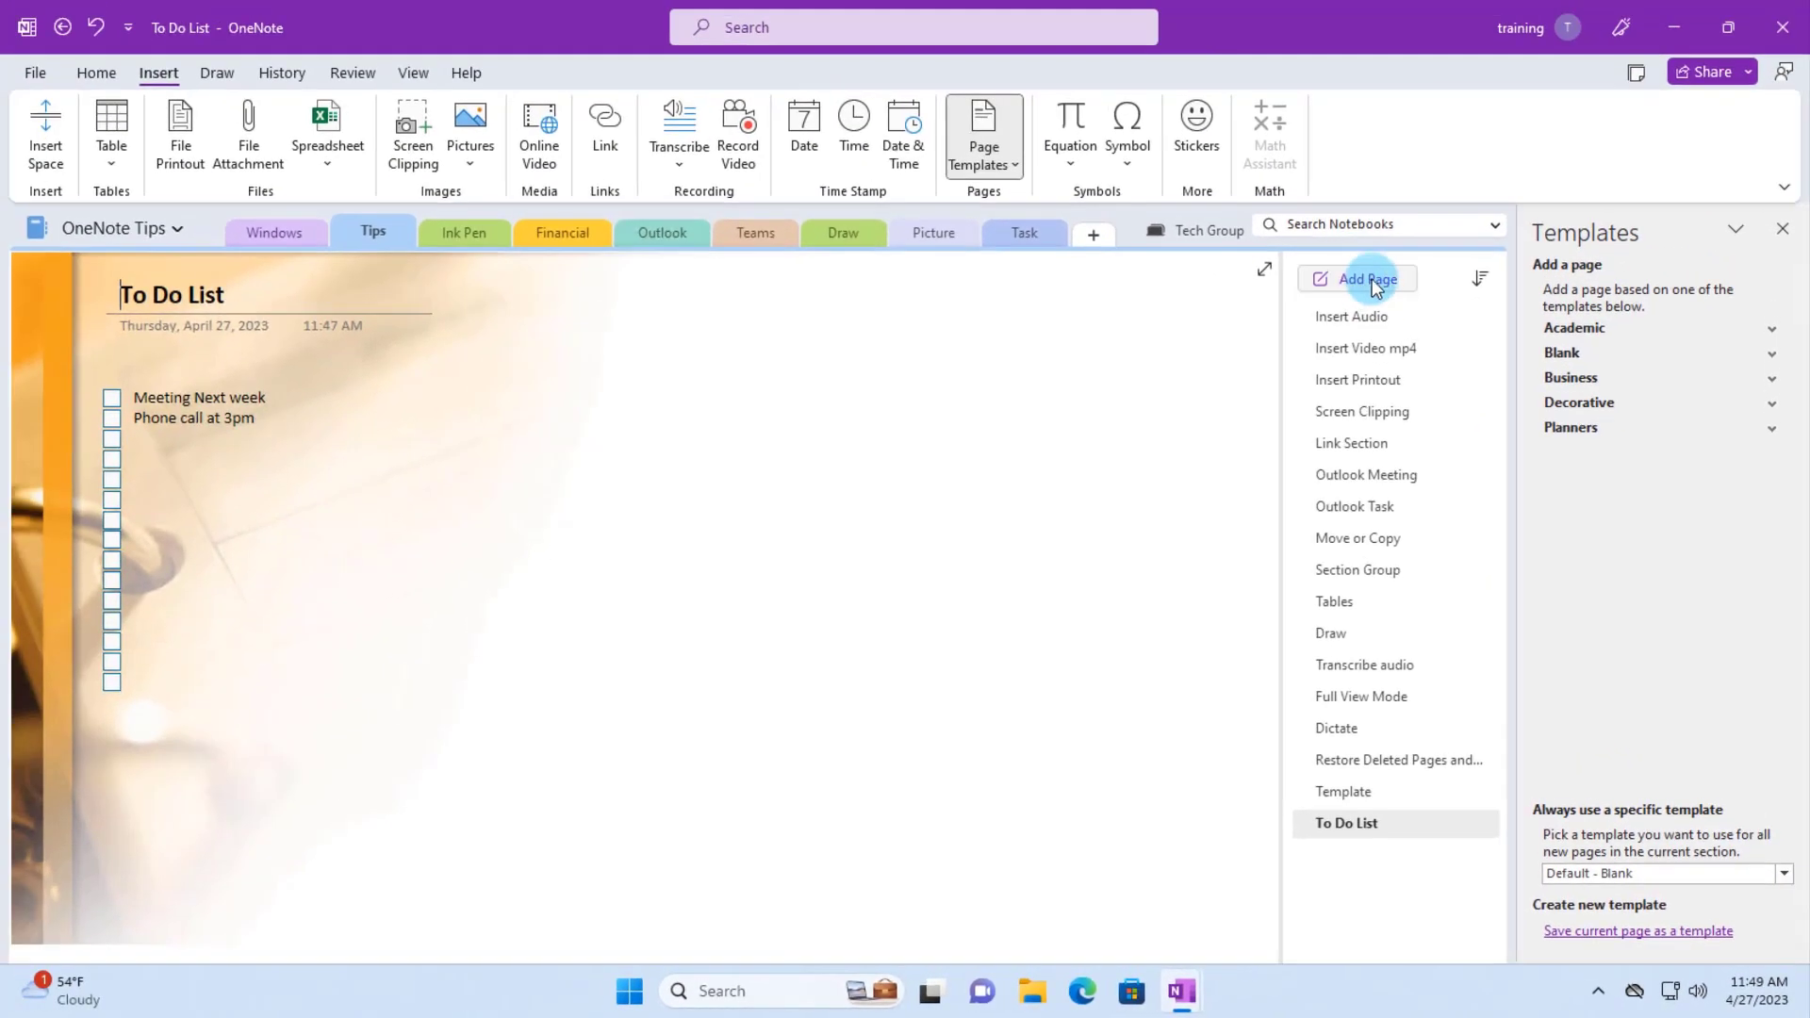
left_click(1377, 279)
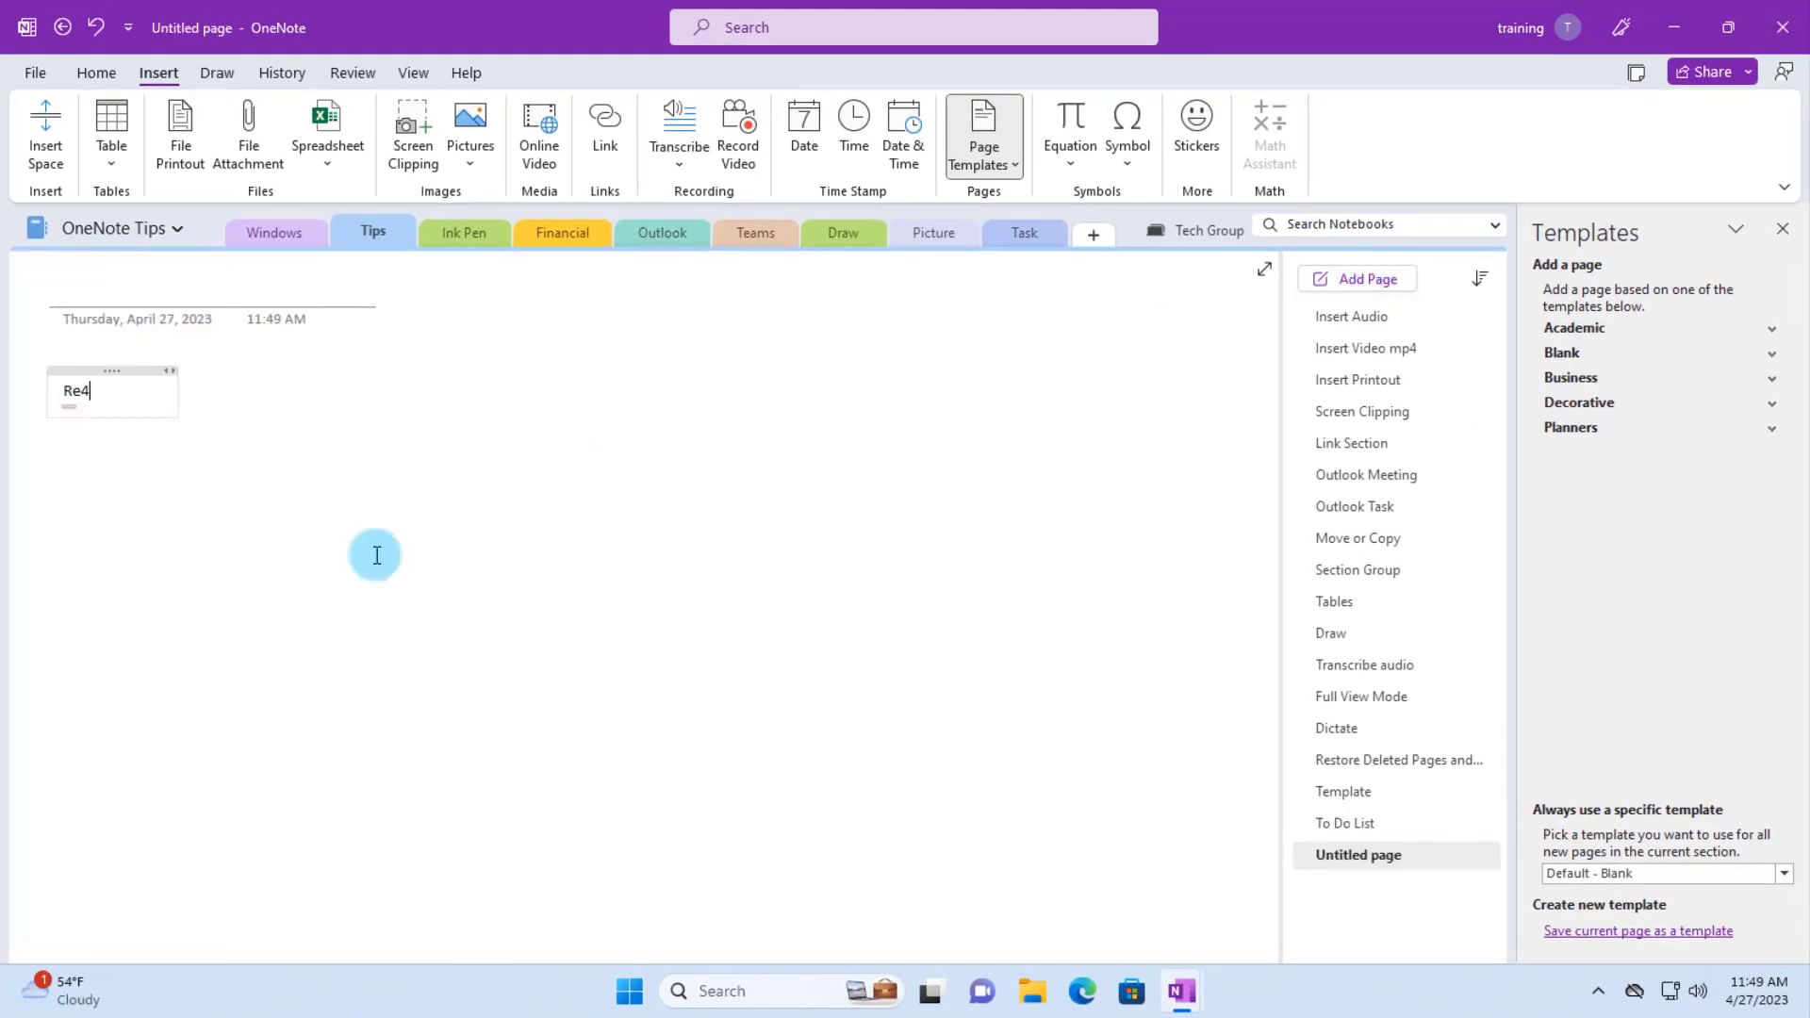
key("BackSpace")
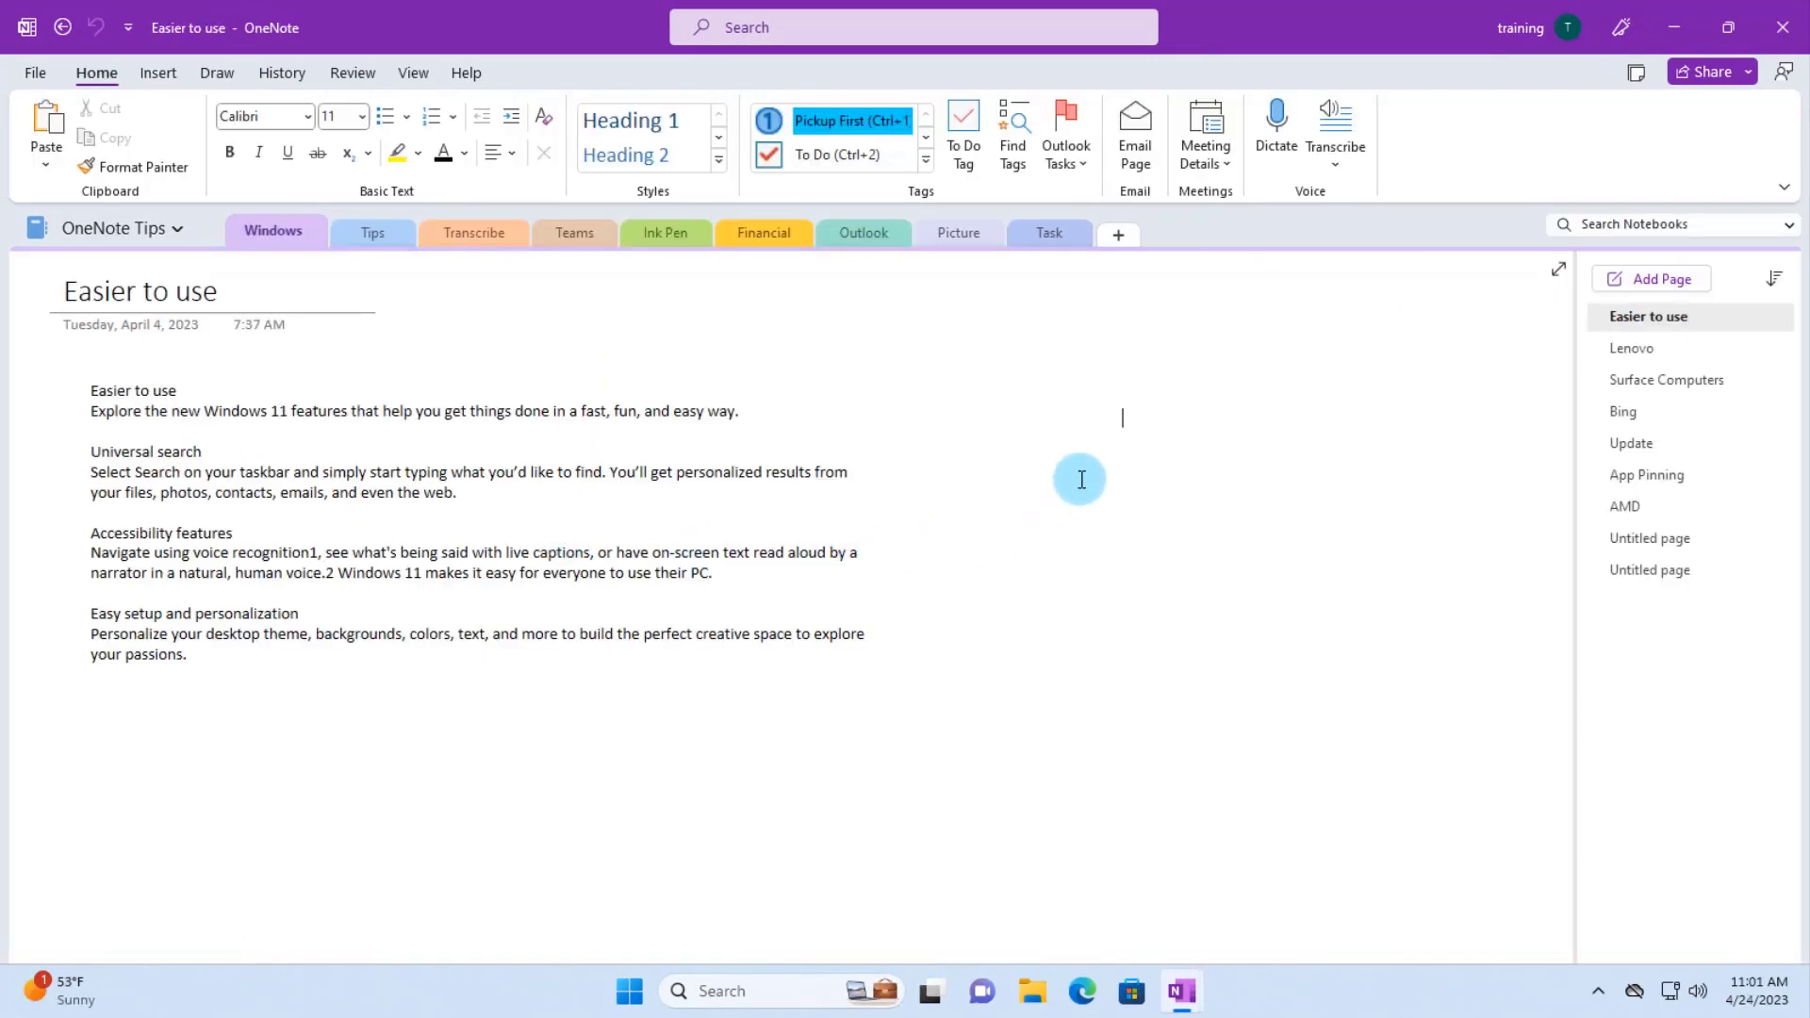
- Password-protect the Windows section from the Review Password pane
right_click(277, 231)
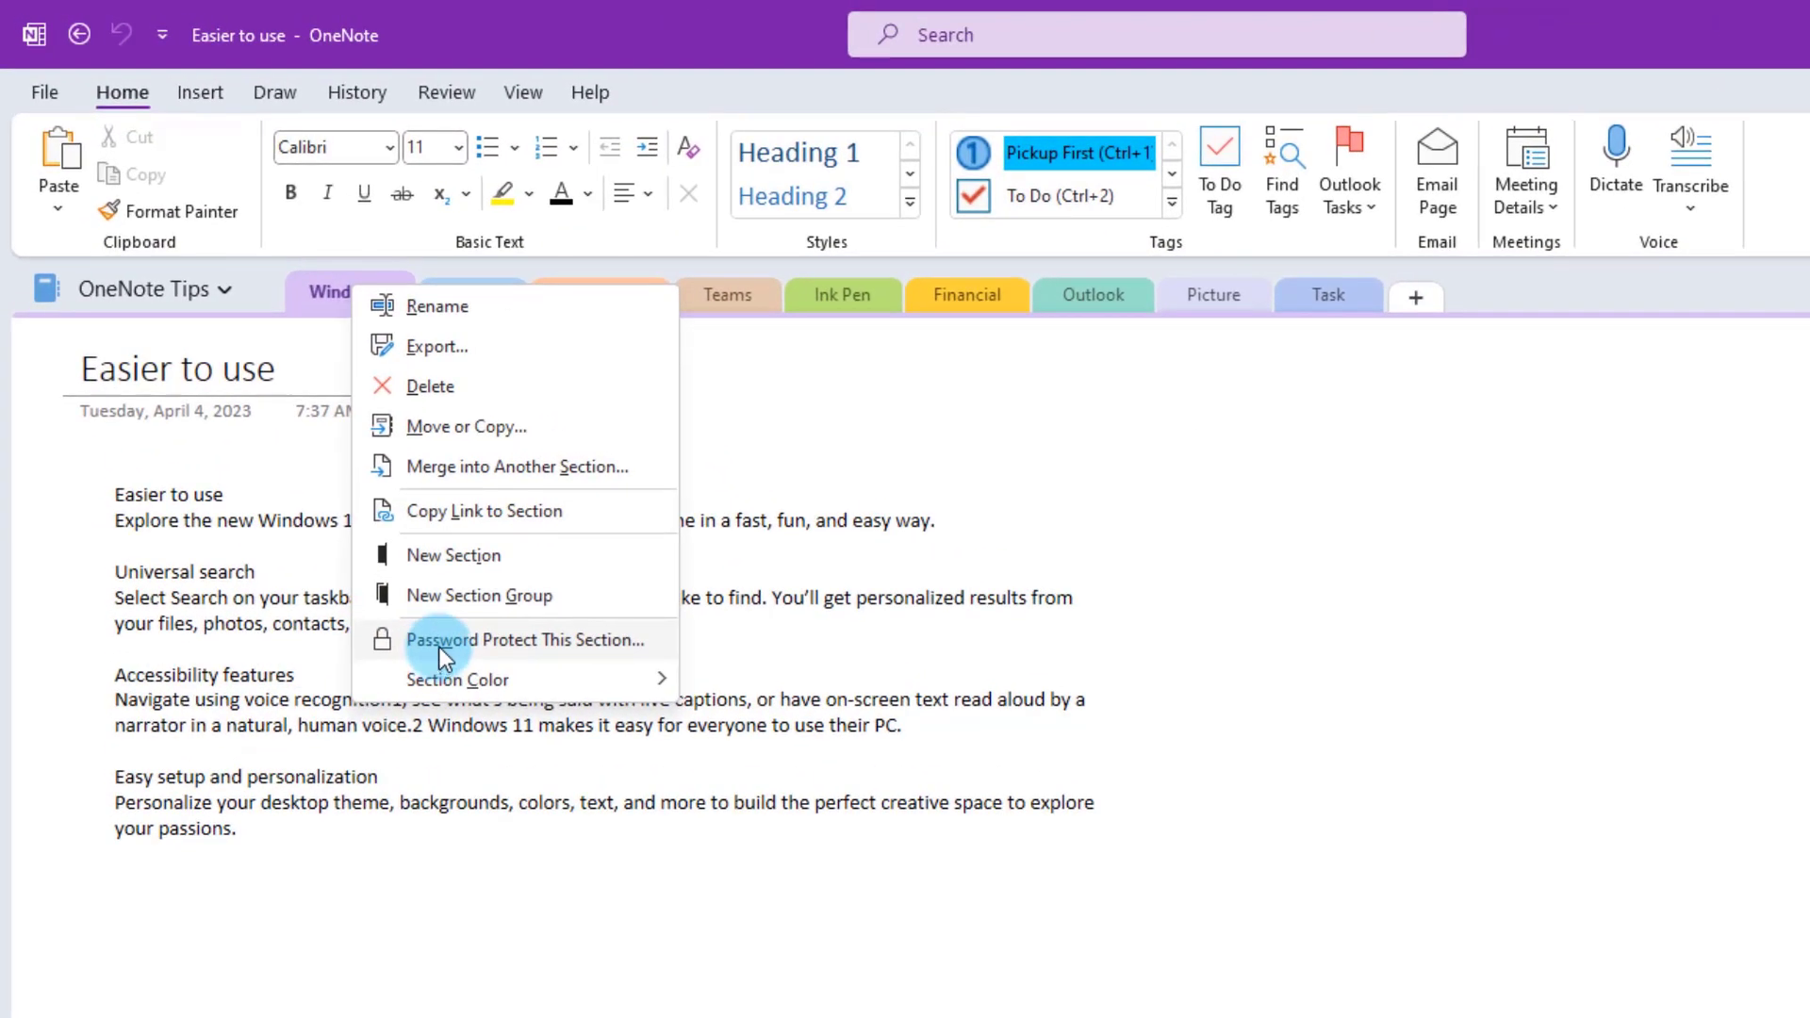
left_click(640, 77)
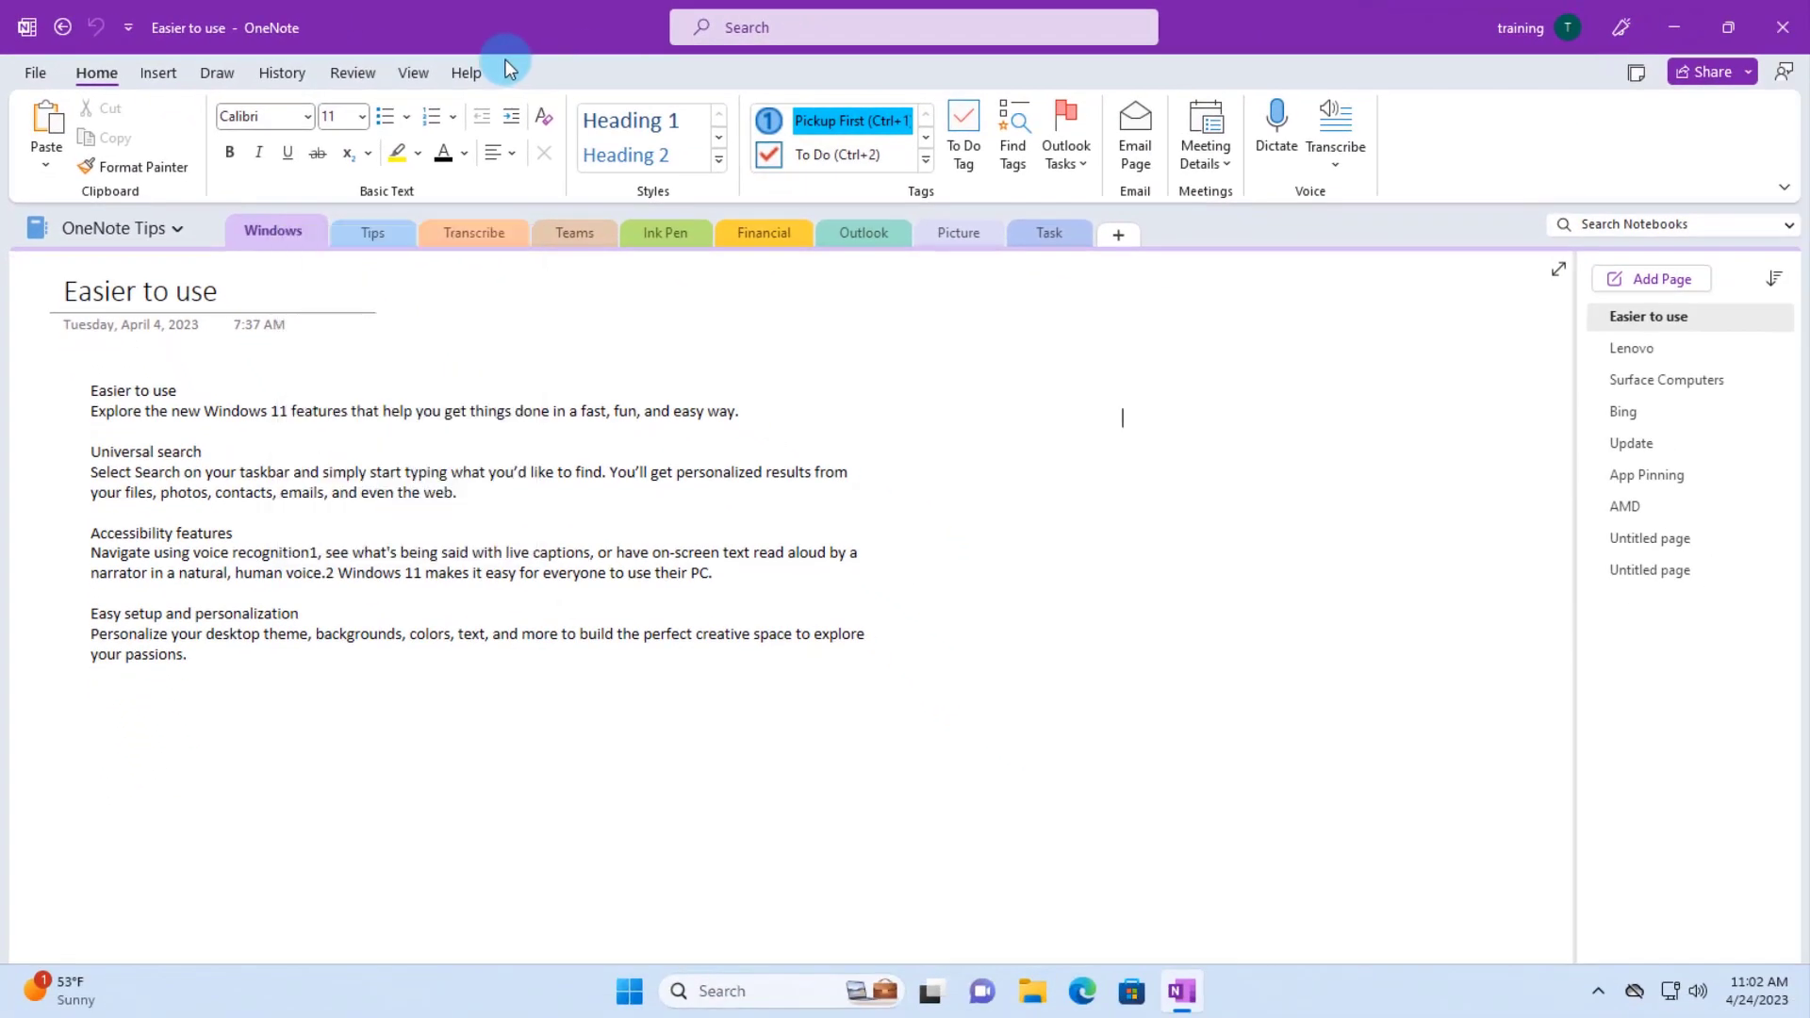
left_click(353, 73)
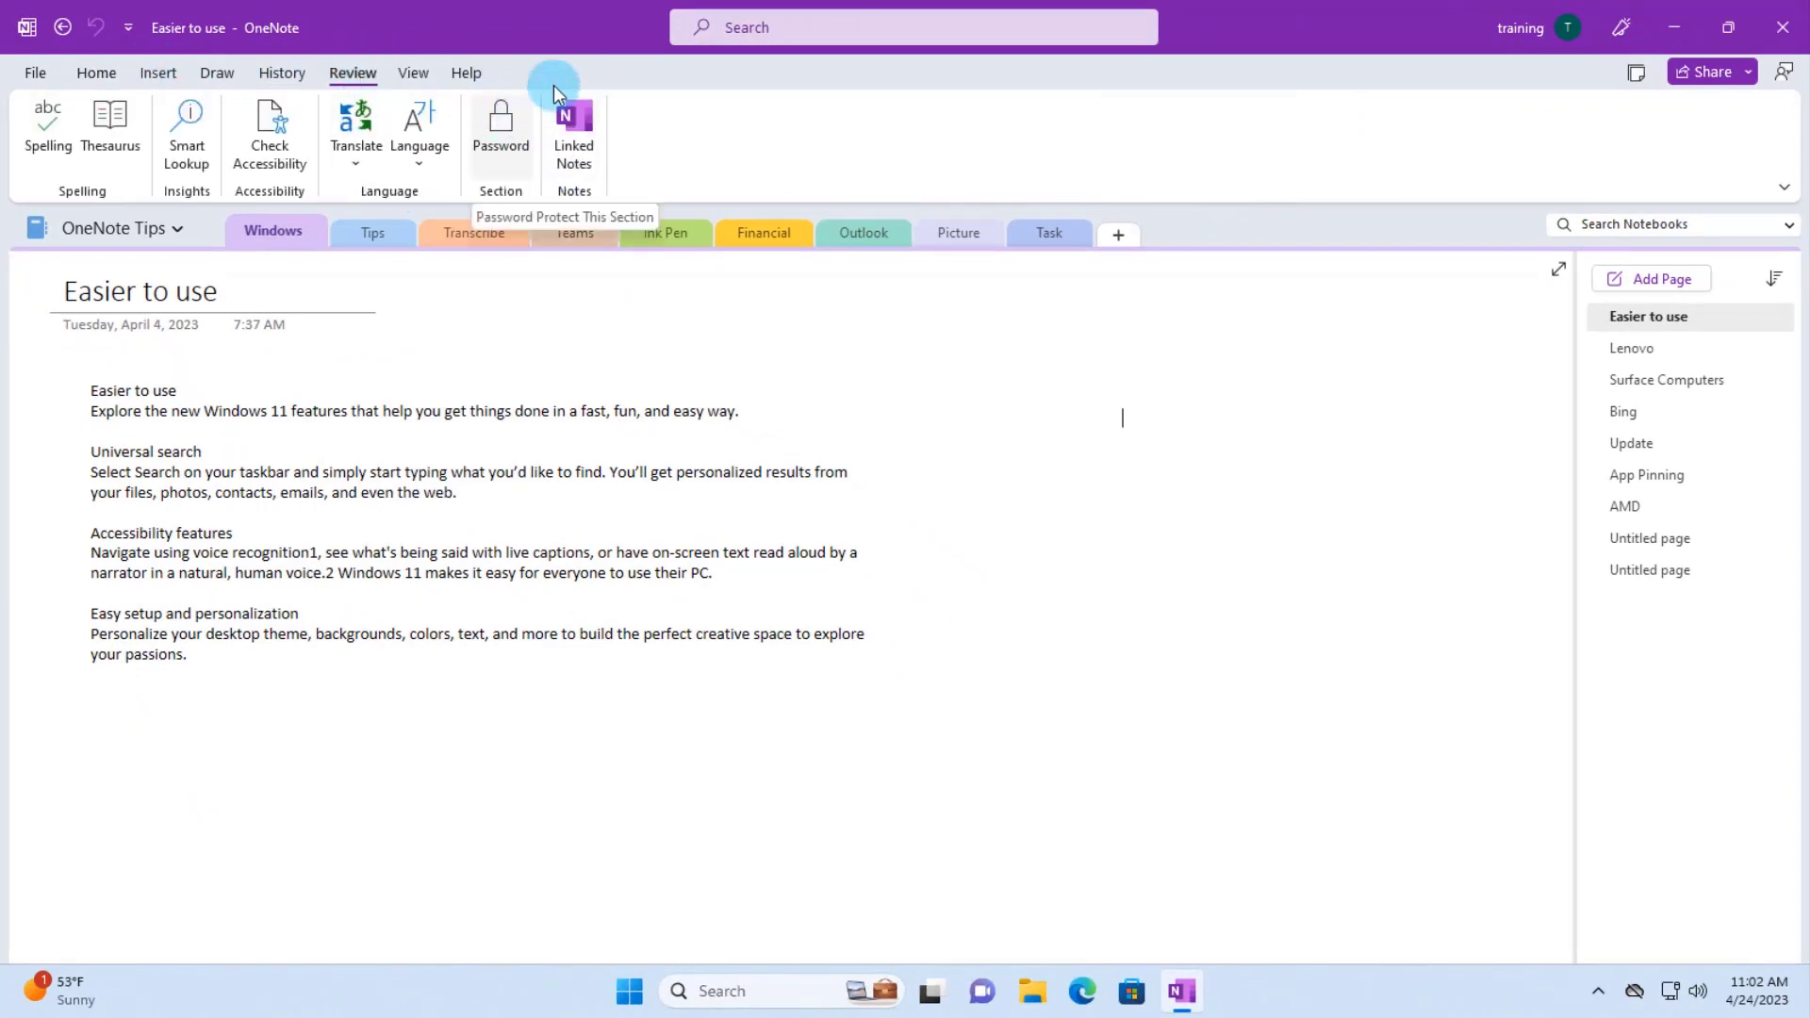
left_click(501, 115)
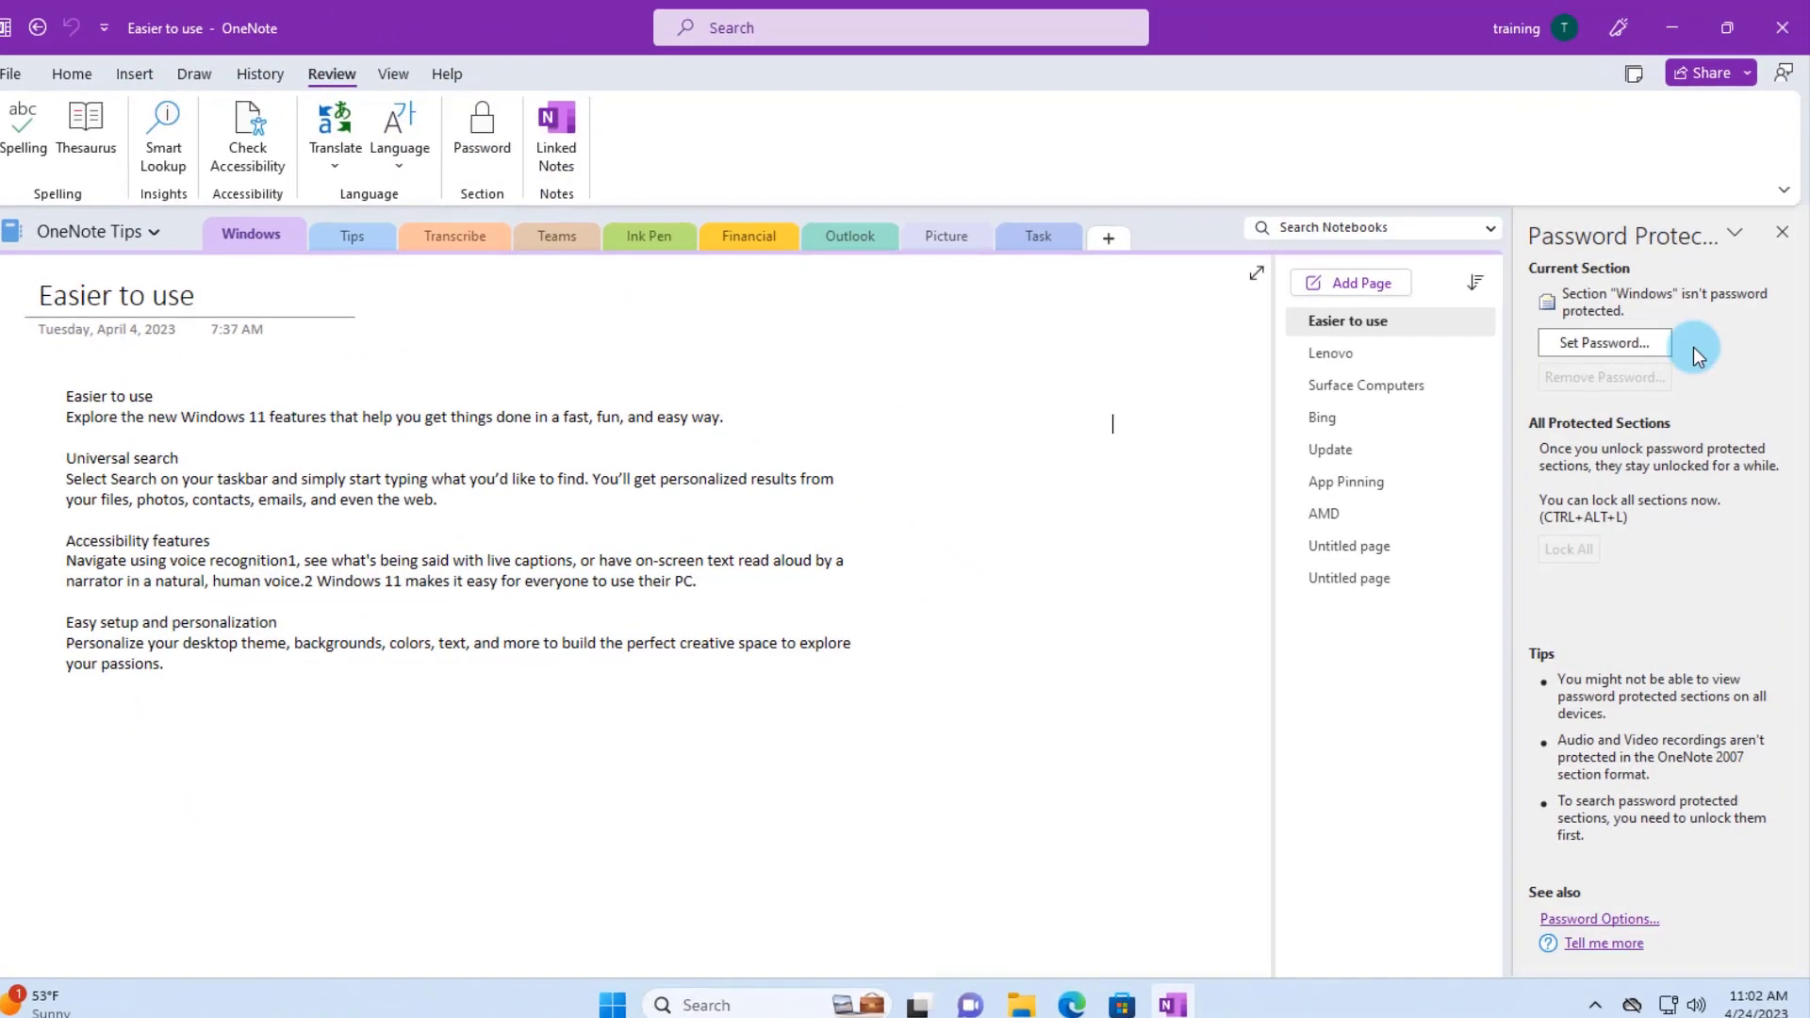
left_click(1604, 372)
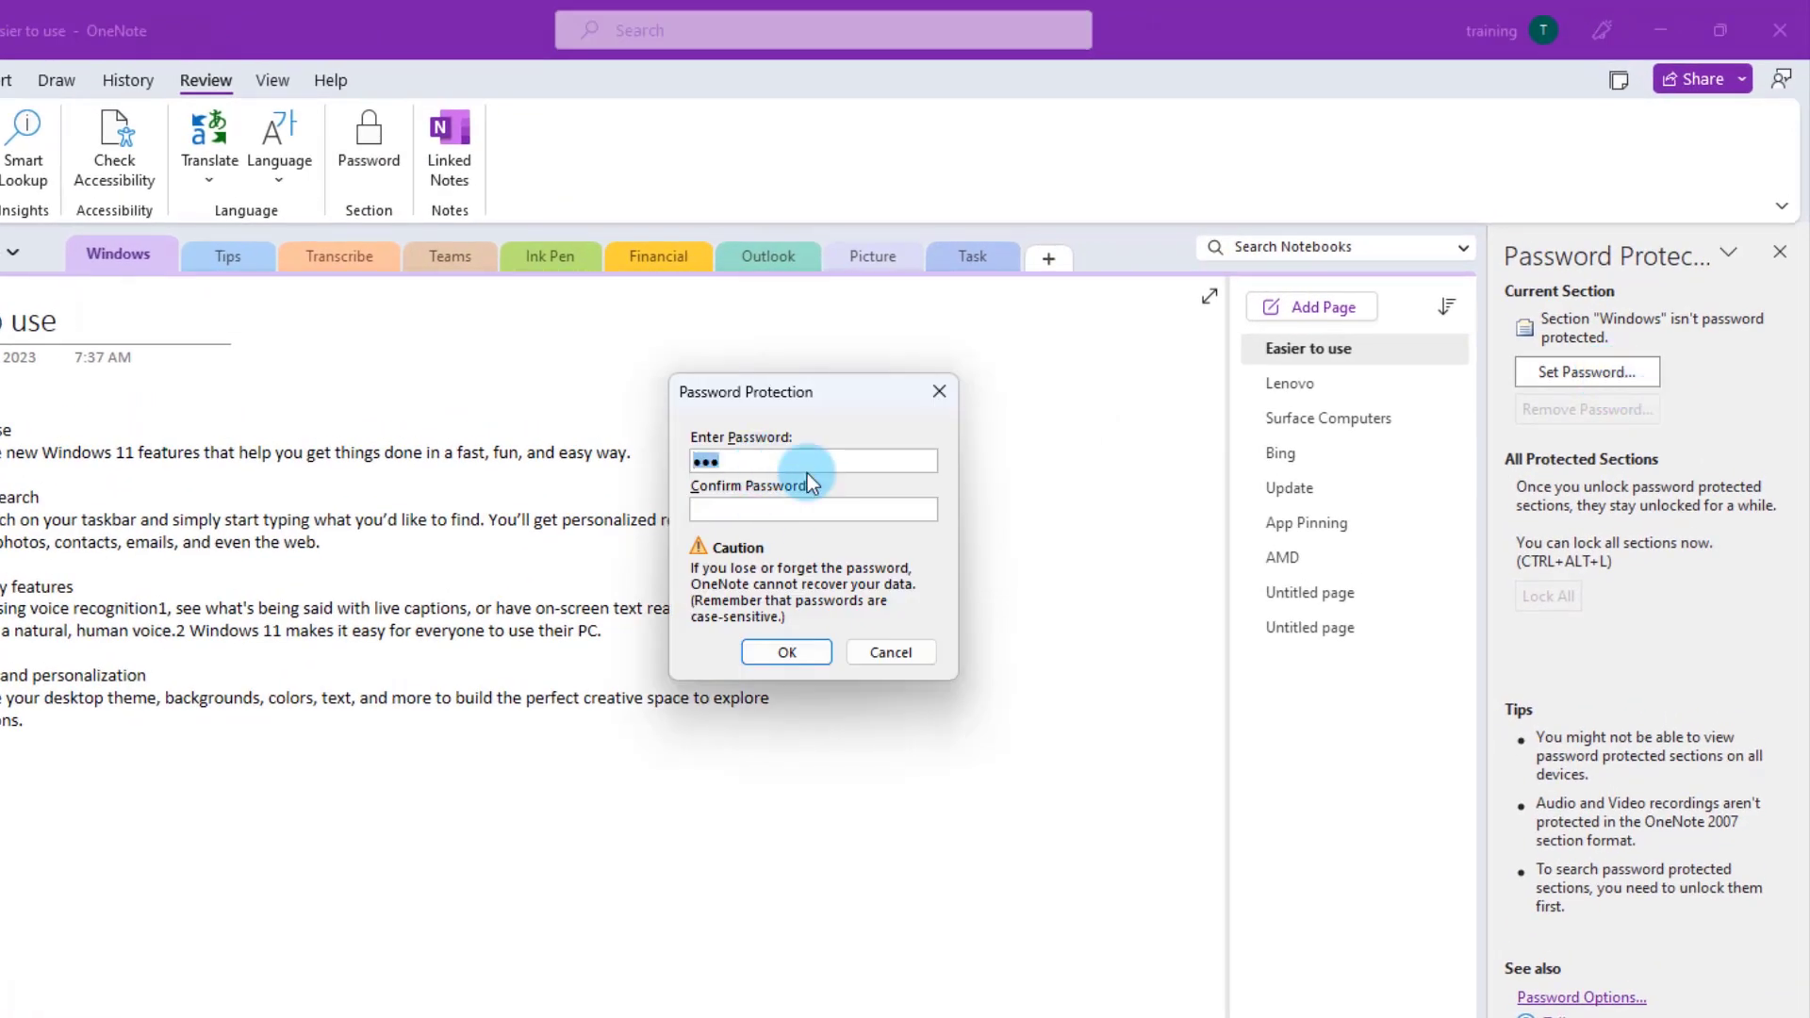
key("BackSpace")
type("123")
left_click(820, 517)
type("123")
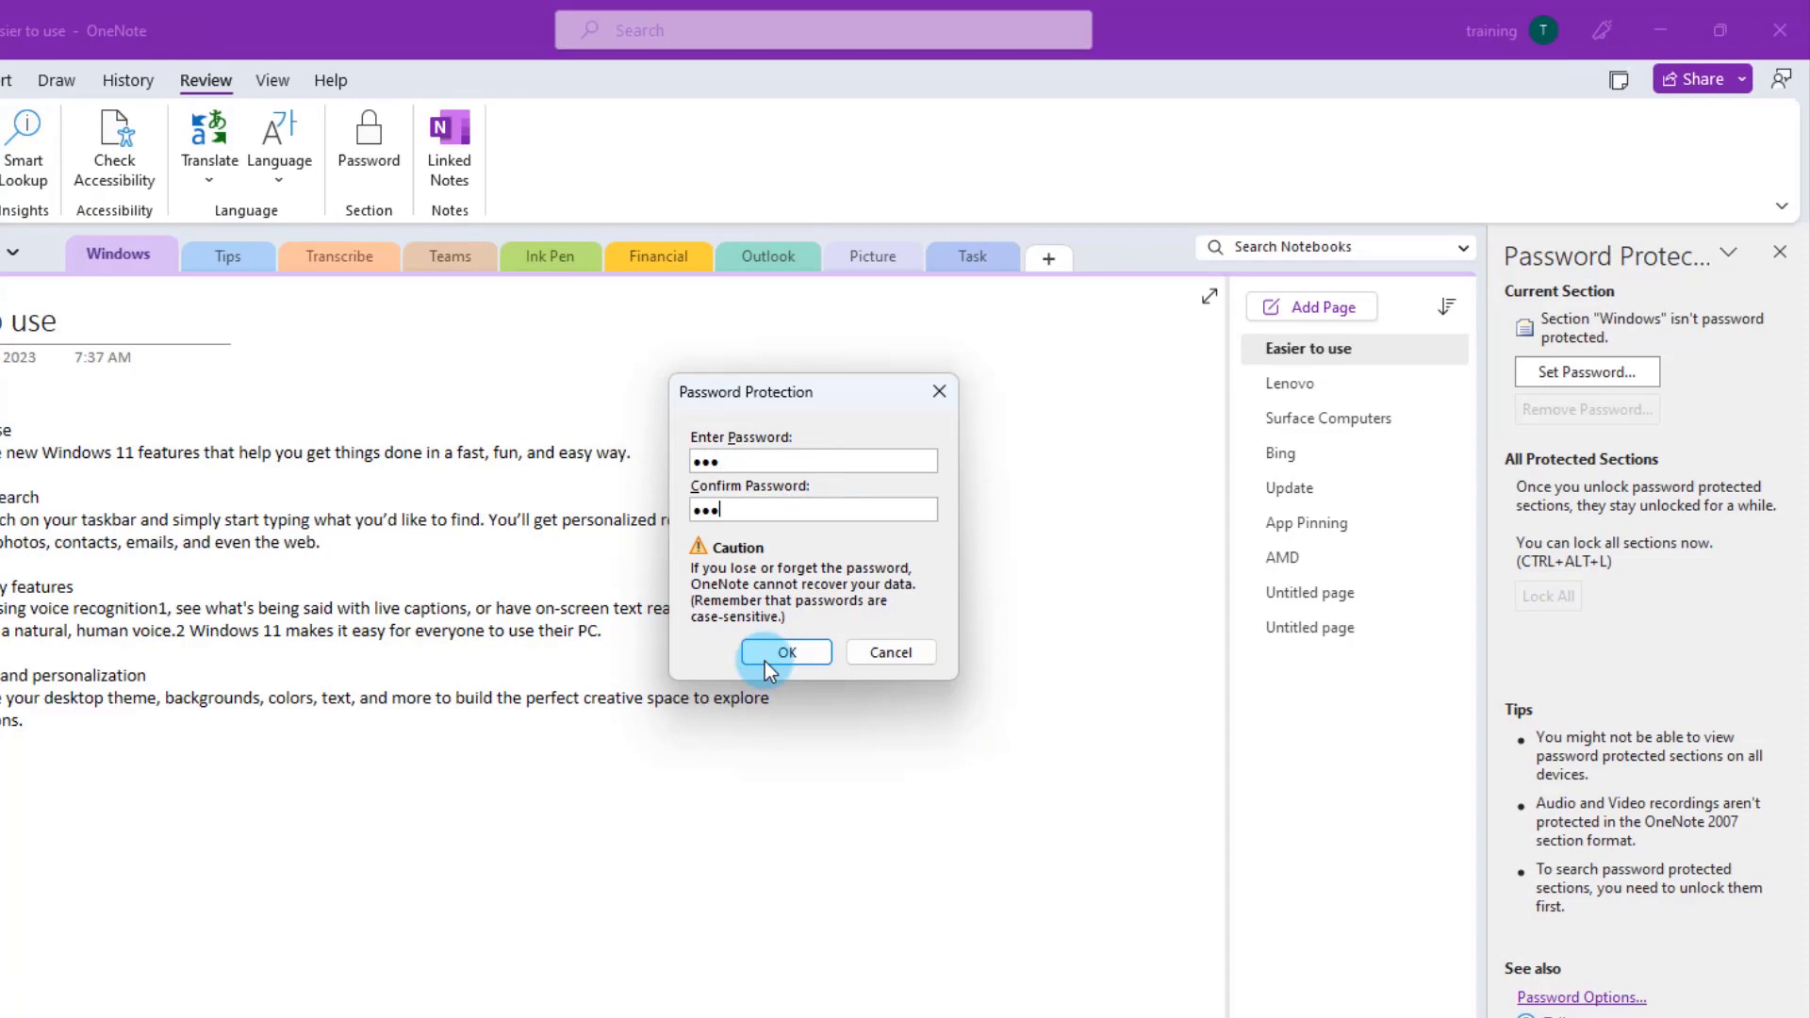
left_click(764, 662)
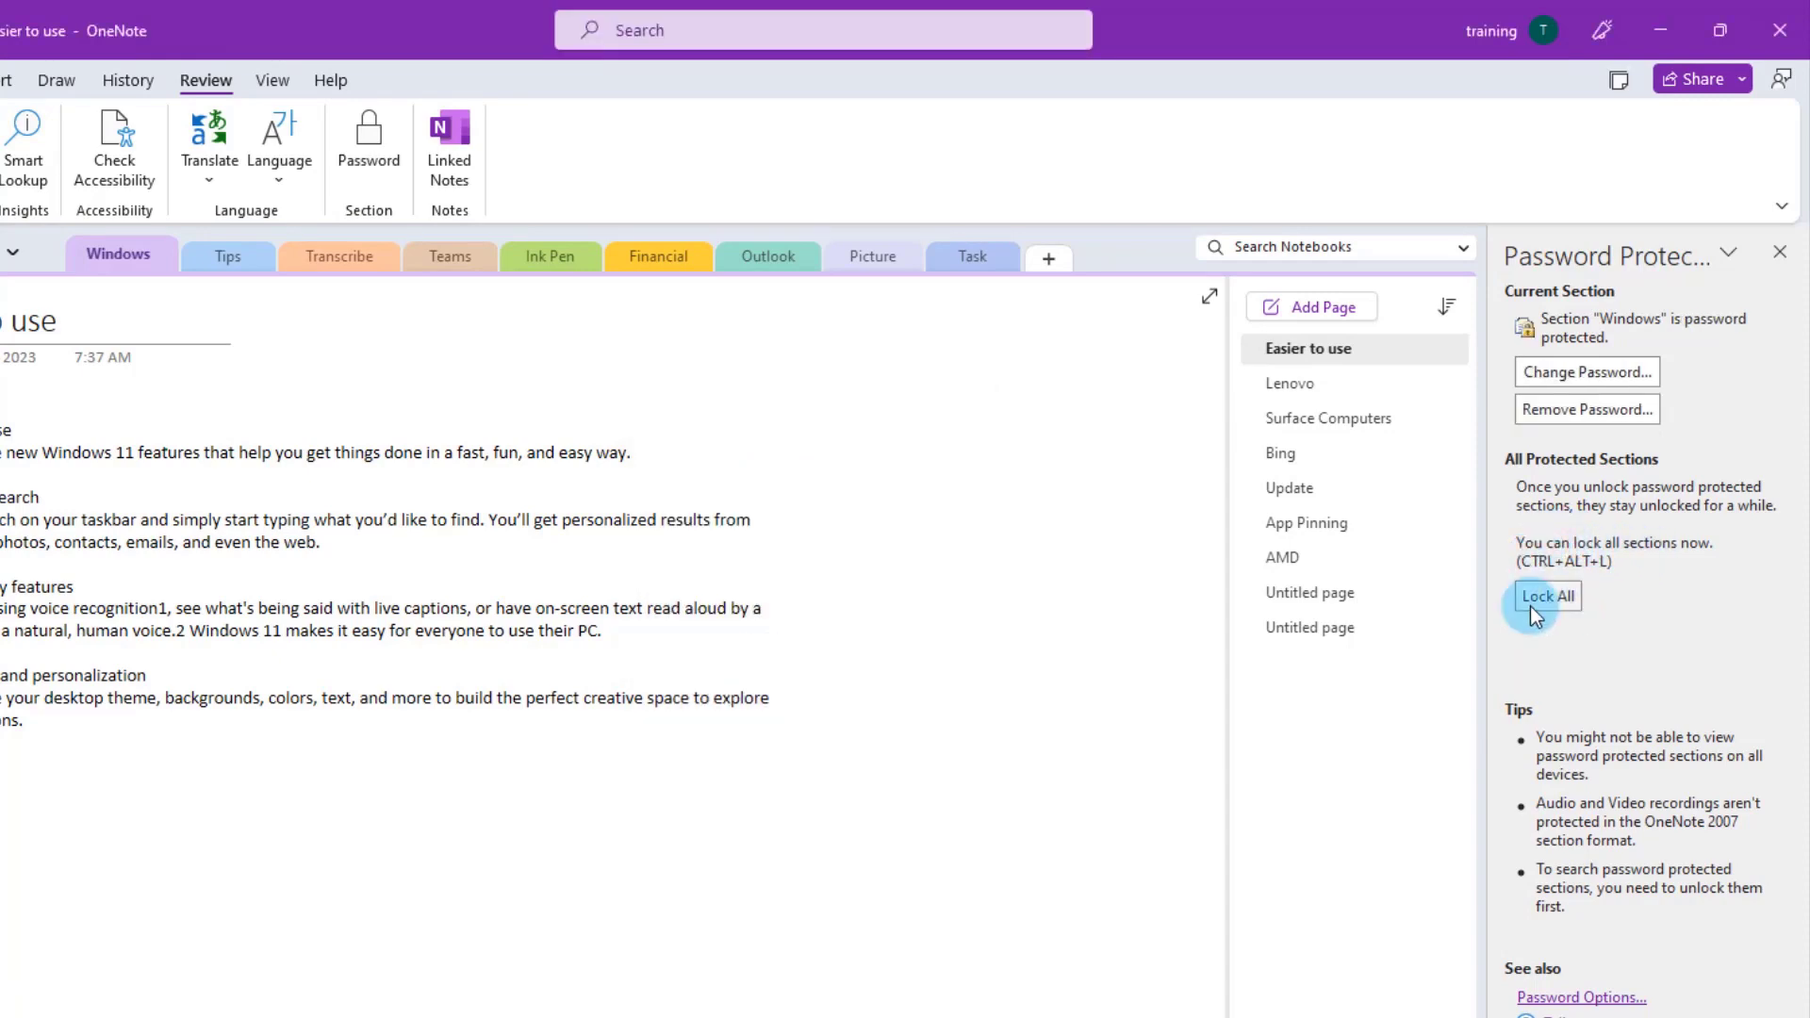
- Lock all protected sections, then unlock the Windows section by entering its password
left_click(1547, 596)
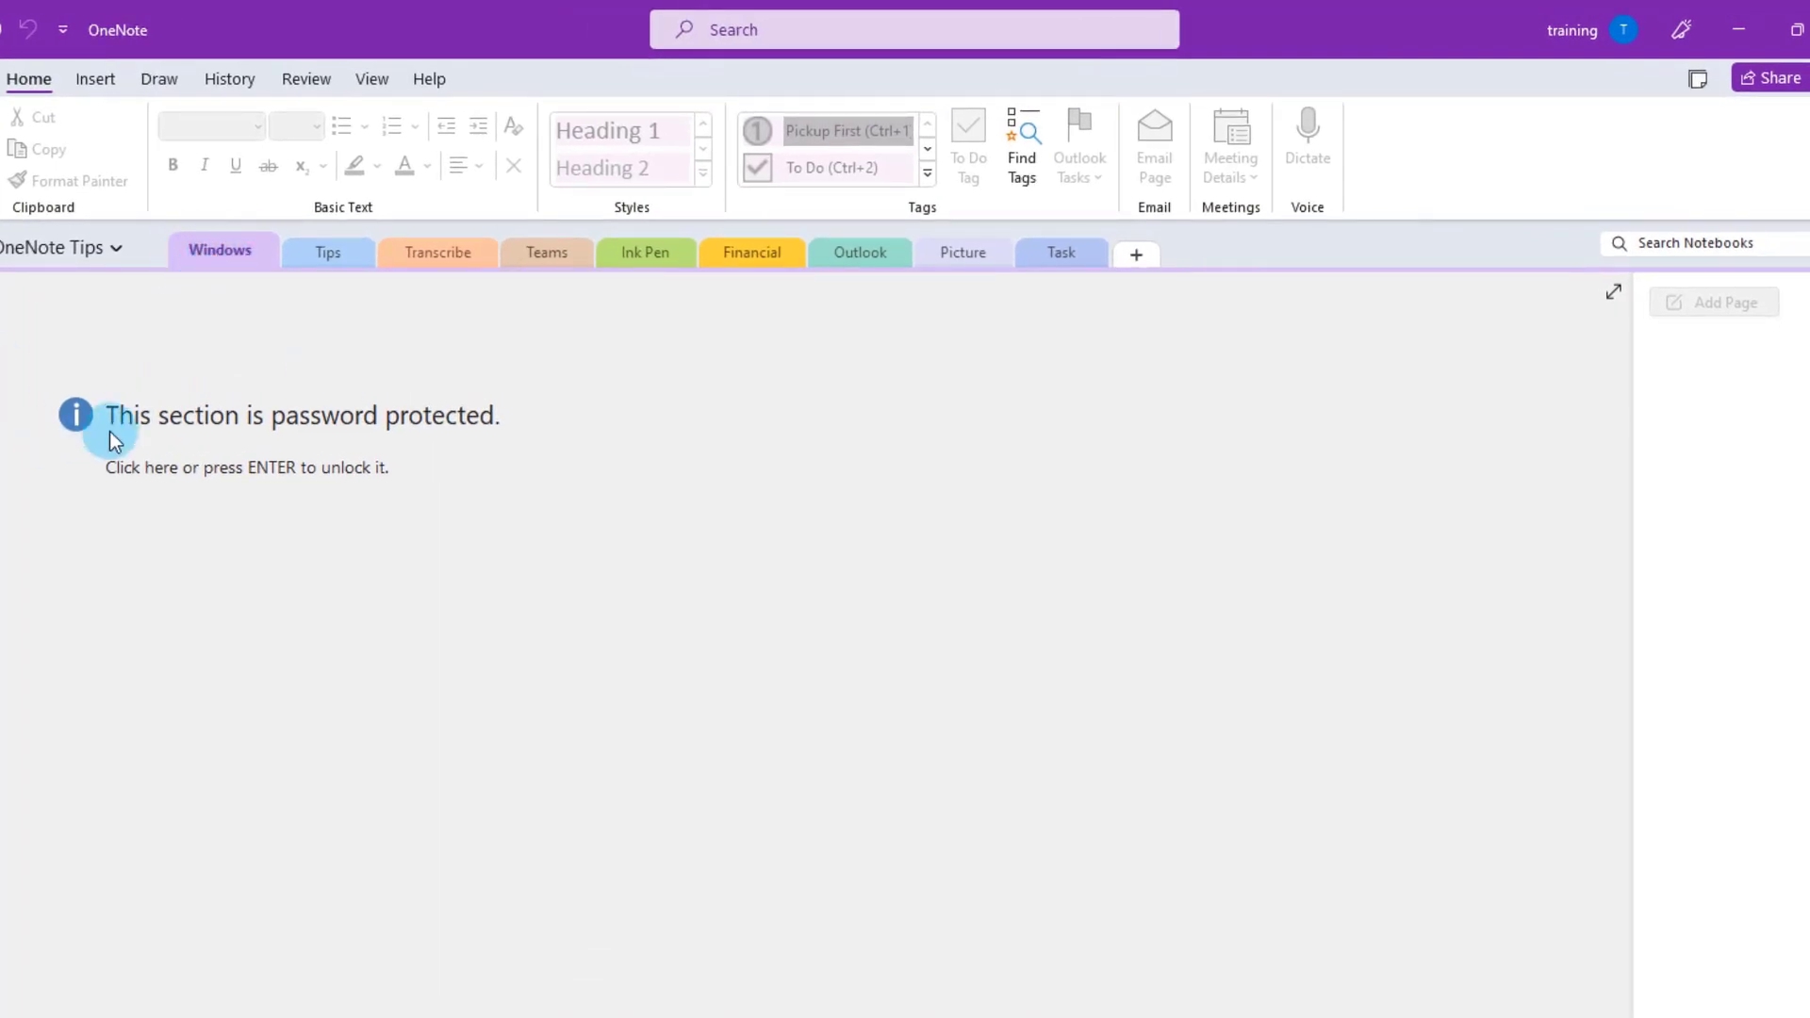
left_click(484, 448)
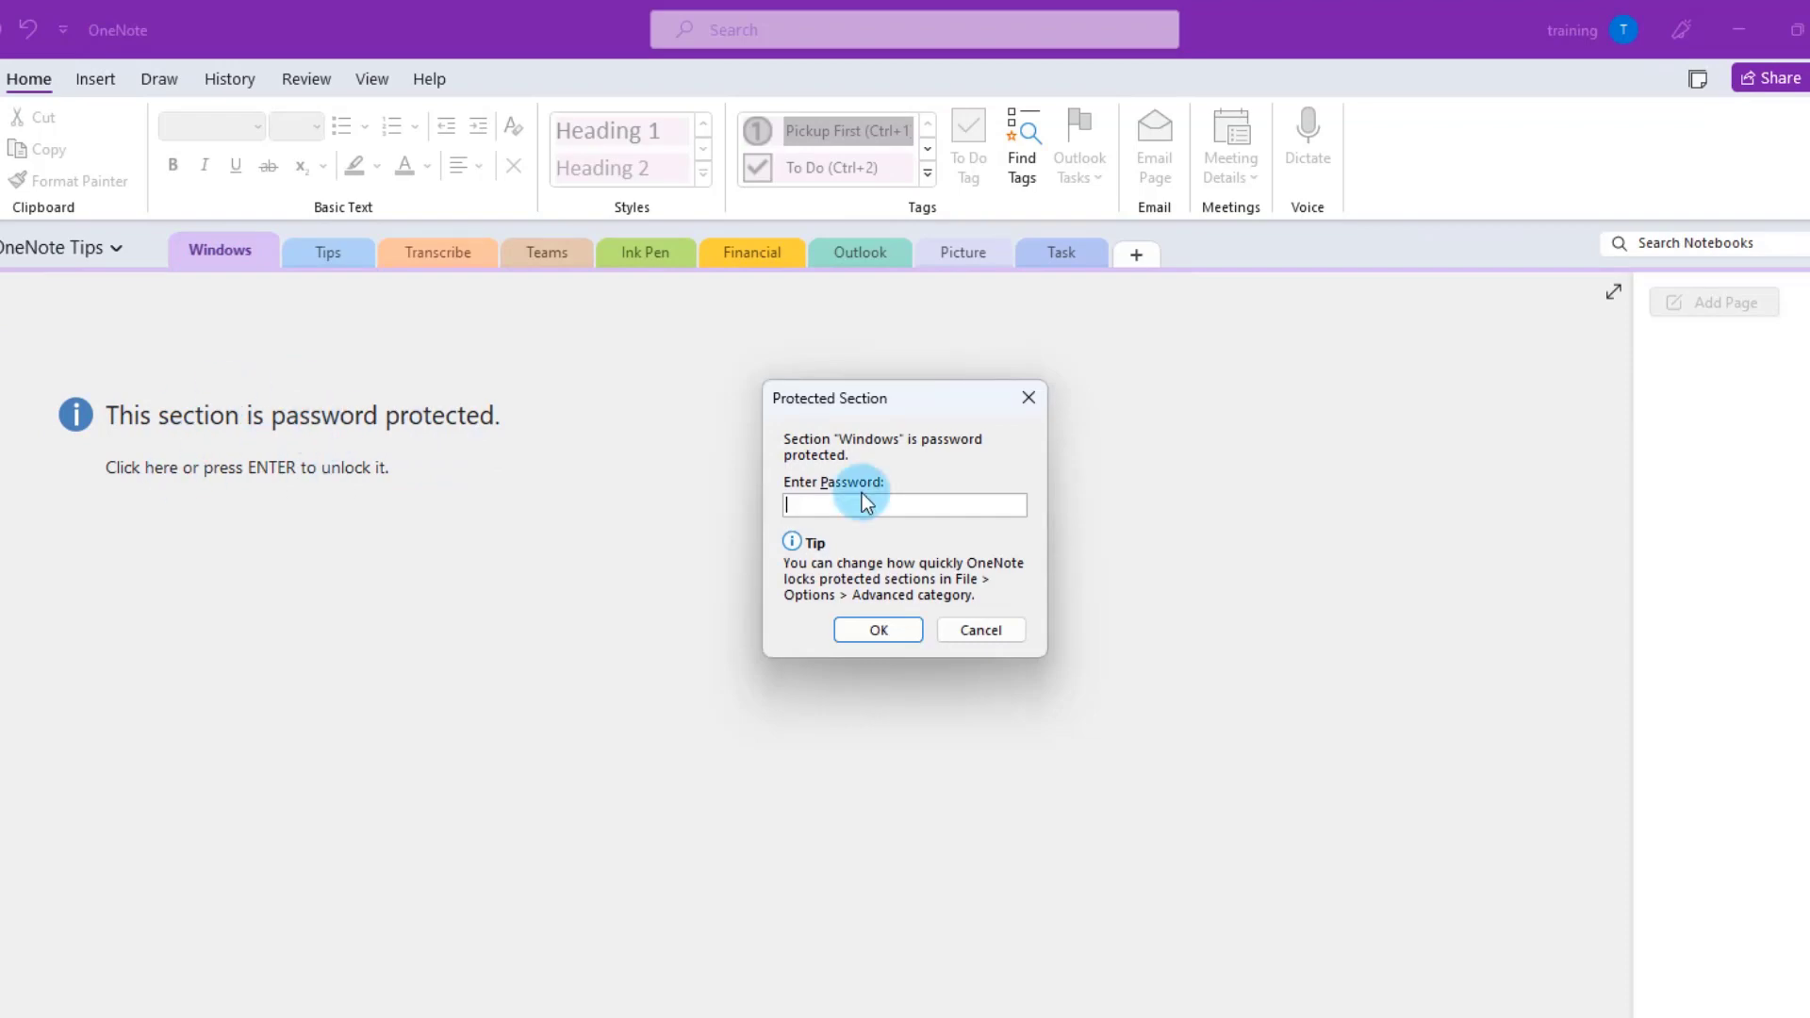
type("•••")
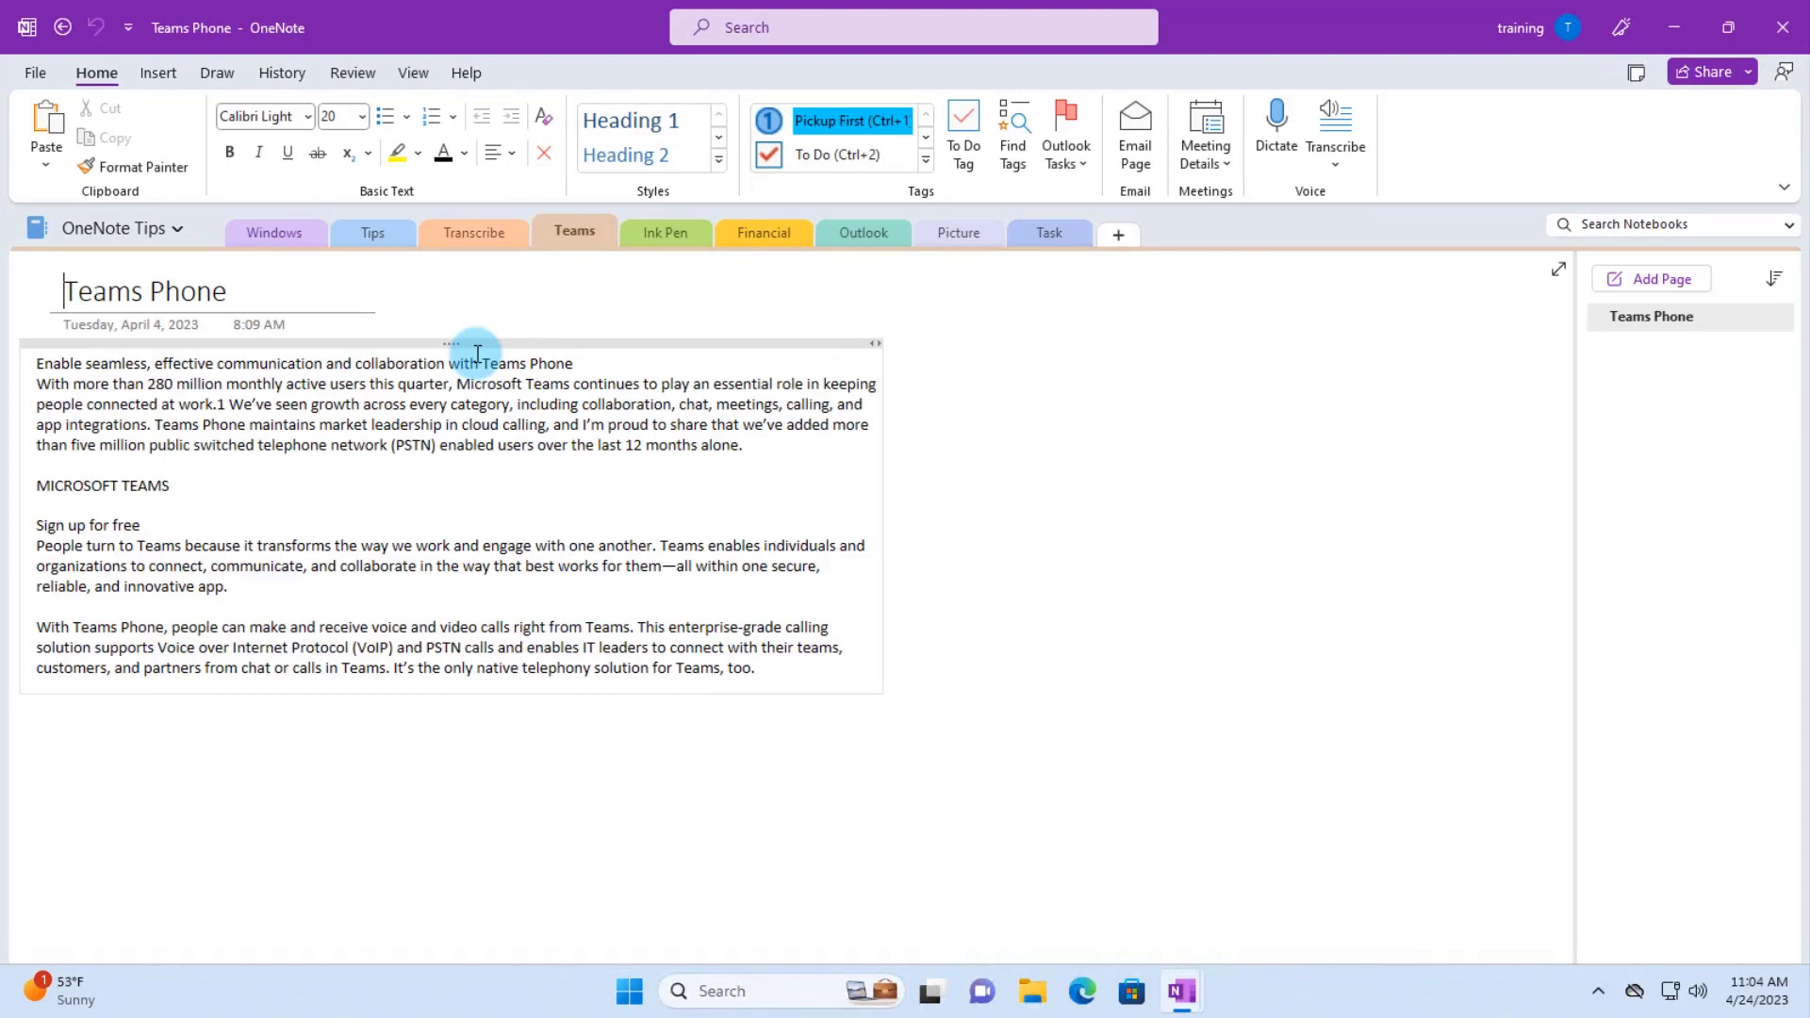
- Email the Teams Phone page content in a new message via File > Send > Email Page
left_click(35, 75)
left_click(65, 420)
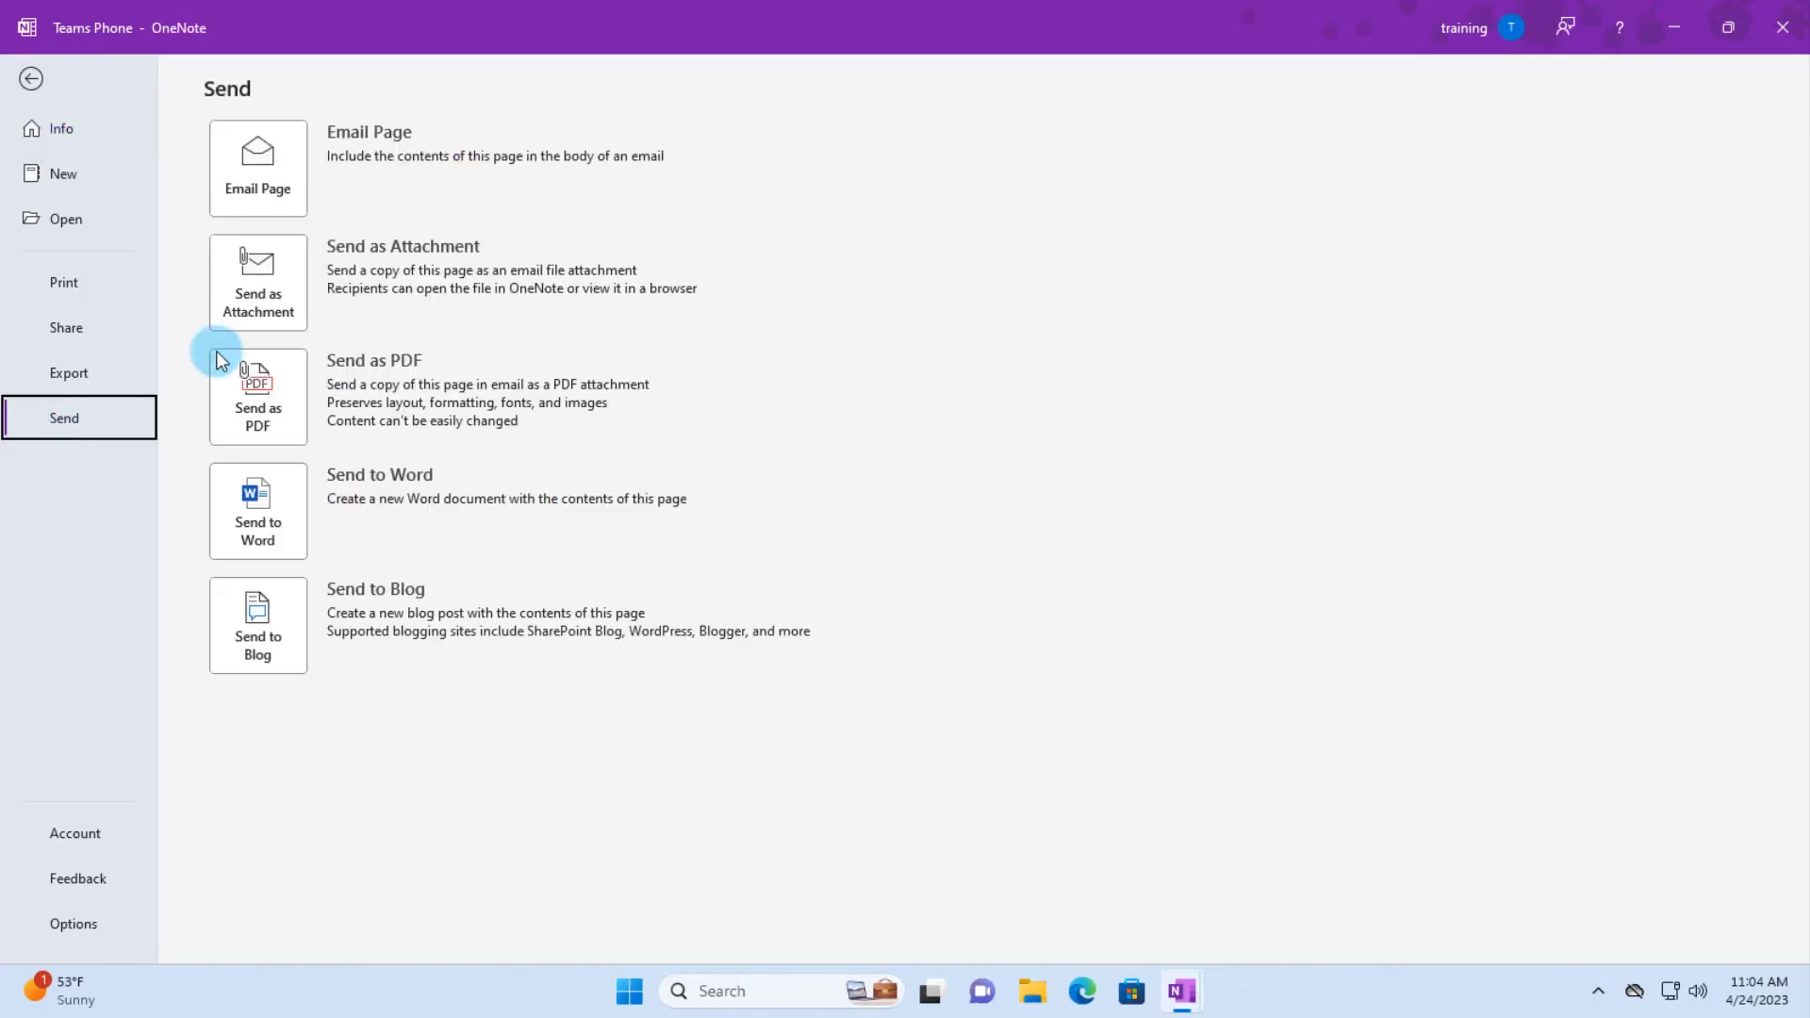
left_click(259, 151)
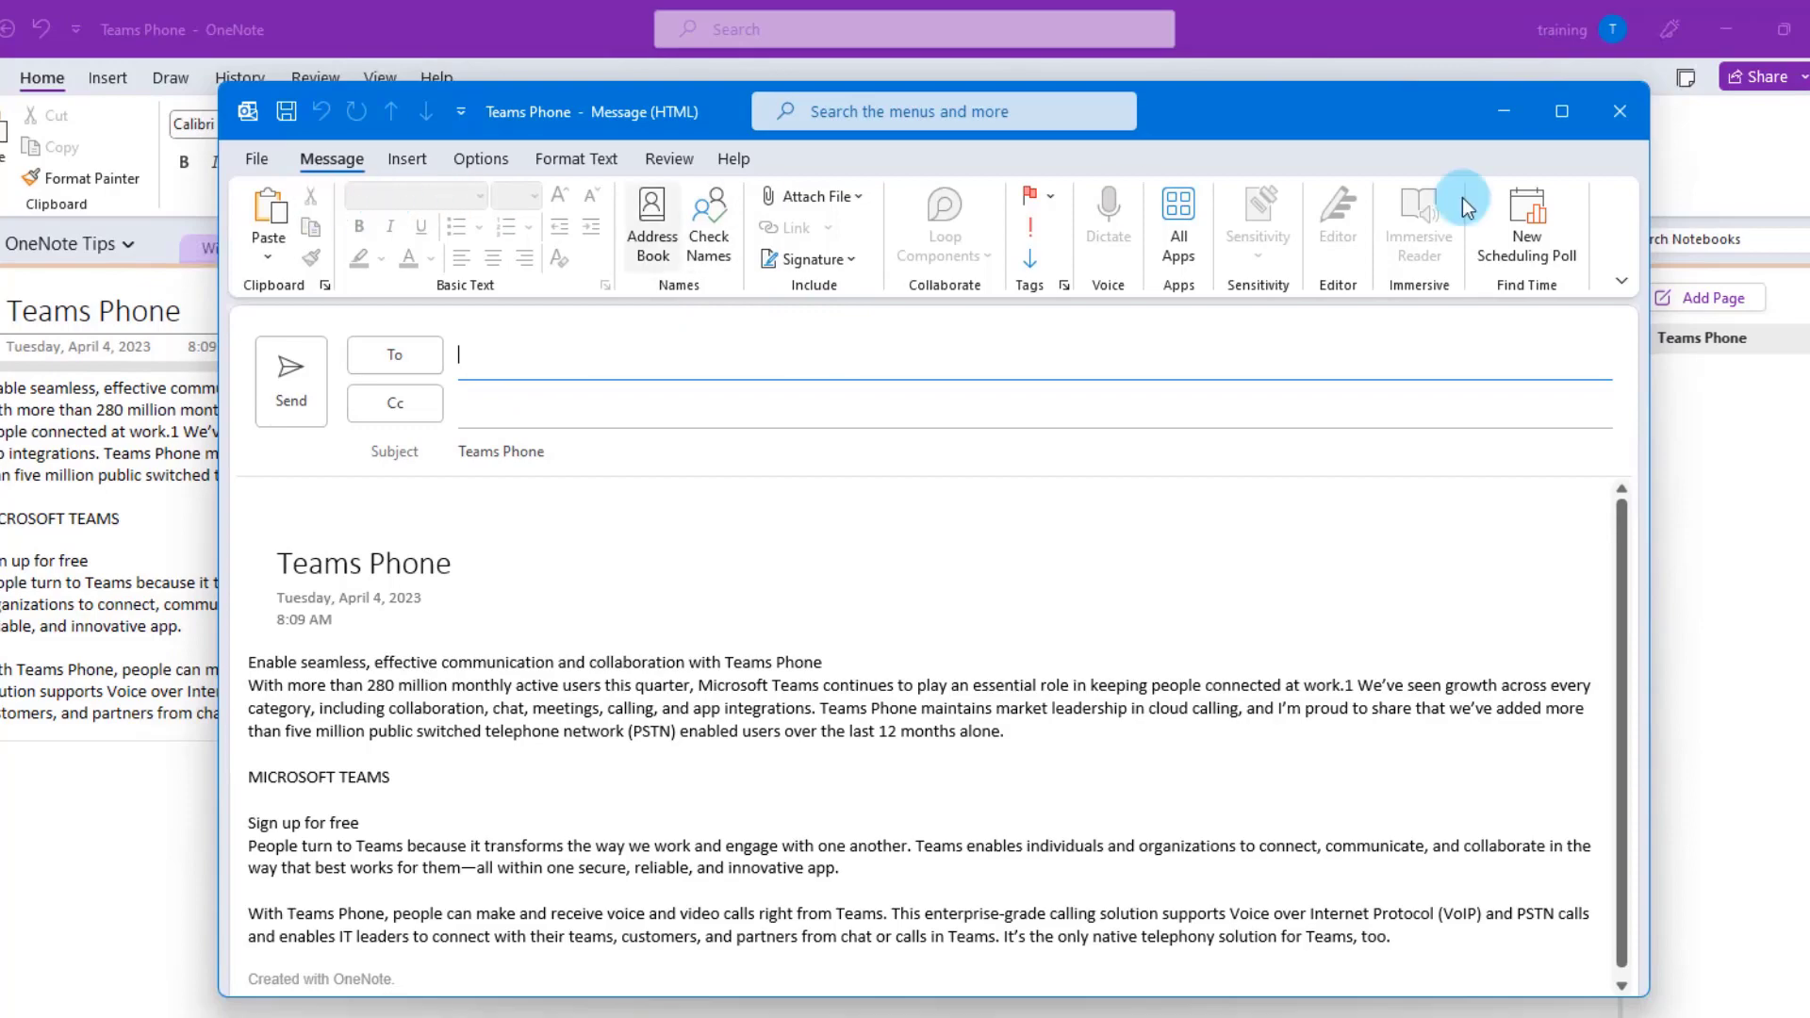
left_click(113, 311)
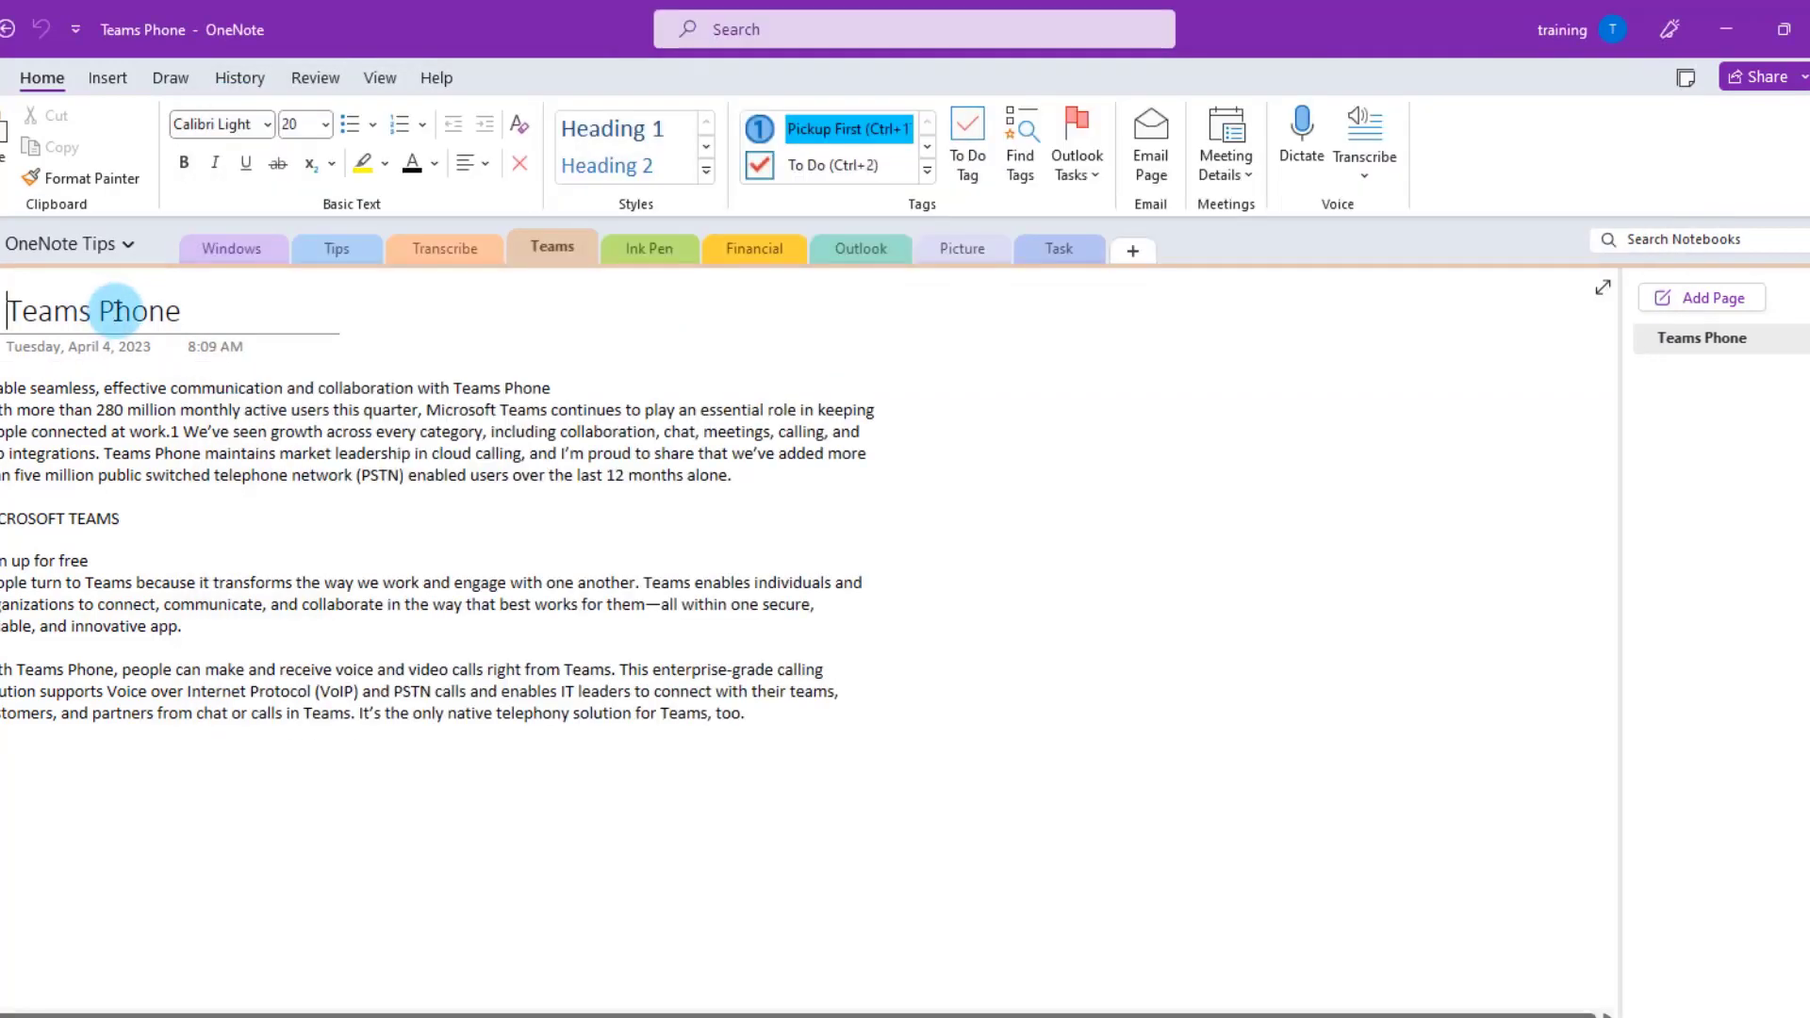
- Send the Teams Phone page as a PDF attachment and check the attached PDF
left_click(21, 67)
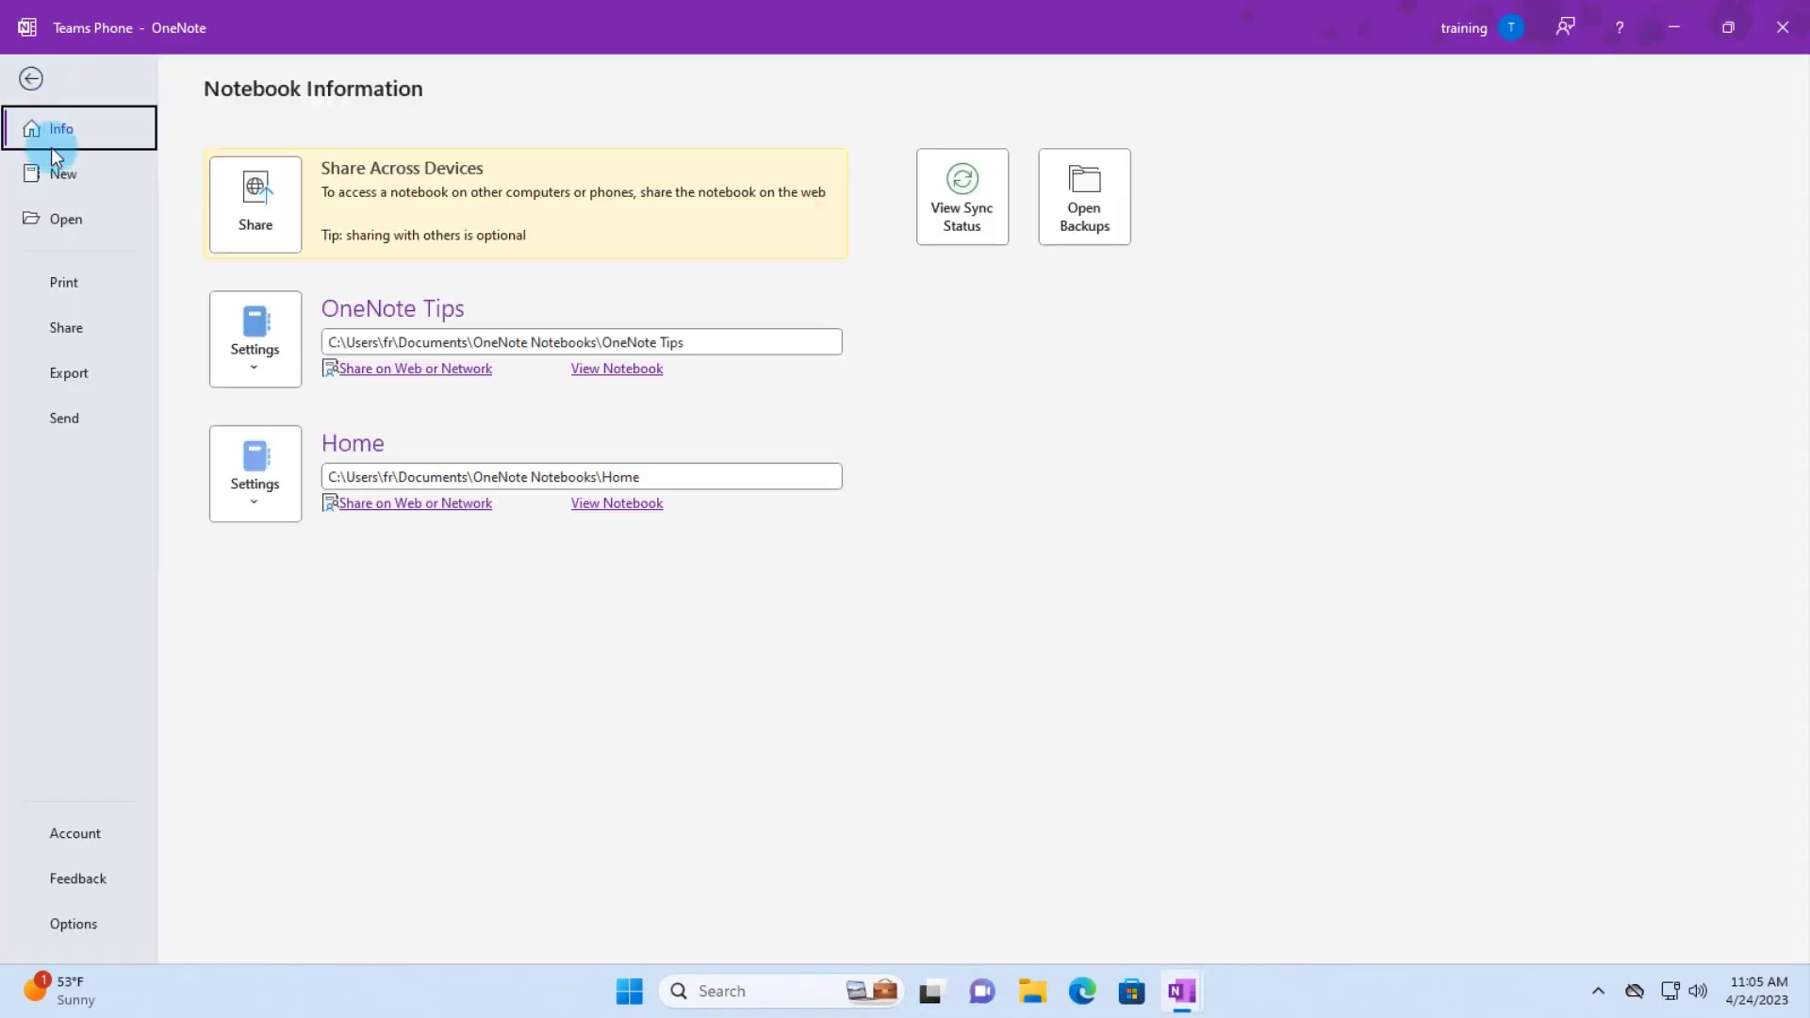
left_click(62, 418)
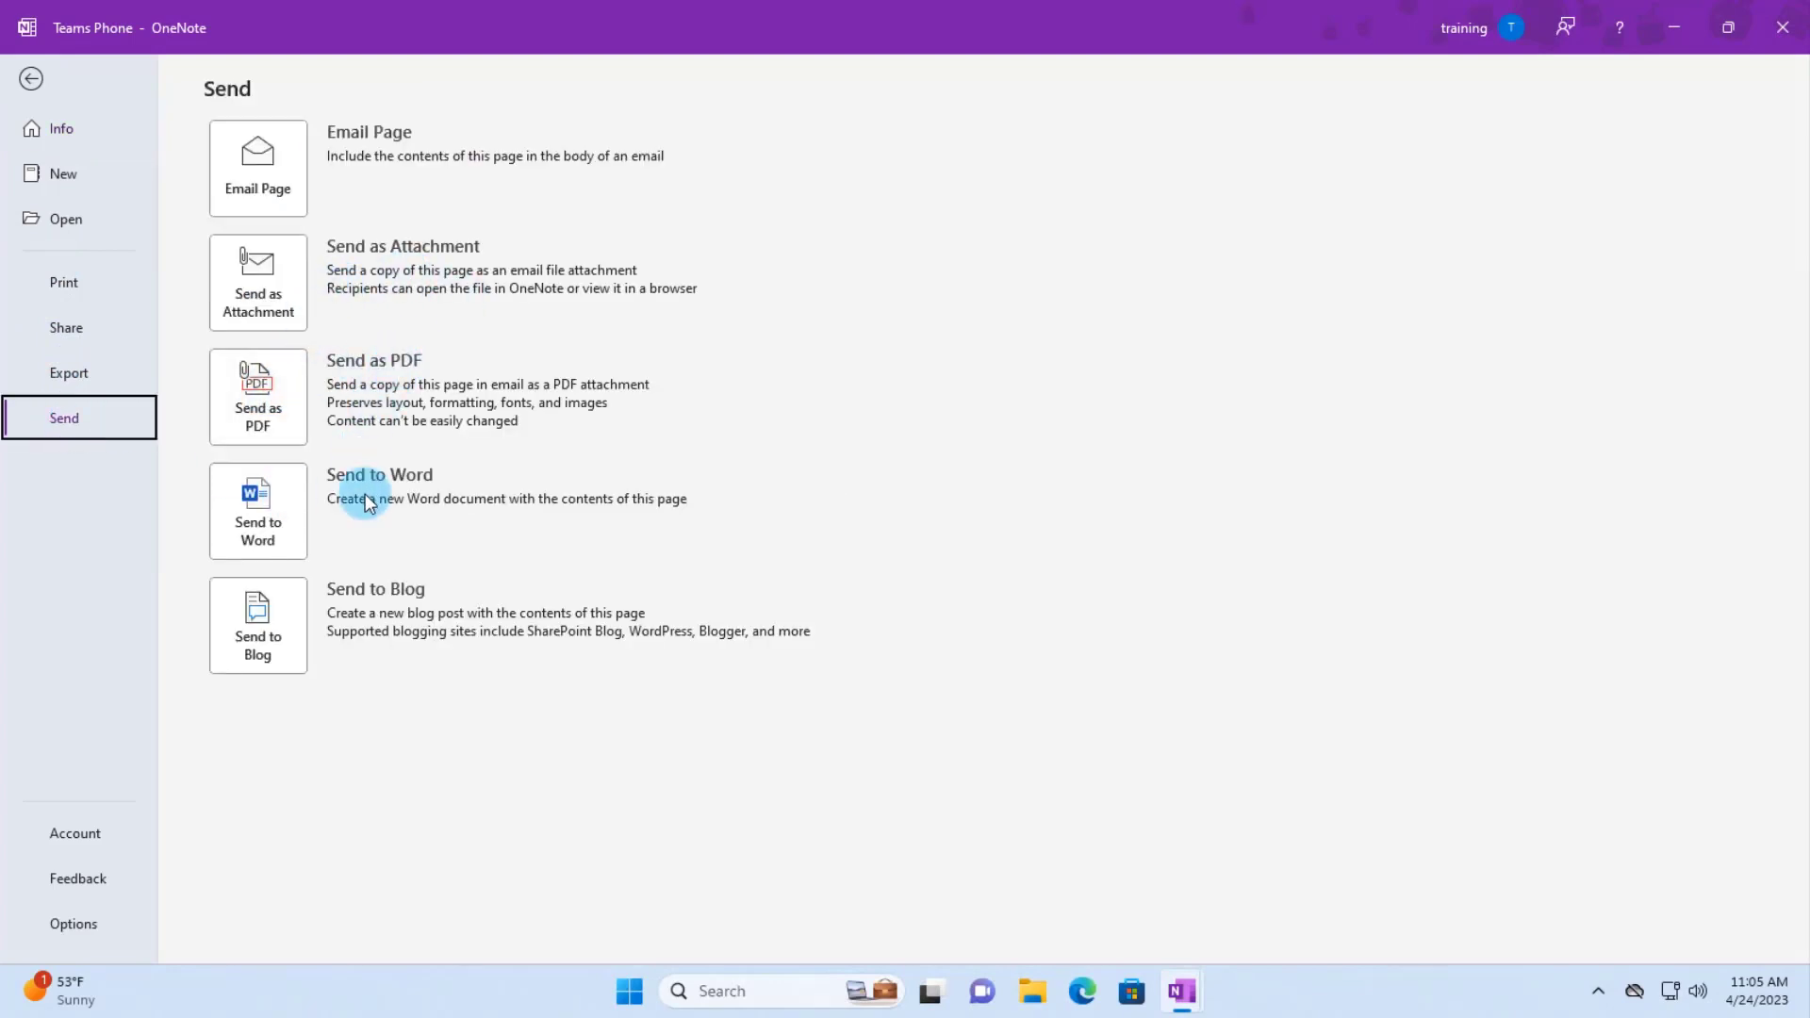
left_click(255, 386)
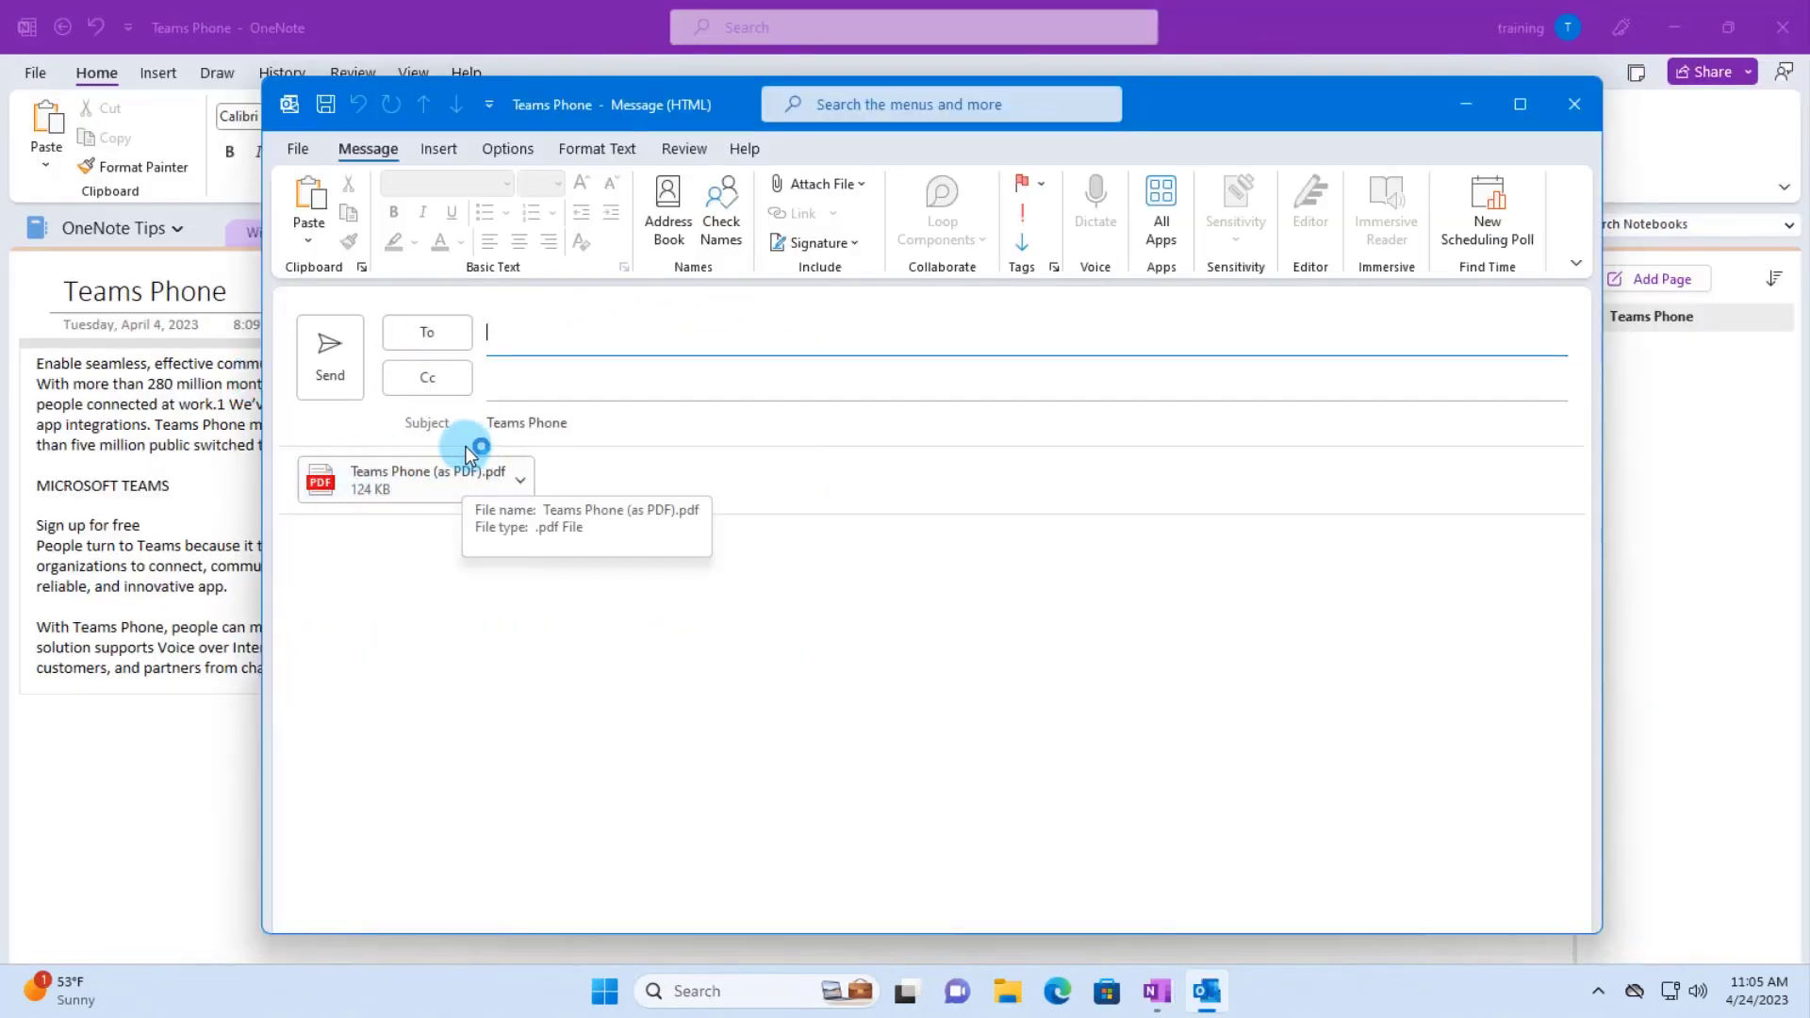
left_click(420, 497)
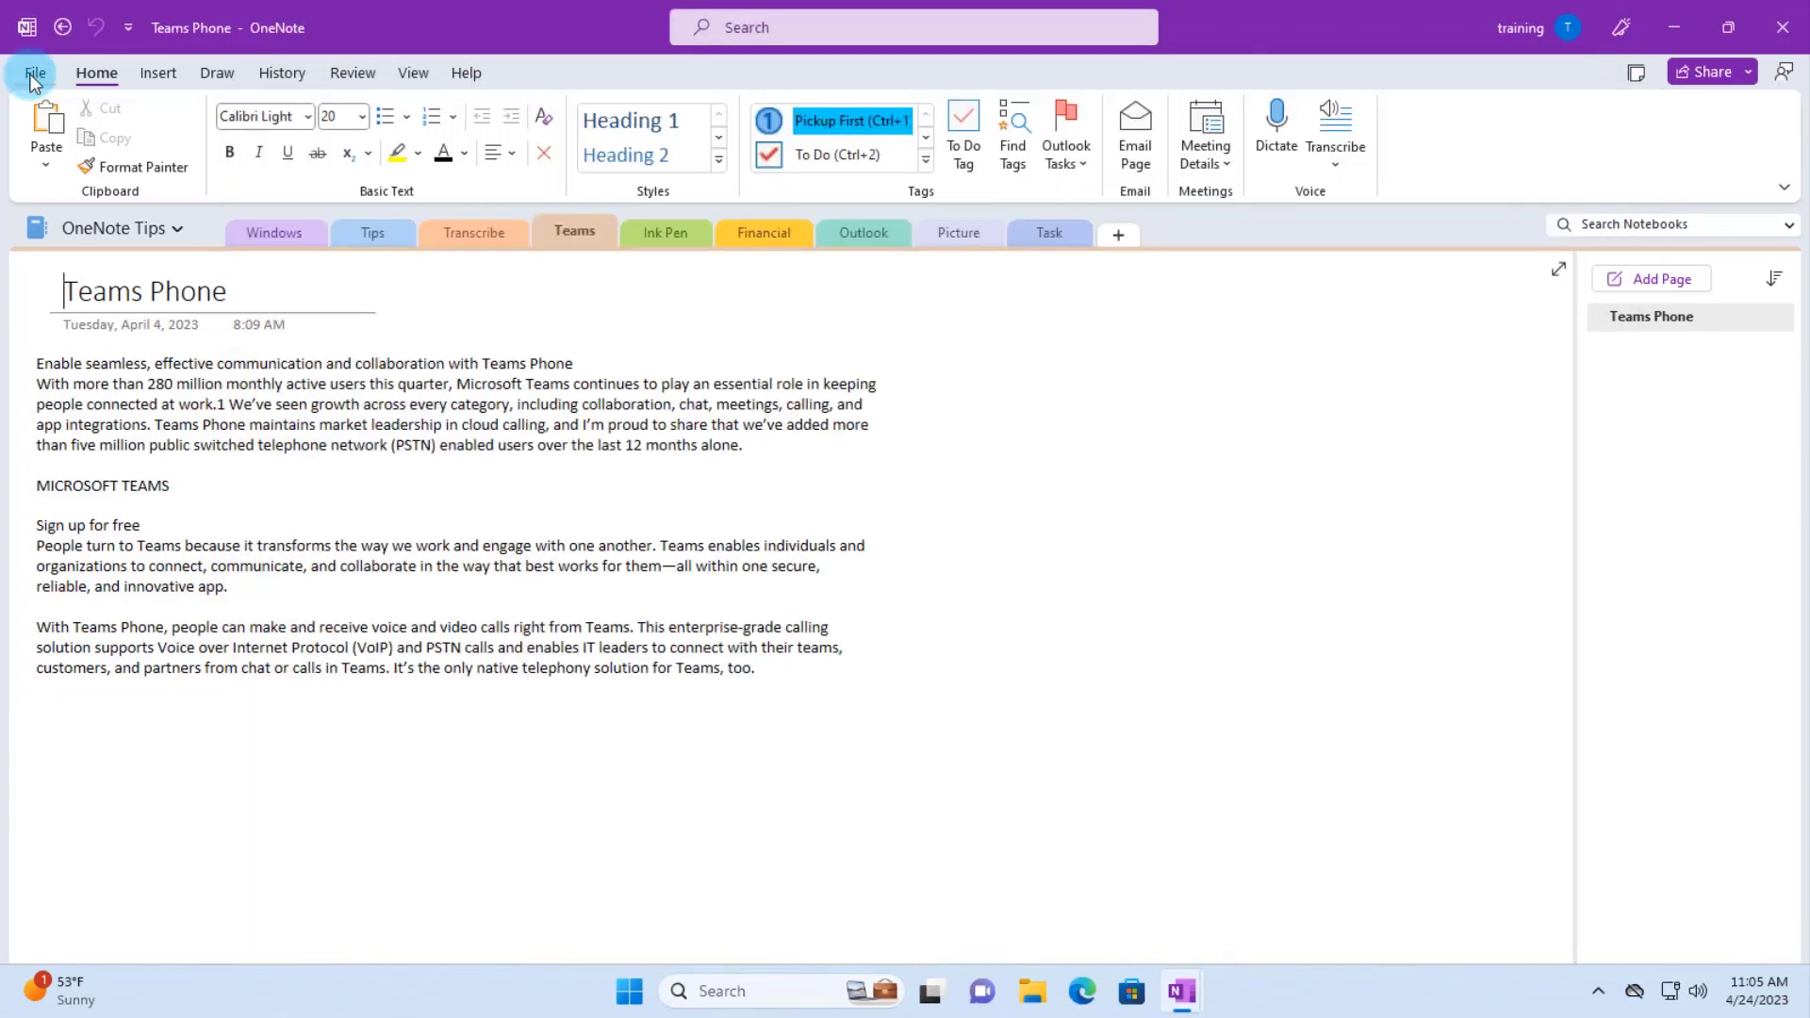
left_click(30, 73)
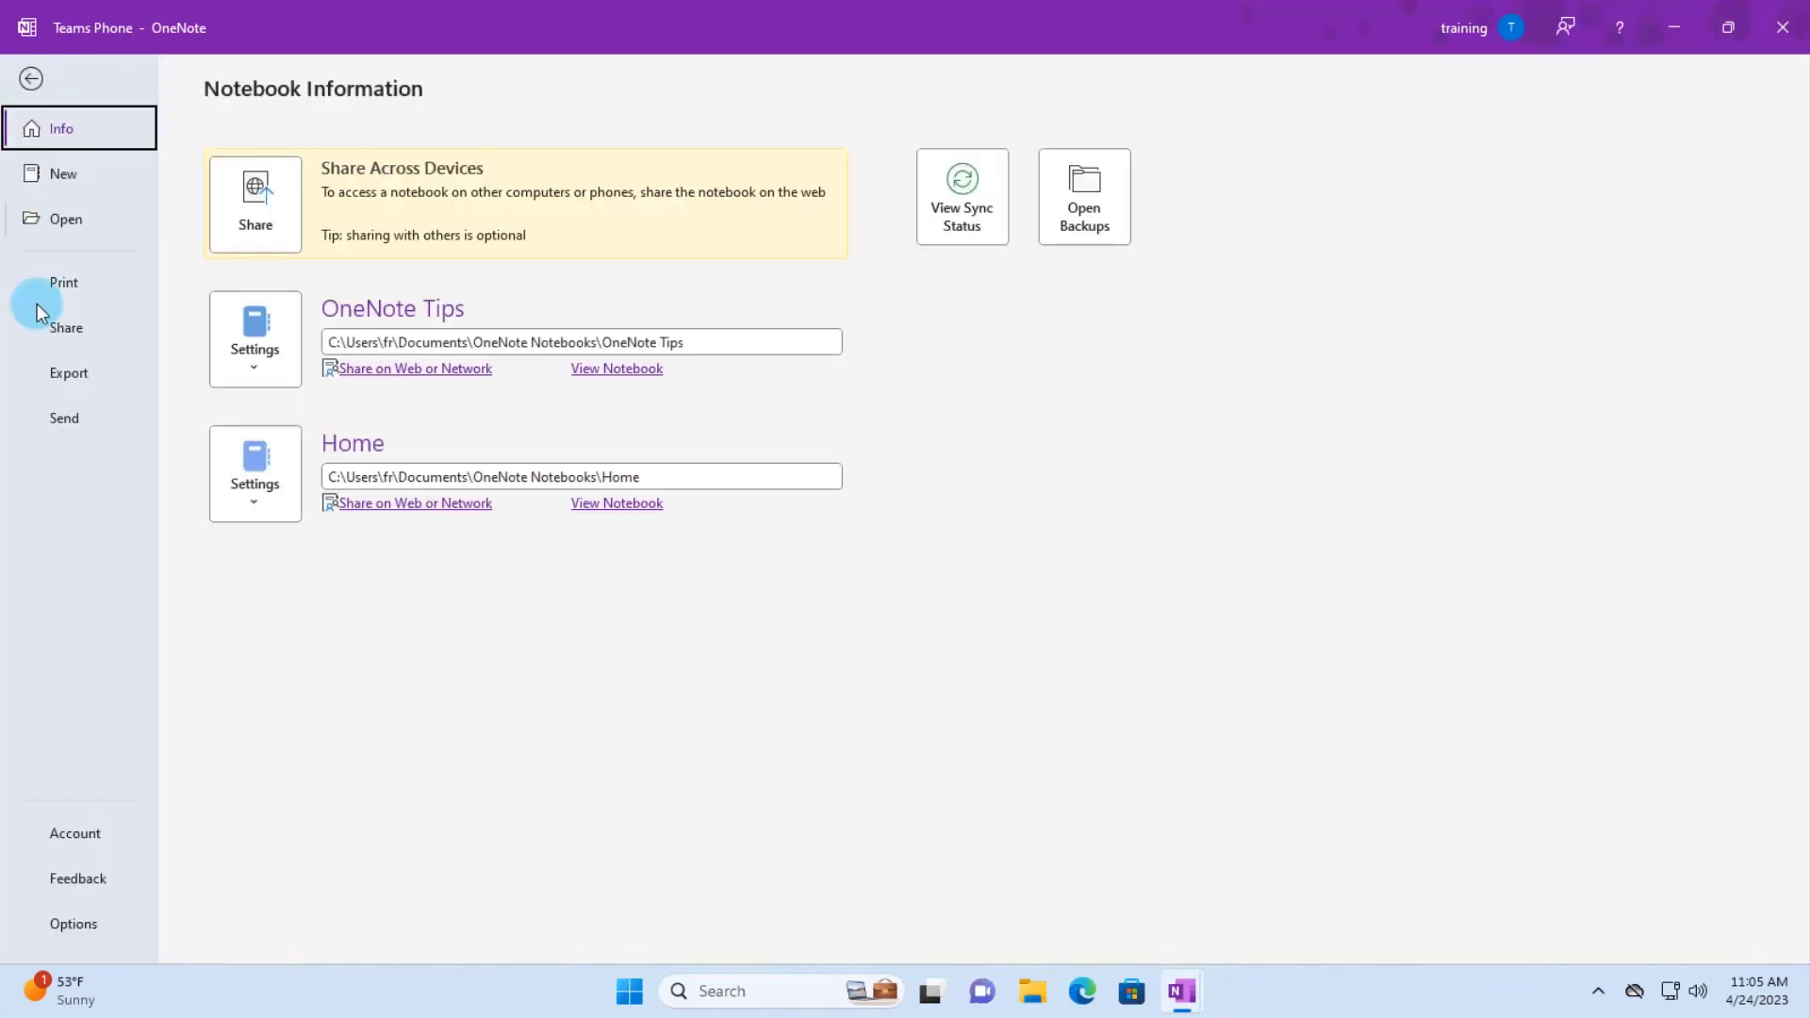
left_click(59, 311)
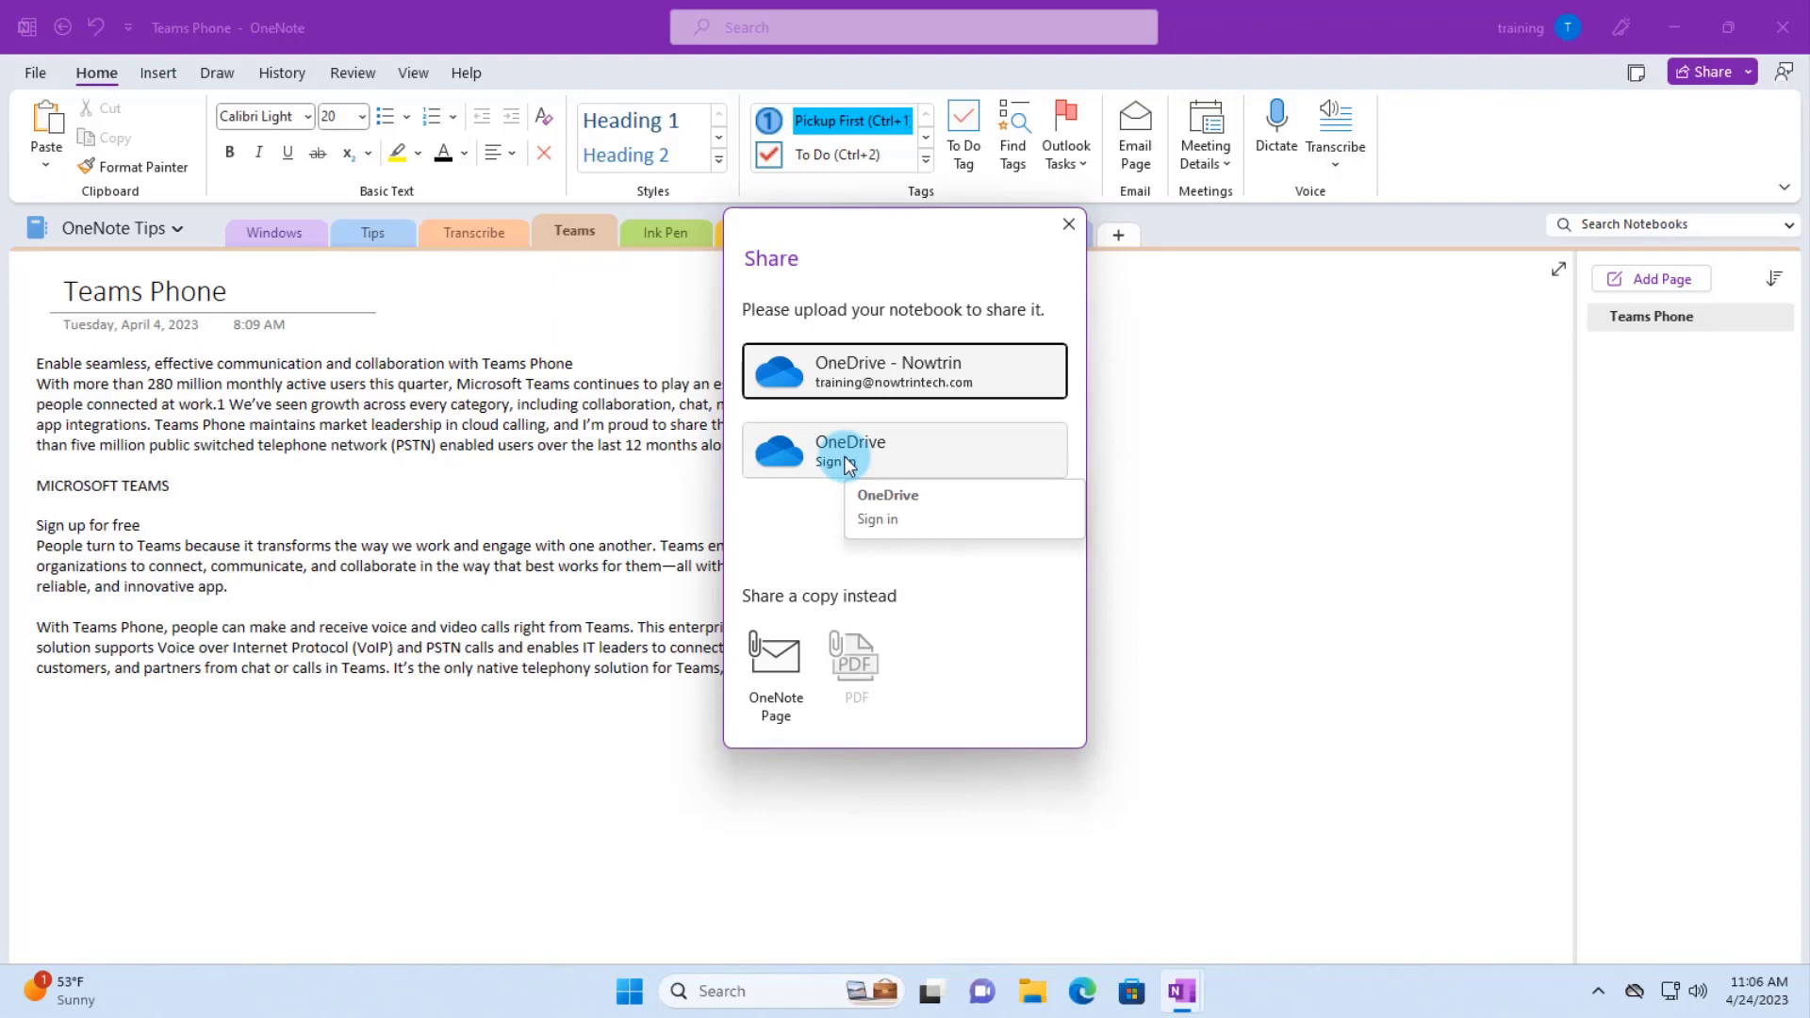
left_click(1068, 225)
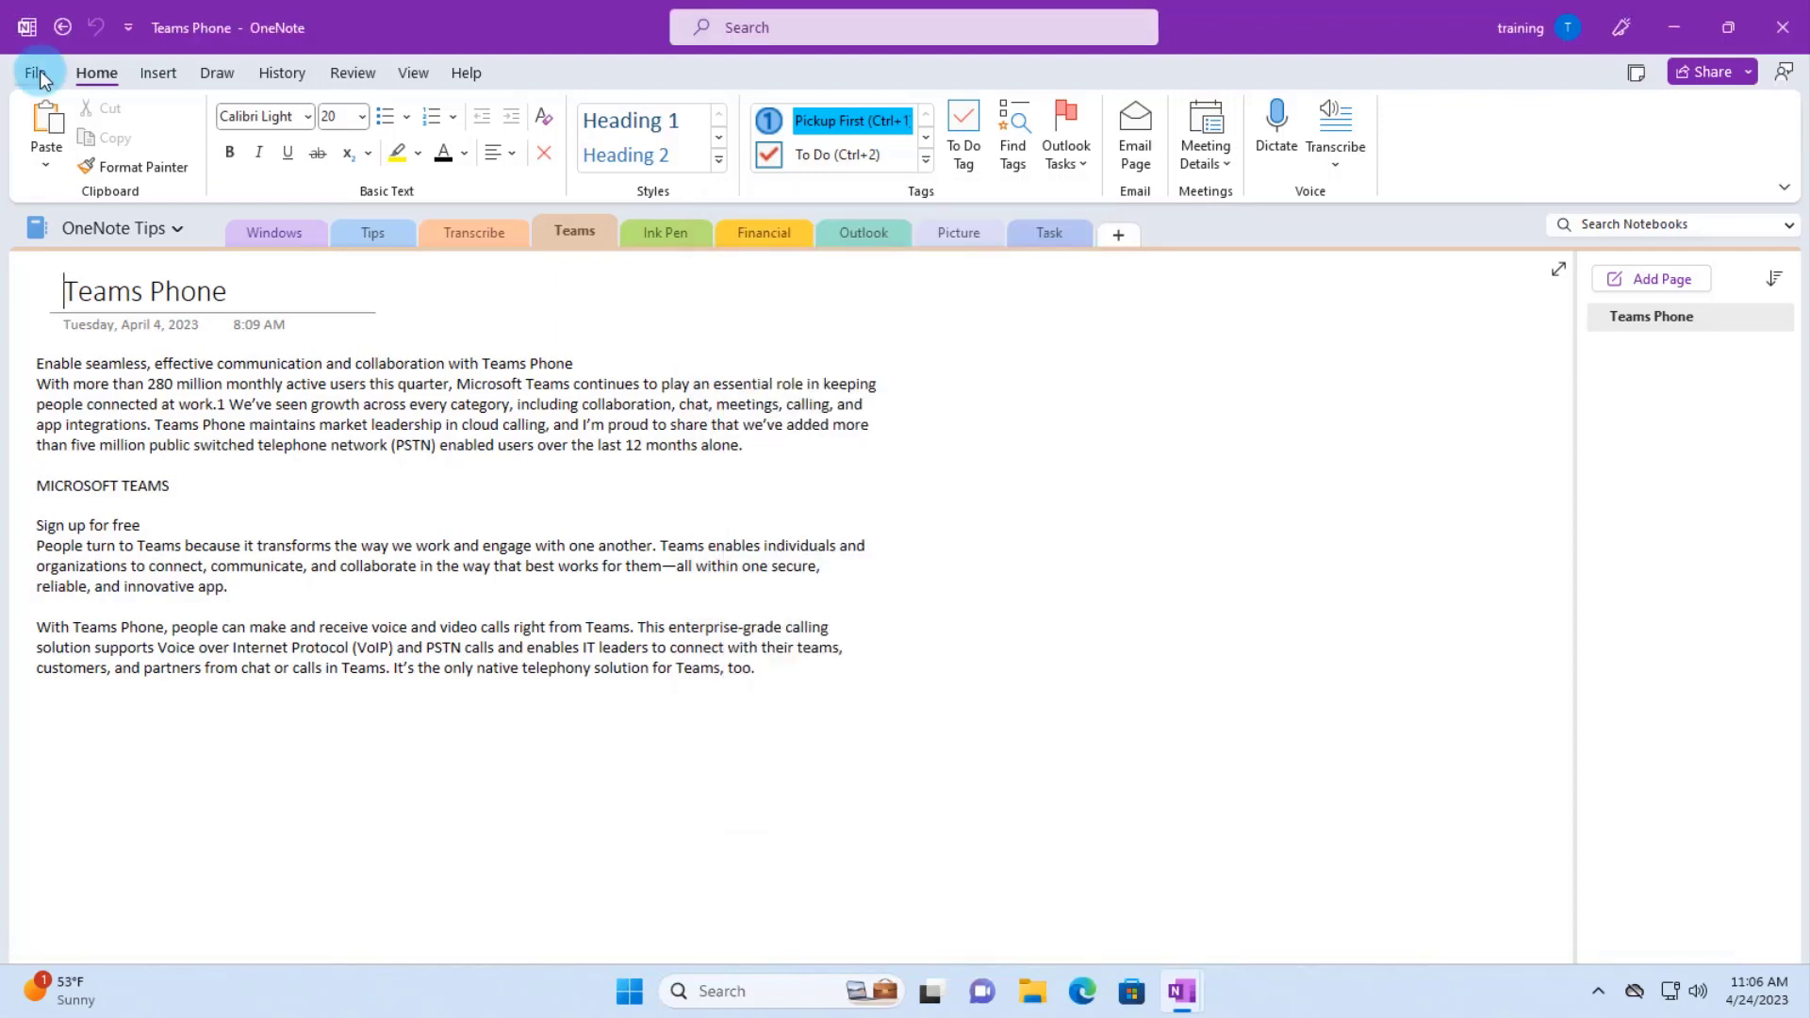
- Export the whole OneNote Tips notebook as a PDF to the Desktop
left_click(37, 74)
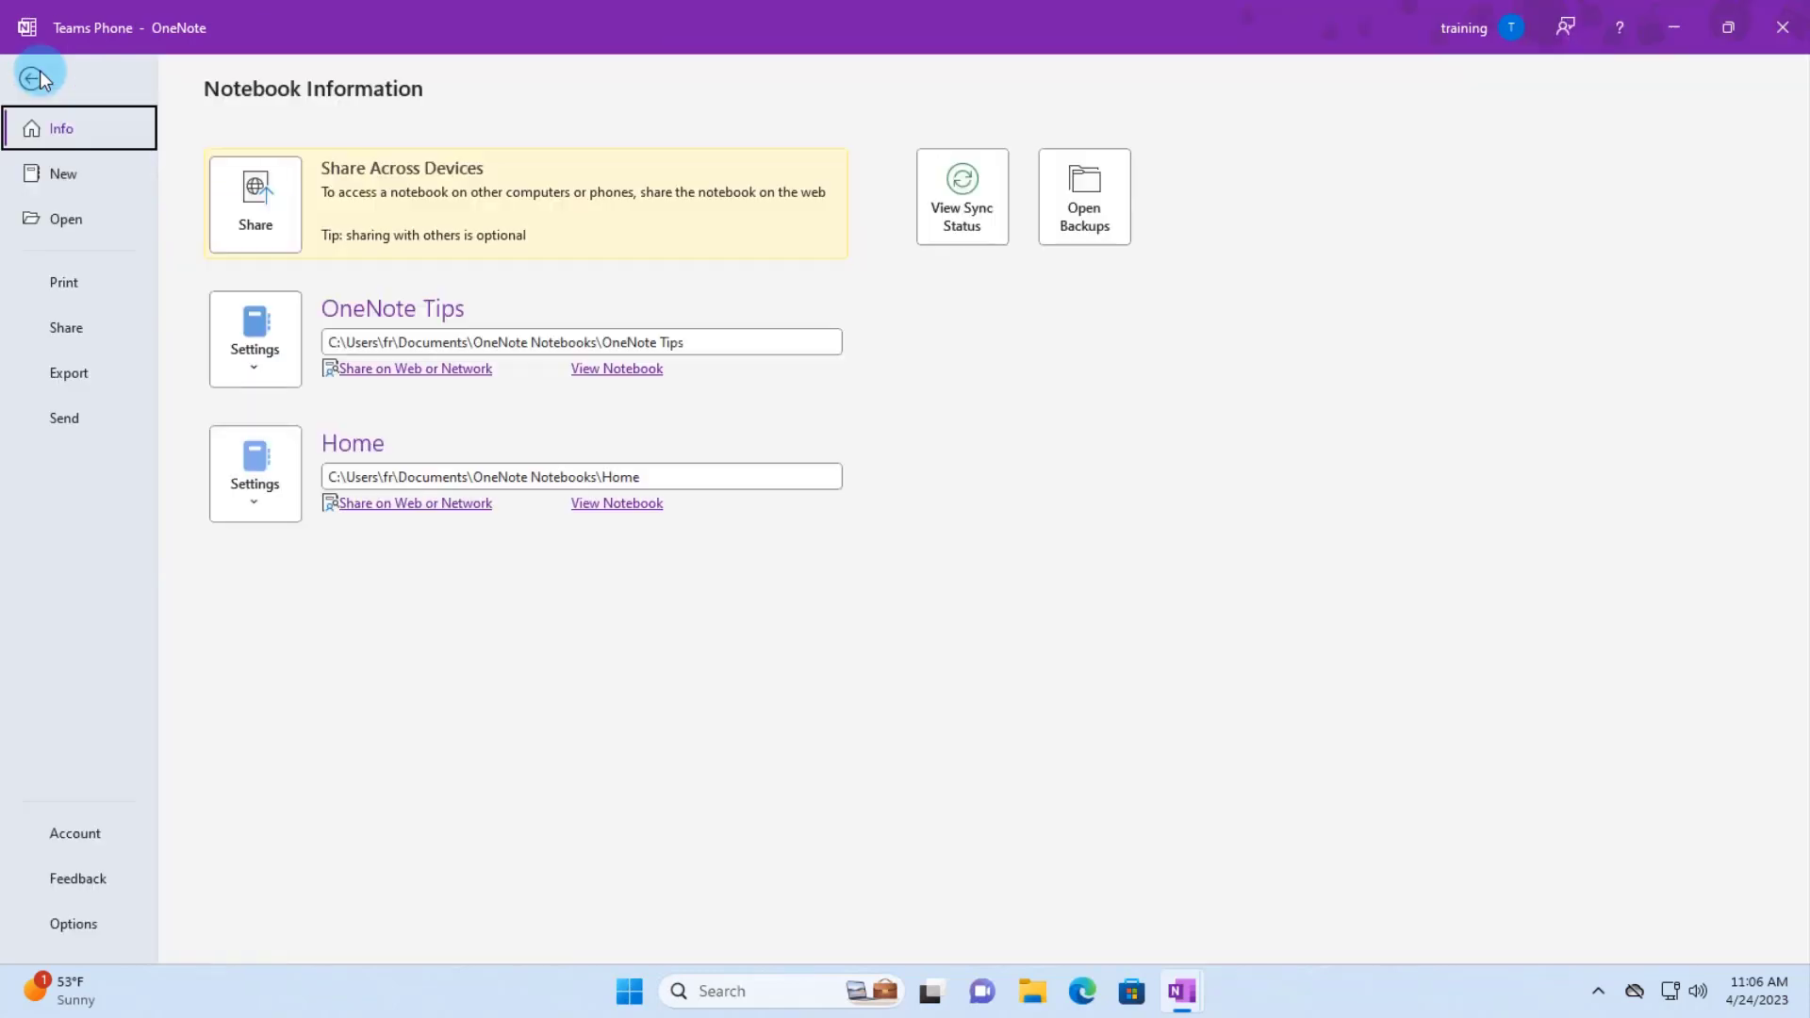
left_click(68, 375)
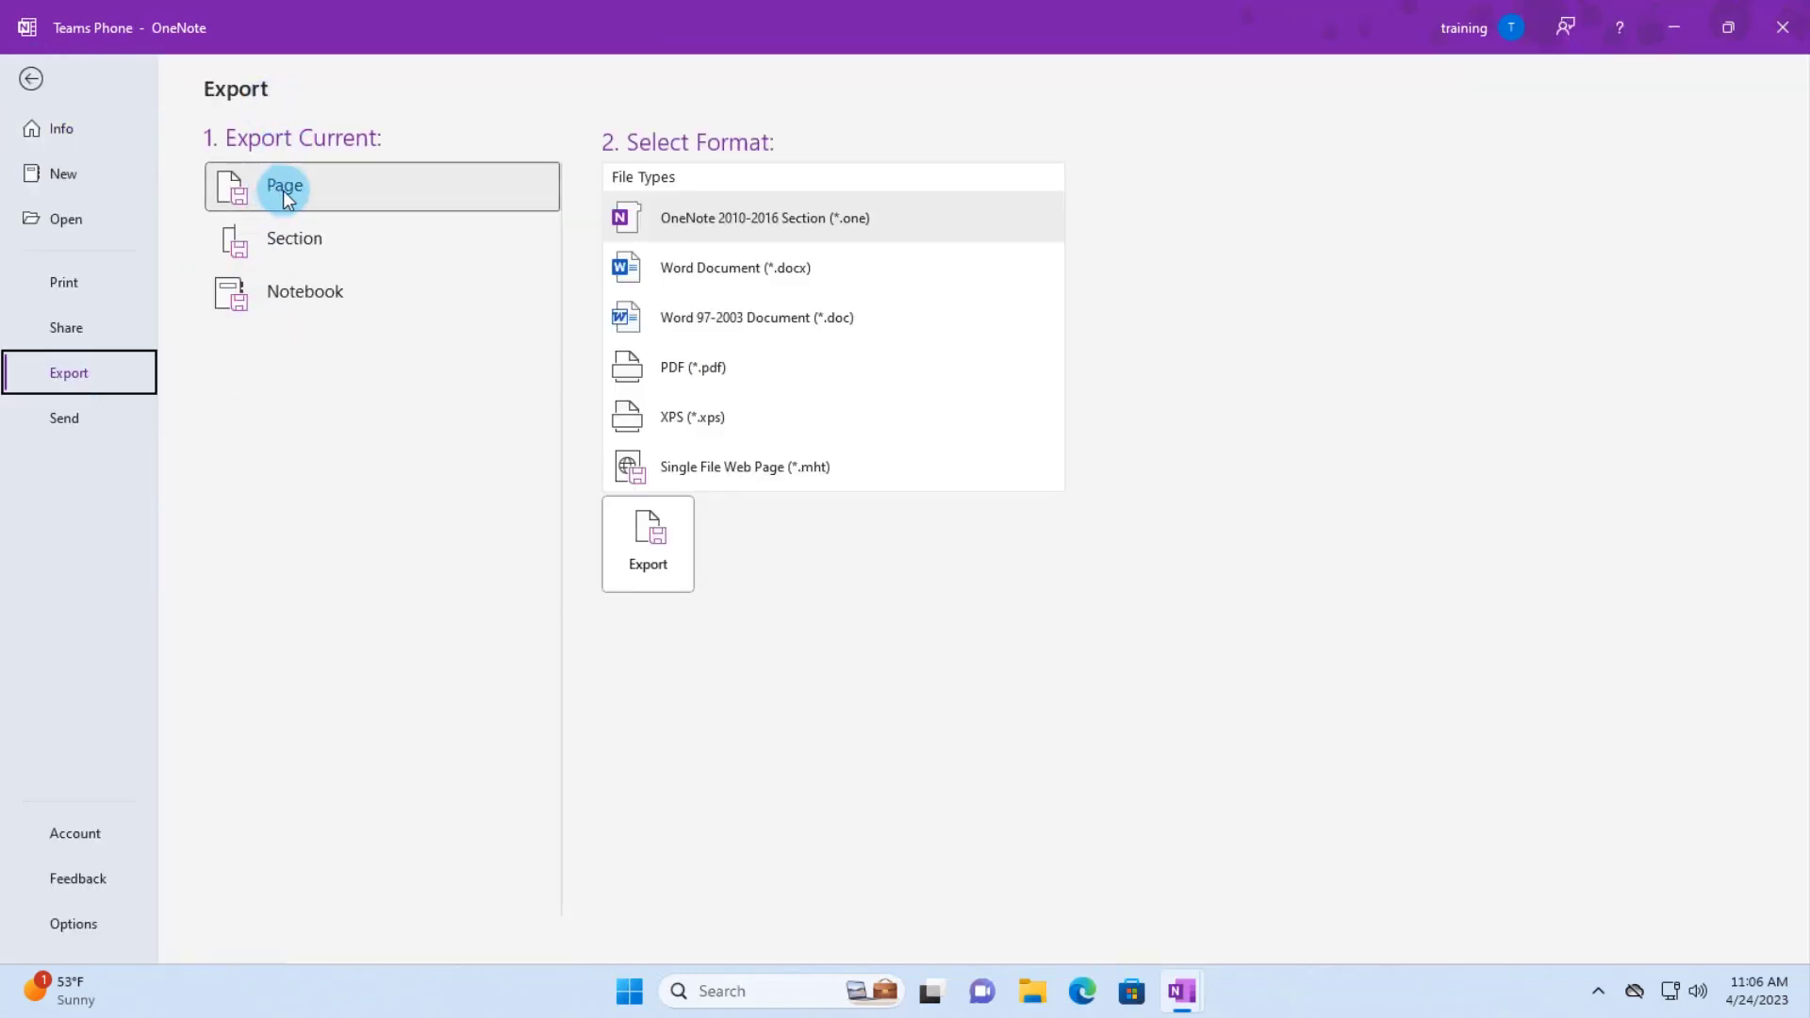
left_click(295, 304)
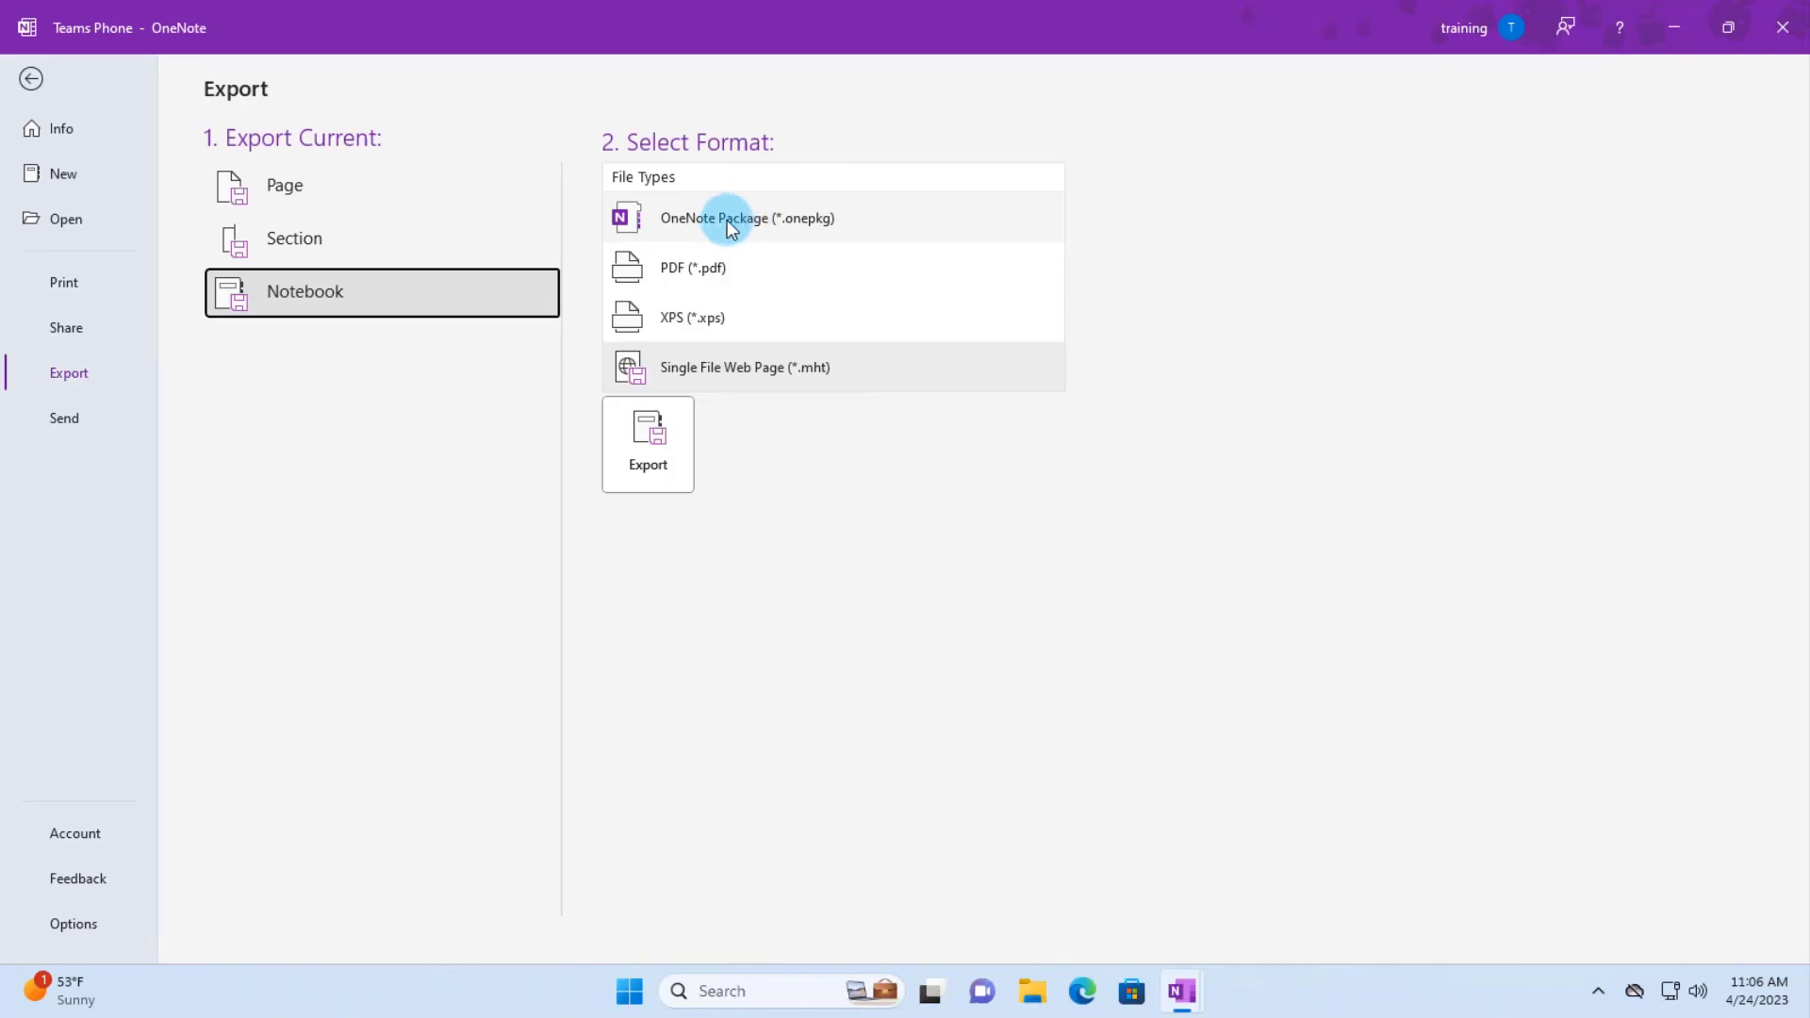
left_click(719, 271)
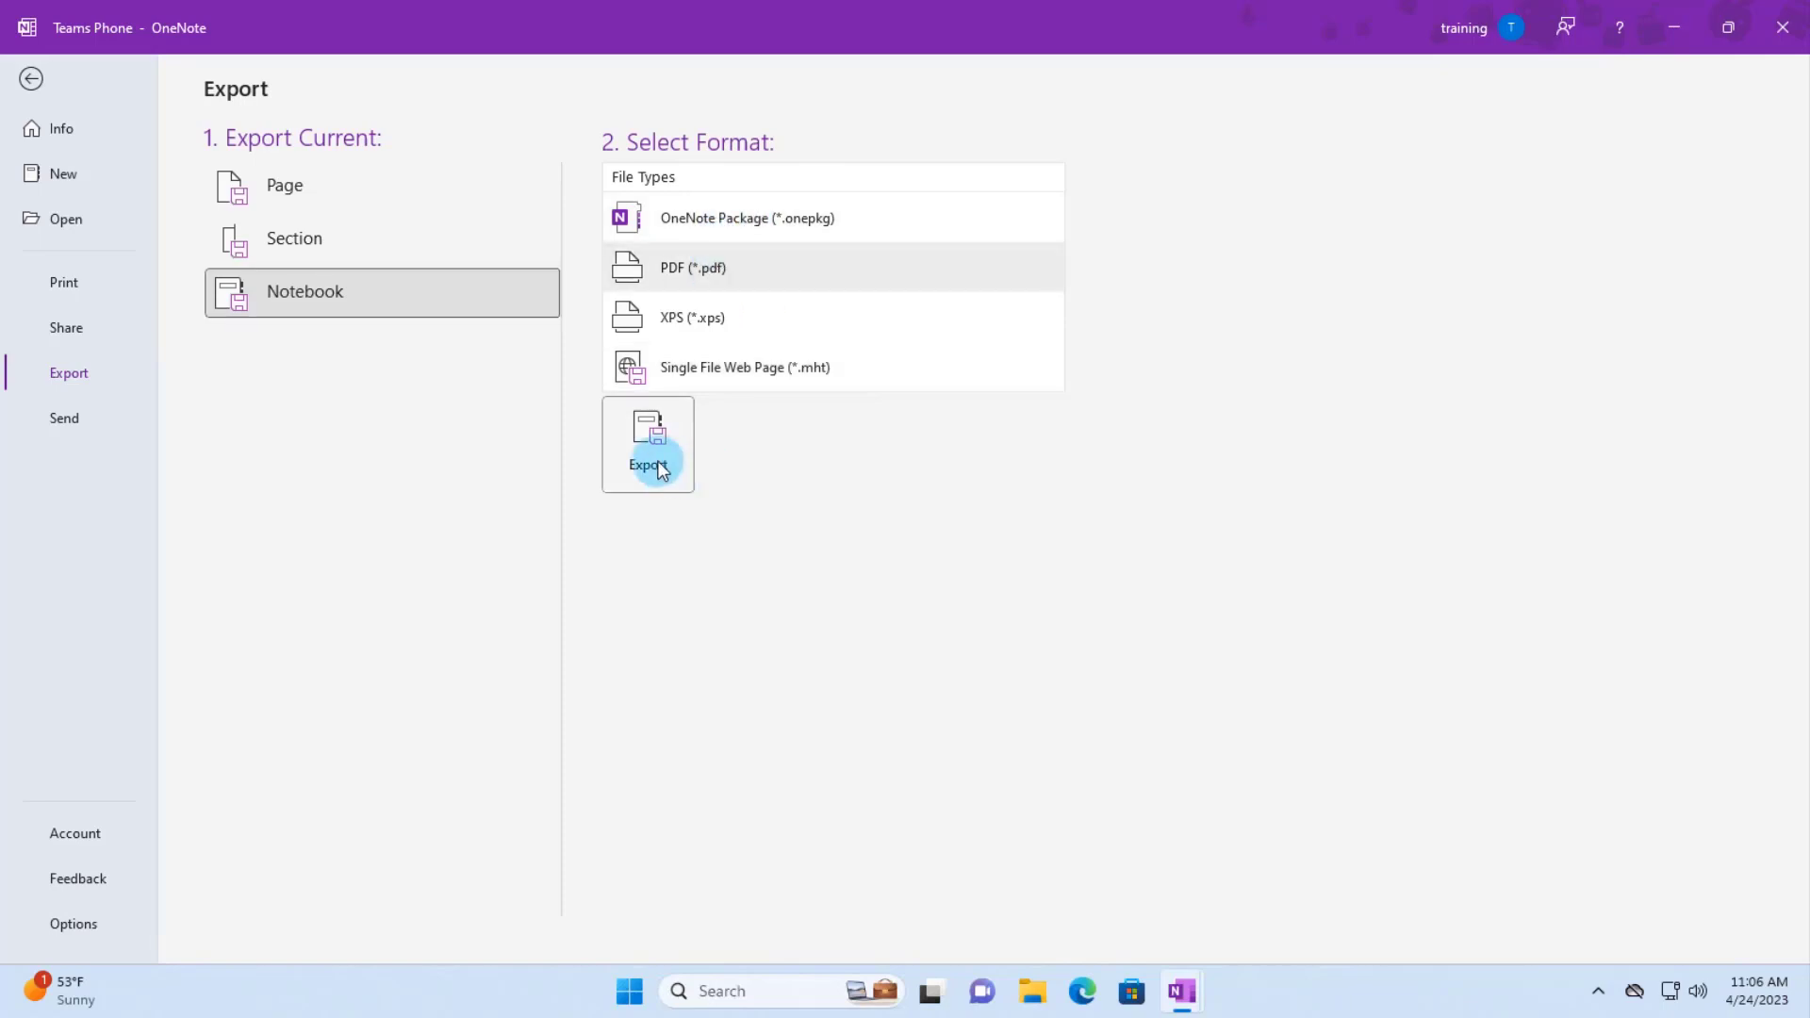
left_click(651, 459)
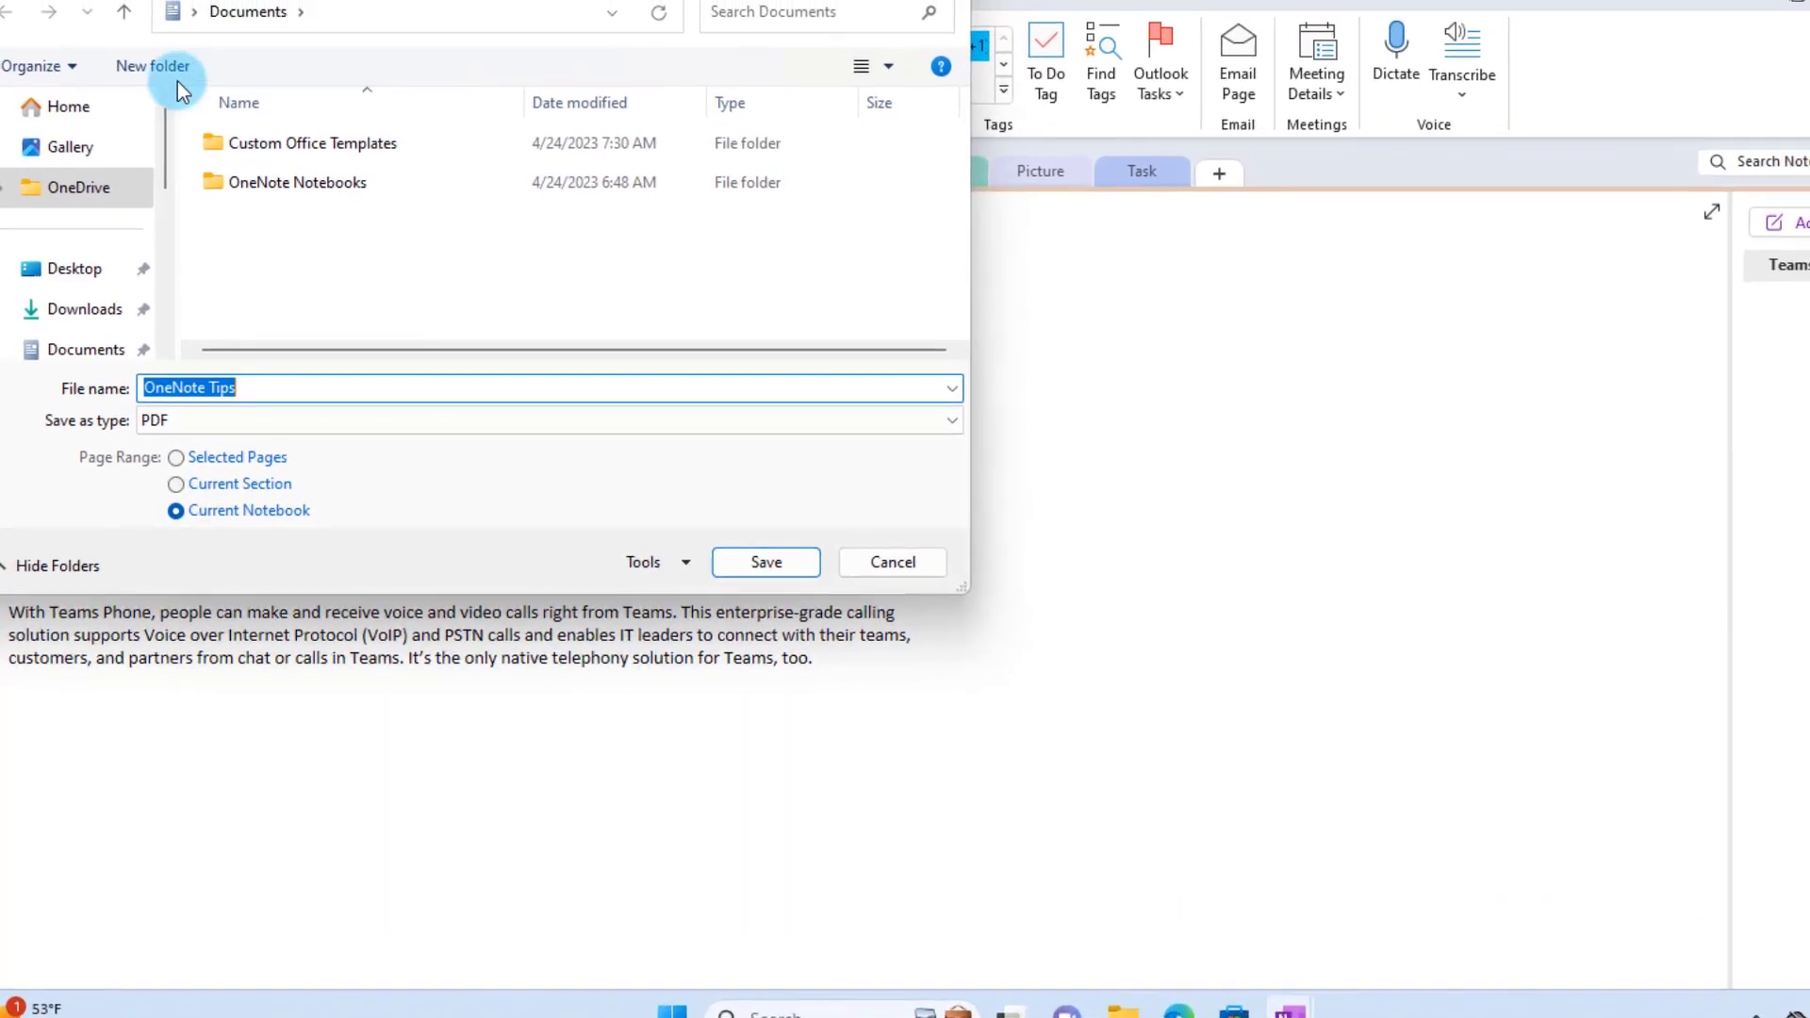
left_click(70, 230)
left_click(741, 571)
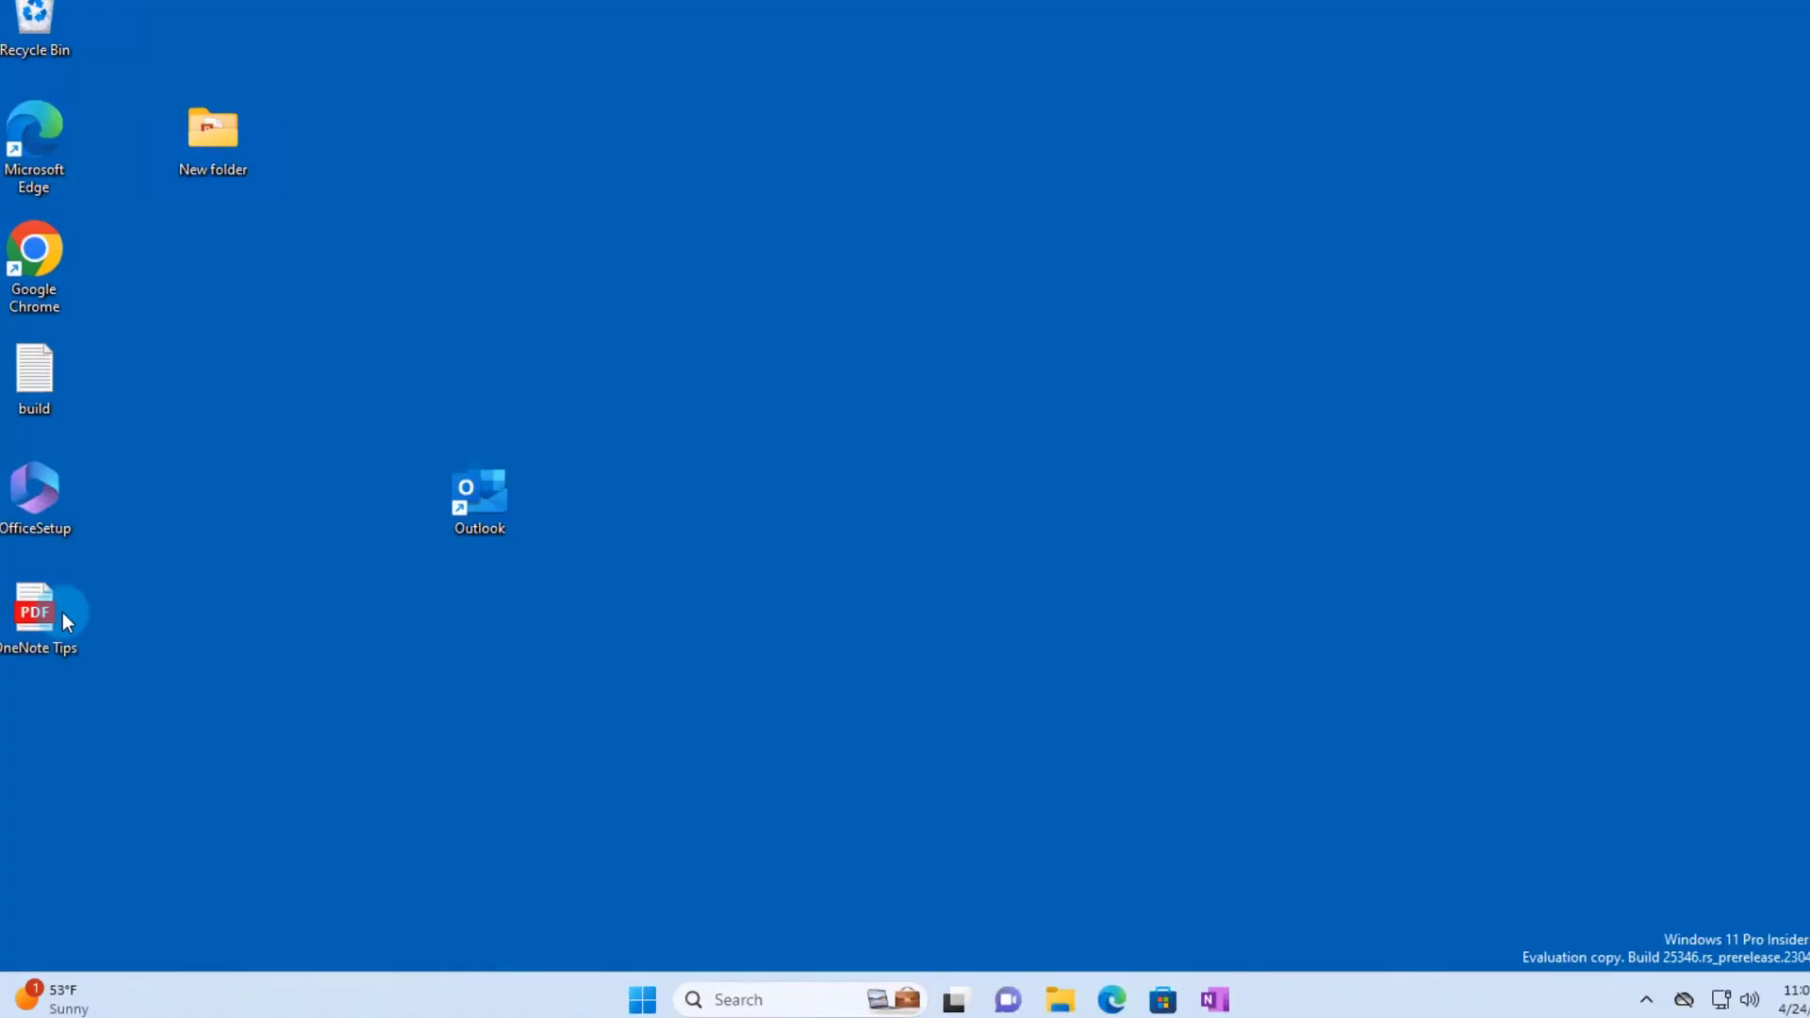
- Move the OneNote Tips PDF on the desktop, open it and pick Microsoft Edge as the viewer
left_click_drag(61, 614, 1168, 473)
double_click(1079, 387)
left_click(777, 320)
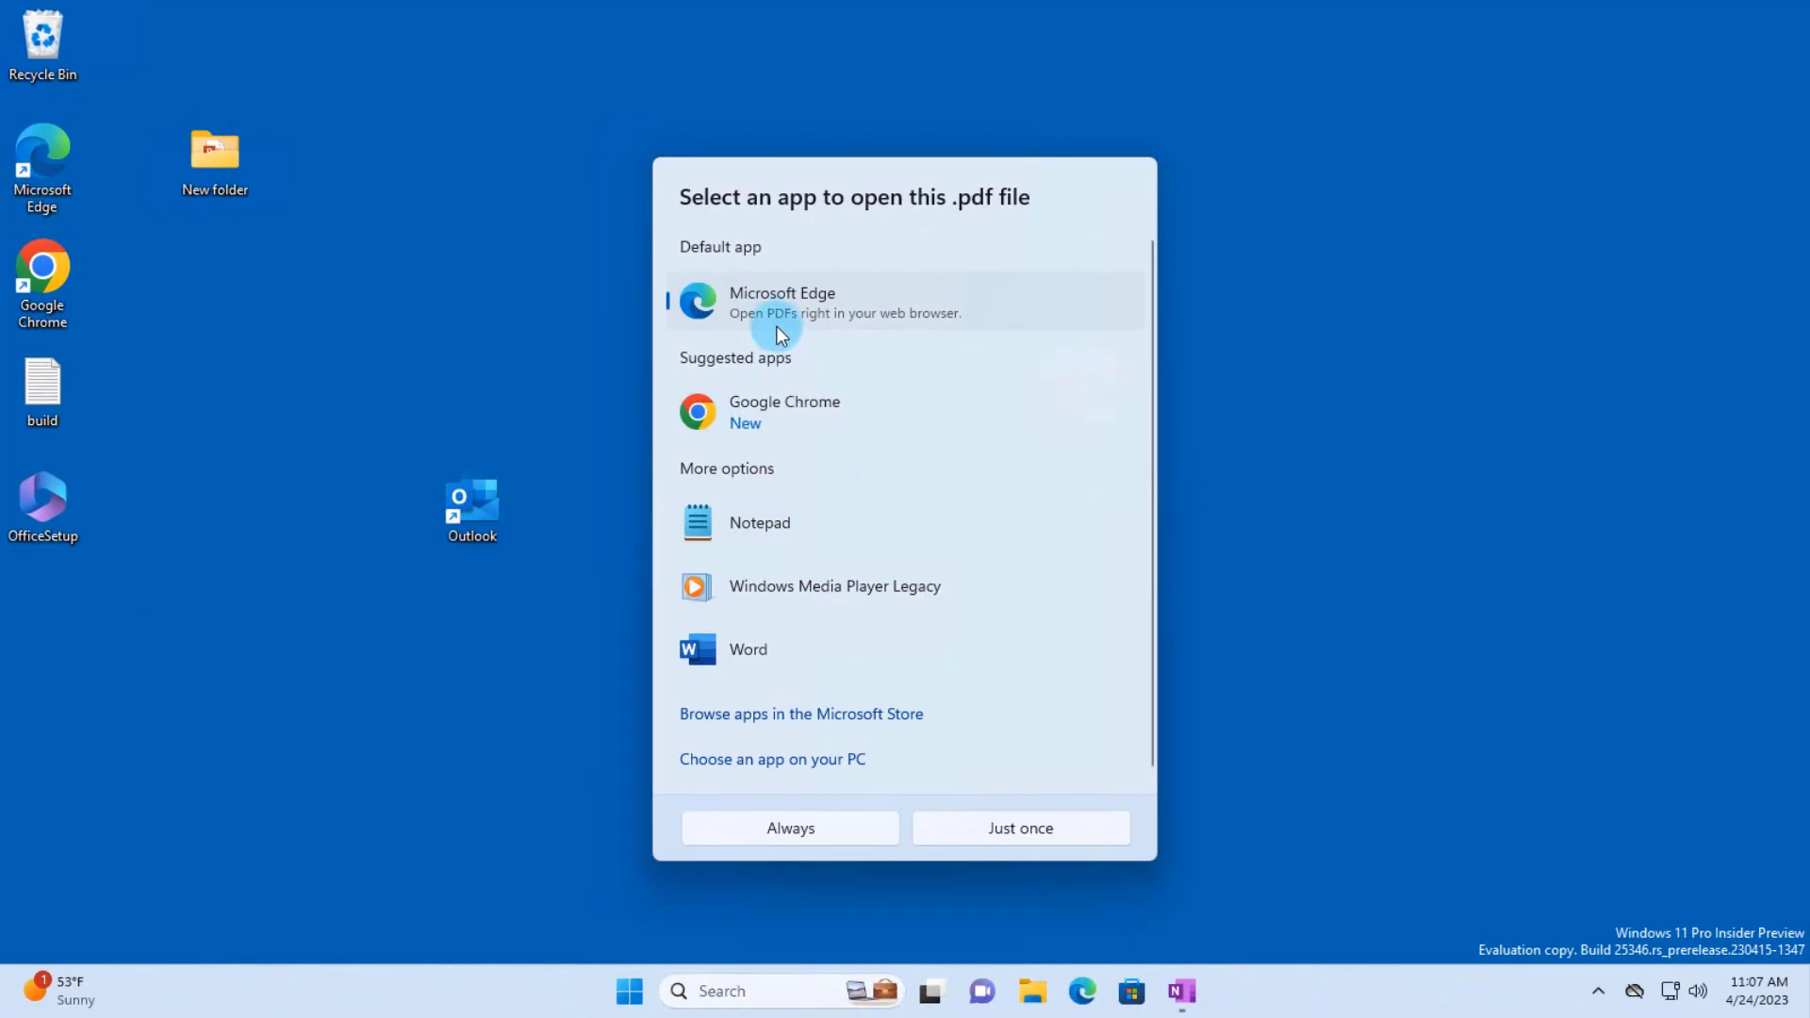
- Open the 27-page OneNote Tips PDF in Edge just once and scroll through its pages
left_click(1042, 839)
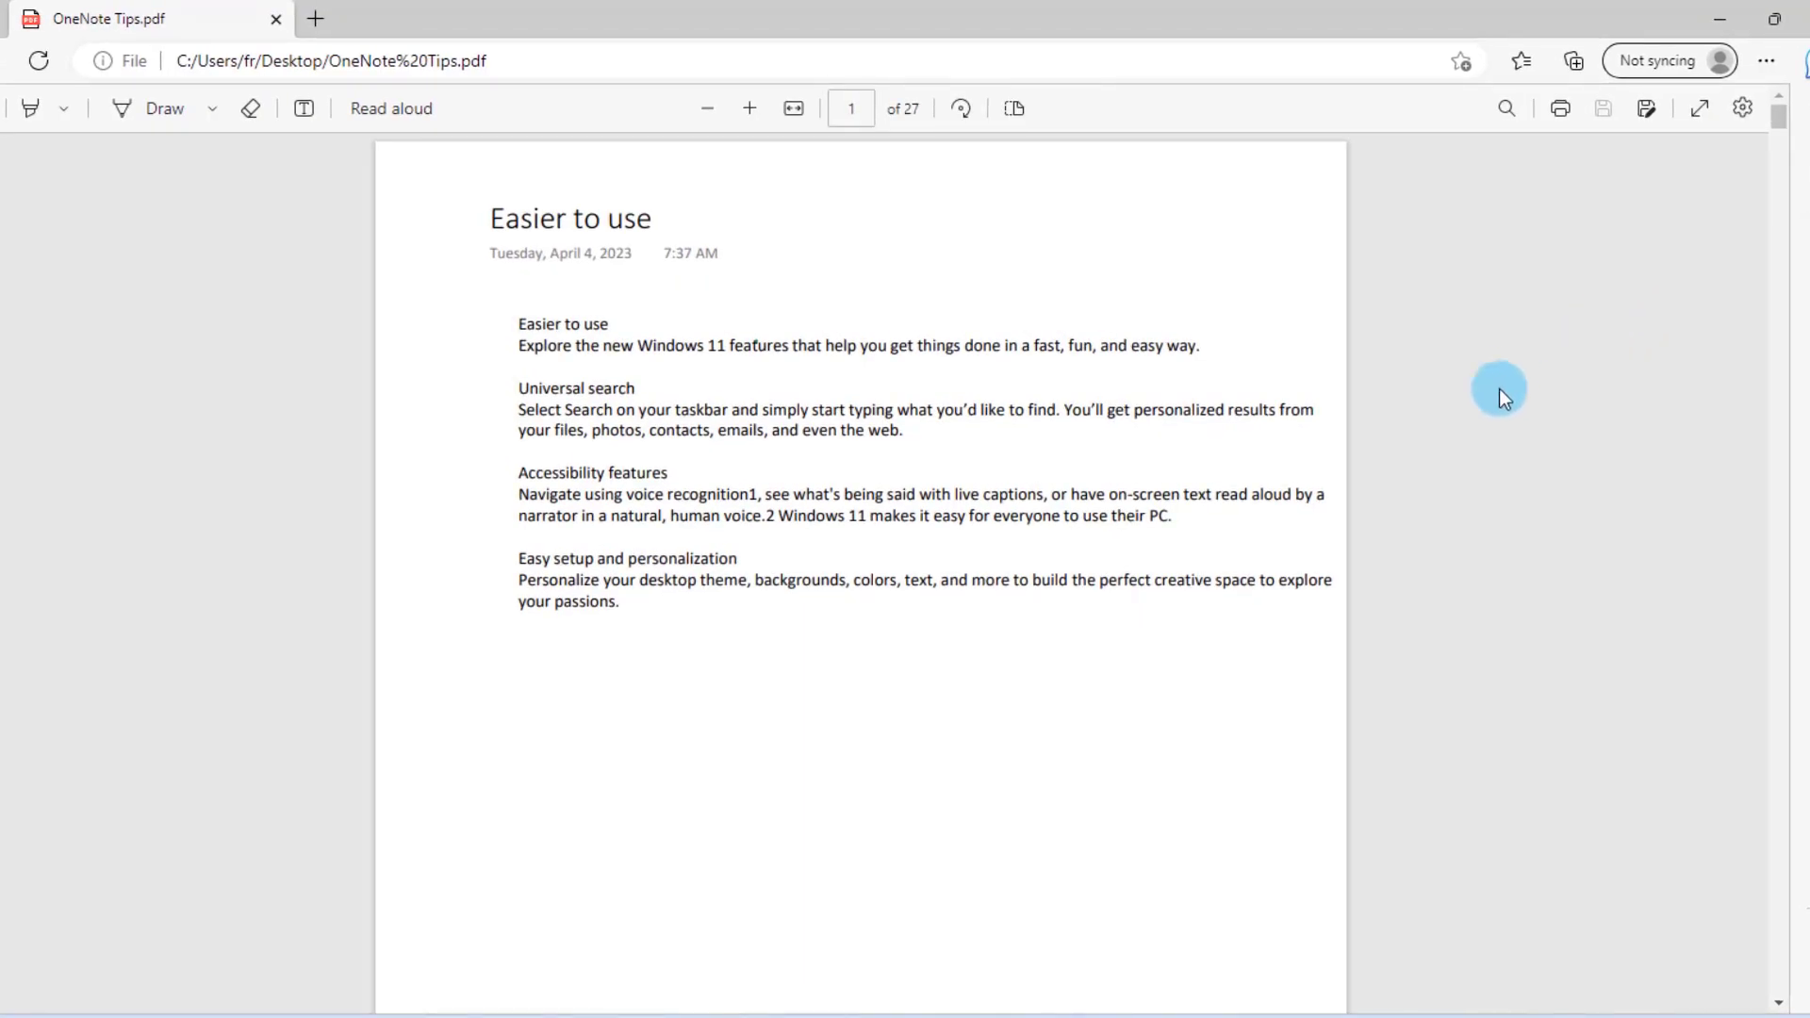
scroll(1358, 483, "down", 15)
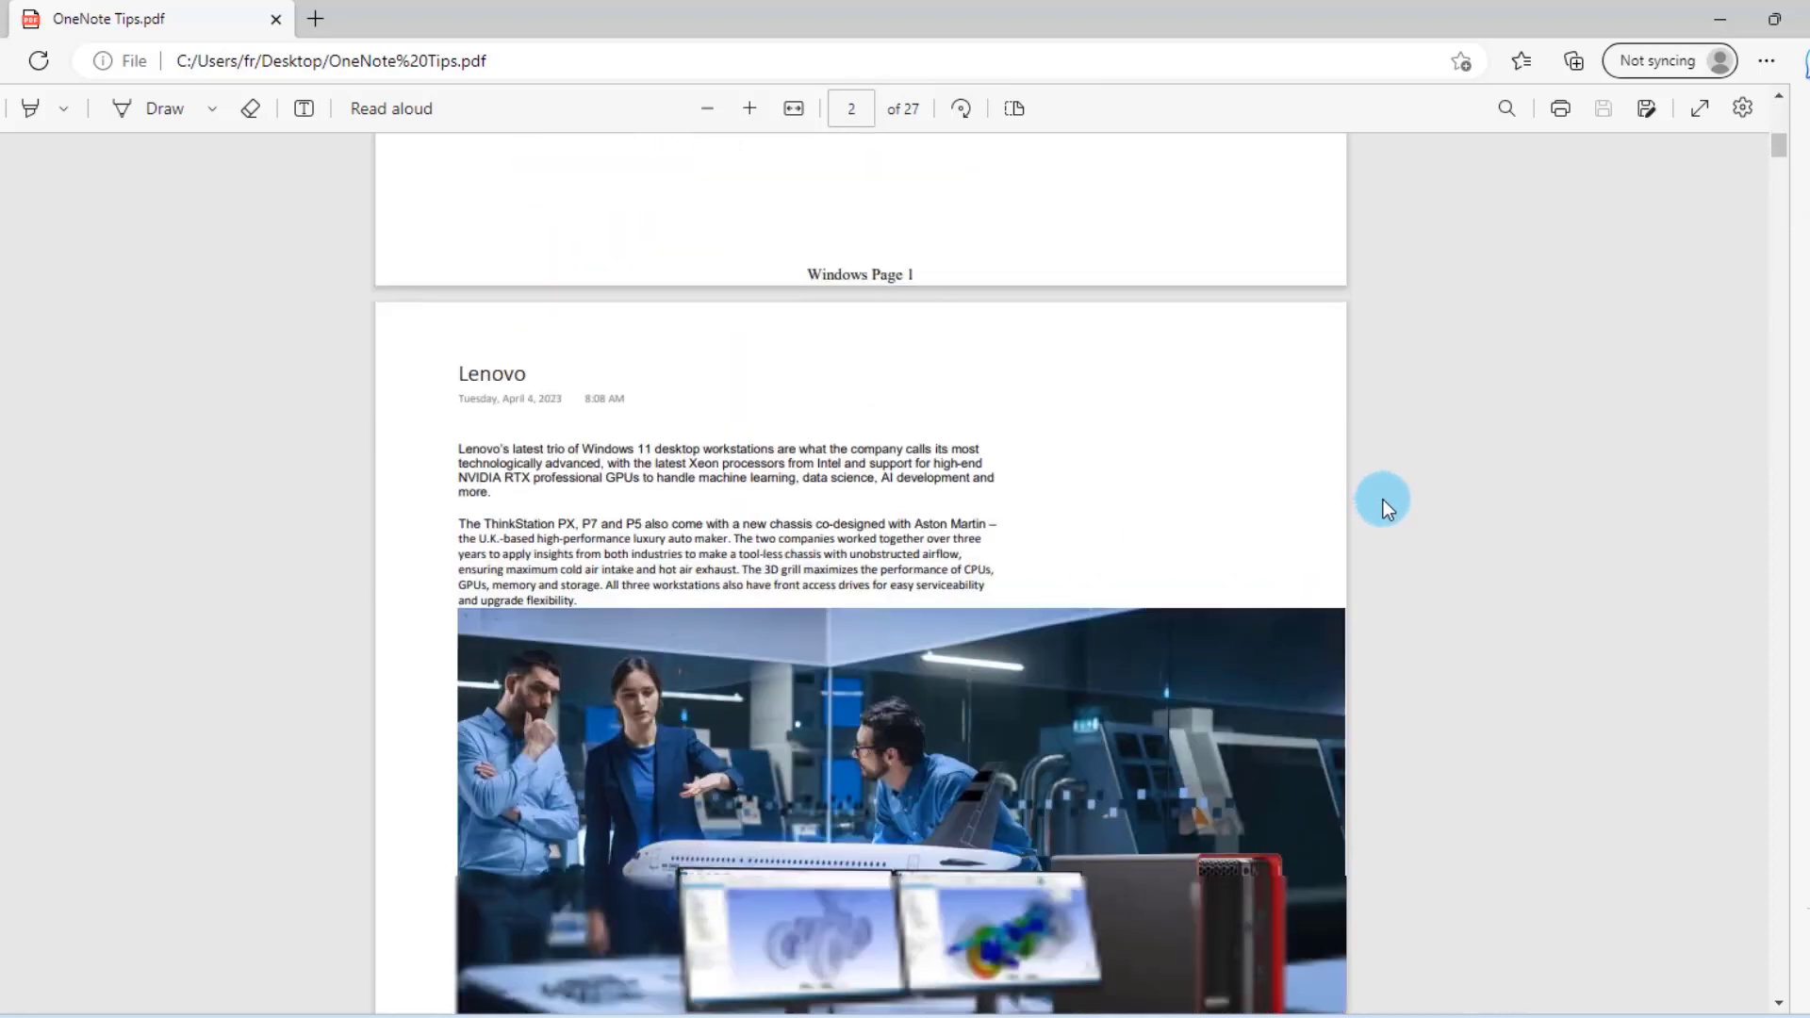
scroll(1397, 509, "down", 20)
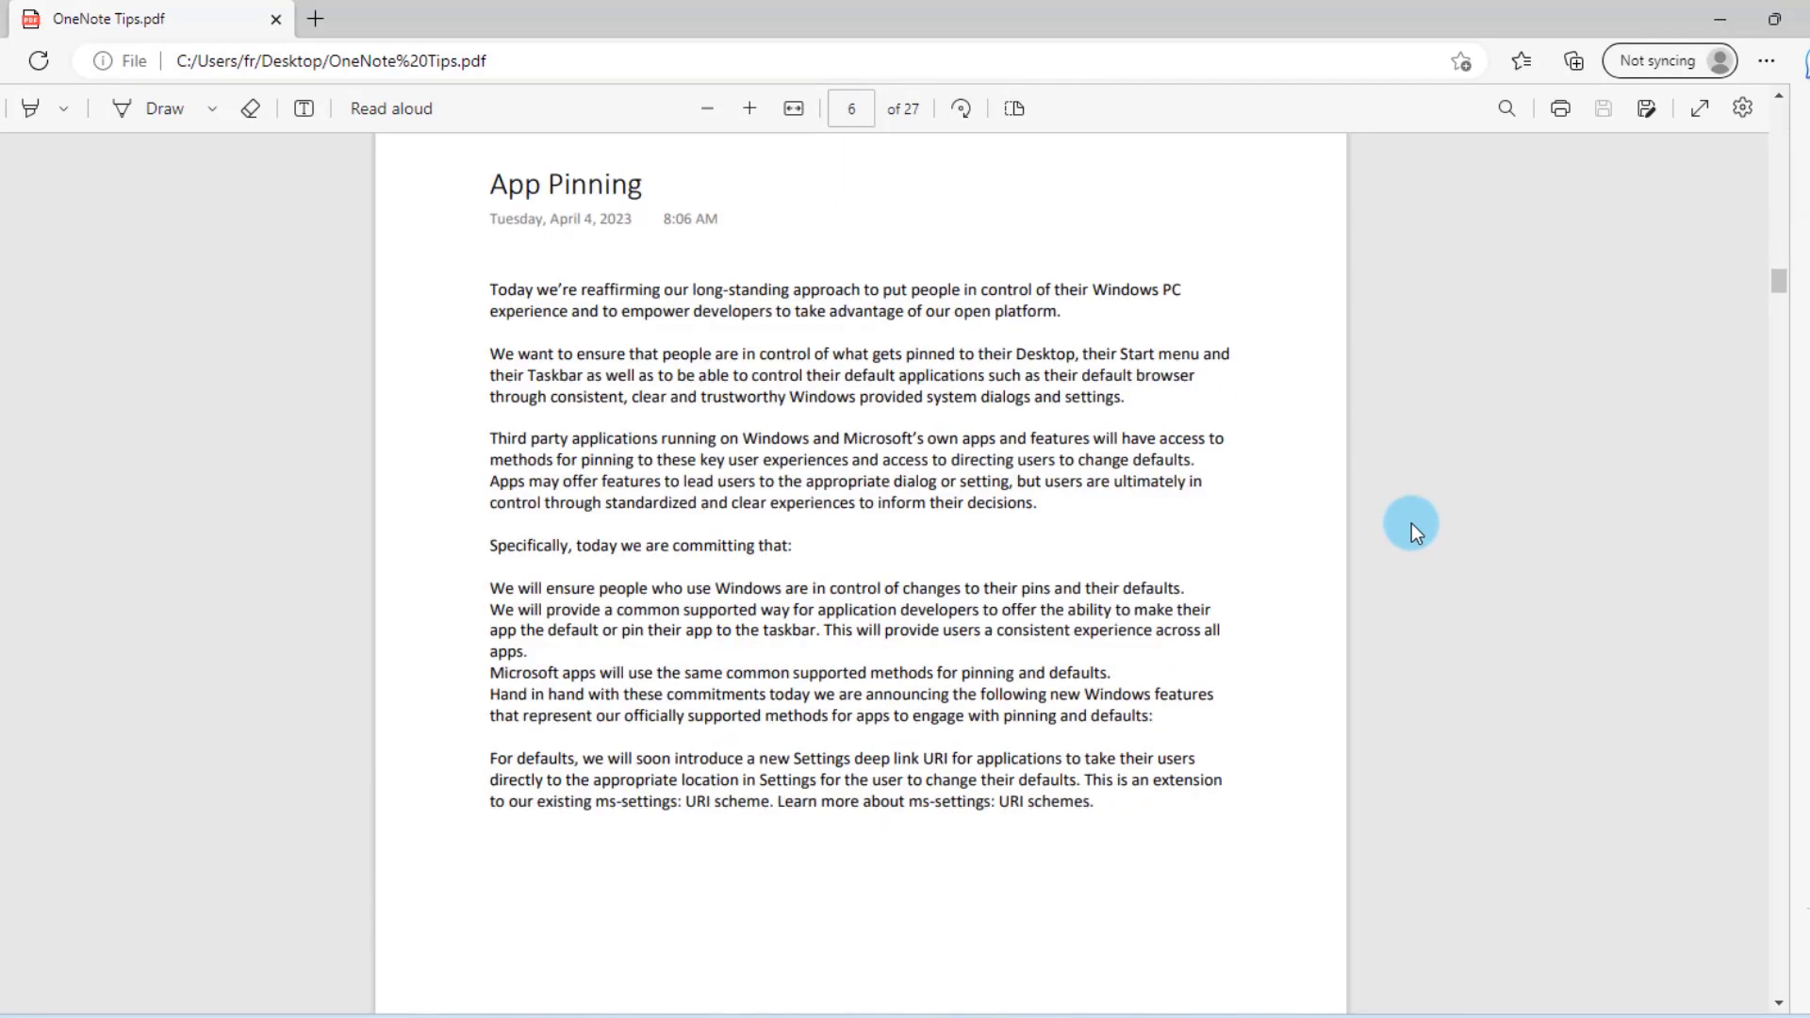
scroll(1417, 523, "down", 20)
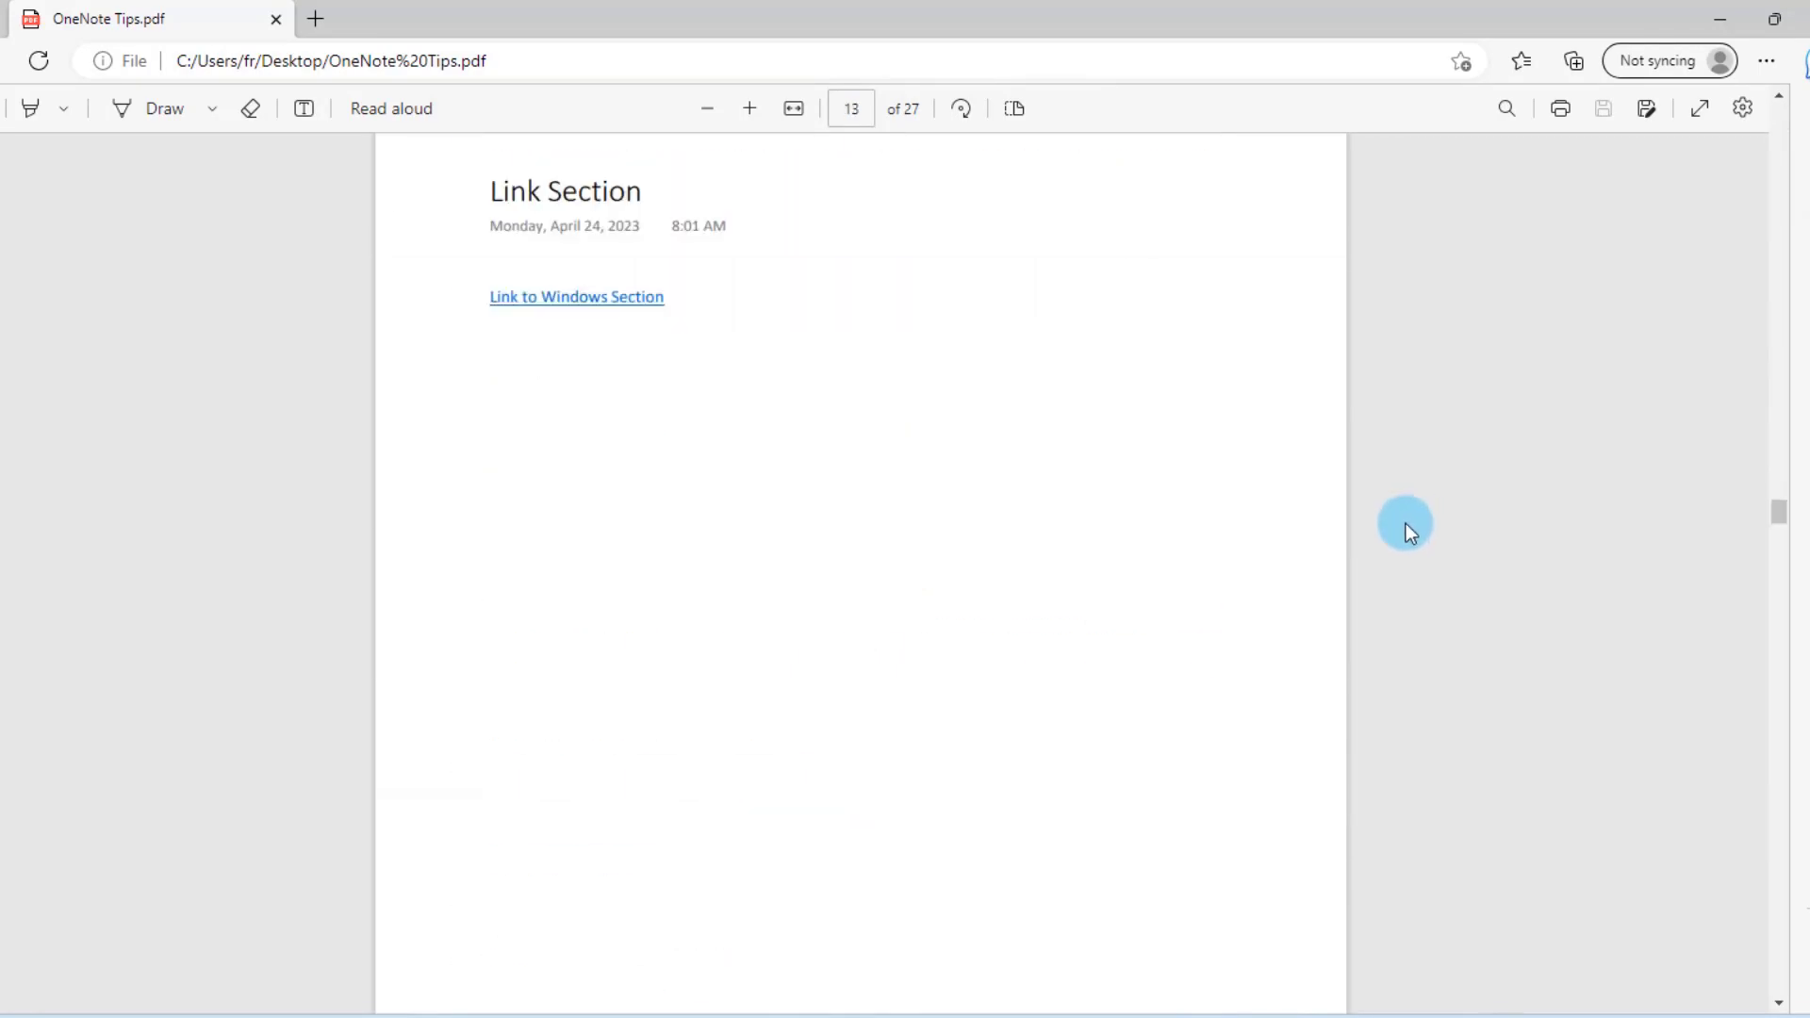
scroll(1405, 524, "up", 6)
scroll(1424, 556, "up", 10)
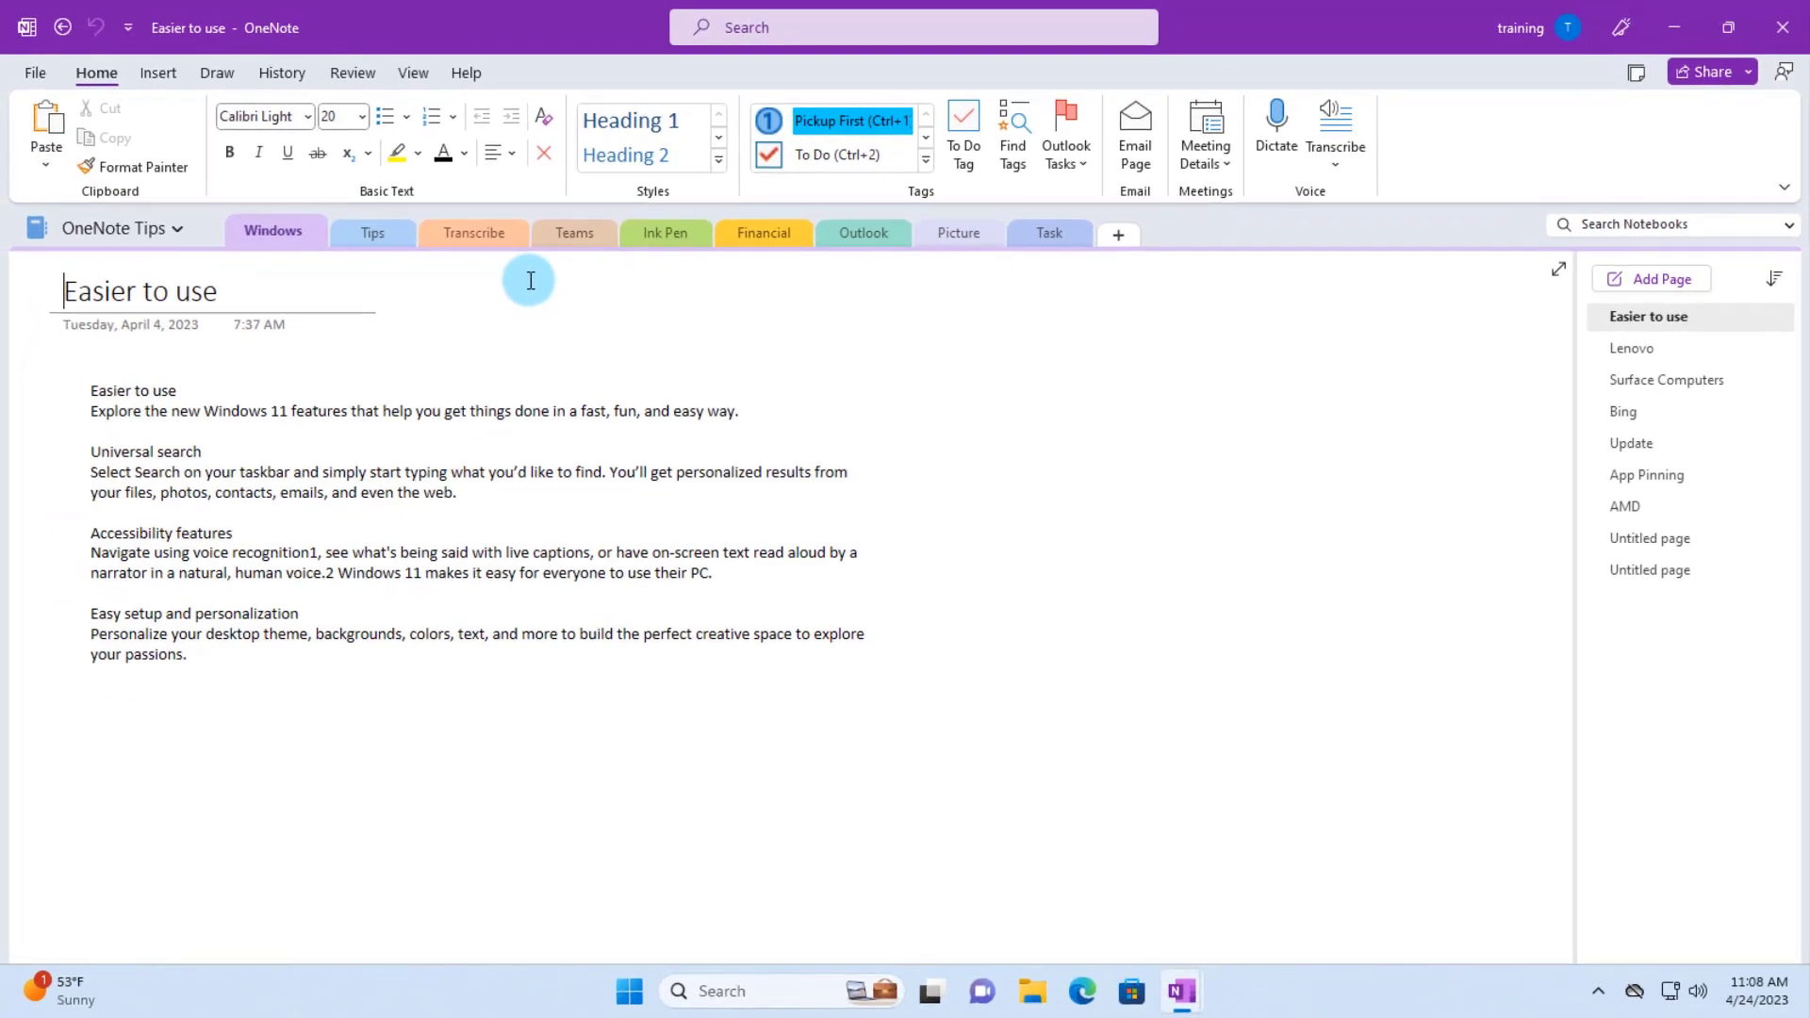
- Export the OneNote Tips notebook as a OneNote Package (*.onepkg) to the Desktop, then open it
left_click(34, 73)
left_click(70, 372)
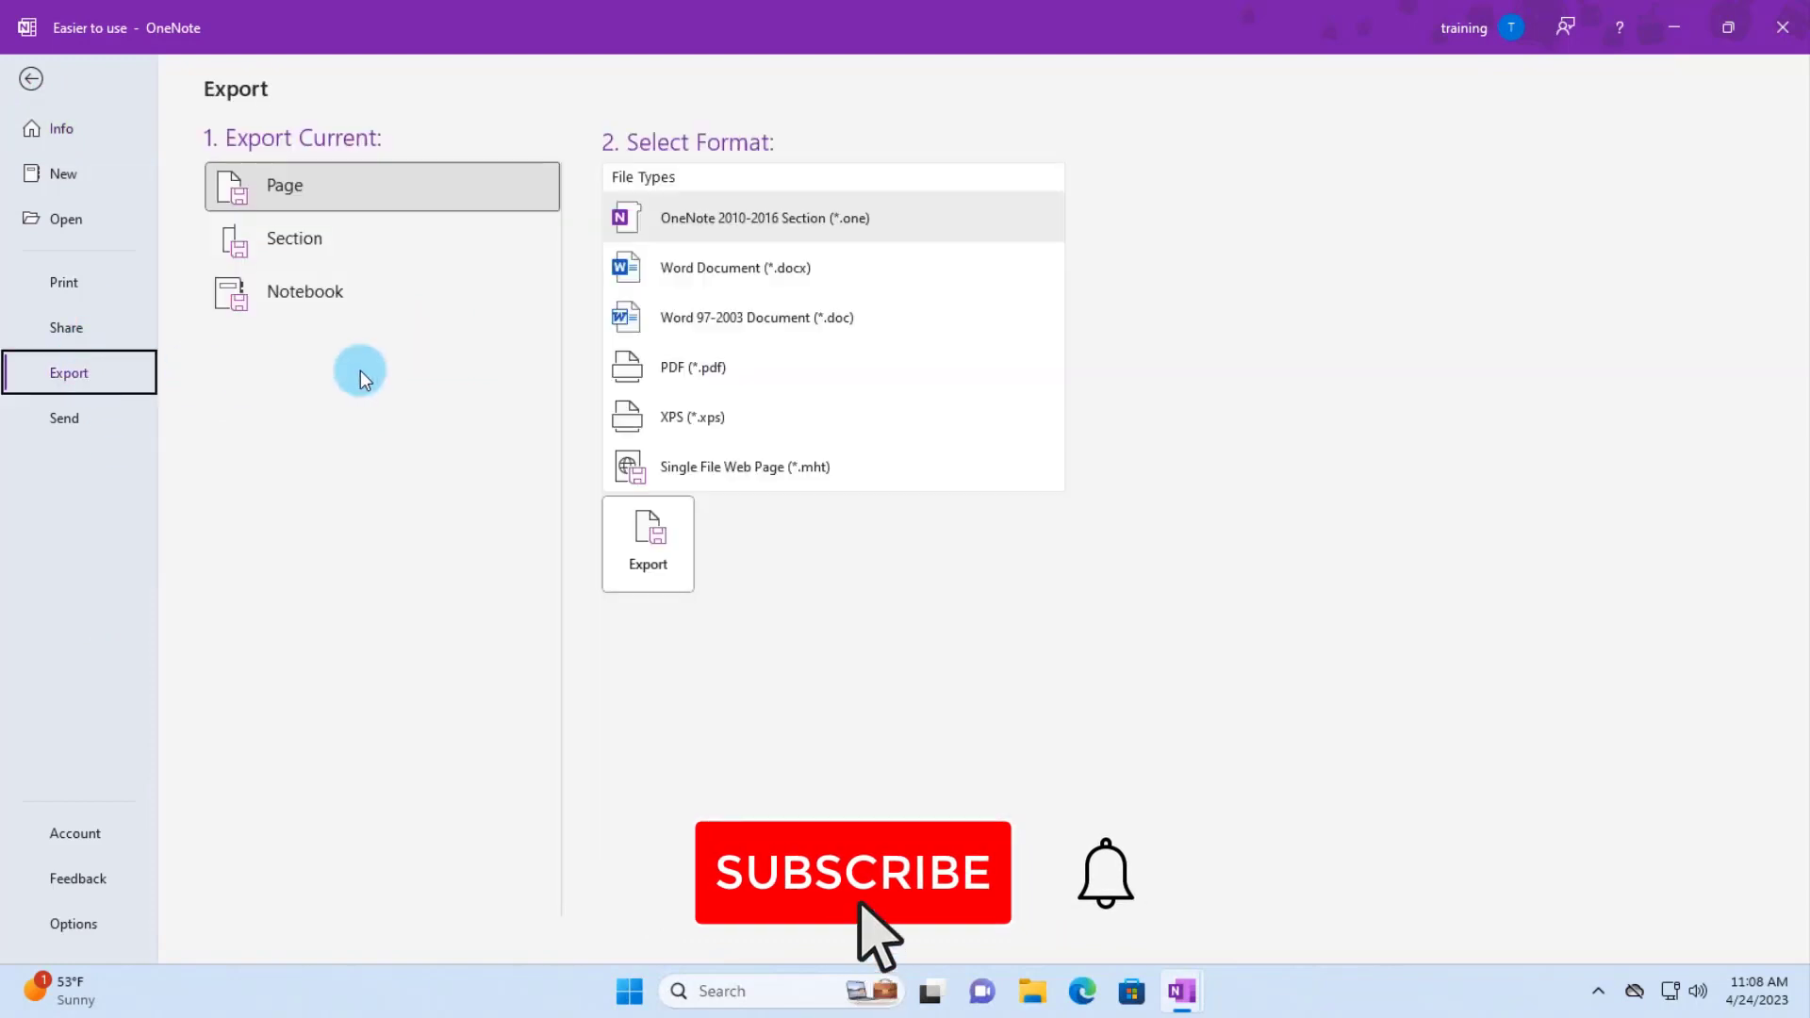
left_click(292, 297)
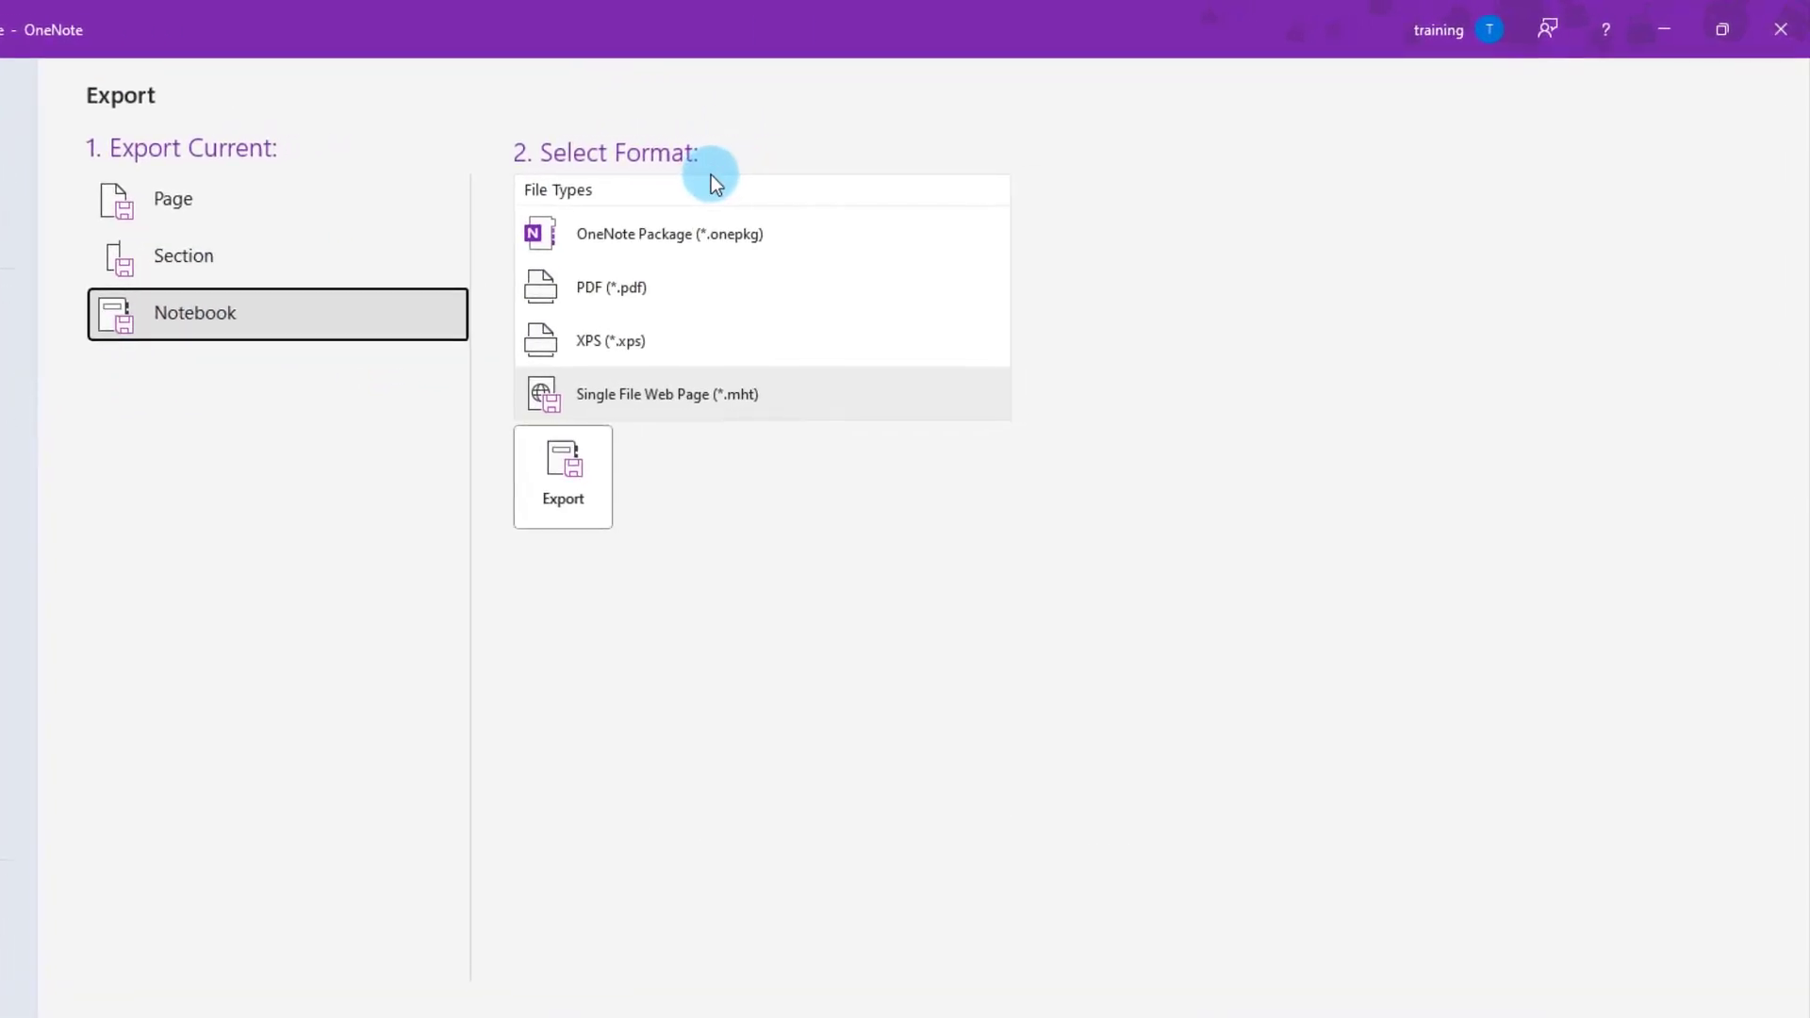
left_click(652, 243)
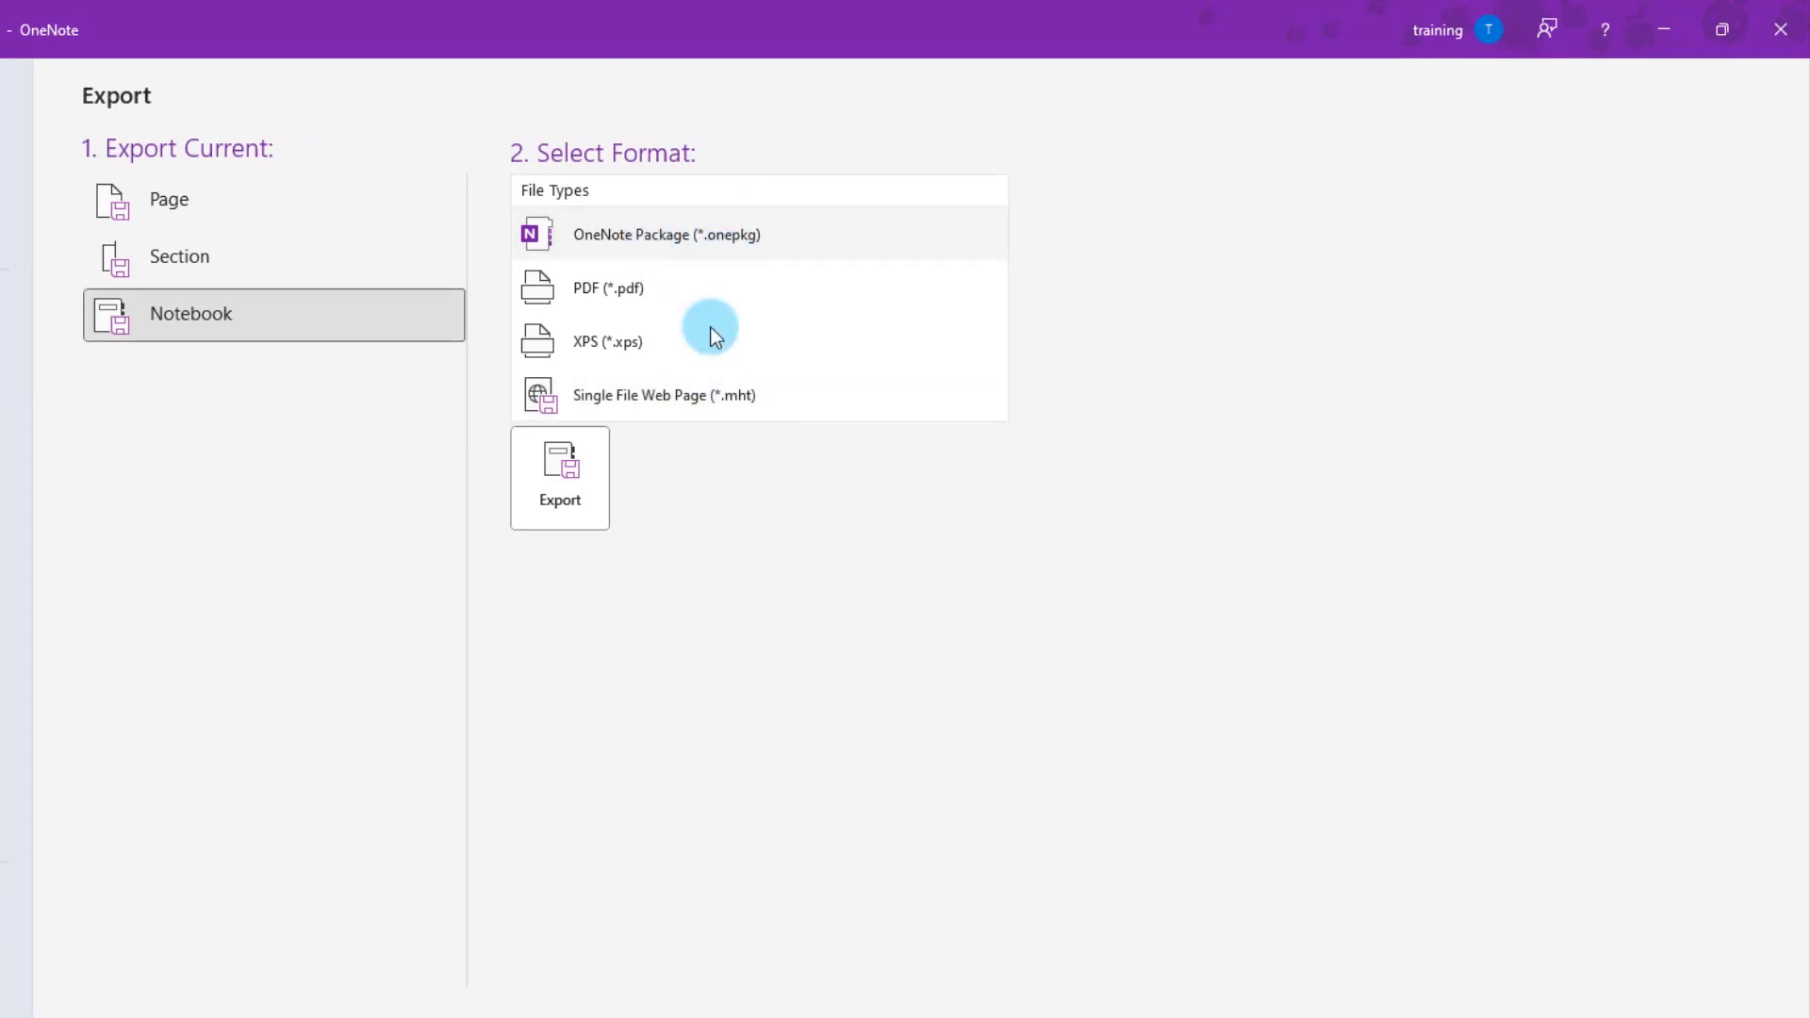
left_click(562, 472)
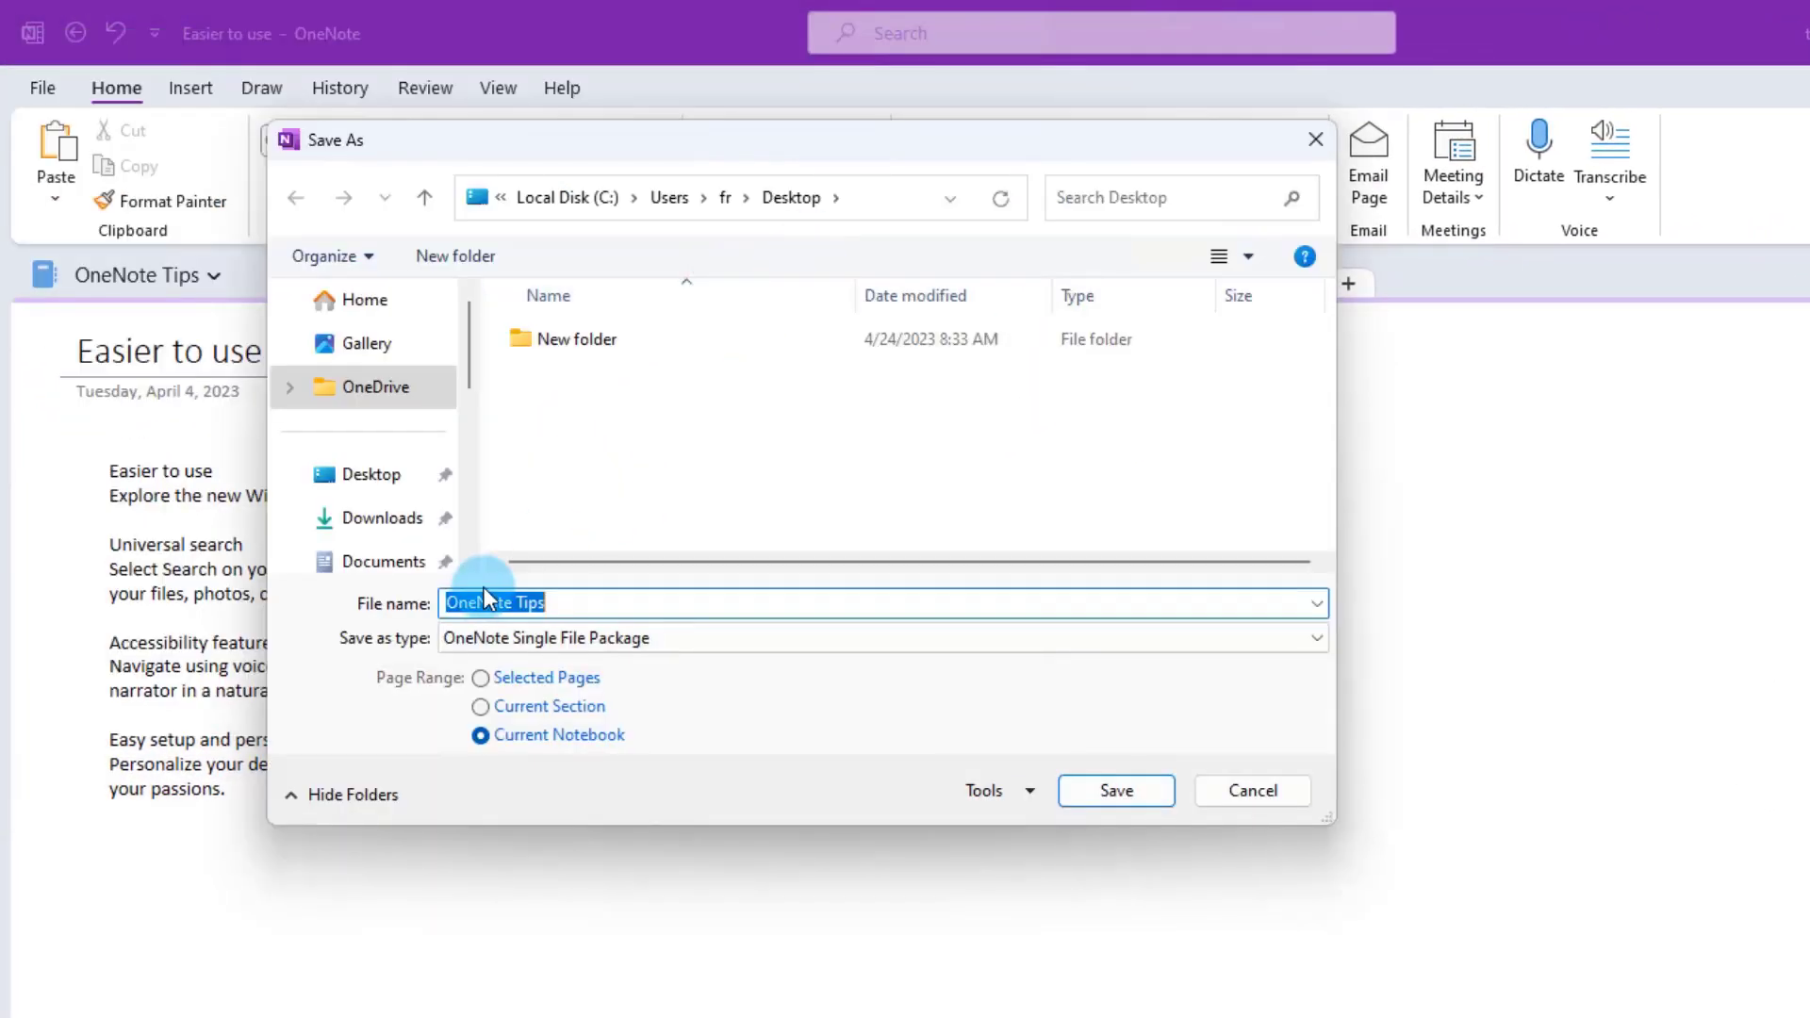
left_click(1117, 790)
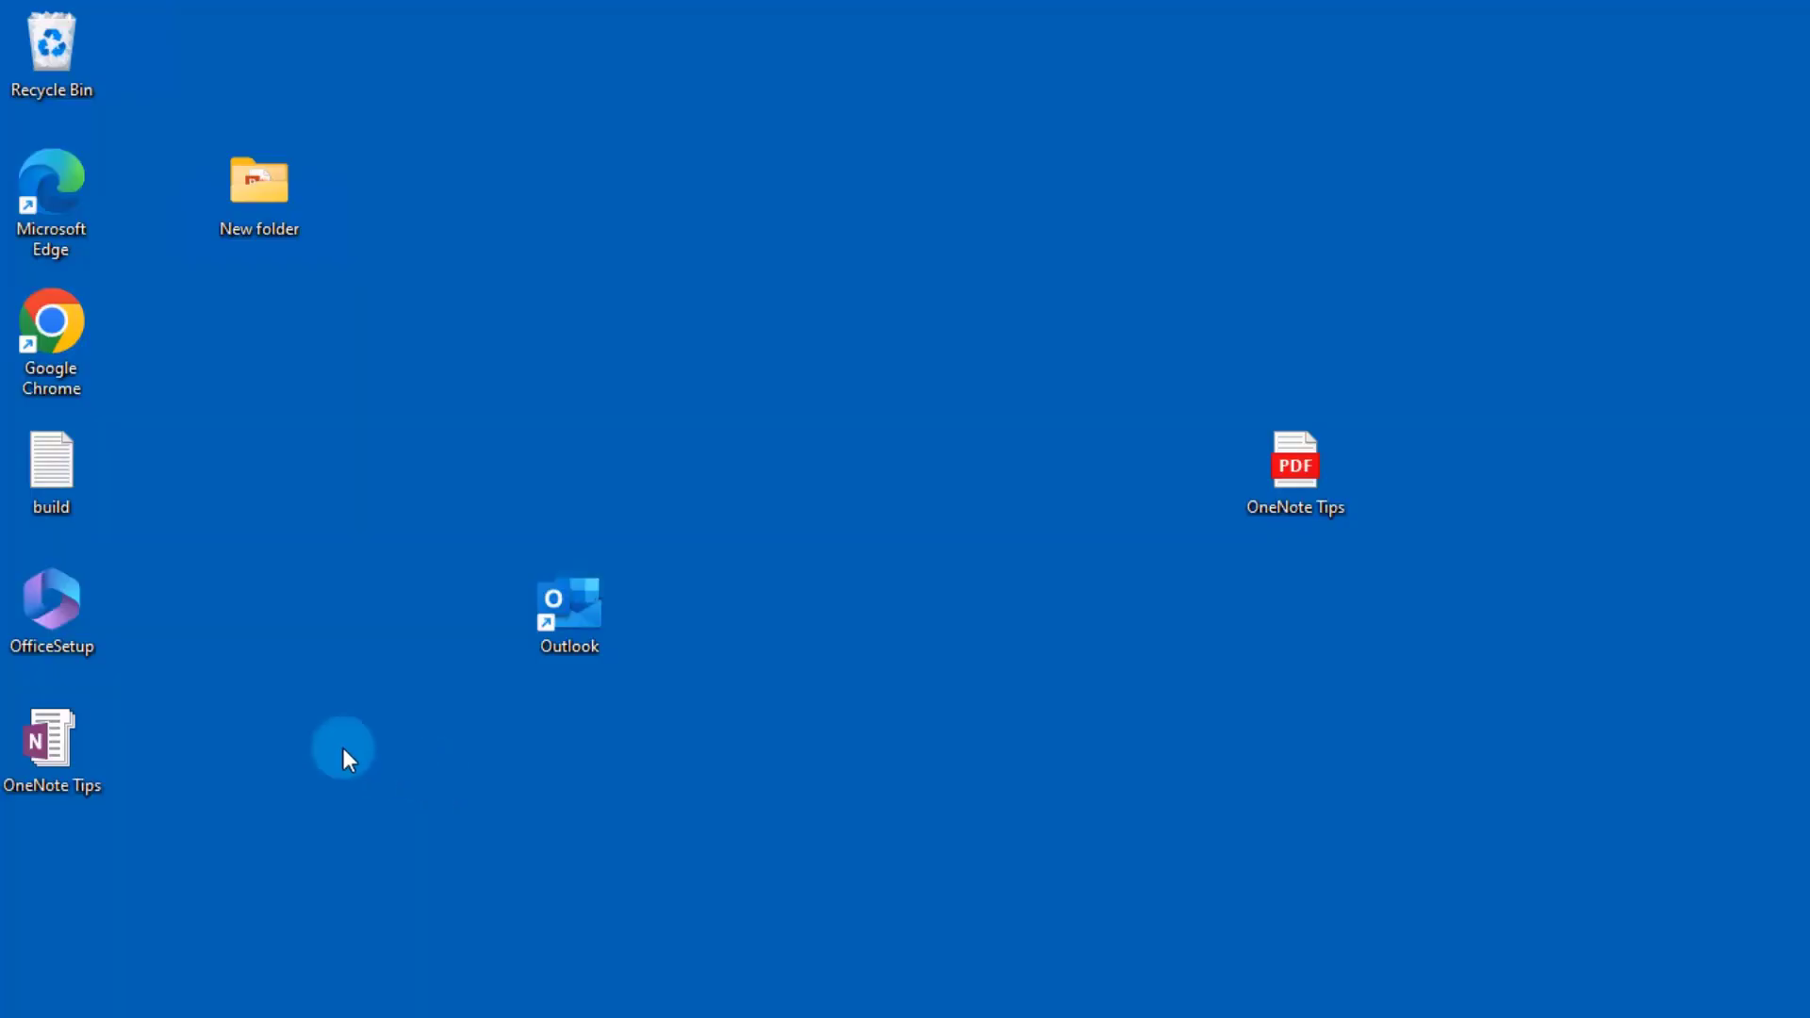
left_click_drag(52, 744, 363, 744)
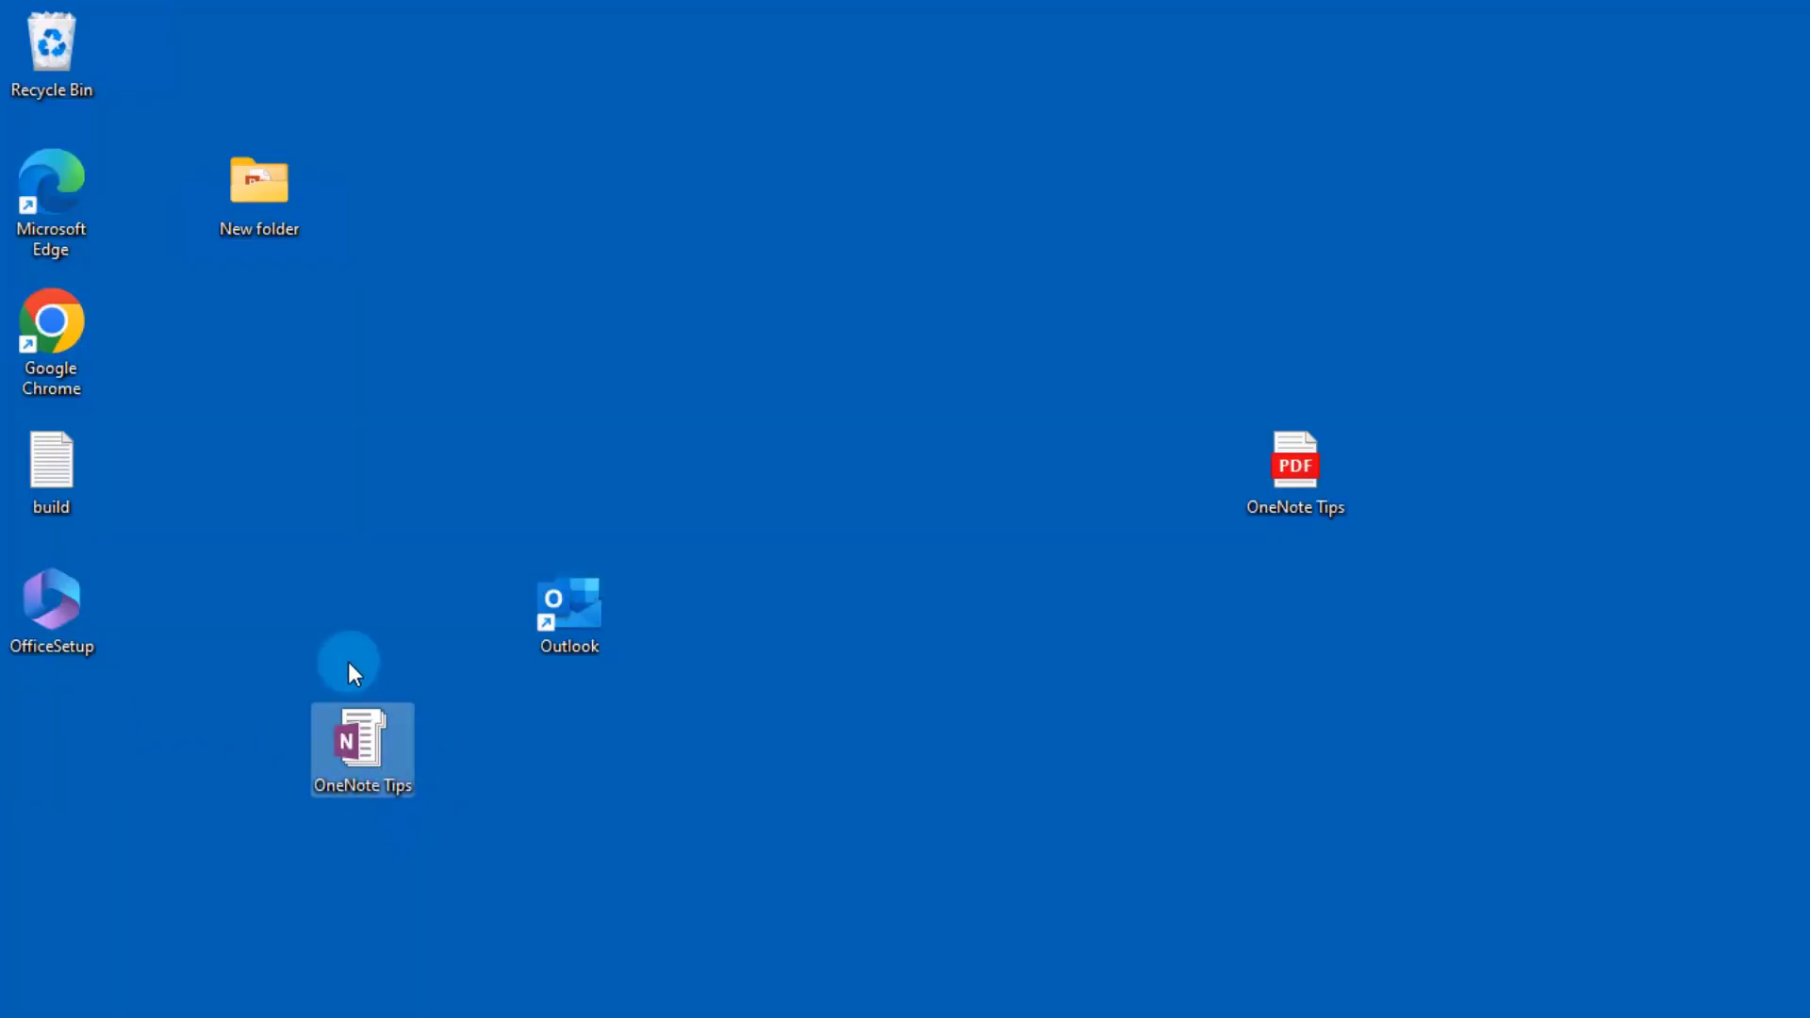
double_click(412, 791)
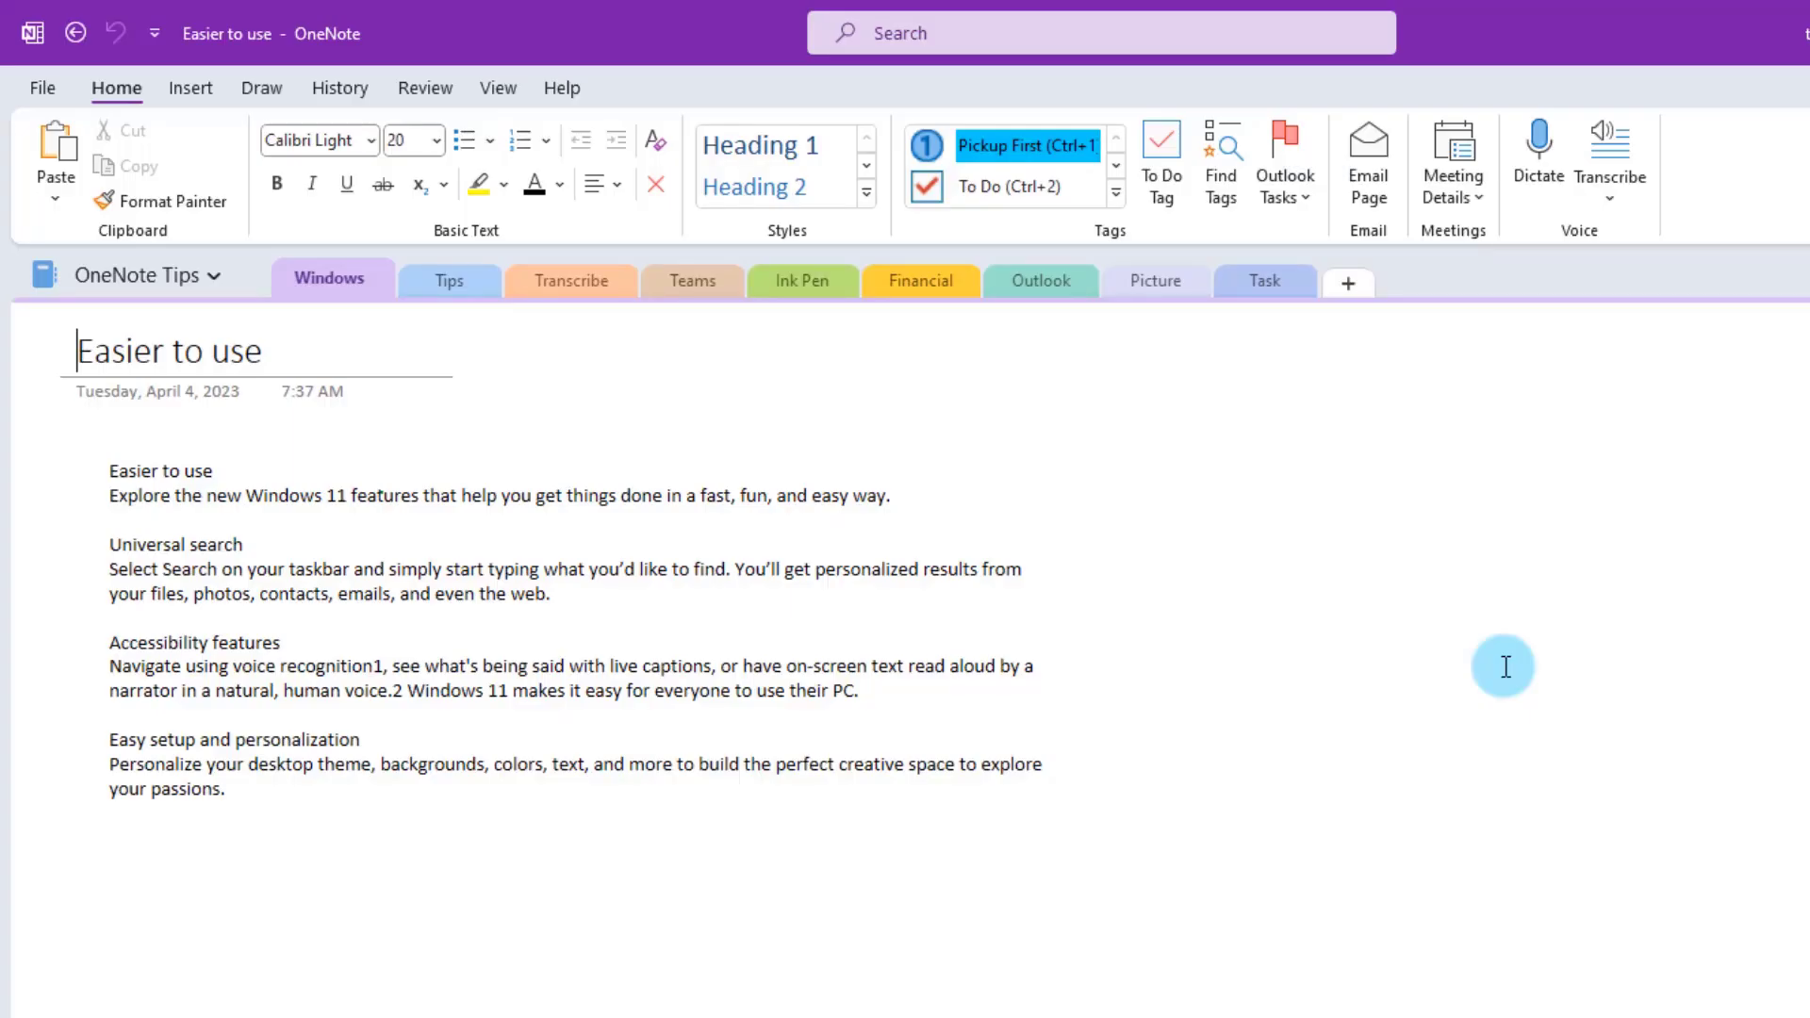